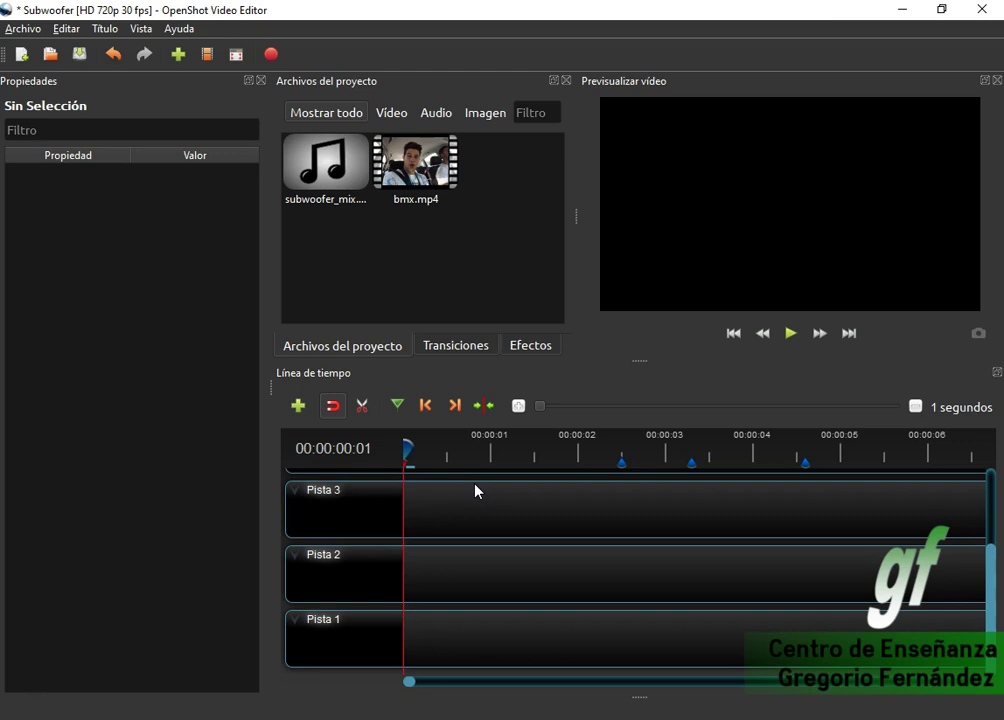
Place subwoofer_mix.mp3 at the start of Pista 1 and play its opening seconds.
{"action": "left_click_drag", "start_coordinate": [325, 165], "coordinate": [398, 655]}
{"action": "left_click", "coordinate": [790, 336]}
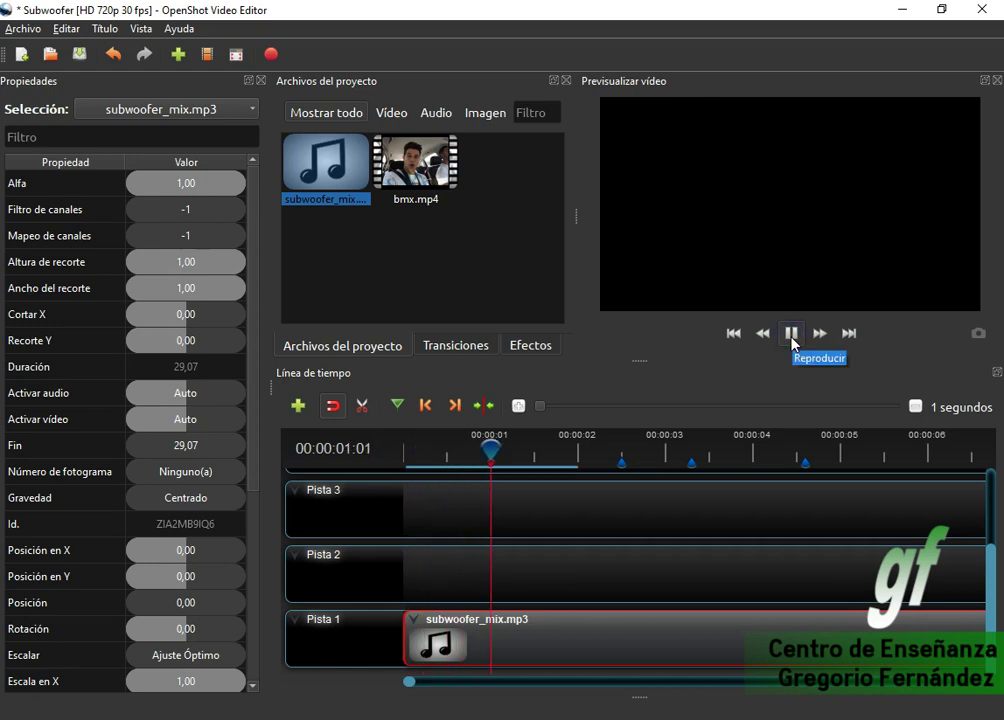
{"action": "left_click", "coordinate": [791, 338]}
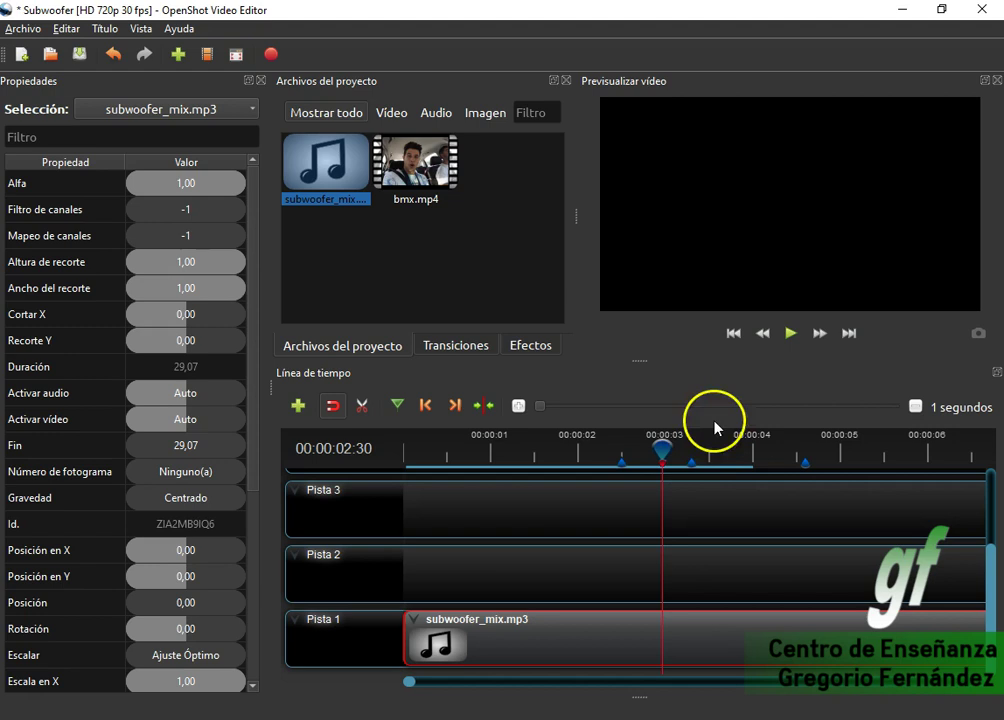
{"action": "left_click", "coordinate": [785, 344]}
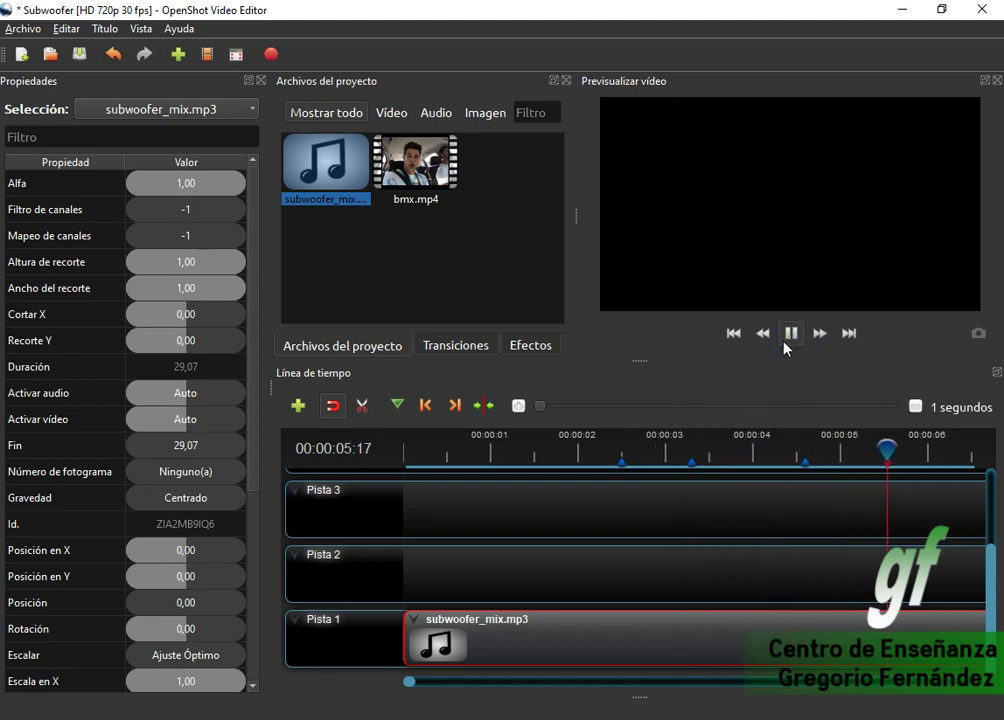
{"action": "left_click", "coordinate": [790, 334]}
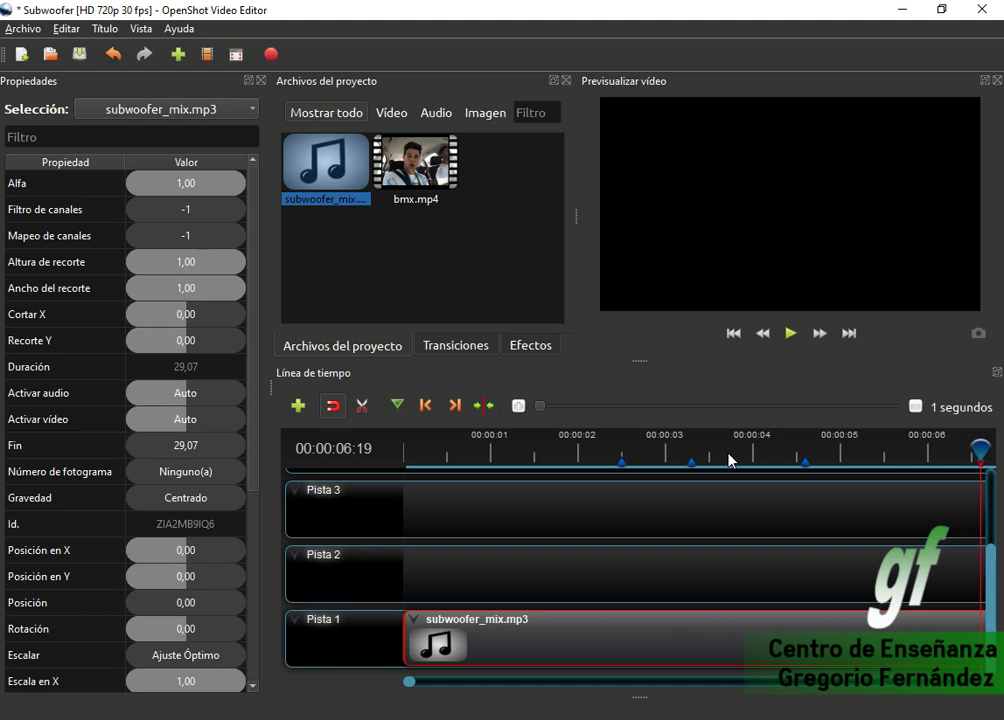
Replay the audio from about 00:00:02:27 to check the beat near the existing markers.
{"action": "left_click_drag", "start_coordinate": [762, 449], "coordinate": [718, 459]}
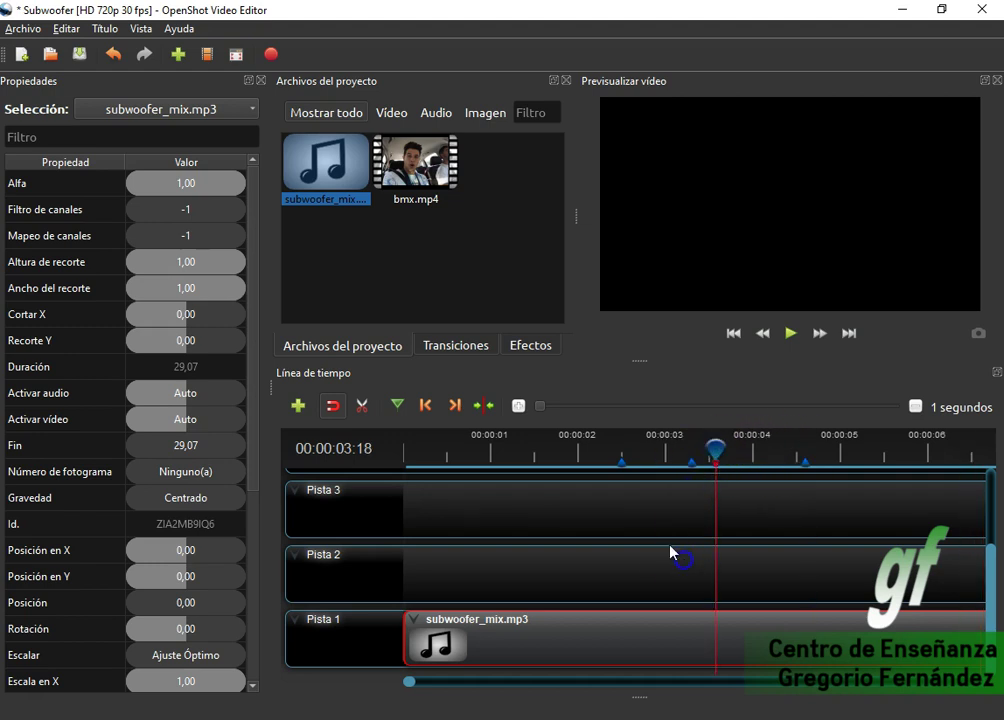
{"action": "left_click_drag", "start_coordinate": [690, 450], "coordinate": [653, 448]}
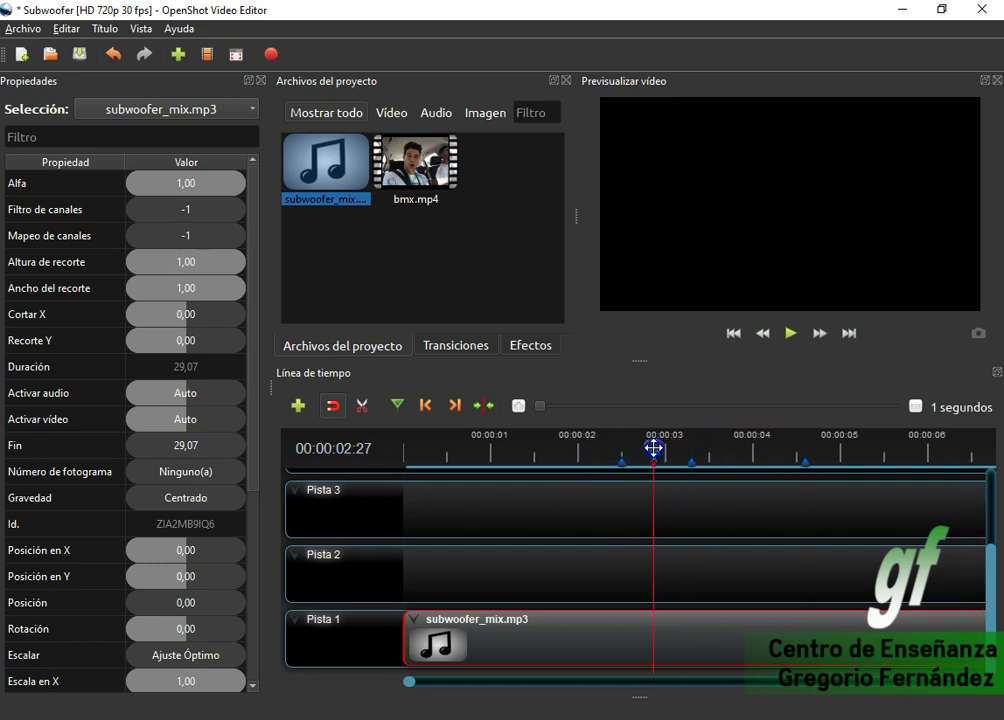
{"action": "left_click", "coordinate": [788, 336]}
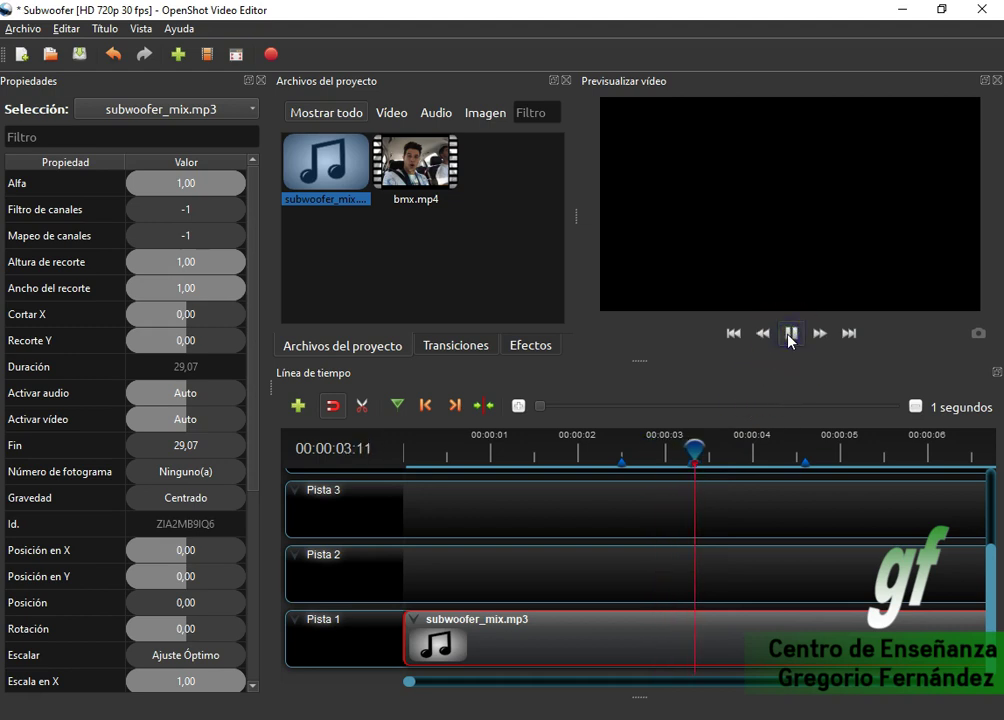
{"action": "left_click", "coordinate": [788, 336]}
Show the waveform of the subwoofer_mix.mp3 clip on Pista 1.
{"action": "right_click", "coordinate": [657, 626]}
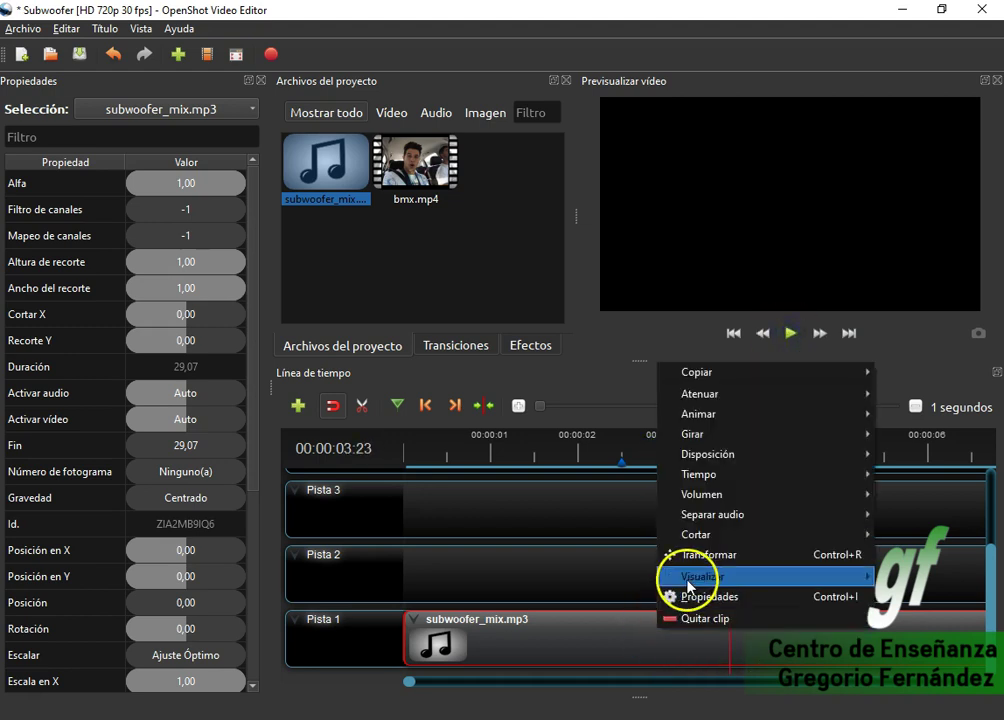
{"action": "mouse_move", "coordinate": [679, 578]}
{"action": "left_click", "coordinate": [640, 642]}
{"action": "right_click", "coordinate": [608, 645]}
{"action": "mouse_move", "coordinate": [625, 592]}
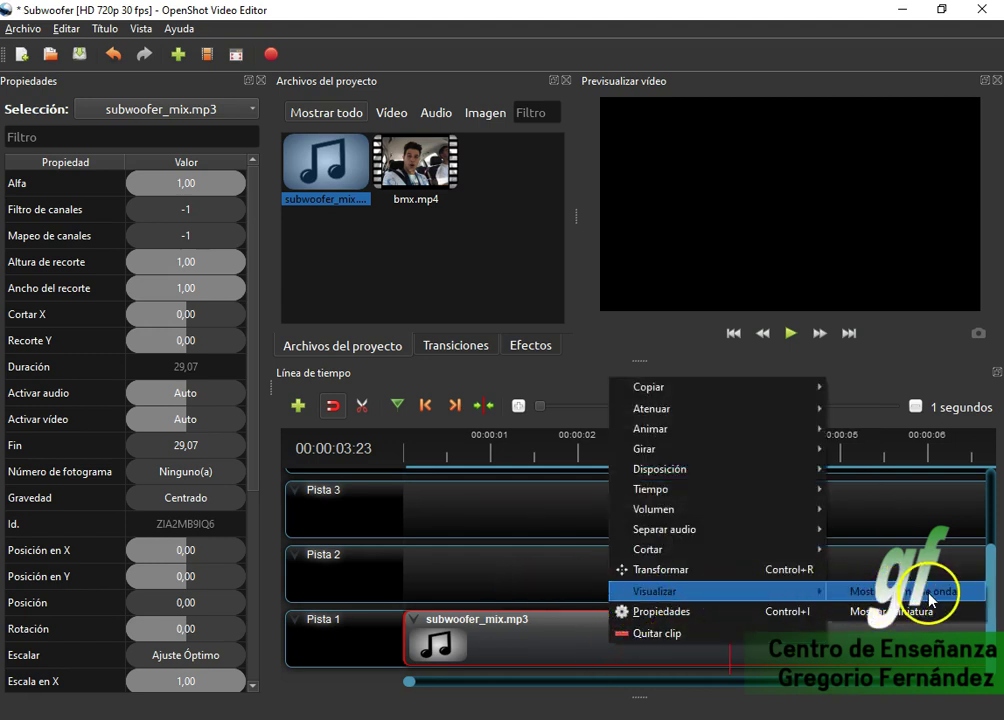
{"action": "left_click", "coordinate": [886, 593]}
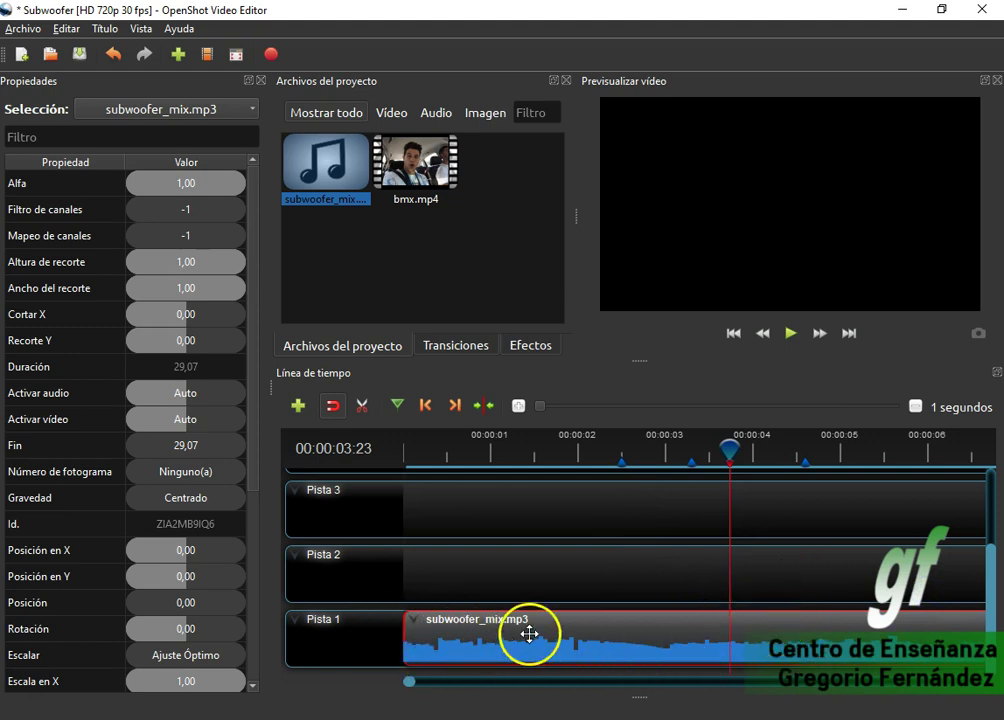
Play the audio from the beginning and add a timeline marker at 00:00:06:11.
{"action": "left_click_drag", "start_coordinate": [727, 447], "coordinate": [235, 441]}
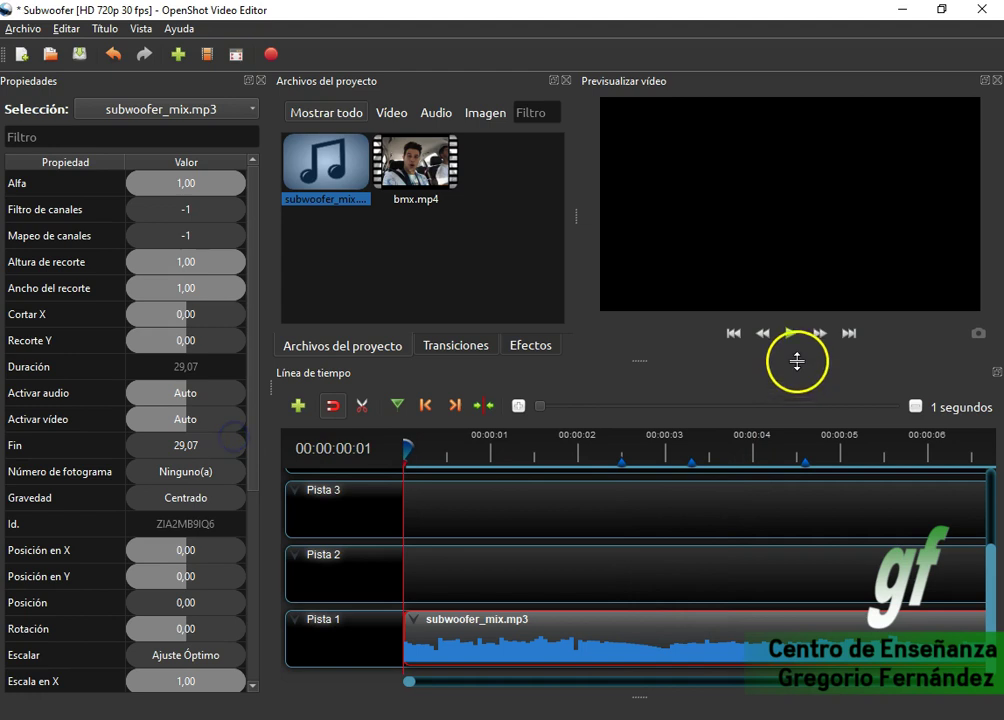
{"action": "left_click", "coordinate": [790, 333]}
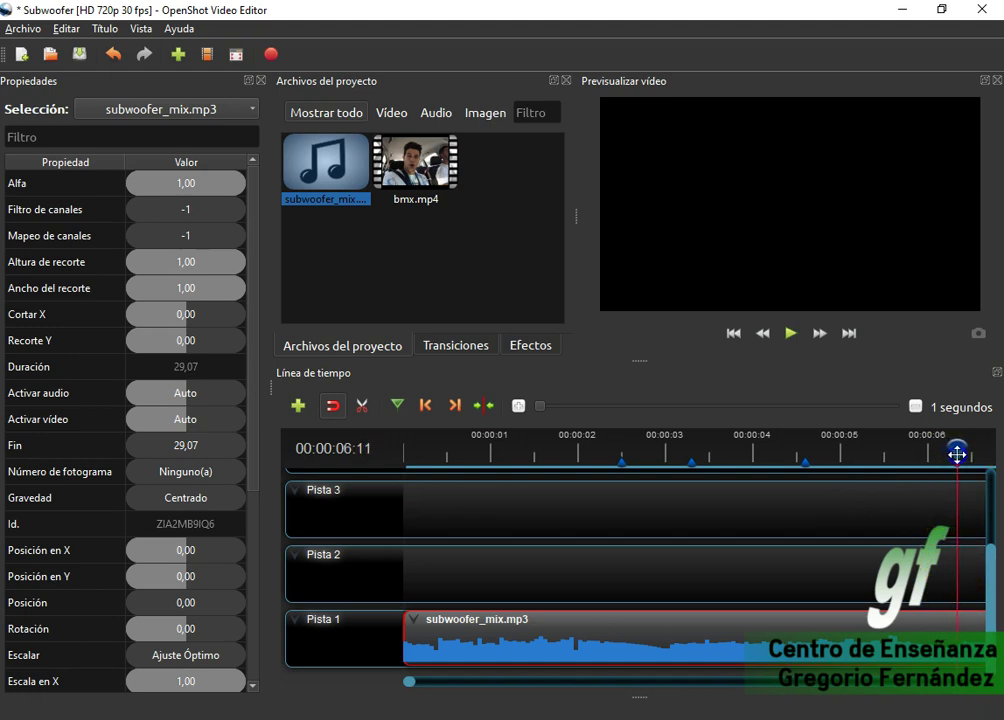
{"action": "left_click", "coordinate": [397, 408]}
Add a timeline marker at 00:00:03:02 and play the audio across the markers.
{"action": "mouse_move", "coordinate": [959, 455]}
{"action": "left_mouse_down"}
{"action": "mouse_move", "coordinate": [778, 437]}
{"action": "mouse_move", "coordinate": [673, 444]}
{"action": "left_mouse_up"}
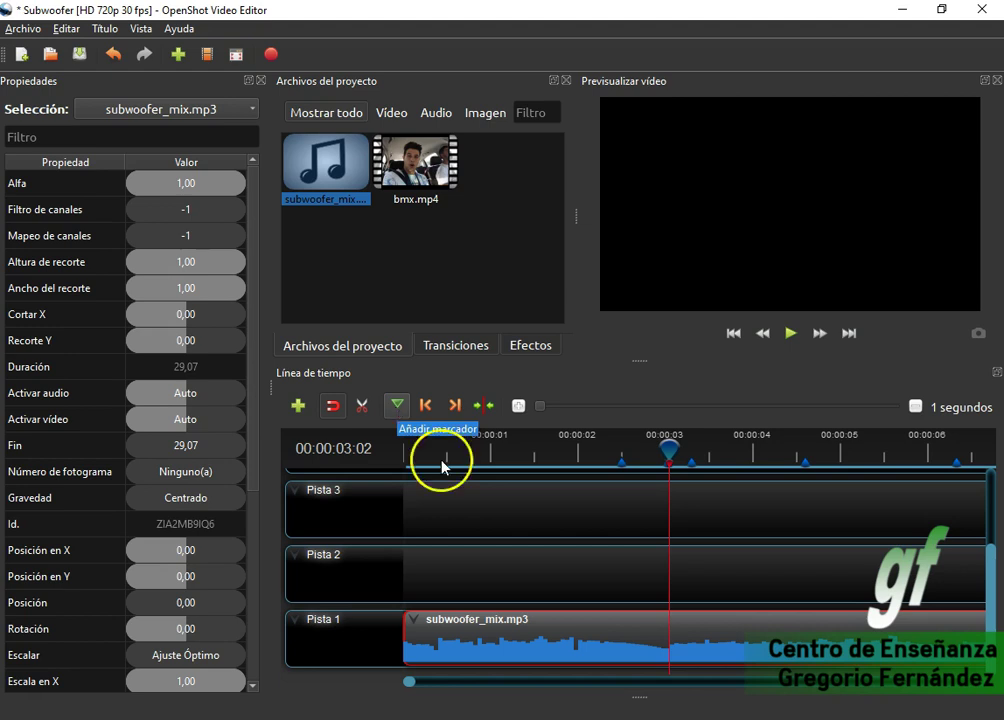
{"action": "left_click_drag", "start_coordinate": [667, 446], "coordinate": [517, 467]}
{"action": "left_click", "coordinate": [790, 333]}
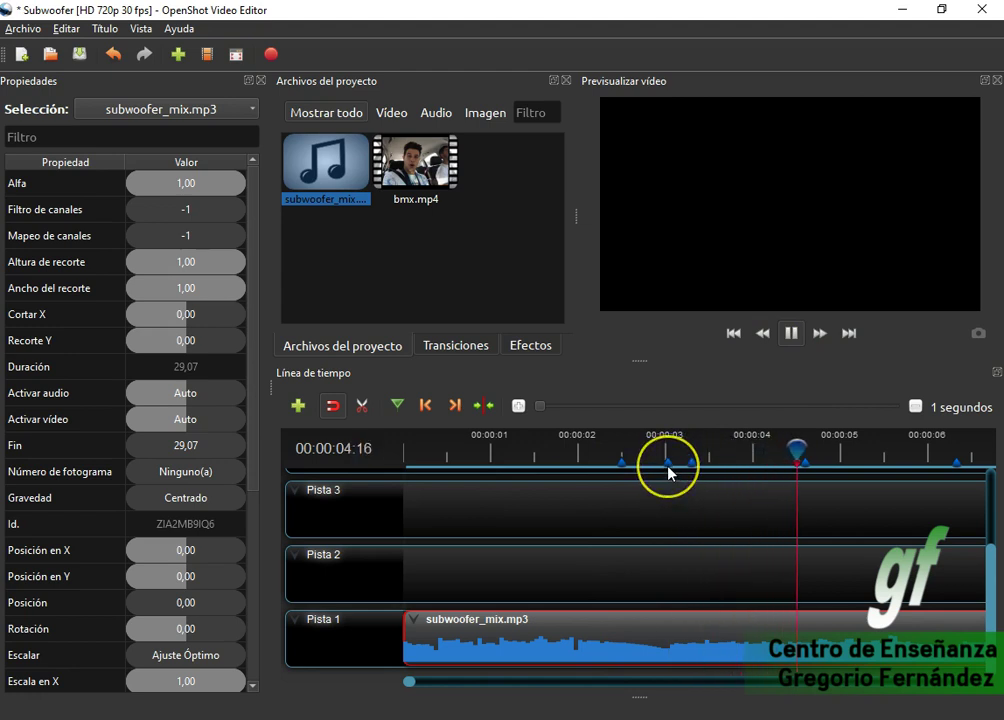
{"action": "left_click", "coordinate": [782, 338]}
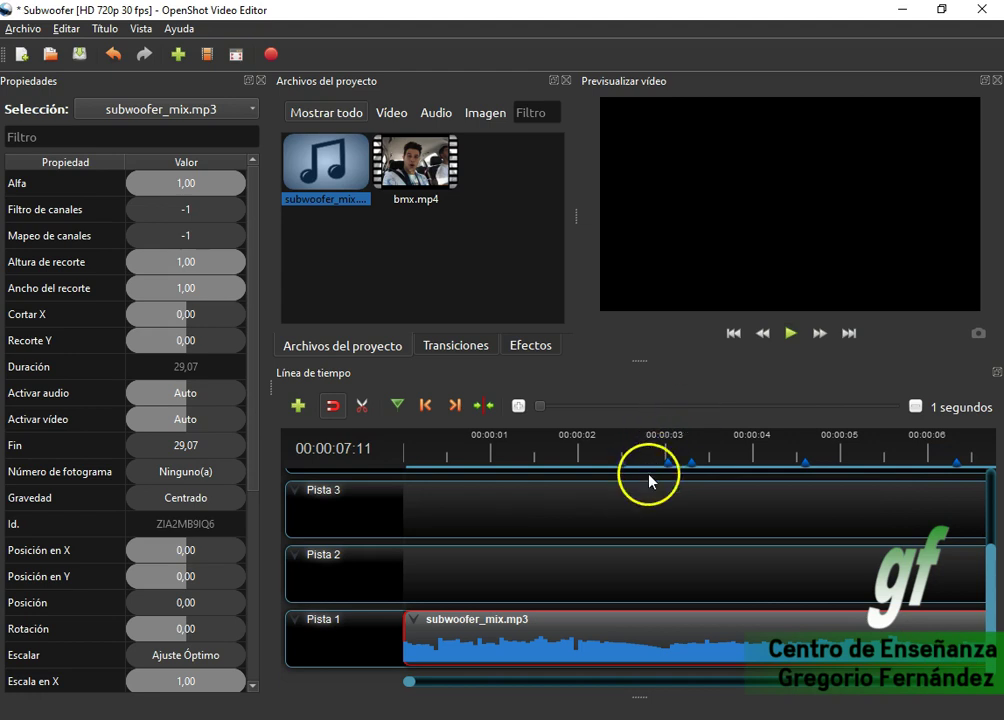
Place bmx.mp4 at the start of Pista 2 and scrub through its first seconds.
{"action": "left_click_drag", "start_coordinate": [413, 162], "coordinate": [470, 553]}
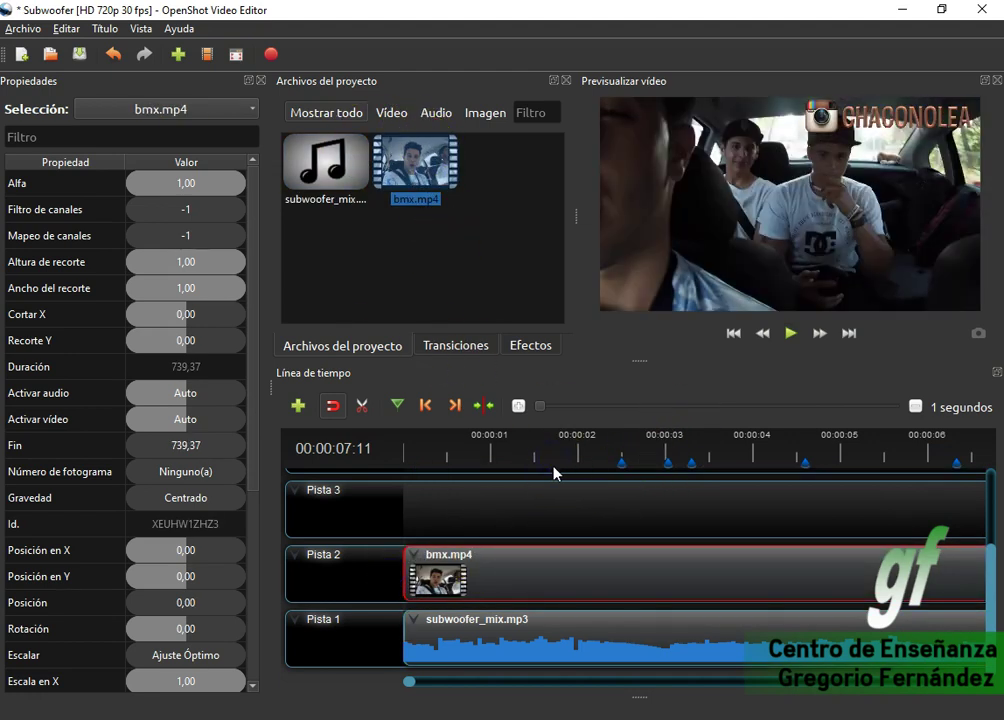
{"action": "left_click", "coordinate": [639, 458]}
{"action": "left_click_drag", "start_coordinate": [657, 463], "coordinate": [901, 445]}
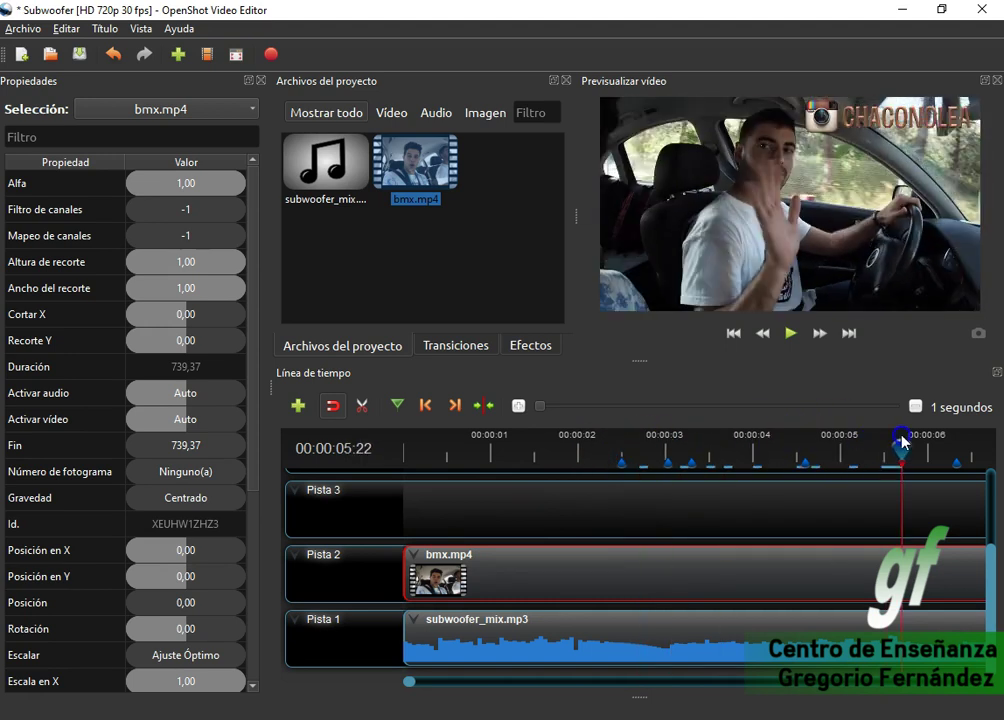
Examine bmx.mp4 between about 34 and 39 seconds for the start of the skatepark footage.
{"action": "left_click_drag", "start_coordinate": [412, 684], "coordinate": [442, 688]}
{"action": "left_click", "coordinate": [462, 548]}
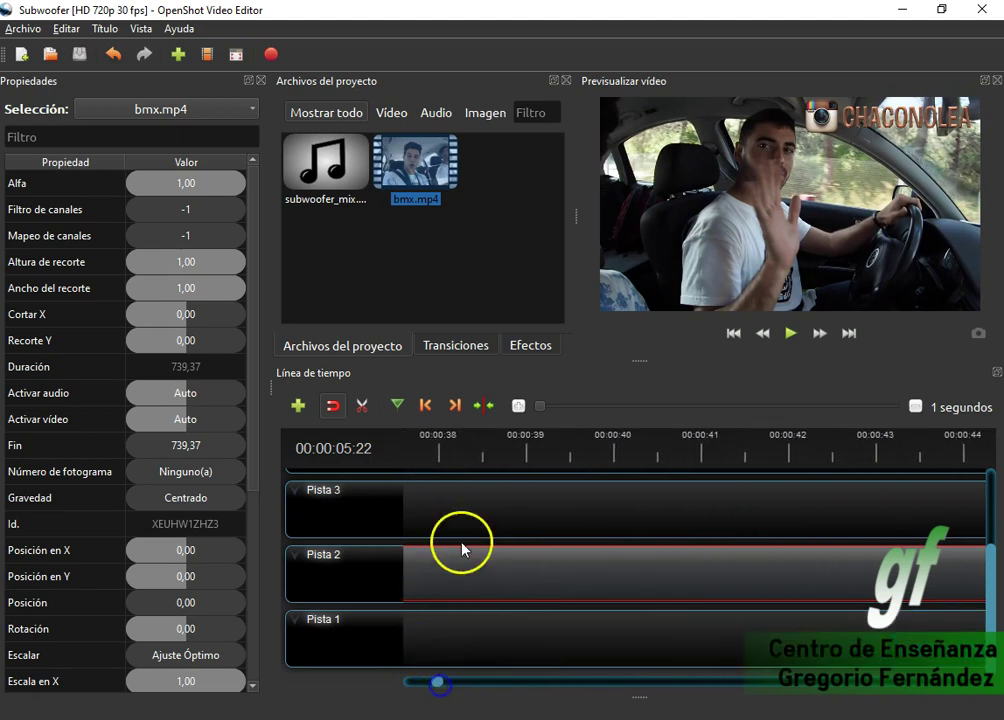
{"action": "left_click", "coordinate": [555, 446]}
{"action": "left_click", "coordinate": [494, 450]}
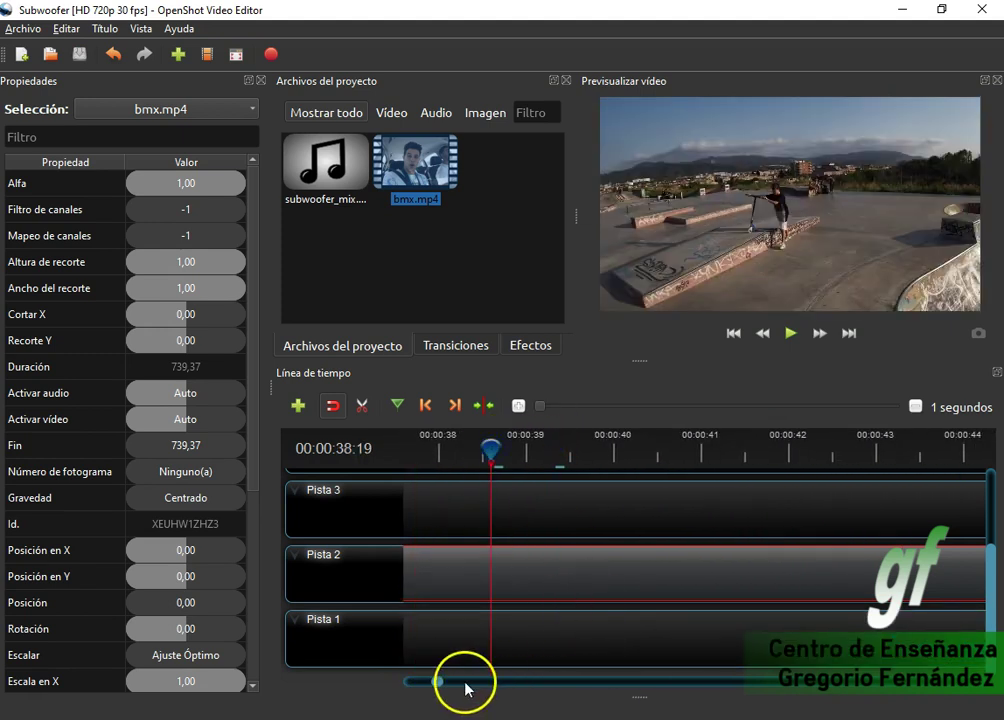
{"action": "left_click_drag", "start_coordinate": [439, 682], "coordinate": [437, 688]}
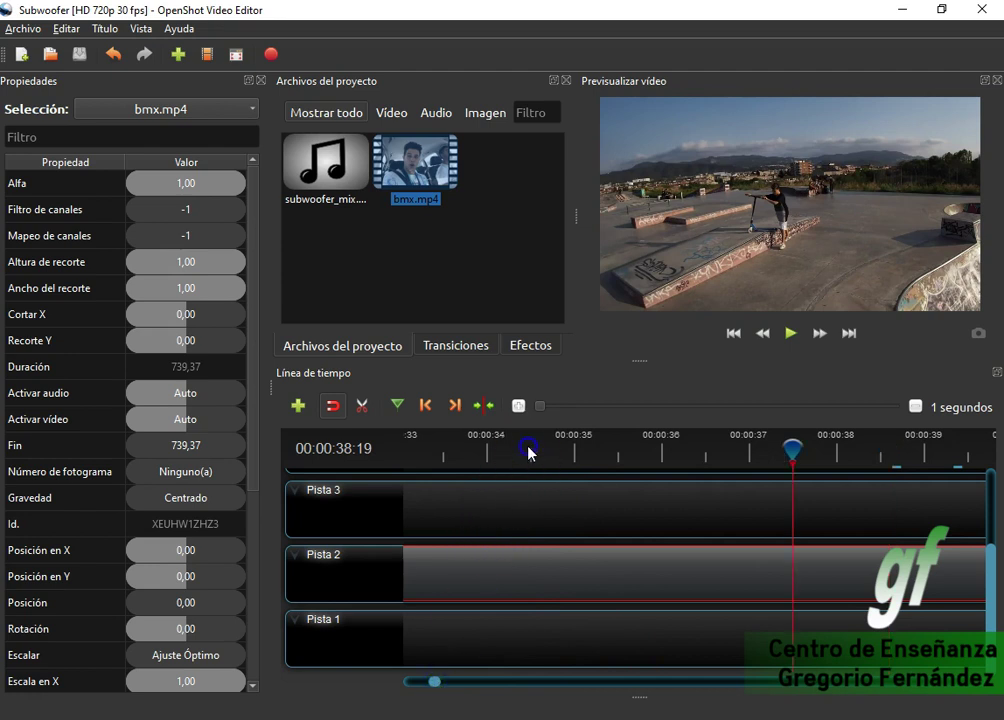
{"action": "left_click", "coordinate": [529, 452]}
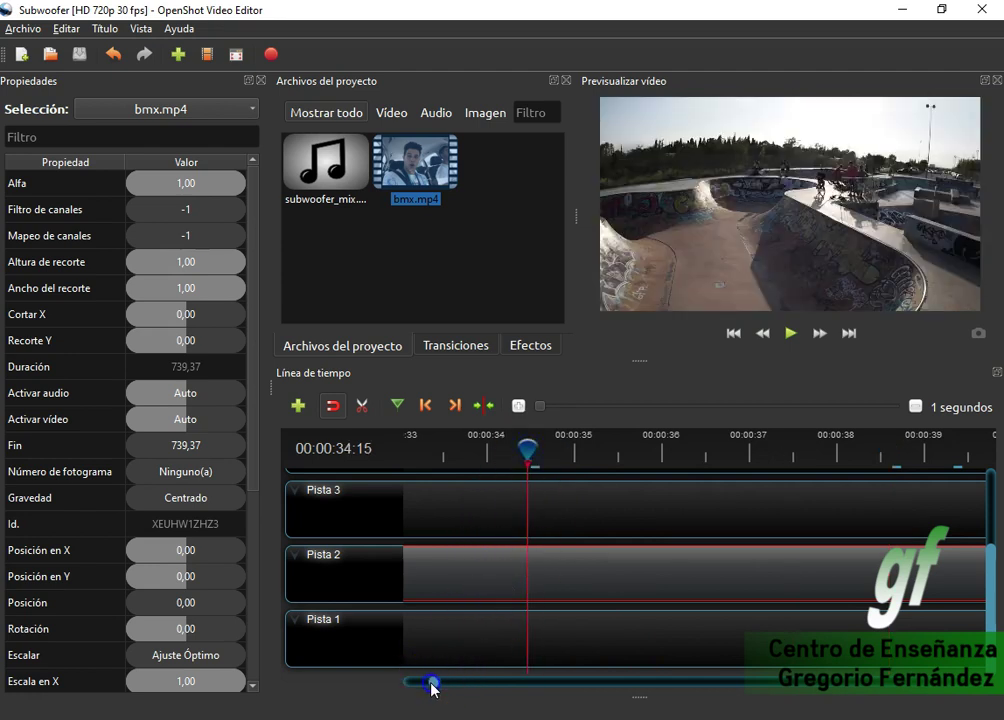
{"action": "left_click_drag", "start_coordinate": [433, 686], "coordinate": [426, 686]}
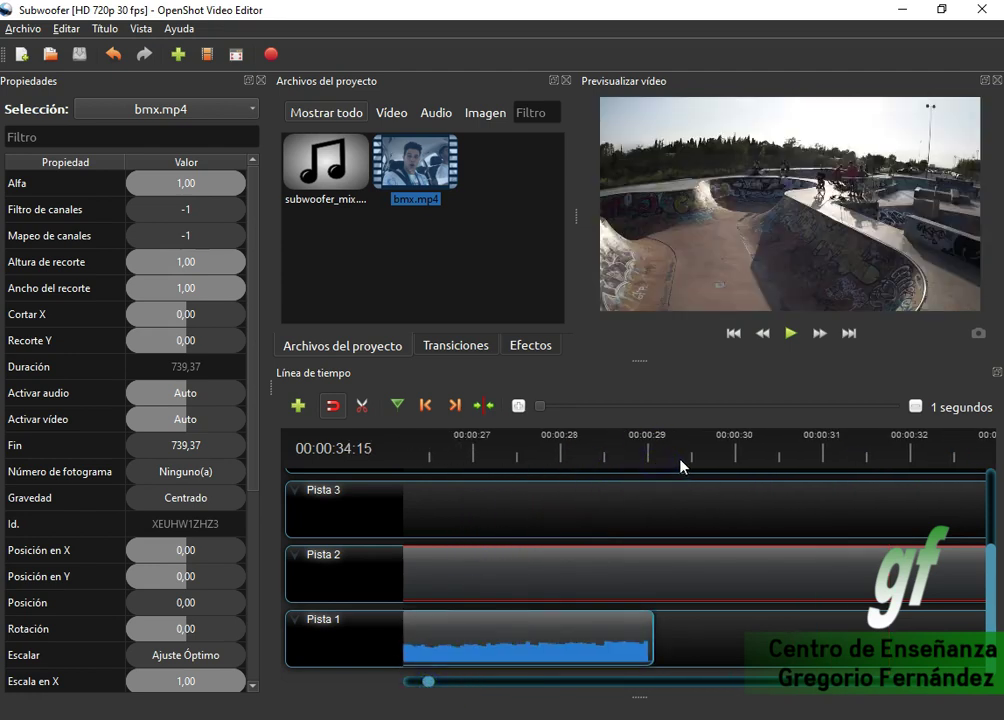
Cut the bmx.mp4 clip on Pista 2 at 00:00:34:12, keeping only the right side.
{"action": "left_click_drag", "start_coordinate": [683, 453], "coordinate": [968, 454]}
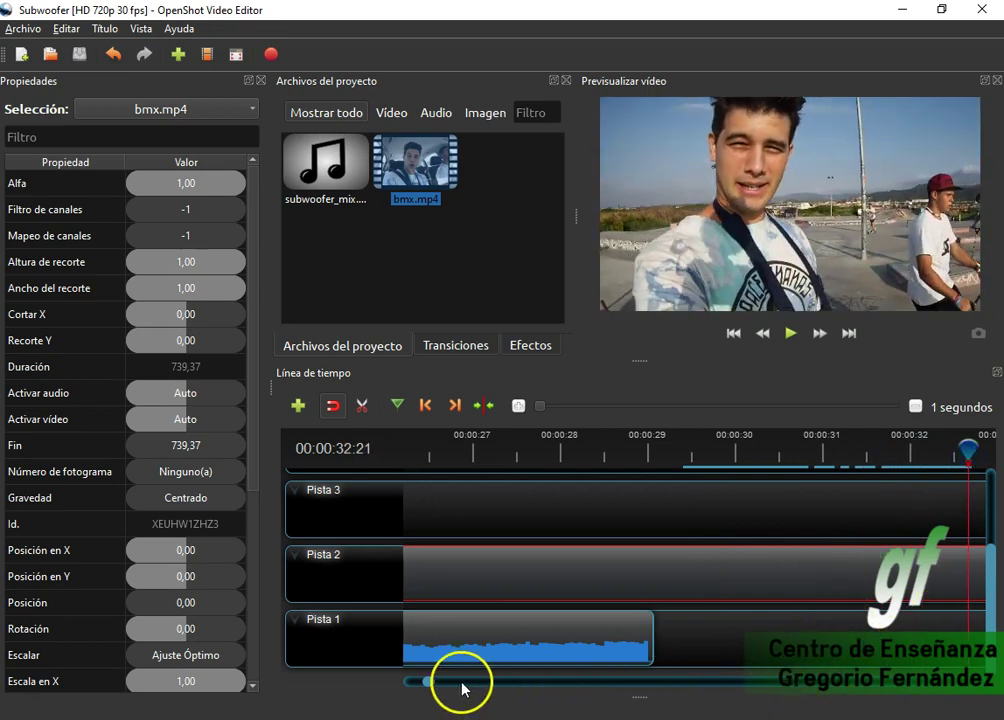
{"action": "left_click_drag", "start_coordinate": [433, 688], "coordinate": [437, 689]}
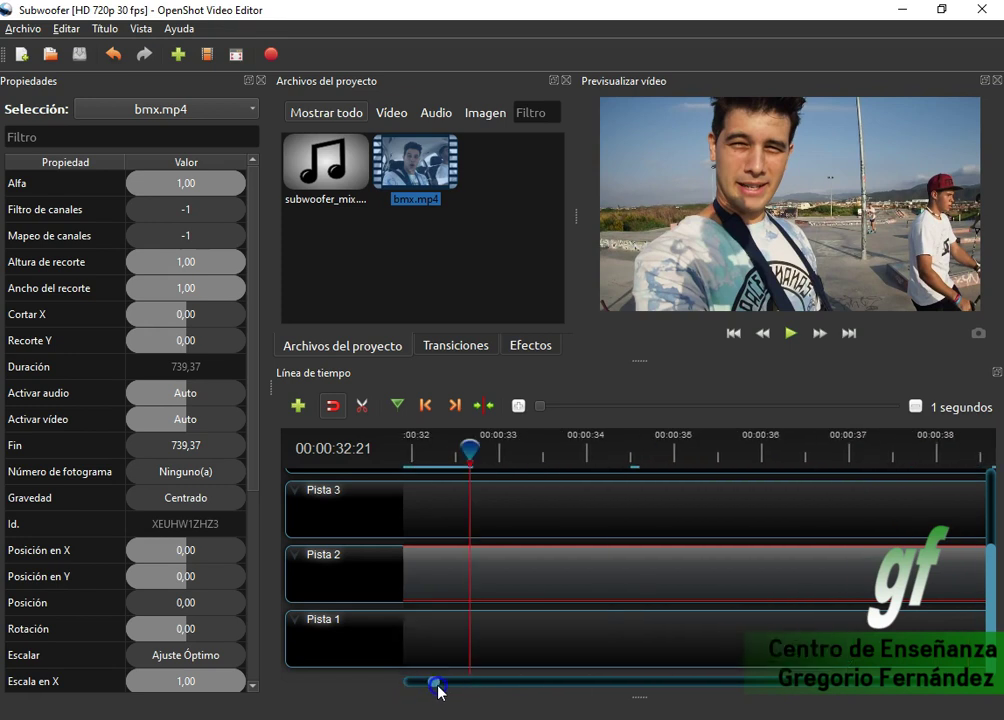
{"action": "left_click_drag", "start_coordinate": [468, 448], "coordinate": [612, 454]}
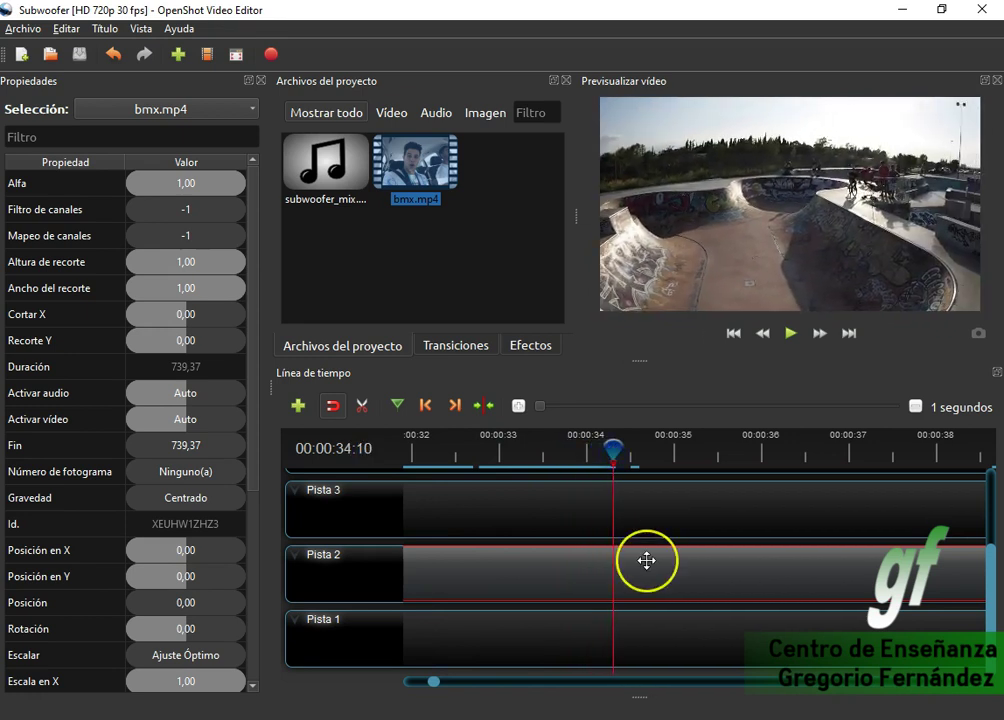
{"action": "mouse_move", "coordinate": [613, 452]}
{"action": "left_mouse_down"}
{"action": "mouse_move", "coordinate": [671, 460]}
{"action": "mouse_move", "coordinate": [618, 460]}
{"action": "left_mouse_up"}
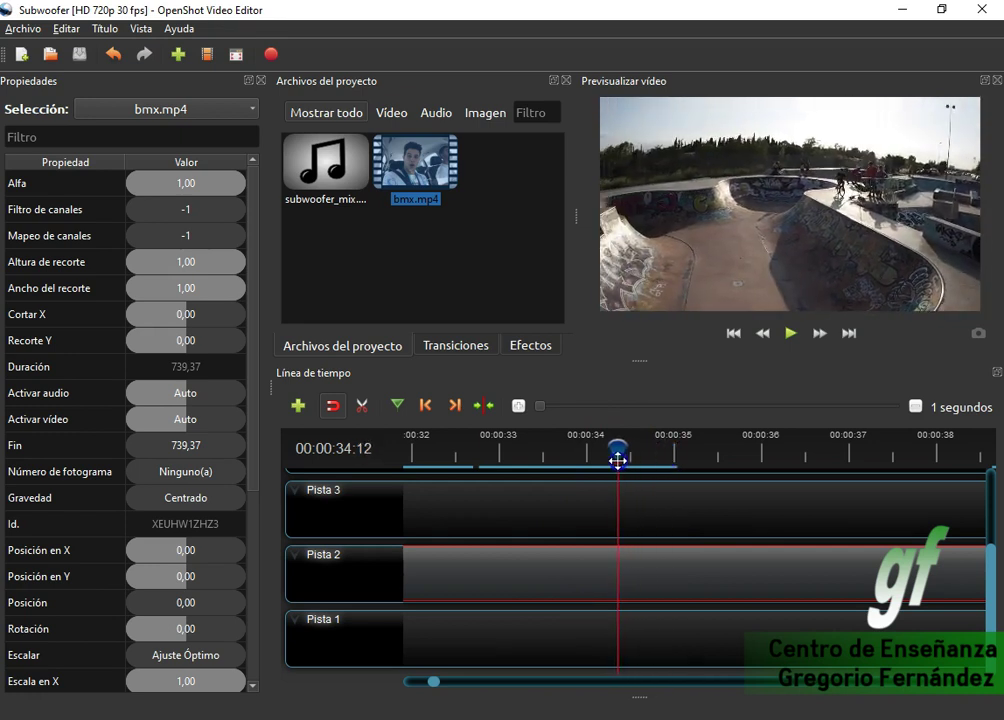
{"action": "right_click", "coordinate": [630, 565]}
{"action": "mouse_move", "coordinate": [700, 411]}
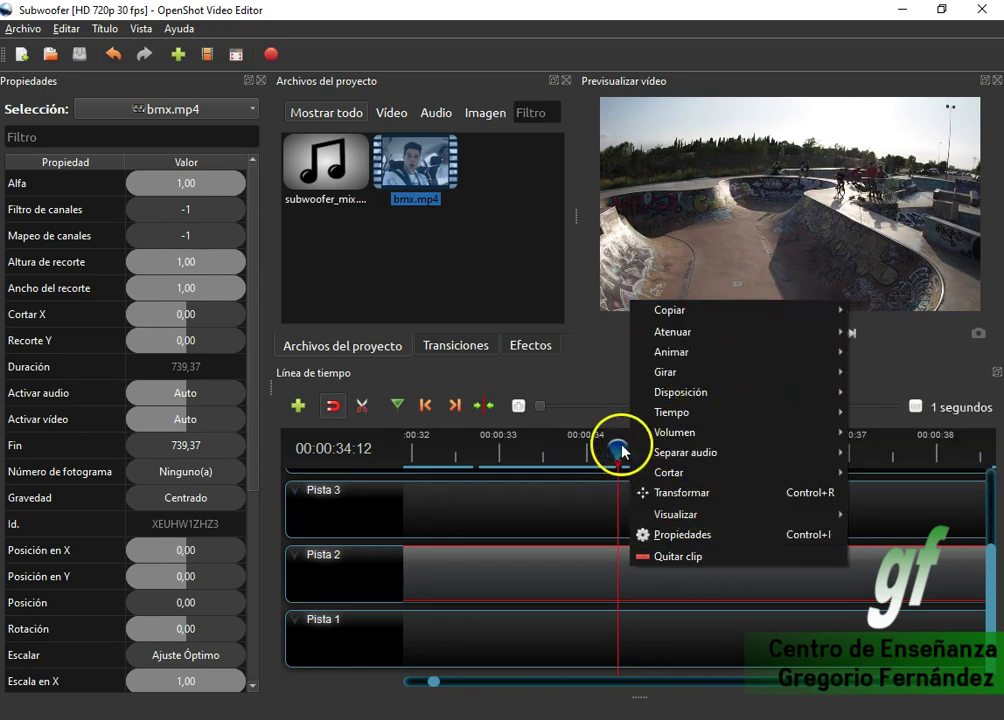
{"action": "mouse_move", "coordinate": [762, 476]}
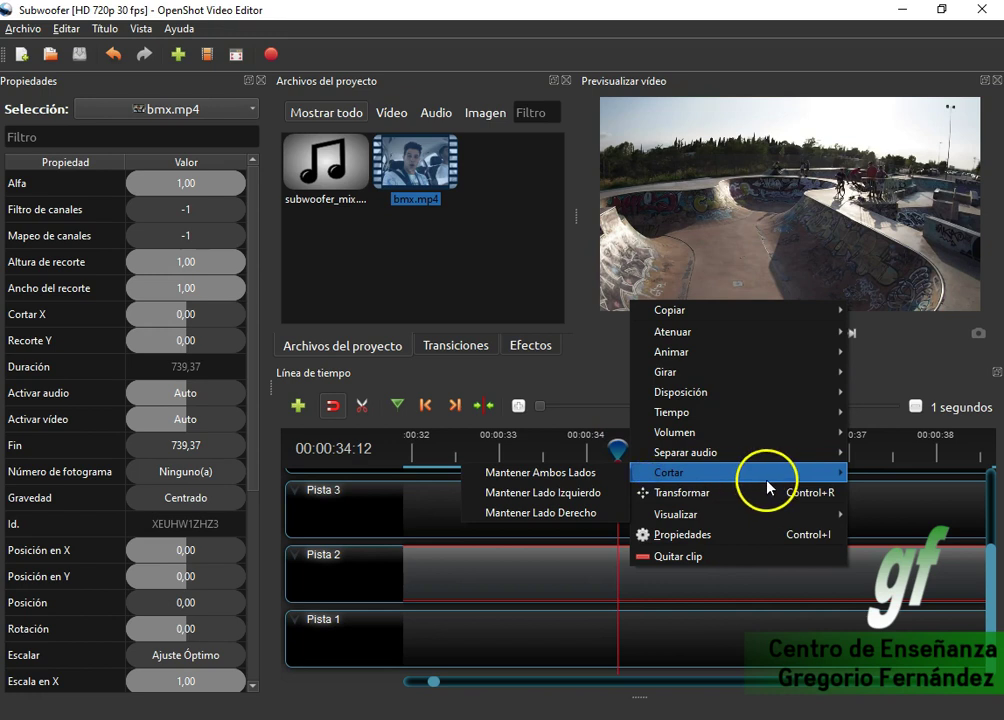
{"action": "left_click", "coordinate": [562, 512]}
Move the trimmed bmx.mp4 clip to the start of Pista 2, with the timeline scale at 5 seconds.
{"action": "left_click_drag", "start_coordinate": [679, 578], "coordinate": [475, 567]}
{"action": "mouse_move", "coordinate": [441, 686]}
{"action": "left_mouse_down"}
{"action": "mouse_move", "coordinate": [428, 690]}
{"action": "mouse_move", "coordinate": [441, 686]}
{"action": "left_mouse_up"}
{"action": "left_click_drag", "start_coordinate": [583, 573], "coordinate": [482, 634]}
{"action": "mouse_move", "coordinate": [440, 681]}
{"action": "left_mouse_down"}
{"action": "mouse_move", "coordinate": [417, 679]}
{"action": "mouse_move", "coordinate": [435, 688]}
{"action": "left_mouse_up"}
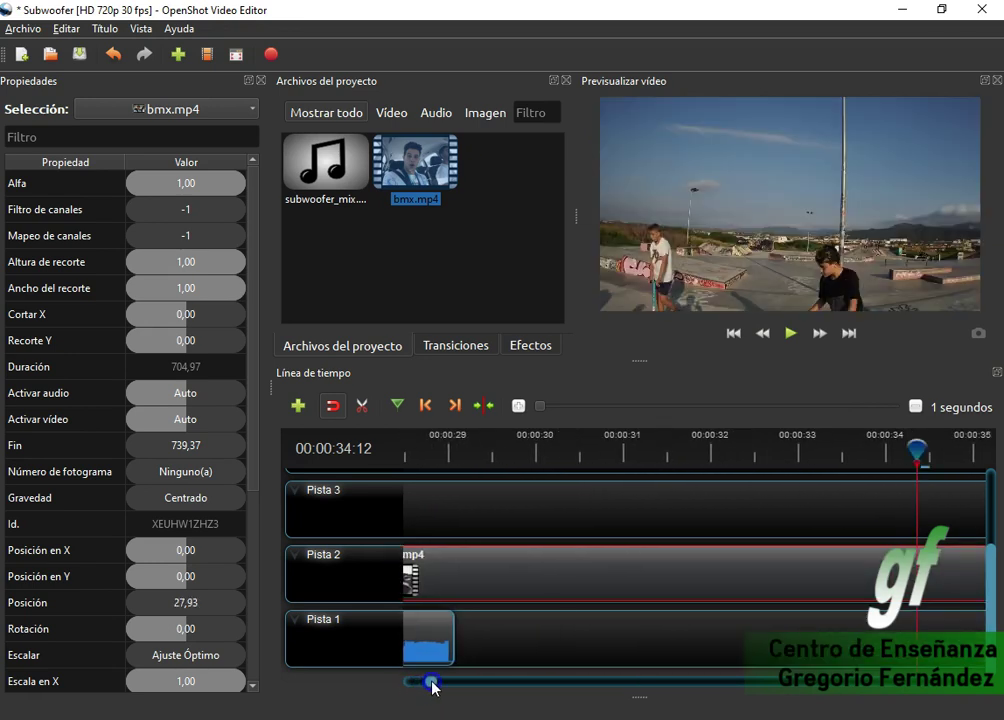
{"action": "left_click_drag", "start_coordinate": [584, 590], "coordinate": [444, 565]}
{"action": "left_click_drag", "start_coordinate": [441, 677], "coordinate": [404, 684]}
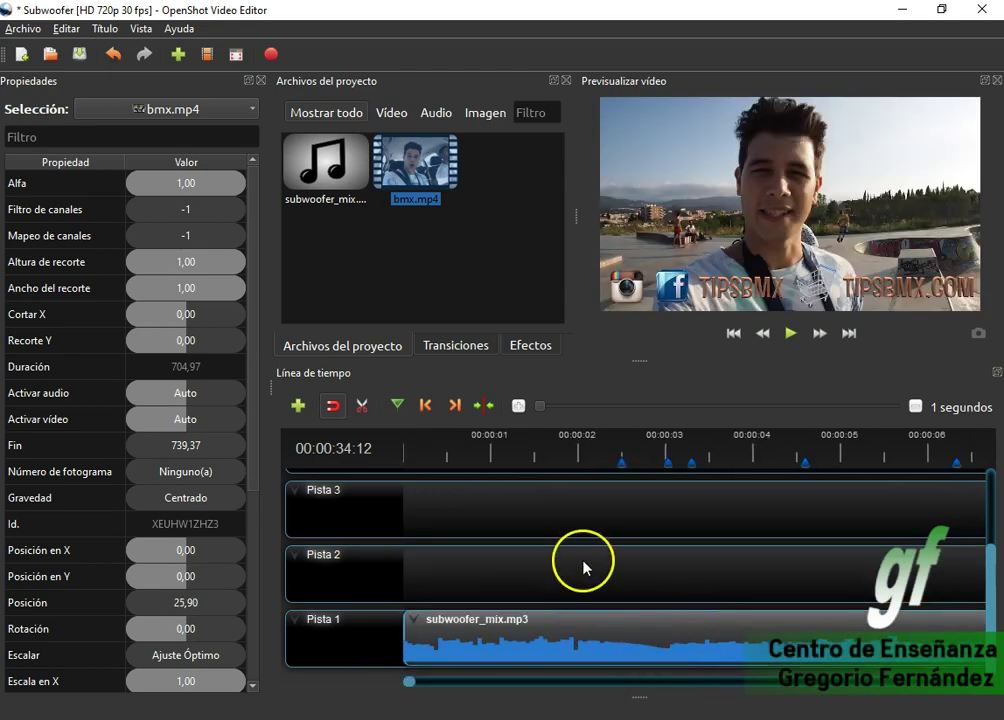
{"action": "scroll", "coordinate": [594, 564], "scroll_direction": "down", "scroll_amount": 2}
{"action": "scroll", "coordinate": [625, 569], "scroll_direction": "down", "scroll_amount": 1}
{"action": "left_click_drag", "start_coordinate": [908, 562], "coordinate": [458, 560]}
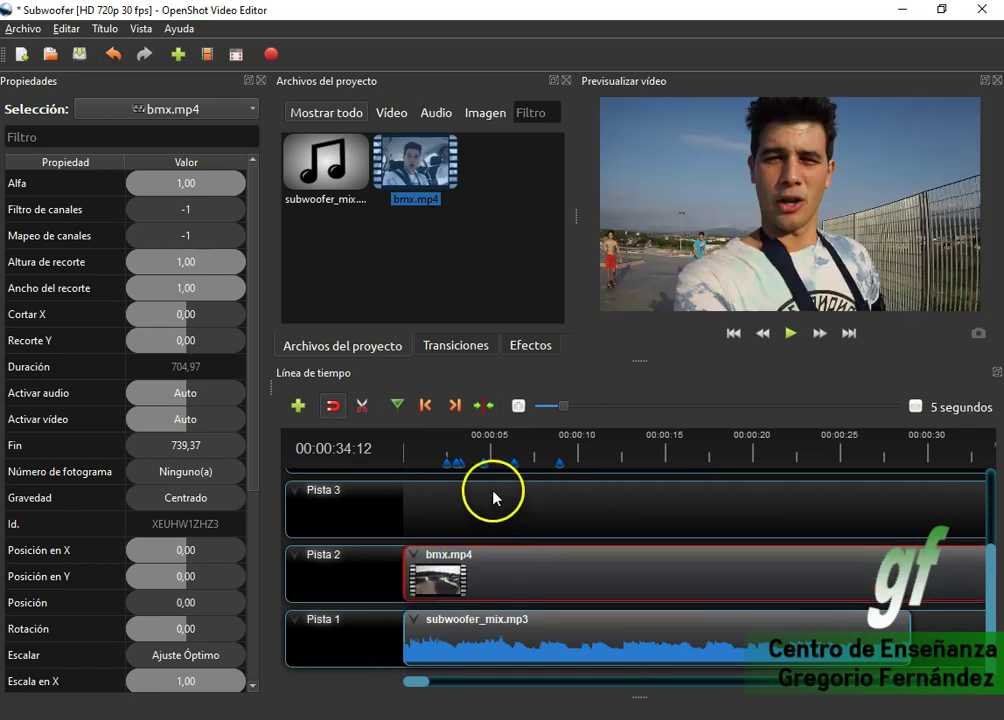
Examine bmx.mp4 from about 5 seconds to past one minute for the start of the riding footage.
{"action": "left_click", "coordinate": [496, 462]}
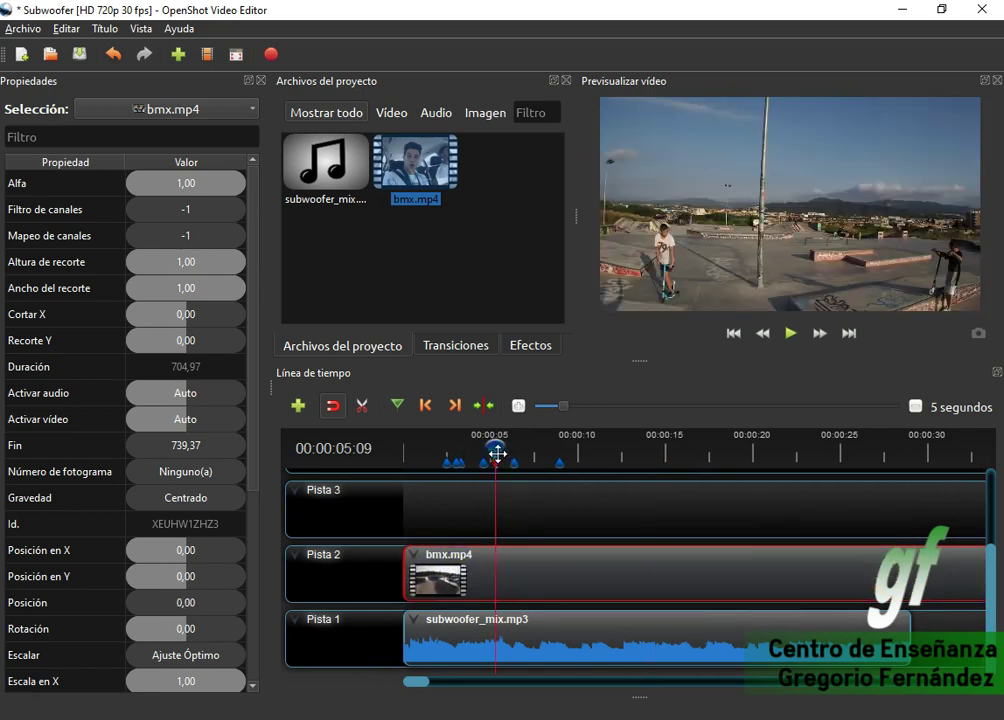
{"action": "left_click_drag", "start_coordinate": [497, 450], "coordinate": [930, 443]}
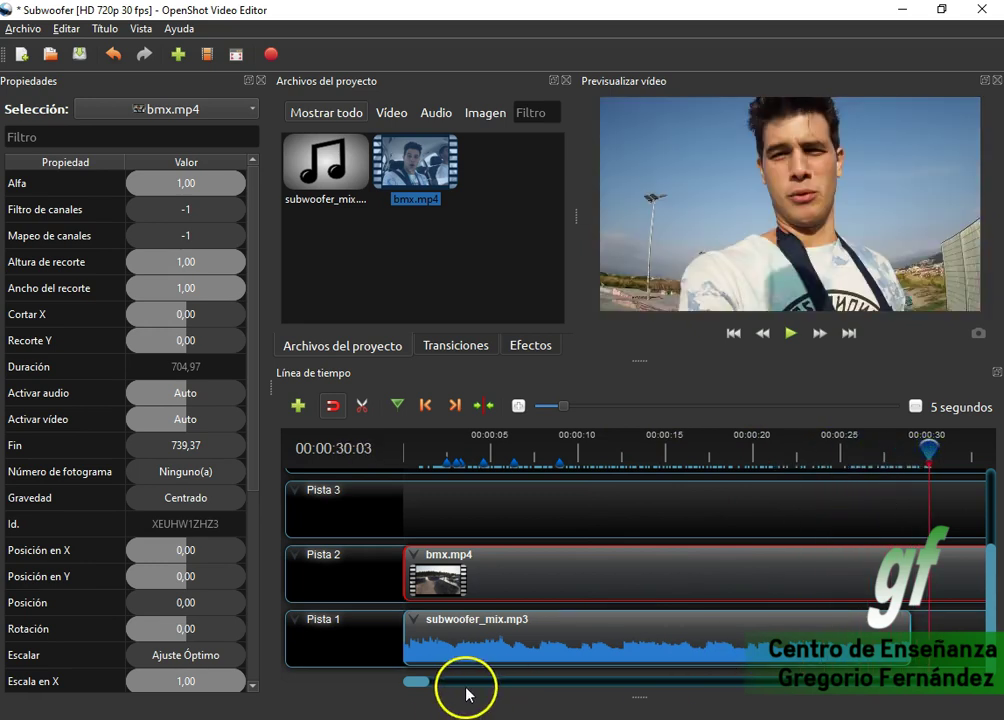
{"action": "left_click_drag", "start_coordinate": [417, 681], "coordinate": [436, 684]}
{"action": "left_click_drag", "start_coordinate": [484, 459], "coordinate": [810, 452]}
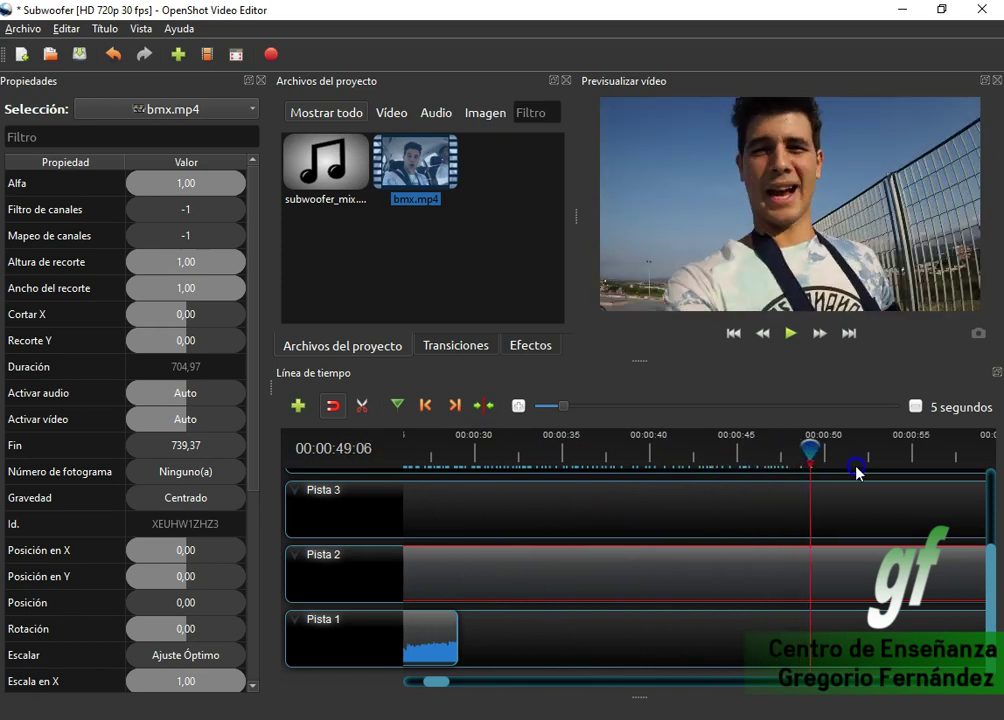
{"action": "left_click_drag", "start_coordinate": [441, 684], "coordinate": [455, 684]}
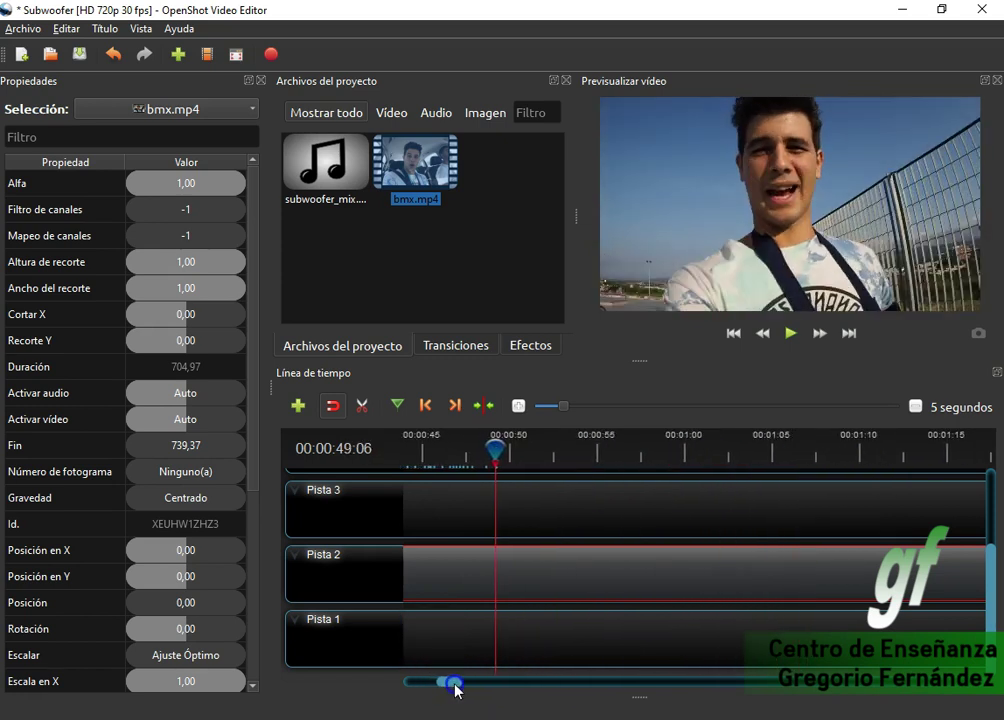
{"action": "left_click_drag", "start_coordinate": [495, 466], "coordinate": [528, 462]}
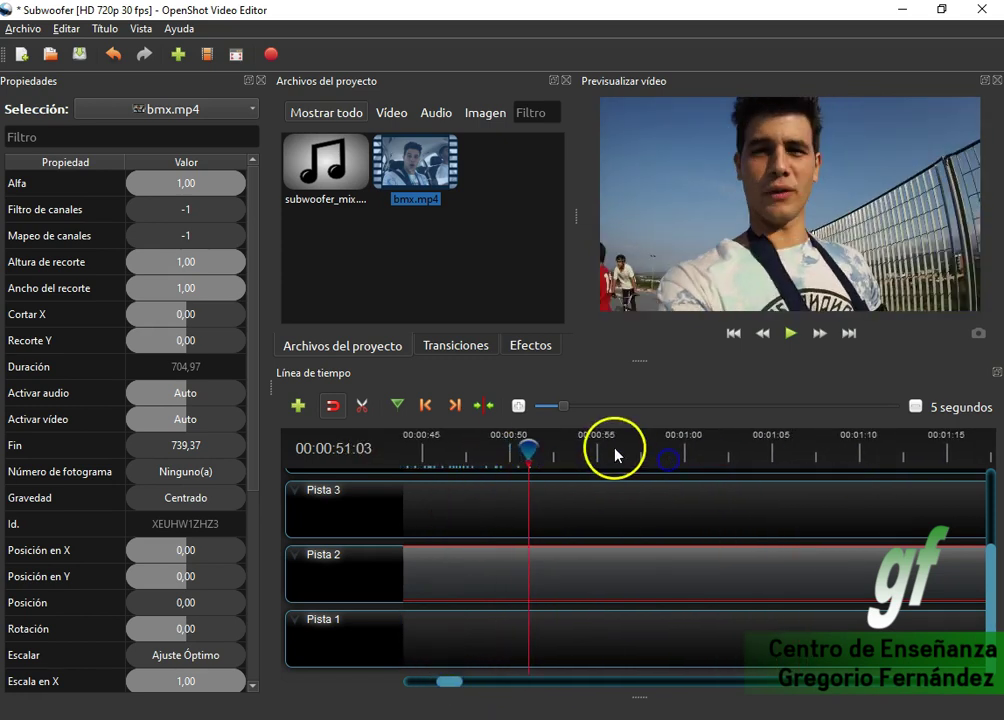
{"action": "left_click", "coordinate": [613, 453]}
{"action": "left_click_drag", "start_coordinate": [620, 450], "coordinate": [851, 449]}
Cut bmx.mp4 on Pista 2 at 00:01:02:19, keeping only the right side.
{"action": "left_click_drag", "start_coordinate": [848, 449], "coordinate": [732, 440]}
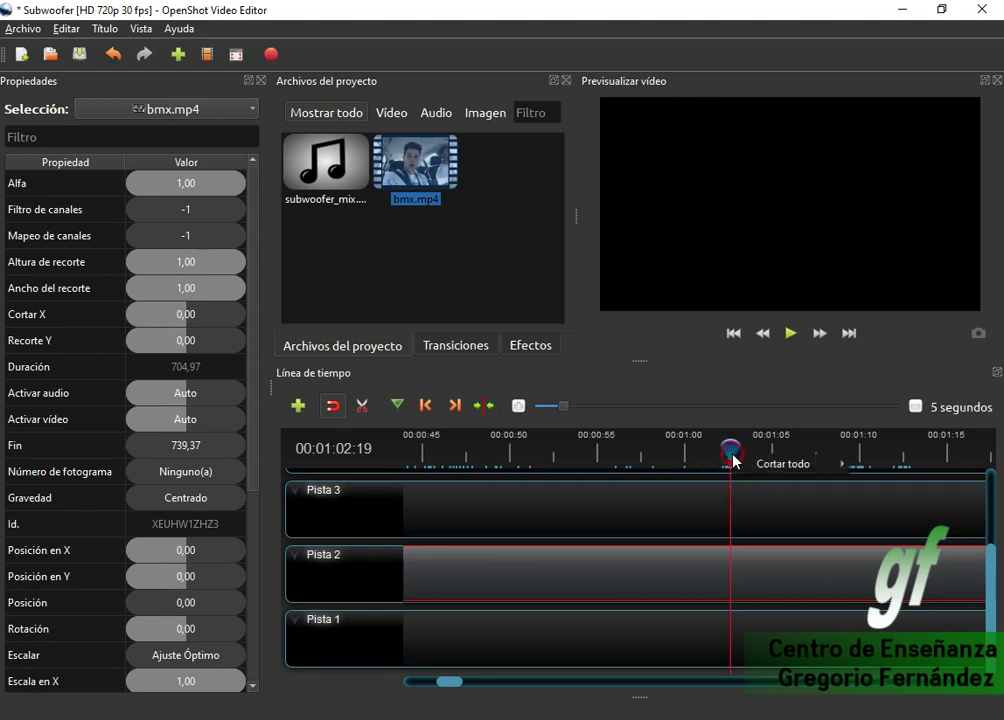
{"action": "mouse_move", "coordinate": [757, 465]}
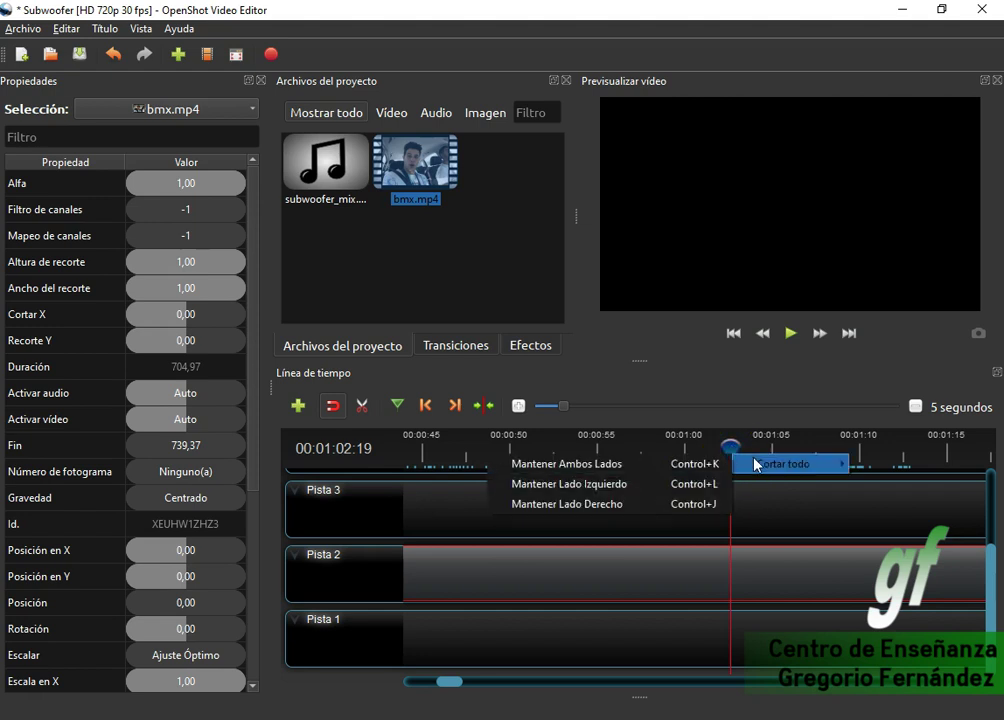
{"action": "left_click", "coordinate": [677, 503]}
Move the trimmed bmx.mp4 clip back to the start of Pista 2, with the timeline scale at 30 seconds.
{"action": "left_click_drag", "start_coordinate": [825, 571], "coordinate": [513, 571]}
{"action": "left_click_drag", "start_coordinate": [458, 683], "coordinate": [443, 686]}
{"action": "left_click", "coordinate": [489, 618]}
{"action": "scroll", "coordinate": [486, 610], "scroll_direction": "down", "scroll_amount": 2}
{"action": "left_click_drag", "start_coordinate": [620, 596], "coordinate": [520, 571]}
{"action": "left_click_drag", "start_coordinate": [486, 683], "coordinate": [381, 634]}
Cut bmx.mp4 at 00:01:14:22 with the cut-all command, keeping only the left side.
{"action": "left_click", "coordinate": [587, 439]}
{"action": "left_click_drag", "start_coordinate": [567, 447], "coordinate": [621, 447]}
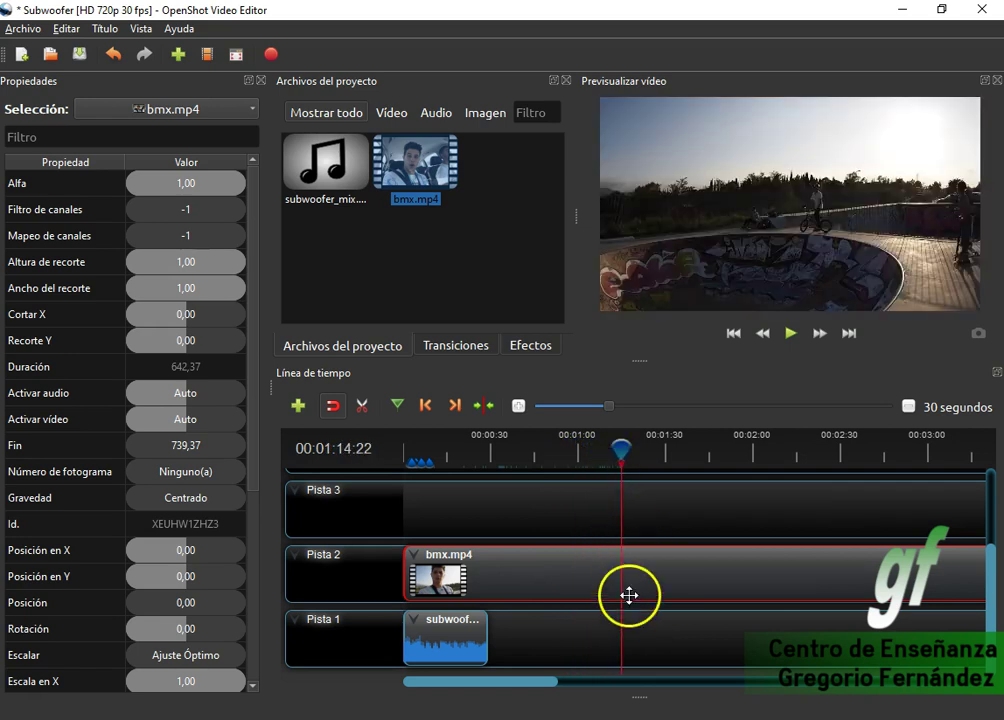
{"action": "right_click", "coordinate": [623, 452]}
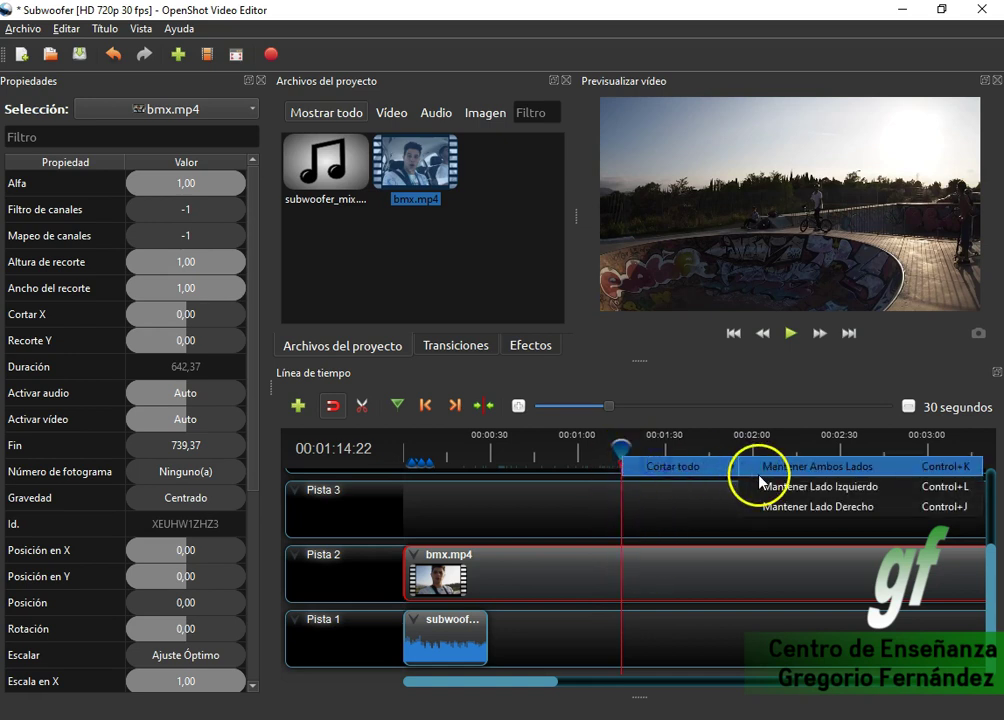
{"action": "left_click", "coordinate": [768, 487]}
Return the playhead to the start and examine the opening of bmx.mp4 at a 1-second timeline scale.
{"action": "left_click_drag", "start_coordinate": [621, 462], "coordinate": [305, 451]}
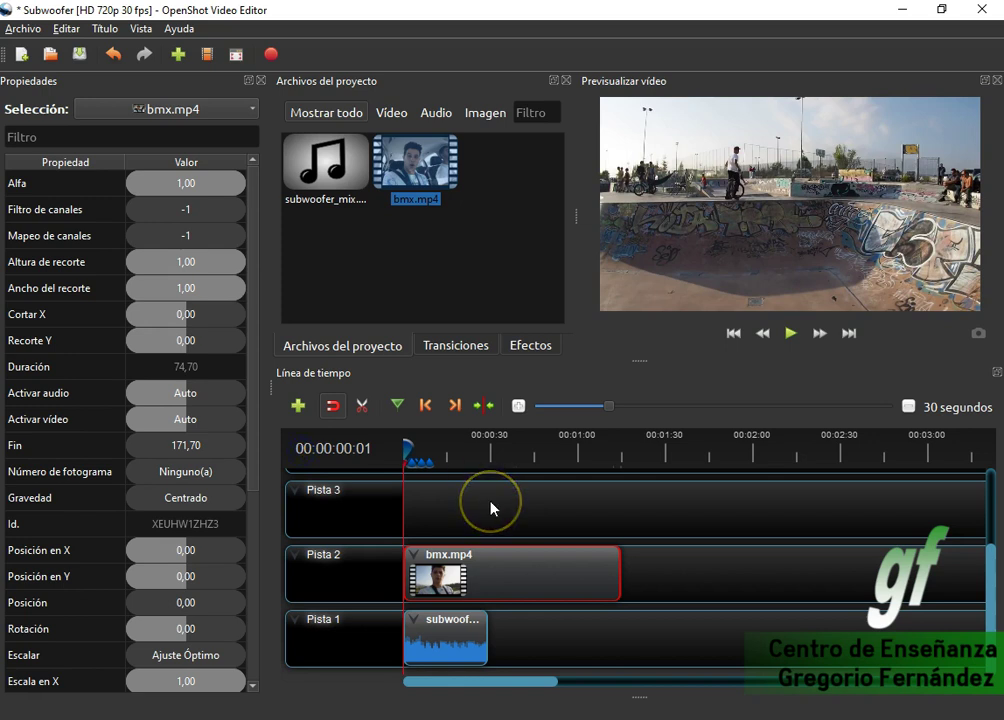
{"action": "scroll", "coordinate": [439, 590], "scroll_direction": "up", "scroll_amount": 4}
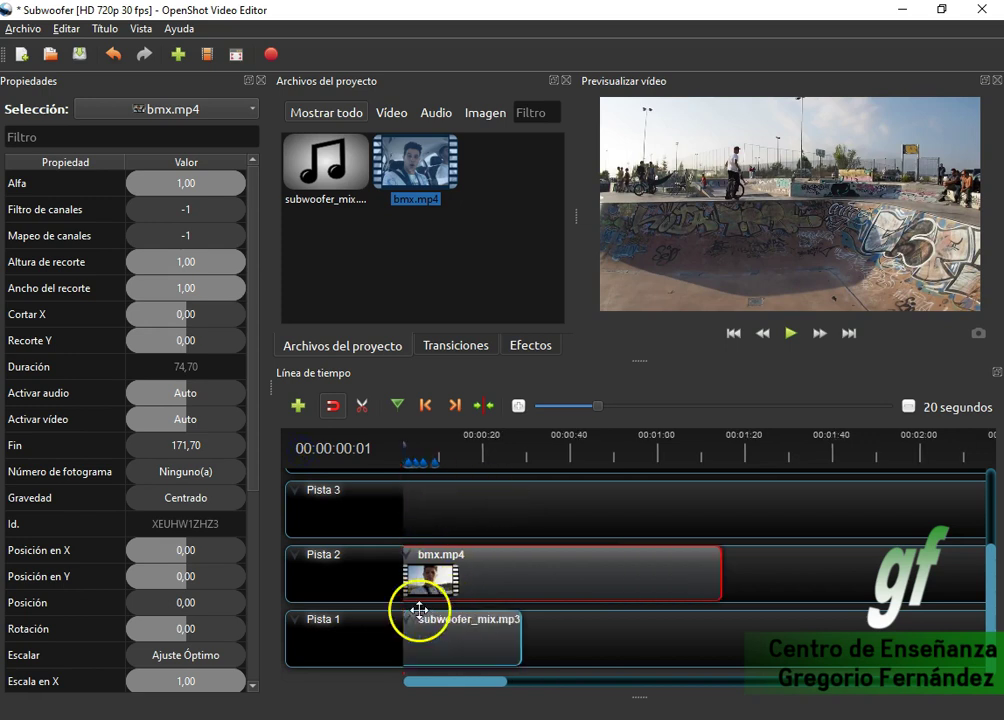
{"action": "left_click_drag", "start_coordinate": [415, 678], "coordinate": [395, 688]}
{"action": "scroll", "coordinate": [434, 600], "scroll_direction": "up", "scroll_amount": 3}
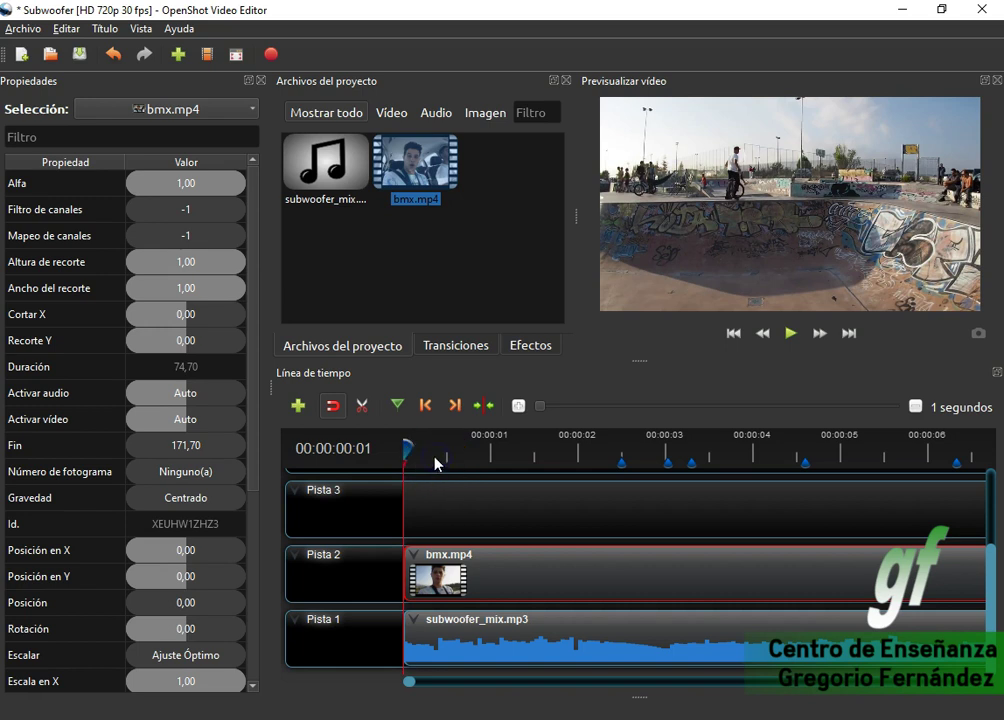
{"action": "left_click_drag", "start_coordinate": [411, 450], "coordinate": [437, 450]}
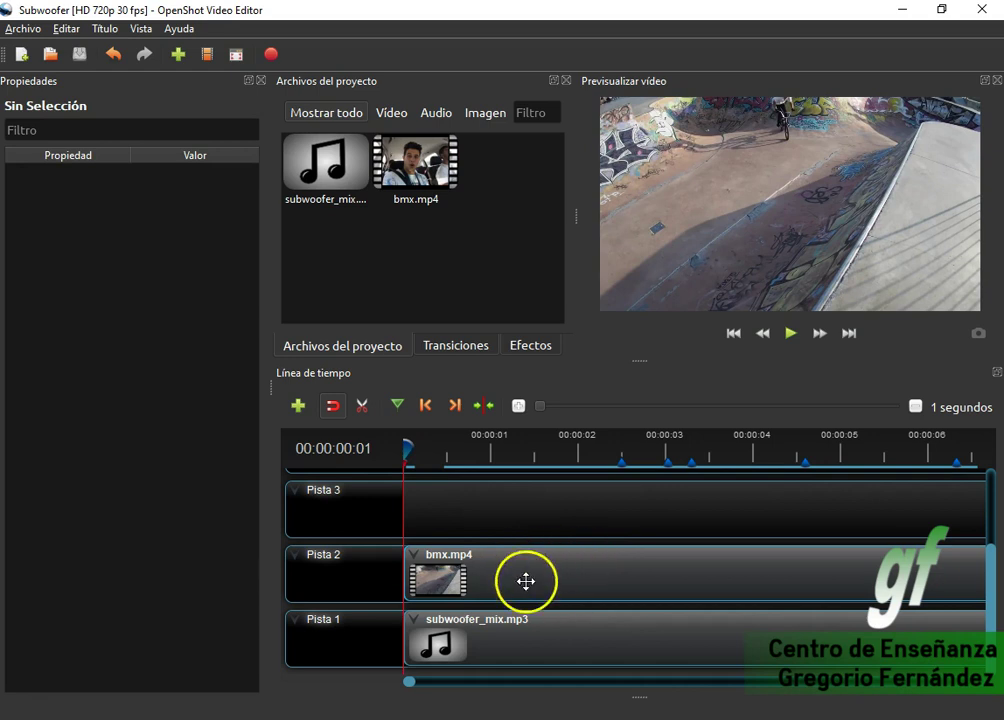
Change the volume of bmx.mp4 on Pista 2 for the complete clip.
{"action": "right_click", "coordinate": [562, 566]}
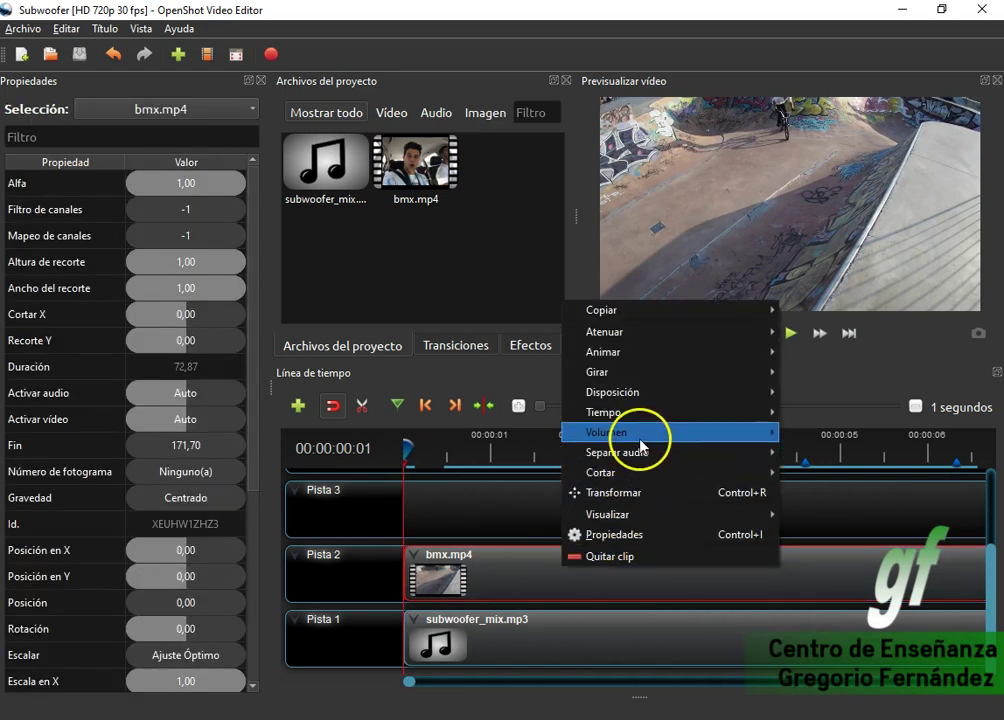
{"action": "mouse_move", "coordinate": [640, 442]}
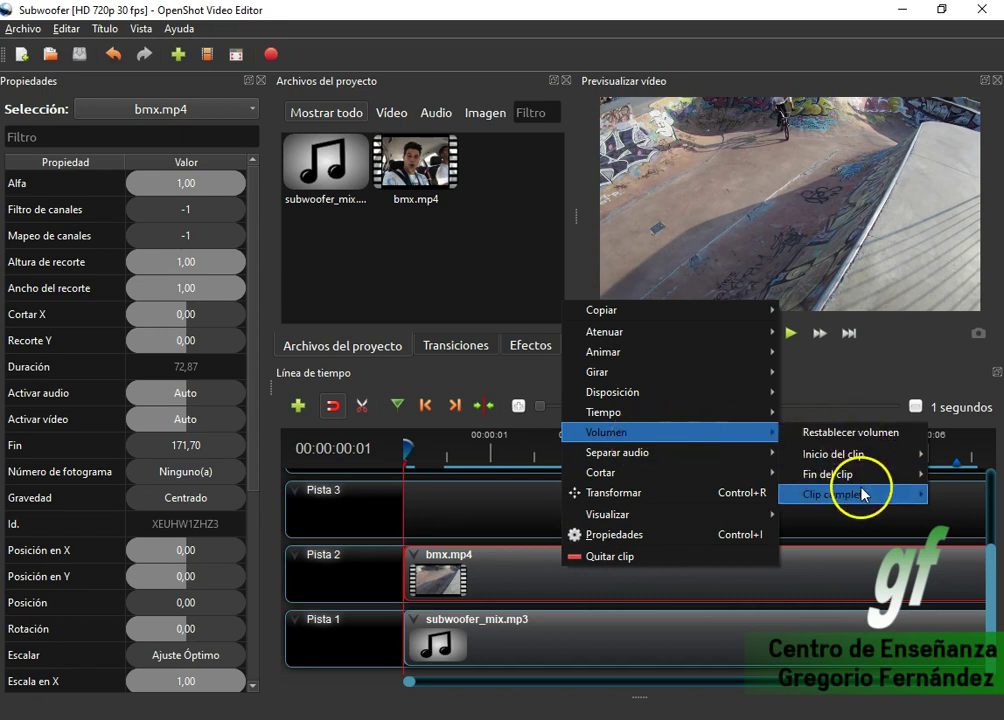
{"action": "mouse_move", "coordinate": [863, 498]}
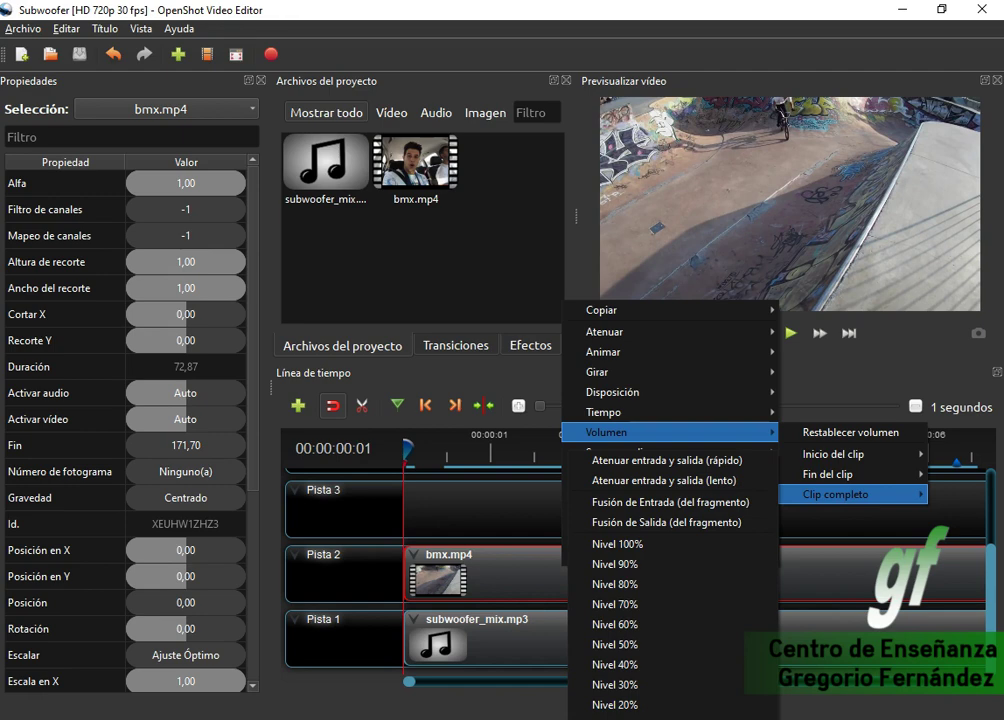
{"action": "left_click", "coordinate": [668, 502]}
Play the opening against the music and split bmx.mp4 with the razor at the 00:00:06:12 marker.
{"action": "left_click", "coordinate": [792, 333]}
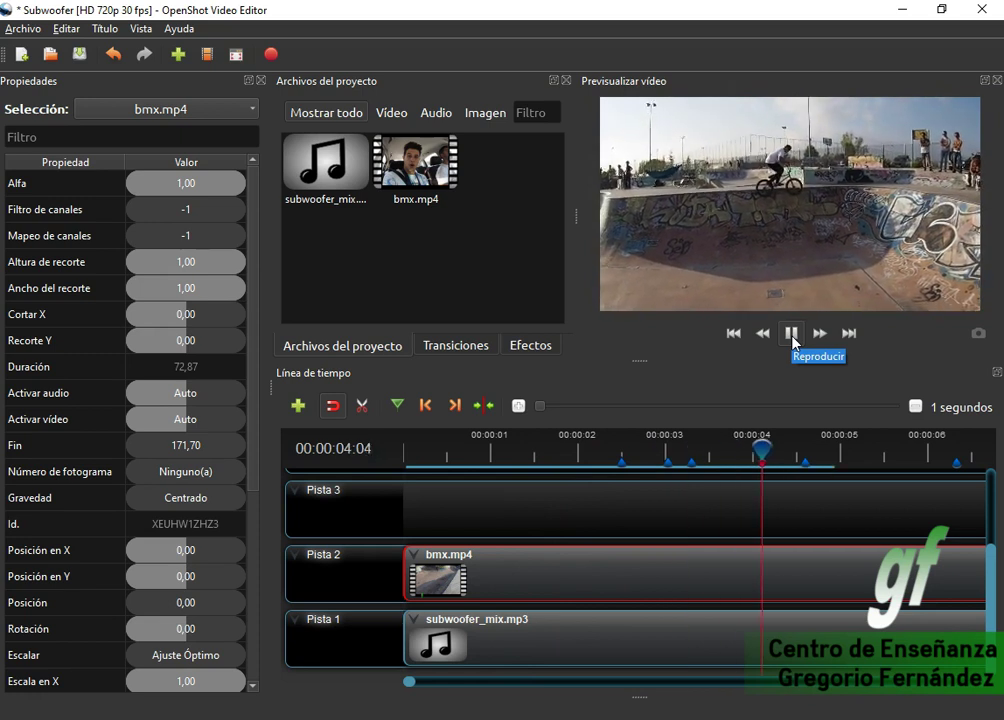
{"action": "left_click", "coordinate": [792, 334]}
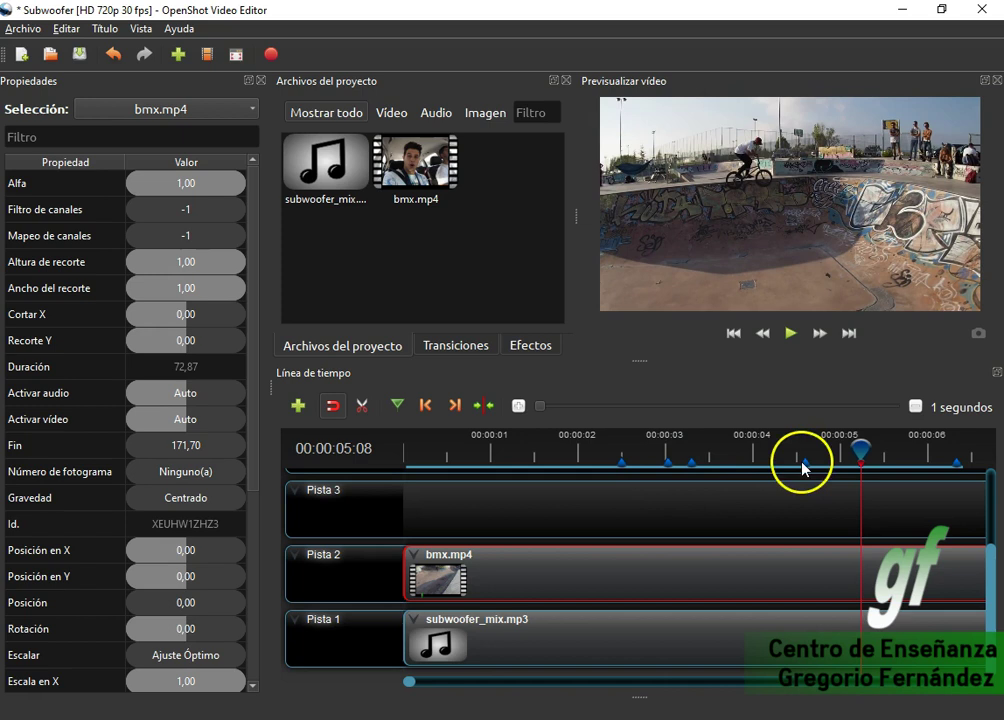
{"action": "left_click", "coordinate": [791, 333]}
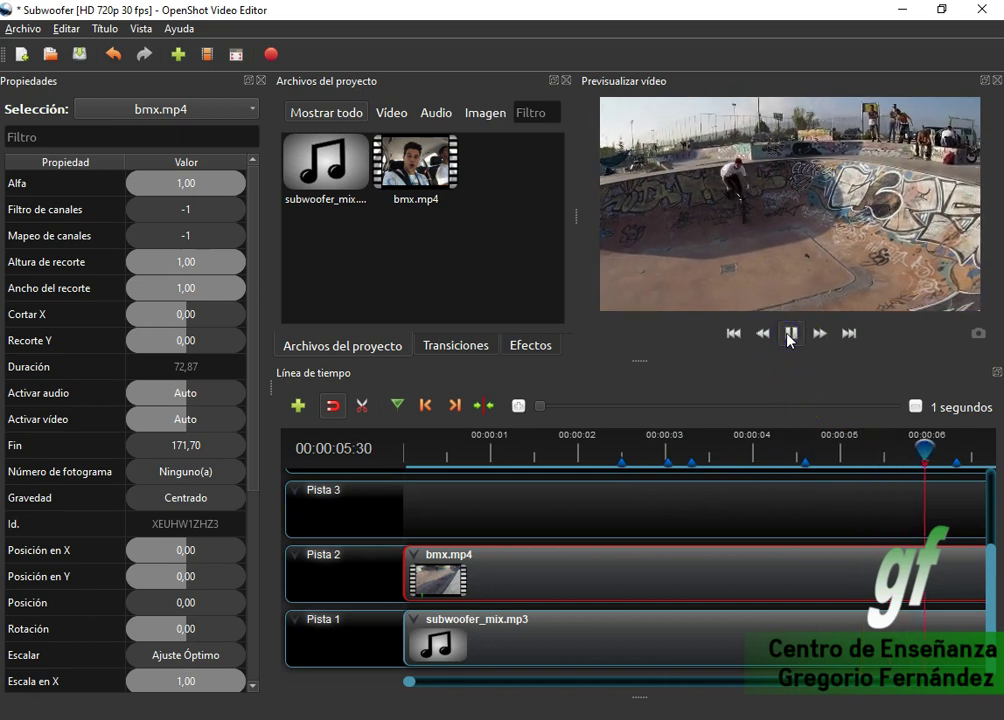
{"action": "left_click", "coordinate": [790, 336]}
{"action": "left_click_drag", "start_coordinate": [956, 465], "coordinate": [962, 448]}
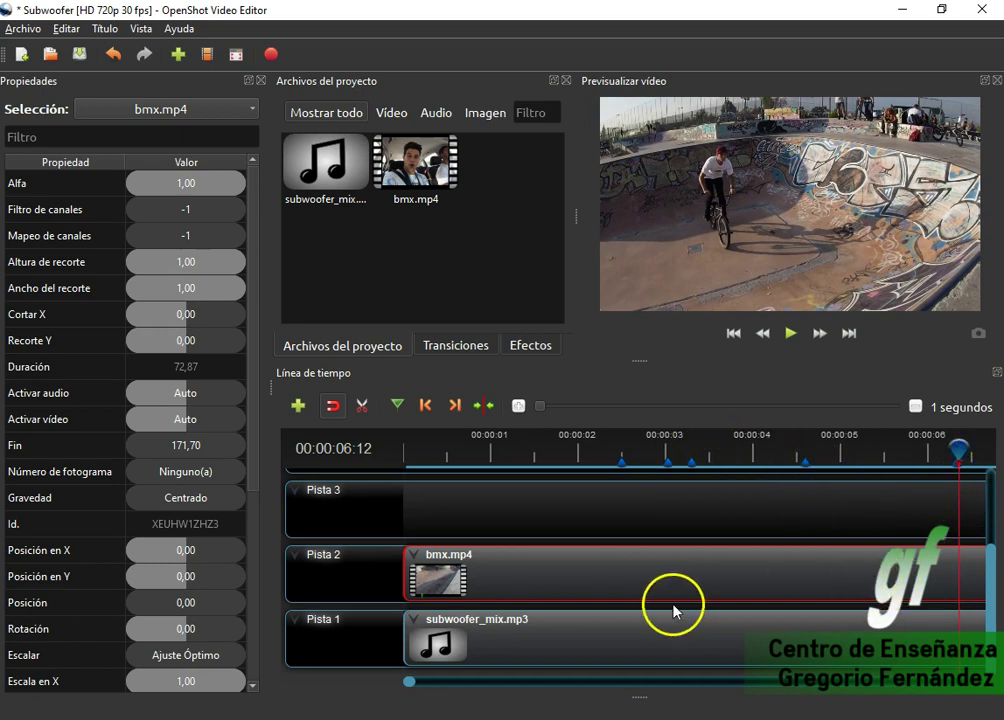
{"action": "left_click", "coordinate": [362, 408]}
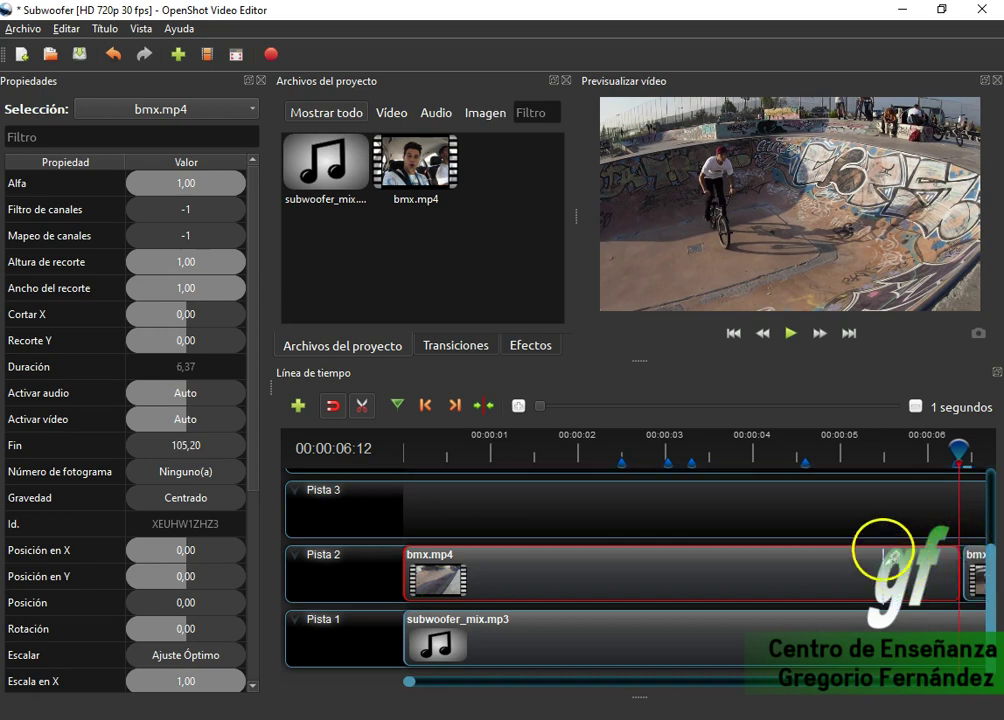
Check the music around the 3-second markers and split the first bmx.mp4 clip with the razor at 00:00:03:10.
{"action": "left_click_drag", "start_coordinate": [957, 455], "coordinate": [693, 443]}
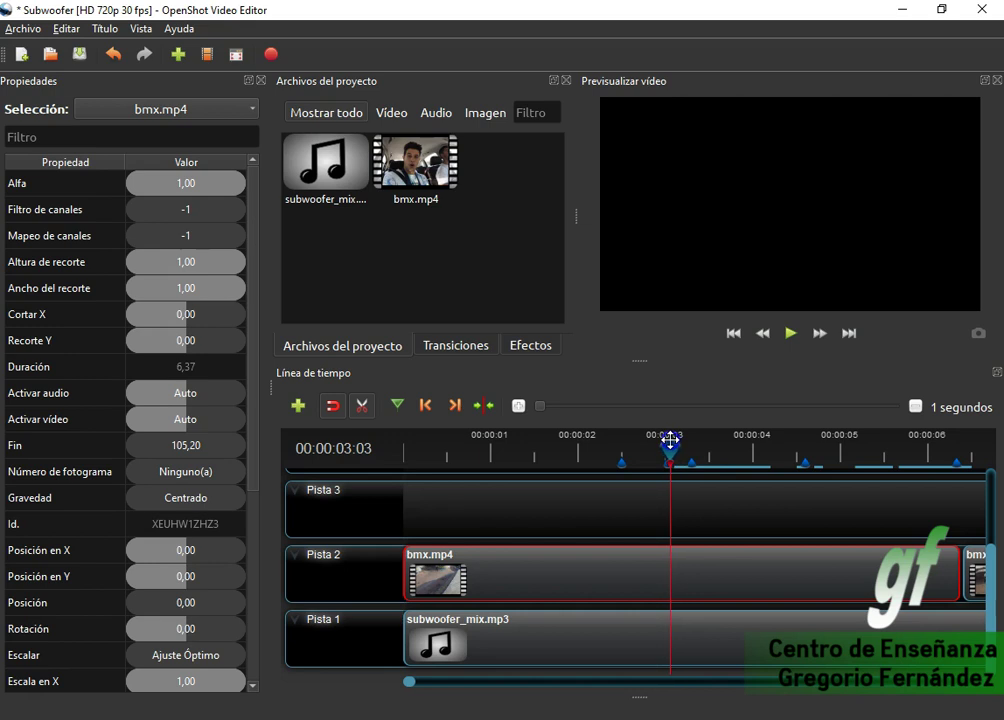
{"action": "left_click_drag", "start_coordinate": [670, 440], "coordinate": [666, 440]}
{"action": "left_click", "coordinate": [791, 333]}
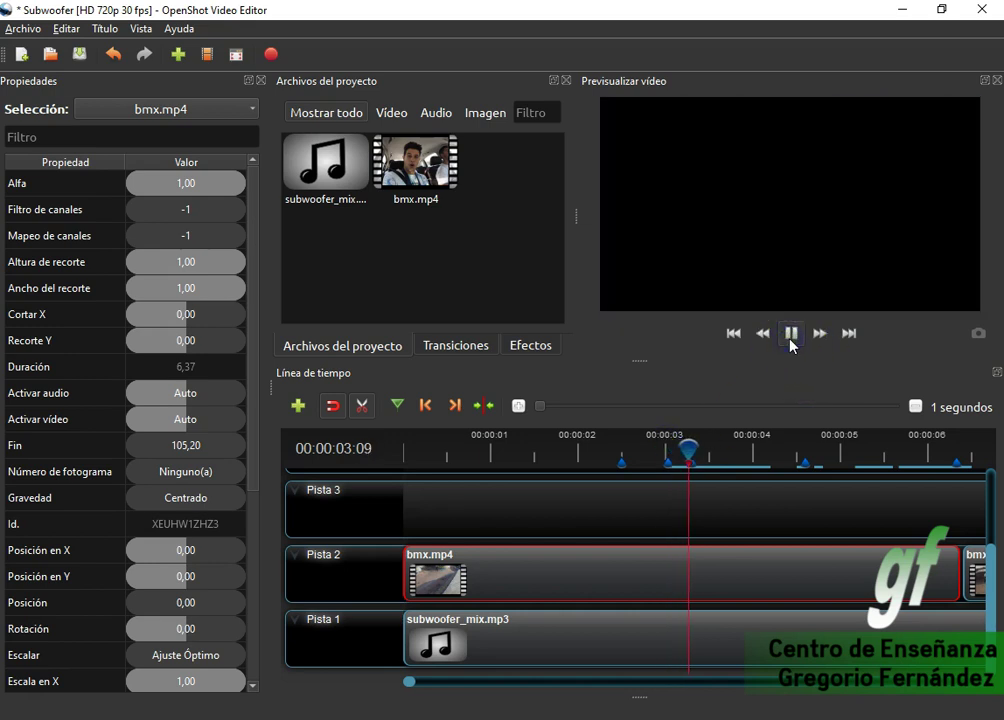
{"action": "left_click_drag", "start_coordinate": [760, 446], "coordinate": [691, 442]}
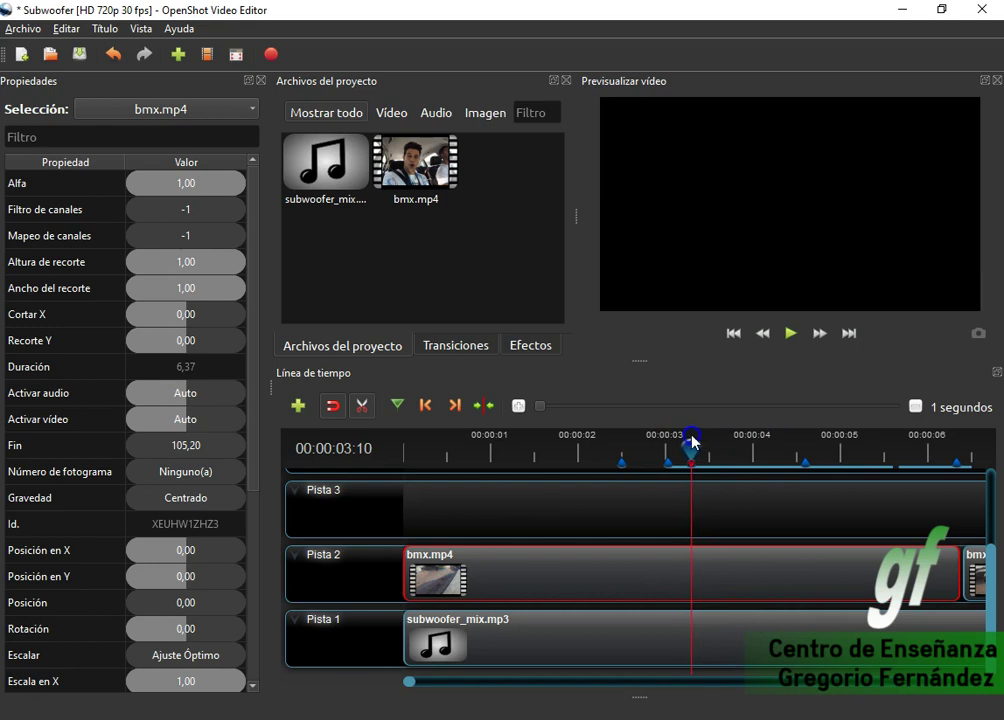
{"action": "left_click", "coordinate": [355, 407]}
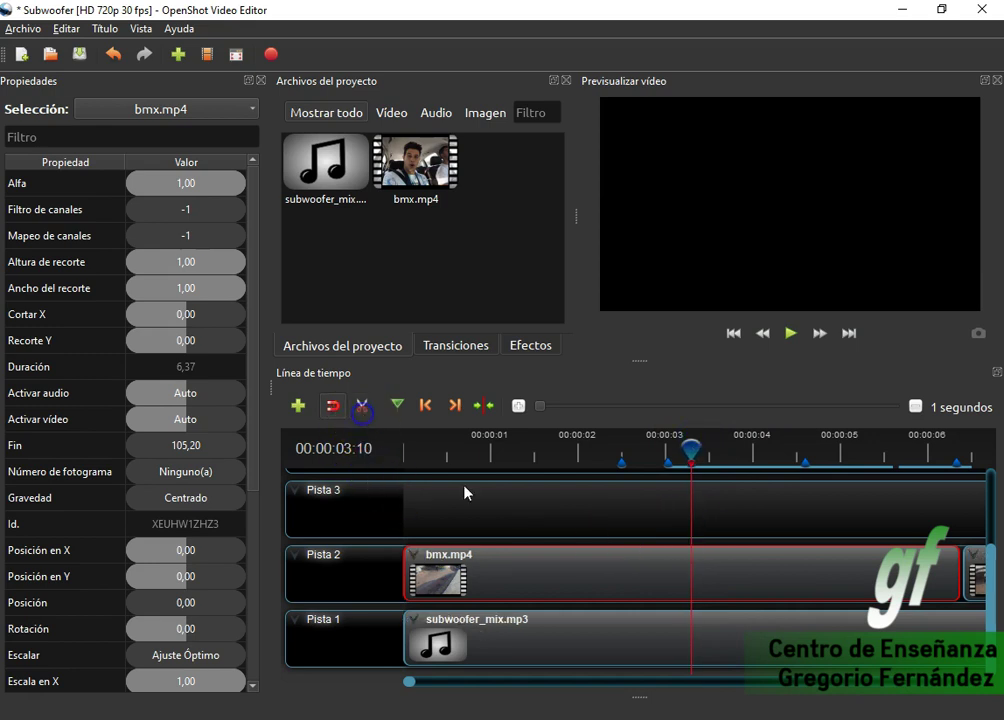
{"action": "left_click", "coordinate": [362, 405]}
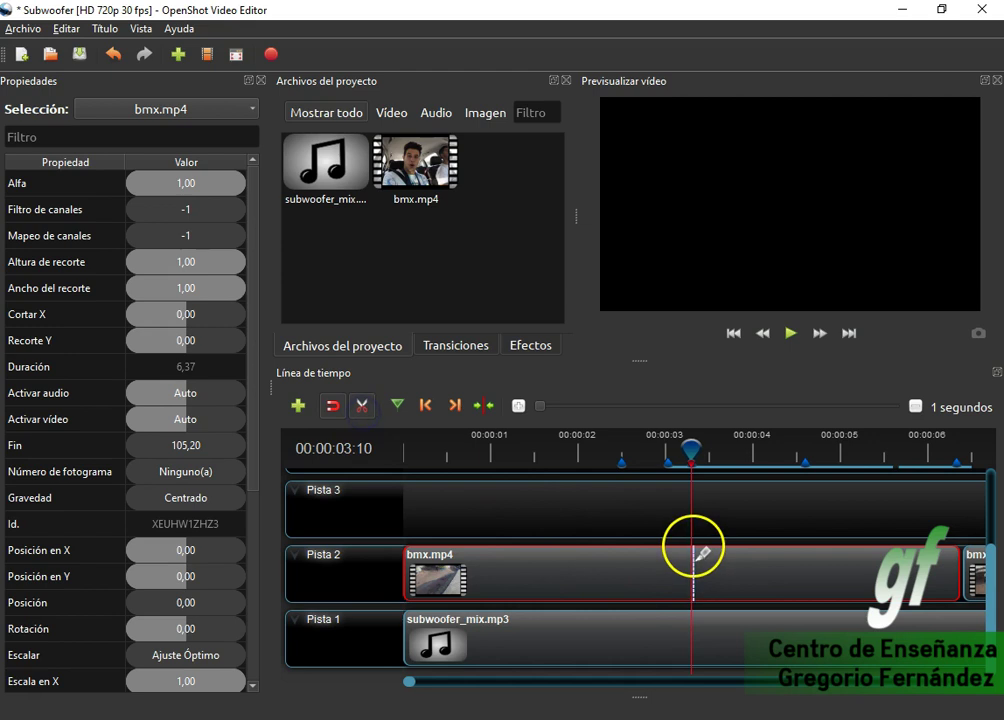
{"action": "left_click", "coordinate": [702, 556]}
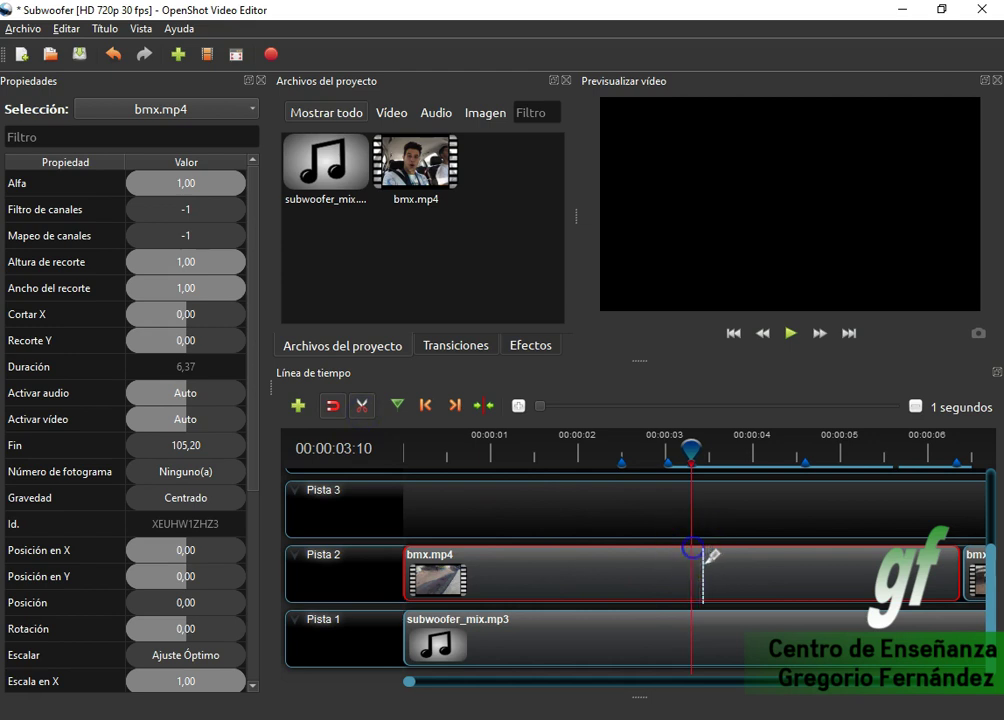
Set the timeline scale to 5 seconds and move the last bmx.mp4 clip to about 17.5 seconds on Pista 2.
{"action": "scroll", "coordinate": [892, 530], "scroll_direction": "down", "scroll_amount": 2}
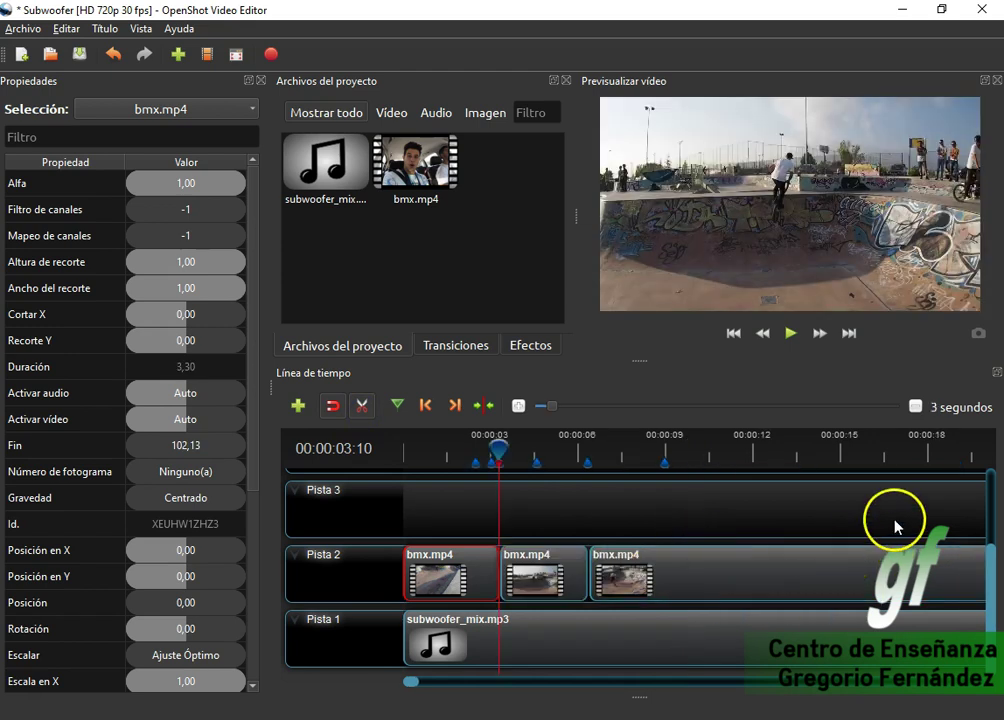
{"action": "scroll", "coordinate": [800, 545], "scroll_direction": "down", "scroll_amount": 2}
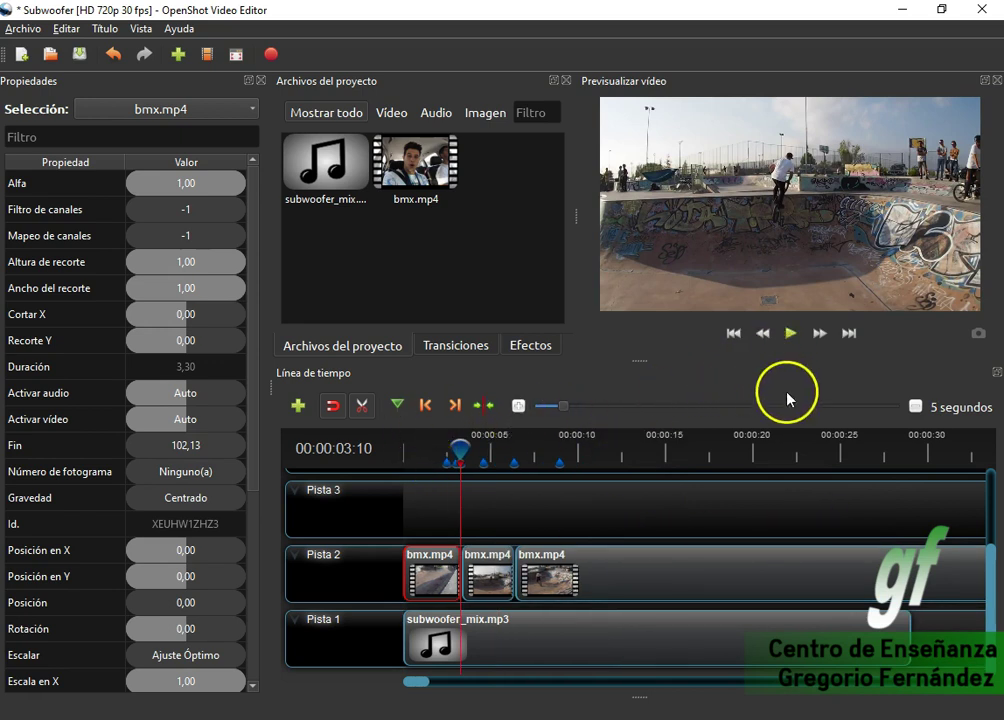
{"action": "left_click_drag", "start_coordinate": [596, 565], "coordinate": [790, 563]}
Copy the second bmx.mp4 clip and paste it into the gap on Pista 2 at about 9 seconds.
{"action": "left_click", "coordinate": [498, 553]}
{"action": "right_click", "coordinate": [494, 557]}
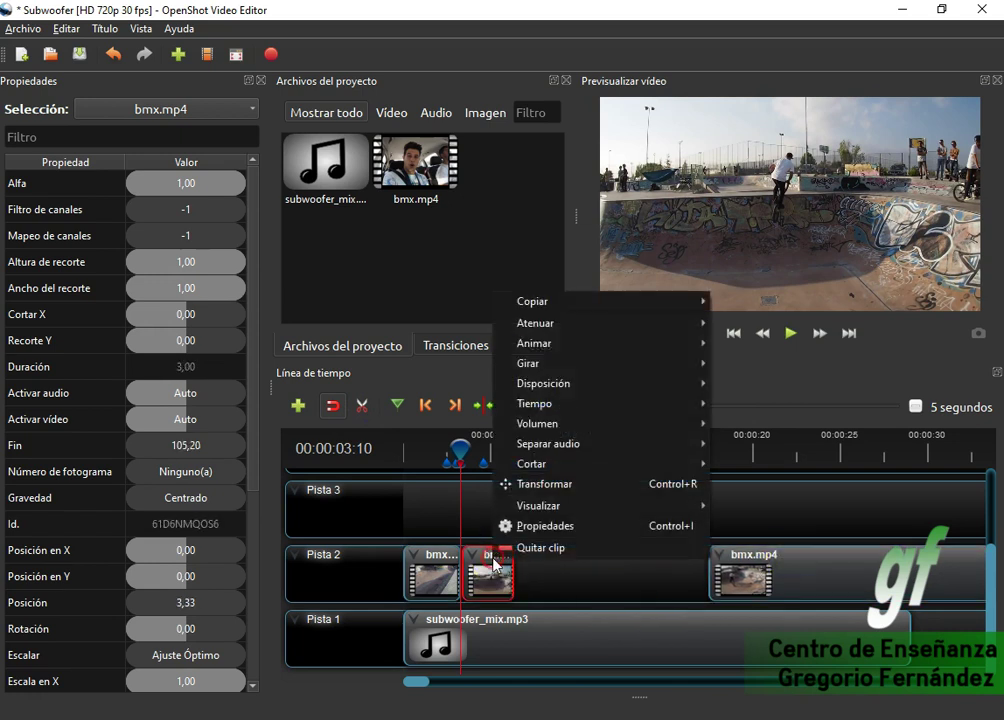
{"action": "left_click", "coordinate": [578, 306]}
{"action": "left_click", "coordinate": [740, 300]}
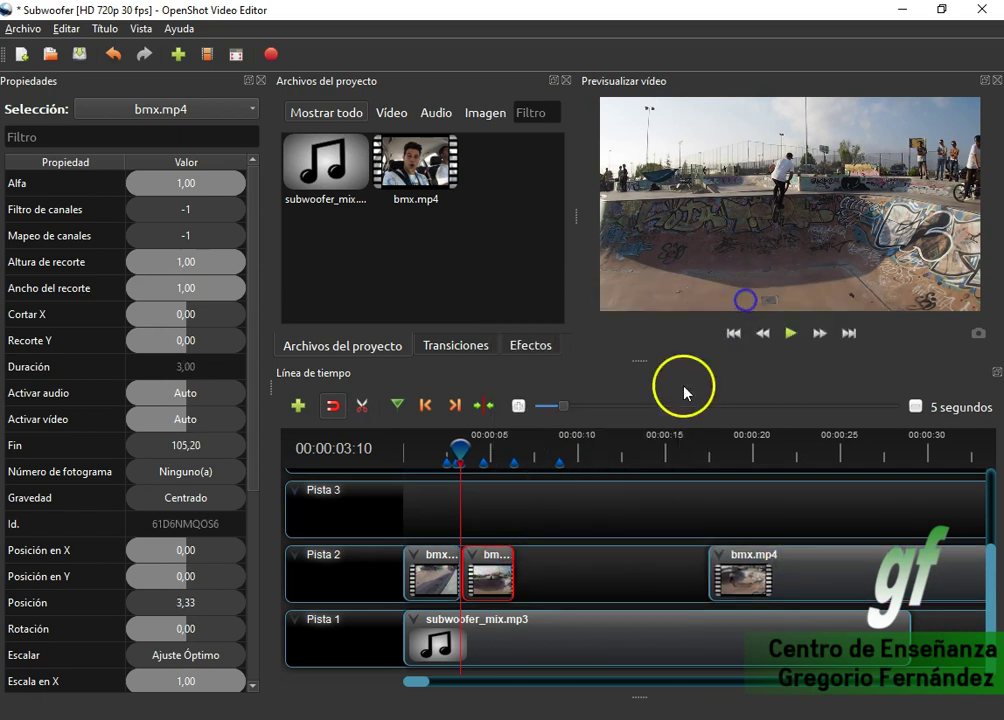
{"action": "right_click", "coordinate": [562, 570]}
{"action": "left_click", "coordinate": [608, 578]}
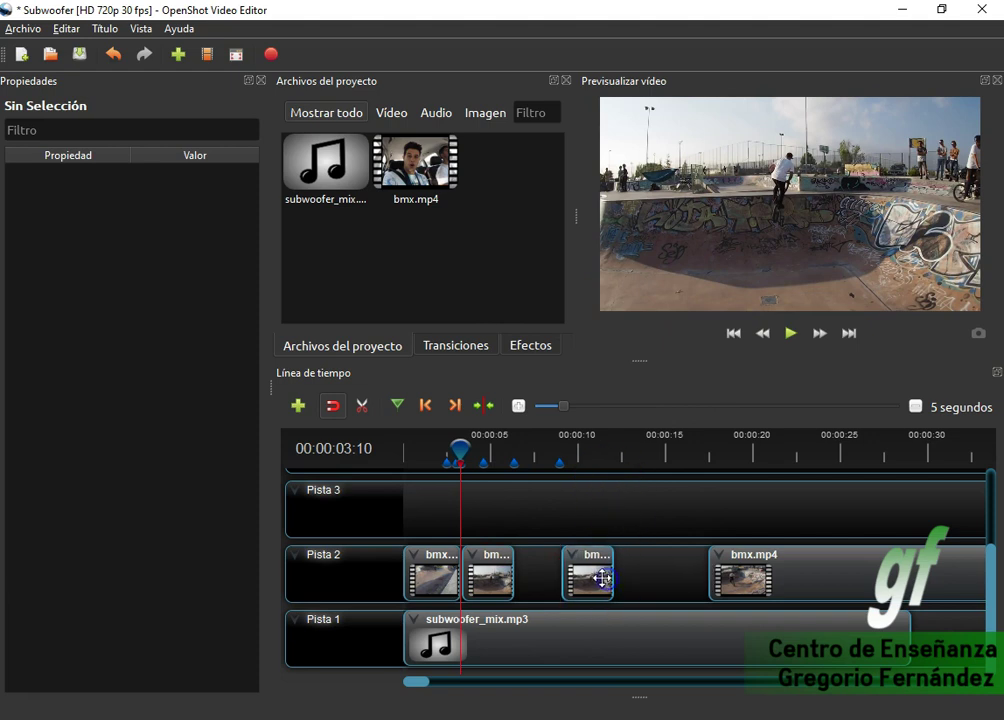
Place the pasted clip directly after the second bmx.mp4 clip and join the last clip to its end.
{"action": "left_click_drag", "start_coordinate": [590, 575], "coordinate": [545, 575]}
{"action": "left_click_drag", "start_coordinate": [734, 574], "coordinate": [615, 560]}
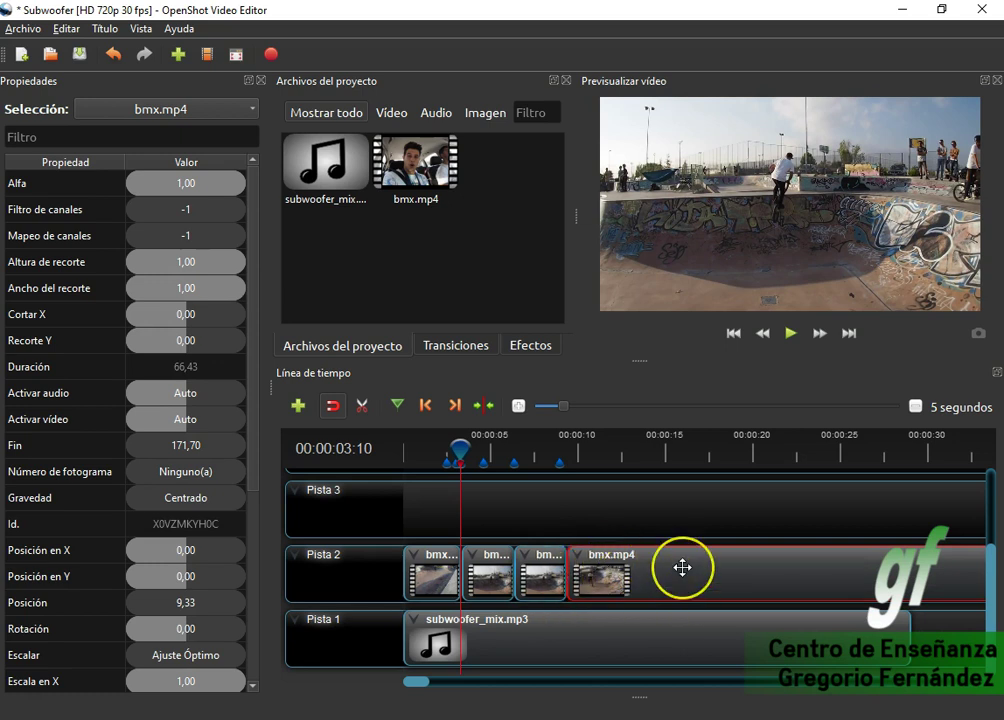
Move the last bmx.mp4 clip to about 15 seconds on Pista 2, leaving a gap after the third clip.
{"action": "left_click_drag", "start_coordinate": [682, 567], "coordinate": [780, 561]}
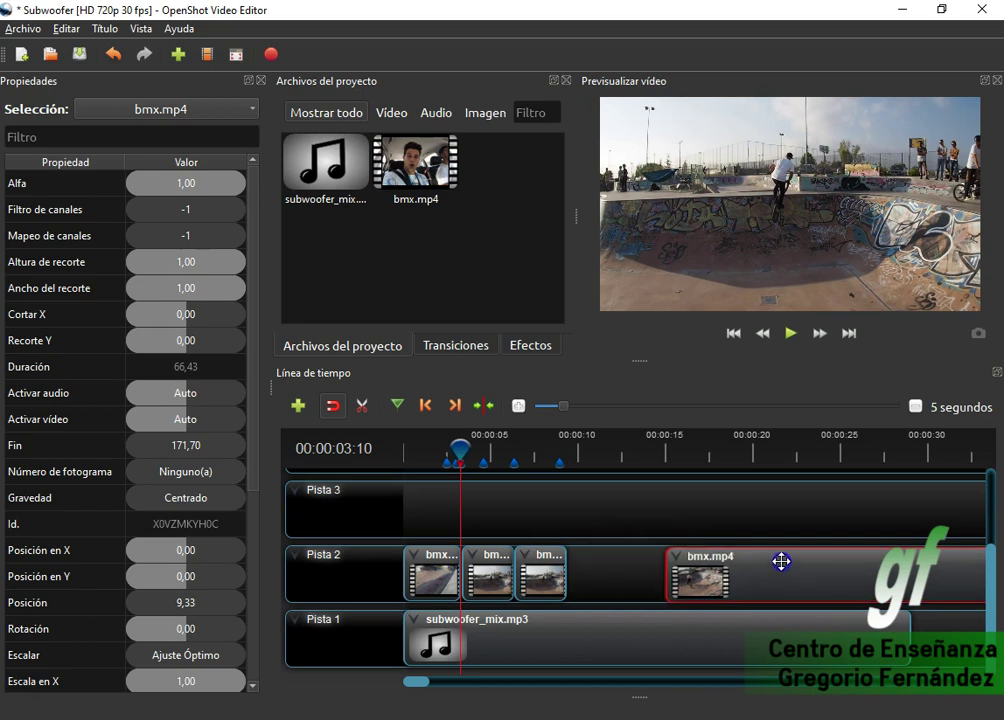
{"action": "right_click", "coordinate": [552, 571]}
{"action": "left_click", "coordinate": [601, 316]}
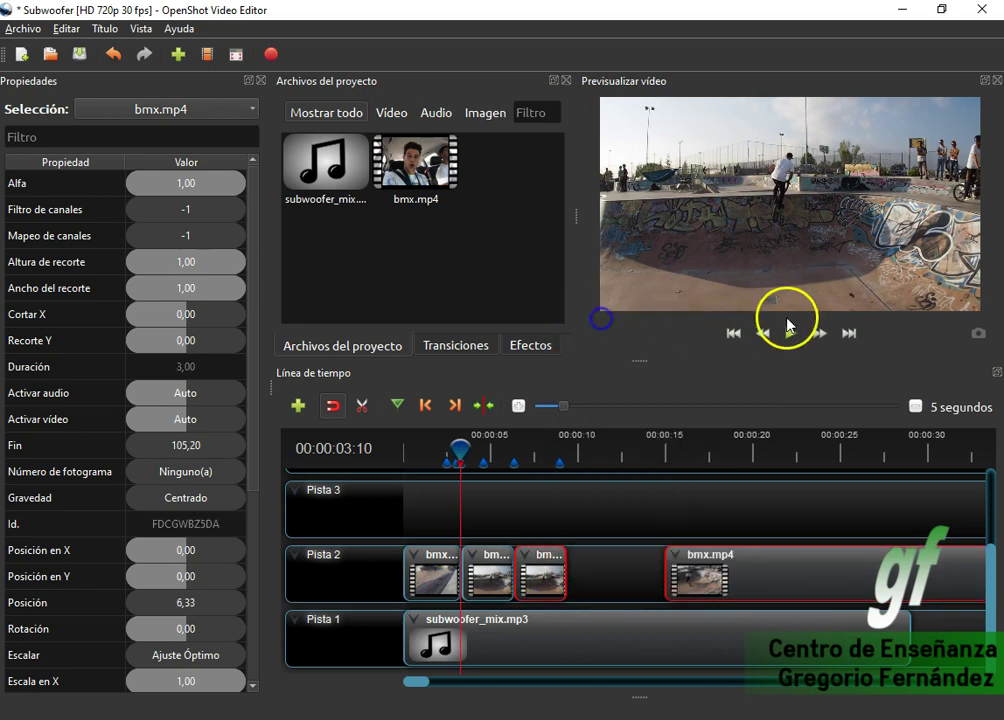
{"action": "right_click", "coordinate": [602, 576]}
{"action": "left_click", "coordinate": [614, 587]}
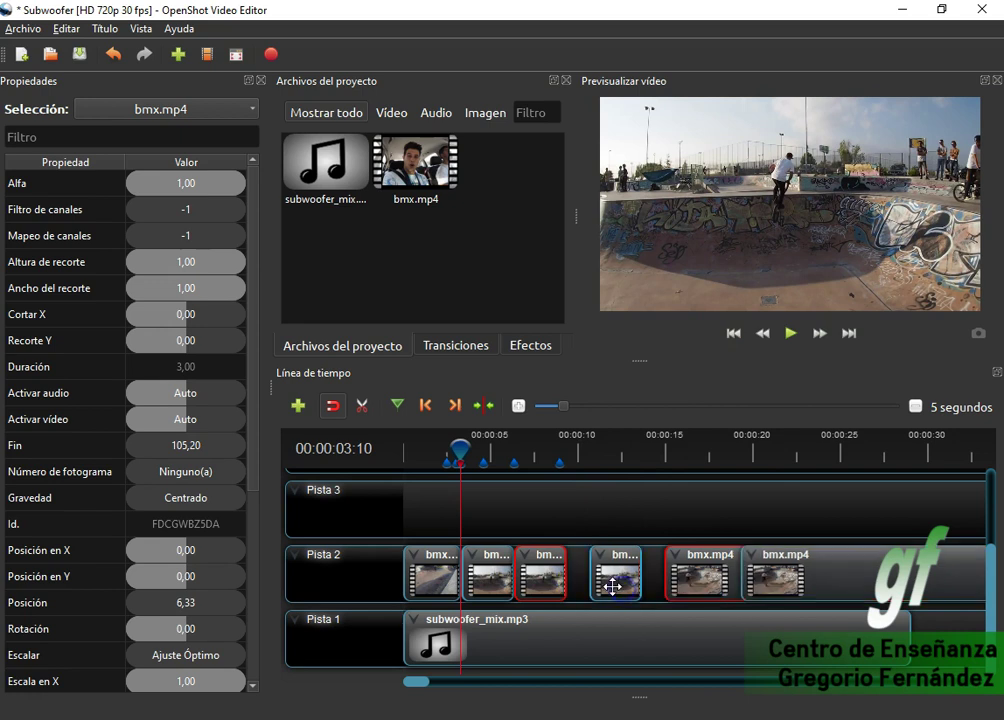
{"action": "key", "text": "ctrl+z"}
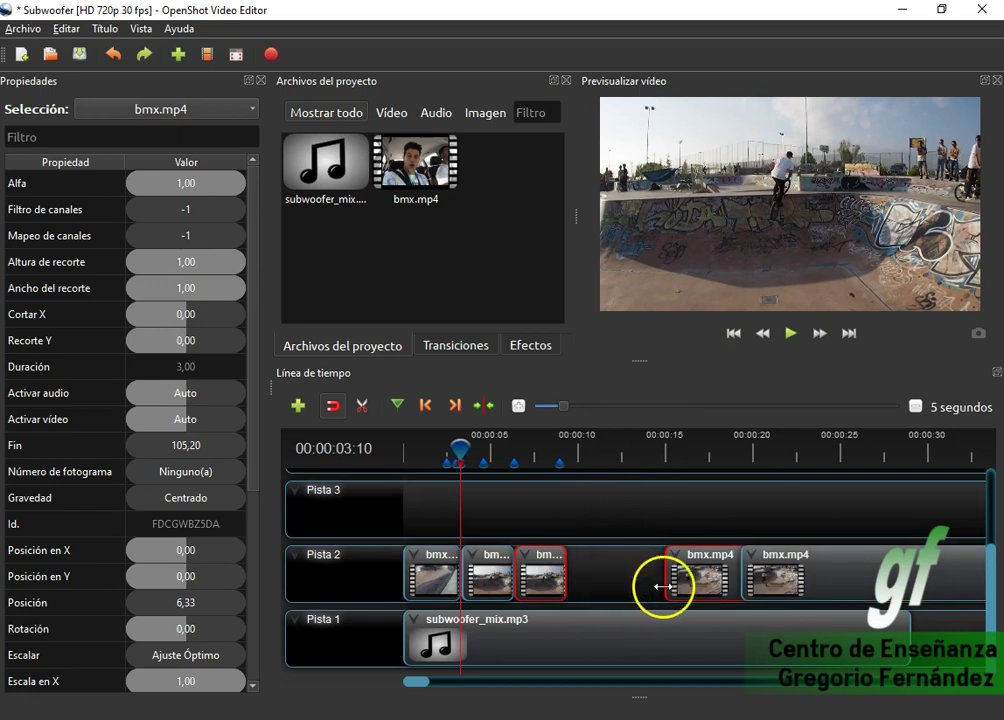
{"action": "key", "text": "ctrl+z"}
Paste a copy of the third bmx.mp4 clip directly after it on Pista 2 and join the last clip to the copy's end.
{"action": "left_click", "coordinate": [589, 585]}
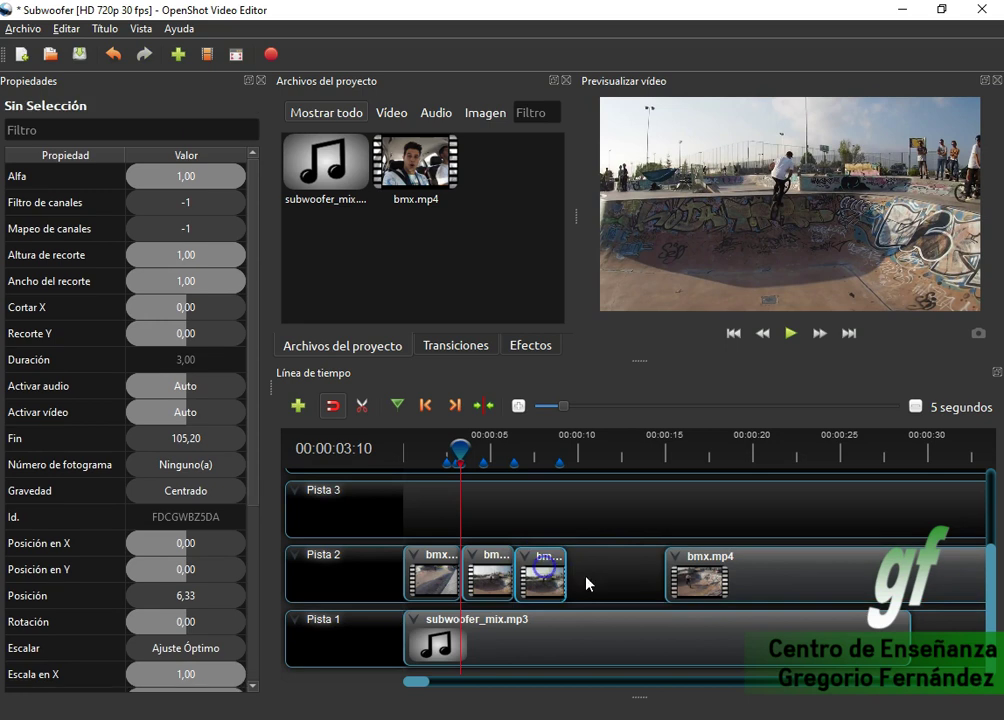
{"action": "left_click", "coordinate": [558, 578]}
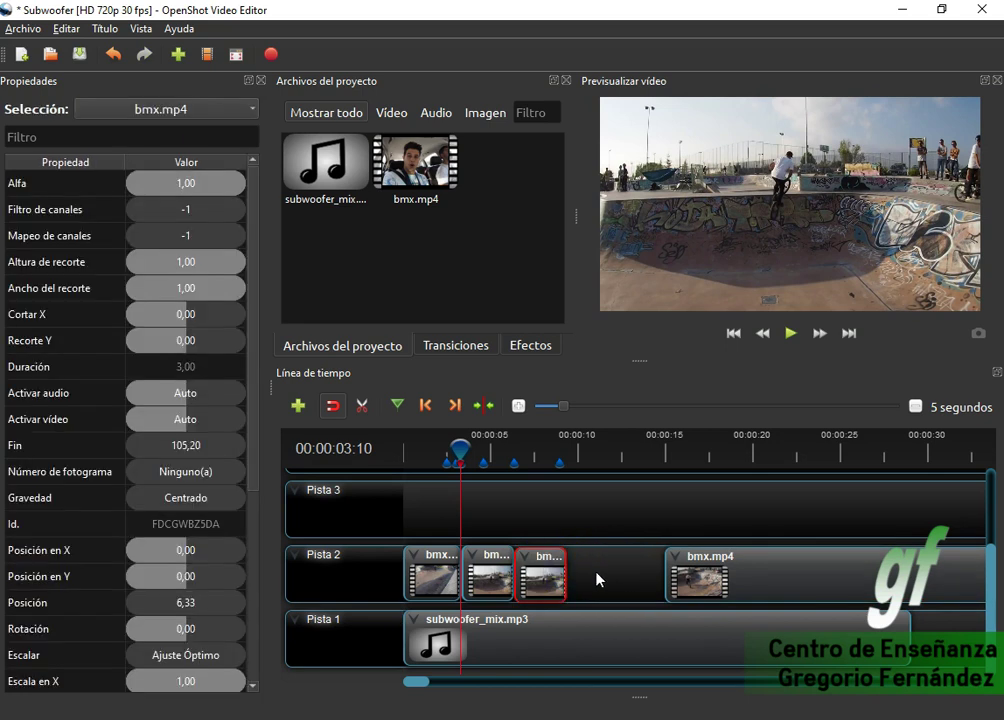
{"action": "left_click", "coordinate": [553, 575]}
{"action": "mouse_move", "coordinate": [549, 576]}
{"action": "left_mouse_down"}
{"action": "mouse_move", "coordinate": [591, 575]}
{"action": "mouse_move", "coordinate": [547, 576]}
{"action": "left_mouse_up"}
{"action": "right_click", "coordinate": [547, 576]}
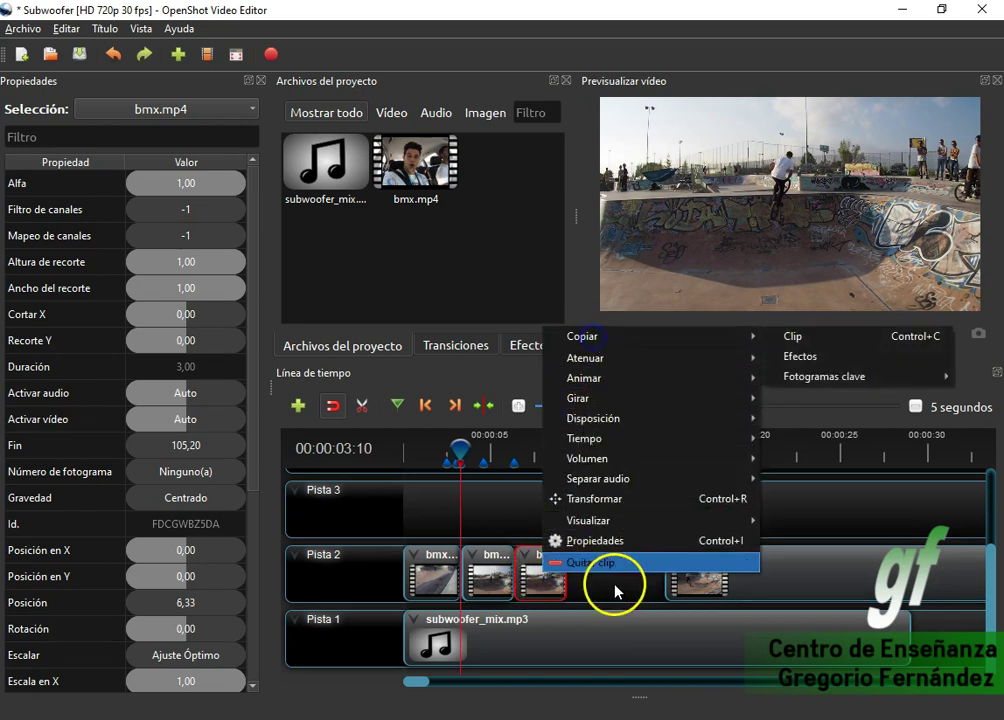
{"action": "left_click", "coordinate": [775, 340]}
{"action": "right_click", "coordinate": [576, 587]}
{"action": "left_click", "coordinate": [605, 592]}
{"action": "left_click_drag", "start_coordinate": [612, 580], "coordinate": [606, 577]}
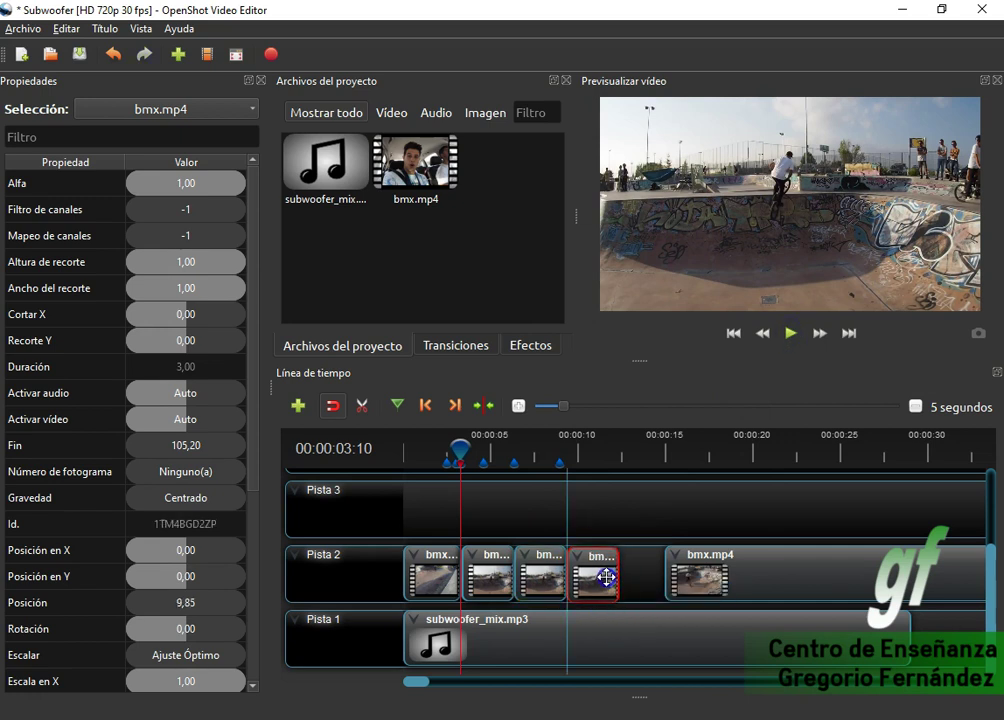
{"action": "left_click_drag", "start_coordinate": [715, 563], "coordinate": [668, 555]}
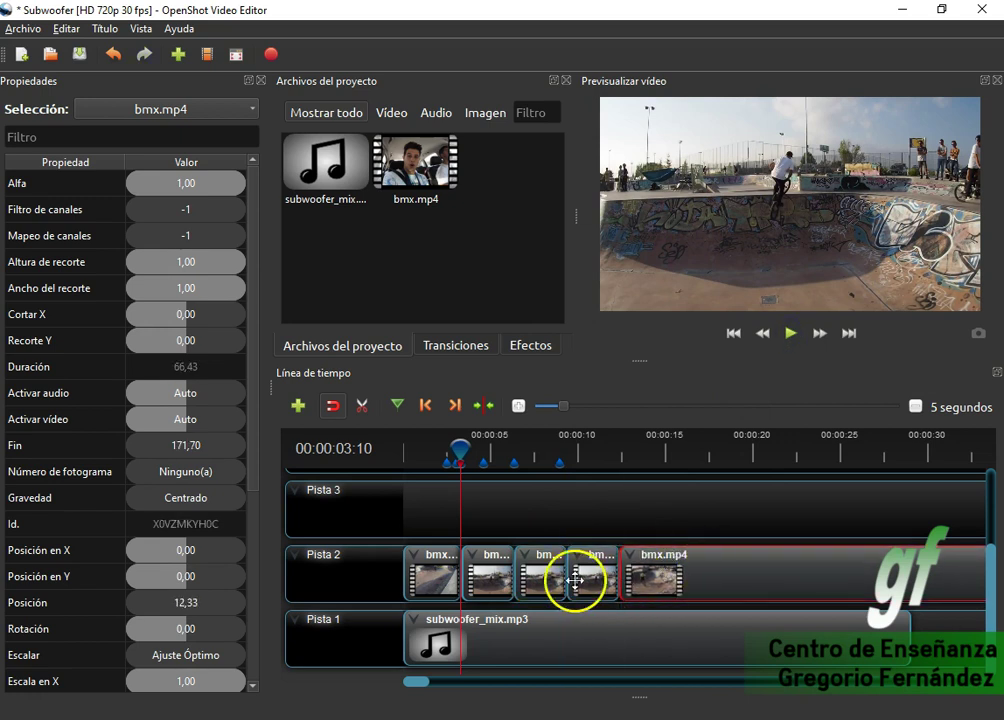
Set the timeline scale to 3 seconds and place the playhead at 00:00:06:11, at the start of the third bmx.mp4 clip.
{"action": "left_click", "coordinate": [547, 563]}
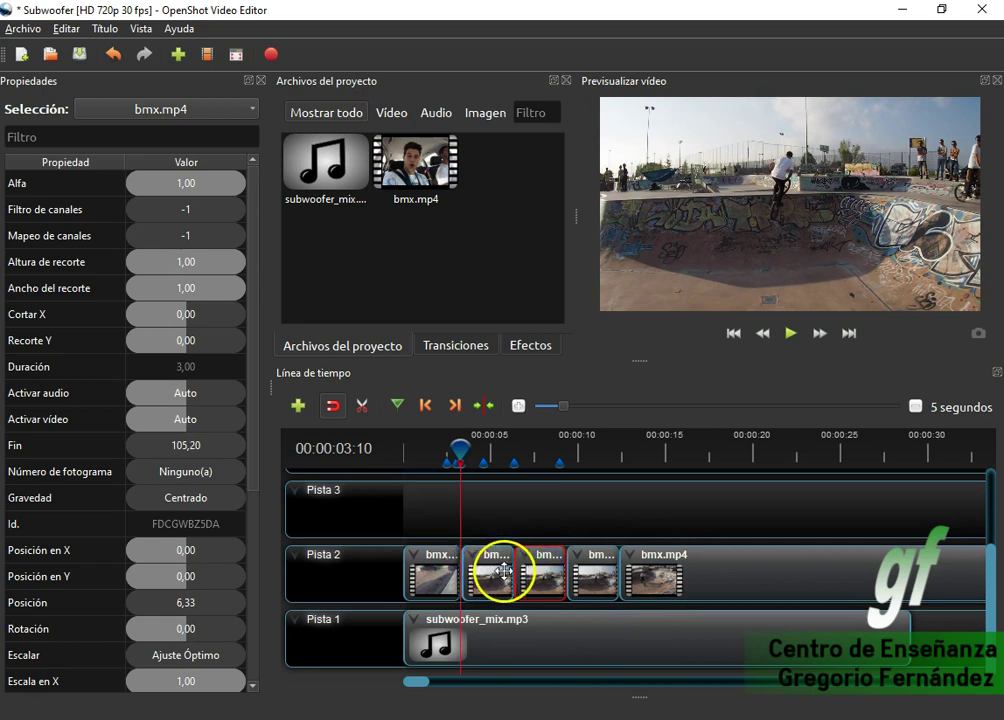
{"action": "scroll", "coordinate": [503, 562], "scroll_direction": "up", "scroll_amount": 2}
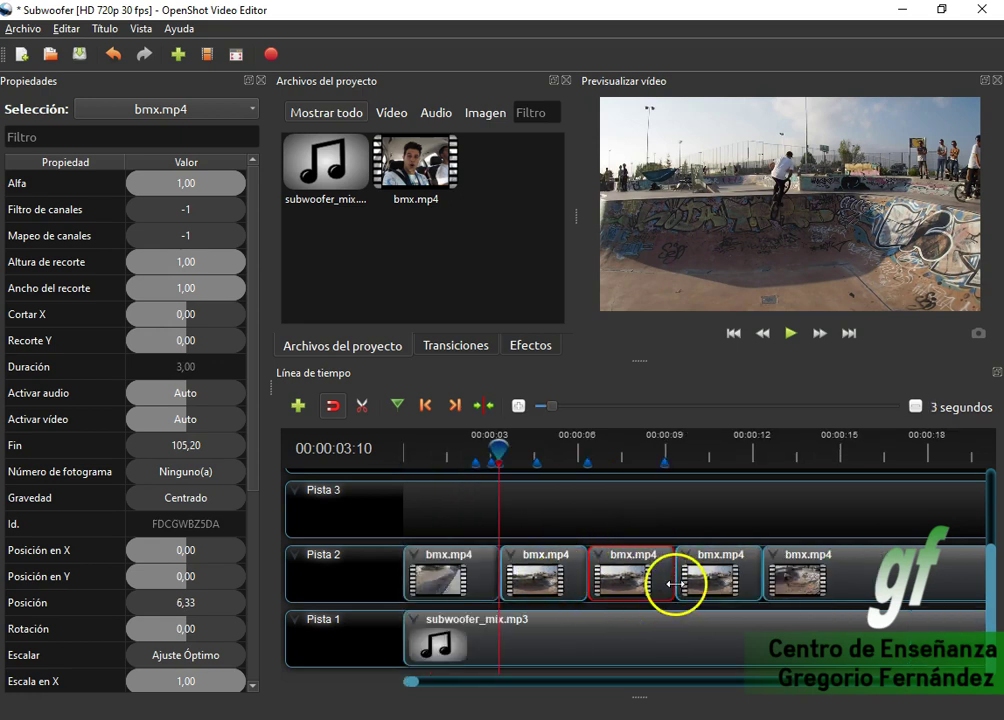
{"action": "left_click_drag", "start_coordinate": [498, 447], "coordinate": [587, 447]}
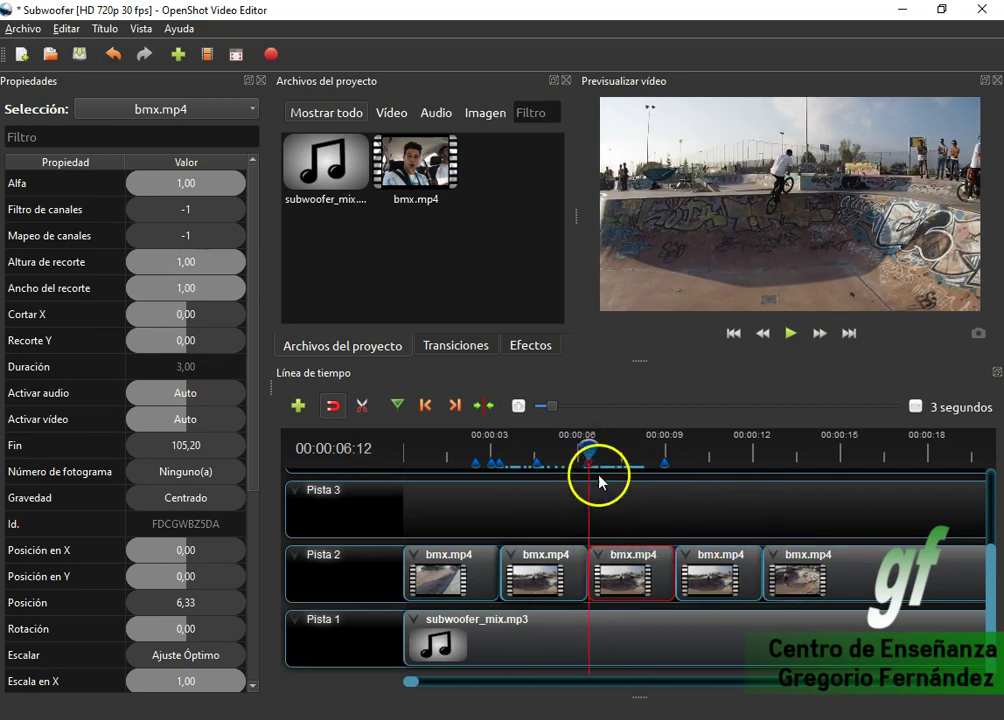
{"action": "left_click", "coordinate": [425, 405]}
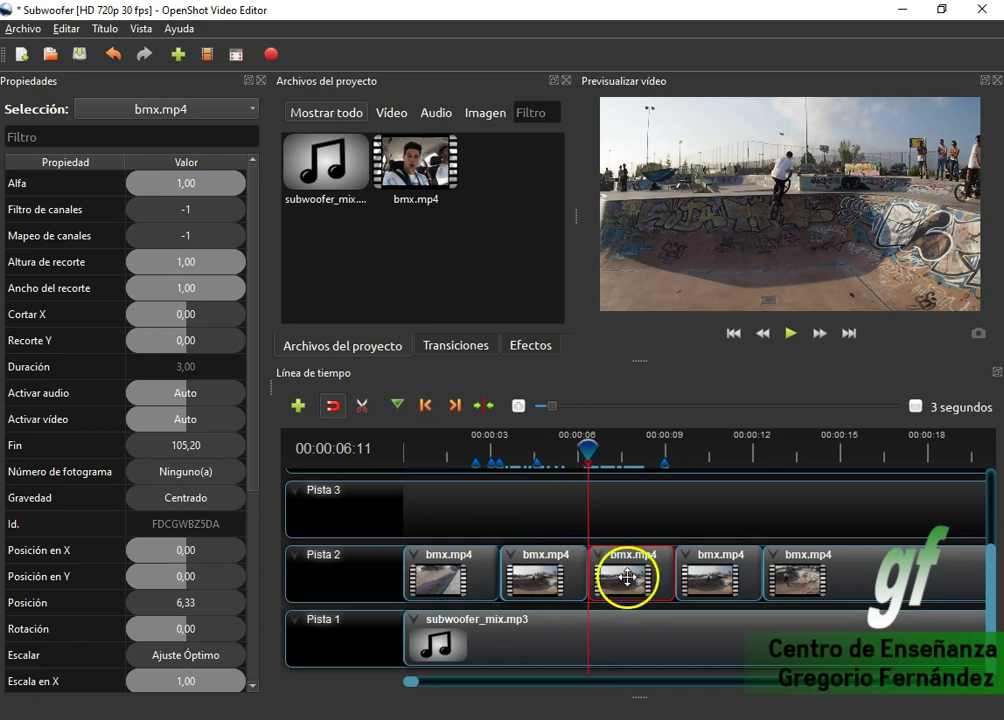
Reverse the third bmx.mp4 clip on Pista 2 at normal 1X speed.
{"action": "right_click", "coordinate": [603, 567]}
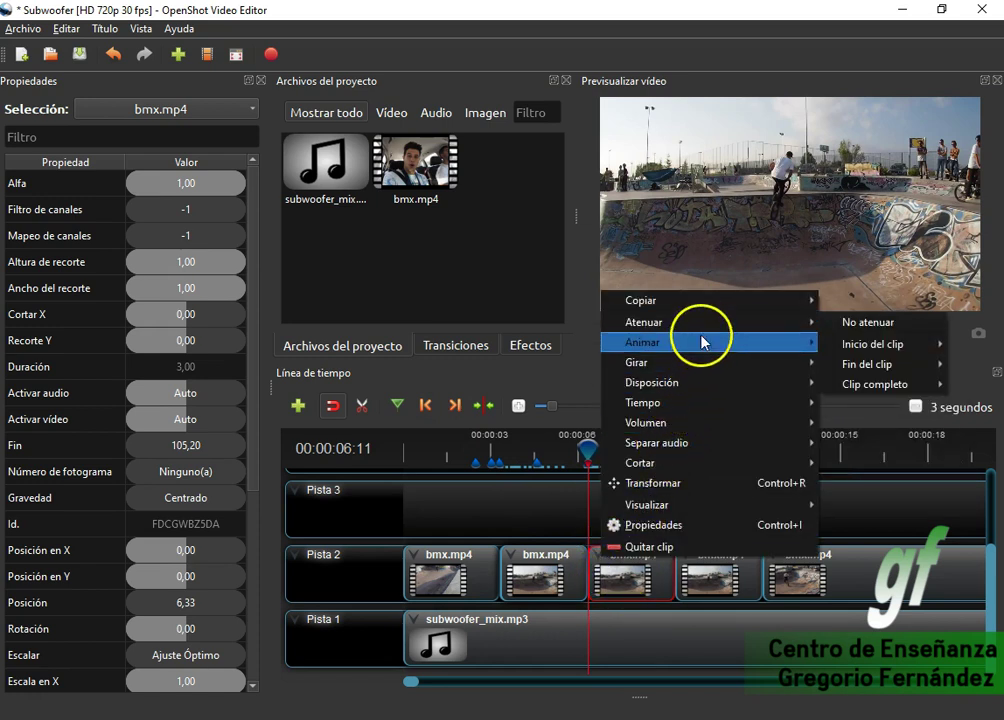
{"action": "mouse_move", "coordinate": [731, 368]}
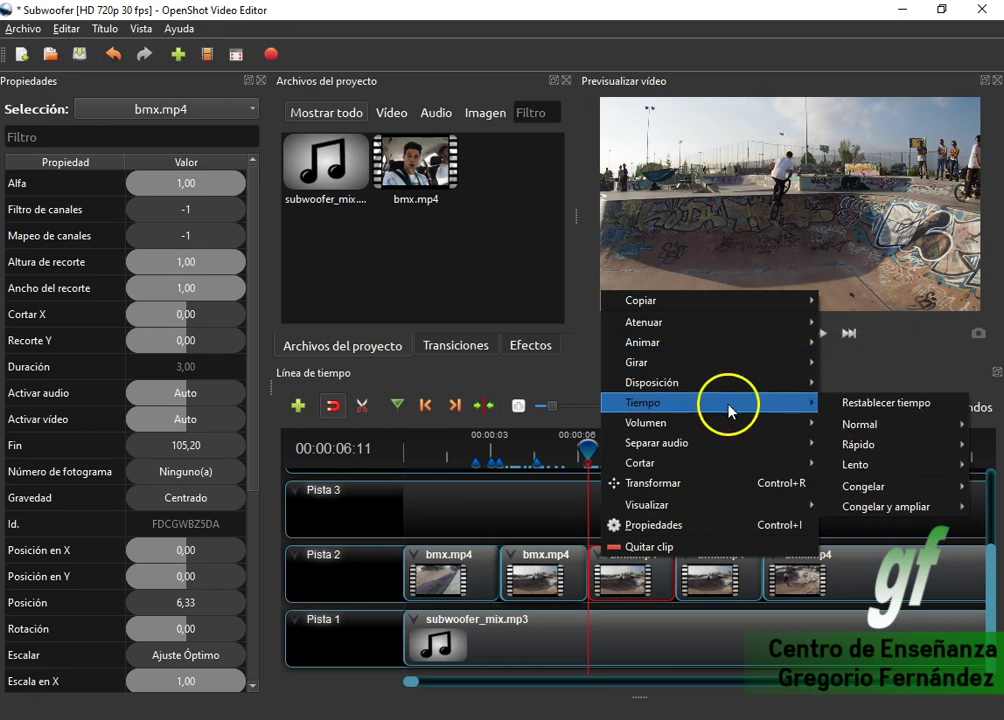
{"action": "left_click", "coordinate": [600, 600]}
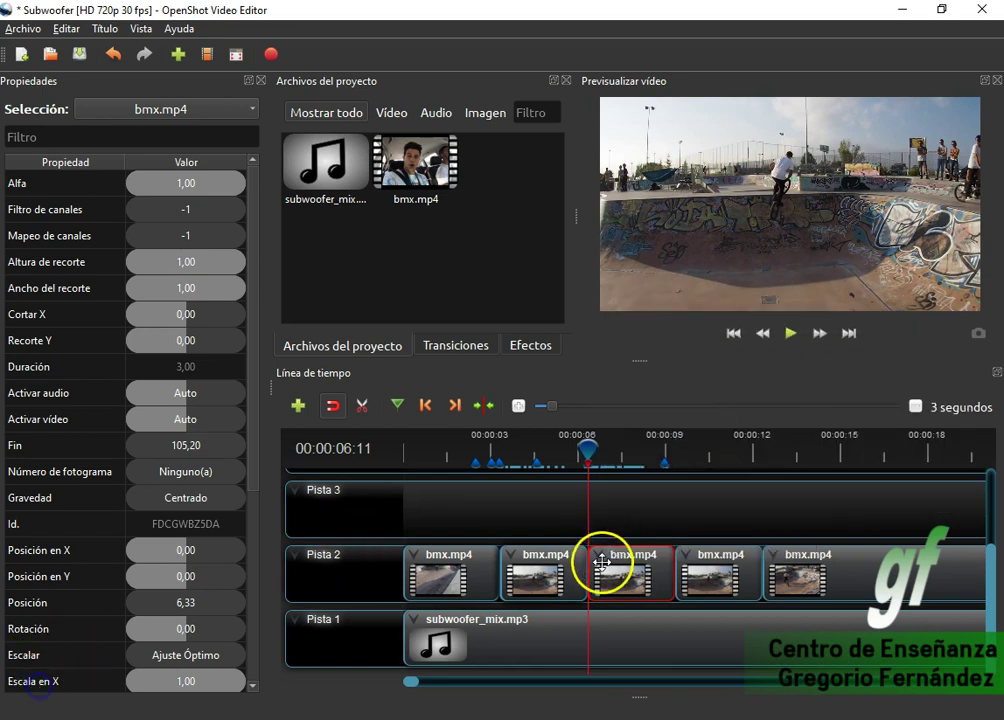
{"action": "right_click", "coordinate": [603, 560]}
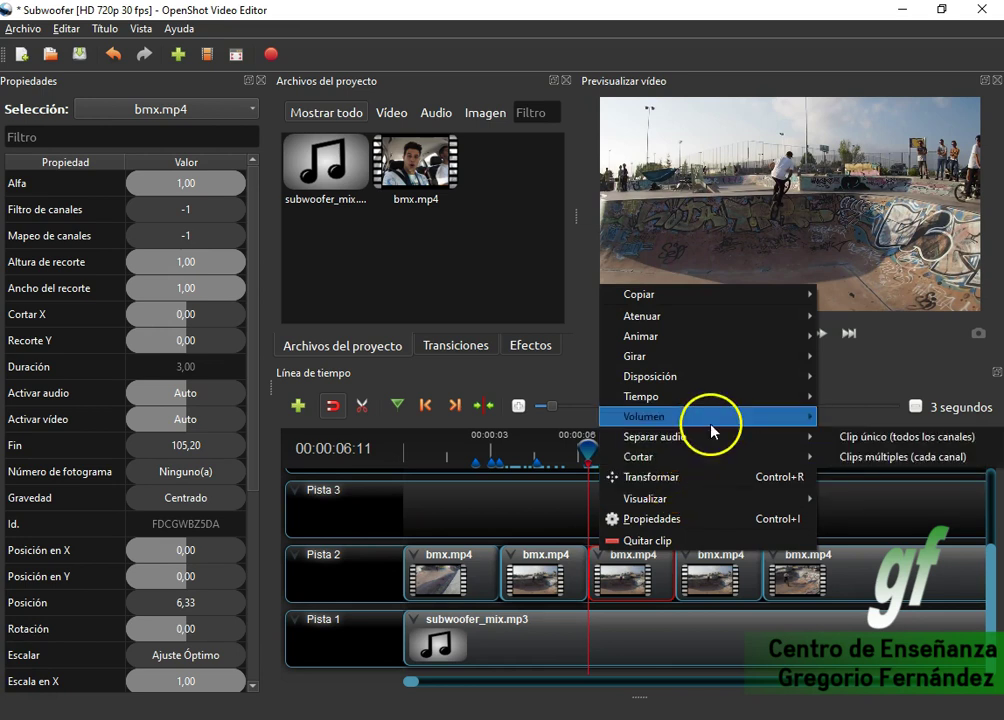
{"action": "mouse_move", "coordinate": [718, 397]}
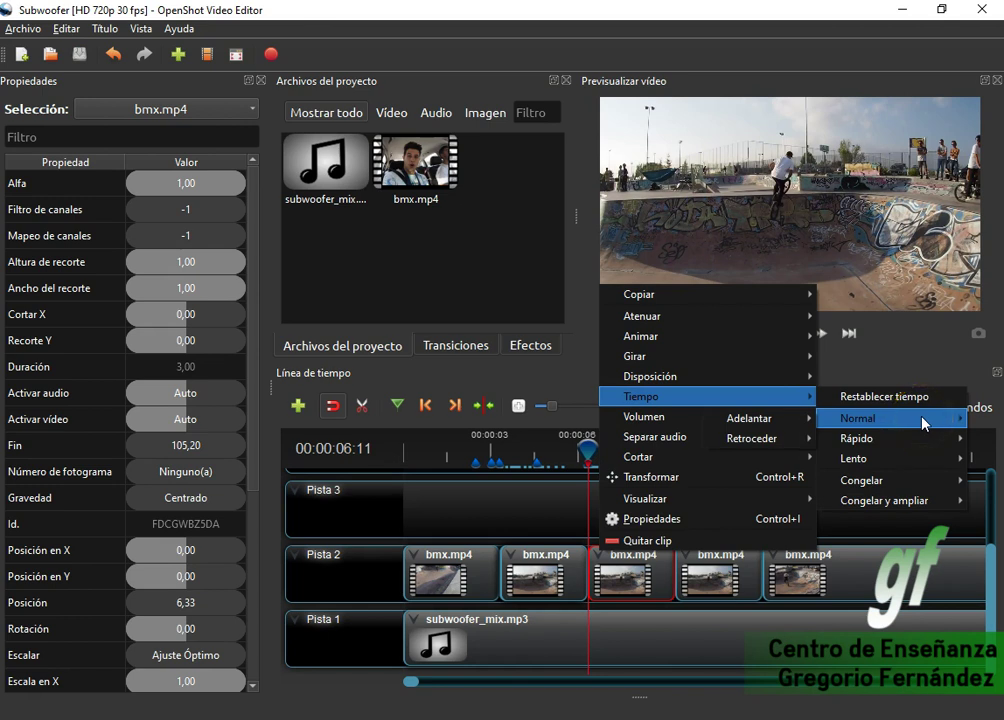
{"action": "left_click", "coordinate": [777, 439]}
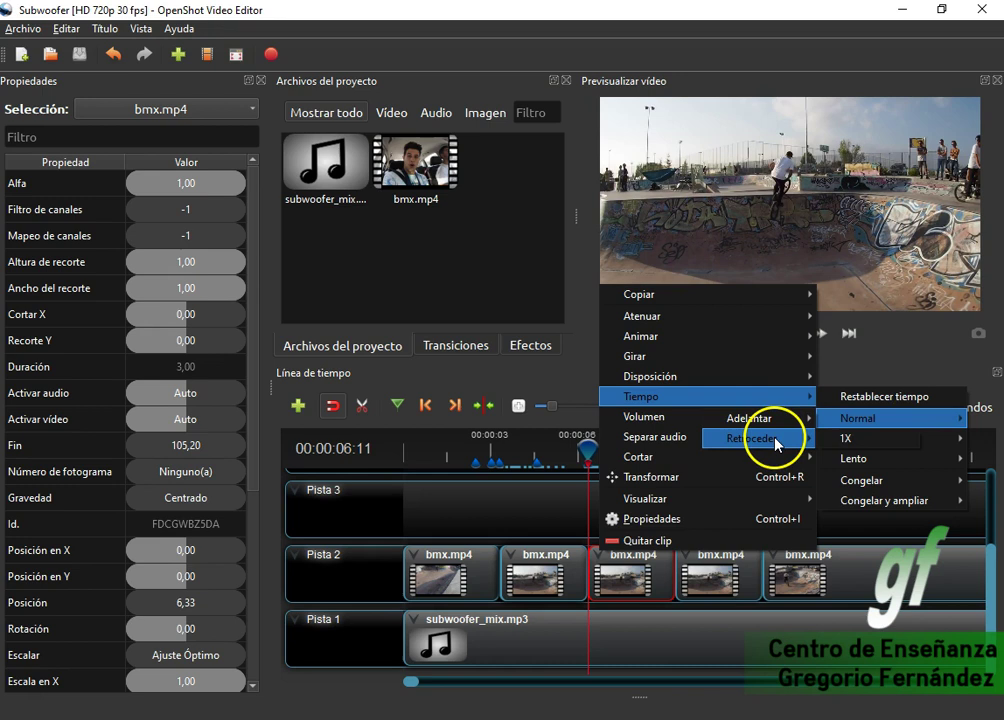
{"action": "left_click", "coordinate": [870, 443]}
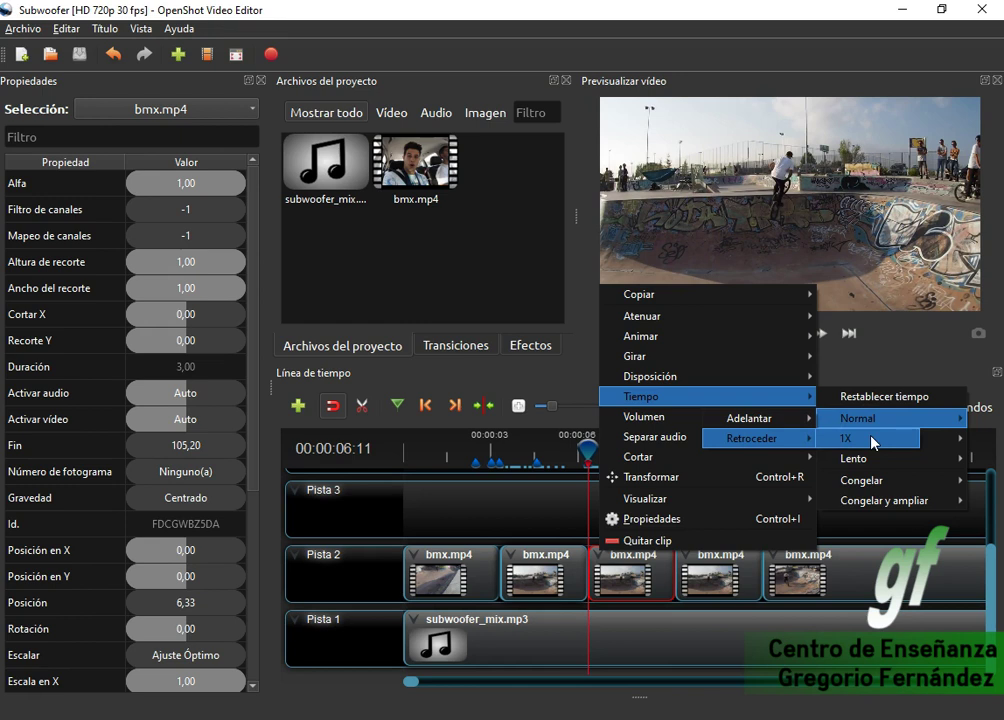
{"action": "left_click", "coordinate": [870, 443]}
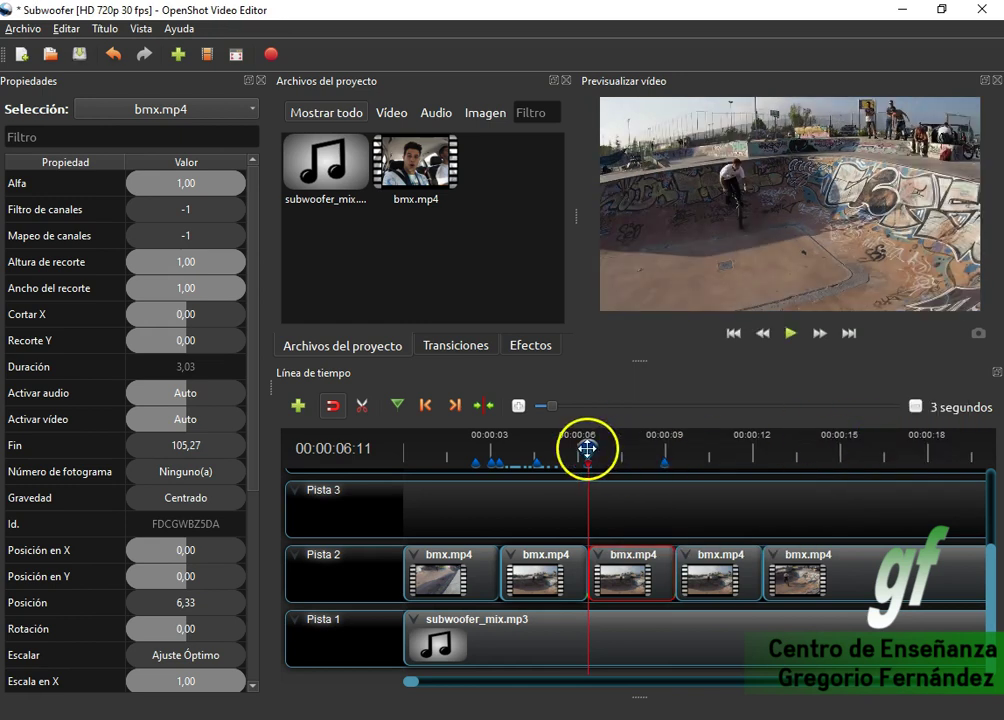
Play the timeline twice from the start to review the reversed and repeated clips against the music.
{"action": "left_click_drag", "start_coordinate": [587, 450], "coordinate": [405, 450]}
{"action": "left_click", "coordinate": [795, 333]}
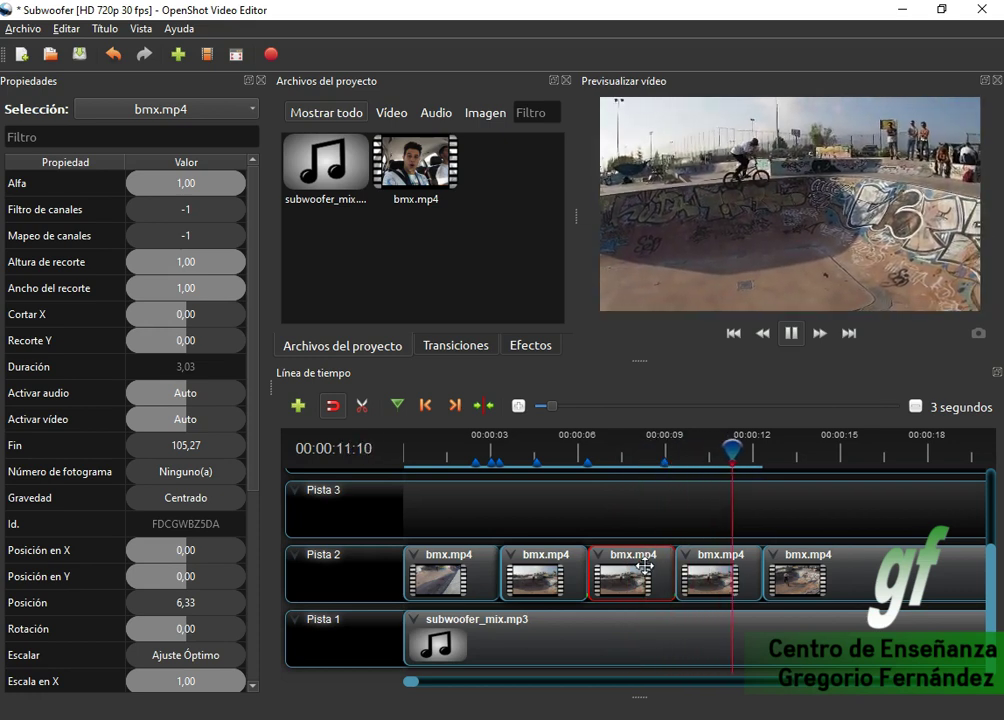
{"action": "left_click", "coordinate": [785, 348]}
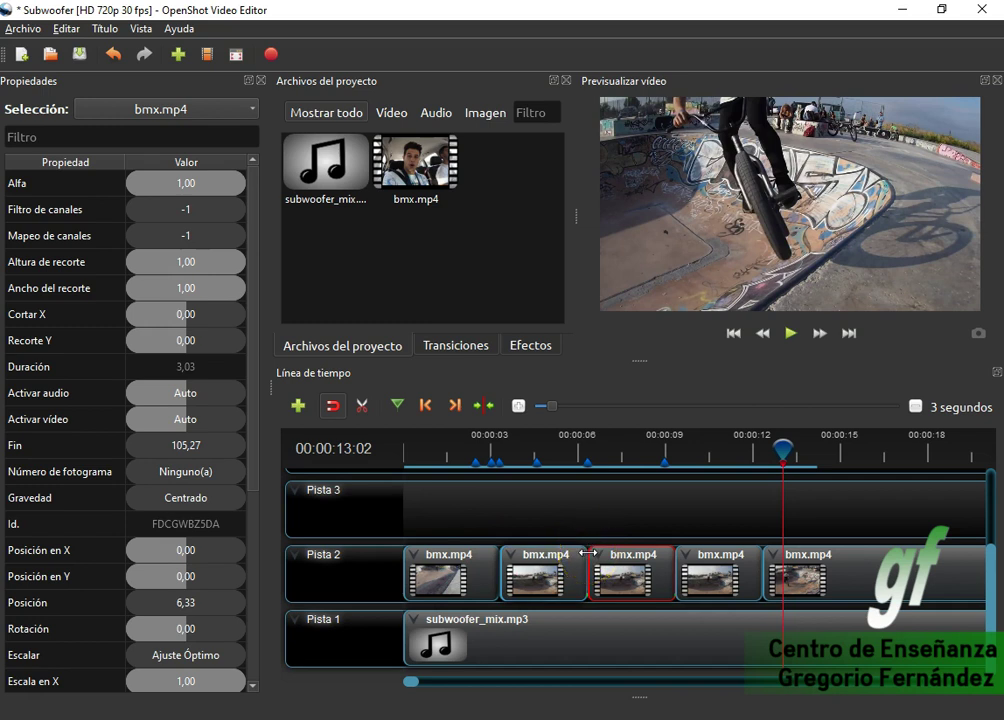
{"action": "left_click_drag", "start_coordinate": [588, 552], "coordinate": [717, 566]}
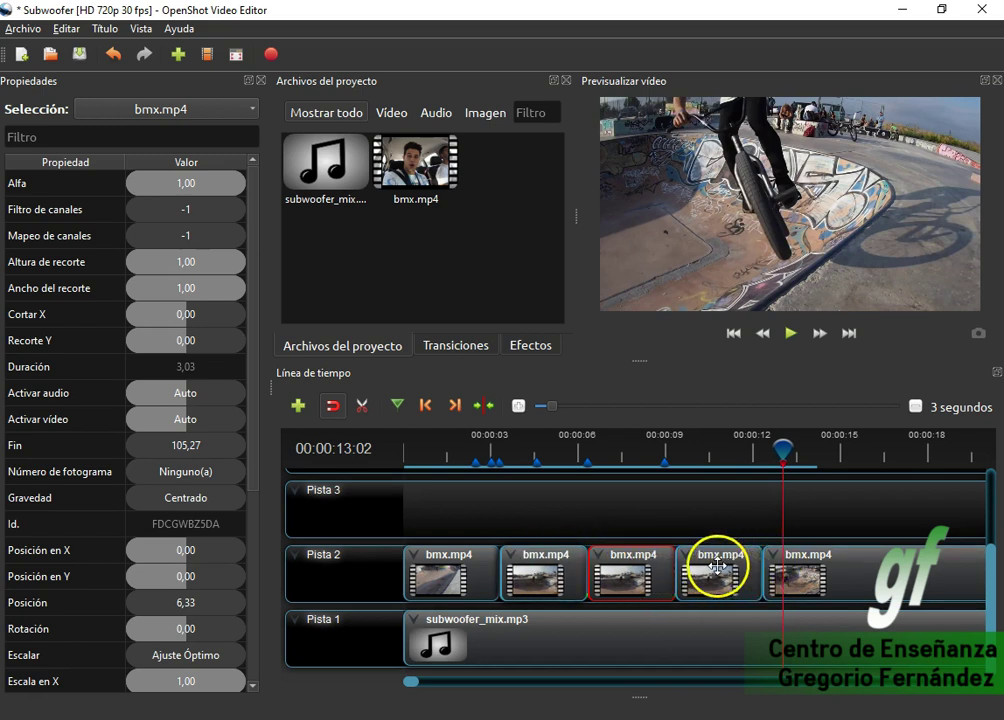
{"action": "left_click", "coordinate": [406, 446]}
{"action": "left_click", "coordinate": [790, 333]}
{"action": "left_click_drag", "start_coordinate": [714, 543], "coordinate": [594, 584]}
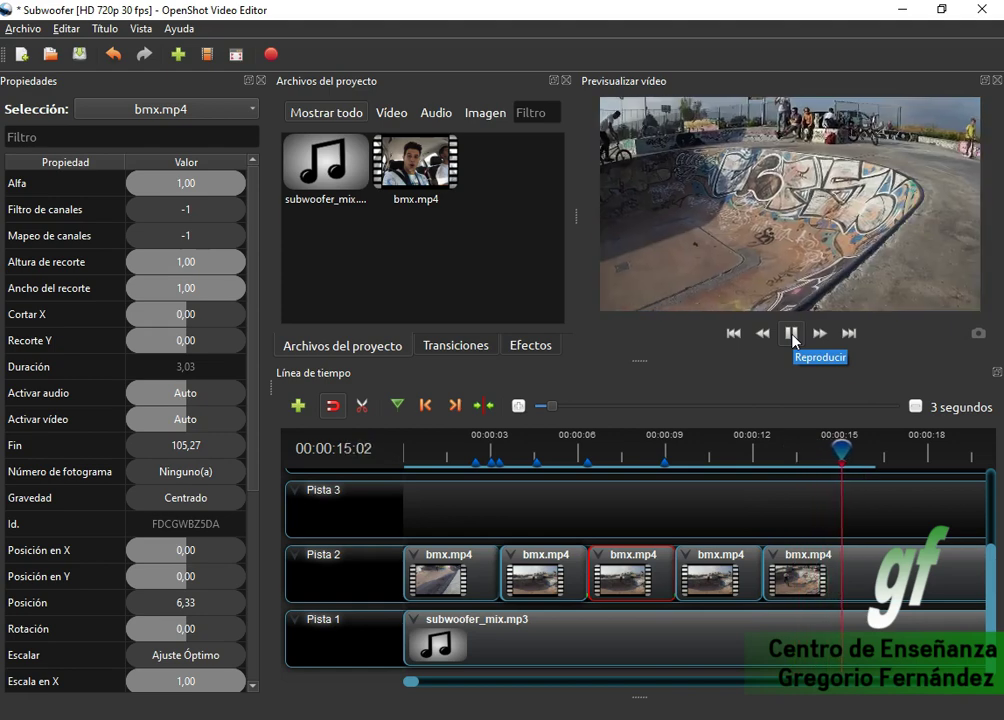
{"action": "left_click", "coordinate": [791, 334]}
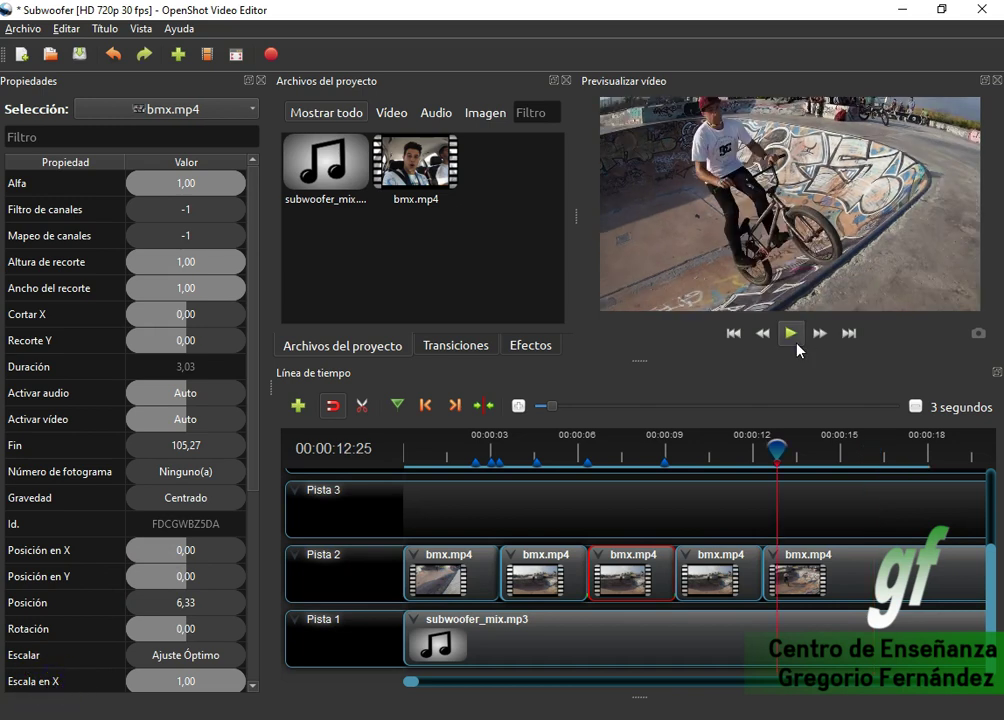
Save the project and play the start of the last bmx.mp4 clip from 00:00:12:25 to about 15 seconds.
{"action": "key", "text": "ctrl+s"}
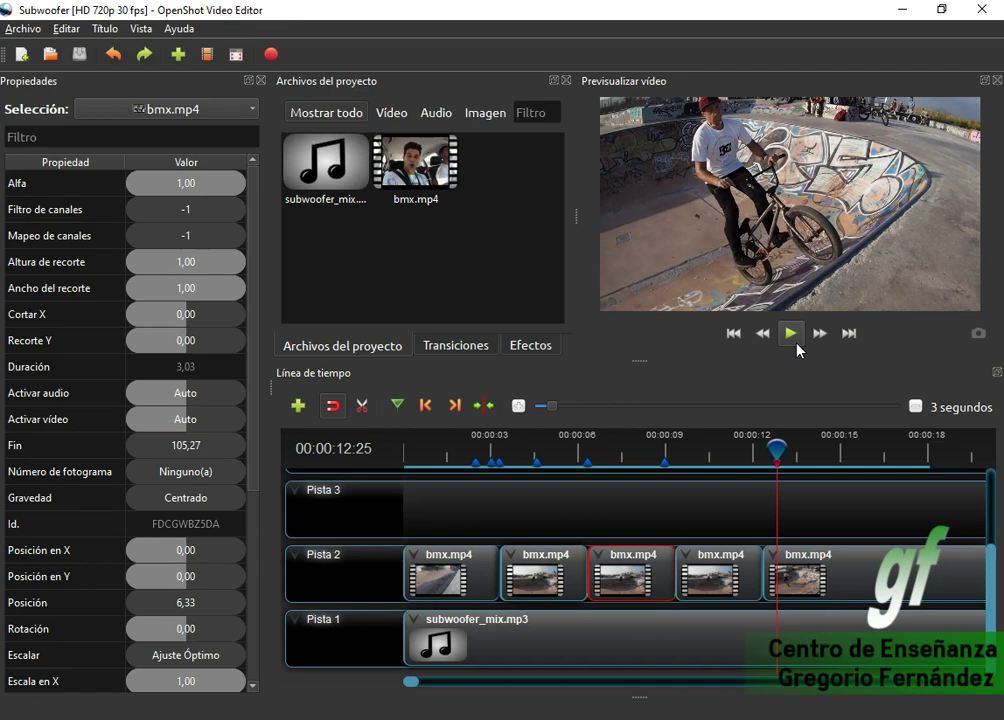
{"action": "left_click", "coordinate": [798, 345]}
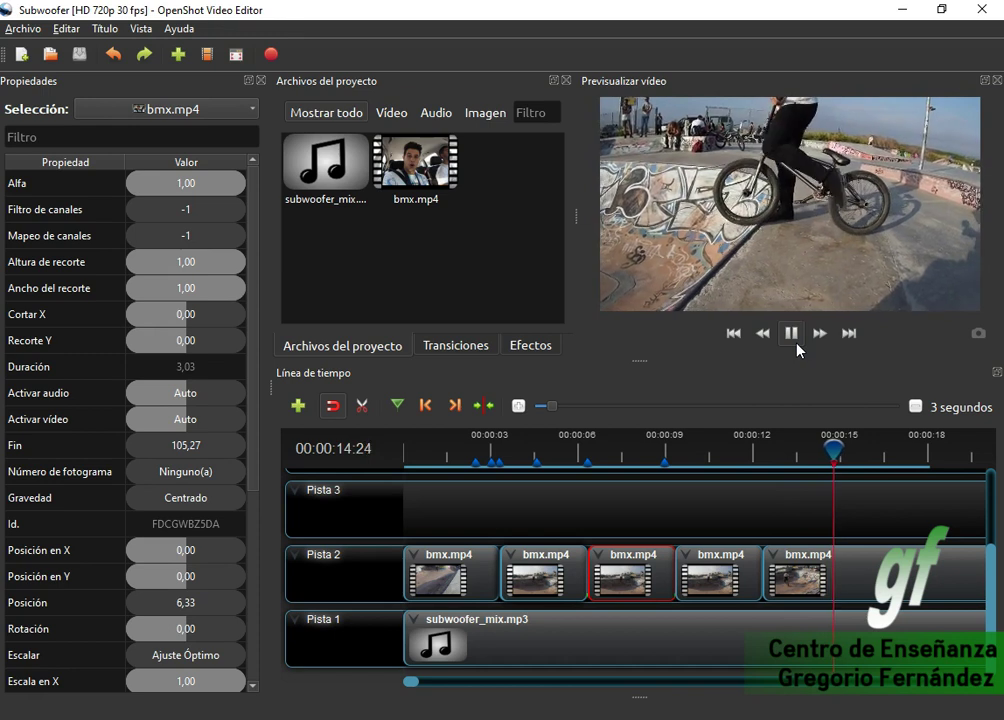
{"action": "left_click", "coordinate": [798, 345]}
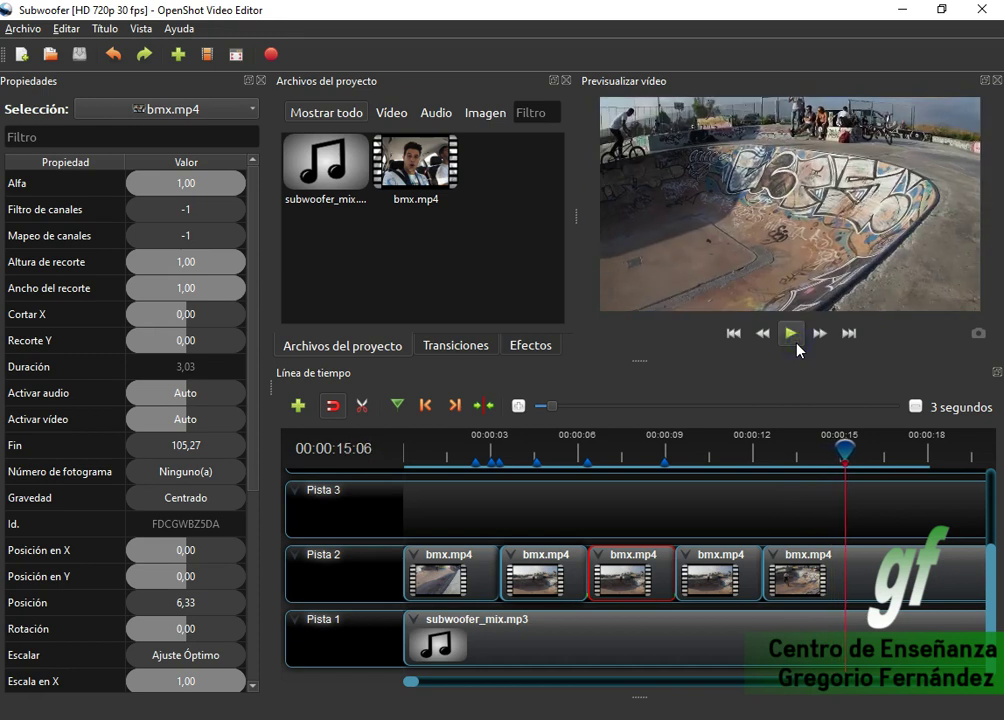
Place the playhead at 00:00:12:30 and set the timeline scale to 1 second around the start of the last bmx.mp4 clip.
{"action": "left_click_drag", "start_coordinate": [845, 447], "coordinate": [782, 437]}
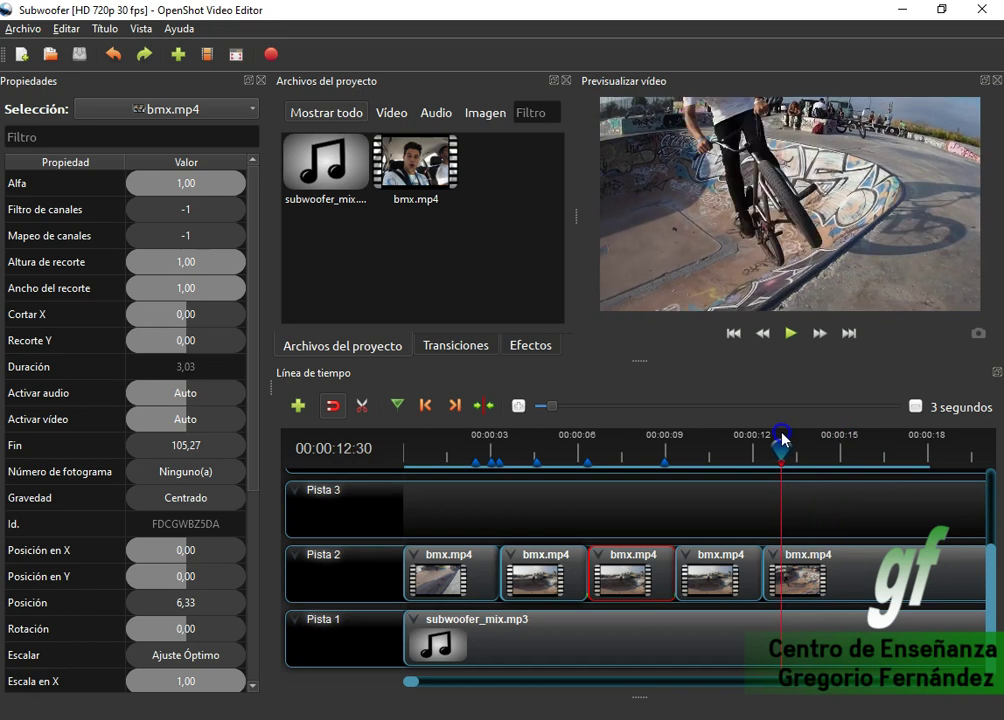
{"action": "scroll", "coordinate": [796, 567], "scroll_direction": "up", "scroll_amount": 2}
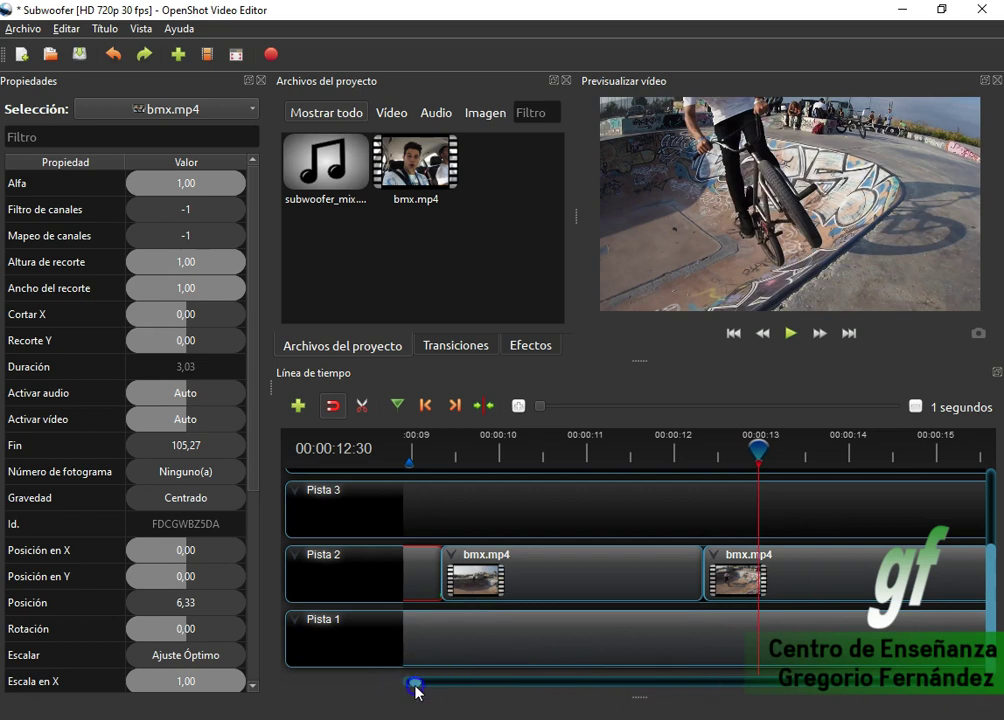
{"action": "left_click_drag", "start_coordinate": [417, 688], "coordinate": [420, 692]}
{"action": "left_click", "coordinate": [513, 579]}
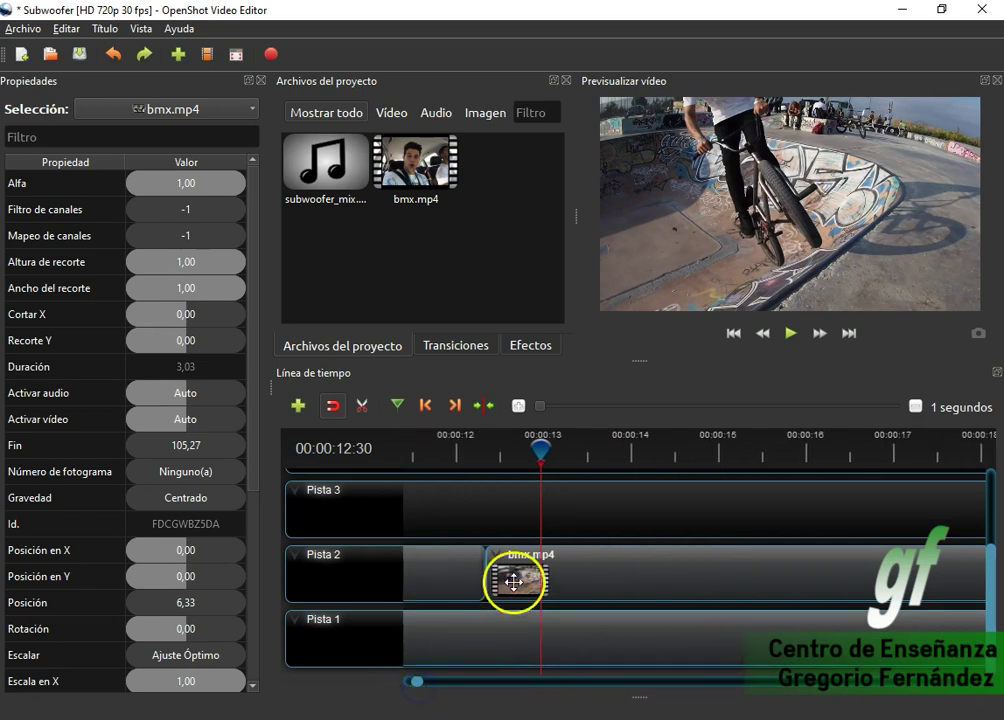
{"action": "left_click", "coordinate": [401, 374]}
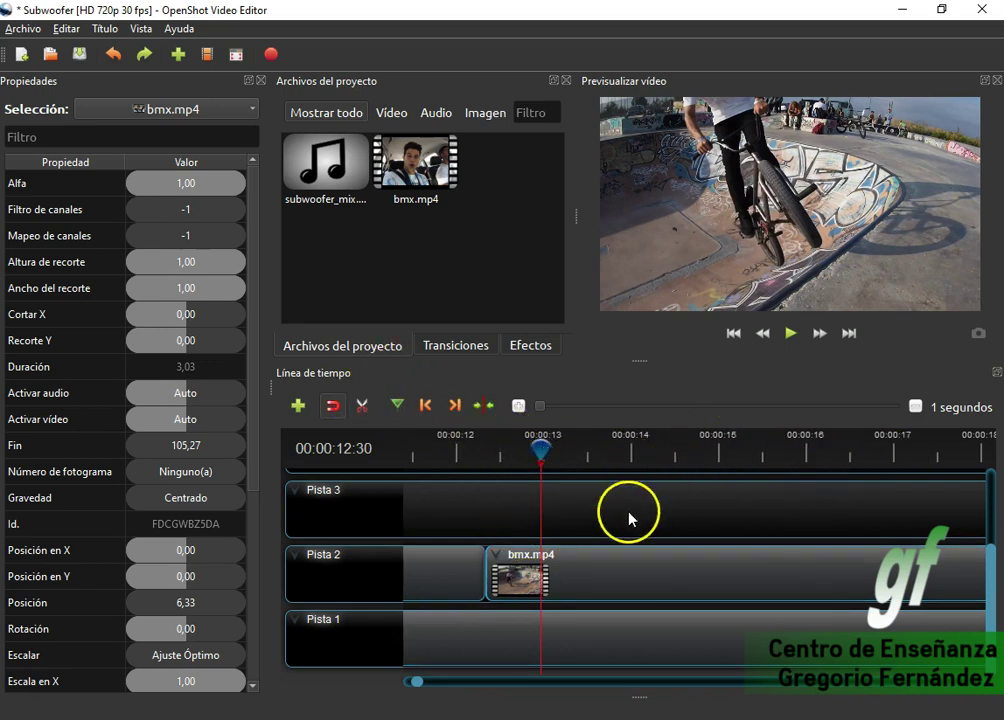
{"action": "left_click", "coordinate": [373, 405]}
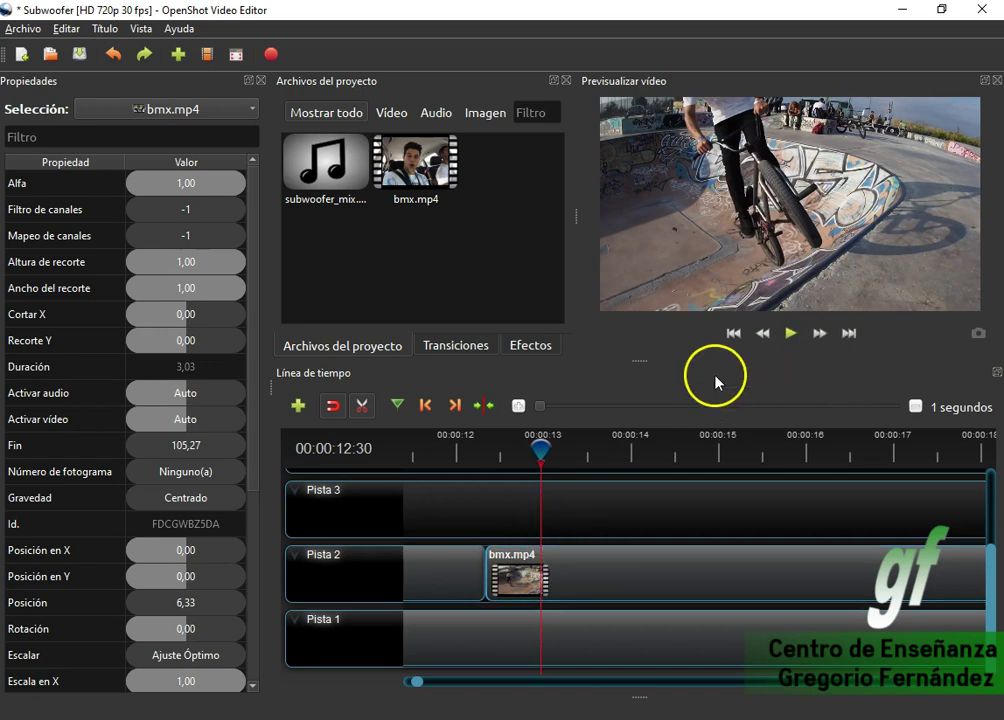
{"action": "left_click", "coordinate": [361, 416]}
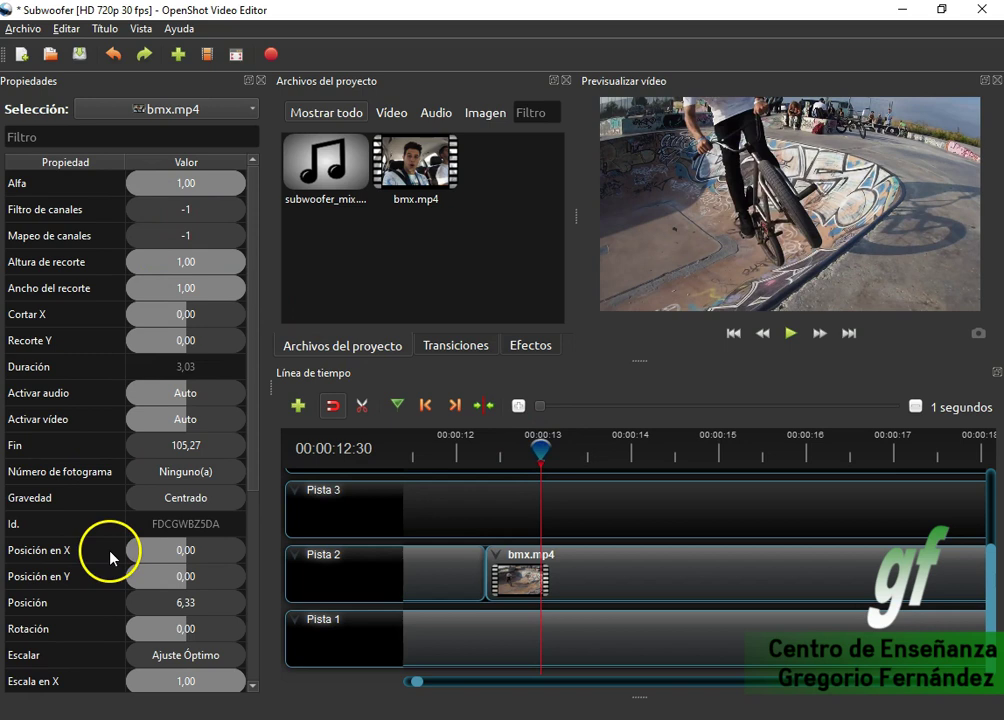
Set keyframes of 1 for Escala en X and Escala en Y on the selected bmx.mp4 clip at 00:00:12:30.
{"action": "scroll", "coordinate": [100, 556], "scroll_direction": "down", "scroll_amount": 2}
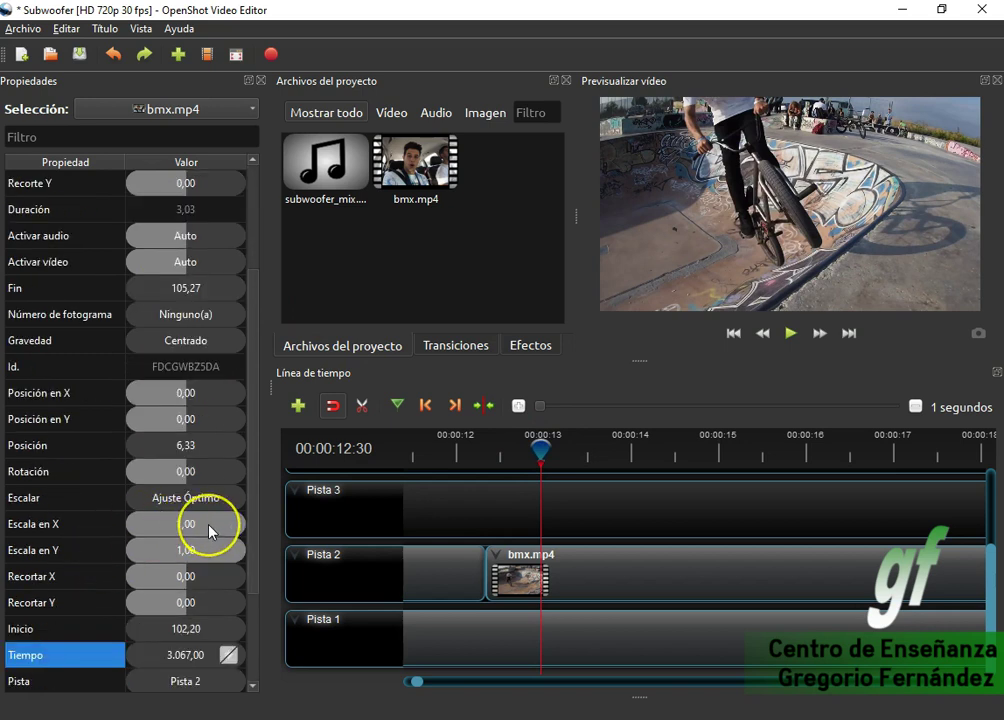
{"action": "double_click", "coordinate": [210, 529]}
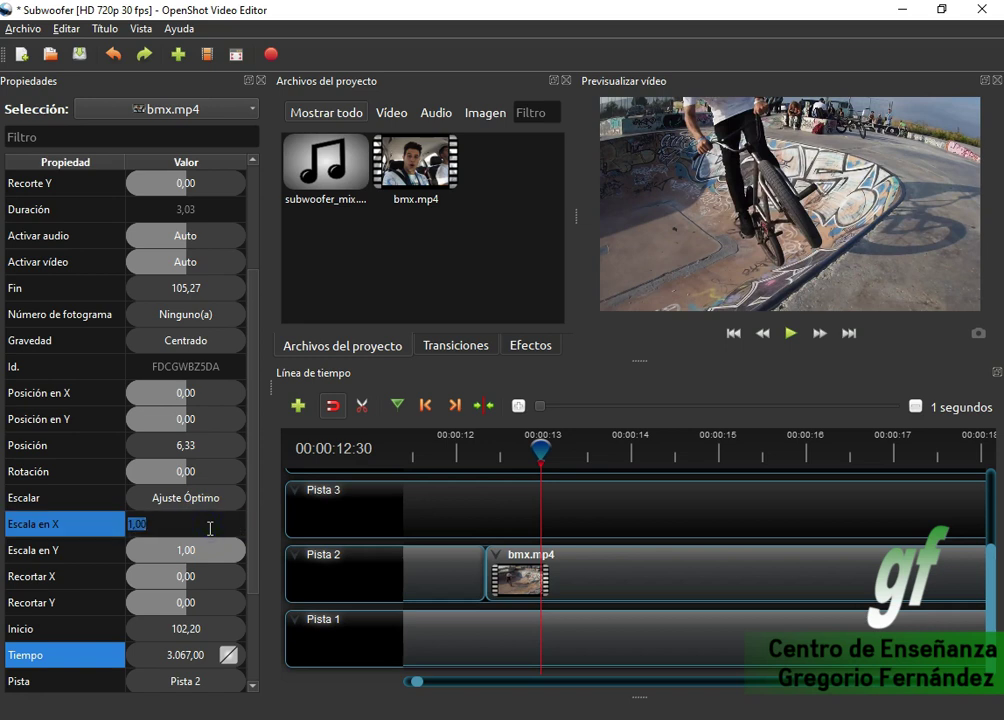
{"action": "key", "text": "Return"}
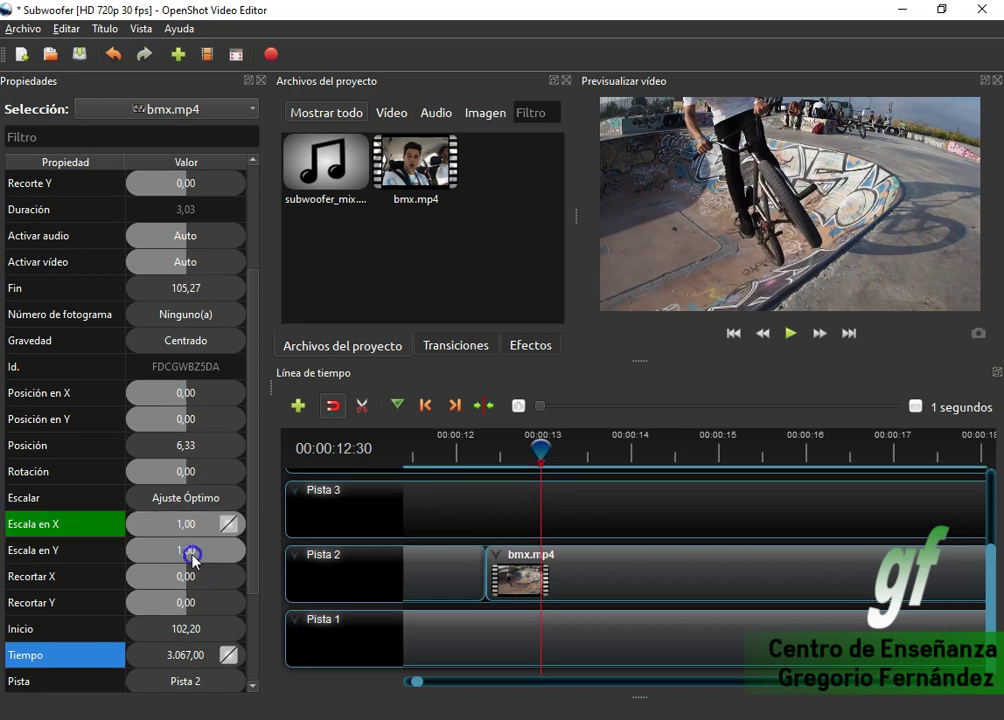
{"action": "double_click", "coordinate": [193, 551]}
{"action": "key", "text": "Return"}
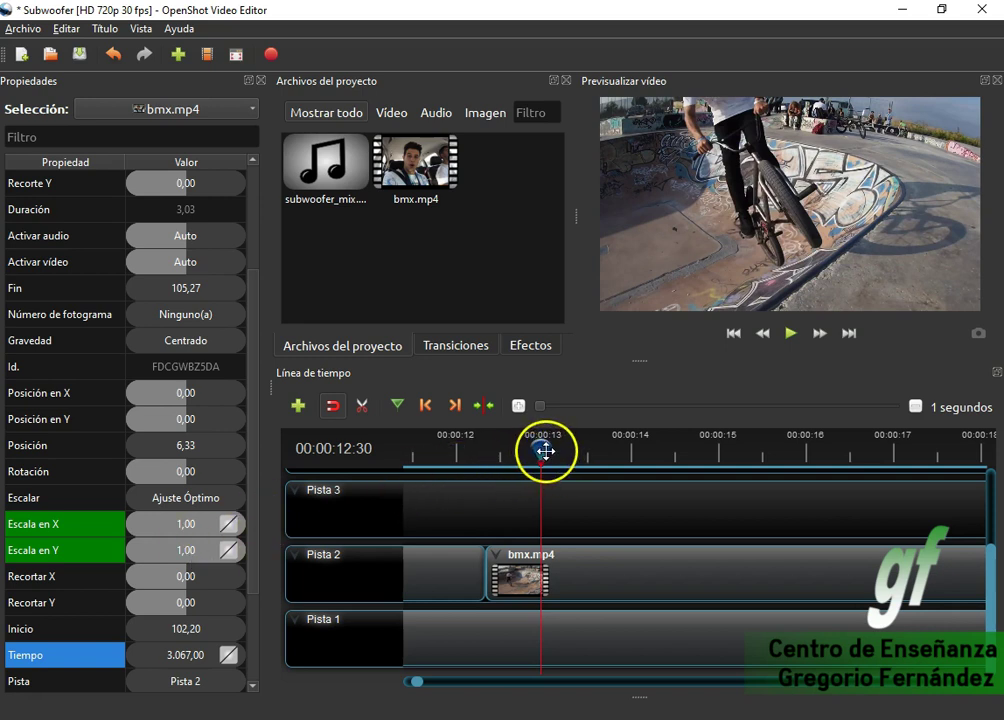
Set Escala en X and Escala en Y of the selected clip to 1,50 at 00:00:13:31.
{"action": "left_click_drag", "start_coordinate": [544, 454], "coordinate": [631, 449]}
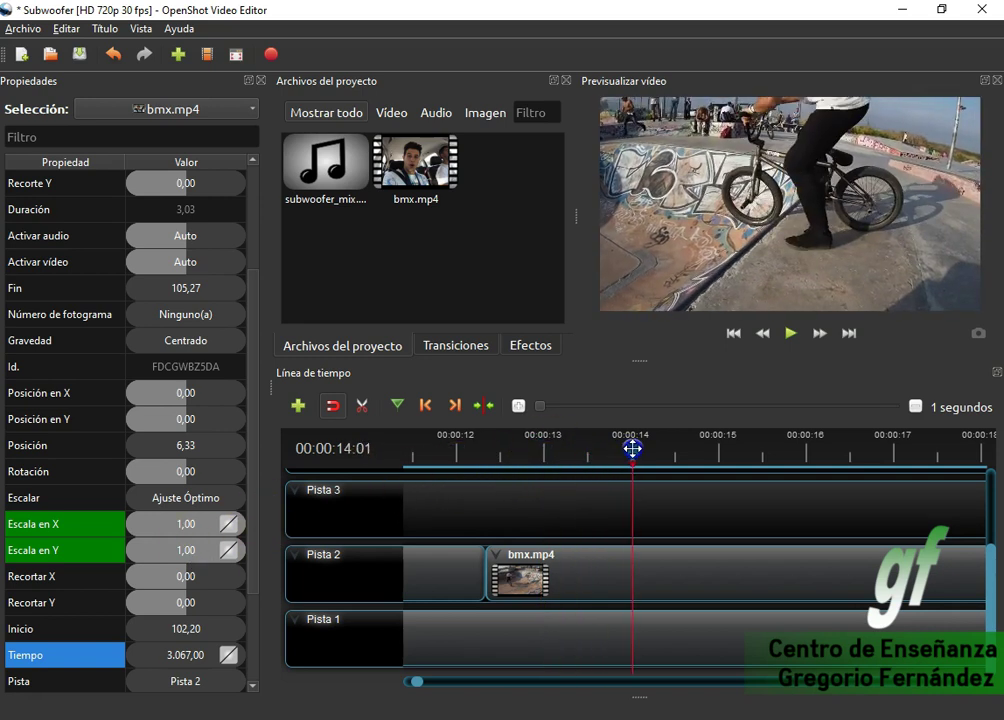
{"action": "double_click", "coordinate": [200, 522]}
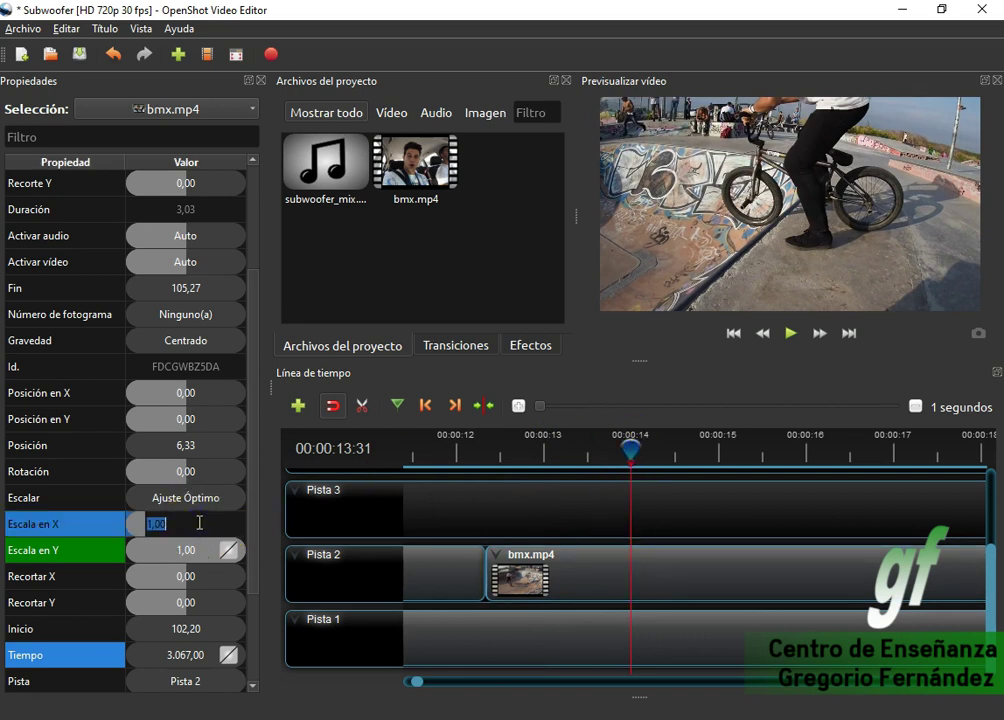
{"action": "key", "text": "Return"}
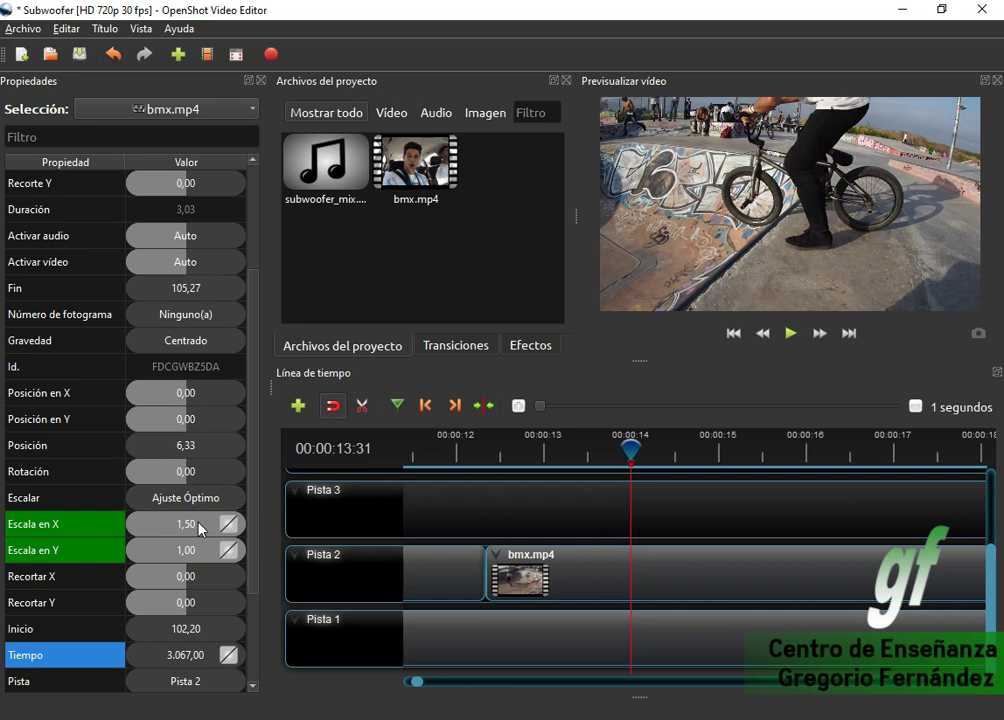
{"action": "double_click", "coordinate": [200, 550]}
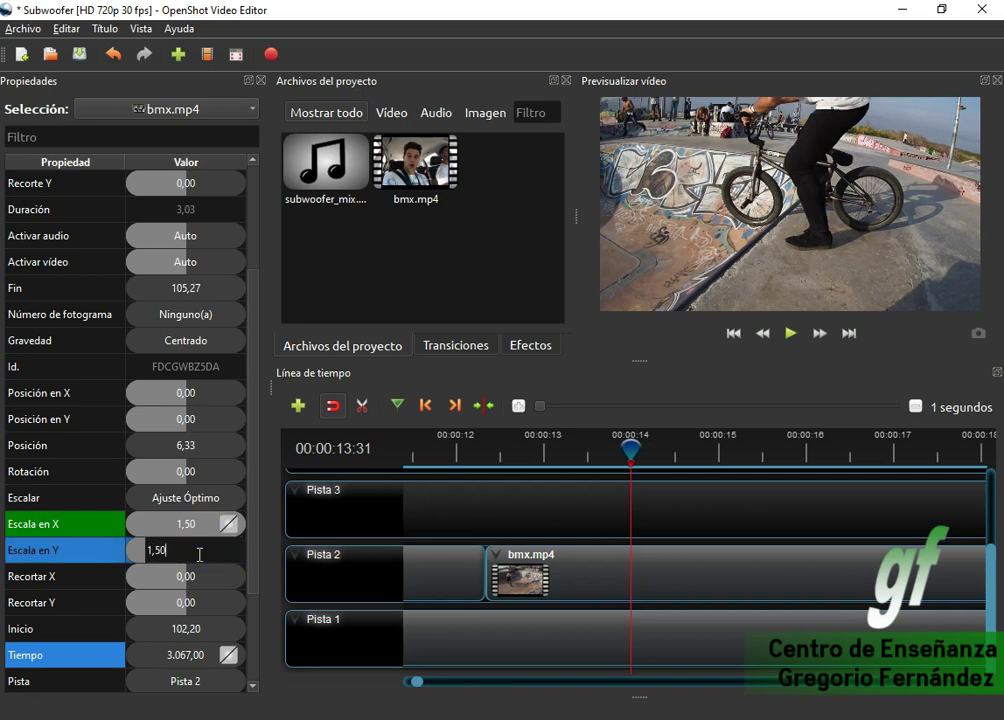
{"action": "key", "text": "Return"}
Return Escala en X and Escala en Y of the selected clip to 1 at 00:00:15:01.
{"action": "left_click", "coordinate": [720, 450]}
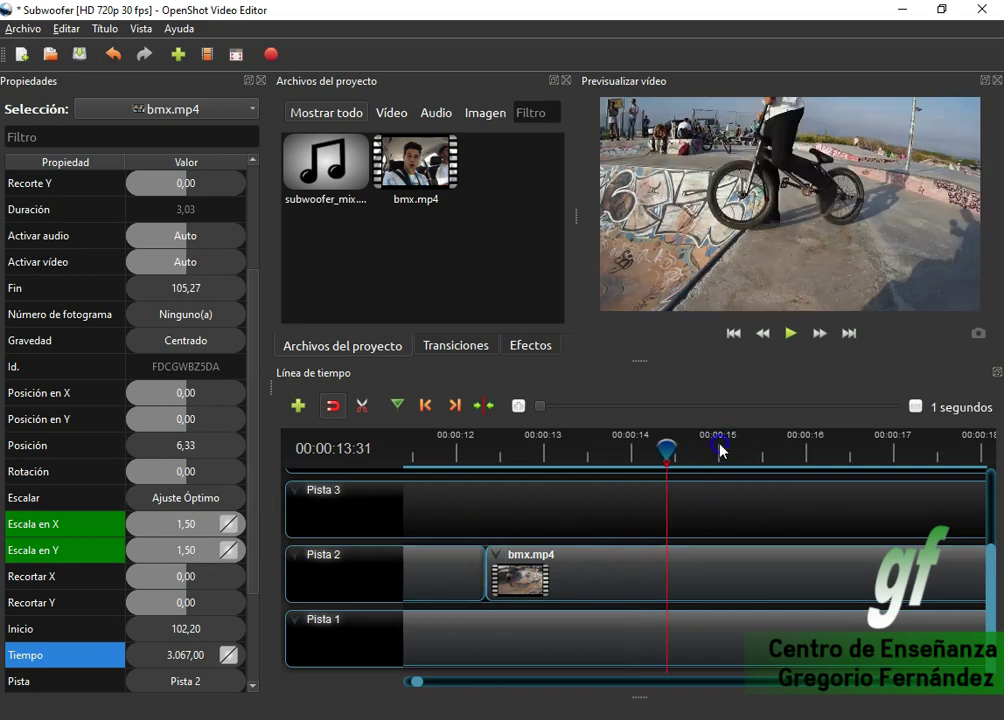
{"action": "double_click", "coordinate": [192, 528]}
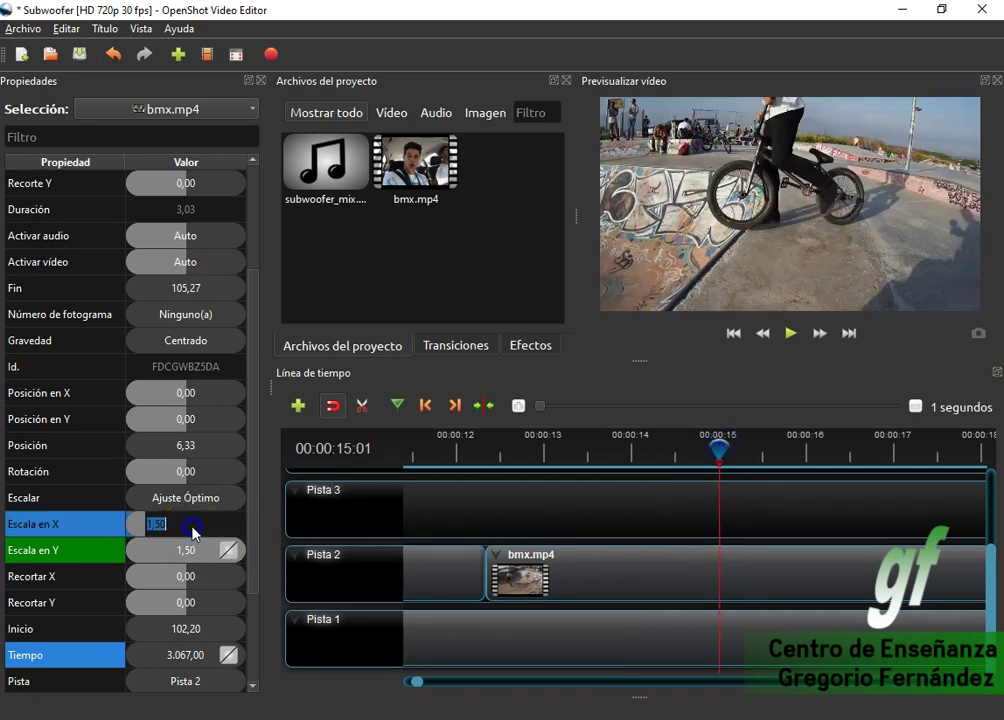
{"action": "type", "text": "1"}
{"action": "key", "text": "Return"}
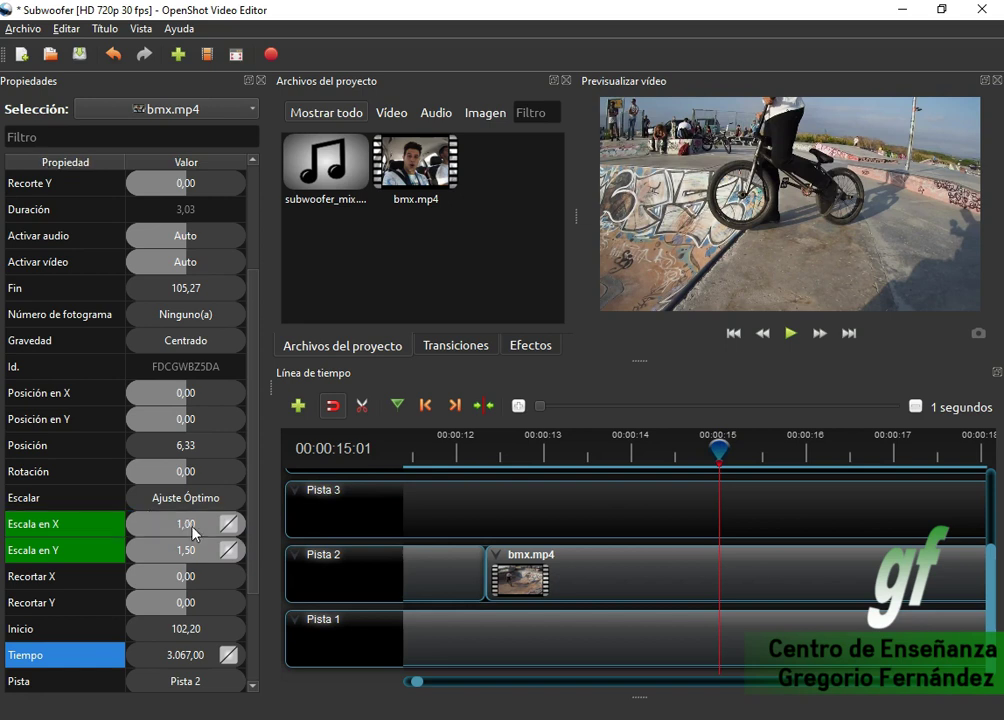
{"action": "double_click", "coordinate": [201, 545]}
{"action": "type", "text": "1"}
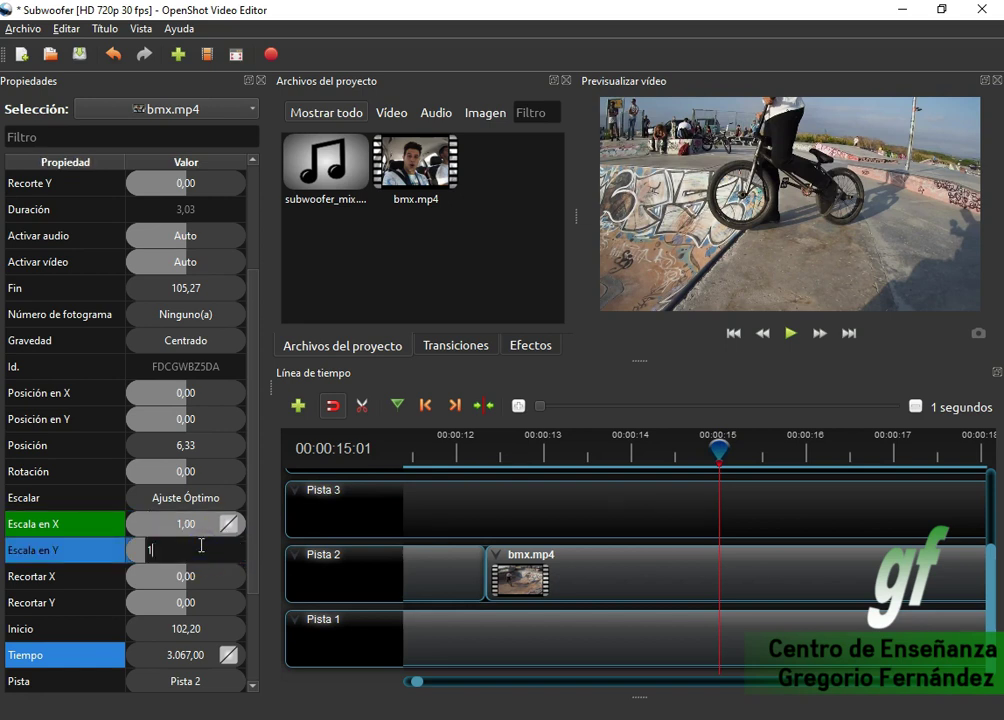
{"action": "key", "text": "Return"}
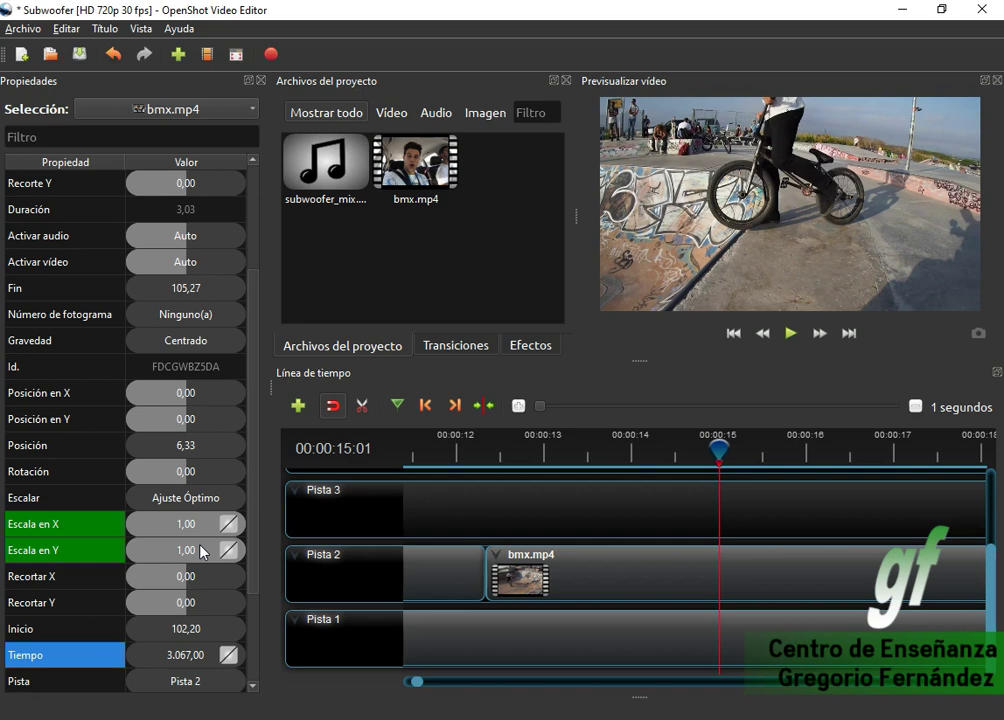
Enter 1 for both Escala en X and Escala en Y of the selected clip at 00:00:15:30.
{"action": "left_click", "coordinate": [806, 457]}
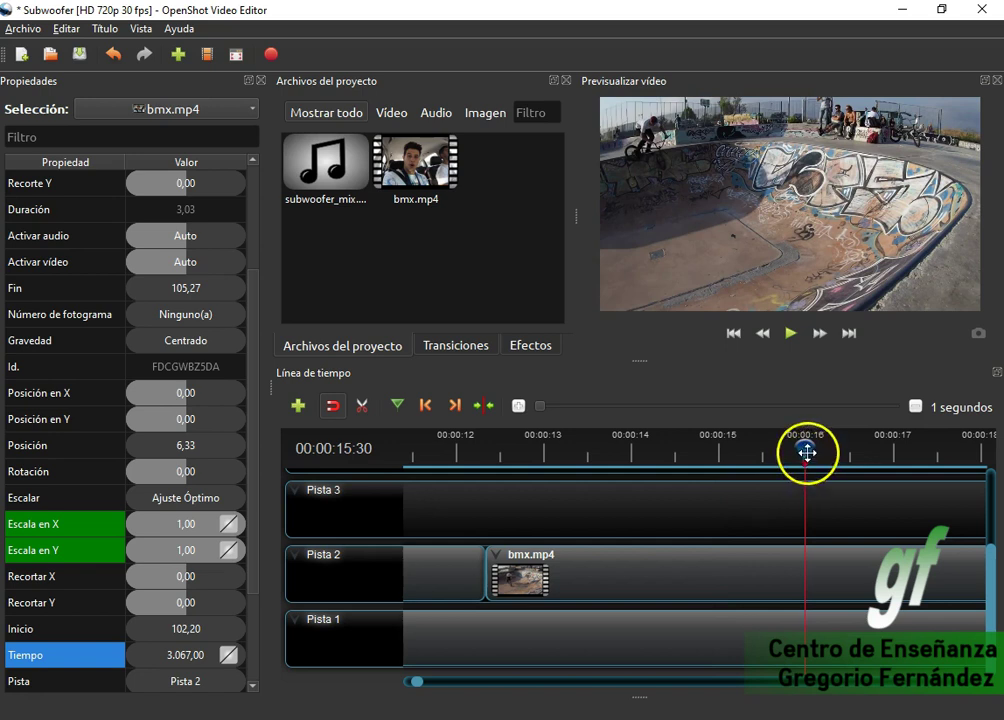
{"action": "left_click", "coordinate": [190, 530]}
{"action": "double_click", "coordinate": [192, 531]}
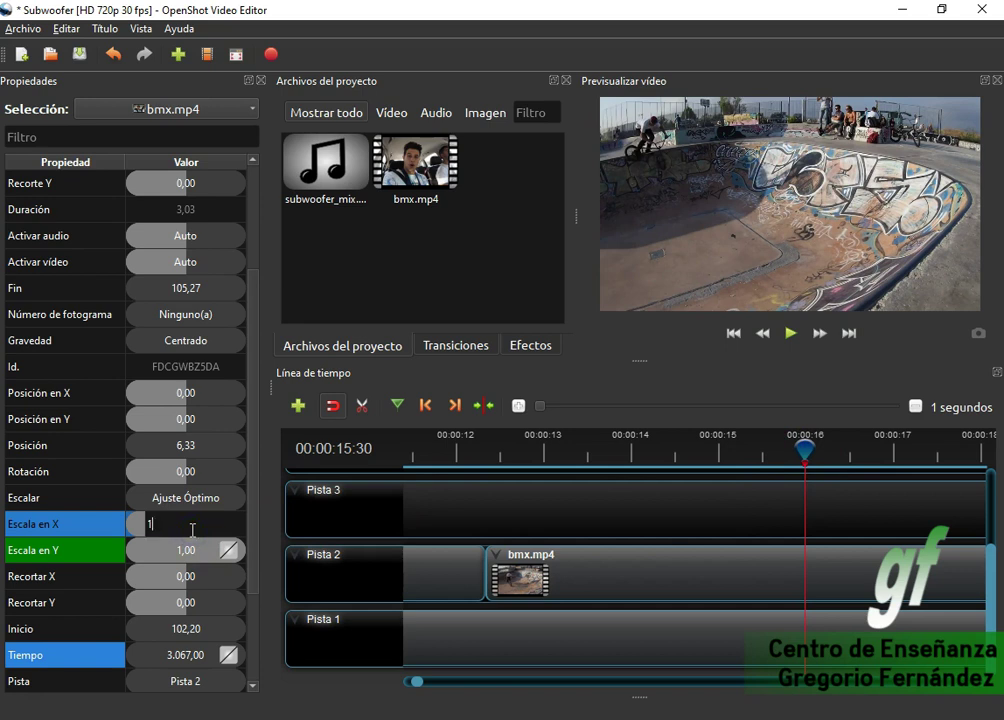
{"action": "type", "text": "1"}
{"action": "key", "text": "Return"}
{"action": "left_click", "coordinate": [200, 550]}
{"action": "double_click", "coordinate": [200, 551]}
{"action": "type", "text": "1"}
{"action": "key", "text": "Return"}
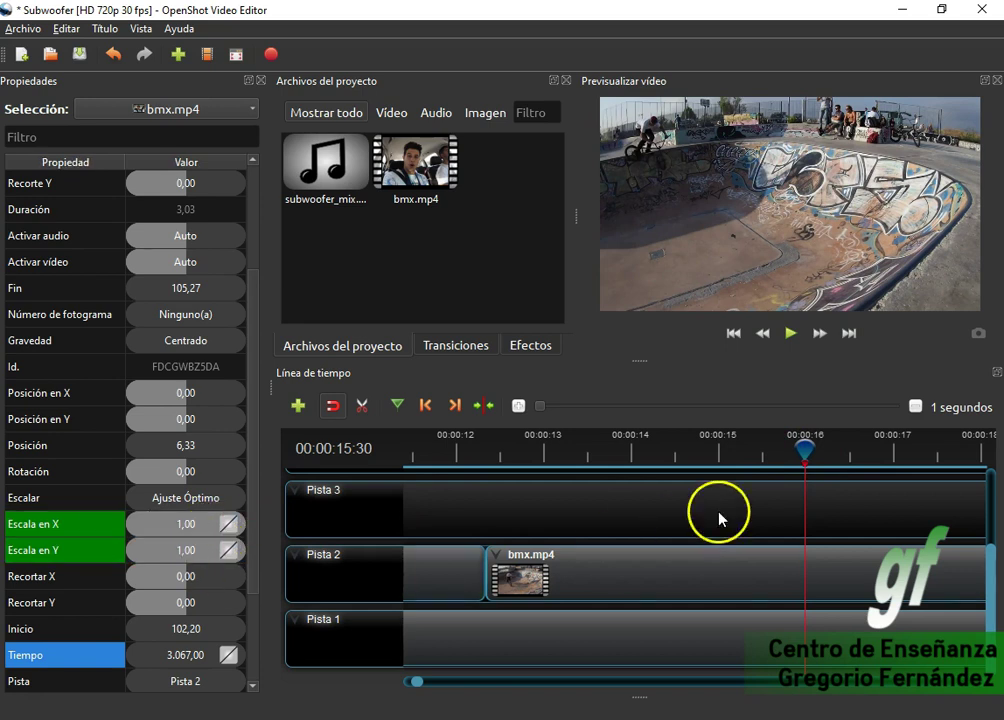
Set Escala en X and Escala en Y of the selected clip to 1,5 at 00:00:16:30.
{"action": "left_click", "coordinate": [895, 468]}
{"action": "double_click", "coordinate": [189, 535]}
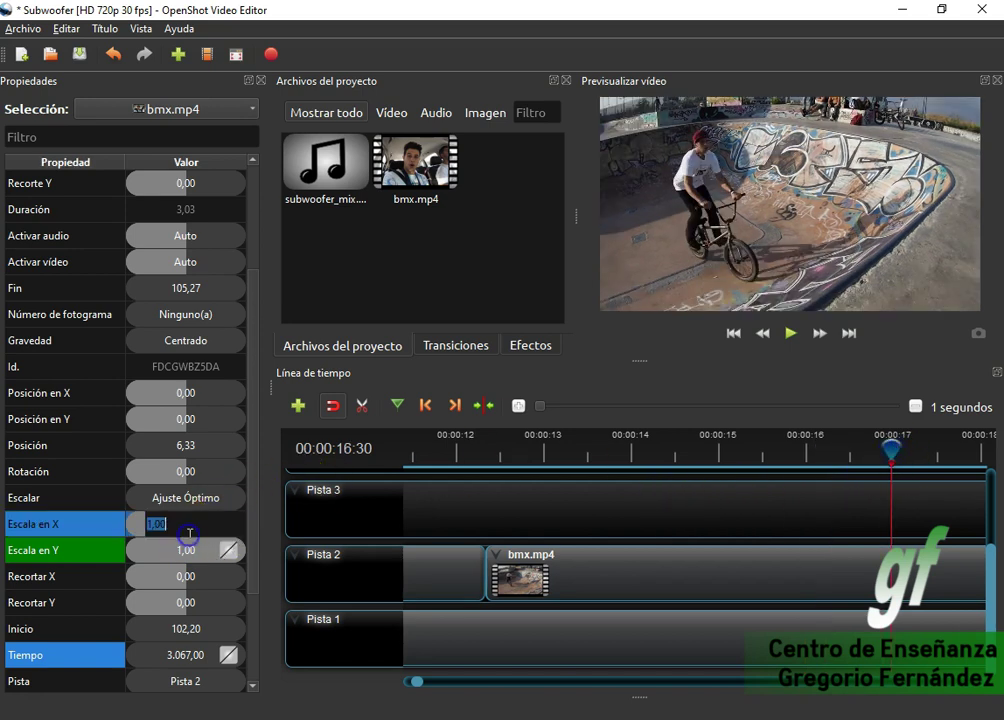
{"action": "type", "text": "1,5"}
{"action": "key", "text": "Return"}
{"action": "double_click", "coordinate": [197, 545]}
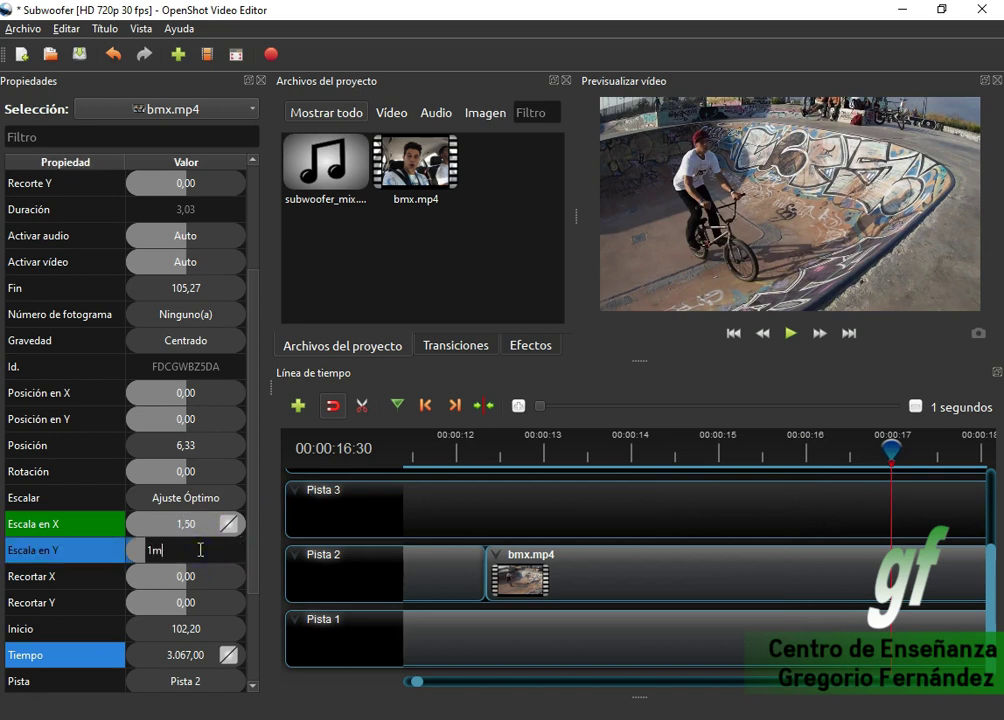
{"action": "type", "text": "1,5"}
{"action": "key", "text": "Return"}
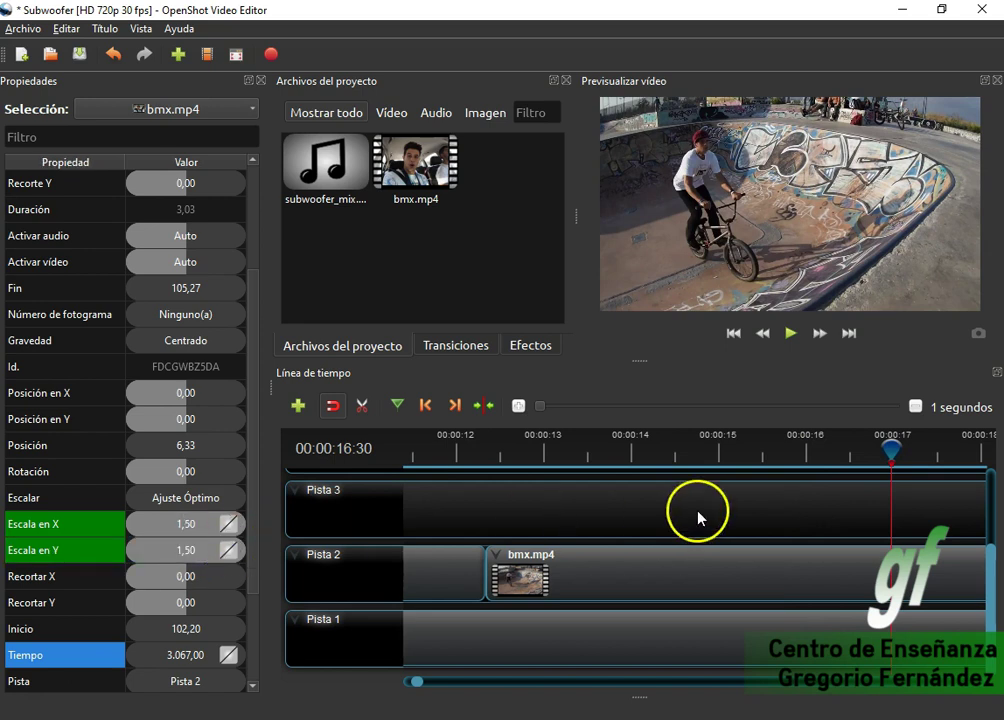
Set Escala en X and Escala en Y of the selected clip back to 1 at 00:00:17:31.
{"action": "left_click", "coordinate": [981, 452]}
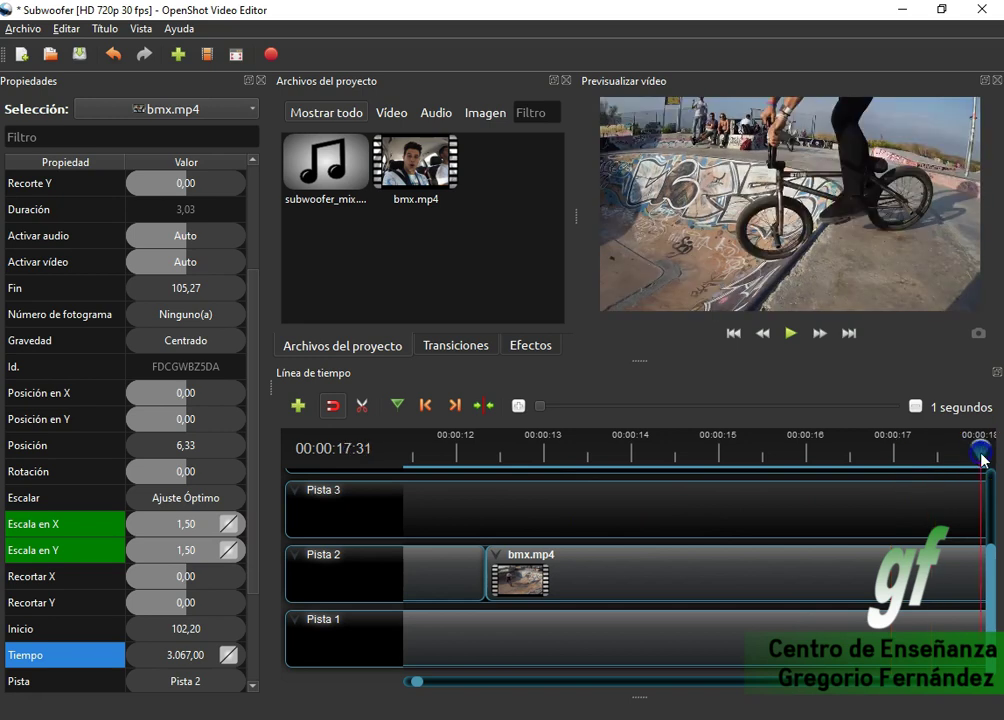
{"action": "double_click", "coordinate": [200, 520]}
{"action": "type", "text": "1"}
{"action": "key", "text": "Return"}
{"action": "double_click", "coordinate": [197, 549]}
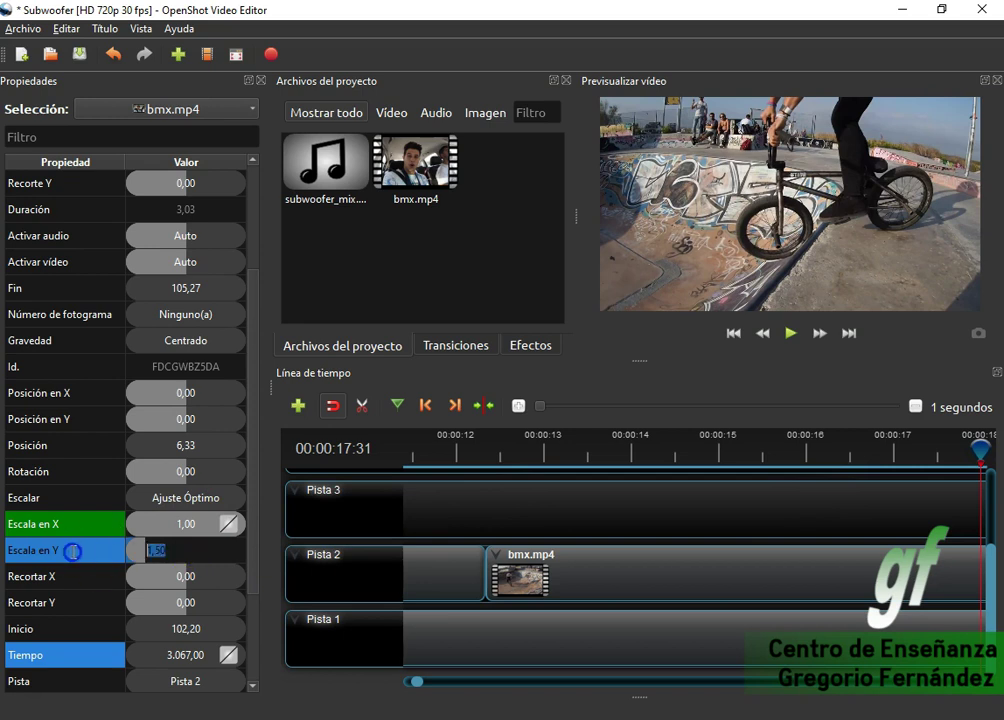
{"action": "key", "text": "Return"}
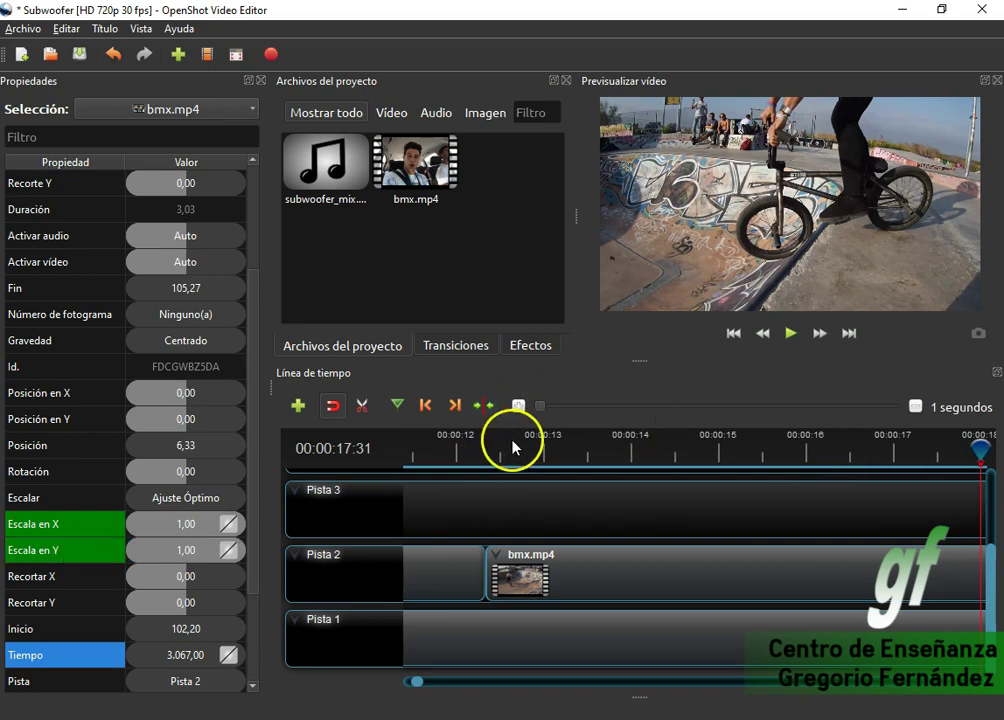
Play the timeline through the scale keyframes and stop at 00:00:19:15.
{"action": "scroll", "coordinate": [538, 540], "scroll_direction": "down", "scroll_amount": 4}
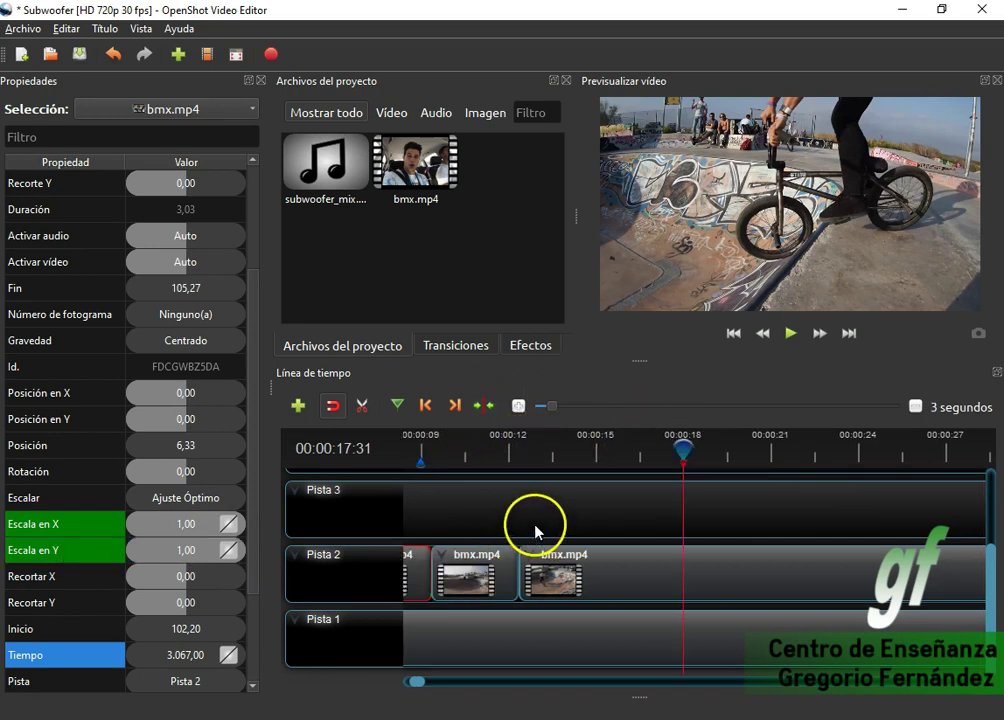
{"action": "left_click", "coordinate": [452, 457]}
{"action": "left_click", "coordinate": [791, 333]}
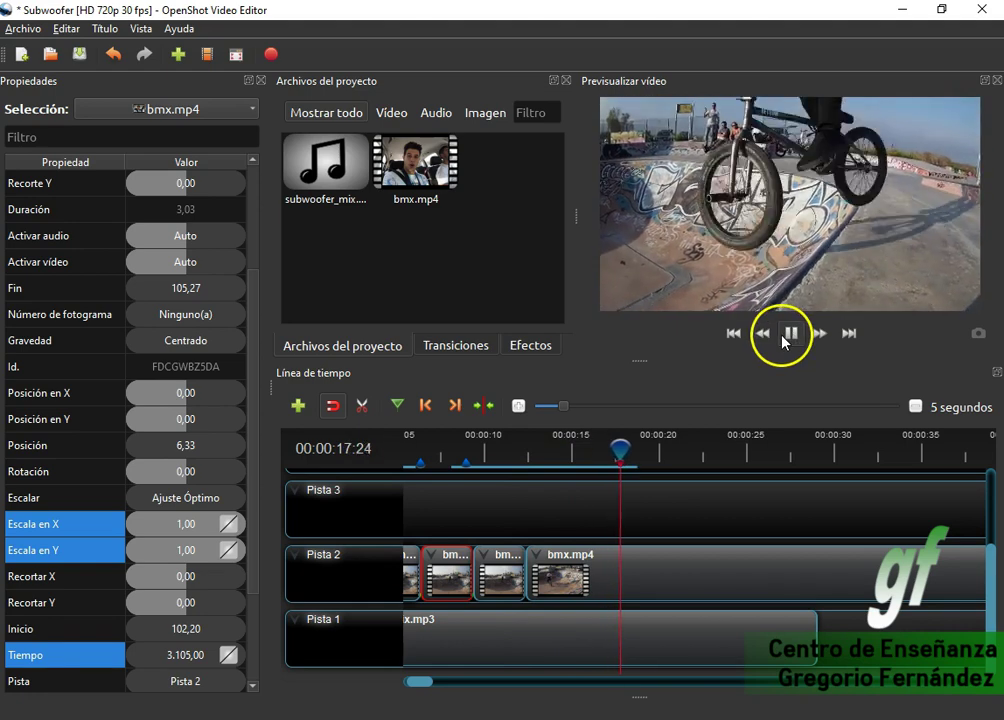
{"action": "left_click", "coordinate": [789, 334]}
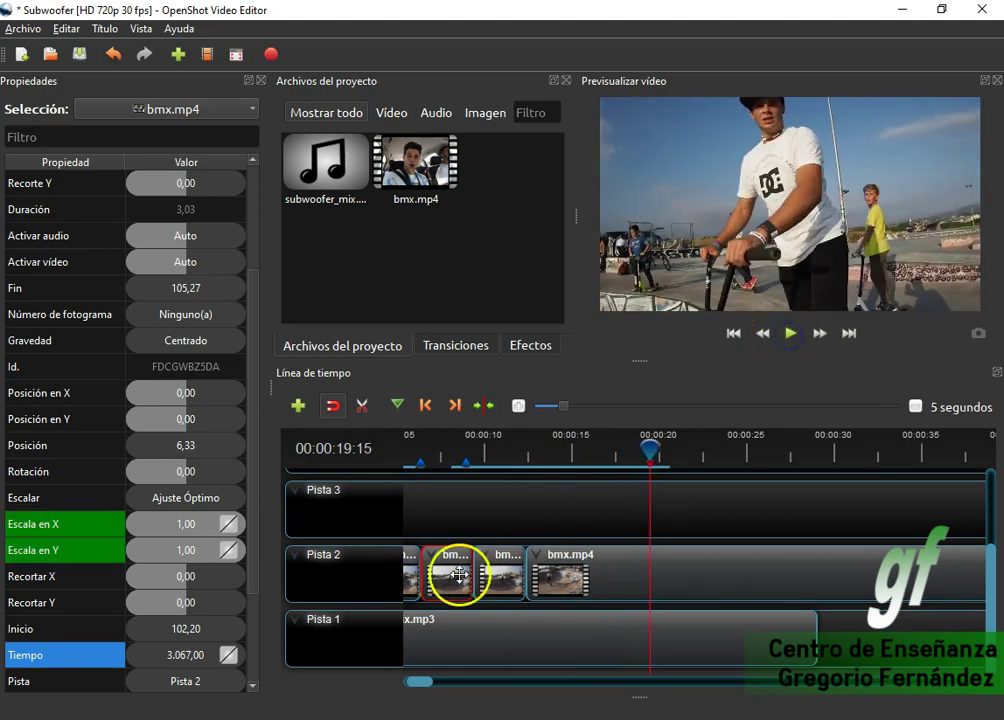
Select the last bmx.mp4 clip on Pista 2 and move the playhead through it to 00:00:23:25.
{"action": "left_click_drag", "start_coordinate": [649, 451], "coordinate": [524, 448]}
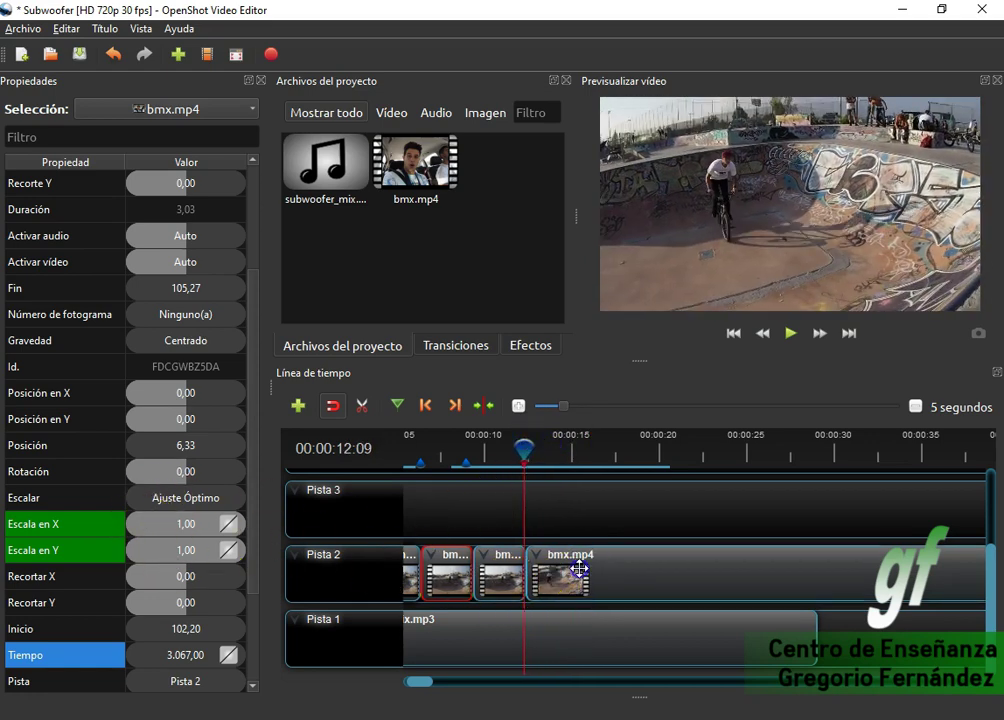
{"action": "left_click", "coordinate": [549, 578]}
{"action": "left_click_drag", "start_coordinate": [525, 448], "coordinate": [730, 453]}
{"action": "scroll", "coordinate": [565, 525], "scroll_direction": "up", "scroll_amount": 3}
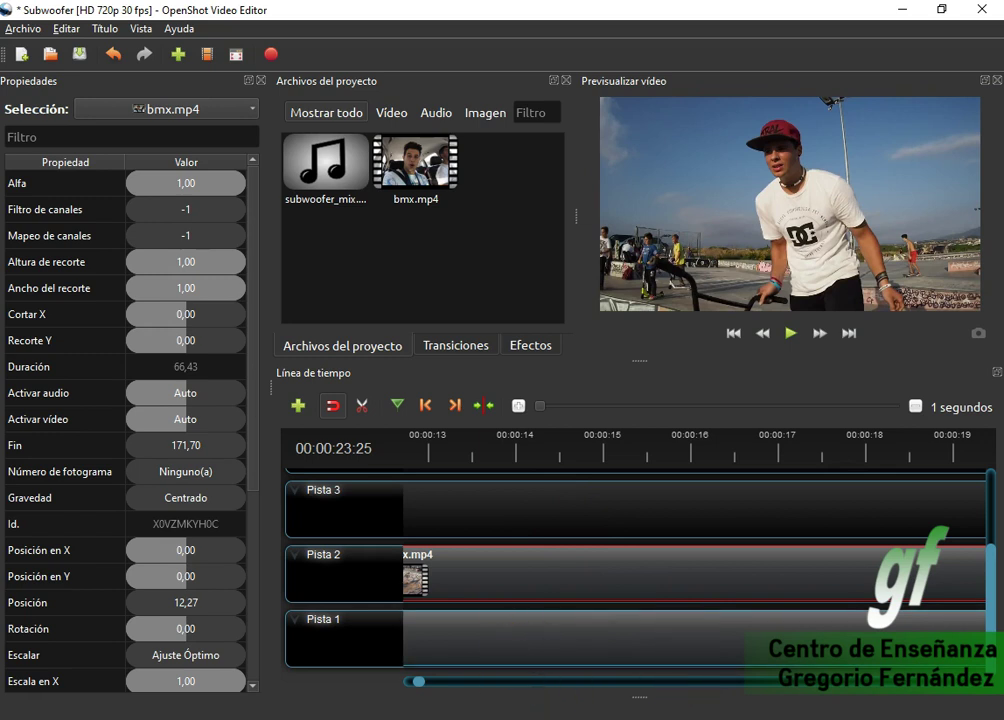
{"action": "left_click_drag", "start_coordinate": [418, 683], "coordinate": [415, 683]}
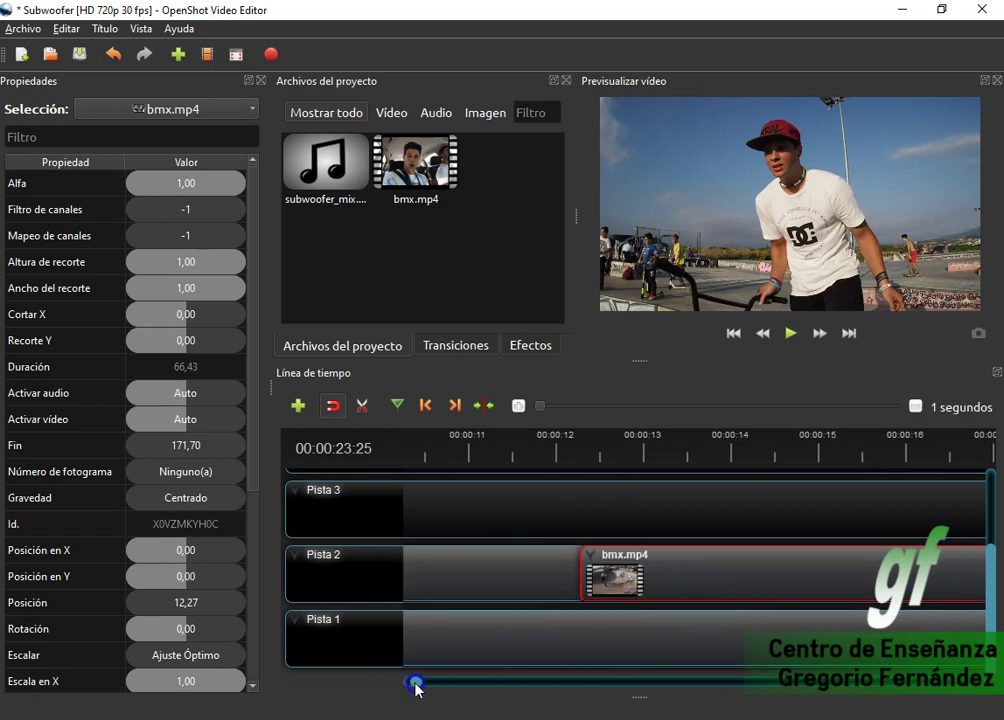
{"action": "scroll", "coordinate": [586, 596], "scroll_direction": "down", "scroll_amount": 2}
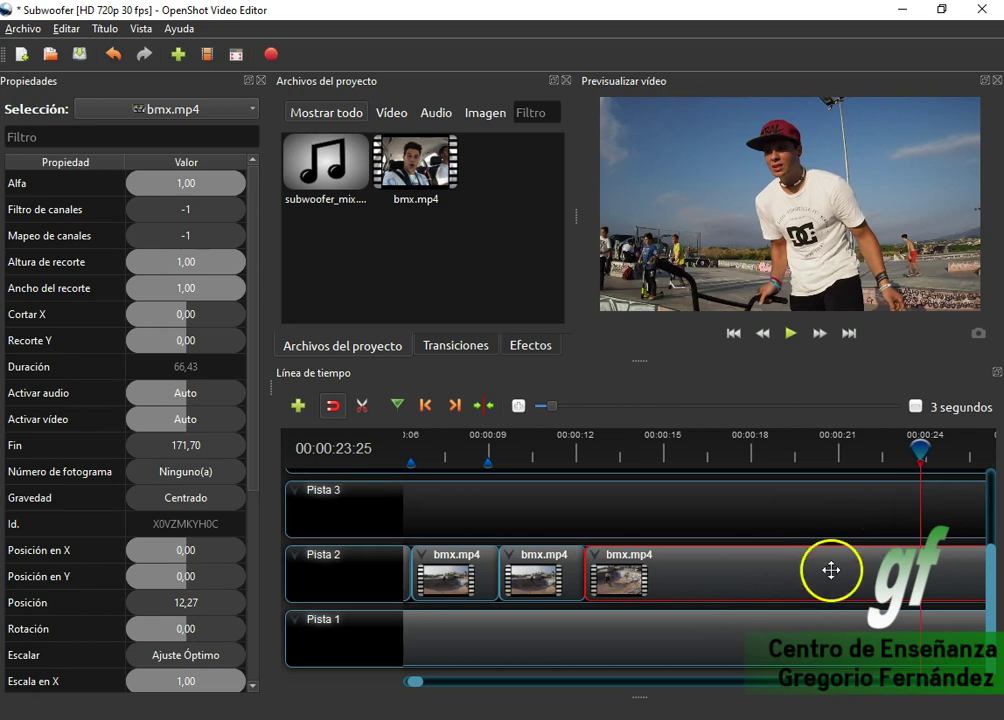
{"action": "left_click_drag", "start_coordinate": [414, 681], "coordinate": [421, 683]}
Save the project and set Escala en X and Escala en Y of the last bmx.mp4 clip to 1 at 00:00:14:30.
{"action": "left_click", "coordinate": [507, 563]}
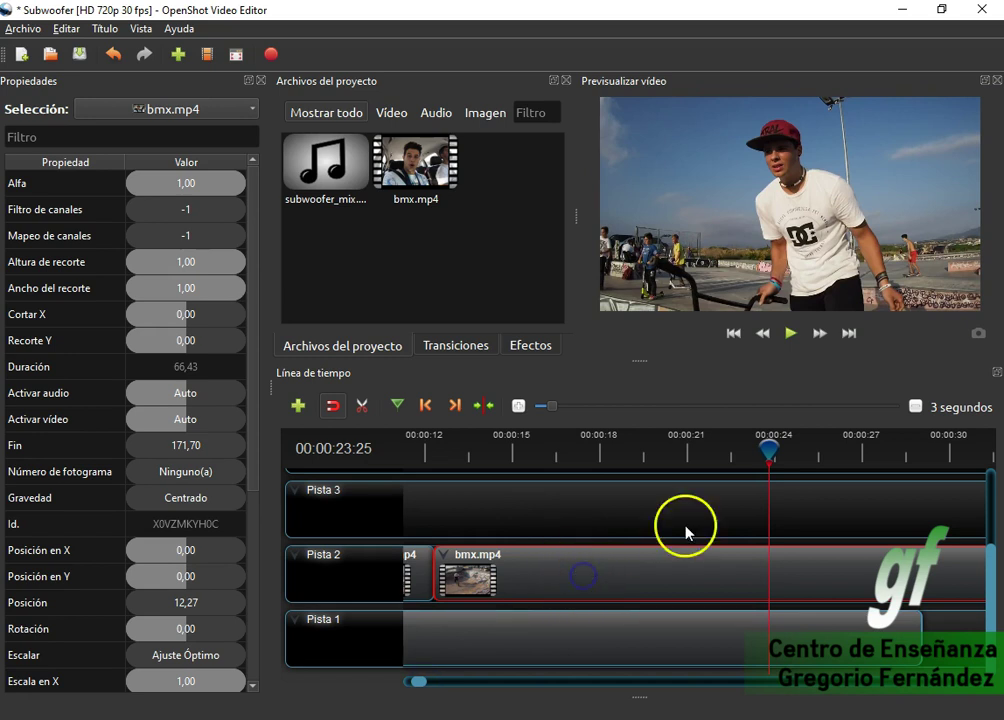
{"action": "left_click_drag", "start_coordinate": [774, 449], "coordinate": [512, 443]}
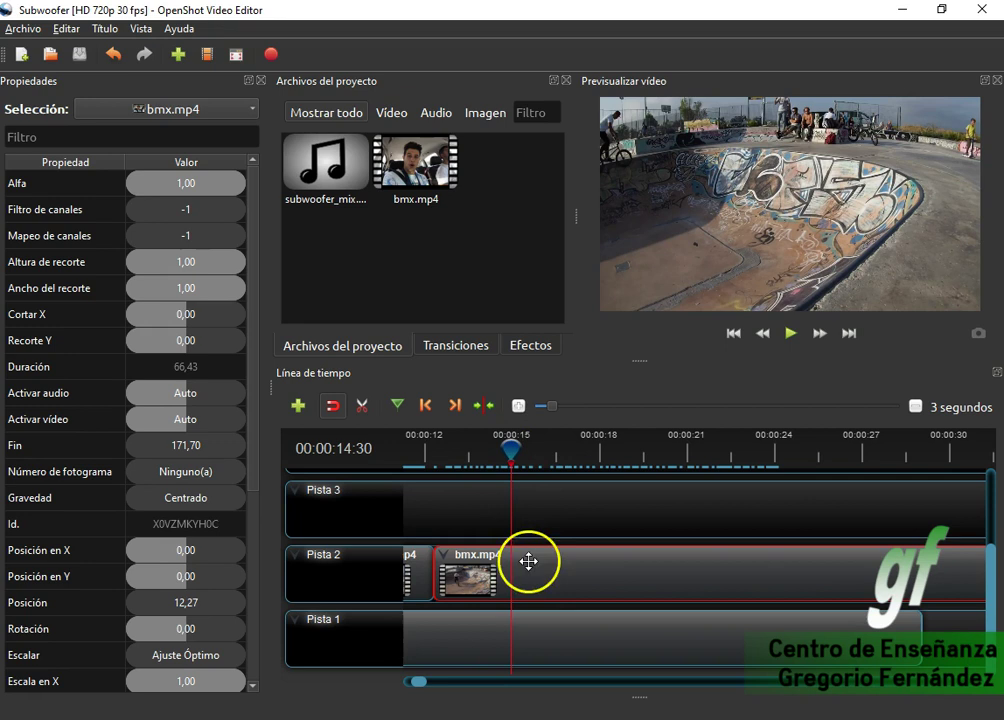
{"action": "scroll", "coordinate": [166, 590], "scroll_direction": "down", "scroll_amount": 1}
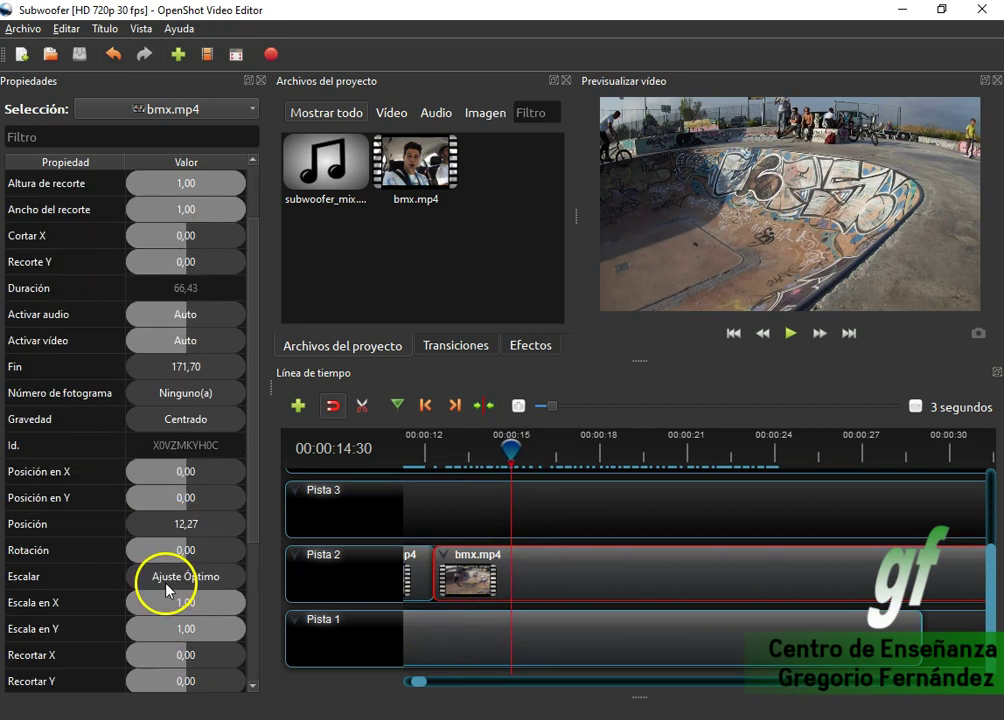
{"action": "double_click", "coordinate": [197, 603]}
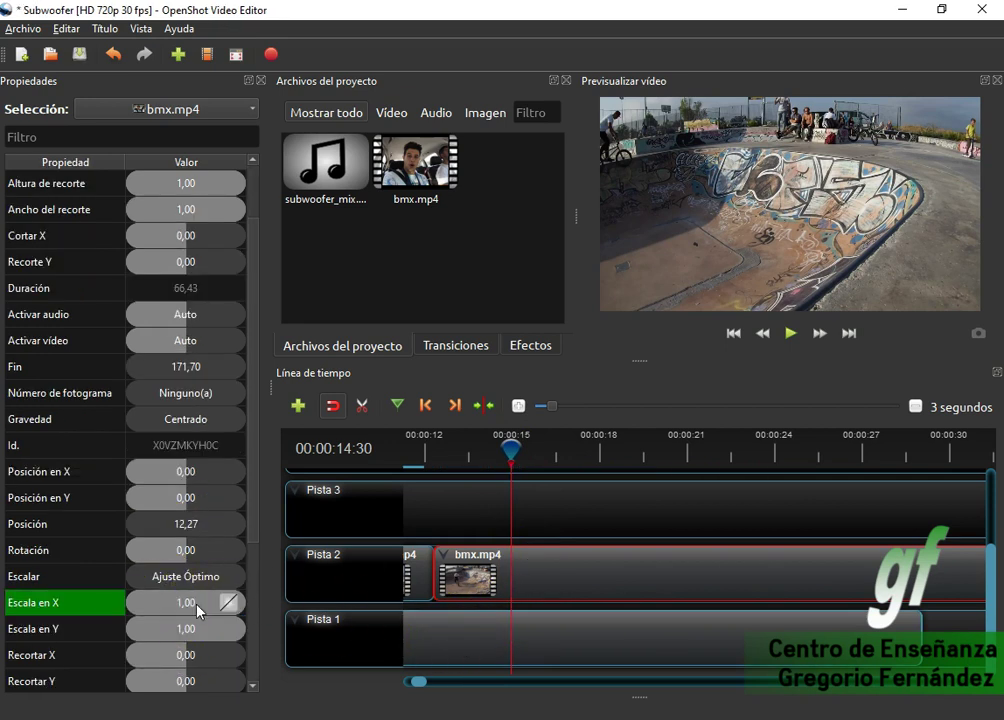
{"action": "double_click", "coordinate": [197, 628]}
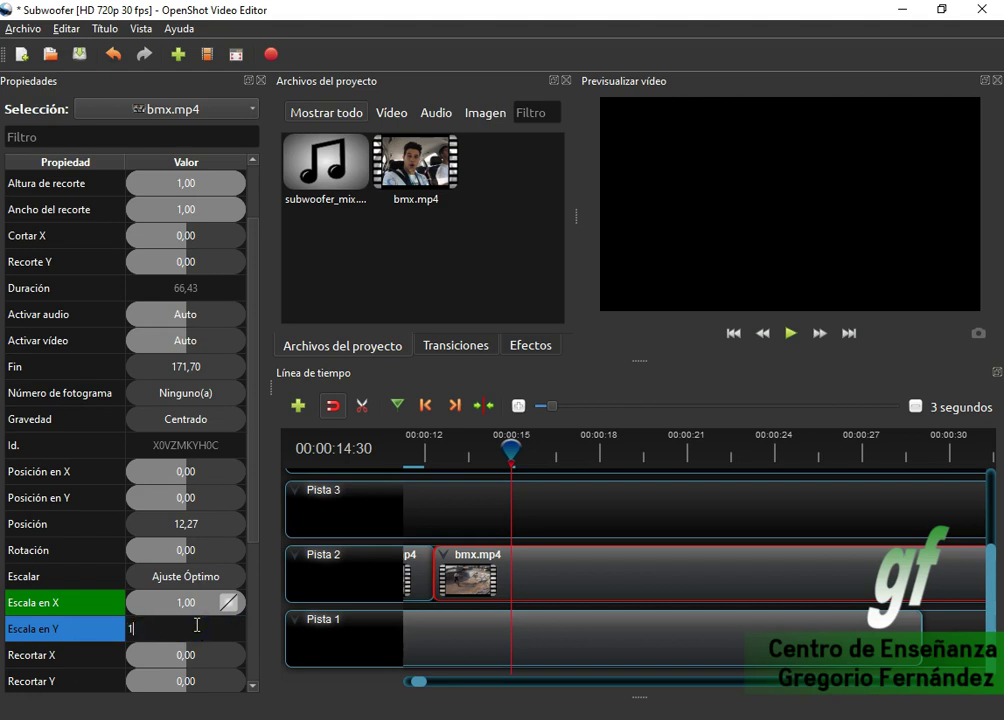
{"action": "type", "text": "1"}
{"action": "key", "text": "Return"}
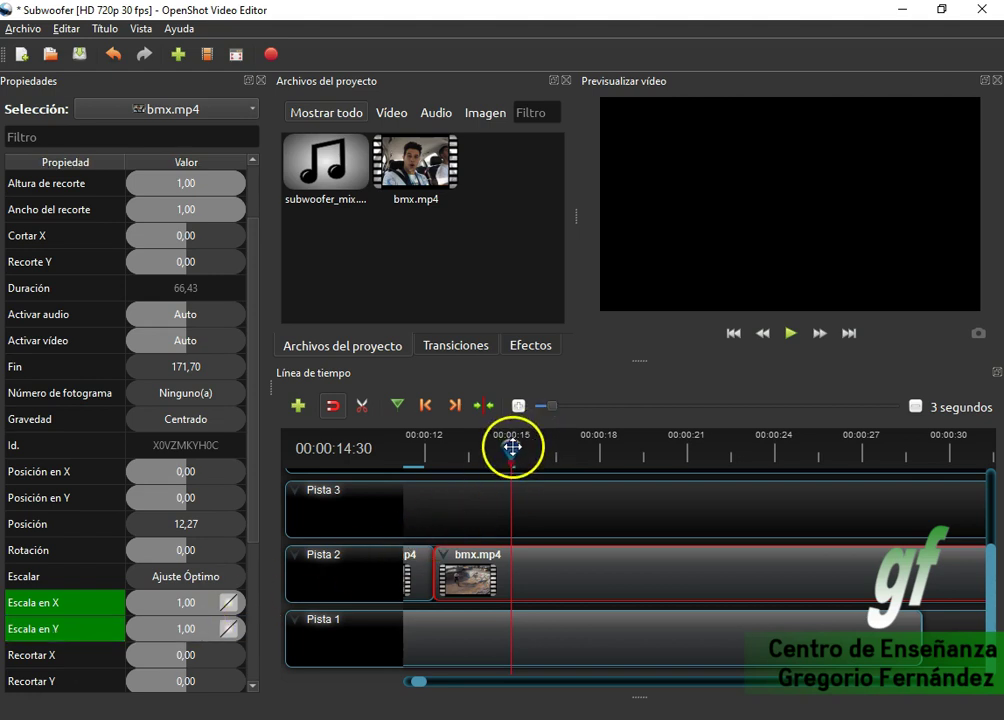
Set Escala en X and Escala en Y of the last bmx.mp4 clip to 1,50 at 00:00:16:01.
{"action": "left_click_drag", "start_coordinate": [512, 448], "coordinate": [535, 444]}
{"action": "left_click", "coordinate": [580, 500]}
{"action": "scroll", "coordinate": [578, 498], "scroll_direction": "up", "scroll_amount": 2}
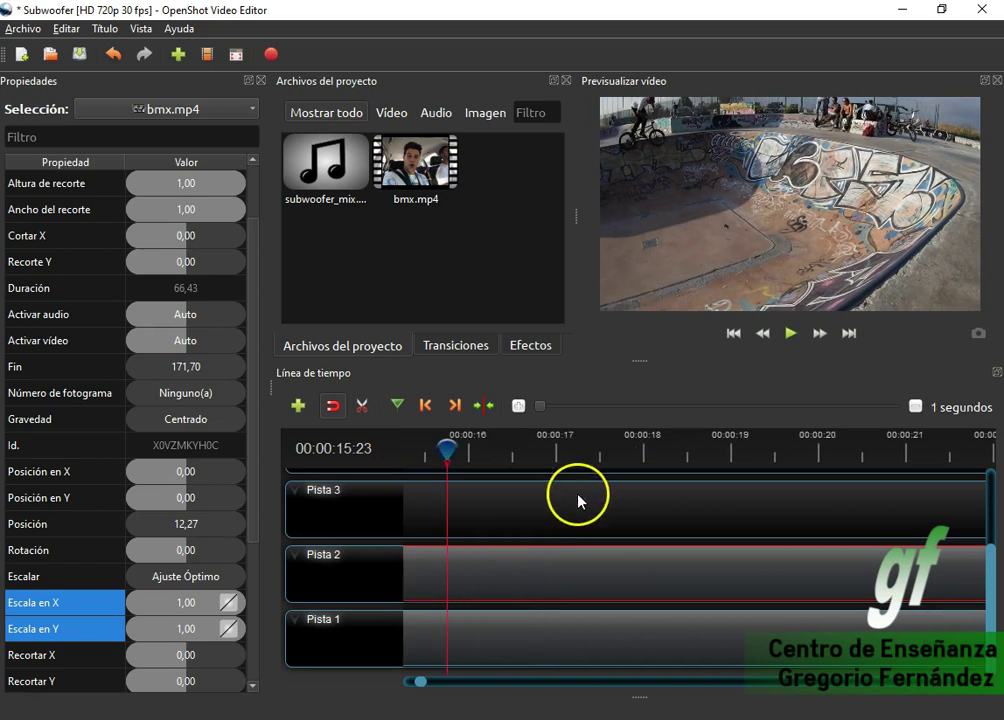
{"action": "left_click_drag", "start_coordinate": [446, 442], "coordinate": [469, 448]}
{"action": "double_click", "coordinate": [205, 607]}
{"action": "type", "text": "1,50"}
{"action": "key", "text": "Return"}
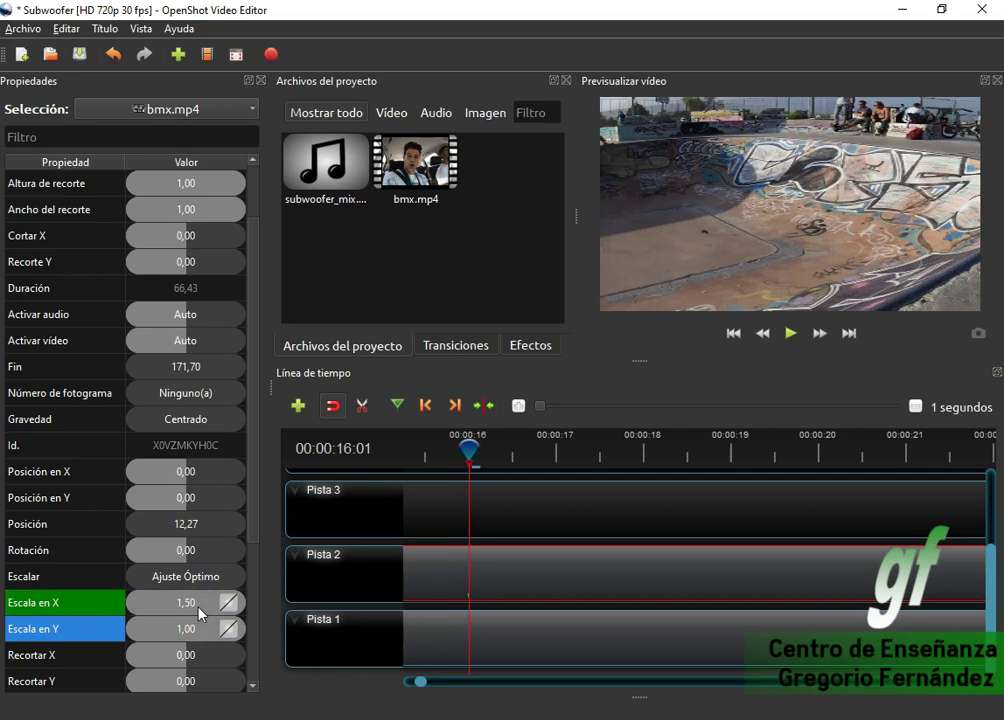
{"action": "double_click", "coordinate": [190, 627]}
{"action": "type", "text": "1,50"}
{"action": "key", "text": "Return"}
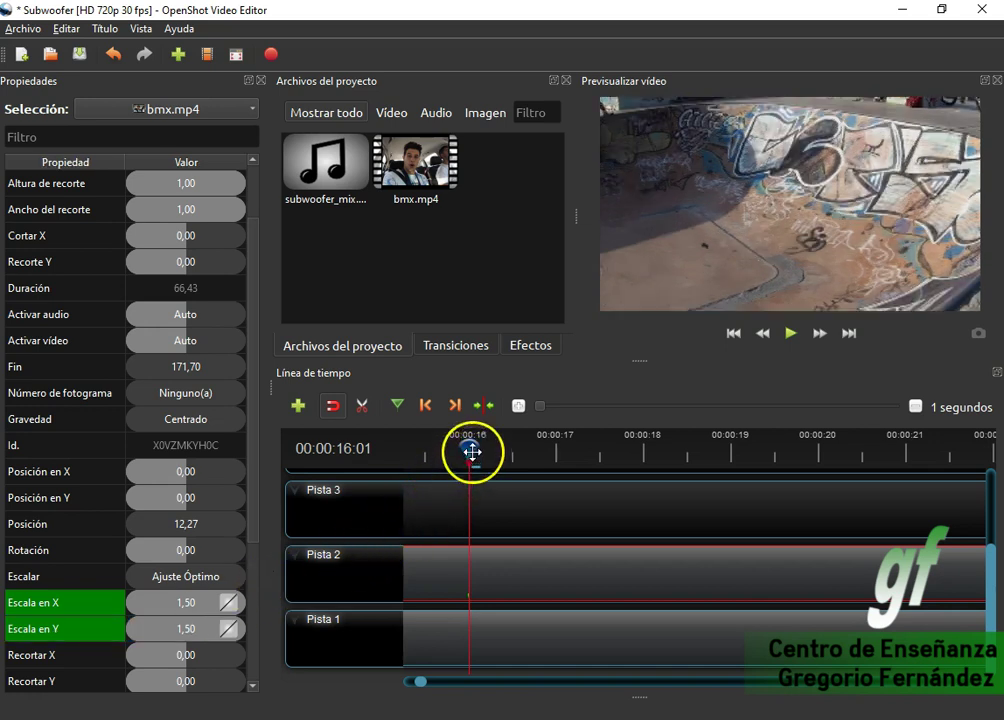
Set Escala en X and Escala en Y of the last bmx.mp4 clip to 1 at 00:00:17:01.
{"action": "left_click_drag", "start_coordinate": [471, 451], "coordinate": [555, 452]}
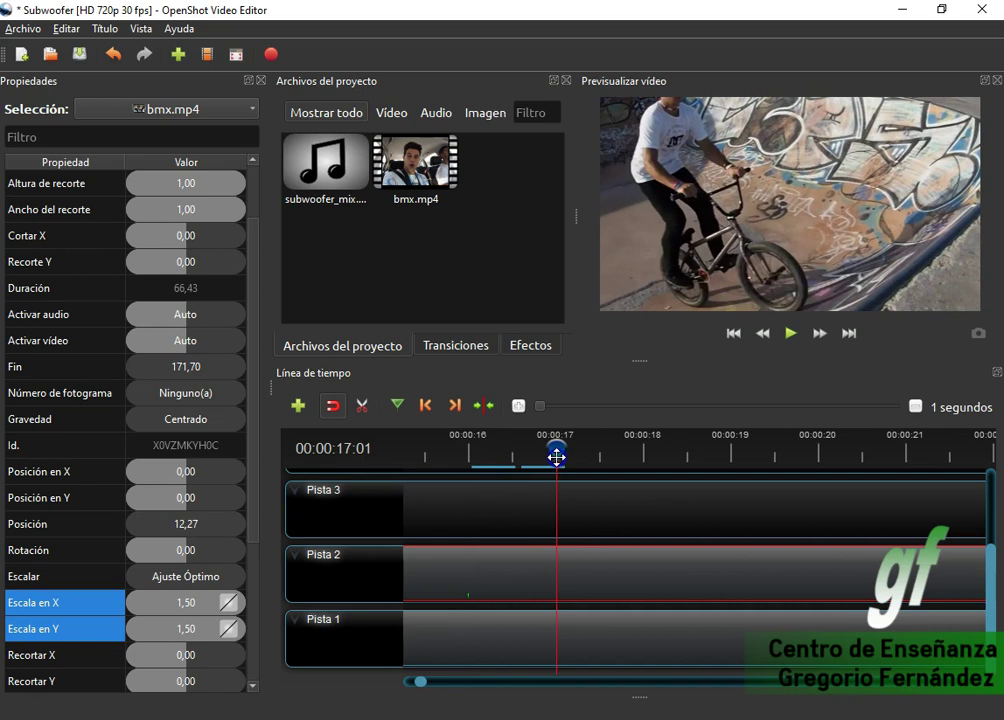
{"action": "double_click", "coordinate": [196, 604]}
{"action": "type", "text": "1"}
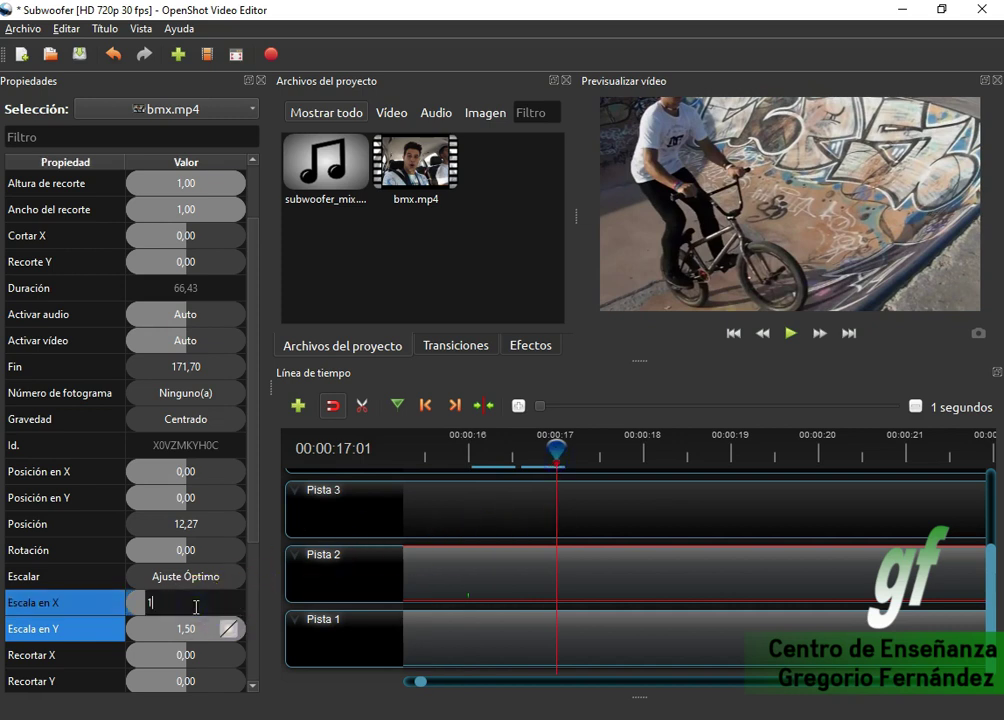
{"action": "key", "text": "Return"}
{"action": "double_click", "coordinate": [193, 628]}
{"action": "type", "text": "1"}
{"action": "key", "text": "Return"}
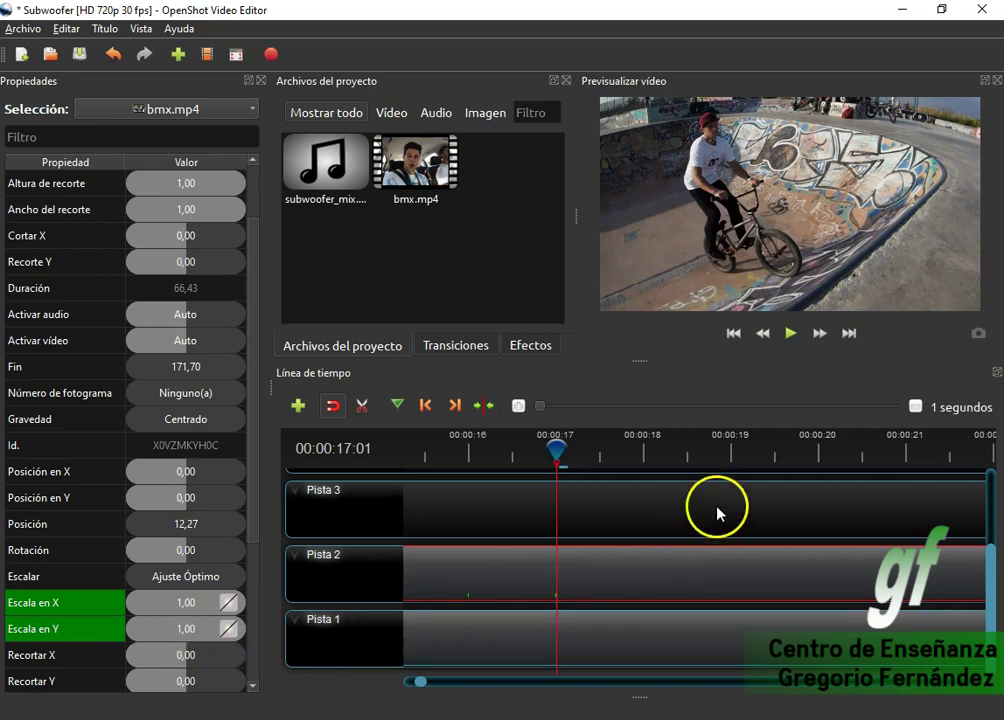
Add holding keyframes at 00:00:19:01 with Escala en X and Escala en Y of the last bmx.mp4 clip at 1.
{"action": "left_click", "coordinate": [733, 463]}
{"action": "double_click", "coordinate": [190, 606]}
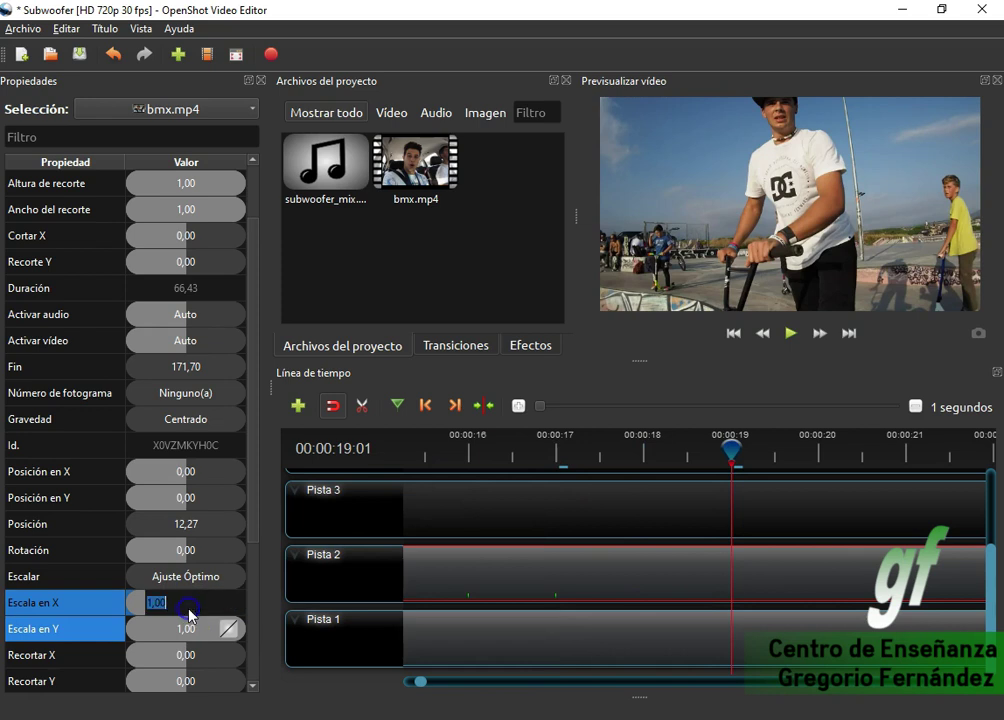
{"action": "type", "text": "1"}
{"action": "key", "text": "Return"}
{"action": "double_click", "coordinate": [202, 627]}
{"action": "type", "text": "1"}
{"action": "key", "text": "Return"}
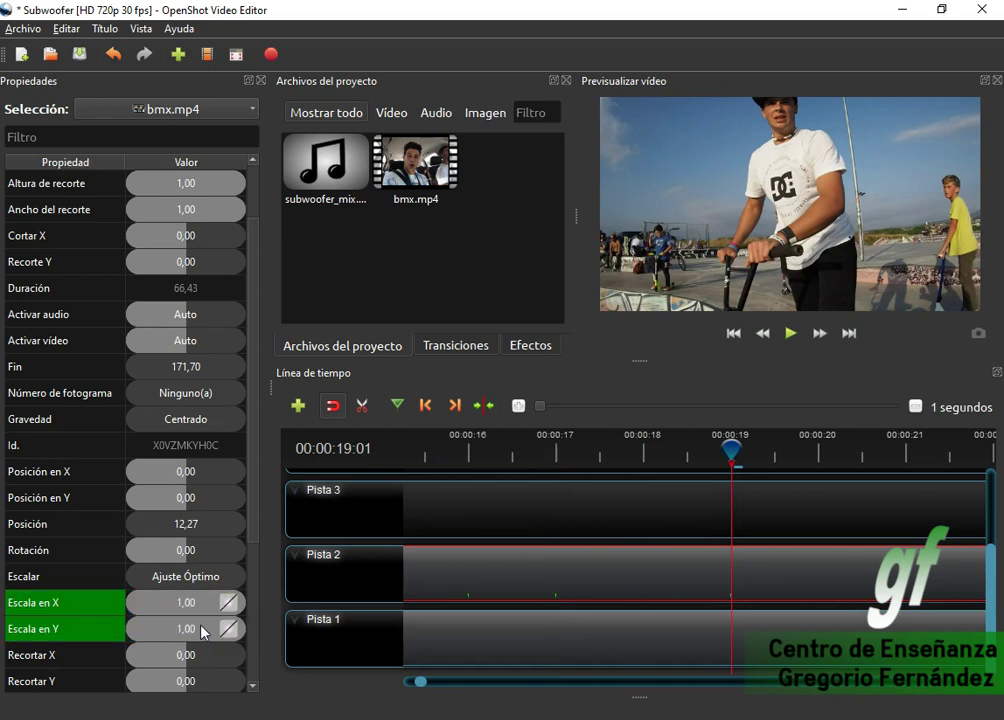
Set Escala en X and Escala en Y of the last bmx.mp4 clip to 1,5 at 00:00:20:01.
{"action": "left_click", "coordinate": [820, 456]}
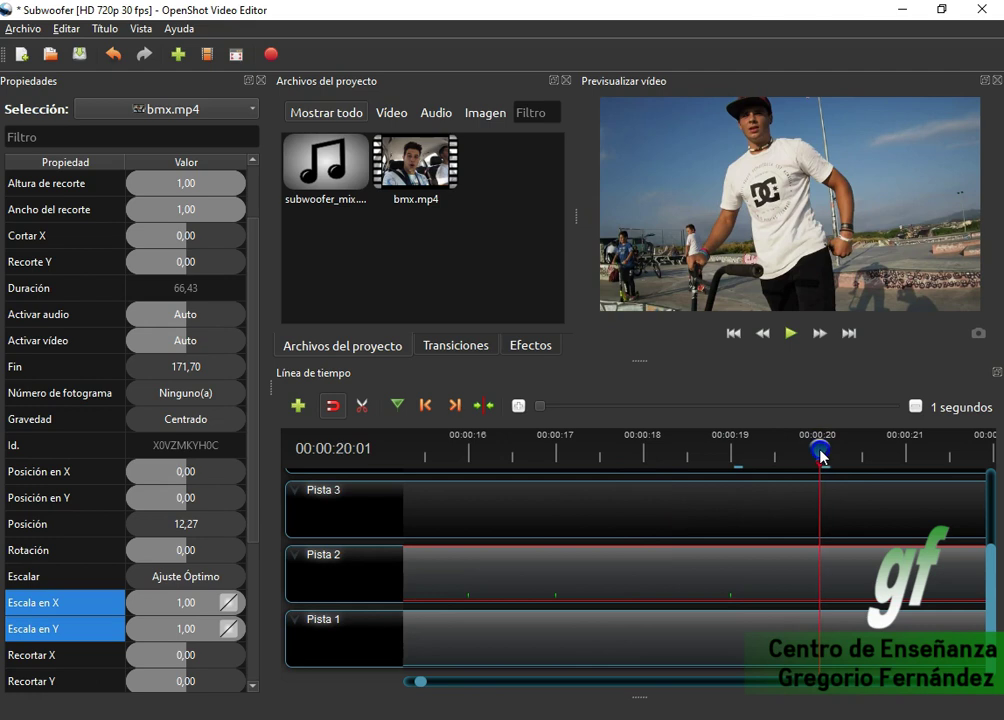
{"action": "double_click", "coordinate": [202, 604]}
{"action": "type", "text": "1,5"}
{"action": "key", "text": "Return"}
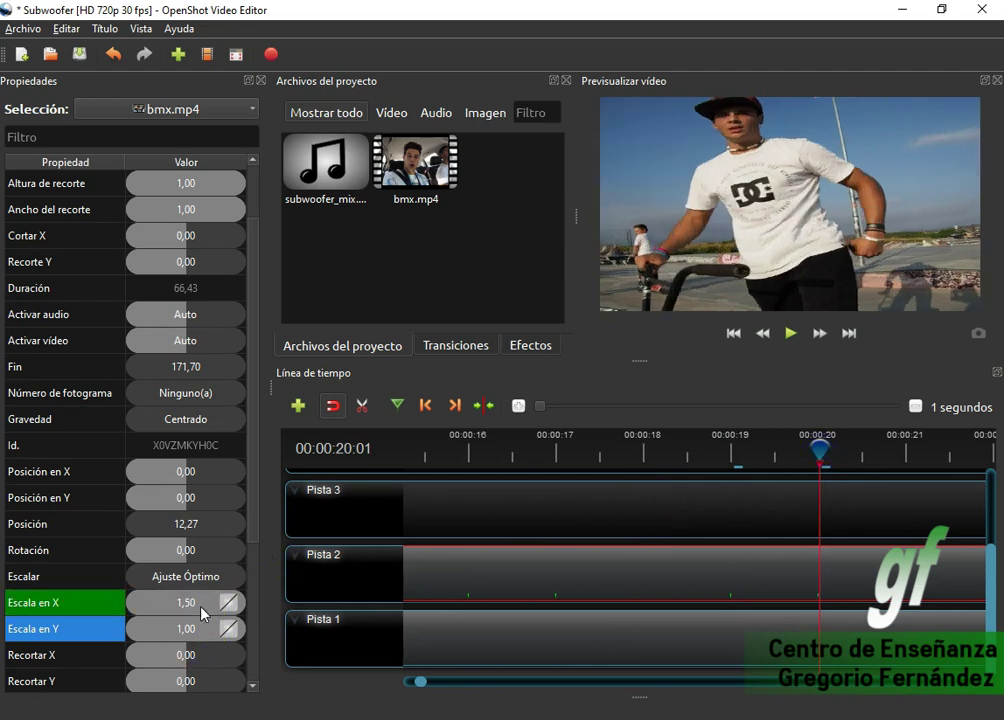
{"action": "double_click", "coordinate": [184, 642]}
{"action": "type", "text": "1,5"}
{"action": "key", "text": "Return"}
{"action": "left_click", "coordinate": [885, 548]}
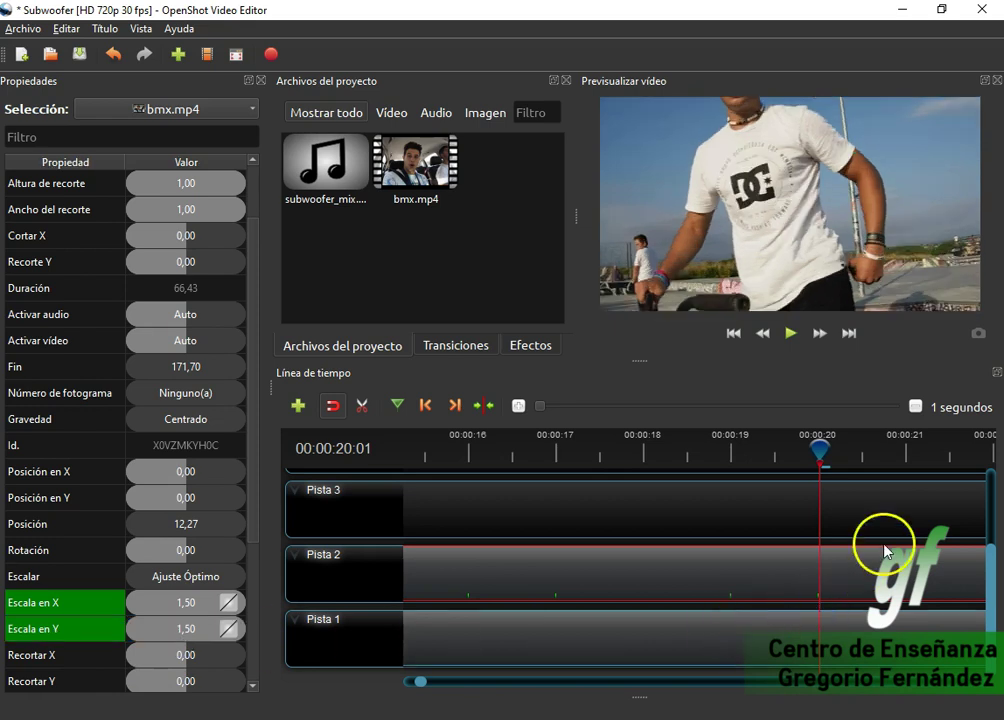
Set Escala en X and Escala en Y of the last bmx.mp4 clip to 1 at 00:00:20:31.
{"action": "left_click", "coordinate": [905, 460]}
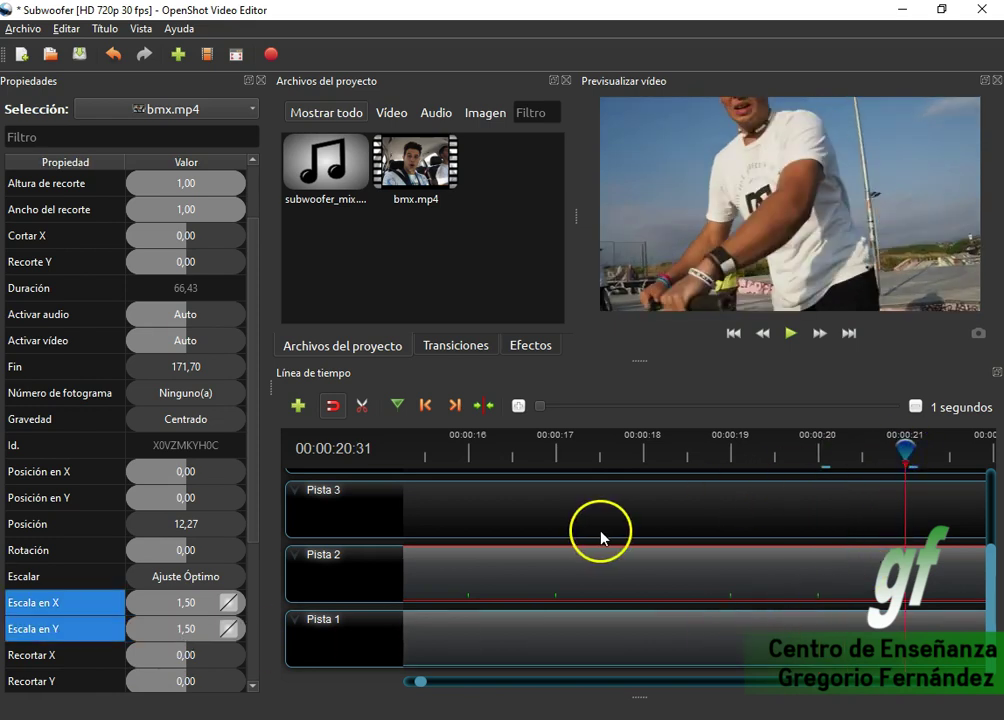
{"action": "double_click", "coordinate": [200, 608]}
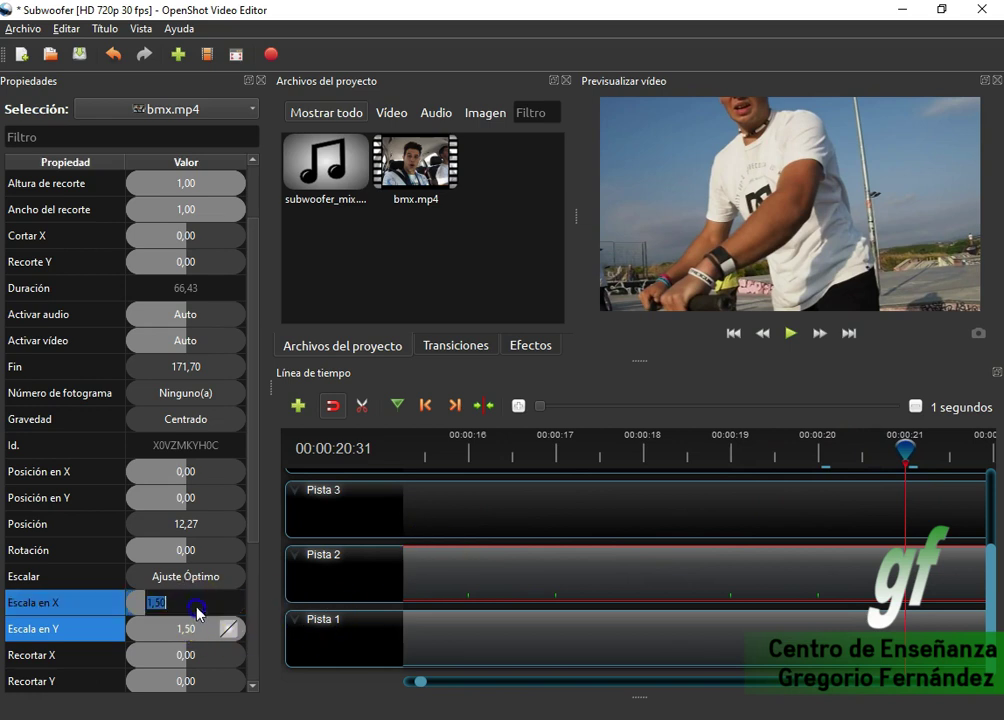
{"action": "key", "text": "Return"}
{"action": "double_click", "coordinate": [192, 632]}
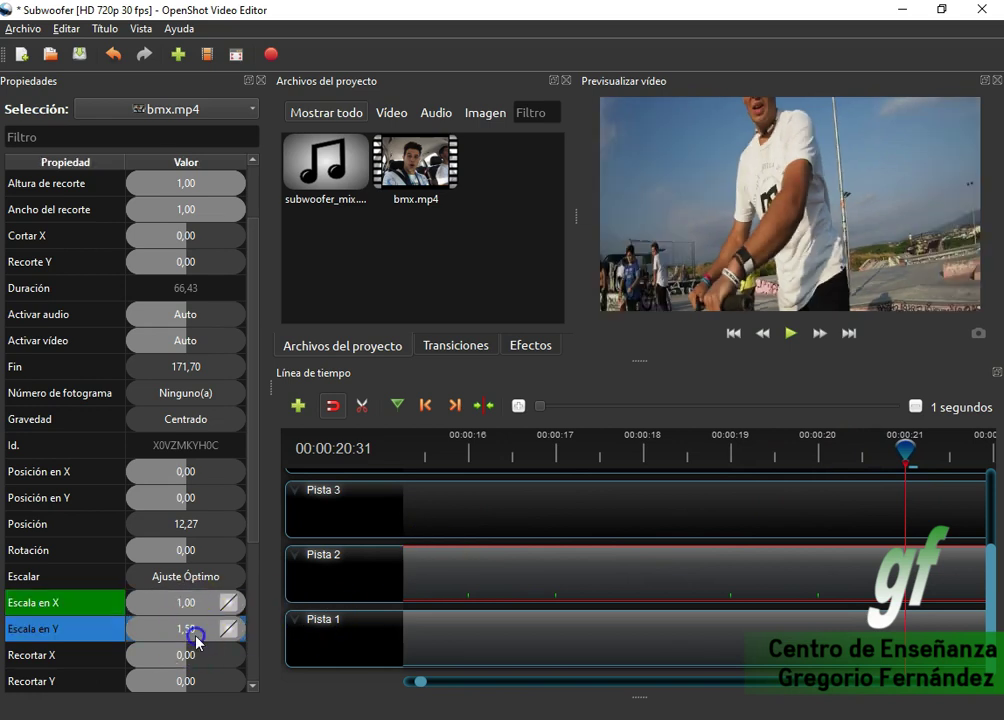
{"action": "type", "text": "1"}
{"action": "key", "text": "Return"}
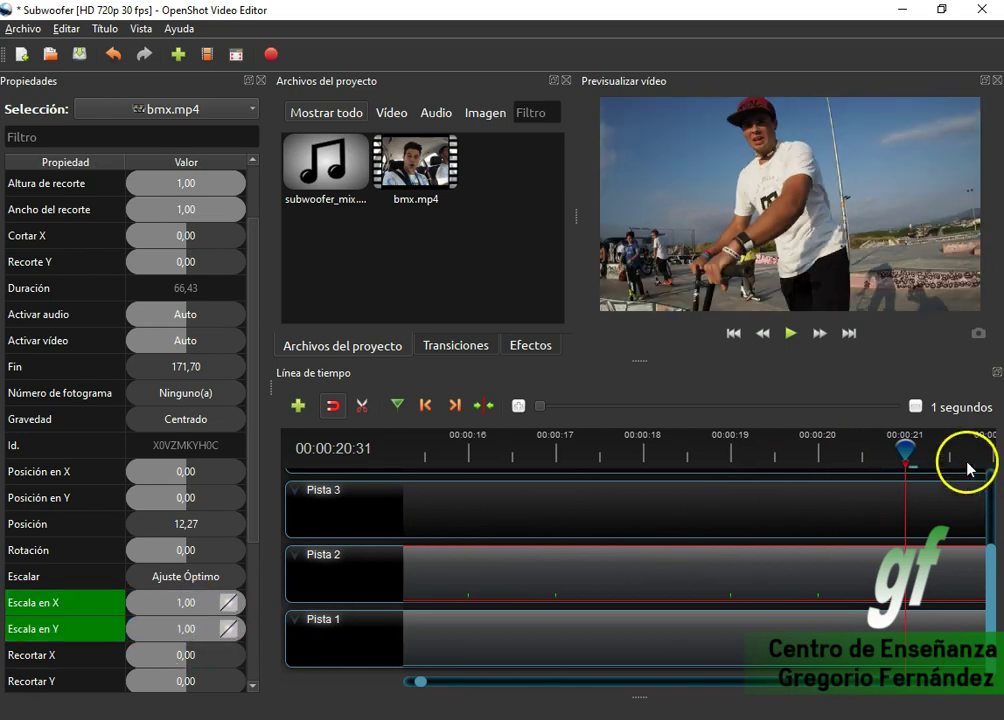
Play the timeline through the last clip's zoom keyframes, and scrub over them again up to 00:00:19:27.
{"action": "scroll", "coordinate": [690, 571], "scroll_direction": "down", "scroll_amount": 2}
{"action": "scroll", "coordinate": [690, 571], "scroll_direction": "down", "scroll_amount": 1}
{"action": "left_click_drag", "start_coordinate": [731, 442], "coordinate": [535, 463]}
{"action": "left_click_drag", "start_coordinate": [666, 450], "coordinate": [476, 450]}
{"action": "left_click", "coordinate": [790, 340]}
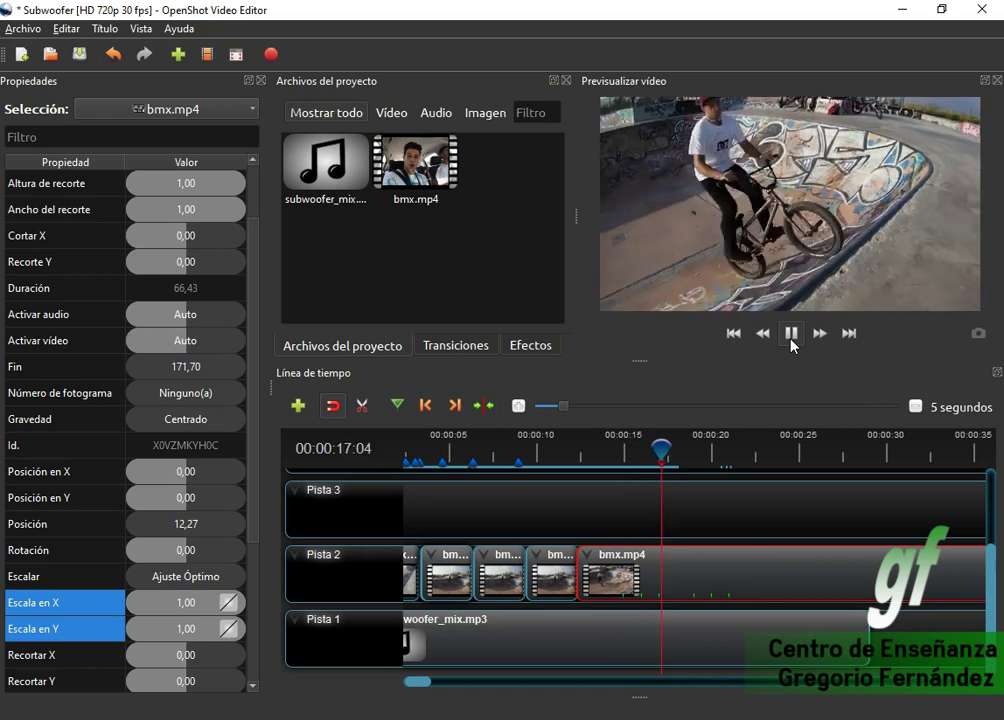
{"action": "left_click", "coordinate": [791, 333]}
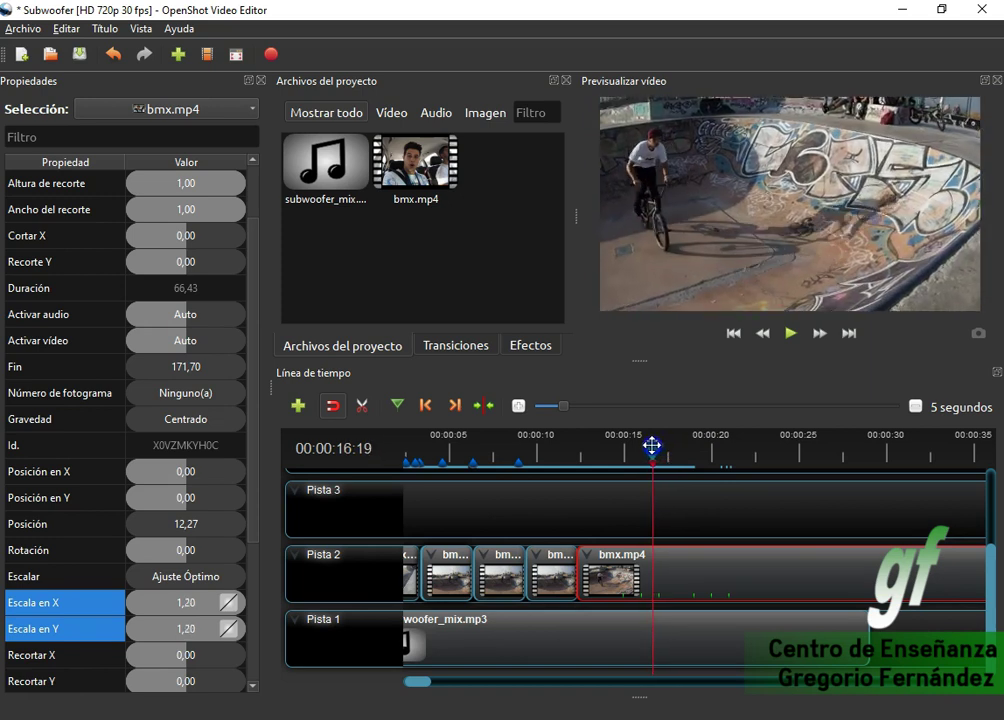
{"action": "left_click_drag", "start_coordinate": [633, 443], "coordinate": [618, 441]}
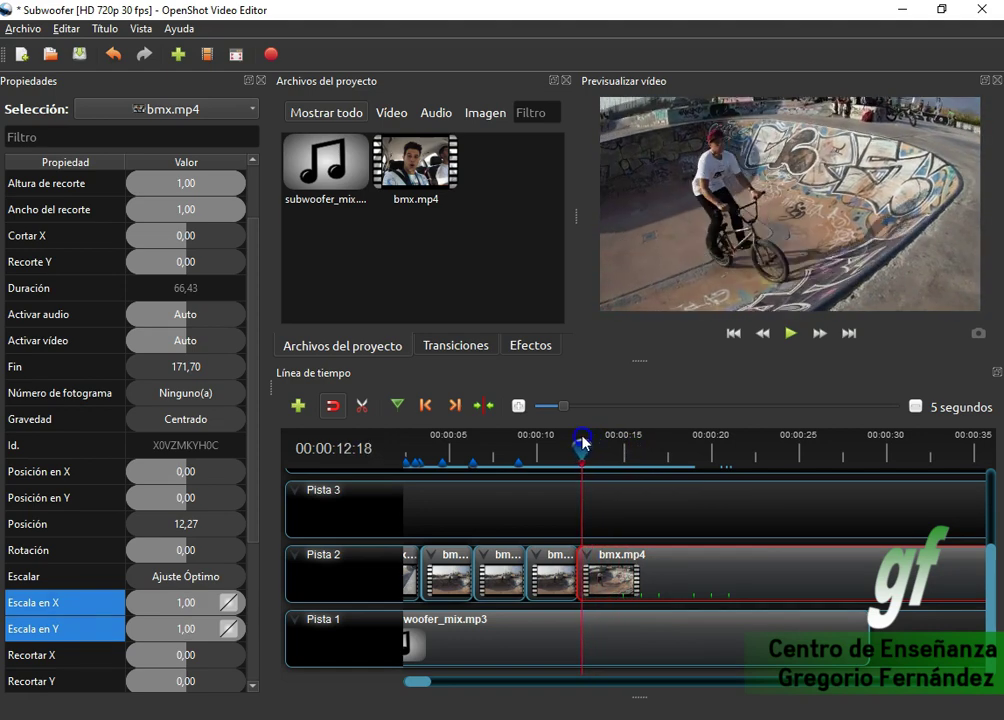
{"action": "left_click_drag", "start_coordinate": [603, 441], "coordinate": [711, 441]}
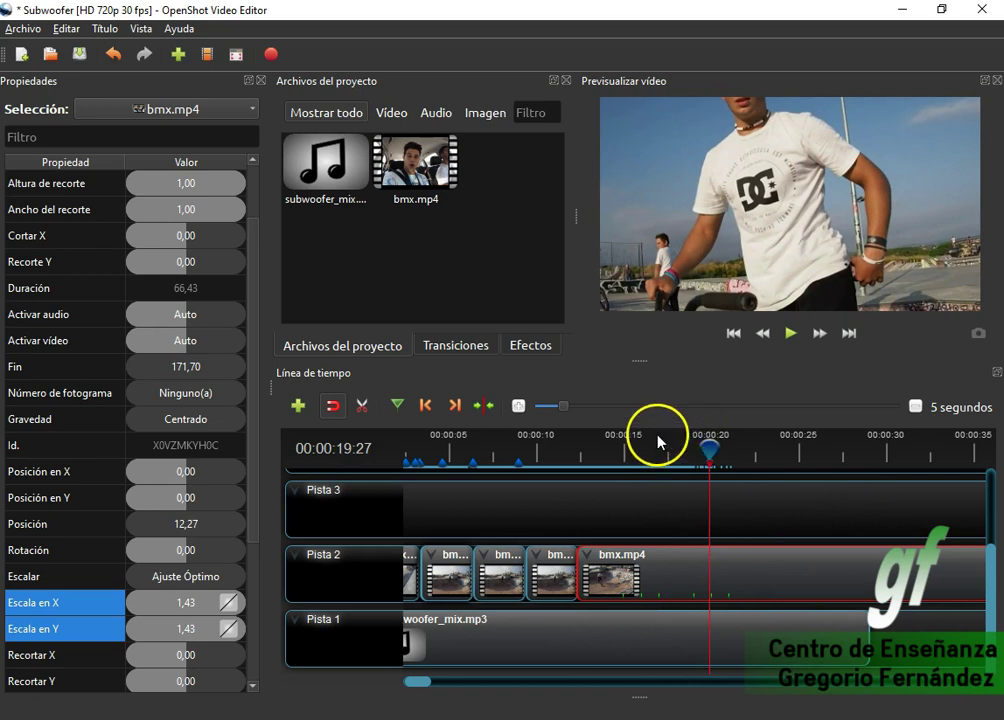
Step the playhead backwards frame by frame from the middle of the last bmx.mp4 clip's keyframes to 00:00:13:06.
{"action": "scroll", "coordinate": [657, 567], "scroll_direction": "up", "scroll_amount": 4, "text": "ctrl"}
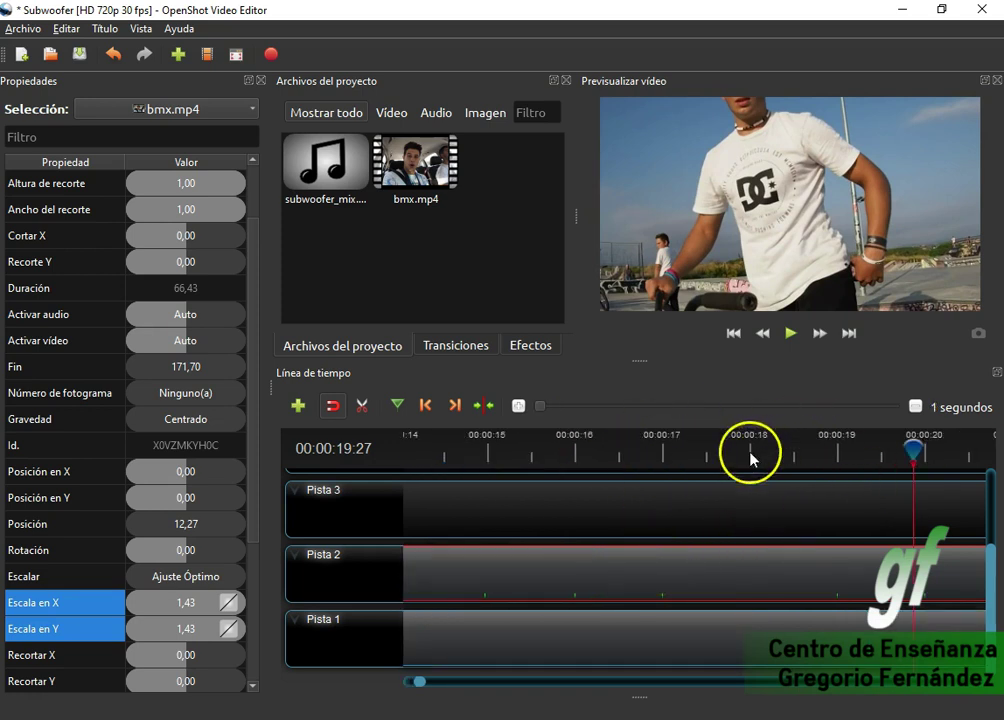
{"action": "left_click_drag", "start_coordinate": [751, 457], "coordinate": [702, 460]}
{"action": "key", "text": "Left"}
{"action": "key", "text": "Left"}
{"action": "key", "text": "Left"}
{"action": "key", "text": "Left"}
{"action": "key", "text": "Left"}
{"action": "key", "text": "Left"}
{"action": "key", "text": "Left"}
{"action": "key", "text": "Left"}
{"action": "key", "text": "Left"}
{"action": "key", "text": "Left"}
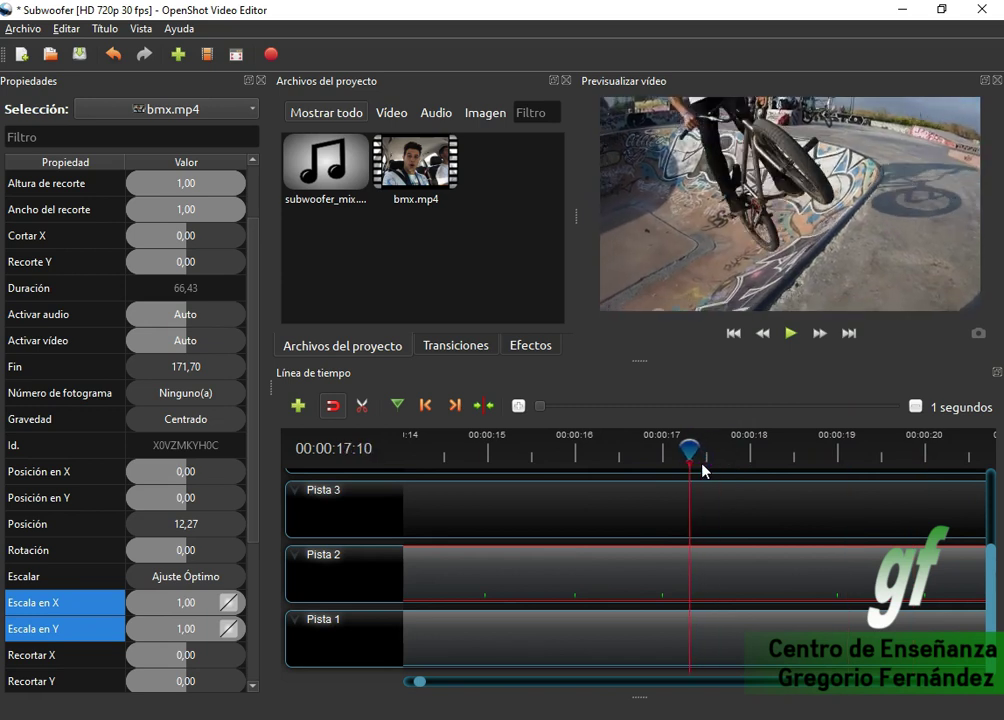
{"action": "key", "text": "Left"}
{"action": "key", "text": "Left"}
{"action": "key", "text": "Left"}
{"action": "key", "text": "Left"}
{"action": "key", "text": "Left"}
{"action": "key", "text": "Left"}
{"action": "key", "text": "Left"}
{"action": "key", "text": "Left"}
{"action": "key", "text": "Left"}
{"action": "key", "text": "Left"}
{"action": "key", "text": "Left"}
{"action": "key", "text": "Left"}
{"action": "key", "text": "Left"}
{"action": "key", "text": "Left"}
{"action": "key", "text": "Left"}
{"action": "key", "text": "Left"}
{"action": "key", "text": "Left"}
{"action": "key", "text": "Left"}
{"action": "key", "text": "Left"}
{"action": "key", "text": "Left"}
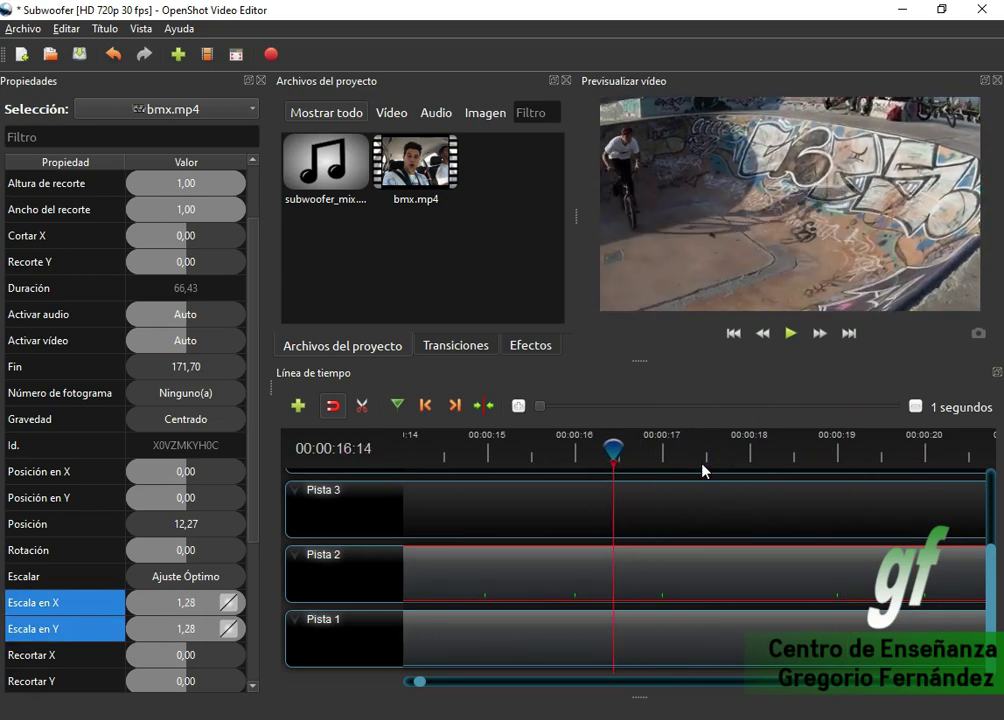
{"action": "key", "text": "Left"}
{"action": "key", "text": "Left"}
{"action": "key", "text": "Left"}
{"action": "key", "text": "Left"}
{"action": "key", "text": "Left"}
{"action": "key", "text": "Left"}
{"action": "key", "text": "Left"}
{"action": "key", "text": "Left"}
{"action": "key", "text": "Left"}
{"action": "key", "text": "Left"}
{"action": "key", "text": "Left"}
{"action": "key", "text": "Left"}
{"action": "key", "text": "Left"}
{"action": "key", "text": "Left"}
{"action": "key", "text": "Left"}
{"action": "key", "text": "Left"}
{"action": "key", "text": "Left"}
{"action": "key", "text": "Left"}
{"action": "key", "text": "Left"}
{"action": "key", "text": "Left"}
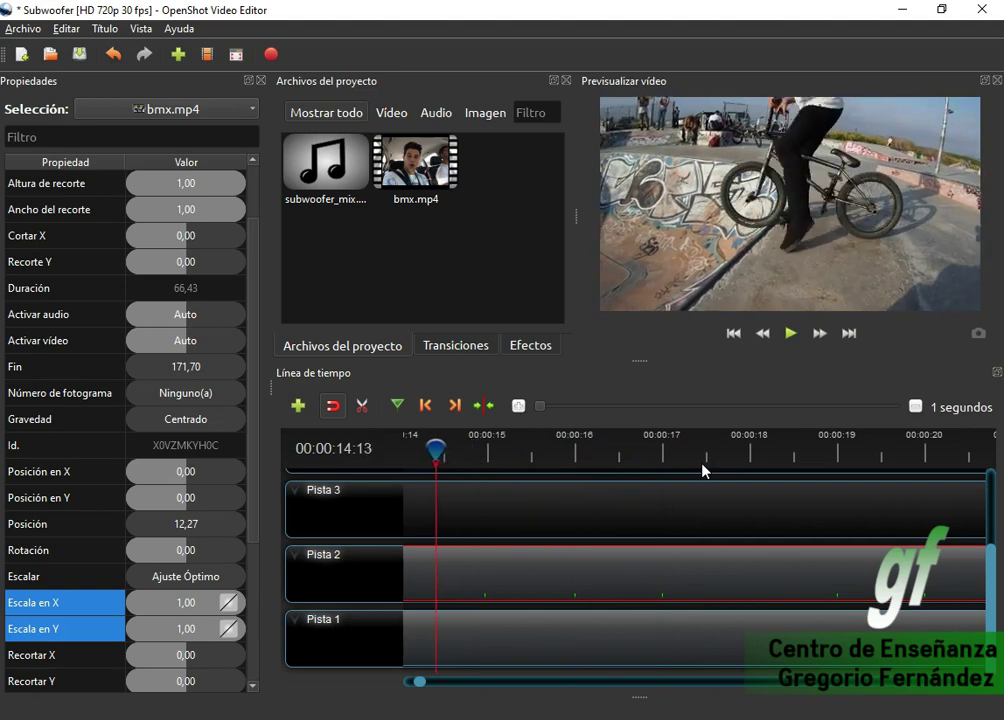
{"action": "key", "text": "Left"}
{"action": "key", "text": "Left"}
{"action": "key", "text": "Left"}
{"action": "key", "text": "Left"}
{"action": "key", "text": "Left"}
{"action": "key", "text": "Left"}
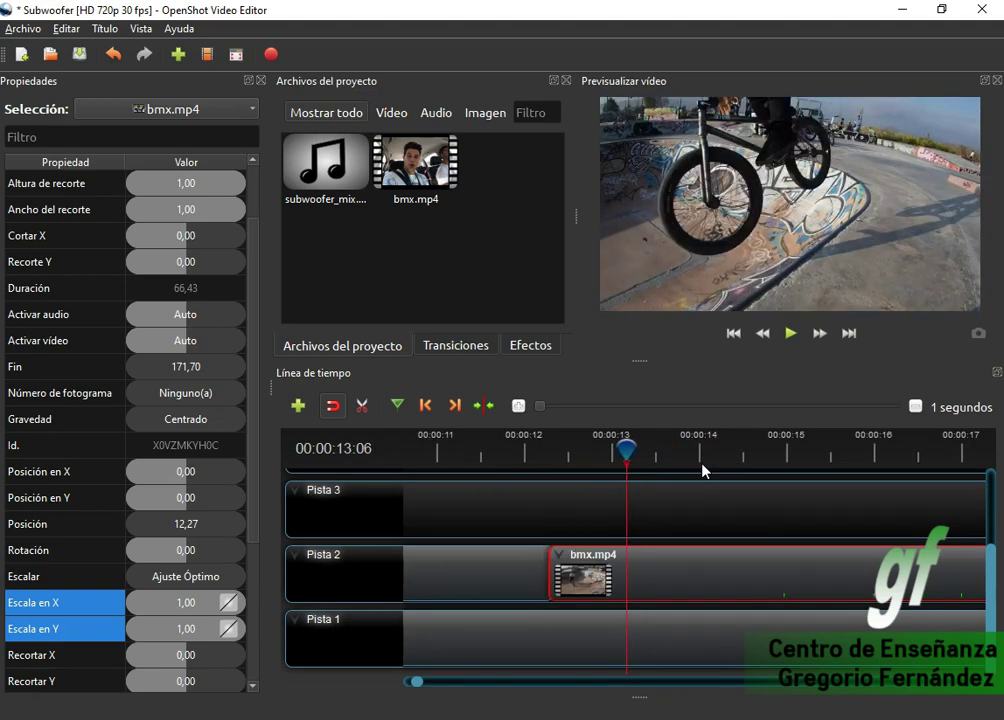
Set Escala en X and Escala en Y of the last bmx.mp4 clip to 3 at 00:00:16:01.
{"action": "key", "text": "Right"}
{"action": "key", "text": "Right"}
{"action": "key", "text": "Right"}
{"action": "key", "text": "Right"}
{"action": "key", "text": "Right"}
{"action": "key", "text": "Right"}
{"action": "key", "text": "Right"}
{"action": "key", "text": "Right"}
{"action": "key", "text": "Right"}
{"action": "key", "text": "Right"}
{"action": "key", "text": "Right"}
{"action": "key", "text": "Right"}
{"action": "key", "text": "Right"}
{"action": "key", "text": "Right"}
{"action": "key", "text": "Right"}
{"action": "key", "text": "Right"}
{"action": "key", "text": "Right"}
{"action": "key", "text": "Right"}
{"action": "key", "text": "Right"}
{"action": "key", "text": "Right"}
{"action": "key", "text": "Right"}
{"action": "key", "text": "Right"}
{"action": "key", "text": "Right"}
{"action": "key", "text": "Right"}
{"action": "key", "text": "Right"}
{"action": "key", "text": "Right"}
{"action": "key", "text": "Right"}
{"action": "key", "text": "Right"}
{"action": "key", "text": "Right"}
{"action": "key", "text": "Right"}
{"action": "key", "text": "Right"}
{"action": "key", "text": "Right"}
{"action": "key", "text": "Right"}
{"action": "key", "text": "Right"}
{"action": "key", "text": "Right"}
{"action": "key", "text": "Right"}
{"action": "key", "text": "Right"}
{"action": "key", "text": "Right"}
{"action": "key", "text": "Right"}
{"action": "key", "text": "Right"}
{"action": "key", "text": "Right"}
{"action": "key", "text": "Right"}
{"action": "key", "text": "Right"}
{"action": "key", "text": "Right"}
{"action": "key", "text": "Right"}
{"action": "key", "text": "Right"}
{"action": "key", "text": "Right"}
{"action": "key", "text": "Right"}
{"action": "key", "text": "Right"}
{"action": "key", "text": "Right"}
{"action": "key", "text": "Right"}
{"action": "key", "text": "Right"}
{"action": "key", "text": "Right"}
{"action": "key", "text": "Right"}
{"action": "key", "text": "Right"}
{"action": "key", "text": "Right"}
{"action": "key", "text": "Right"}
{"action": "key", "text": "Right"}
{"action": "key", "text": "Right"}
{"action": "key", "text": "Right"}
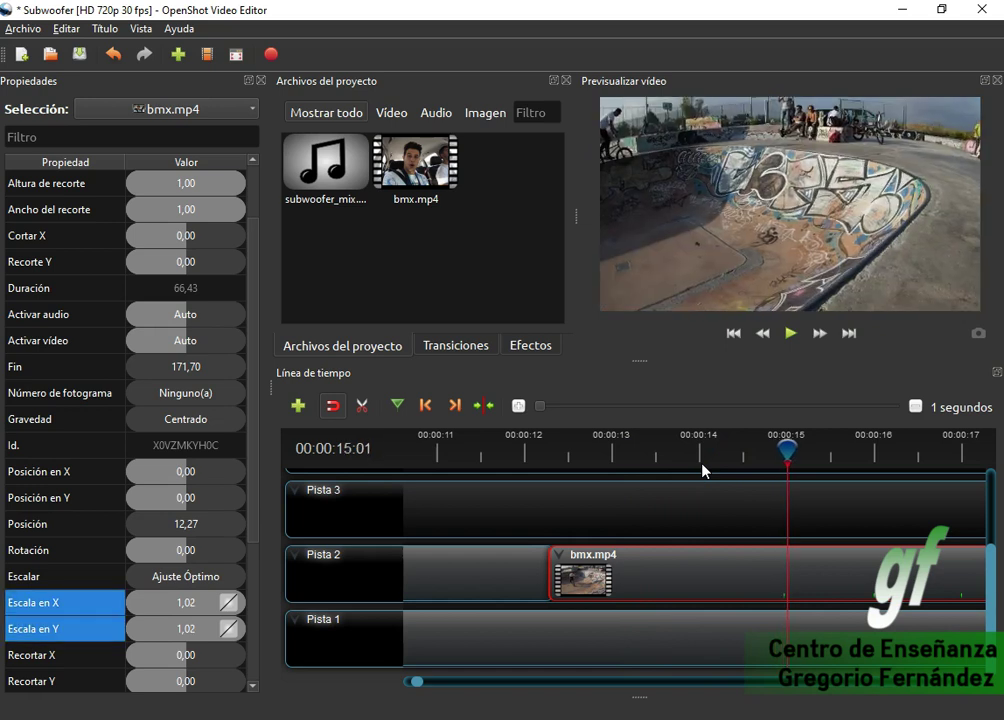
{"action": "key", "text": "Right"}
{"action": "key", "text": "Right"}
{"action": "key", "text": "Right"}
{"action": "key", "text": "Right"}
{"action": "key", "text": "Right"}
{"action": "key", "text": "Right"}
{"action": "key", "text": "Right"}
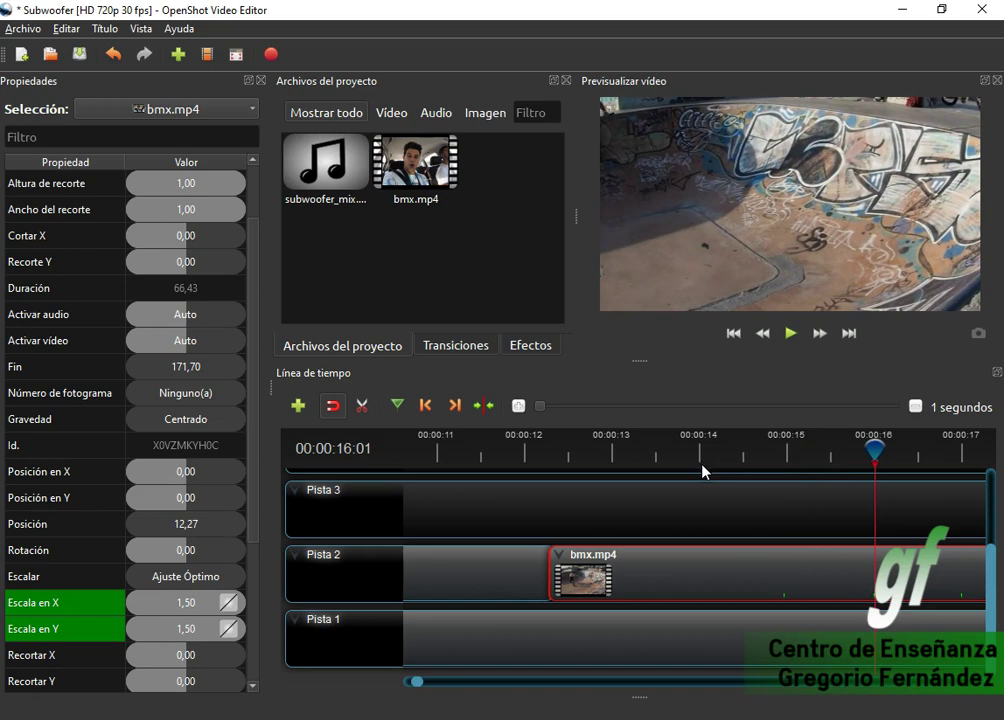
{"action": "double_click", "coordinate": [188, 602]}
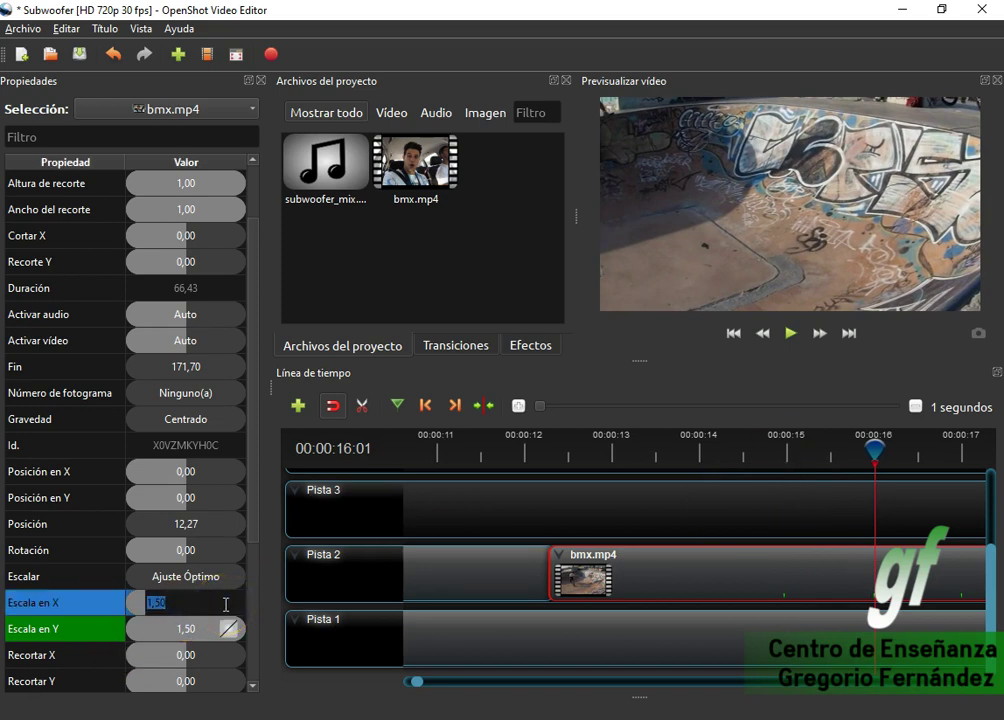
{"action": "key", "text": "Return"}
{"action": "double_click", "coordinate": [208, 628]}
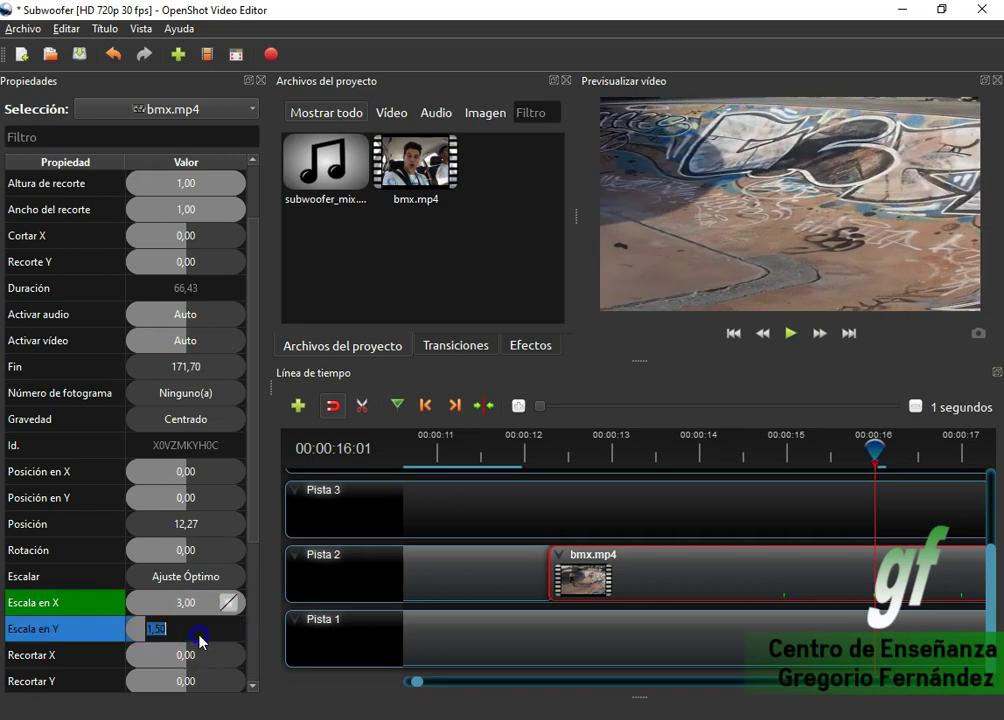
{"action": "key", "text": "Return"}
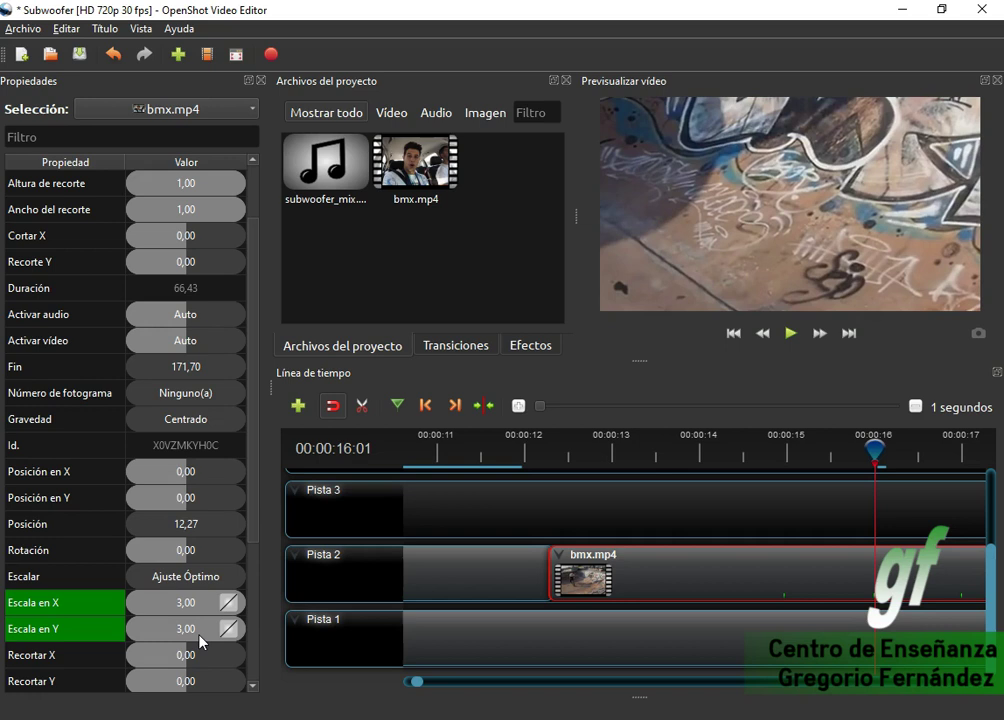
Set Escala en X and Escala en Y of the last bmx.mp4 clip to 3 at 00:00:20:01.
{"action": "key", "text": "space"}
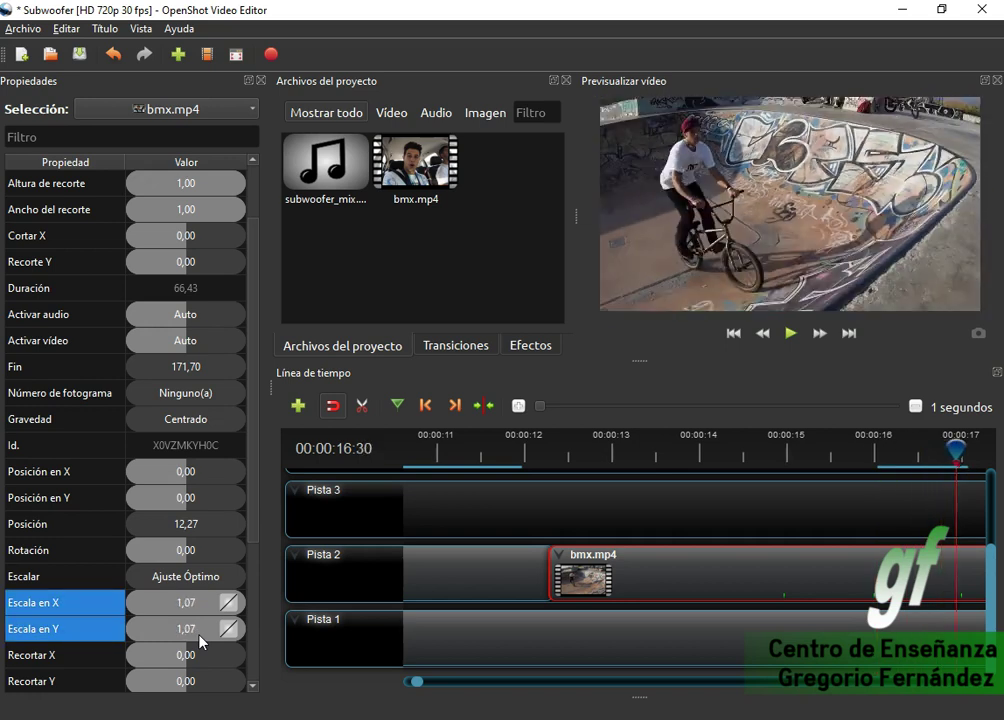
{"action": "key", "text": "Left"}
{"action": "key", "text": "Left"}
{"action": "key", "text": "Left"}
{"action": "key", "text": "Left"}
{"action": "key", "text": "Left"}
{"action": "key", "text": "Left"}
{"action": "key", "text": "Left"}
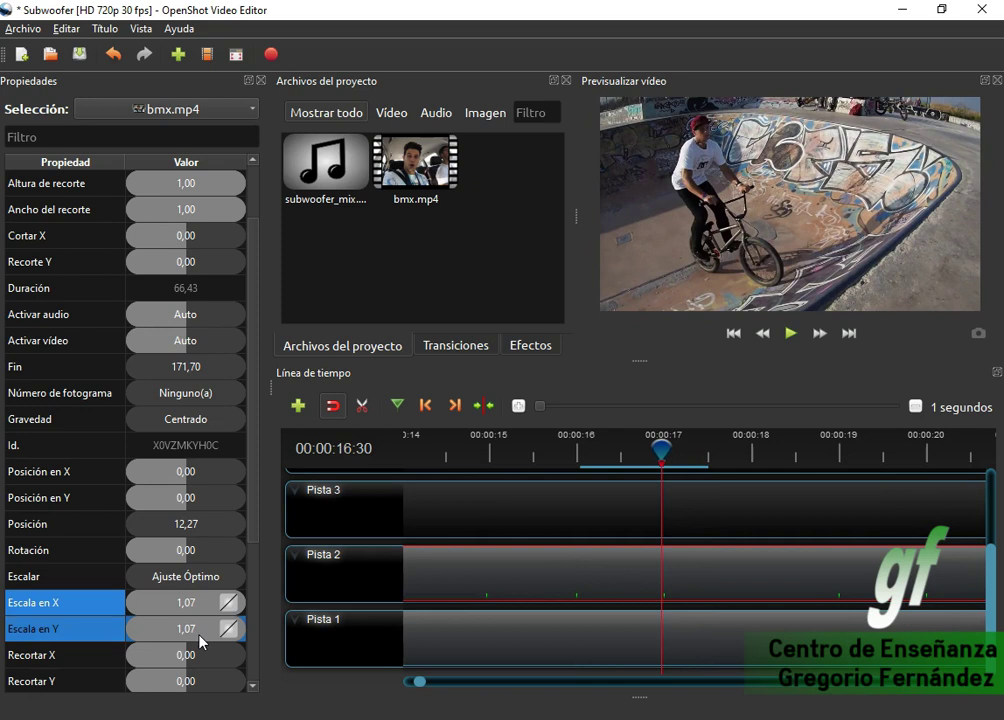
{"action": "key", "text": "space"}
{"action": "key", "text": "space"}
{"action": "key", "text": "Right"}
{"action": "key", "text": "Right"}
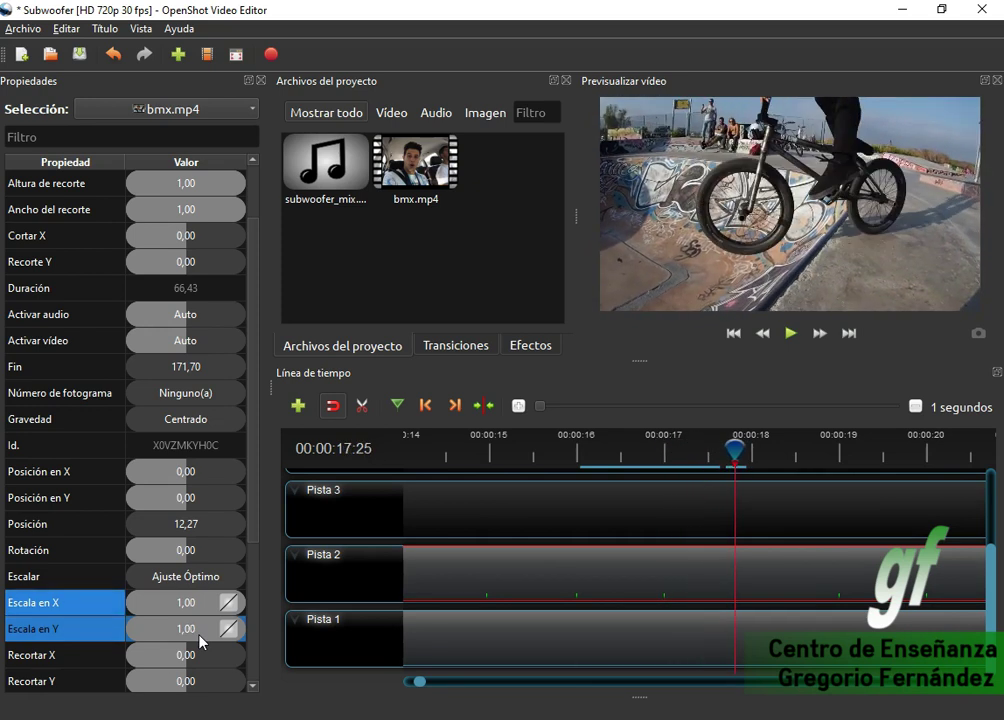
{"action": "key", "text": "space"}
{"action": "key", "text": "space"}
{"action": "key", "text": "Right"}
{"action": "key", "text": "Right"}
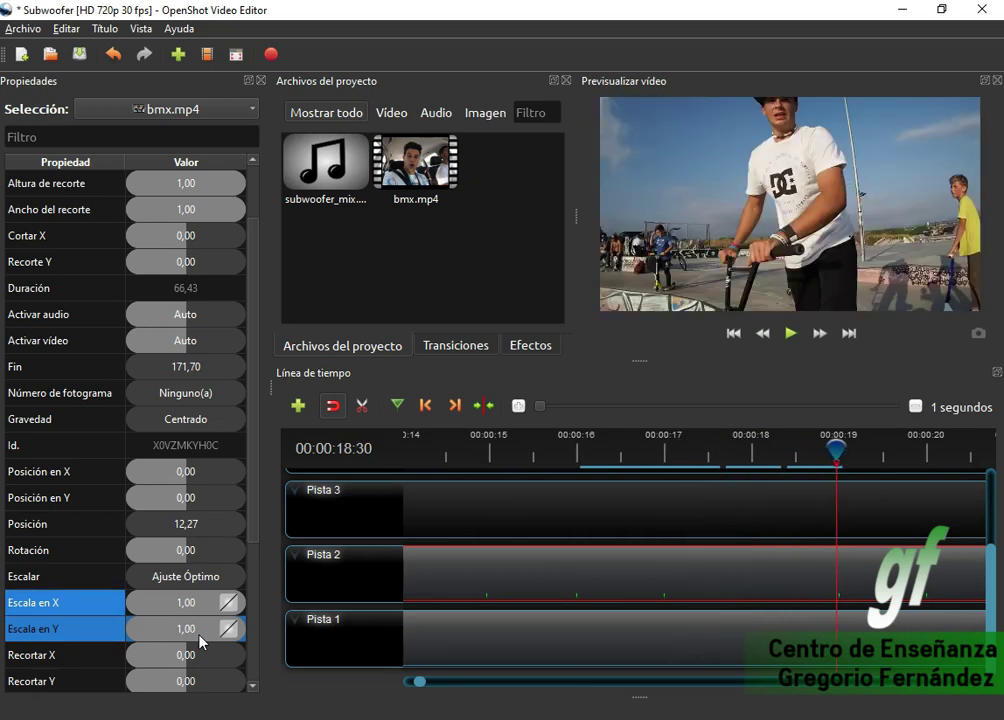
{"action": "key", "text": "Right"}
{"action": "key", "text": "Left"}
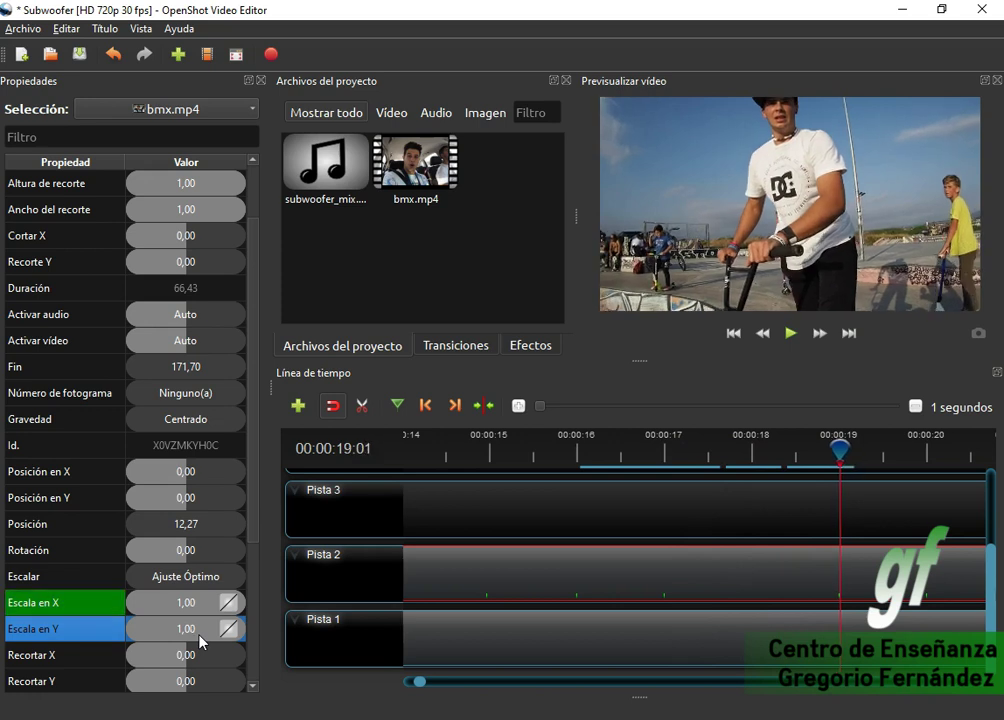
{"action": "key", "text": "space"}
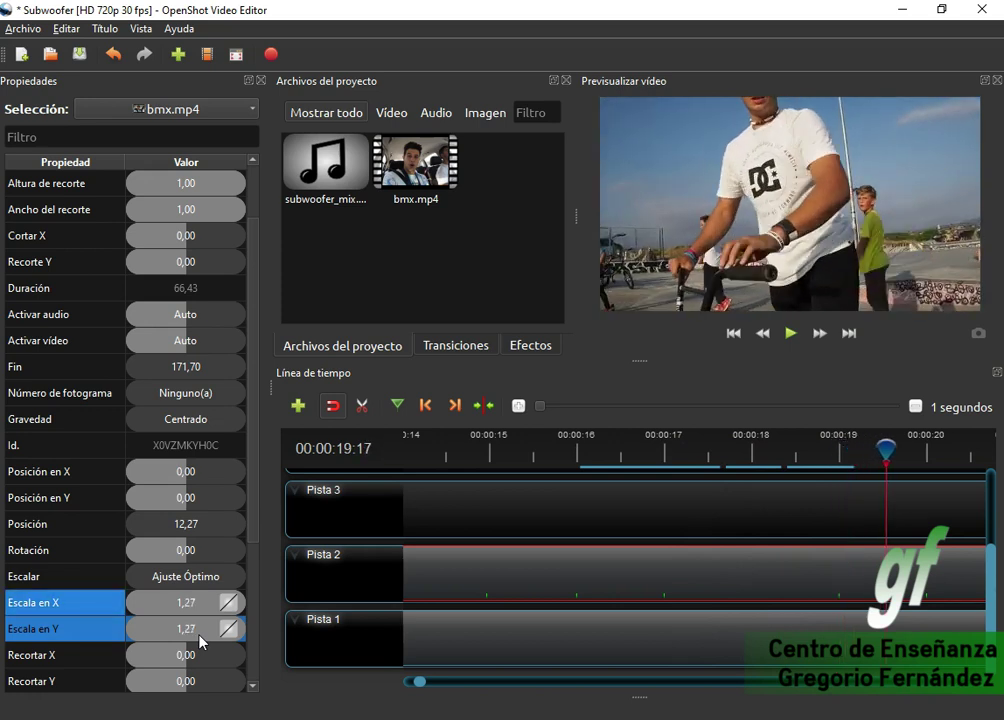
{"action": "key", "text": "space"}
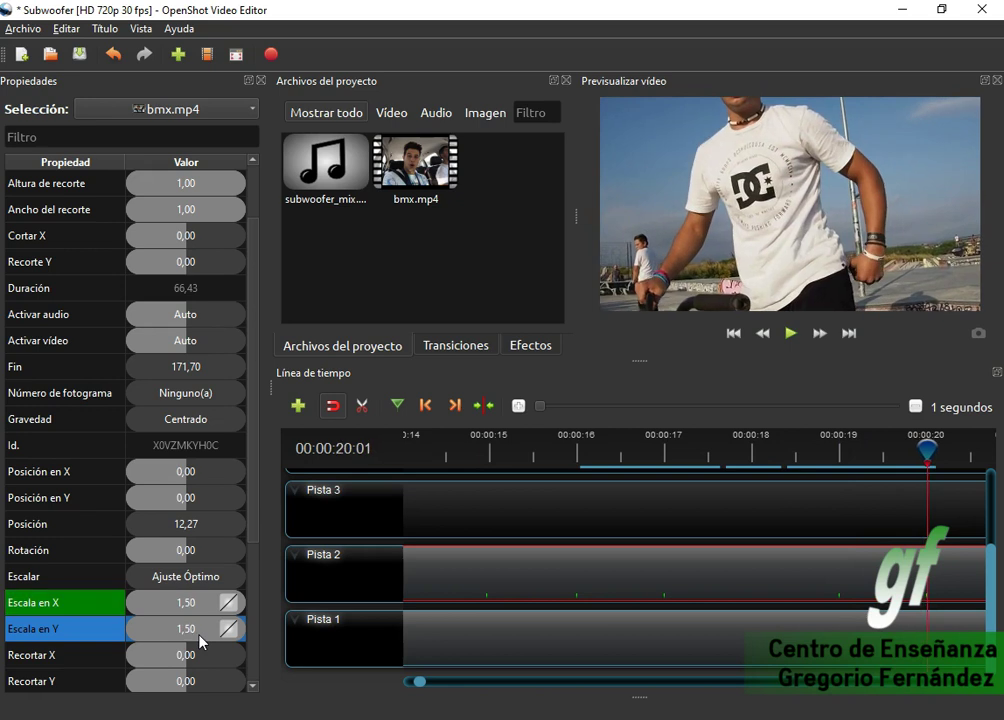
{"action": "double_click", "coordinate": [206, 601]}
{"action": "type", "text": "3"}
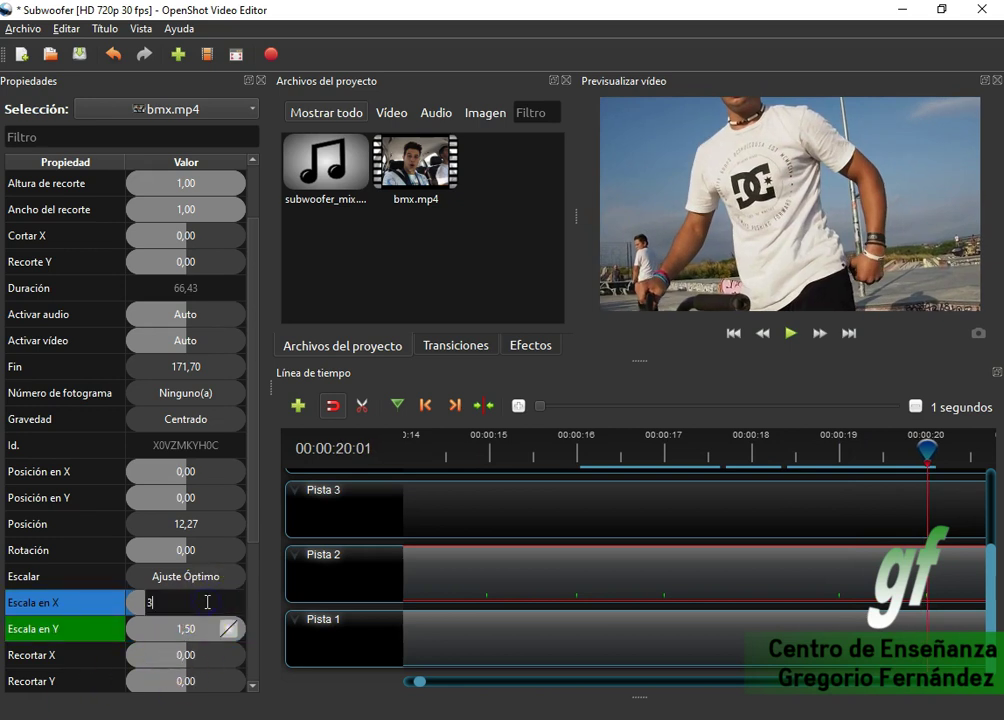
{"action": "key", "text": "Return"}
{"action": "double_click", "coordinate": [205, 624]}
{"action": "type", "text": "3"}
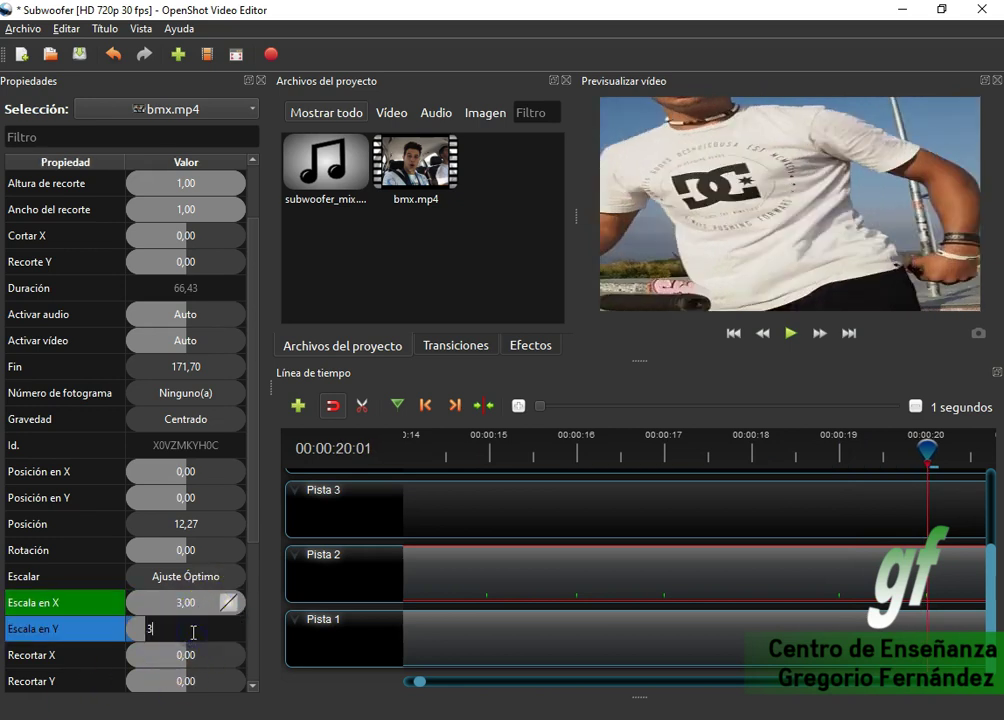
{"action": "key", "text": "Return"}
Play the last bmx.mp4 clip's zooms from 00:00:12:01 through the final keyframe to check their rhythm, and save the project.
{"action": "key", "text": "space"}
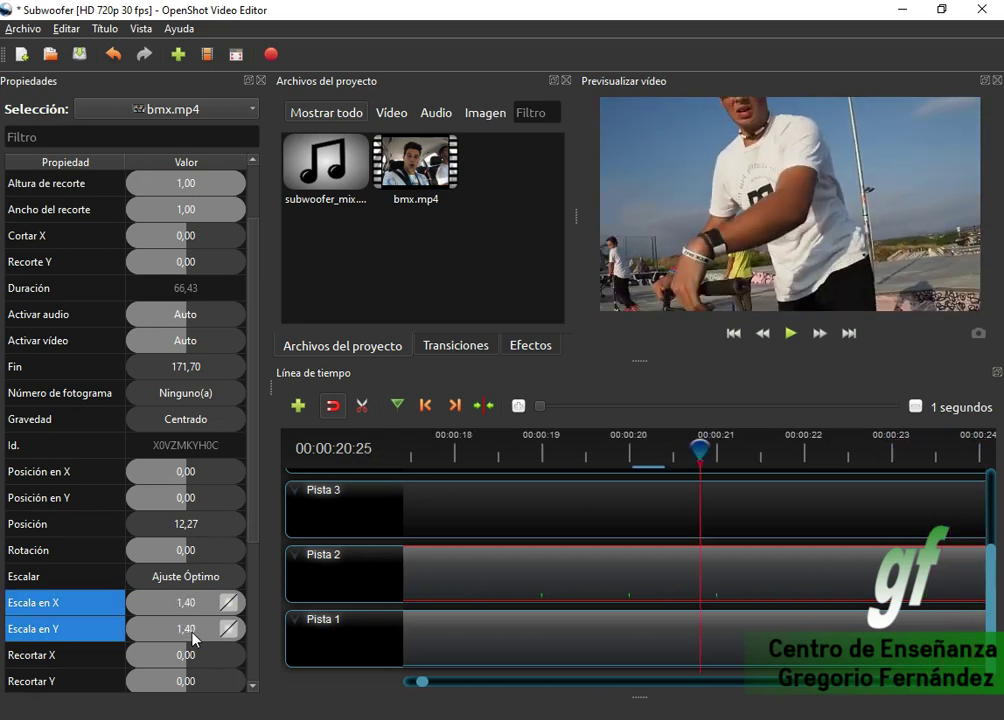
{"action": "key", "text": "space"}
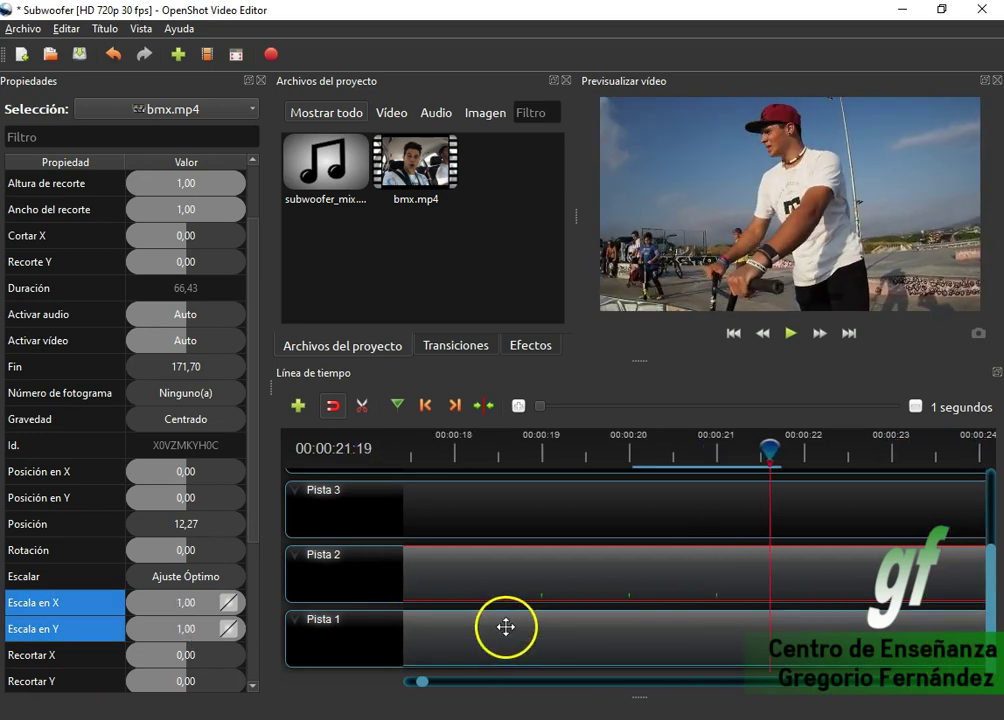
{"action": "scroll", "coordinate": [478, 610], "scroll_direction": "down", "scroll_amount": 4}
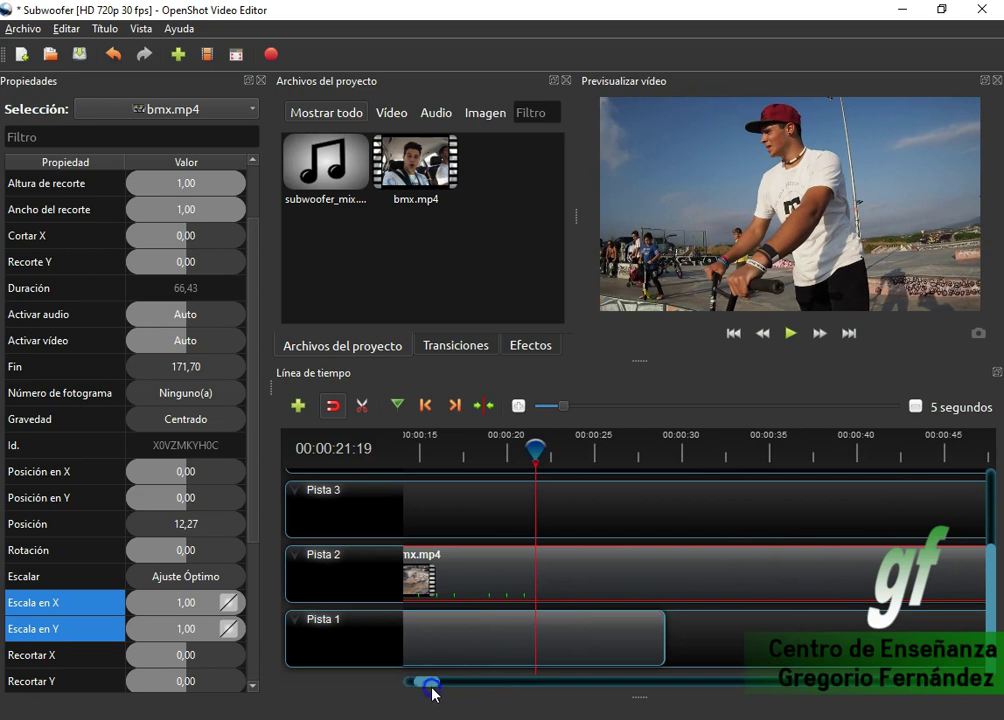
{"action": "left_click_drag", "start_coordinate": [427, 690], "coordinate": [417, 692]}
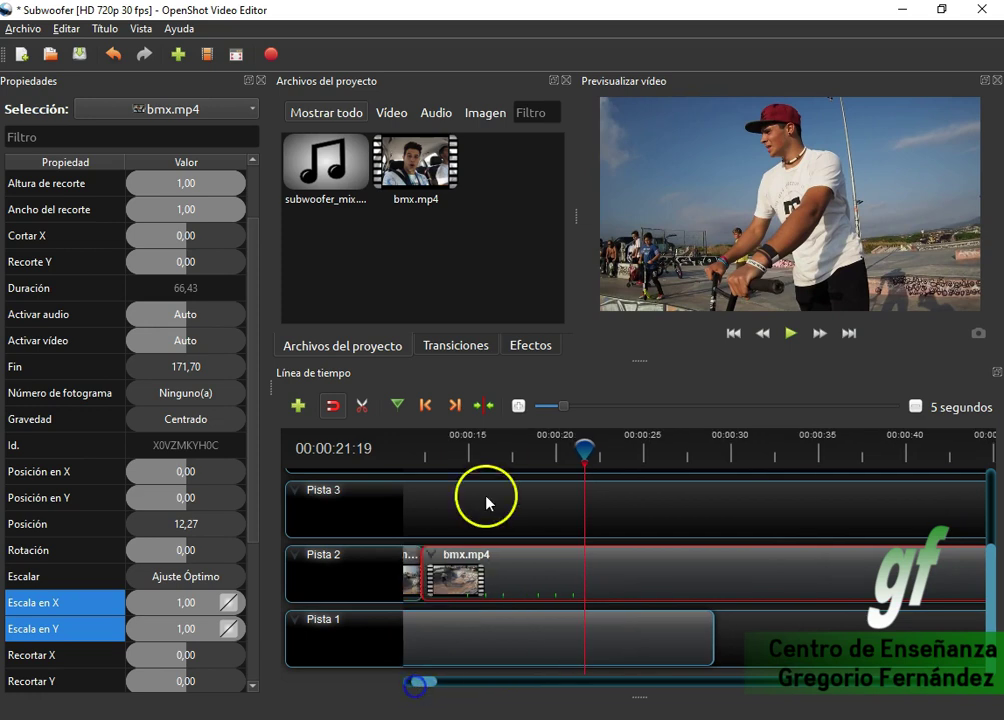
{"action": "left_click", "coordinate": [417, 457]}
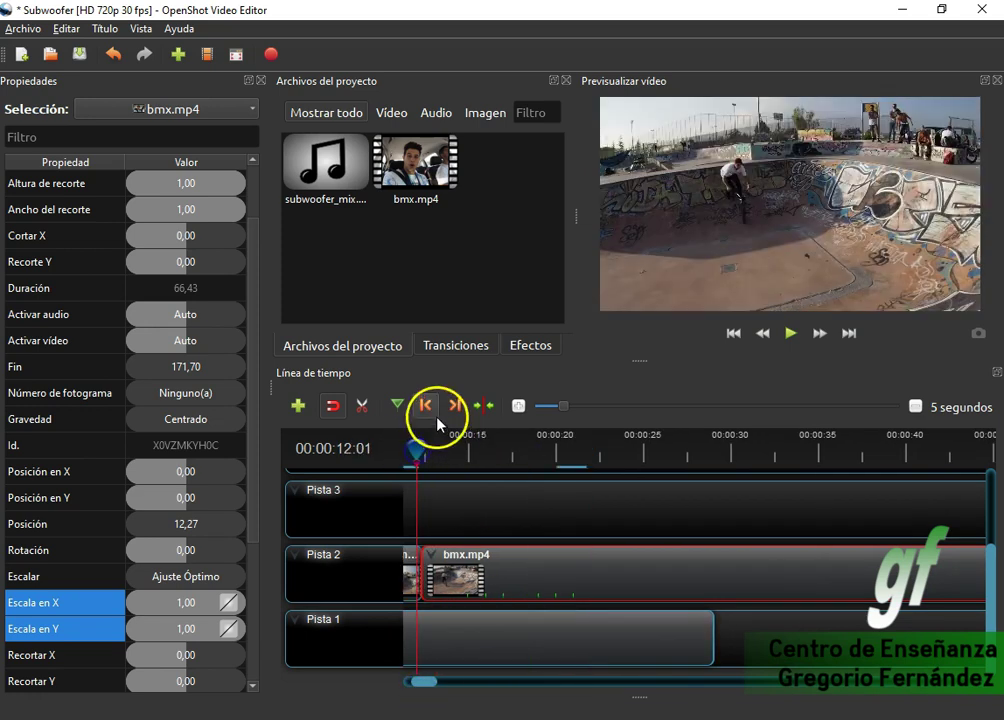
{"action": "left_click", "coordinate": [790, 333]}
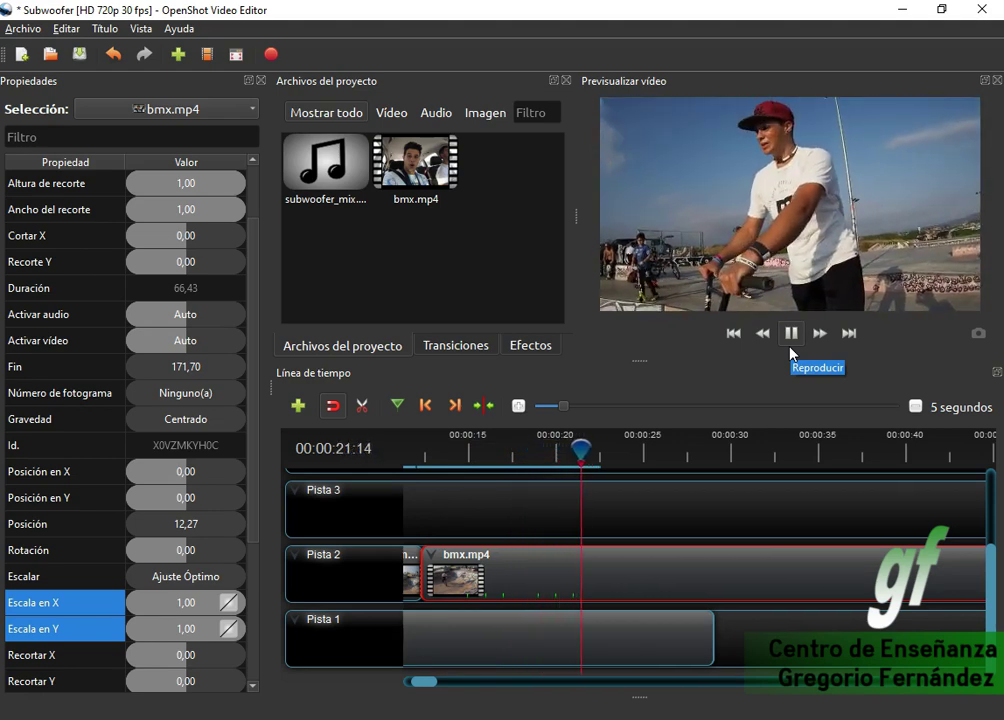
{"action": "left_click", "coordinate": [790, 338]}
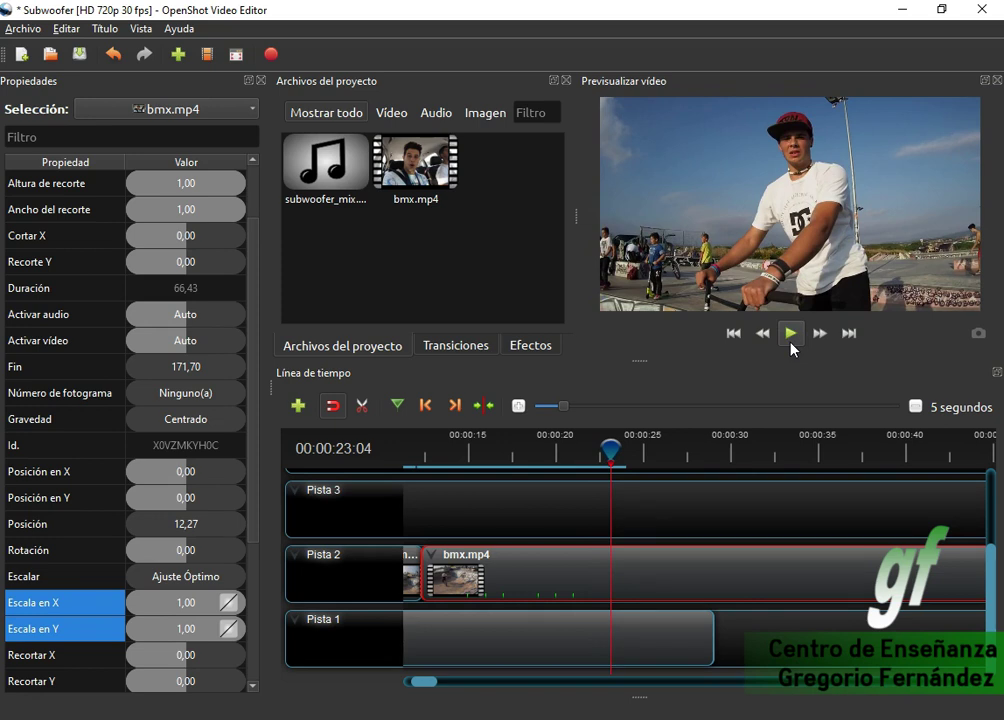
{"action": "key", "text": "ctrl+s"}
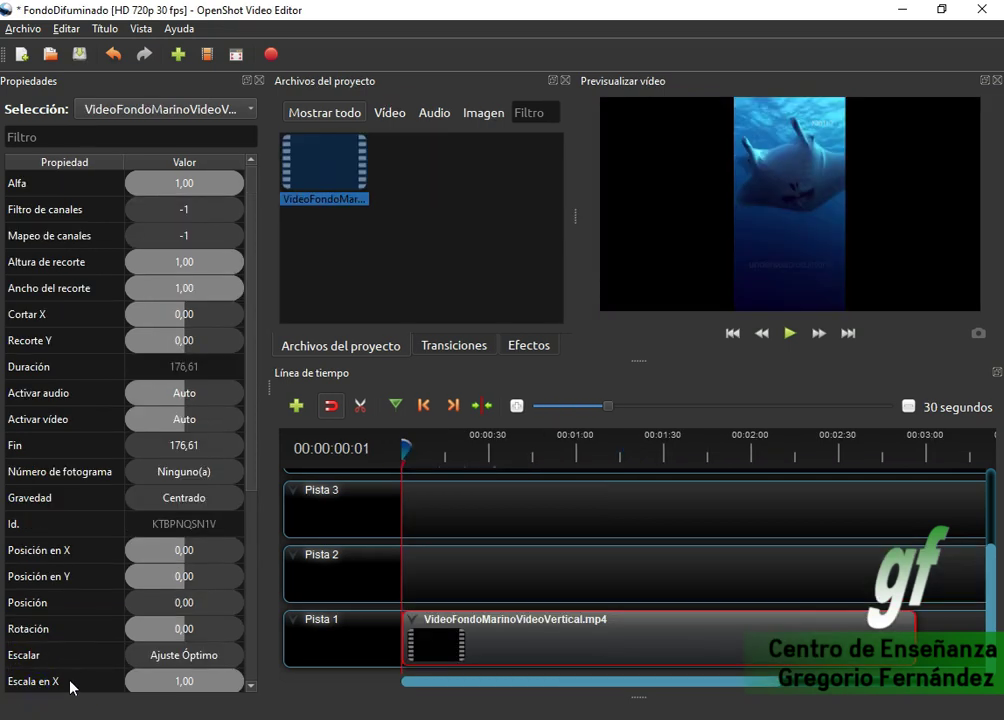
Save the FondoDifuminado project.
{"action": "key", "text": "ctrl+s"}
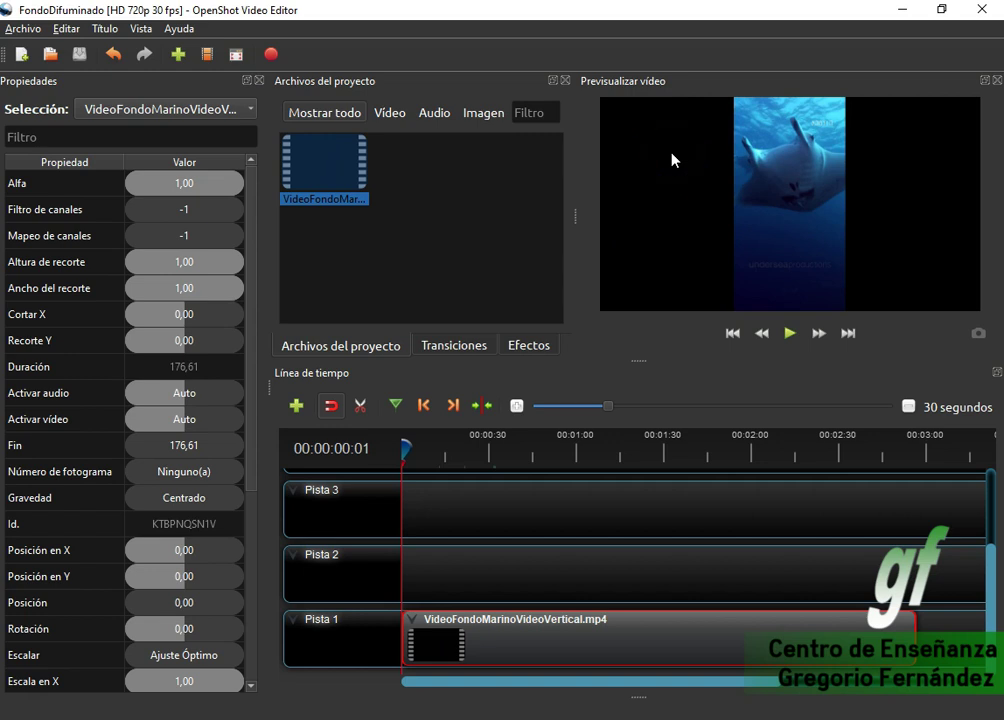
{"action": "mouse_move", "coordinate": [672, 160]}
{"action": "left_mouse_down"}
{"action": "mouse_move", "coordinate": [769, 291]}
{"action": "mouse_move", "coordinate": [686, 287]}
{"action": "mouse_move", "coordinate": [652, 271]}
{"action": "mouse_move", "coordinate": [676, 276]}
{"action": "mouse_move", "coordinate": [614, 231]}
{"action": "left_mouse_up"}
{"action": "left_click", "coordinate": [197, 645]}
{"action": "right_click", "coordinate": [531, 645]}
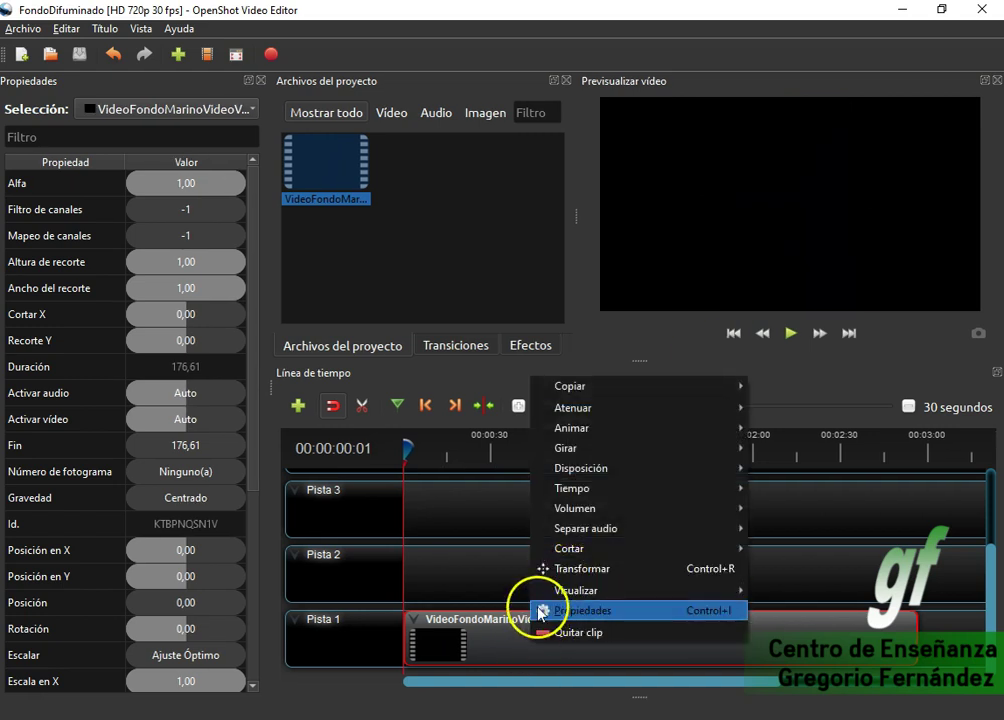
{"action": "left_click", "coordinate": [495, 667]}
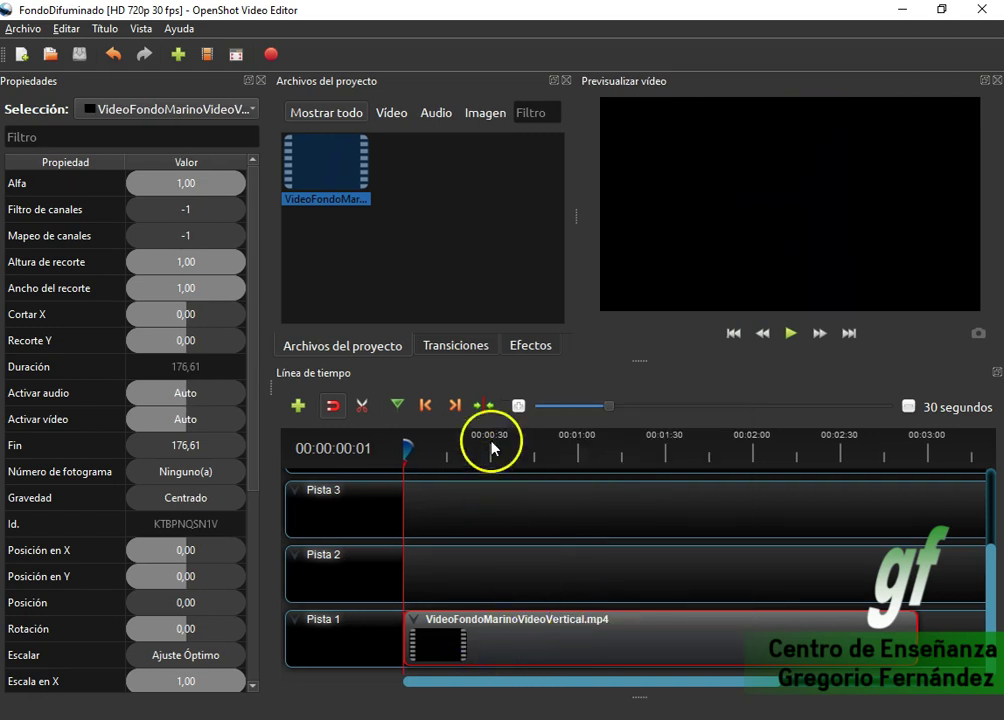
{"action": "left_click", "coordinate": [454, 405]}
{"action": "left_click", "coordinate": [425, 405]}
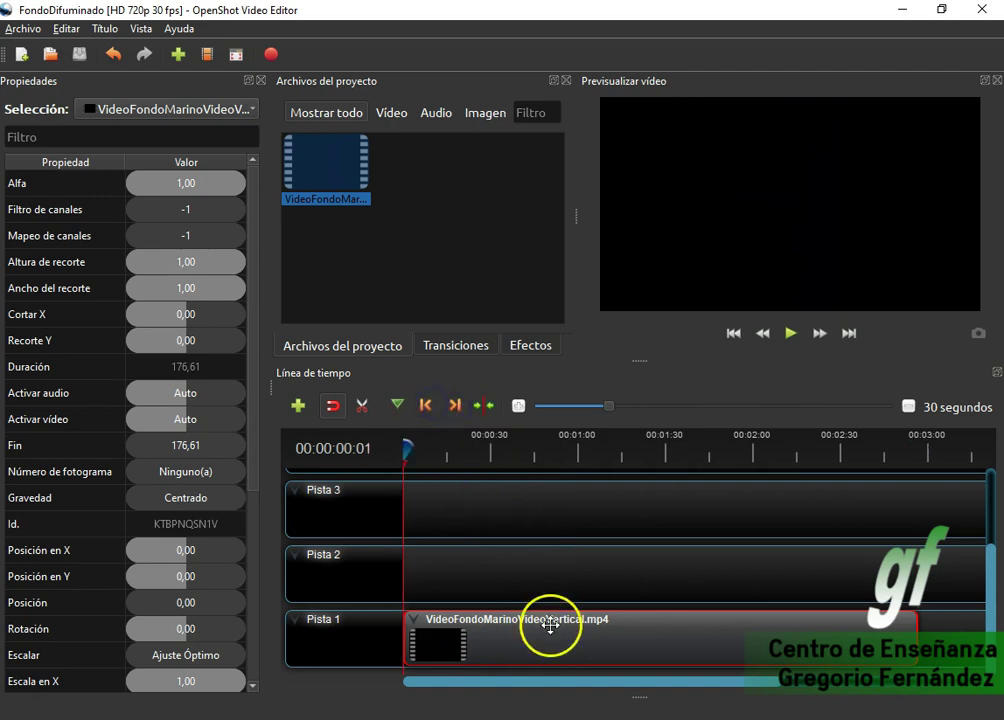
{"action": "left_click", "coordinate": [454, 405]}
{"action": "left_click", "coordinate": [425, 405]}
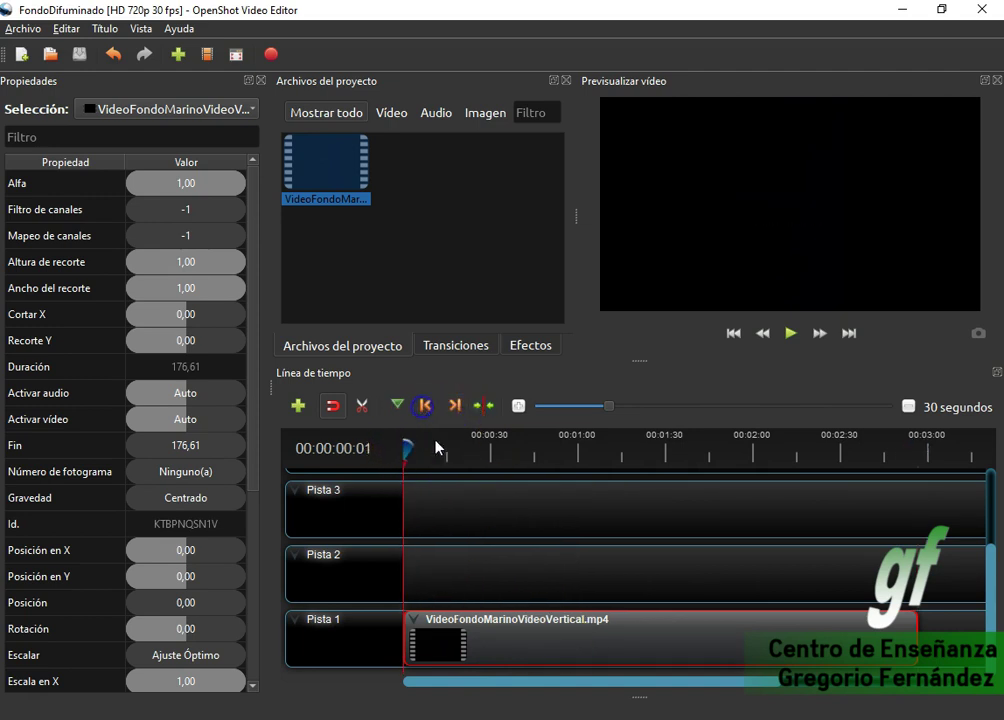
Stretch the VideoFondoMarinoVideoVertical.mp4 clip horizontally with Transformar to fill the frame, Escala en X about 3,42, and play a few seconds of it.
{"action": "right_click", "coordinate": [540, 643]}
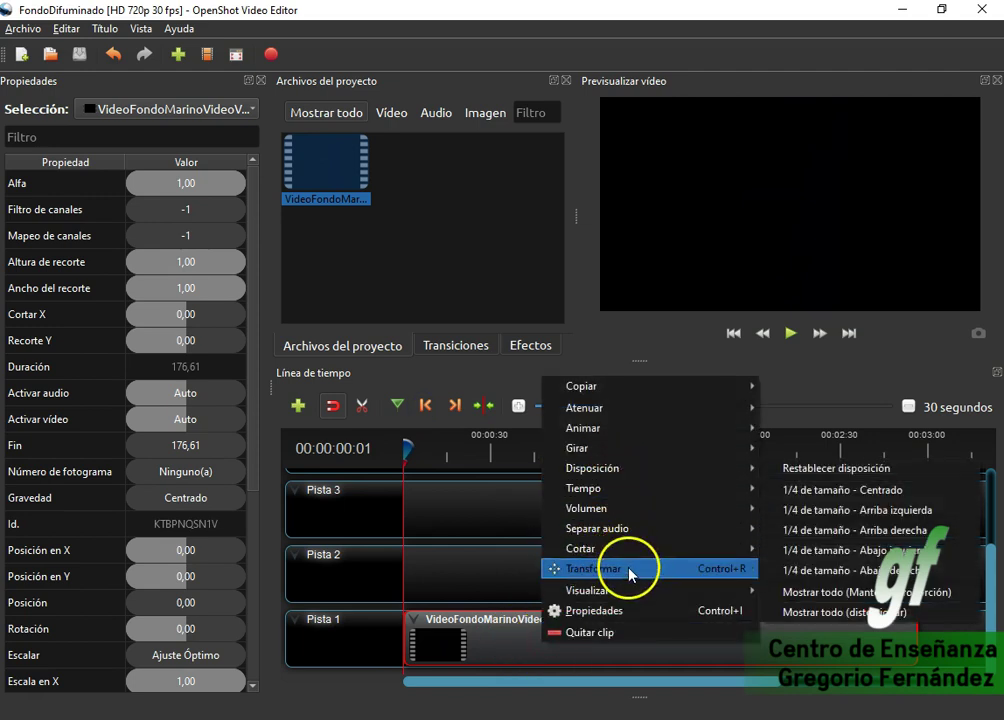
{"action": "left_click", "coordinate": [632, 568]}
{"action": "left_click_drag", "start_coordinate": [737, 206], "coordinate": [275, 237]}
{"action": "left_click_drag", "start_coordinate": [640, 206], "coordinate": [183, 238]}
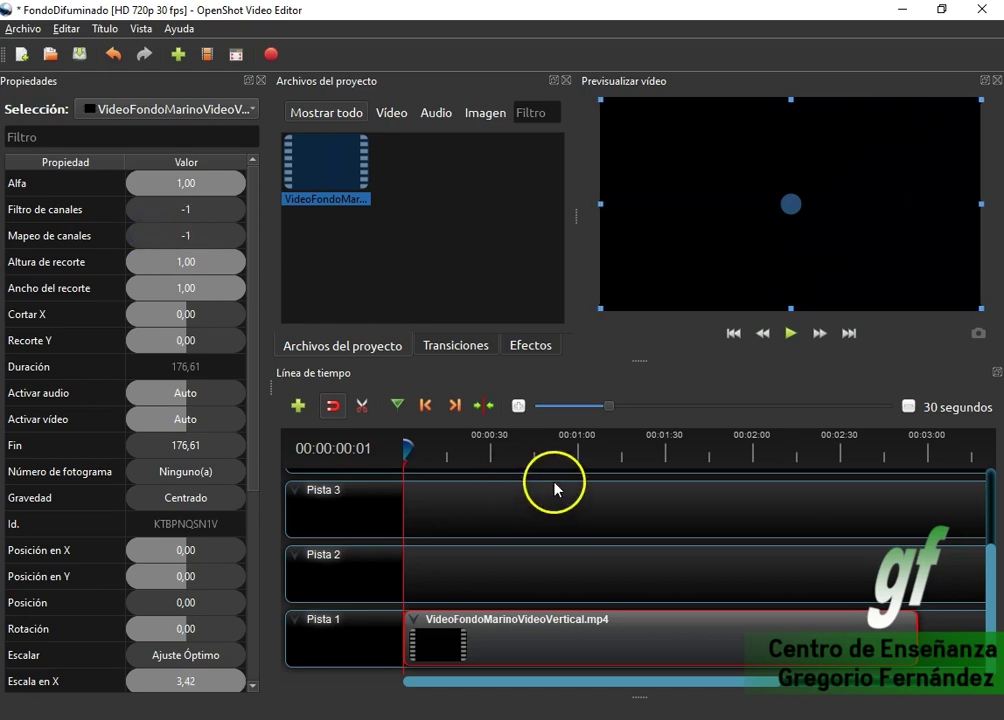
{"action": "left_click", "coordinate": [790, 333]}
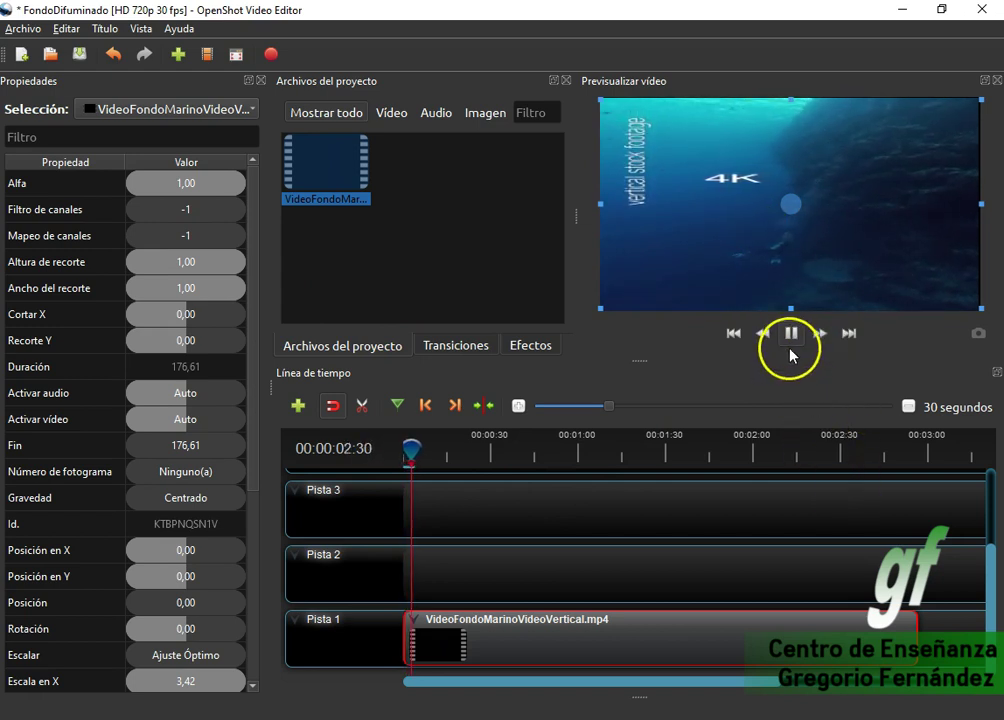
{"action": "left_click", "coordinate": [791, 333]}
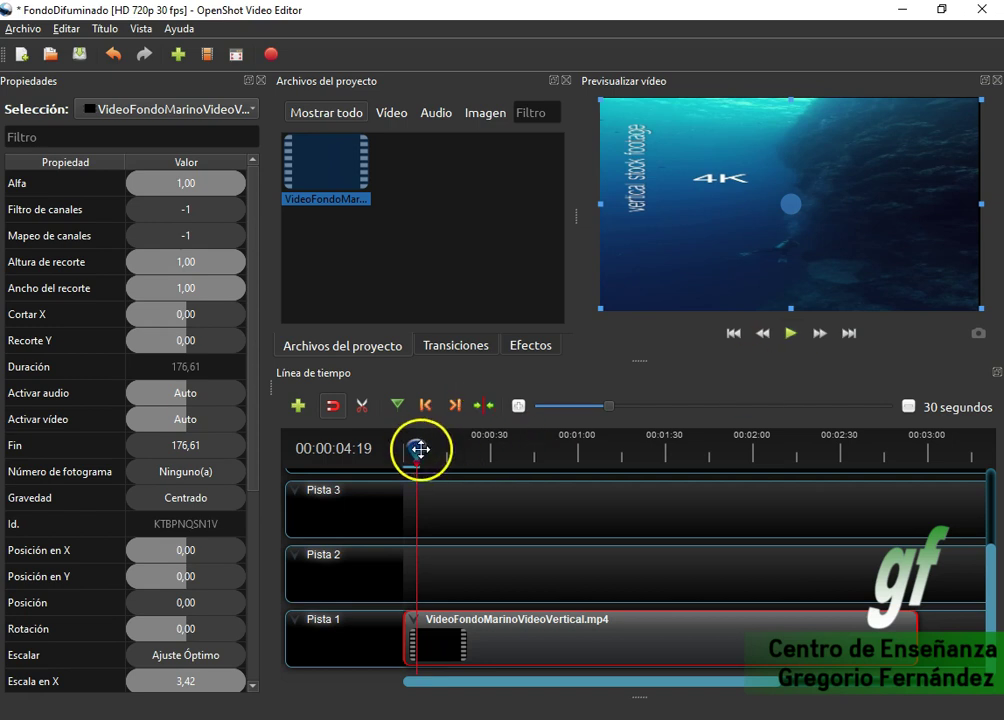
{"action": "left_click_drag", "start_coordinate": [417, 448], "coordinate": [372, 440]}
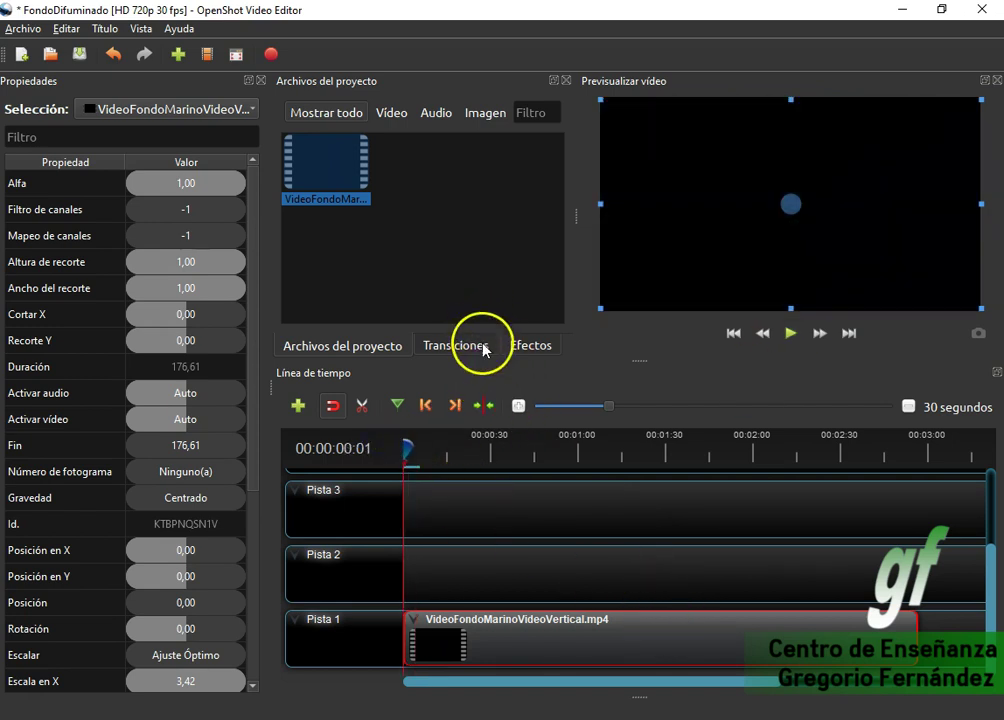
Apply the Difuminar effect to the VideoFondoMarinoVideoVertical.mp4 clip on Pista 1 and open the effect's properties.
{"action": "left_click", "coordinate": [522, 346]}
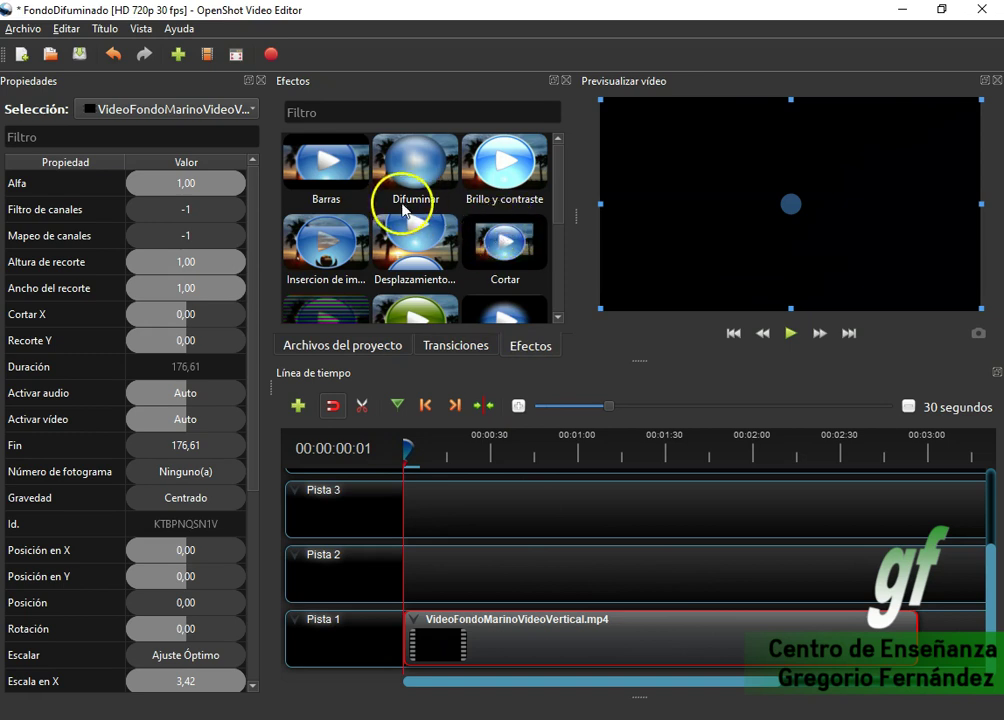
{"action": "left_click_drag", "start_coordinate": [412, 173], "coordinate": [520, 642]}
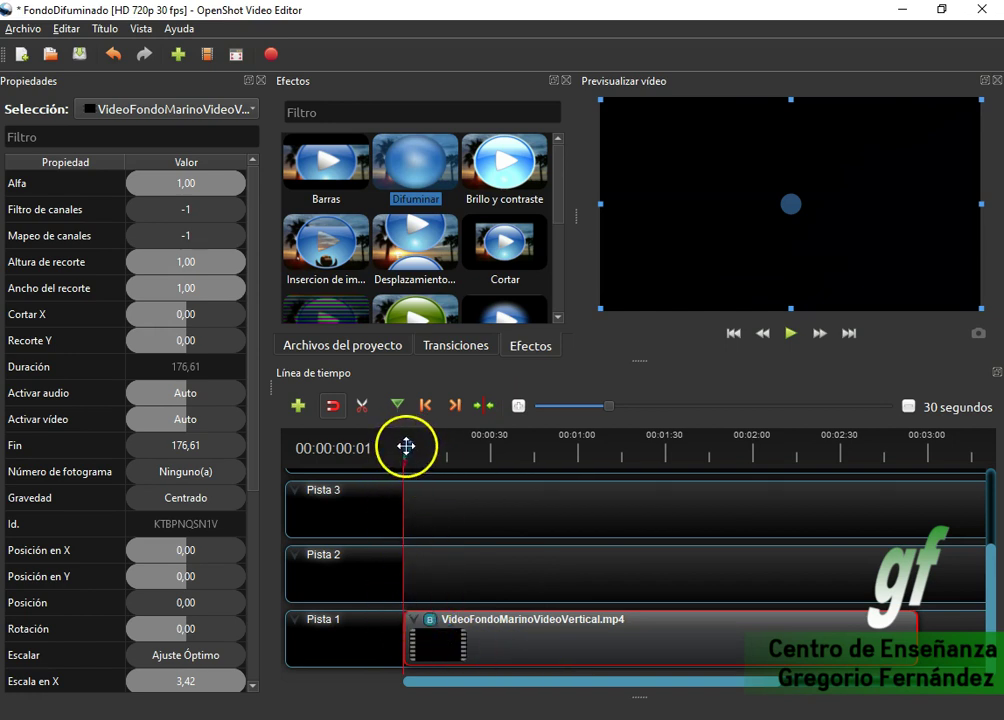
{"action": "left_click", "coordinate": [428, 621]}
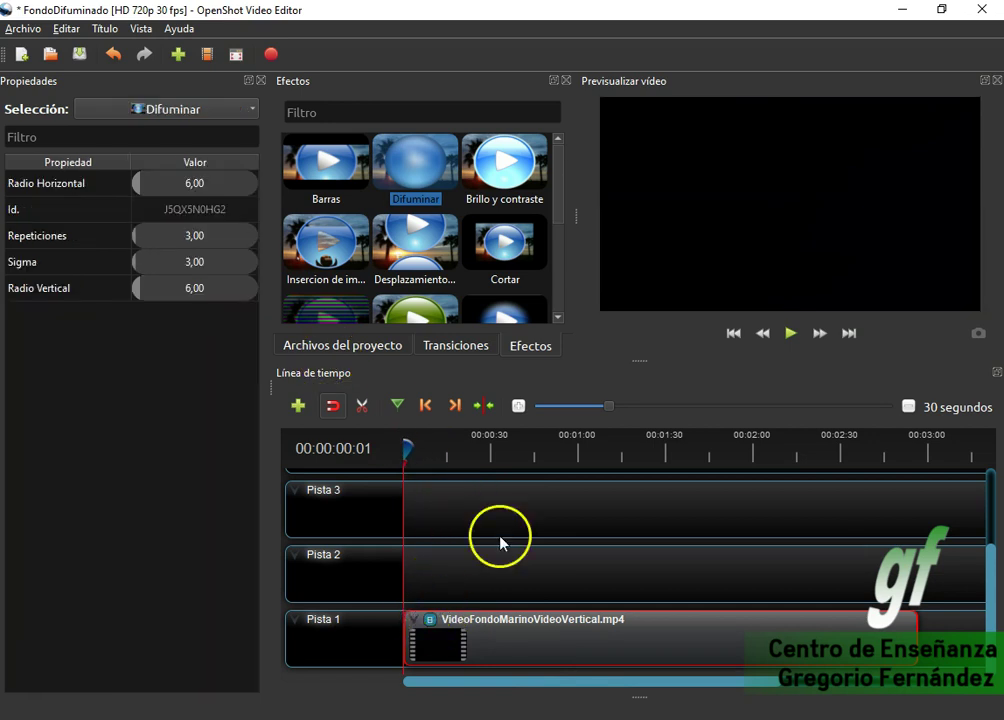
Play a few seconds of the blurred VideoFondoMarinoVideoVertical.mp4 clip on Pista 1 to check the Difuminar effect.
{"action": "left_click", "coordinate": [794, 338]}
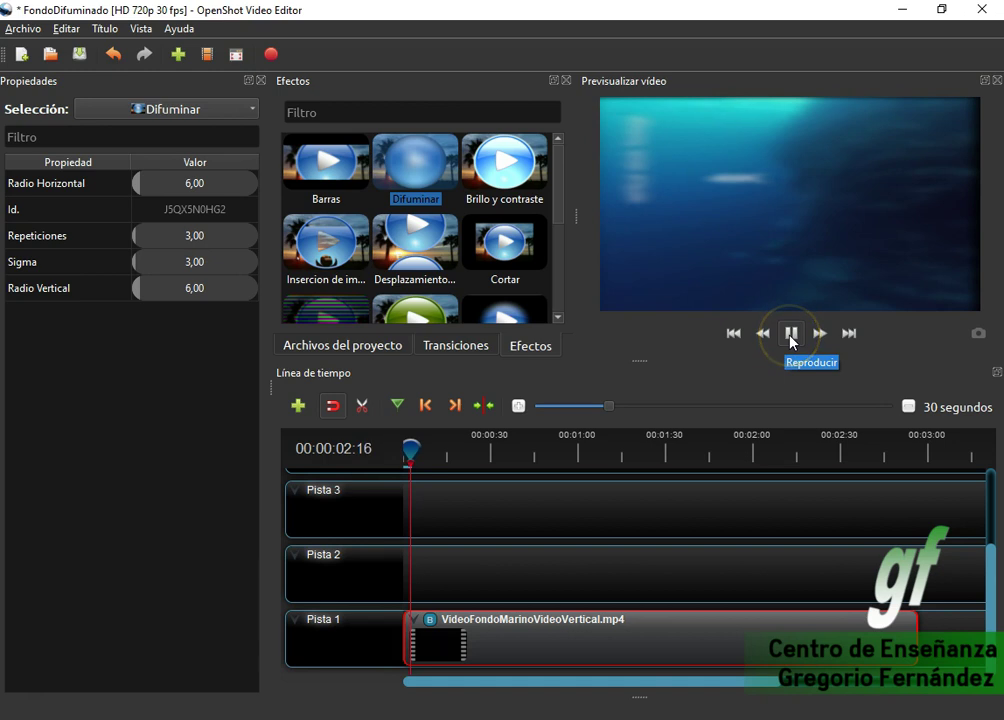
{"action": "left_click", "coordinate": [792, 336]}
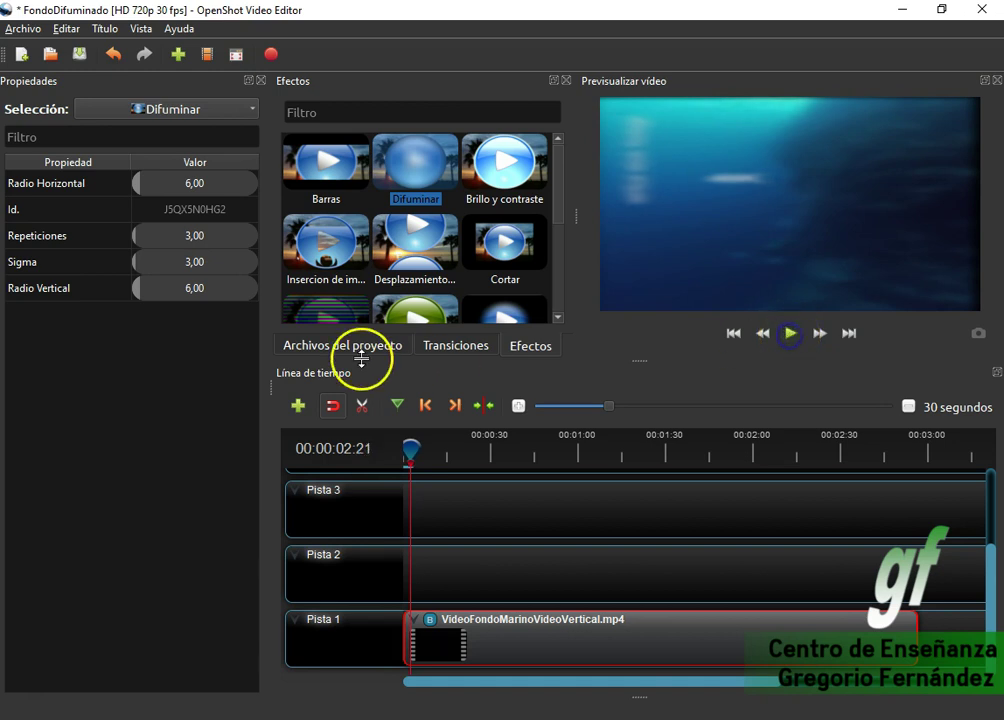
{"action": "double_click", "coordinate": [210, 184]}
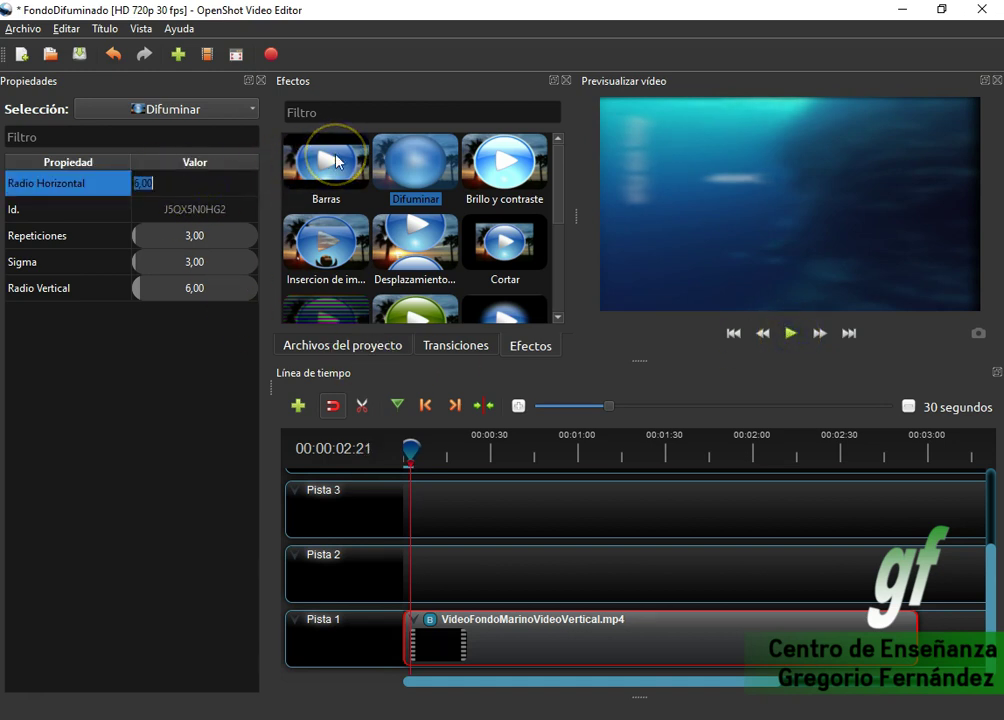
{"action": "key", "text": "Return"}
{"action": "key", "text": "BackSpace"}
{"action": "key", "text": "BackSpace"}
{"action": "key", "text": "BackSpace"}
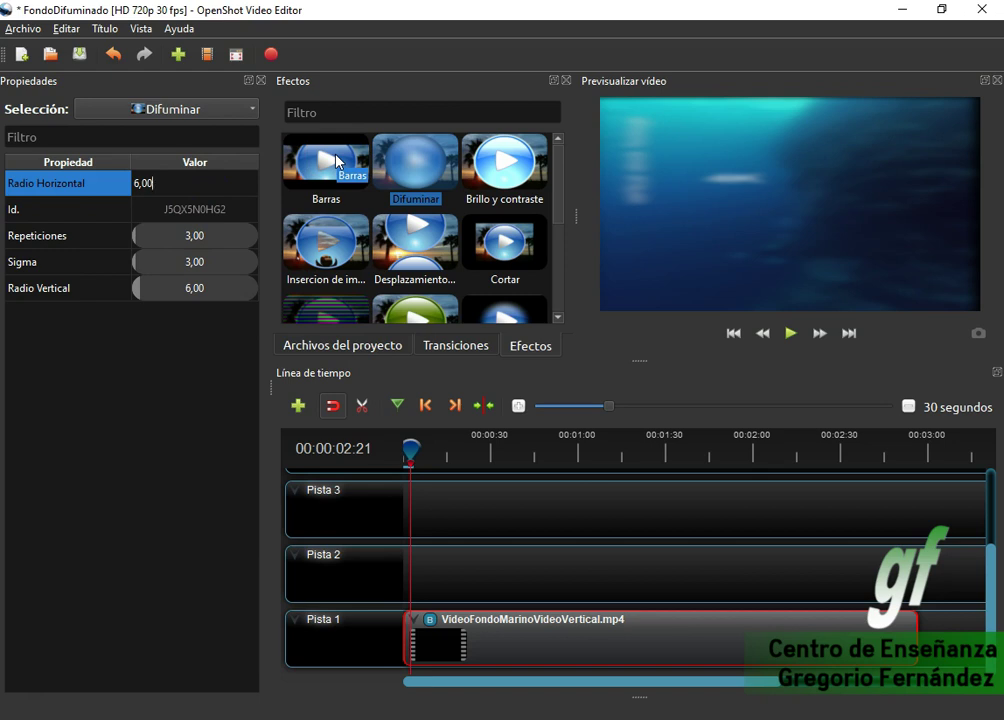
{"action": "left_click", "coordinate": [346, 166]}
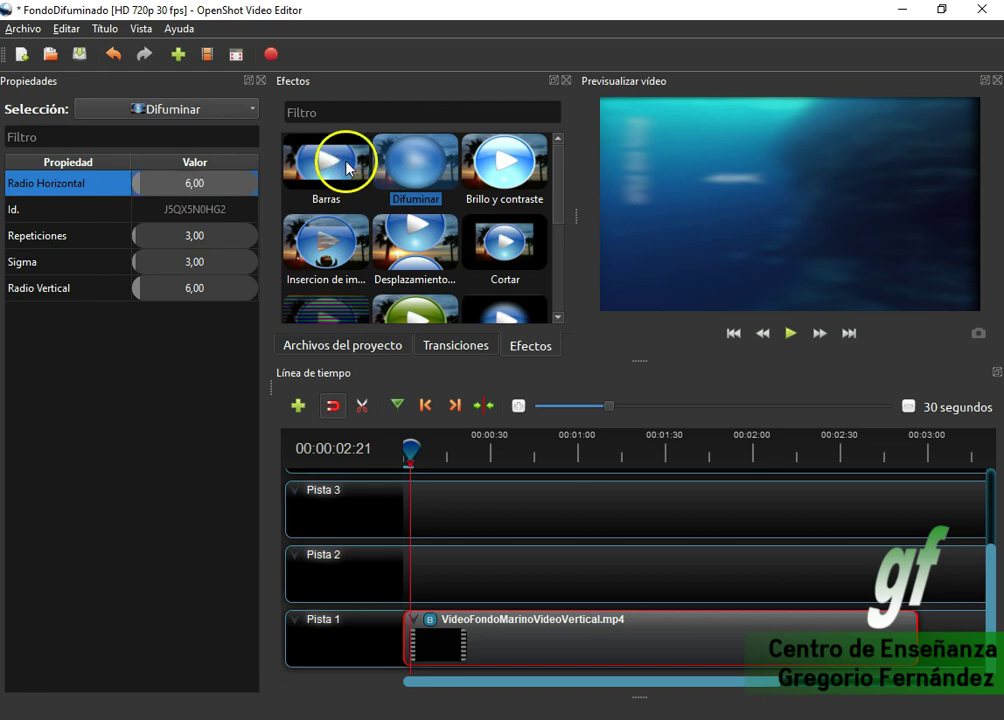
Set the Difuminar effect's Radio Horizontal to 10 at the start of the timeline and play the first seconds.
{"action": "left_click", "coordinate": [425, 405]}
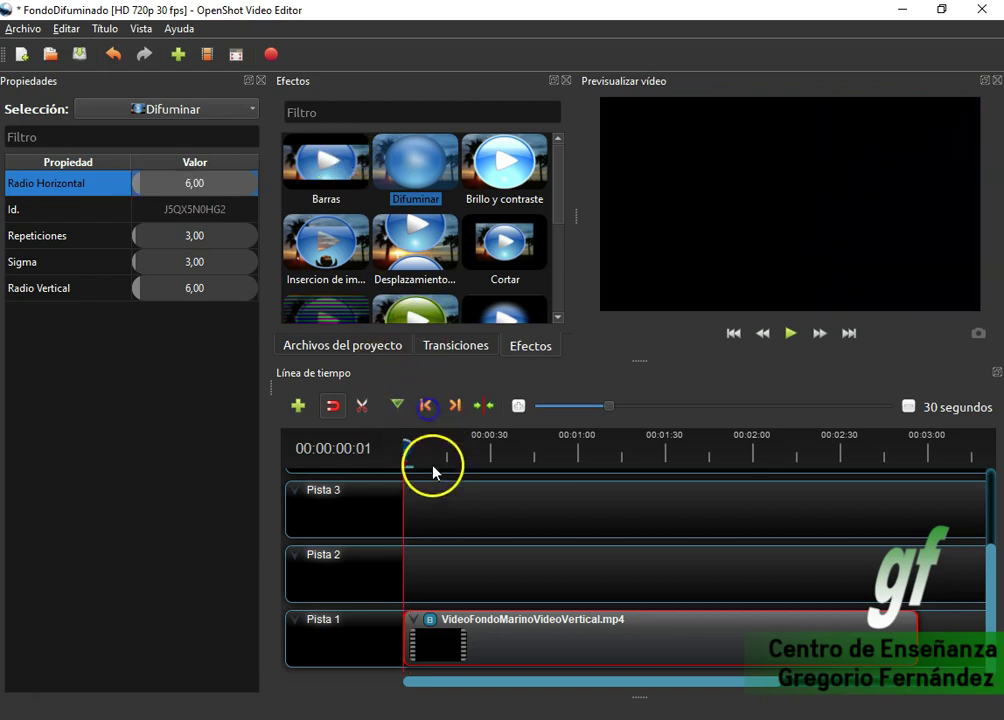
{"action": "double_click", "coordinate": [195, 183]}
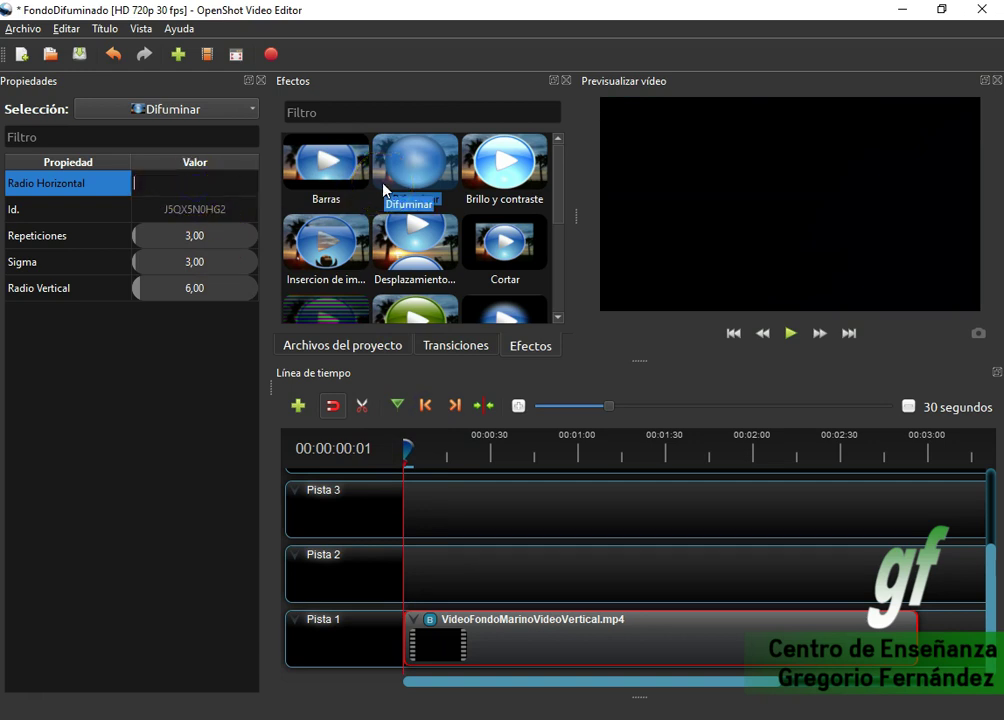
{"action": "key", "text": "Return"}
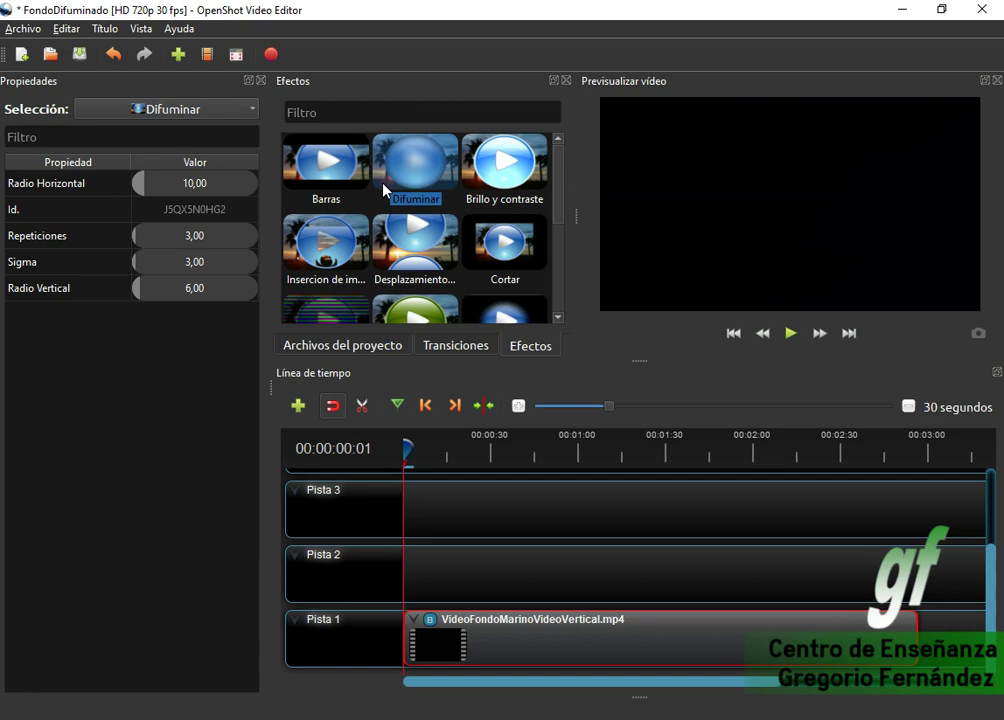
{"action": "left_click", "coordinate": [790, 334]}
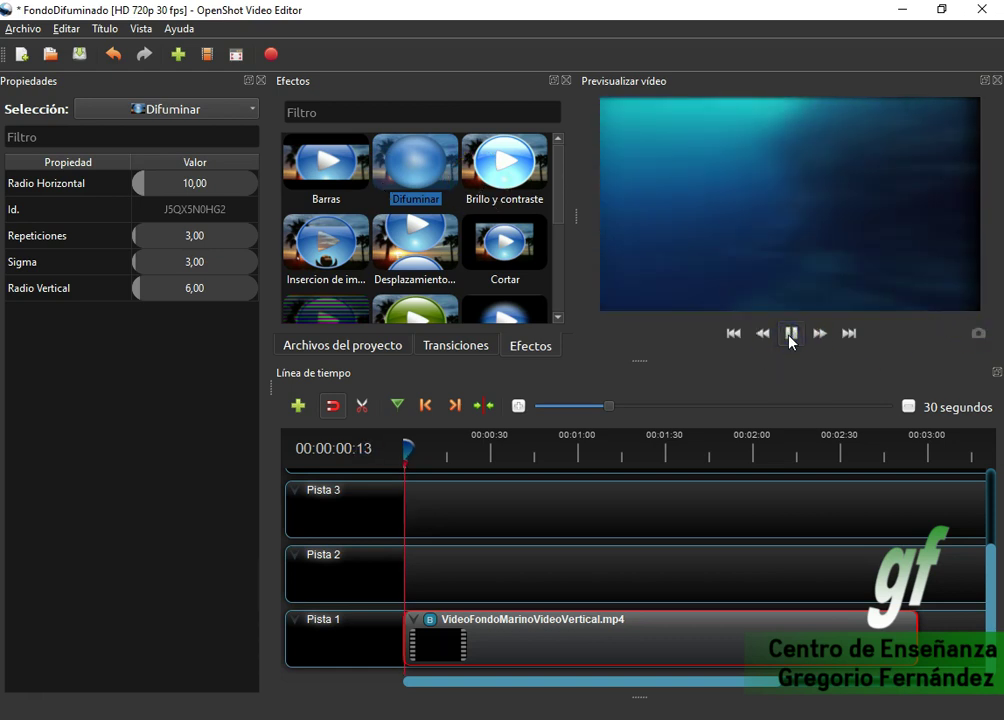
{"action": "left_click", "coordinate": [790, 334]}
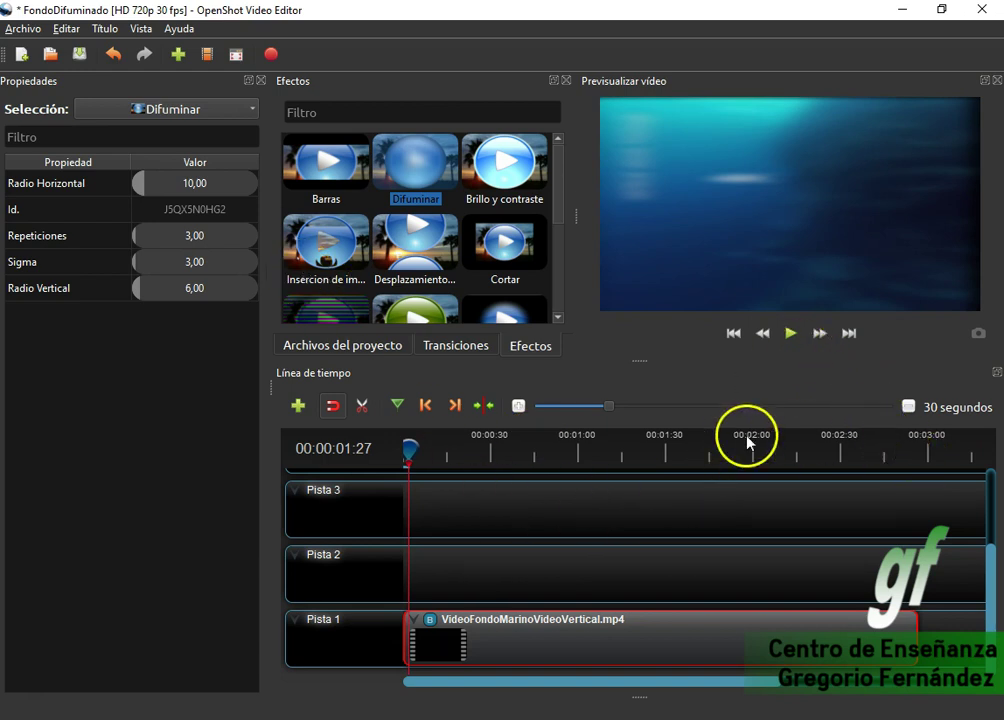
Add VideoFondoMarinoVideoVertical.mp4 from the project files to Pista 2, starting at the beginning of the timeline.
{"action": "left_click", "coordinate": [432, 414]}
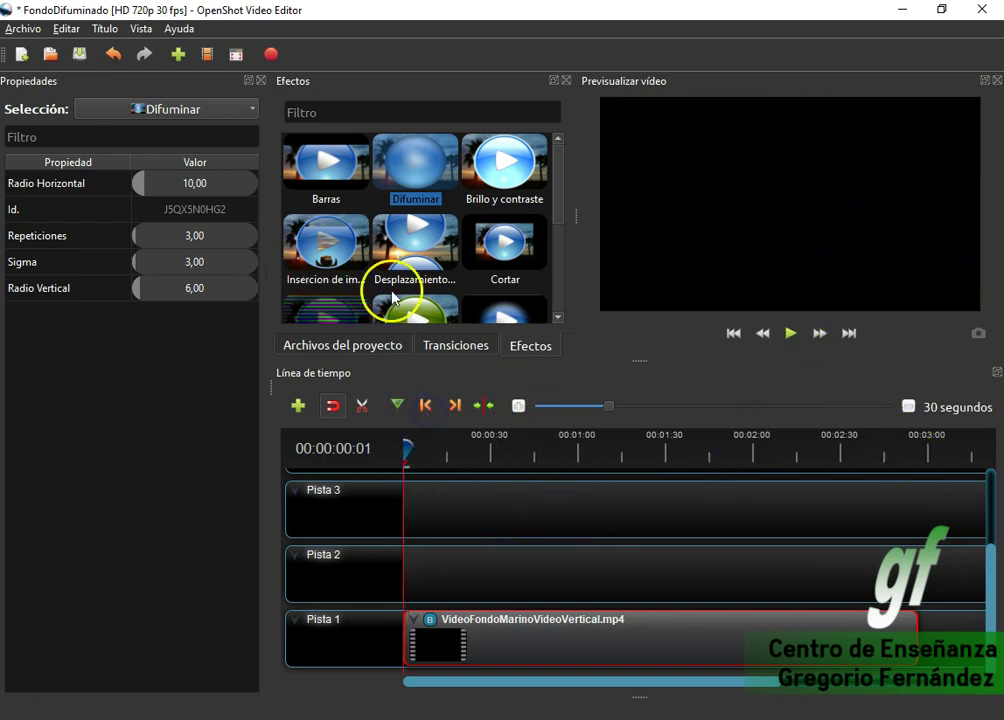
{"action": "left_click", "coordinate": [350, 345]}
{"action": "left_click_drag", "start_coordinate": [367, 204], "coordinate": [385, 560]}
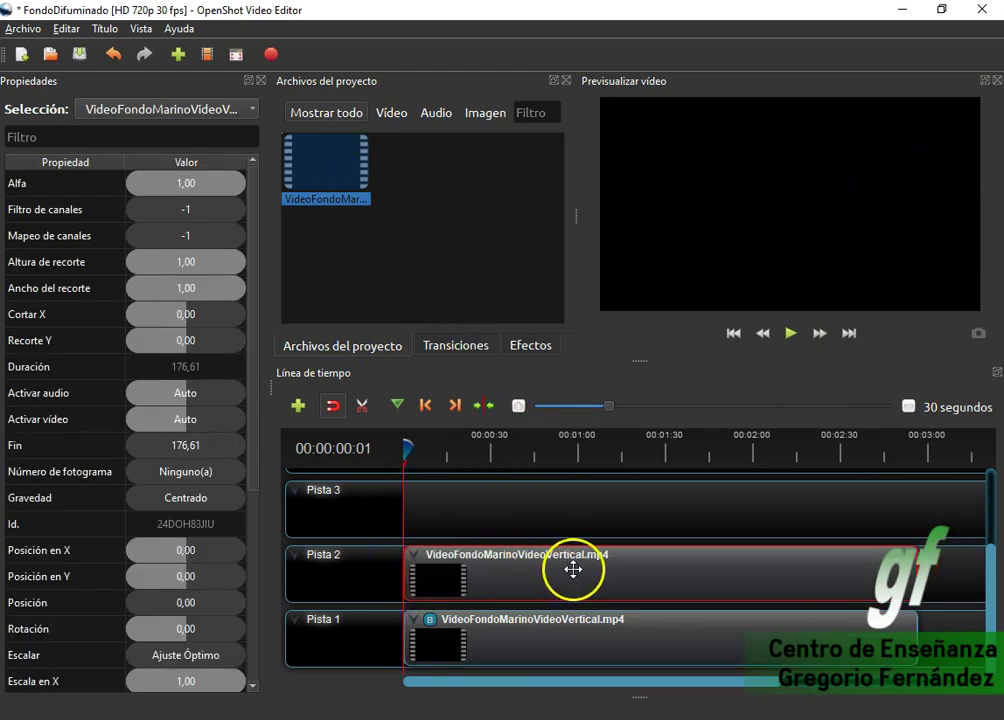
Play the sharp vertical clip over its blurred background to about 00:00:16 and save the project.
{"action": "left_click", "coordinate": [791, 336]}
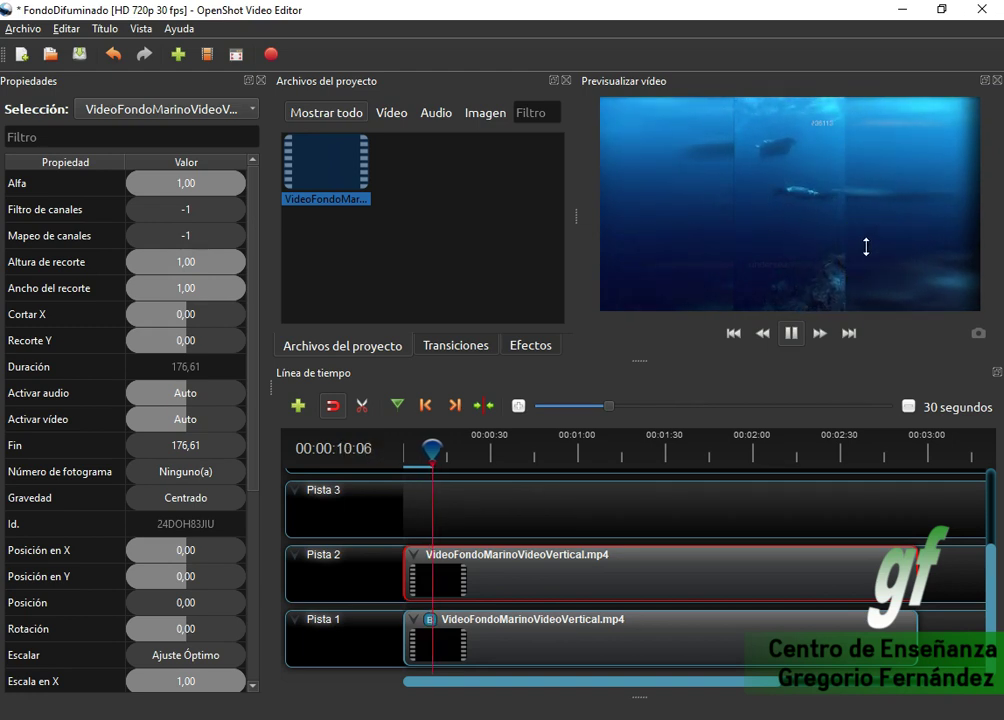
{"action": "key", "text": "ctrl+s"}
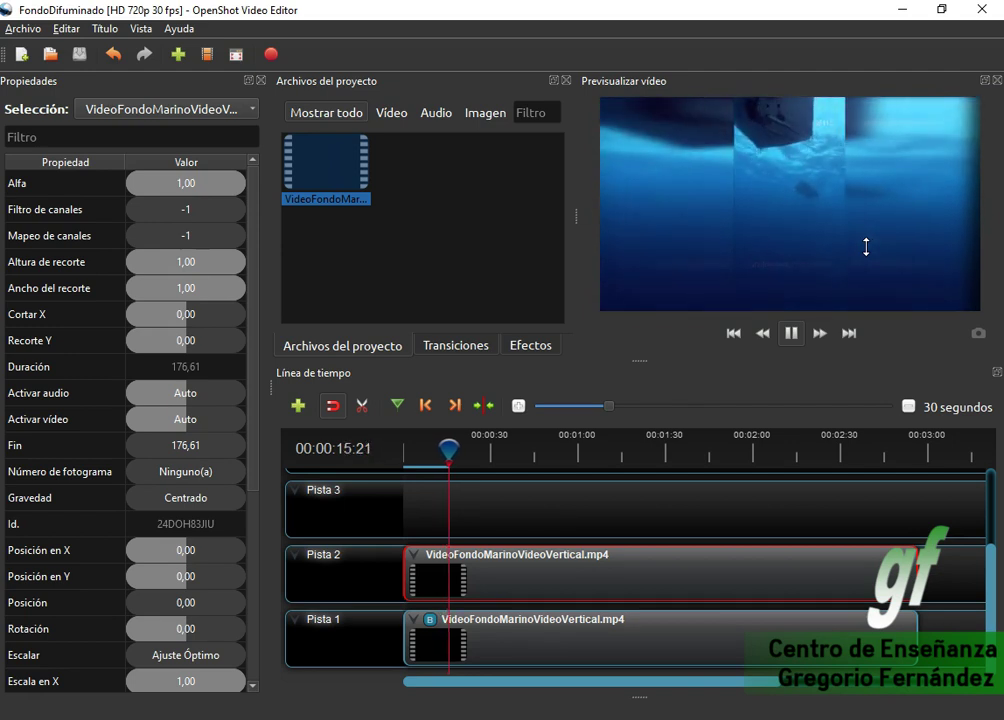
{"action": "left_click", "coordinate": [791, 333]}
Set Radio Horizontal of the Pista 1 clip's Difuminar effect to 20 at the timeline's start and play the result.
{"action": "left_click", "coordinate": [632, 643]}
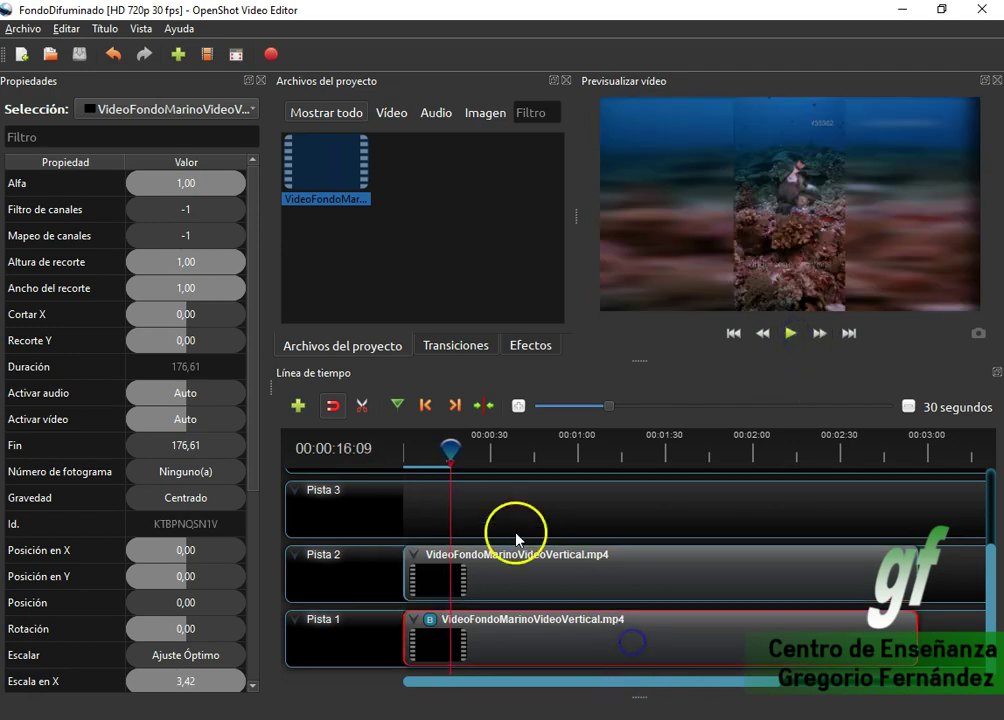
{"action": "left_click", "coordinate": [424, 406]}
{"action": "left_click", "coordinate": [430, 621]}
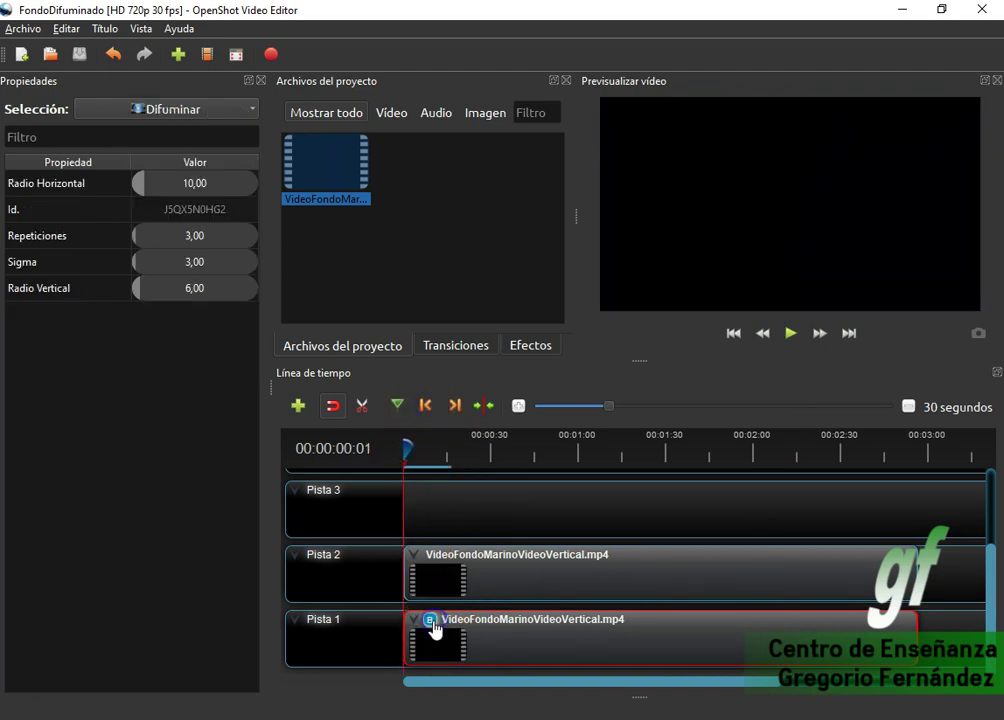
{"action": "double_click", "coordinate": [207, 186]}
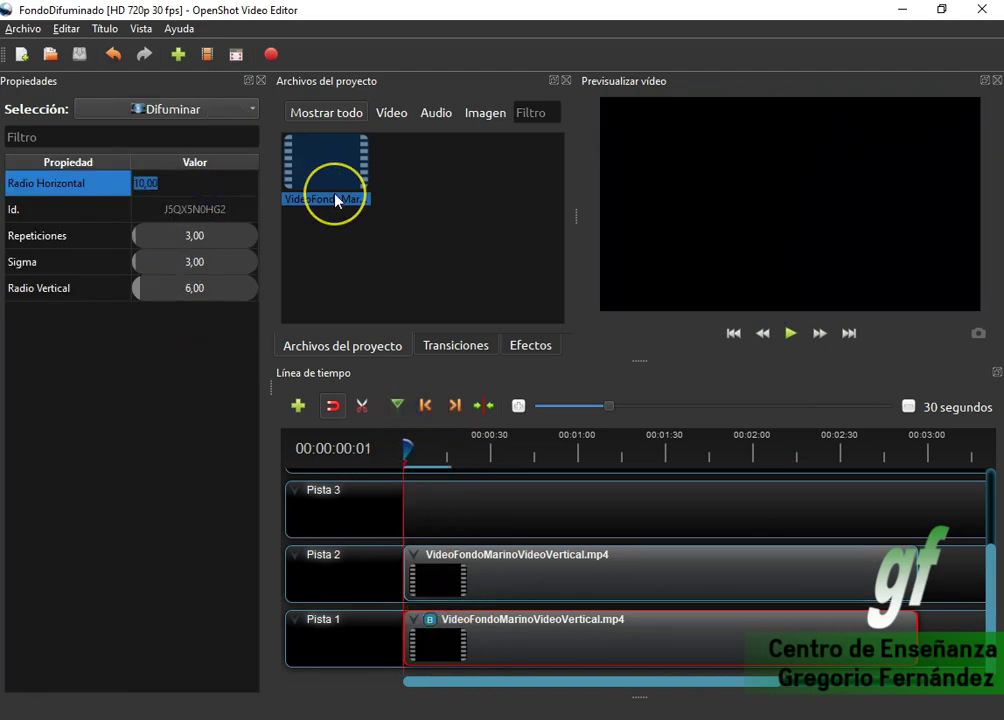
{"action": "type", "text": "20"}
{"action": "key", "text": "Return"}
{"action": "left_click", "coordinate": [783, 328]}
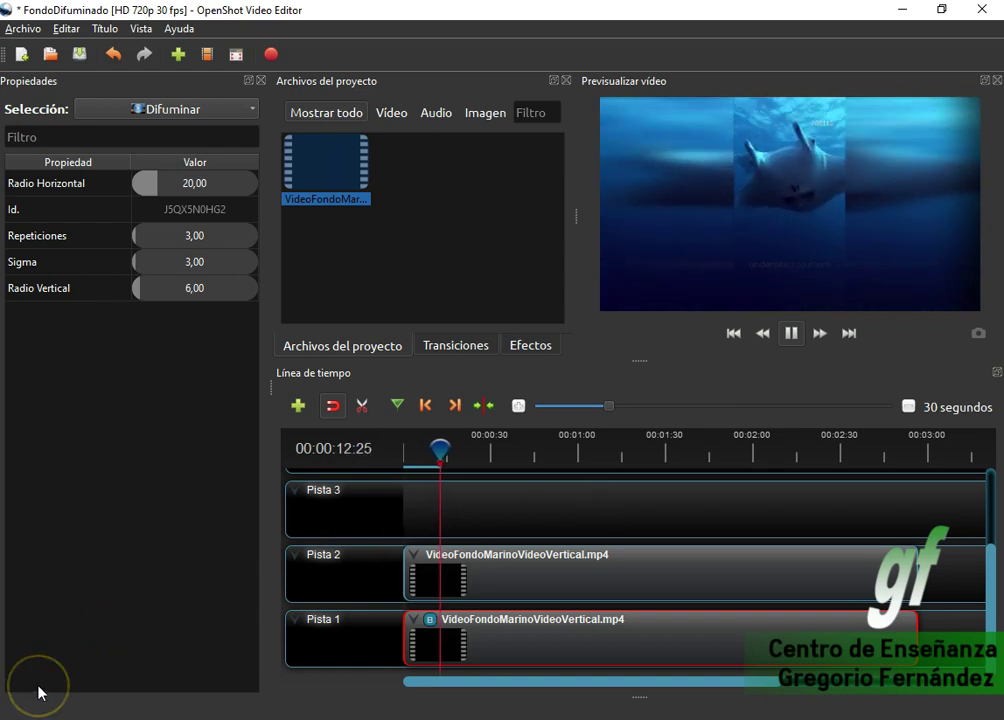
{"action": "left_click", "coordinate": [790, 334]}
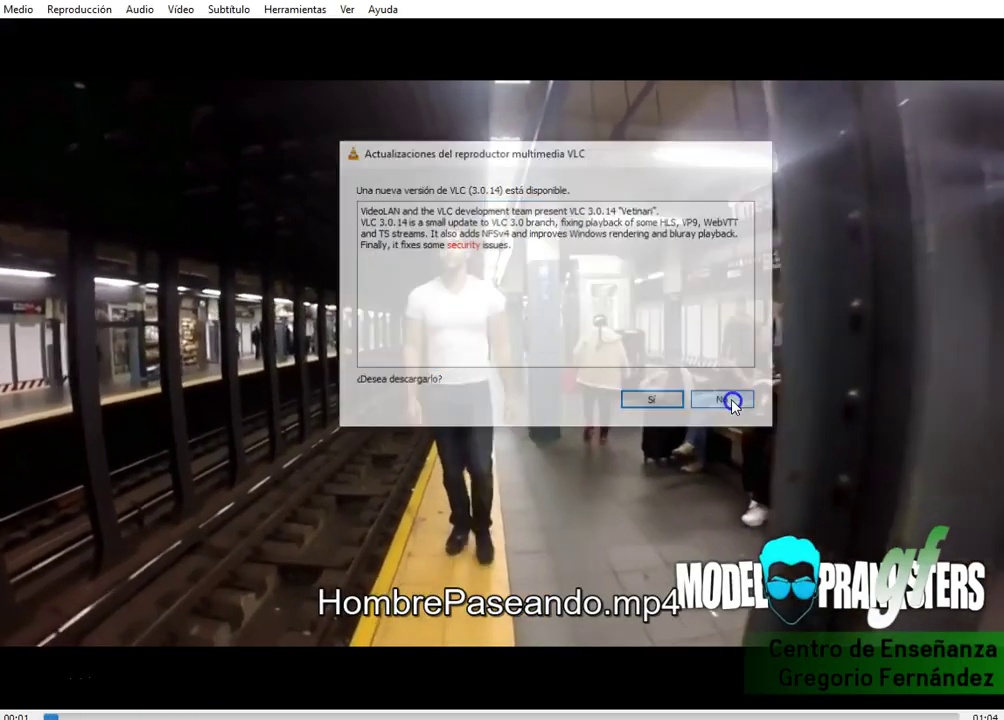
Decline the VLC 3.0.14 update offered while HombrePaseando.mp4 plays in VLC.
{"action": "left_click", "coordinate": [720, 398]}
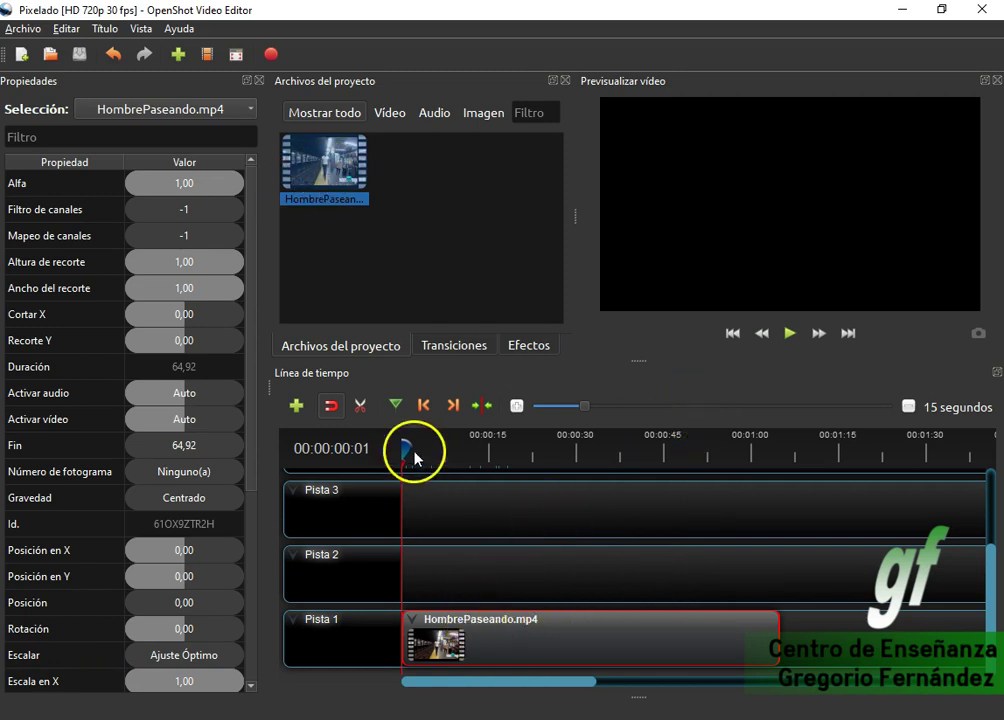
In OpenShot's Pixelado project, cut the HombrePaseando.mp4 clip at 00:00:06:22, keeping only the part before the cut.
{"action": "left_click_drag", "start_coordinate": [410, 448], "coordinate": [439, 447]}
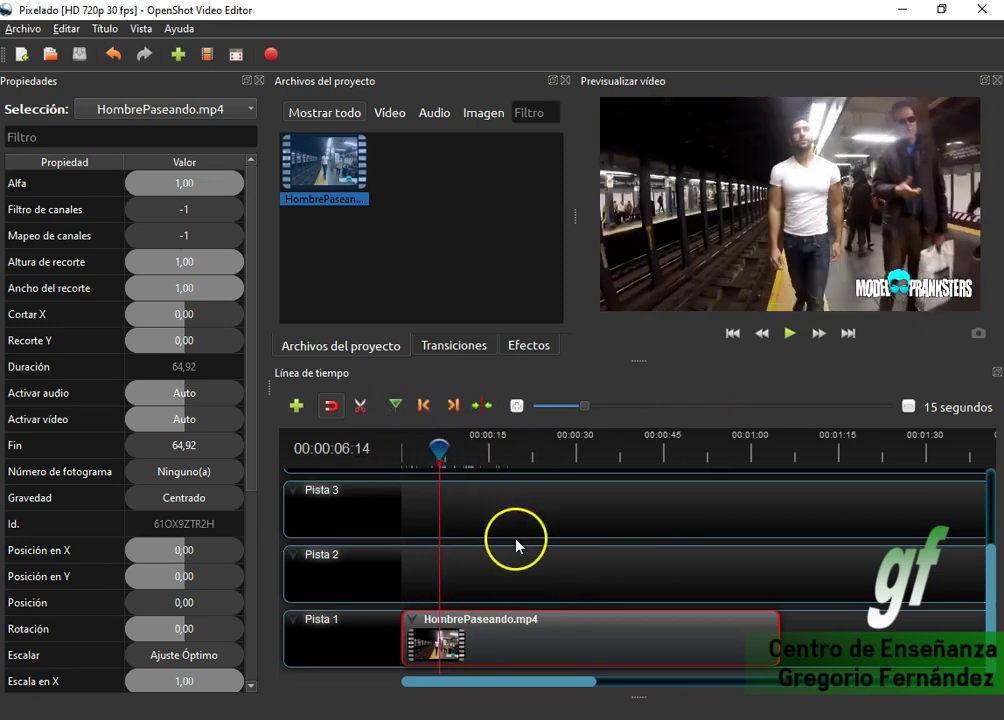
{"action": "scroll", "coordinate": [453, 642], "scroll_direction": "up", "scroll_amount": 4, "text": "ctrl"}
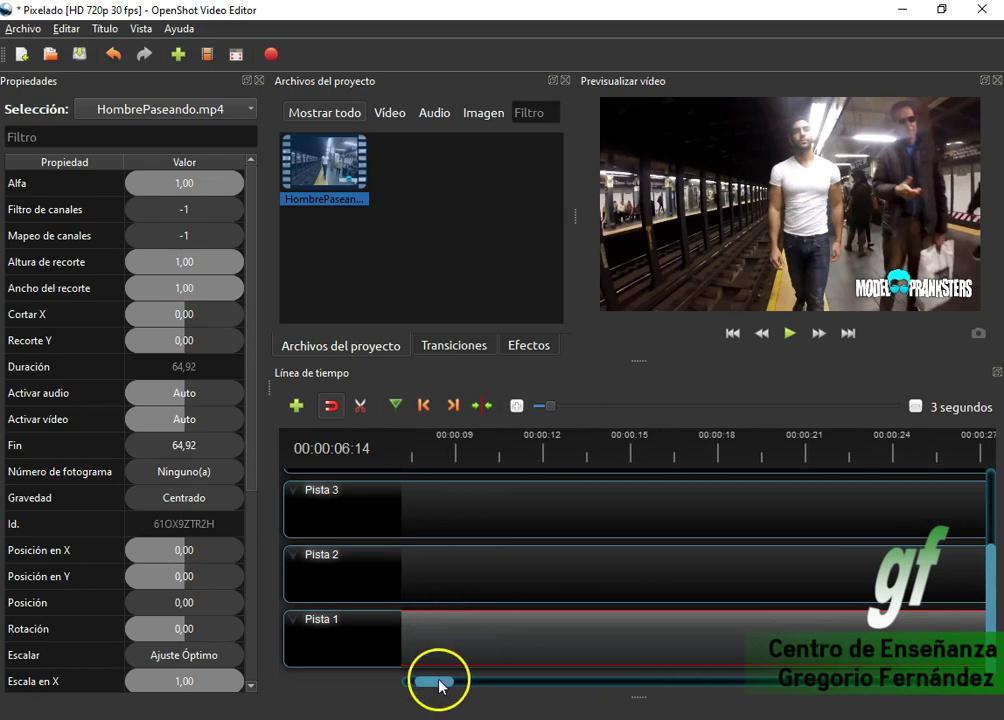
{"action": "left_click_drag", "start_coordinate": [440, 684], "coordinate": [412, 680]}
{"action": "left_click_drag", "start_coordinate": [587, 448], "coordinate": [599, 455]}
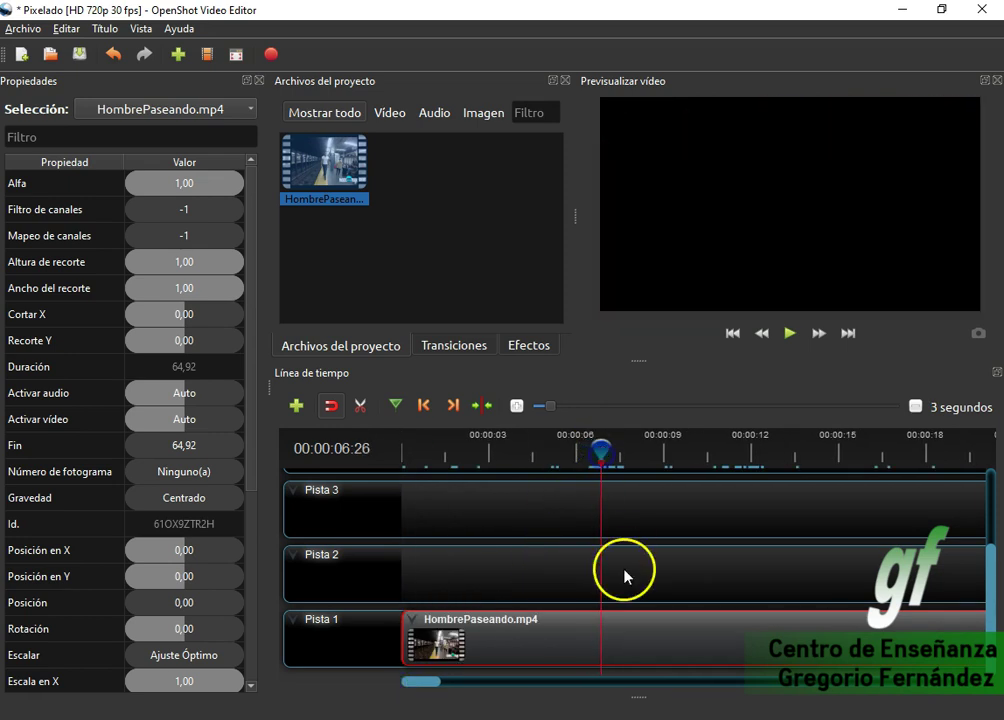
{"action": "left_click", "coordinate": [596, 449]}
{"action": "left_click_drag", "start_coordinate": [596, 449], "coordinate": [597, 449]}
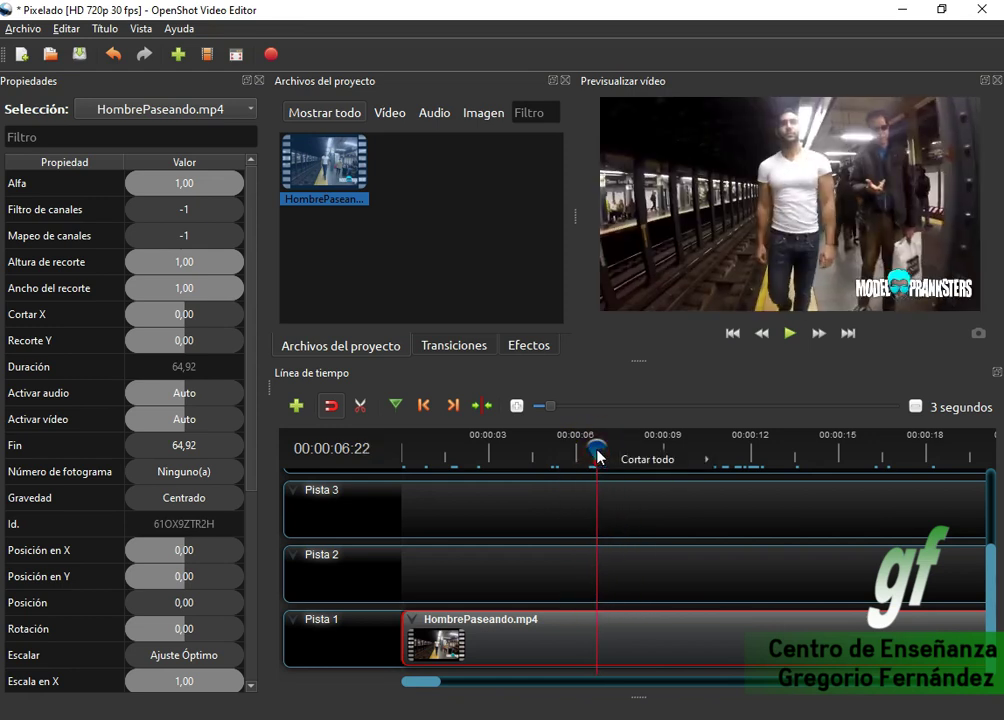
{"action": "mouse_move", "coordinate": [625, 462]}
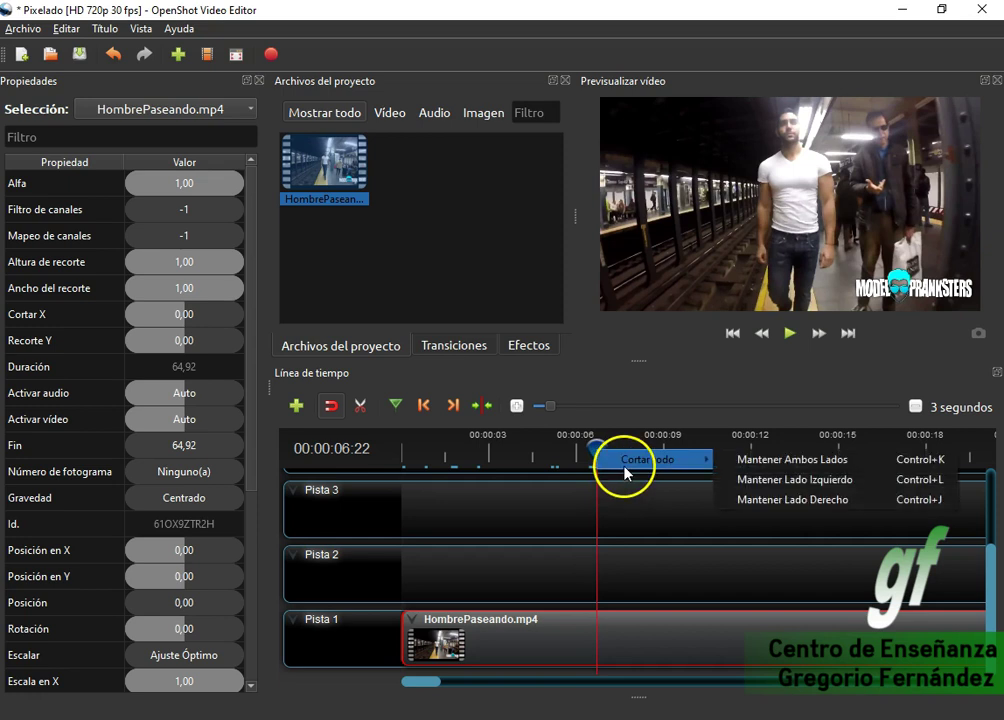
{"action": "left_click", "coordinate": [855, 490]}
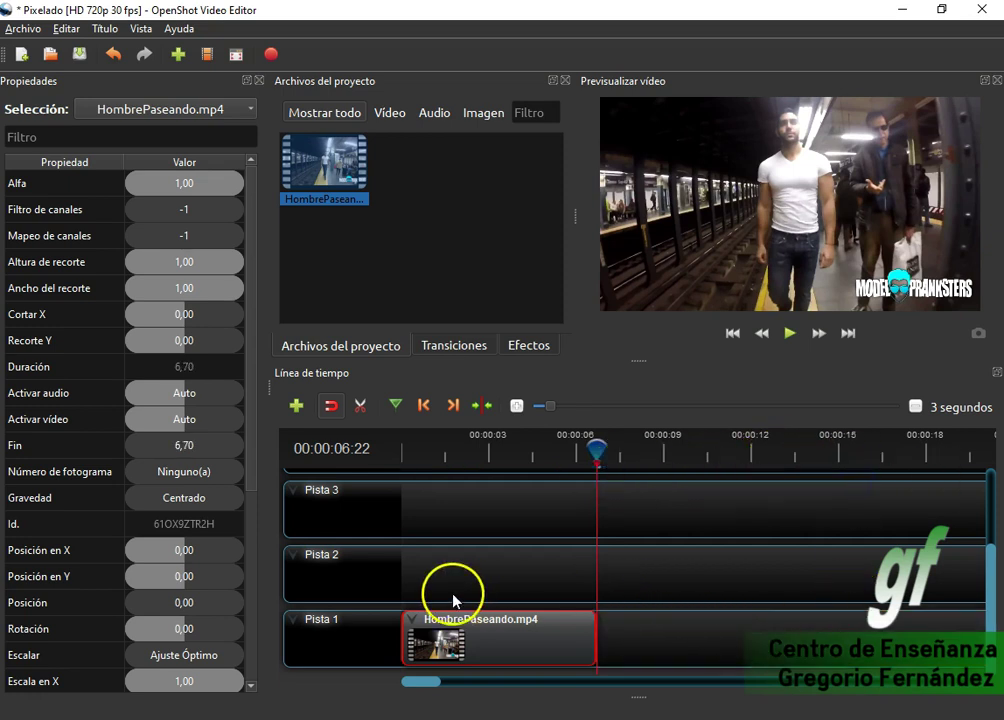
Duplicate the trimmed HombrePaseando.mp4 clip and place the copy on Pista 2, aligned with the original on Pista 1.
{"action": "scroll", "coordinate": [468, 594], "scroll_direction": "up", "scroll_amount": 3}
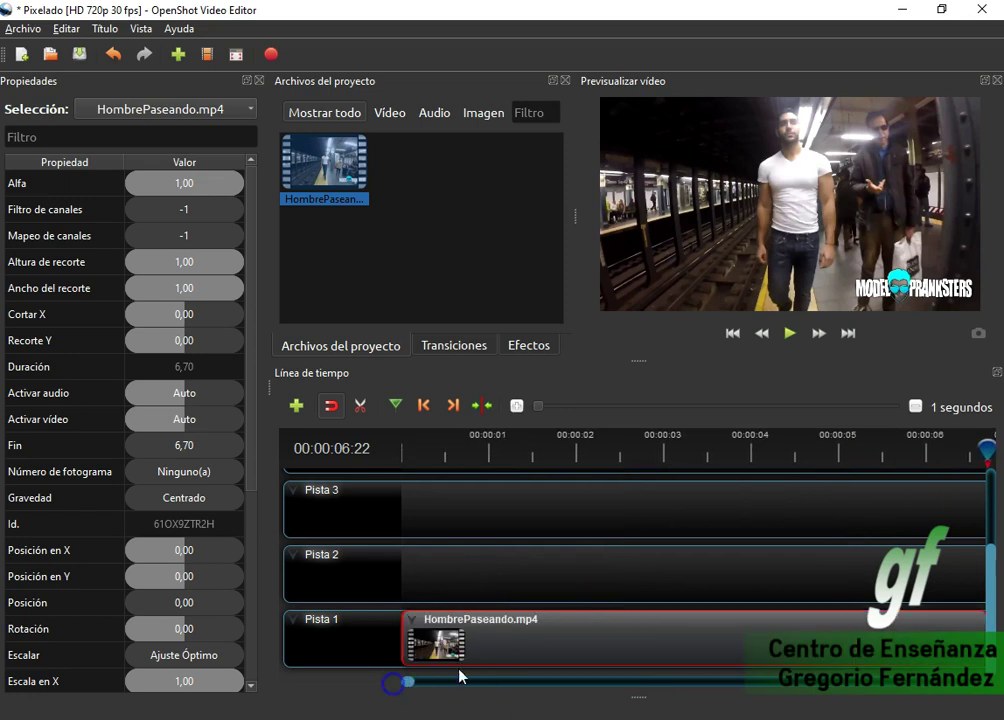
{"action": "scroll", "coordinate": [590, 626], "scroll_direction": "down", "scroll_amount": 3}
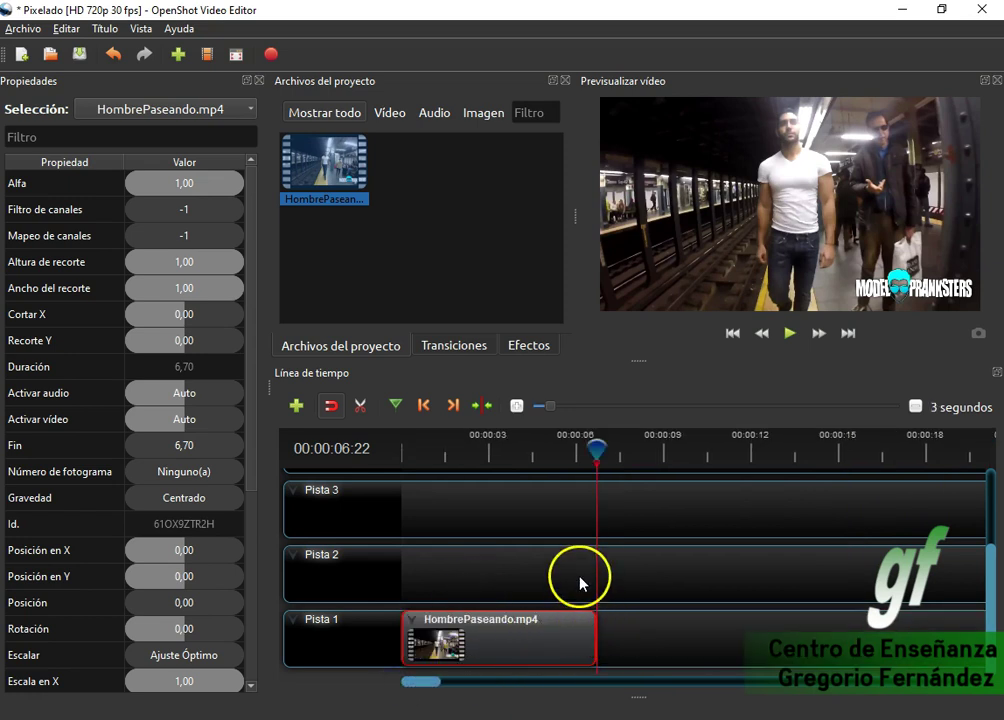
{"action": "left_click", "coordinate": [509, 632]}
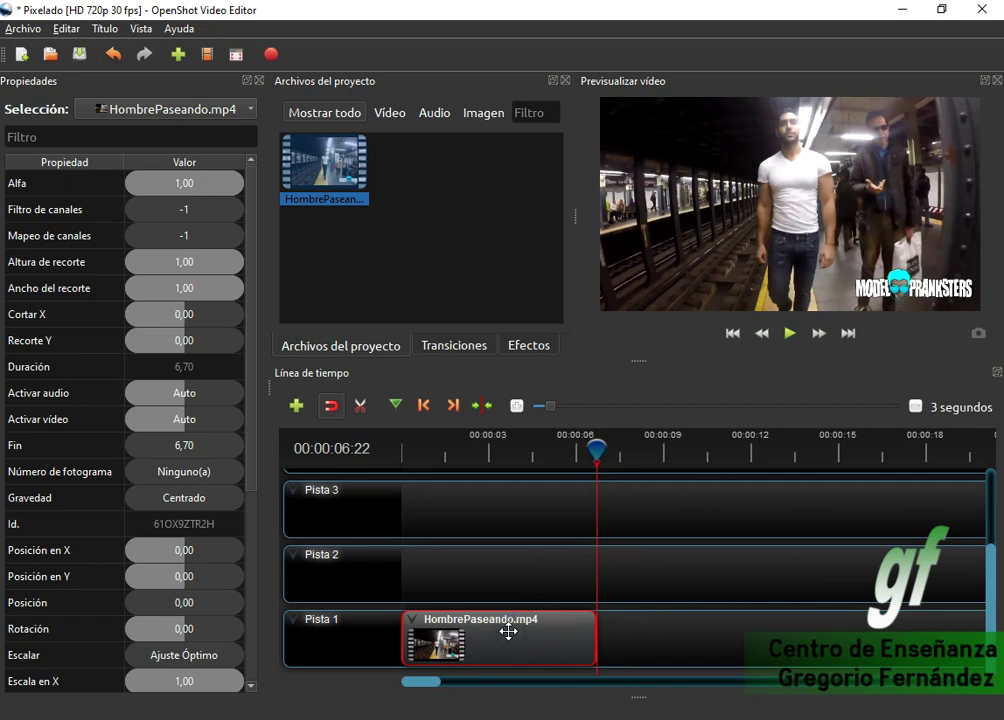
{"action": "right_click", "coordinate": [509, 632]}
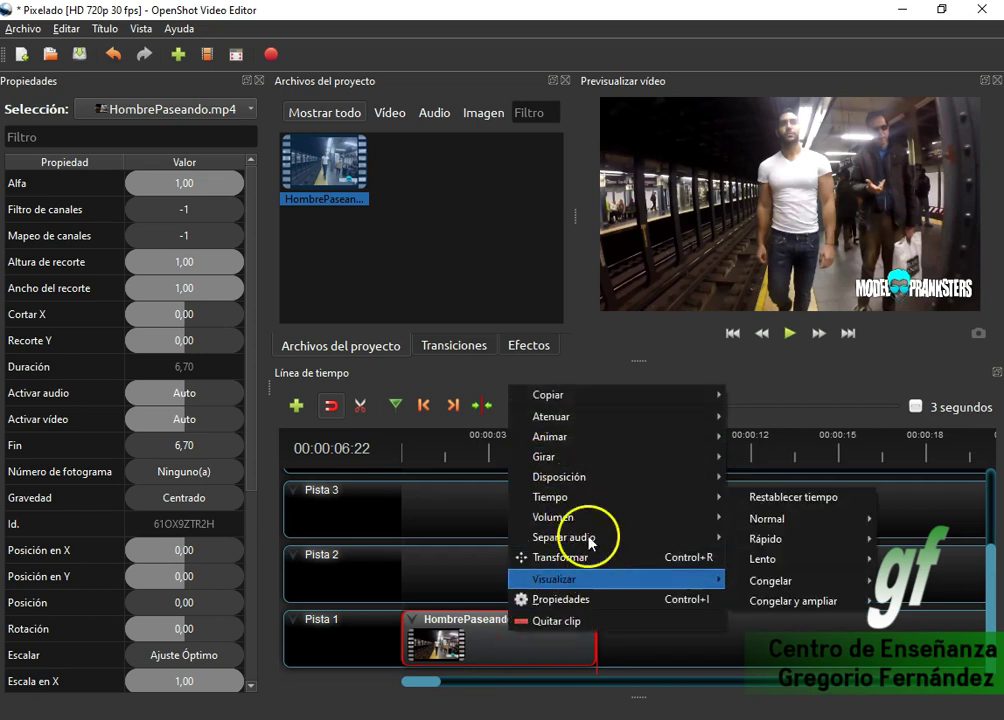
{"action": "mouse_move", "coordinate": [573, 397]}
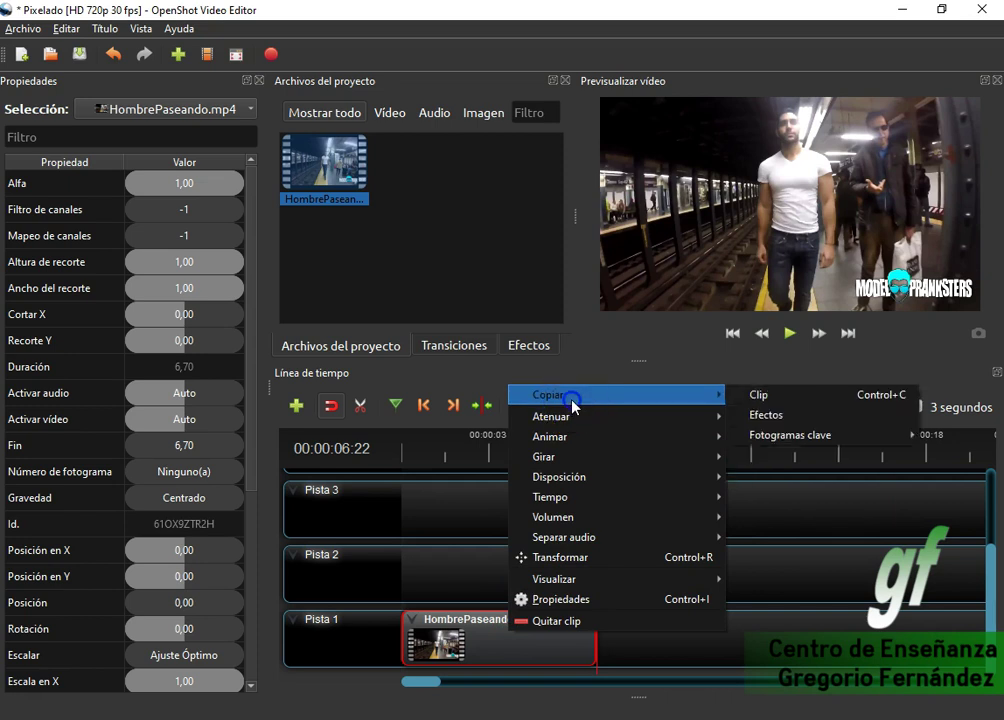
{"action": "left_click", "coordinate": [760, 396]}
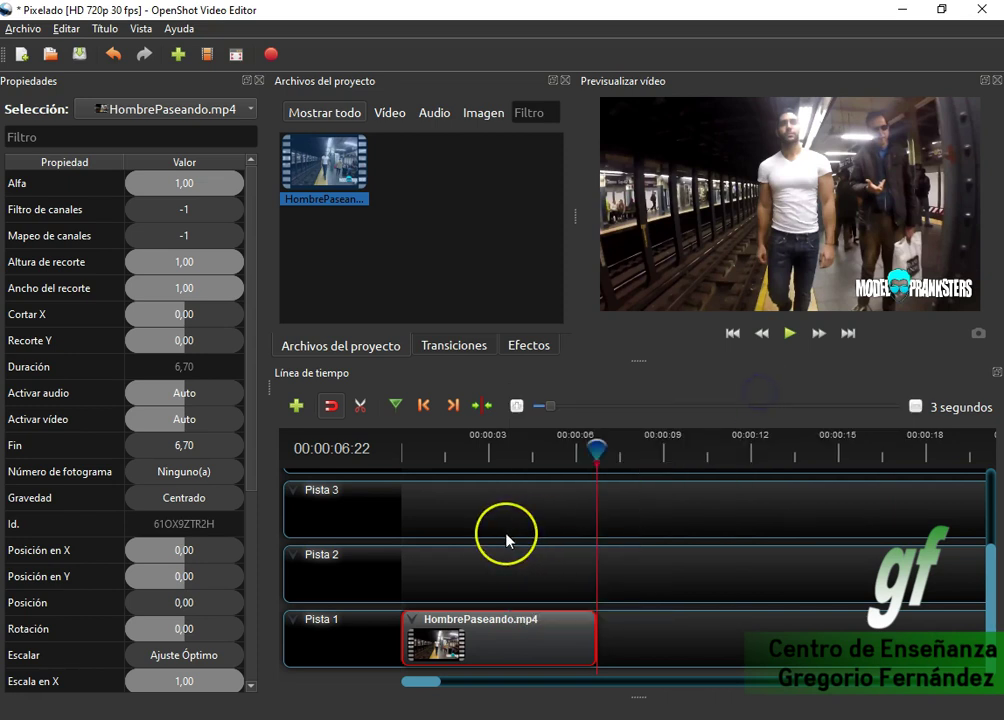
{"action": "key", "text": "ctrl+v"}
{"action": "left_click_drag", "start_coordinate": [697, 640], "coordinate": [492, 575]}
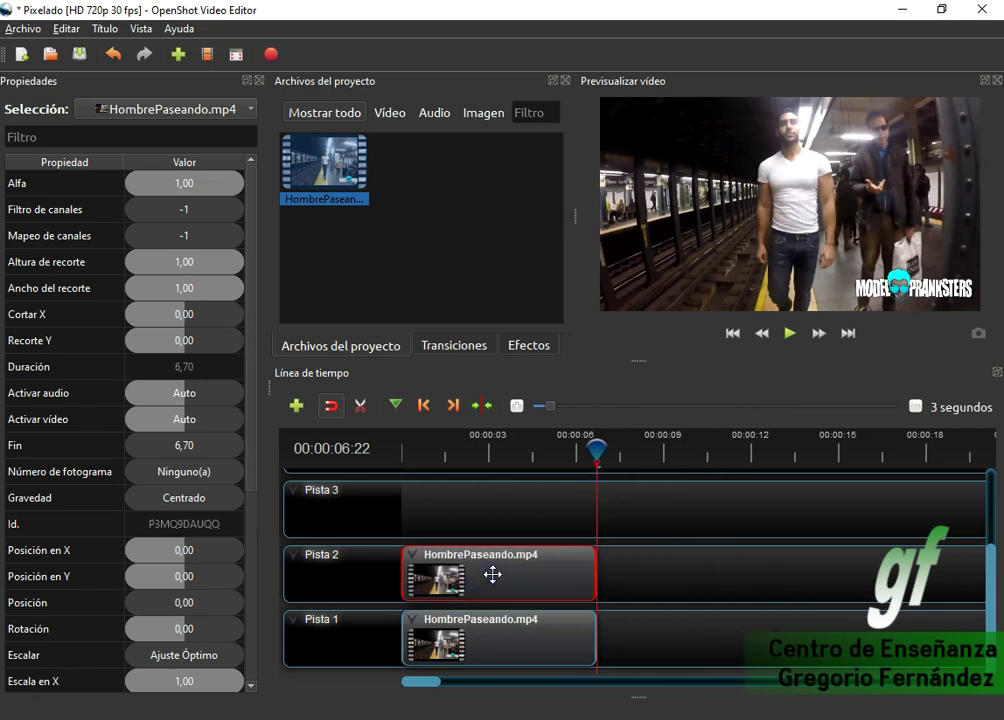
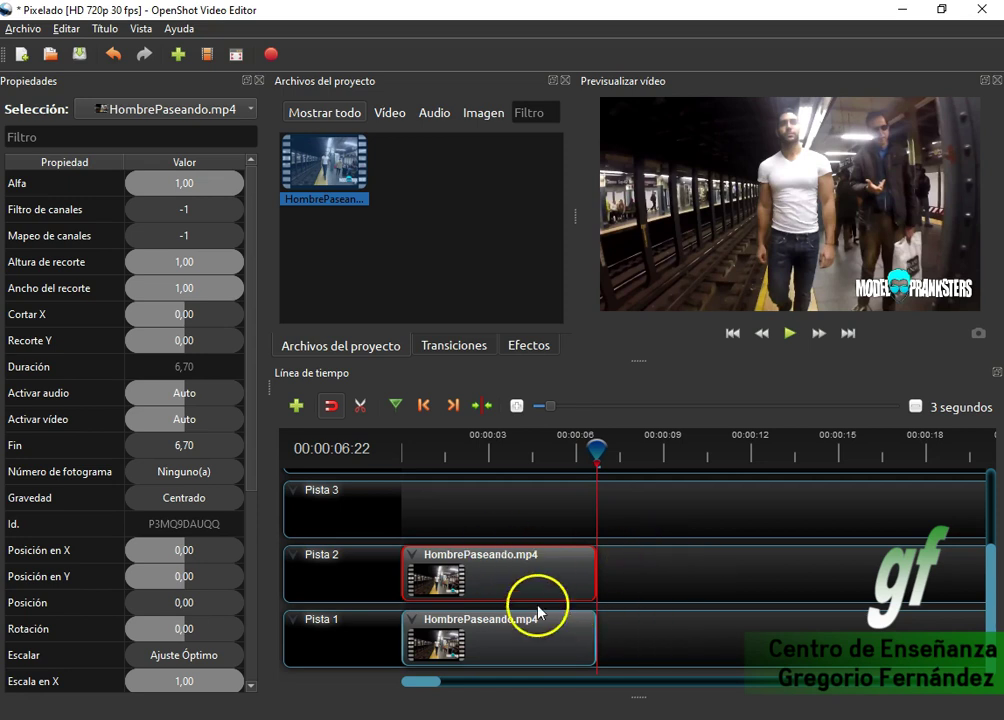
{"action": "right_click", "coordinate": [503, 576]}
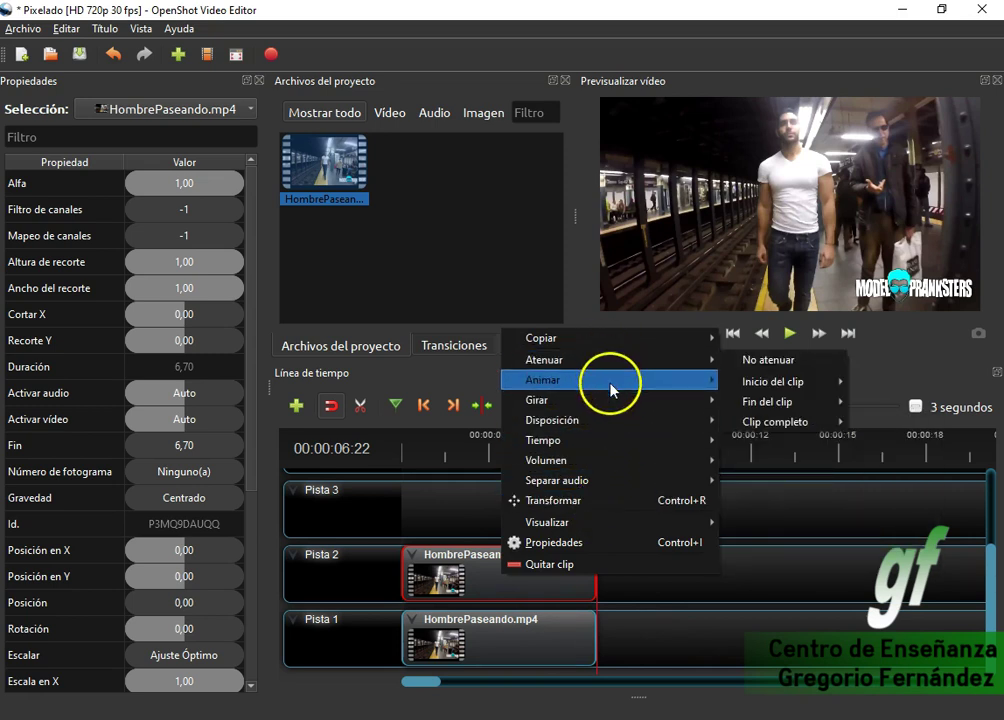
{"action": "mouse_move", "coordinate": [642, 477]}
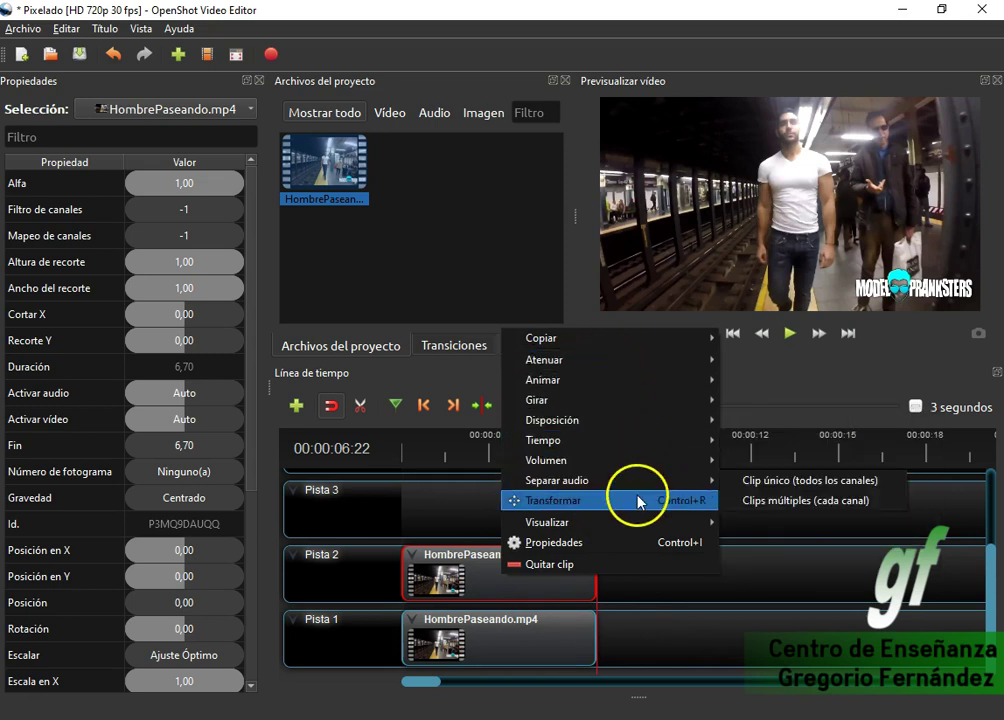
{"action": "left_click", "coordinate": [639, 499]}
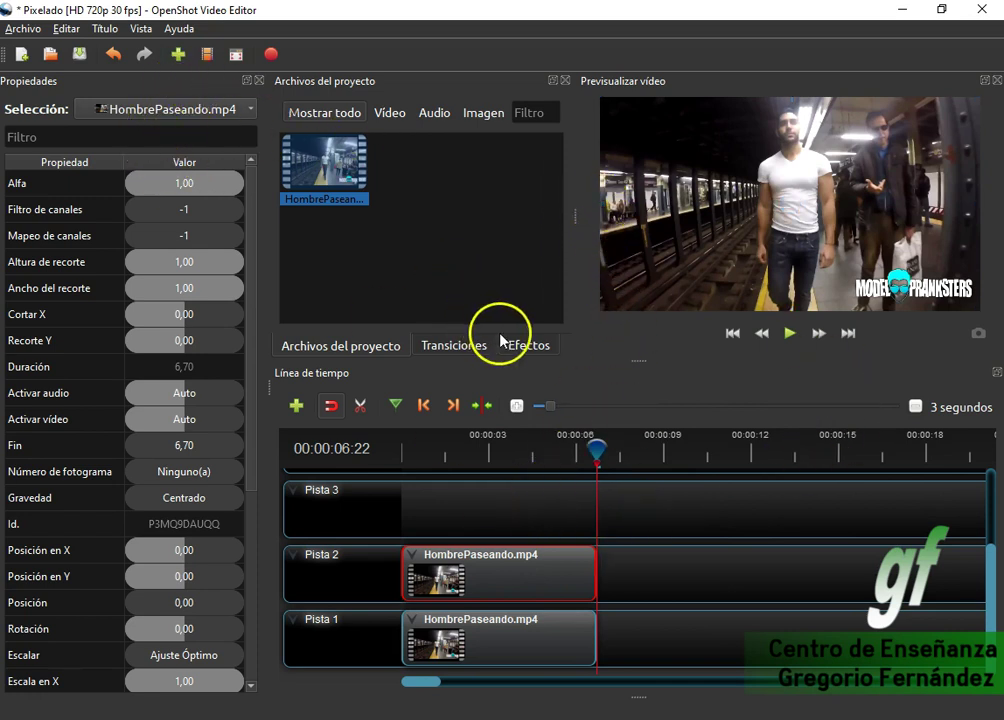
Try the Cortar effect on the Pista 2 clip with Tamaño izquierdo set to 0,50.
{"action": "left_click", "coordinate": [528, 345]}
{"action": "left_click_drag", "start_coordinate": [510, 250], "coordinate": [492, 569]}
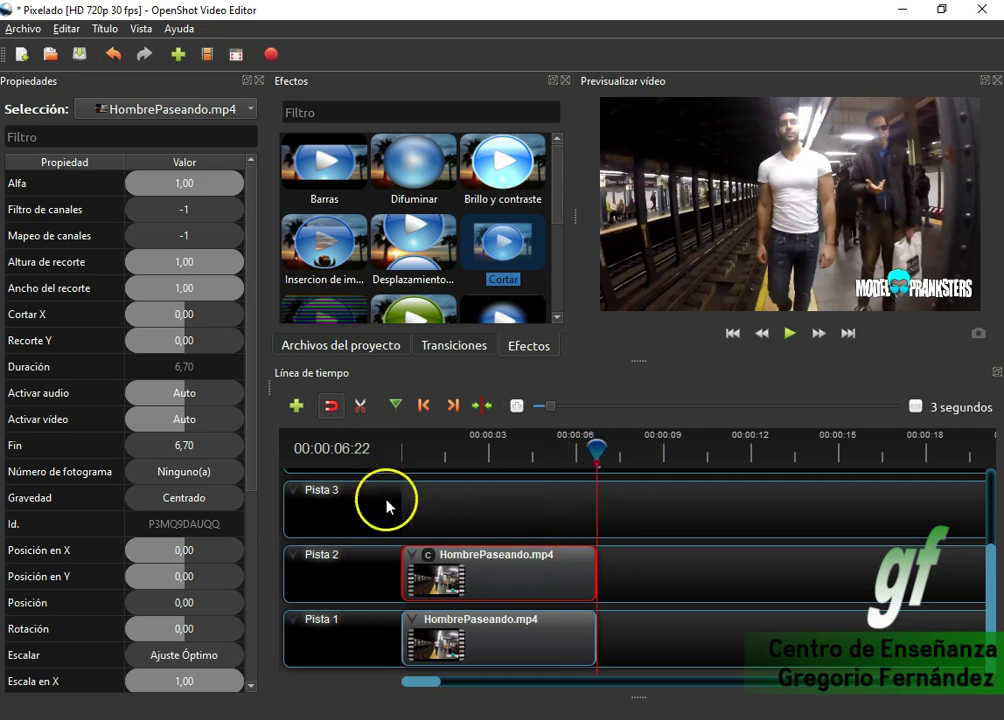
{"action": "left_click", "coordinate": [428, 562]}
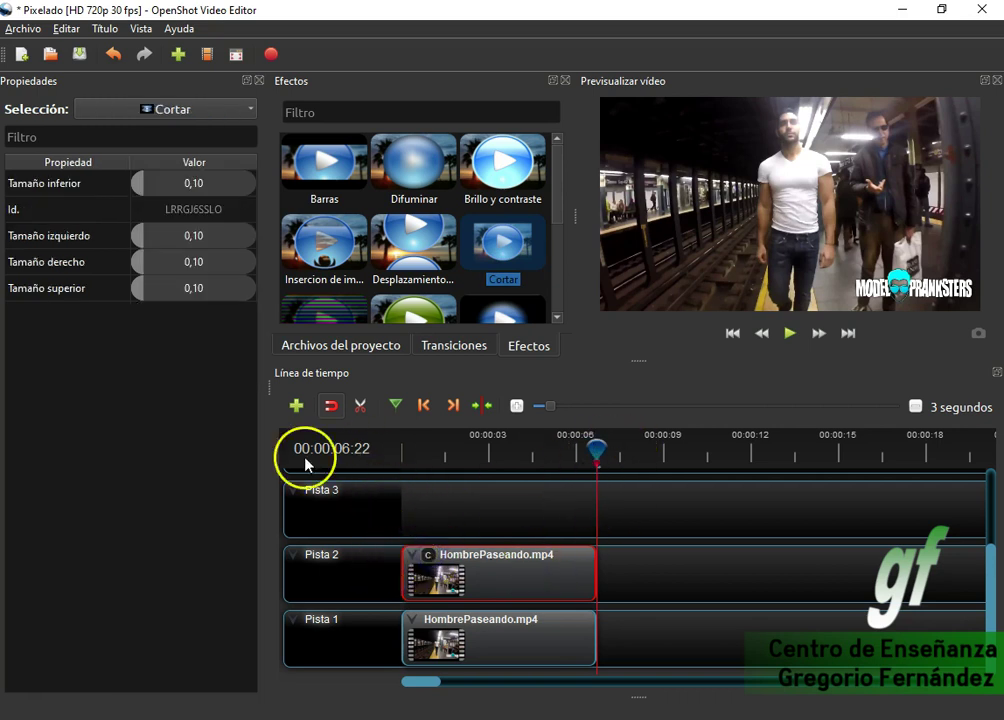
{"action": "double_click", "coordinate": [208, 237]}
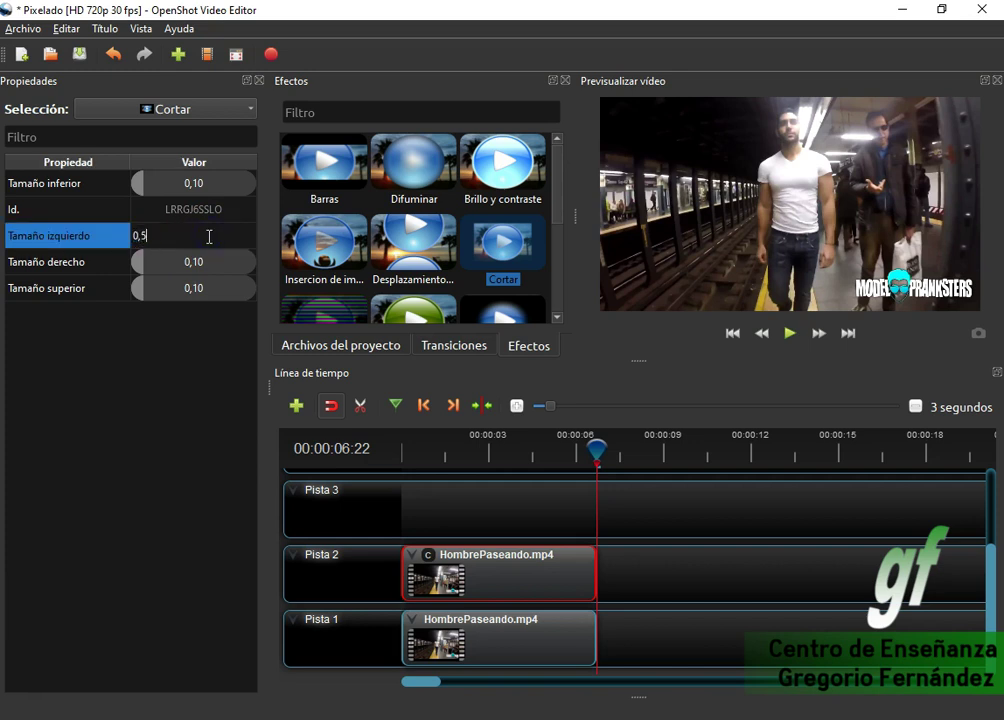
{"action": "key", "text": "Return"}
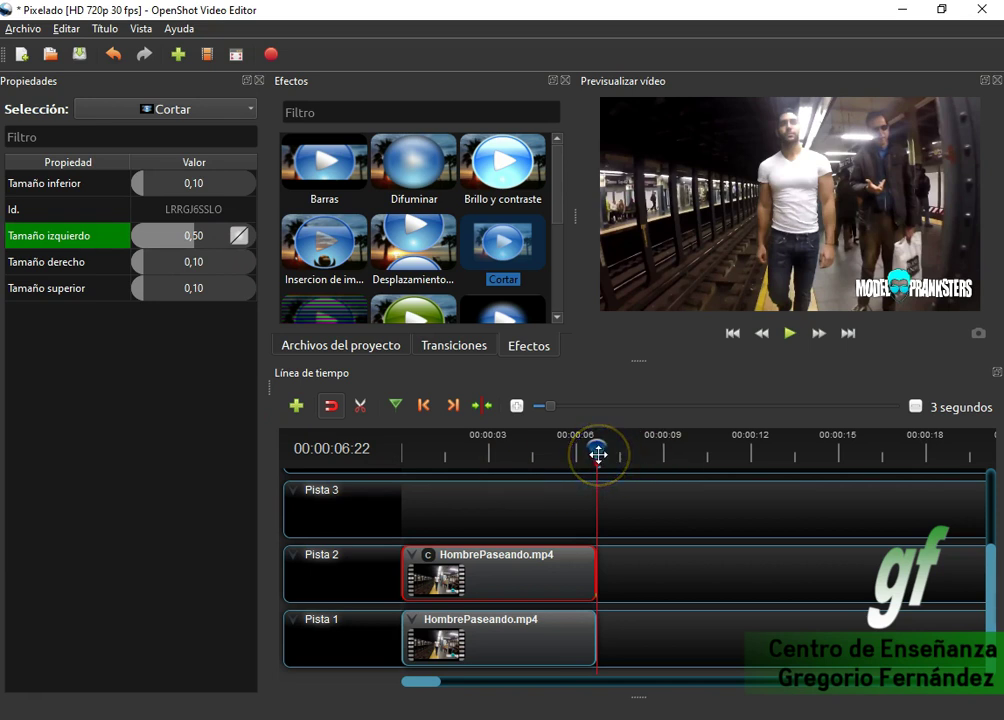
Undo the Cortar effect and place the copied clip back on Pista 2, aligned with the original on Pista 1.
{"action": "key", "text": "Delete"}
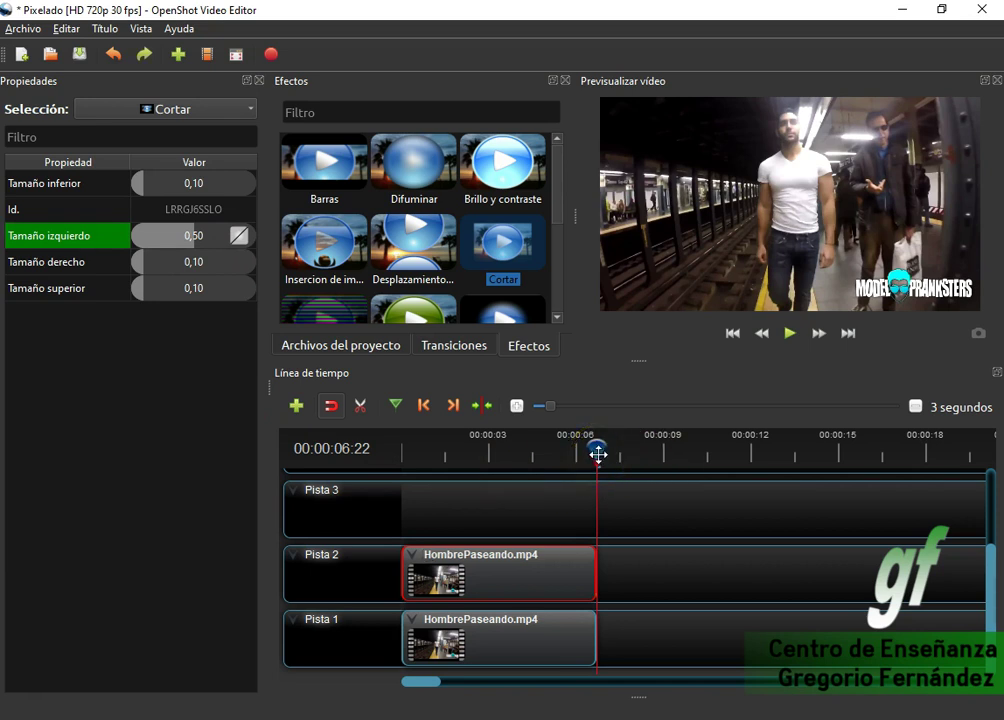
{"action": "key", "text": "ctrl+z"}
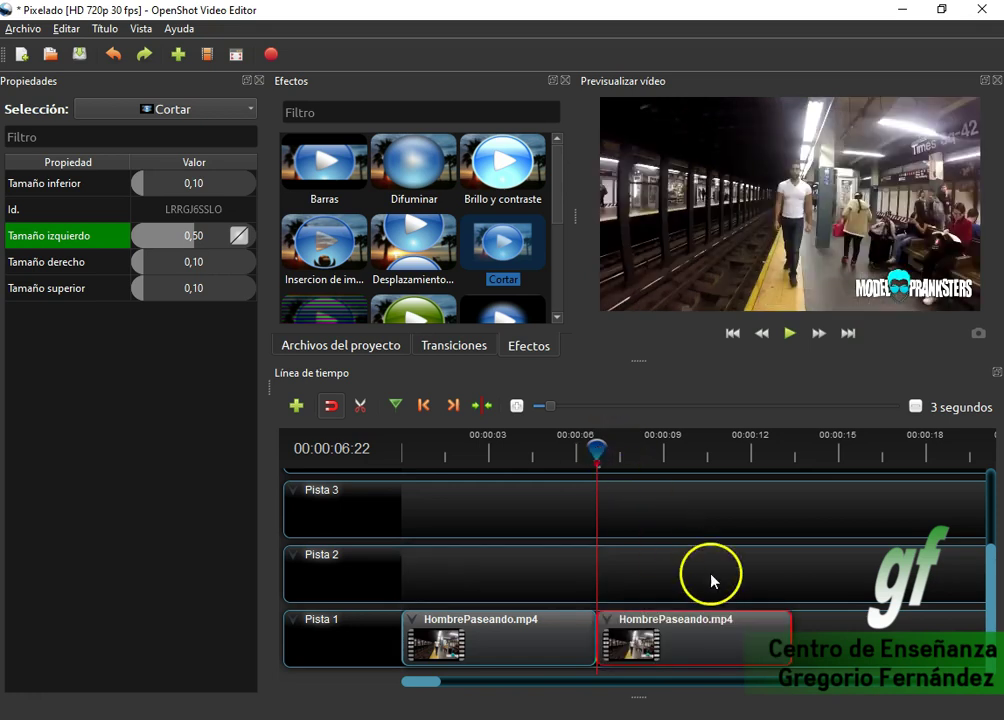
{"action": "left_click_drag", "start_coordinate": [686, 634], "coordinate": [490, 570]}
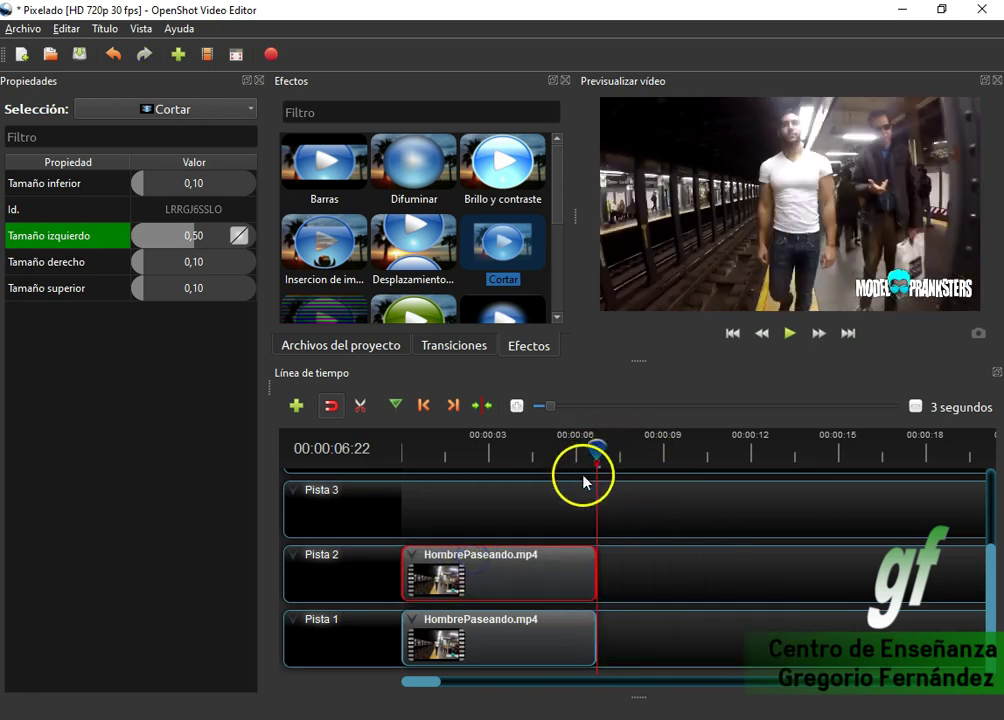
{"action": "left_click", "coordinate": [557, 567]}
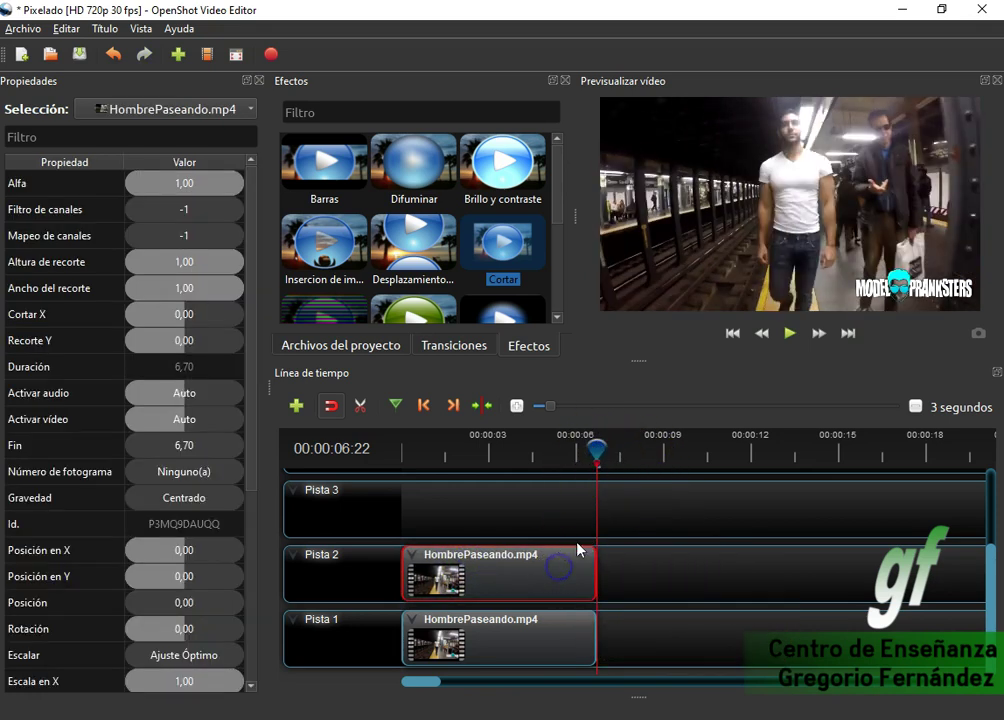
At the timeline's start, apply the Cortar effect to the Pista 2 clip and set its Tamaño izquierdo to 0,60.
{"action": "left_click", "coordinate": [424, 405]}
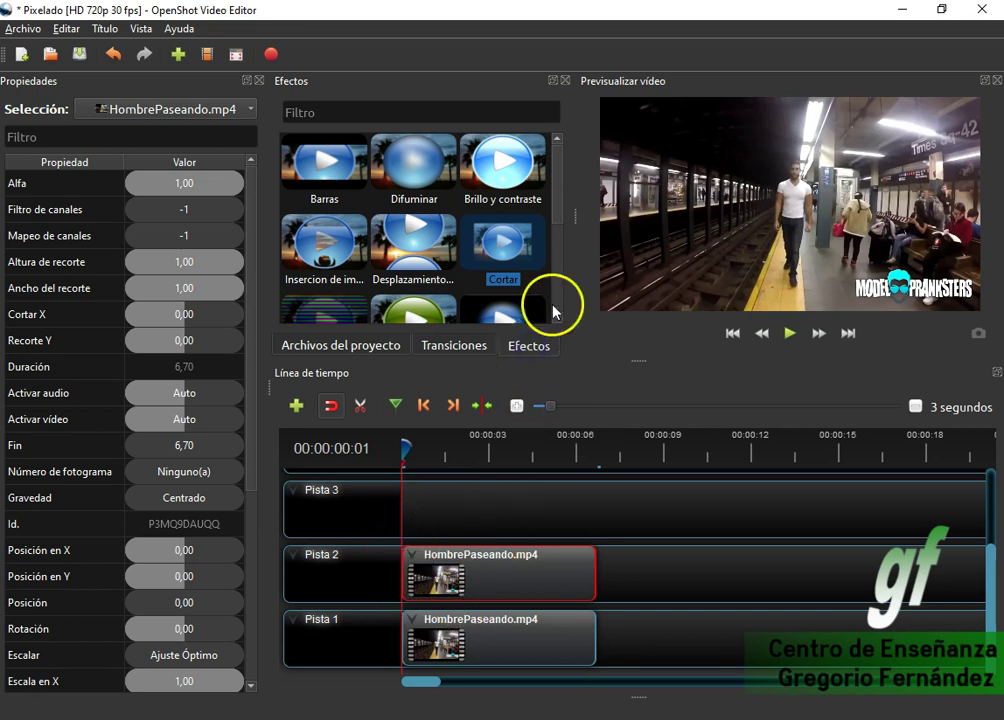
{"action": "left_click_drag", "start_coordinate": [518, 268], "coordinate": [476, 573]}
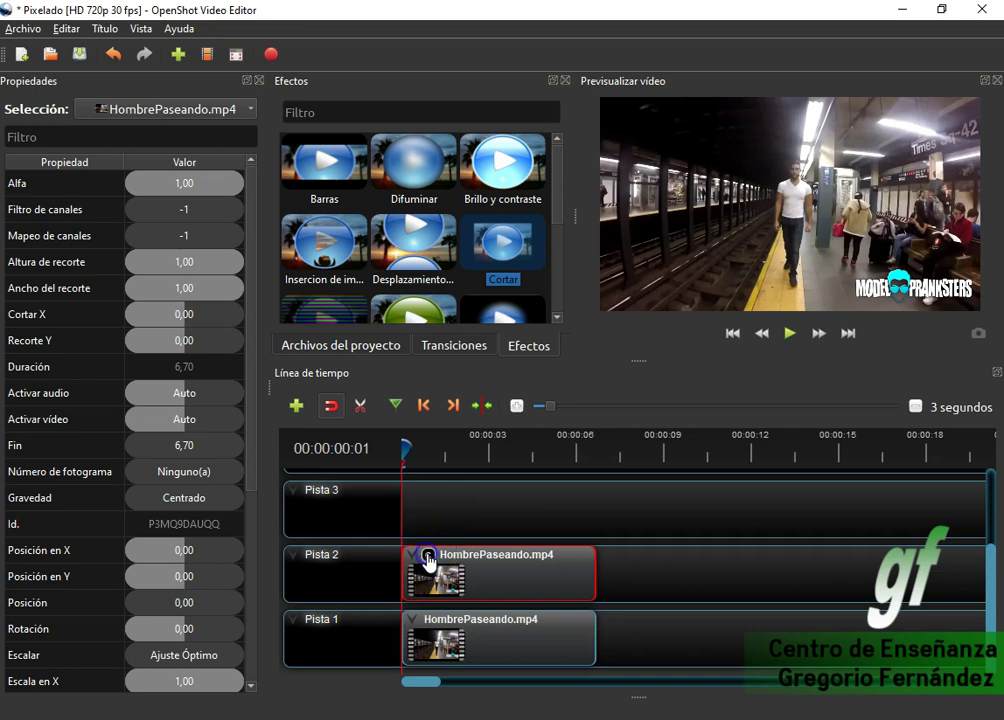
{"action": "left_click", "coordinate": [427, 555]}
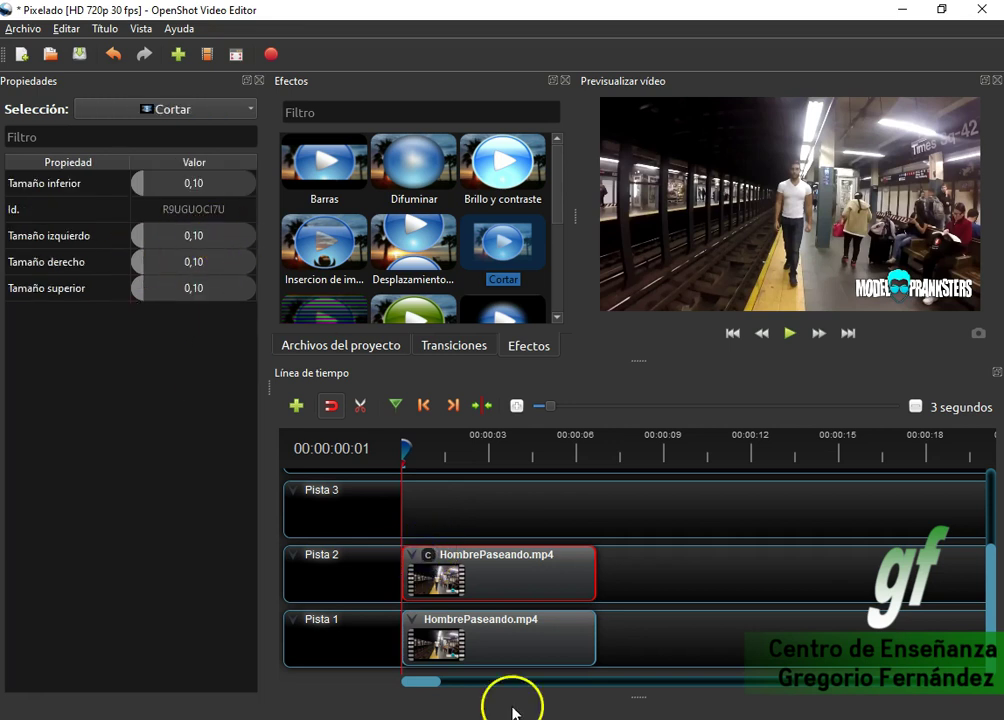
{"action": "double_click", "coordinate": [201, 237]}
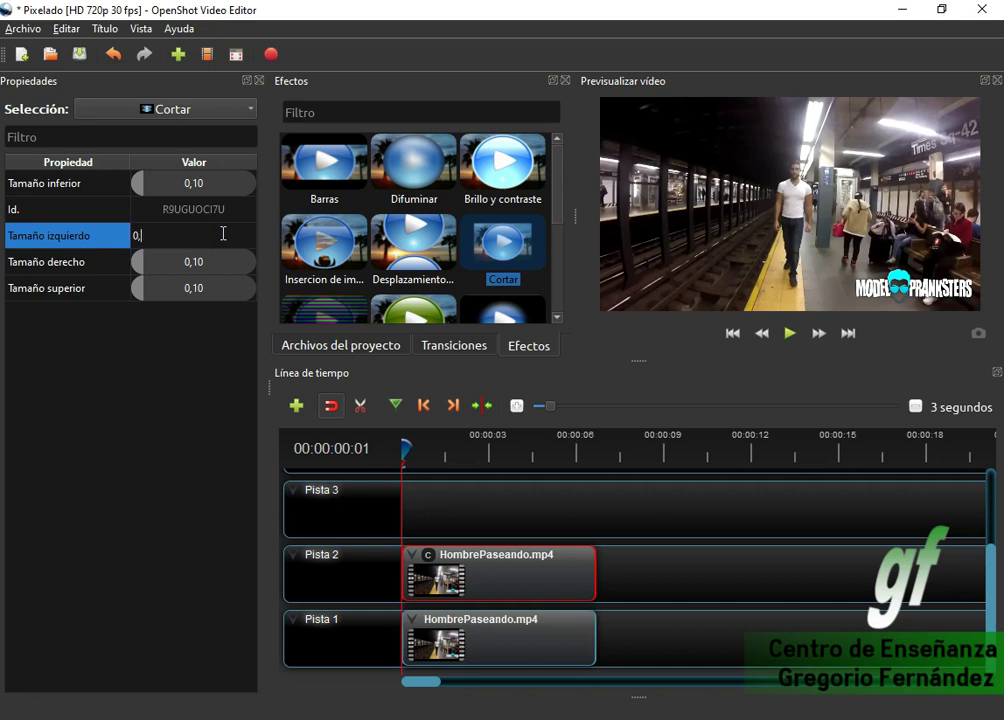
{"action": "key", "text": "Return"}
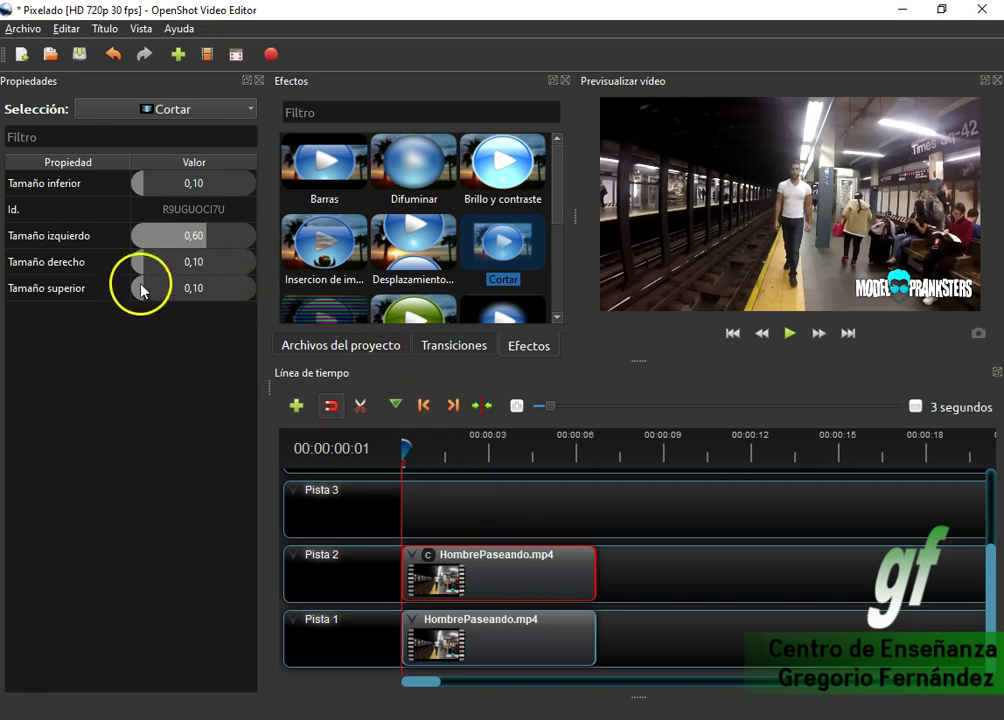
Set the Cortar effect's Tamaño derecho to 0,30, Tamaño superior to 0,20 and Tamaño inferior to 0,30.
{"action": "double_click", "coordinate": [196, 262]}
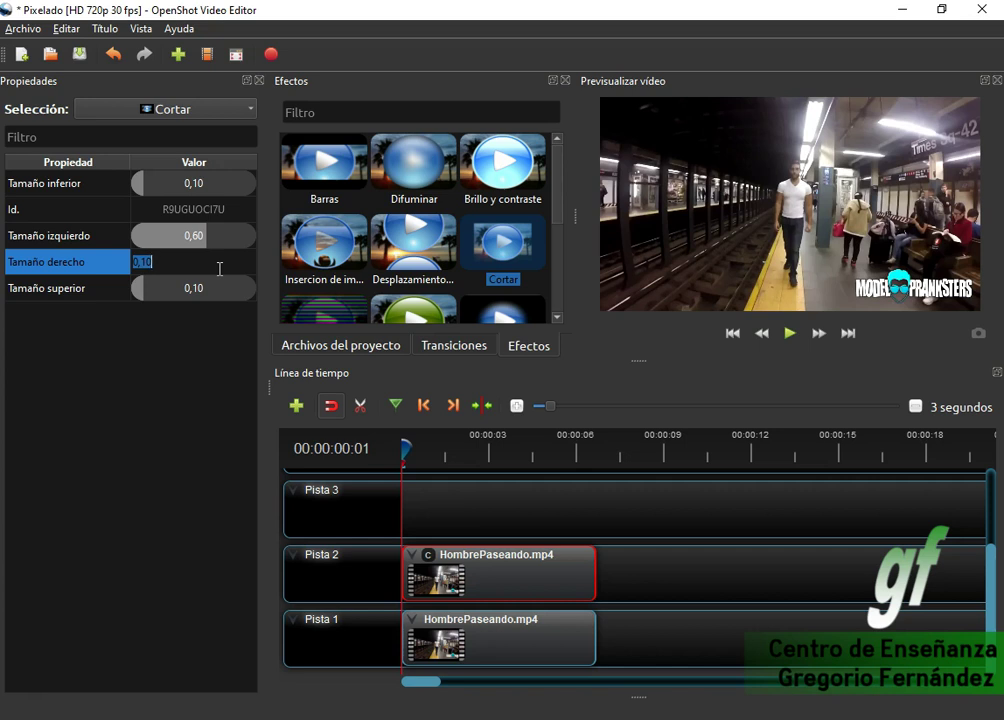
{"action": "key", "text": "Return"}
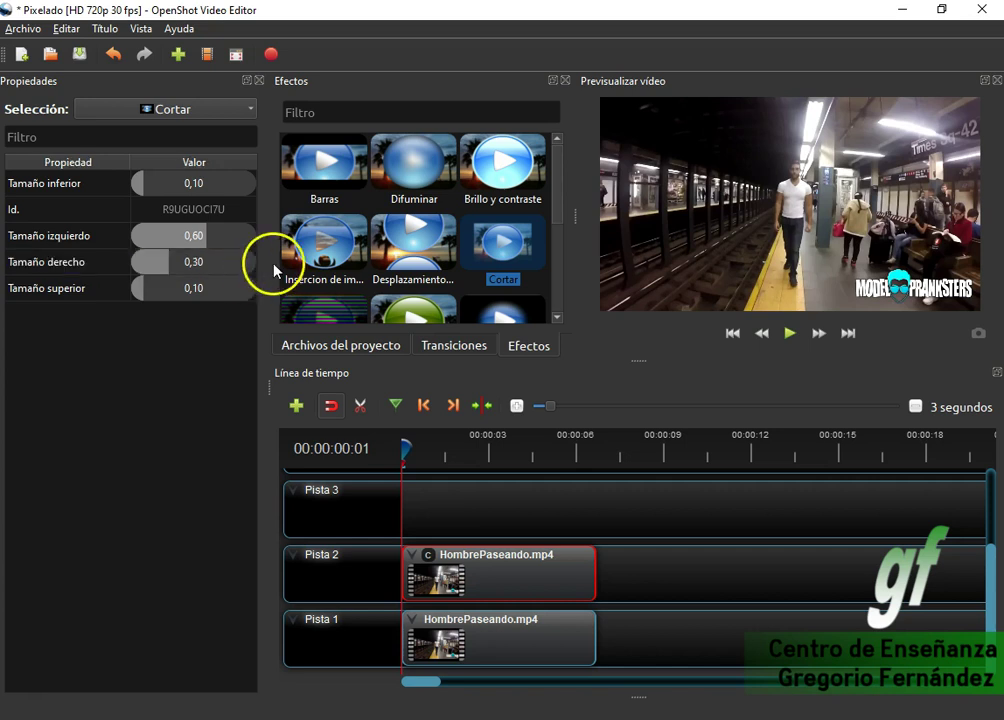
{"action": "double_click", "coordinate": [220, 289]}
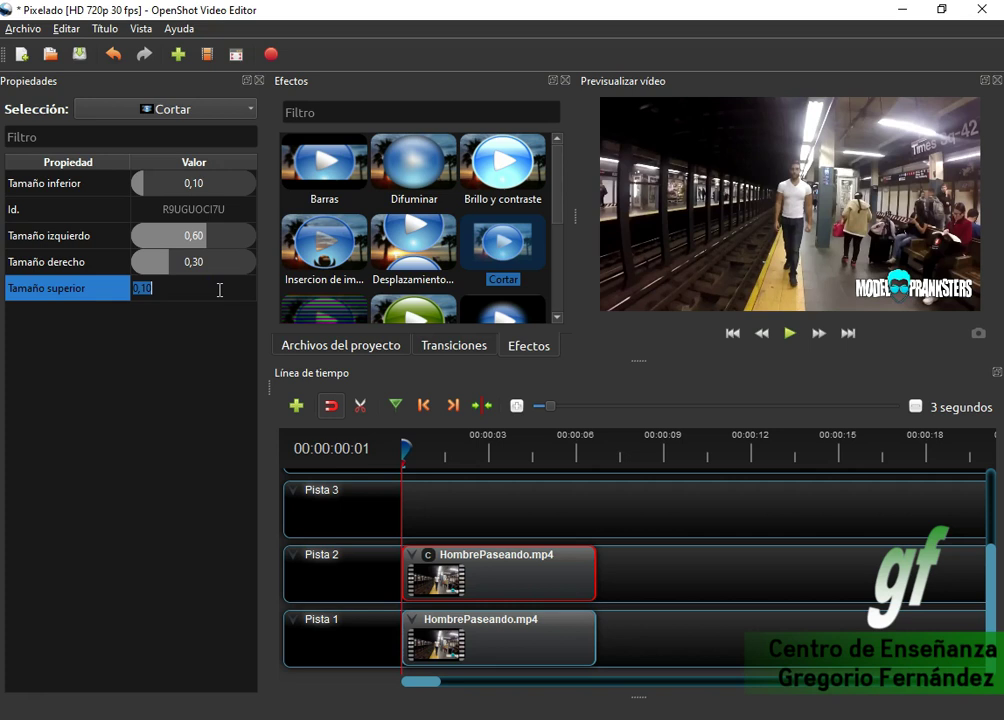
{"action": "key", "text": "Return"}
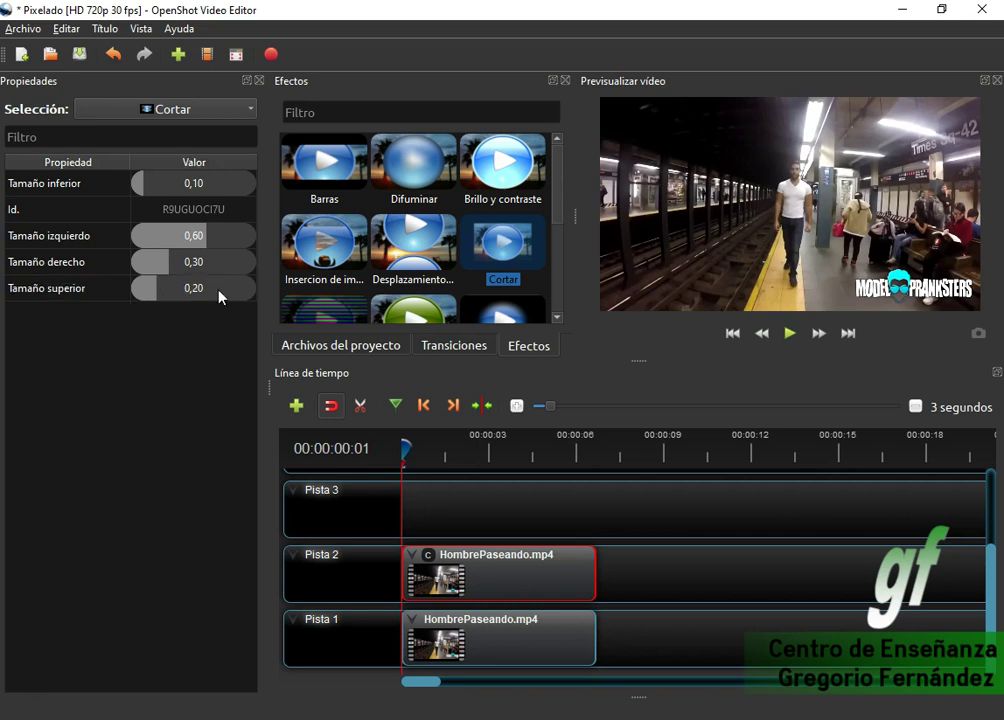
{"action": "double_click", "coordinate": [208, 183]}
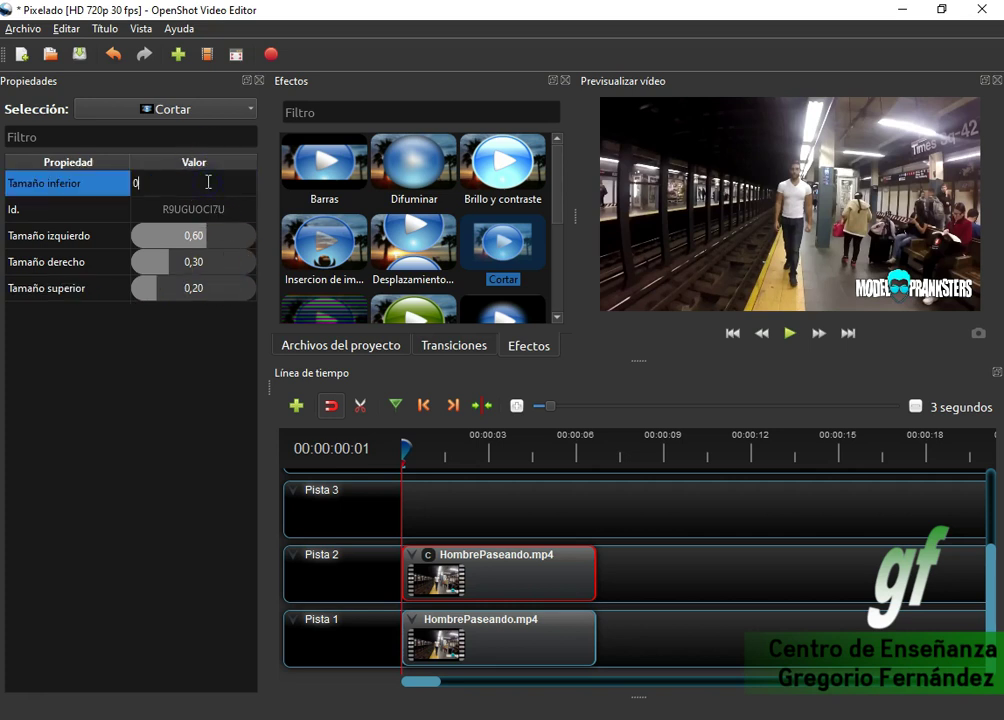
{"action": "key", "text": "Return"}
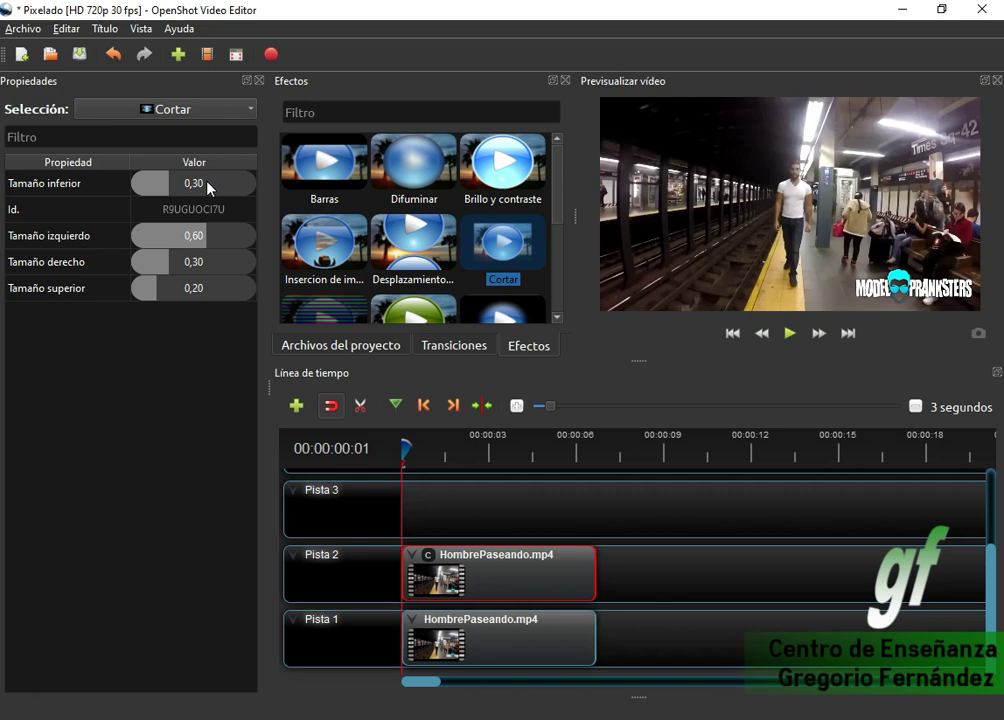
Move the Pista 1 clip along its track to about 8,03 s, clear of the clip on Pista 2.
{"action": "left_click_drag", "start_coordinate": [403, 450], "coordinate": [505, 447]}
{"action": "left_click", "coordinate": [515, 620]}
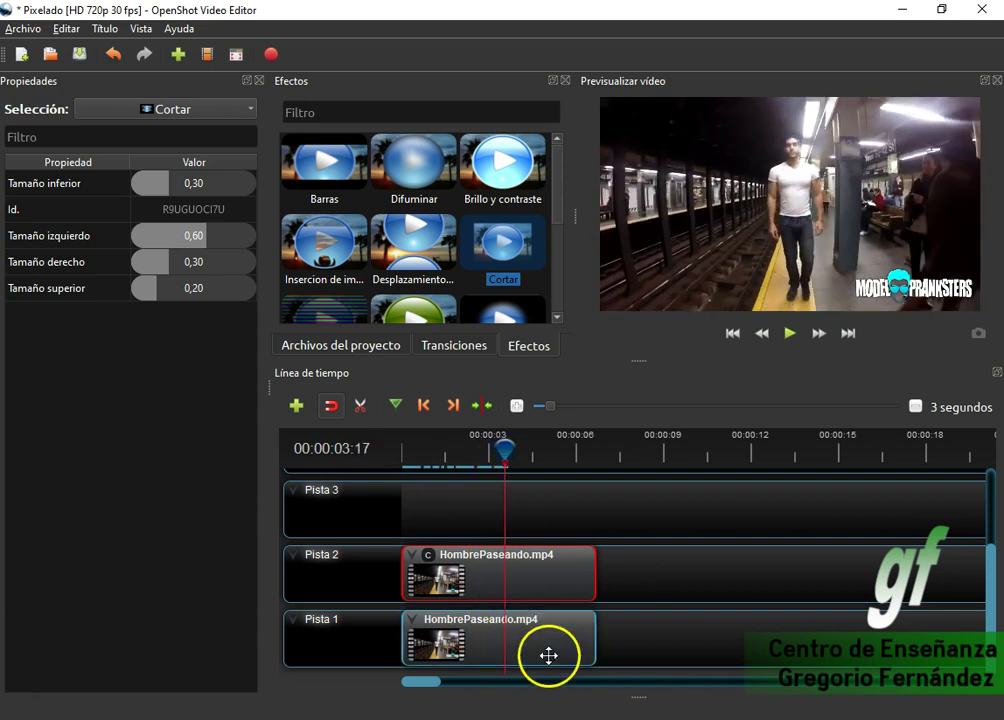
{"action": "left_click", "coordinate": [544, 644]}
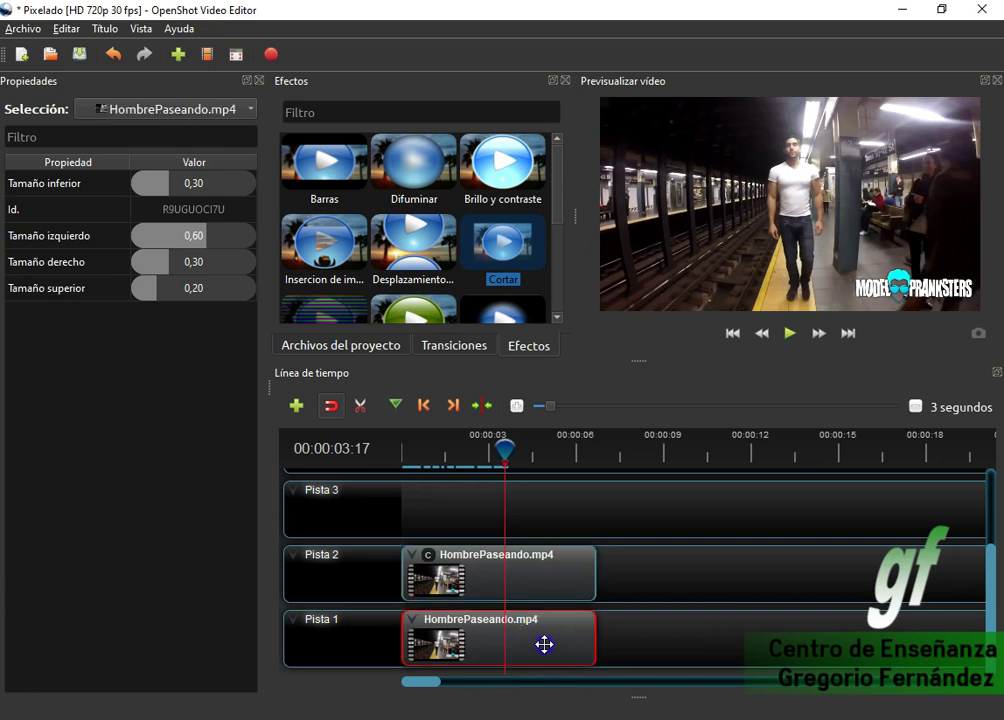
{"action": "left_click_drag", "start_coordinate": [560, 644], "coordinate": [773, 641]}
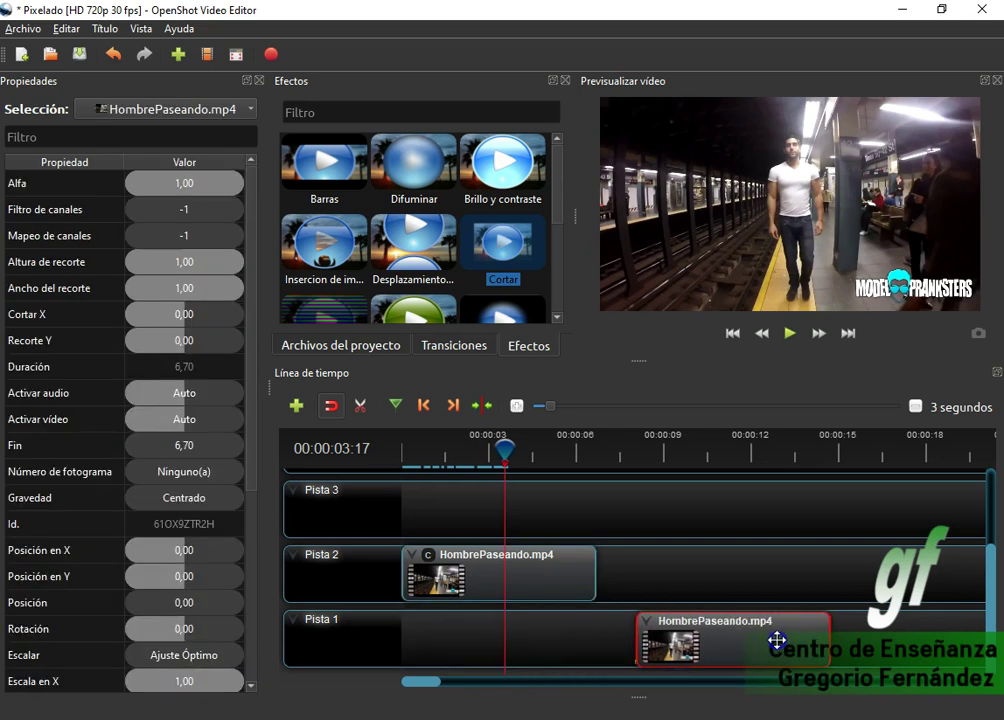
{"action": "left_click", "coordinate": [645, 597]}
Scrub through the Pista 2 clip to examine which area the Cortar effect leaves, returning to the timeline's start.
{"action": "left_click_drag", "start_coordinate": [497, 455], "coordinate": [395, 470]}
{"action": "mouse_move", "coordinate": [515, 452]}
{"action": "left_mouse_down"}
{"action": "mouse_move", "coordinate": [403, 452]}
{"action": "mouse_move", "coordinate": [462, 452]}
{"action": "left_mouse_up"}
{"action": "left_click", "coordinate": [426, 406]}
{"action": "left_click", "coordinate": [424, 407]}
{"action": "left_click", "coordinate": [462, 449]}
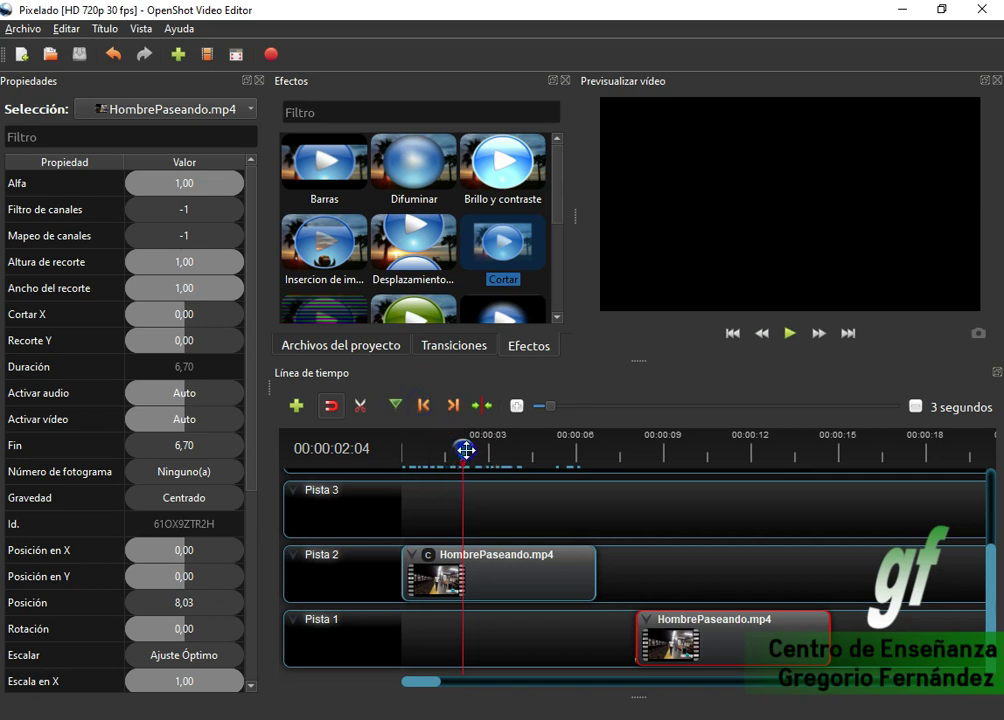
{"action": "left_click_drag", "start_coordinate": [466, 450], "coordinate": [370, 451]}
{"action": "left_click_drag", "start_coordinate": [466, 482], "coordinate": [566, 553]}
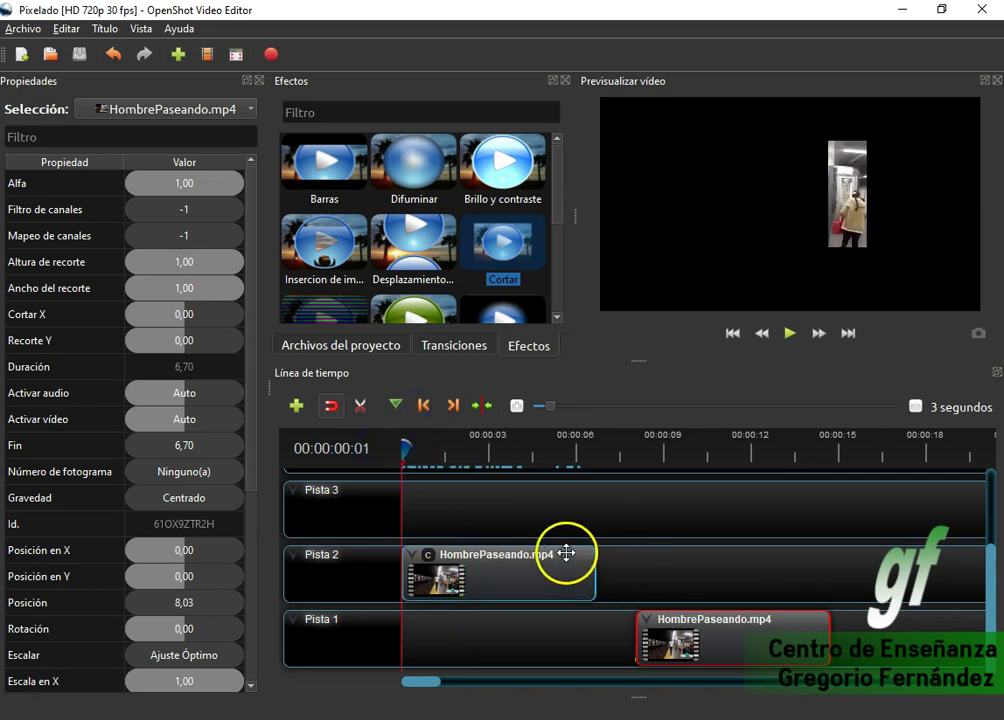
{"action": "left_click", "coordinate": [551, 450]}
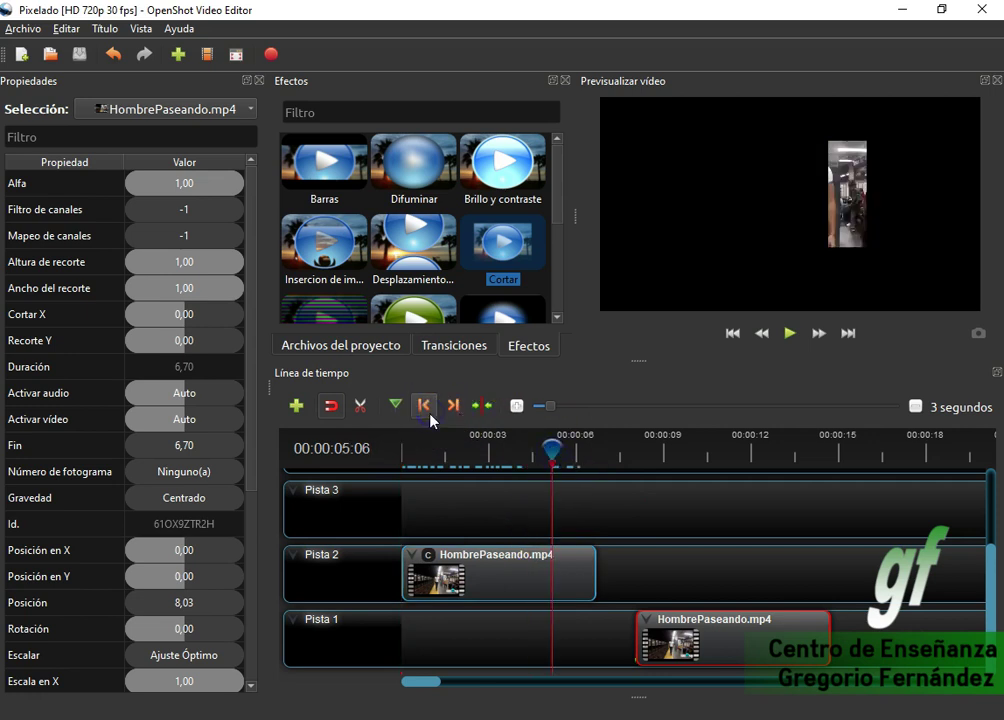
{"action": "left_click_drag", "start_coordinate": [549, 448], "coordinate": [322, 448]}
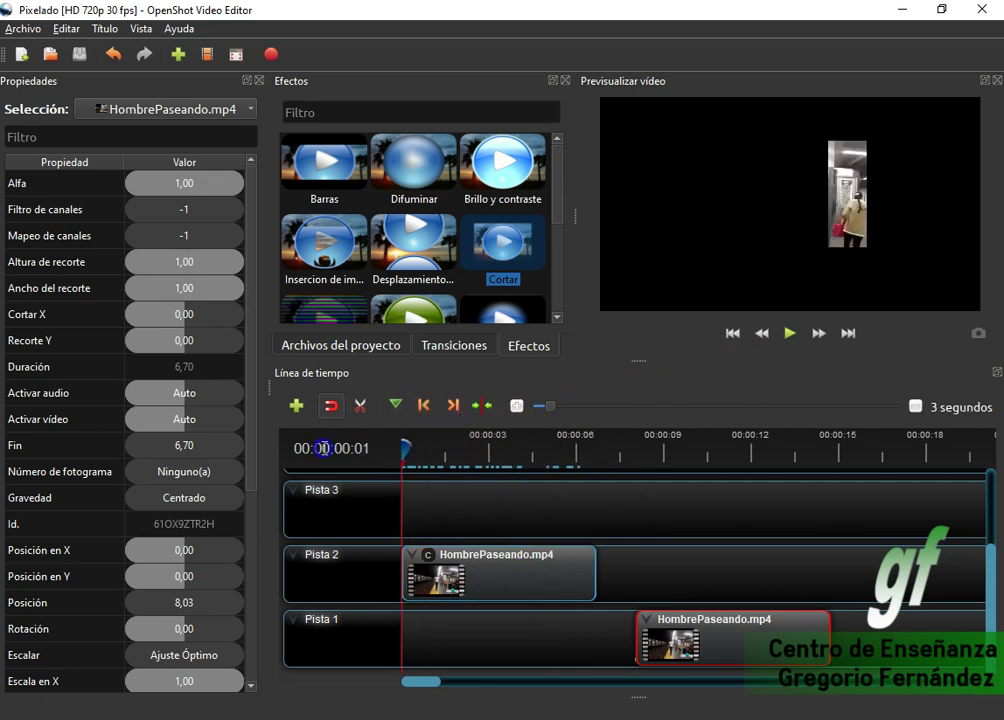
Set Tamaño izquierdo of the Pista 2 clip's Cortar effect to 0,50.
{"action": "left_click", "coordinate": [426, 568]}
{"action": "left_click_drag", "start_coordinate": [130, 240], "coordinate": [217, 243]}
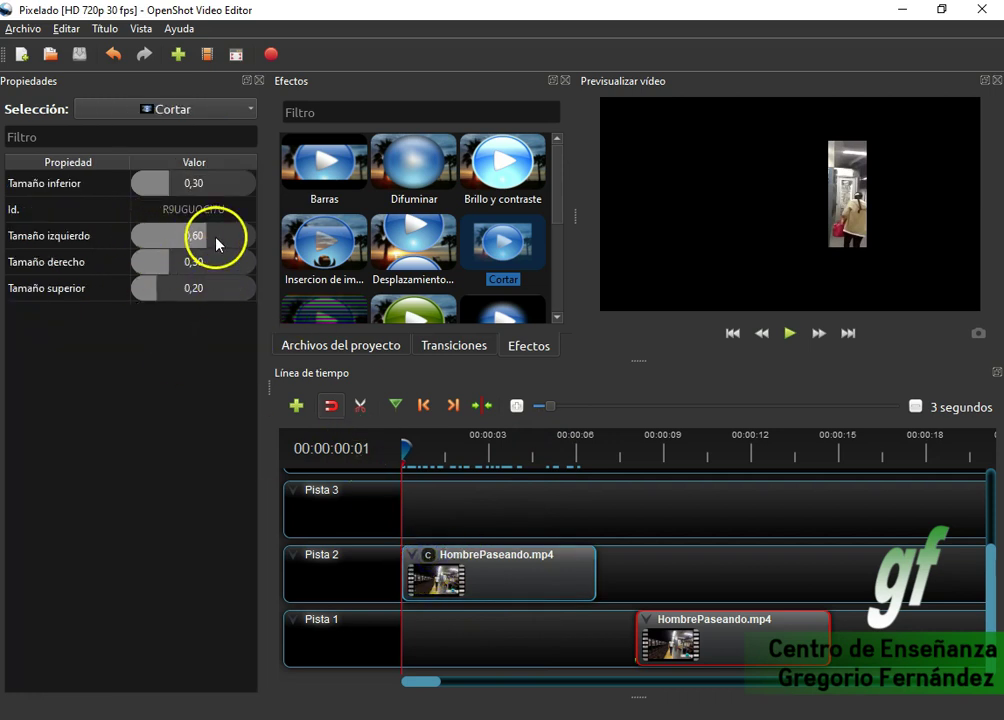
{"action": "double_click", "coordinate": [217, 237]}
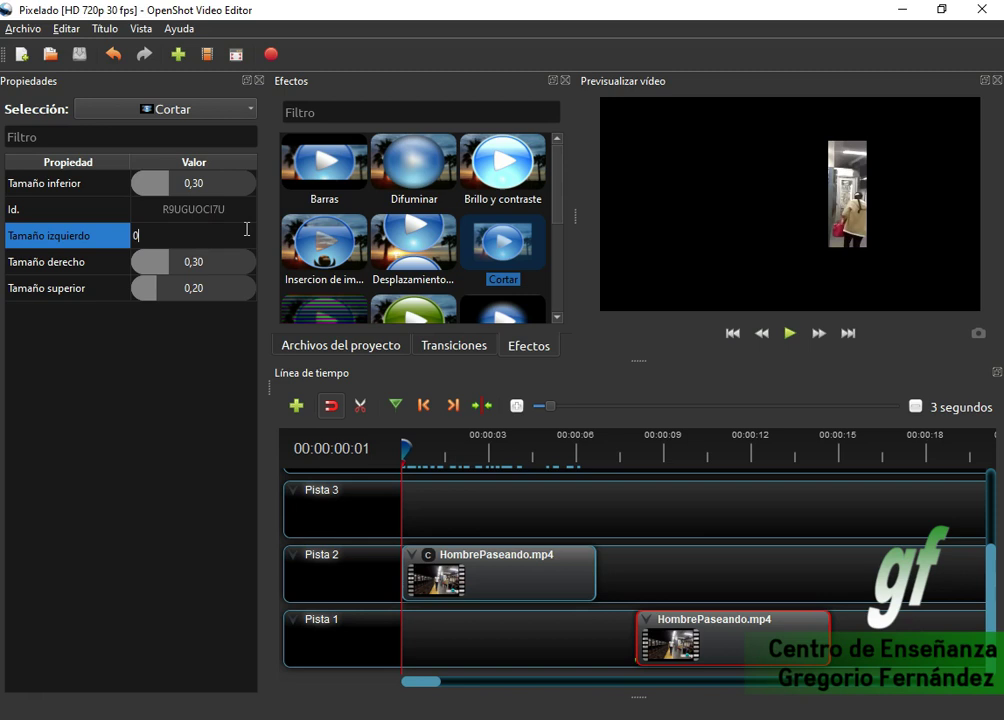
{"action": "type", "text": "0,50"}
{"action": "key", "text": "Return"}
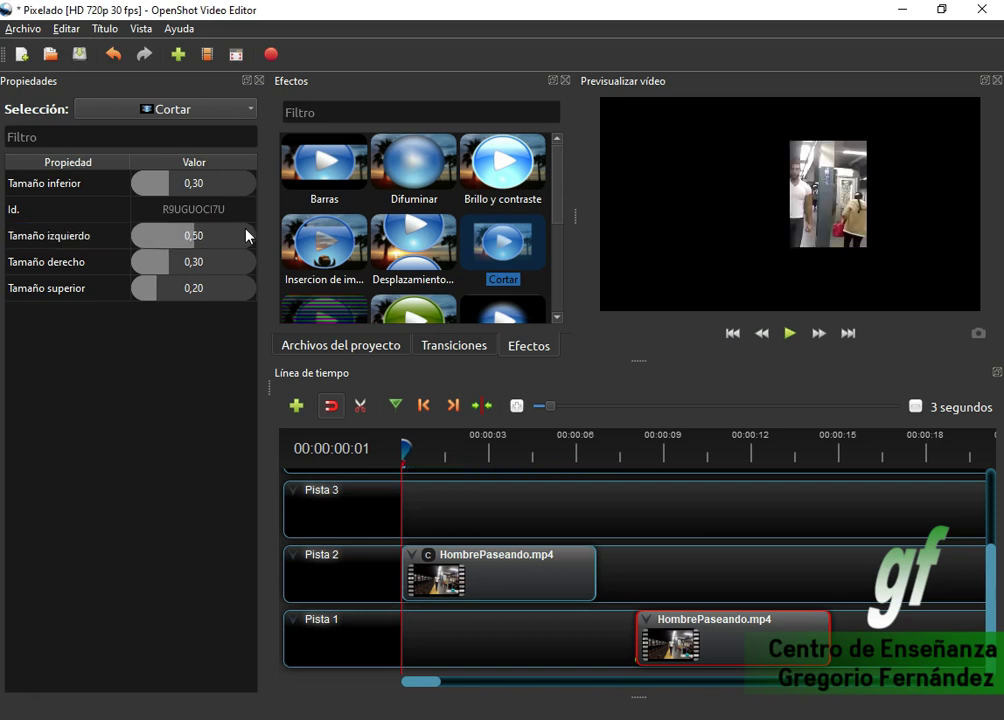
Set both Tamaño izquierdo and Tamaño derecho of the Pista 2 clip's Cortar effect to 0,40.
{"action": "double_click", "coordinate": [230, 236]}
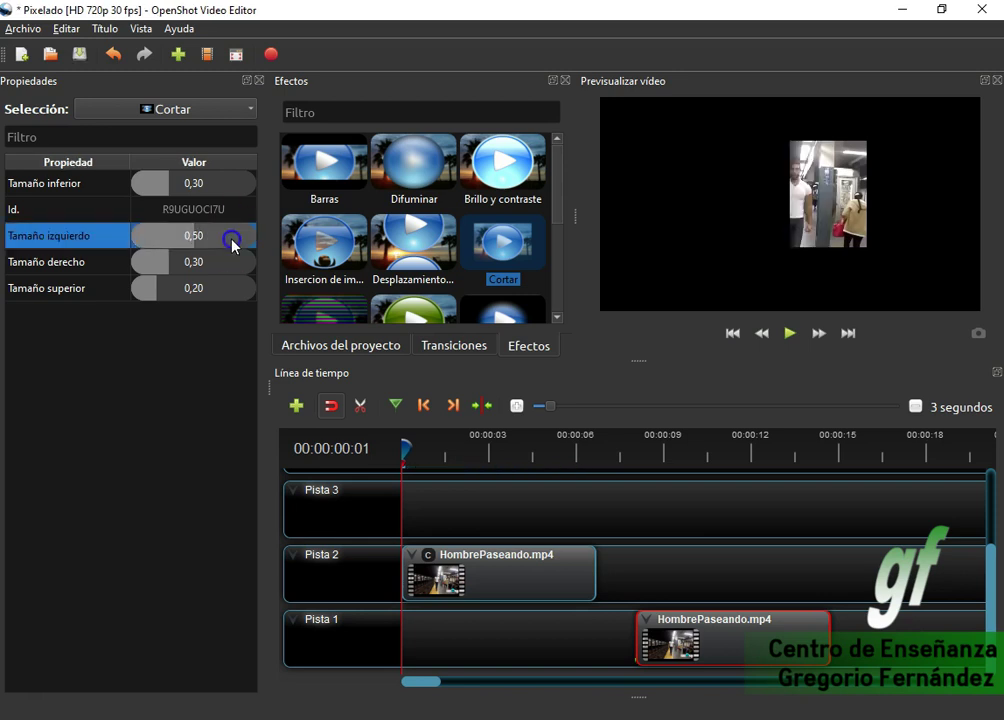
{"action": "type", "text": "0,40"}
{"action": "key", "text": "Return"}
{"action": "double_click", "coordinate": [200, 262]}
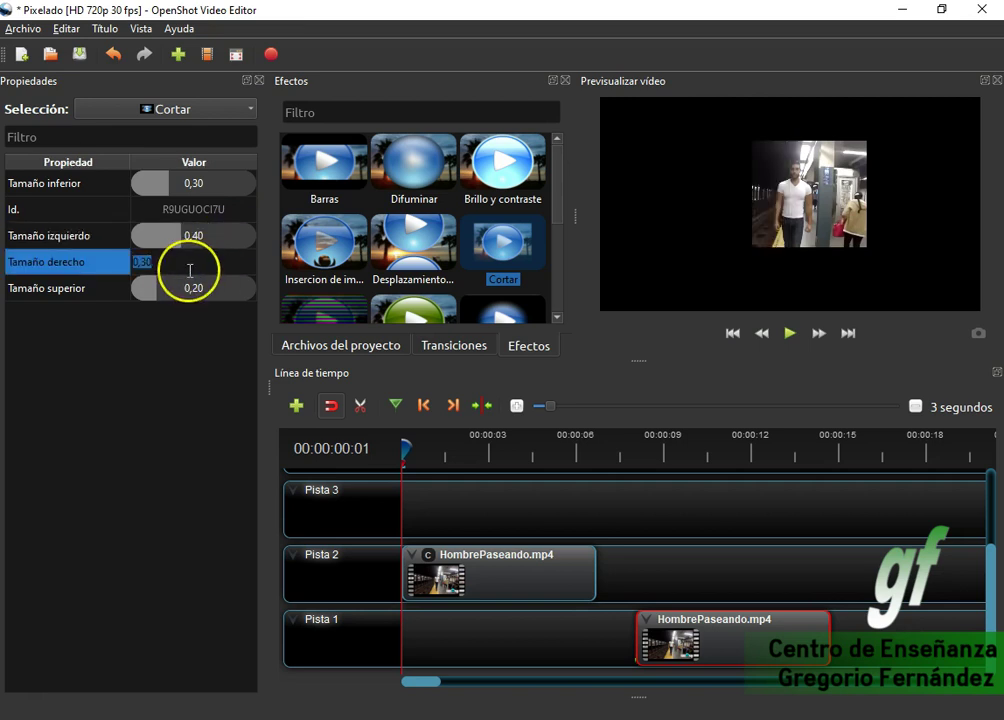
{"action": "type", "text": "0,30"}
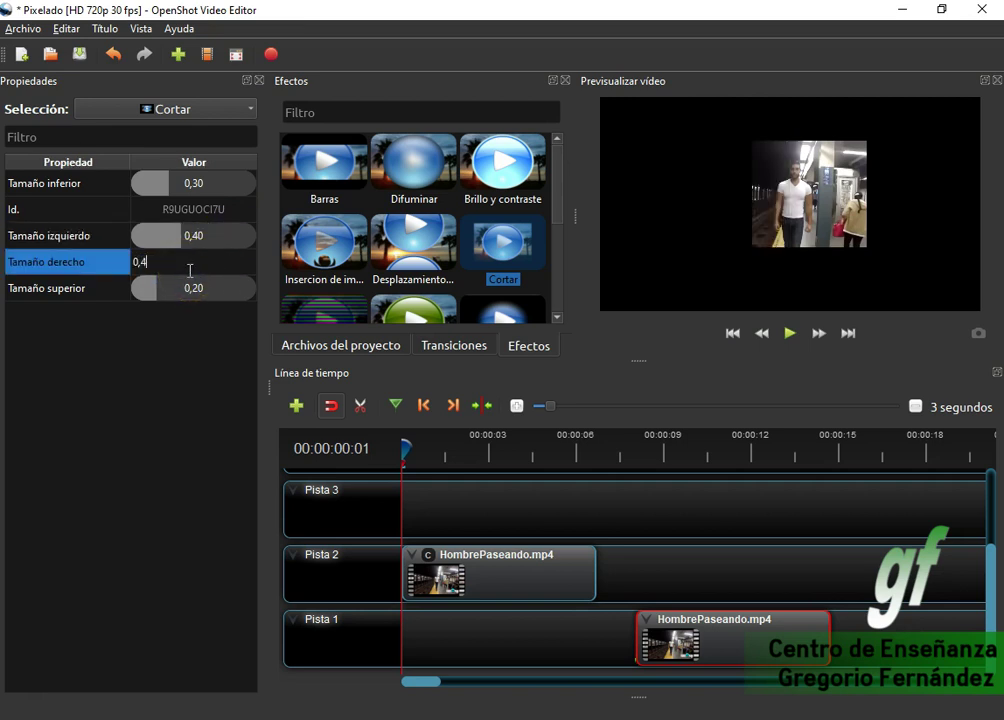
{"action": "key", "text": "Return"}
{"action": "left_click", "coordinate": [209, 200]}
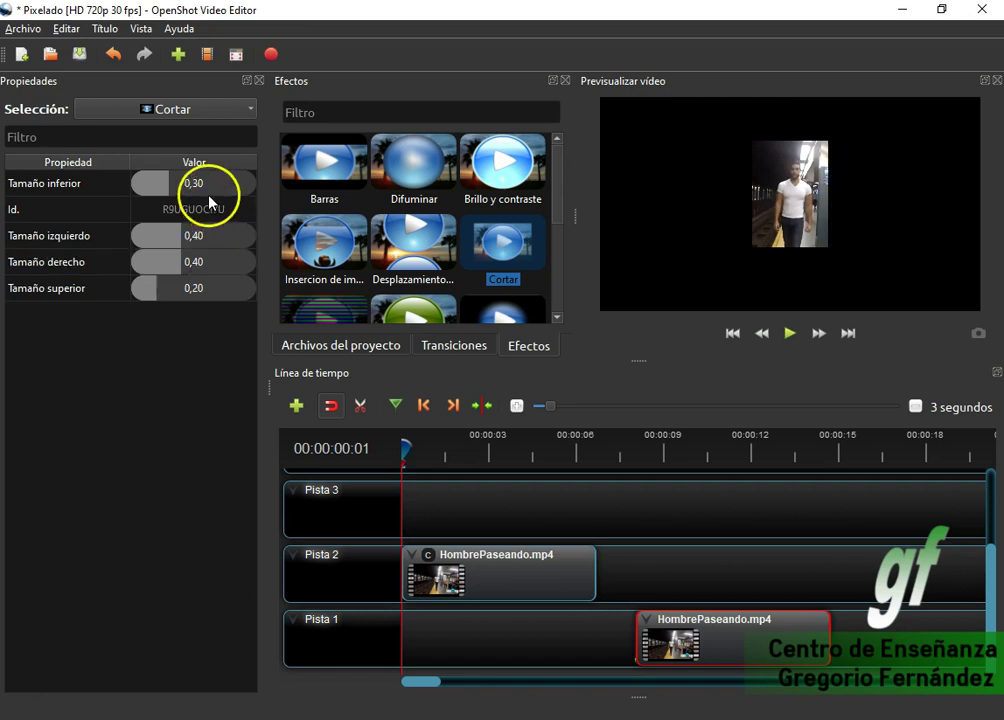
Set the Cortar effect's Tamaño superior to 0,30 and Tamaño inferior to 0,35.
{"action": "left_click_drag", "start_coordinate": [212, 272], "coordinate": [209, 306]}
{"action": "double_click", "coordinate": [209, 288]}
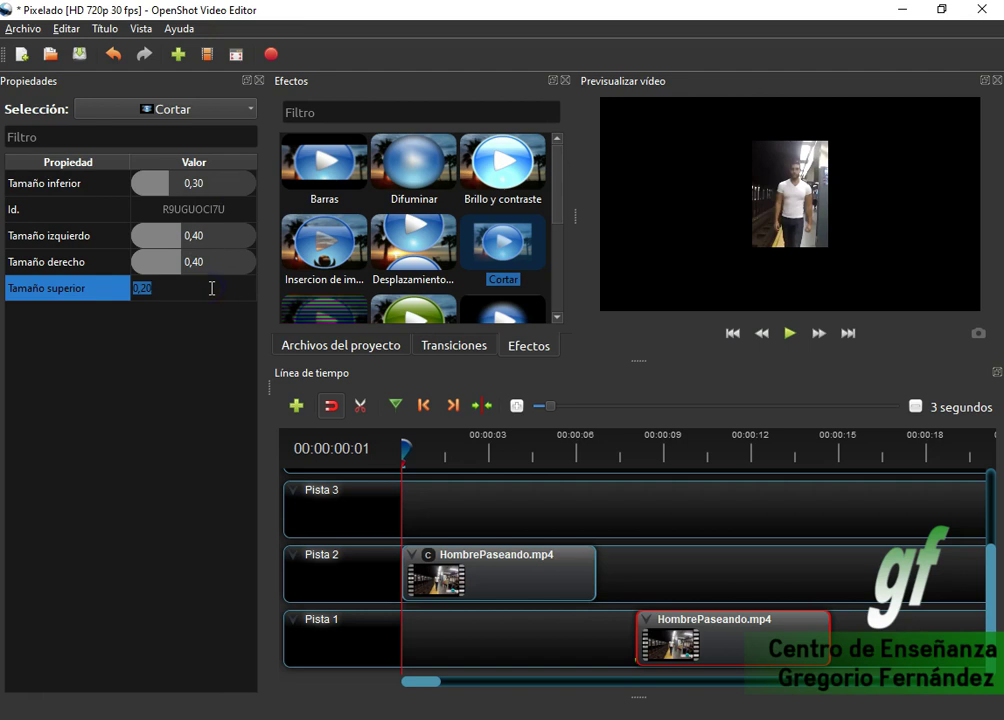
{"action": "type", "text": "0,30"}
{"action": "key", "text": "Return"}
{"action": "left_click_drag", "start_coordinate": [225, 222], "coordinate": [215, 186]}
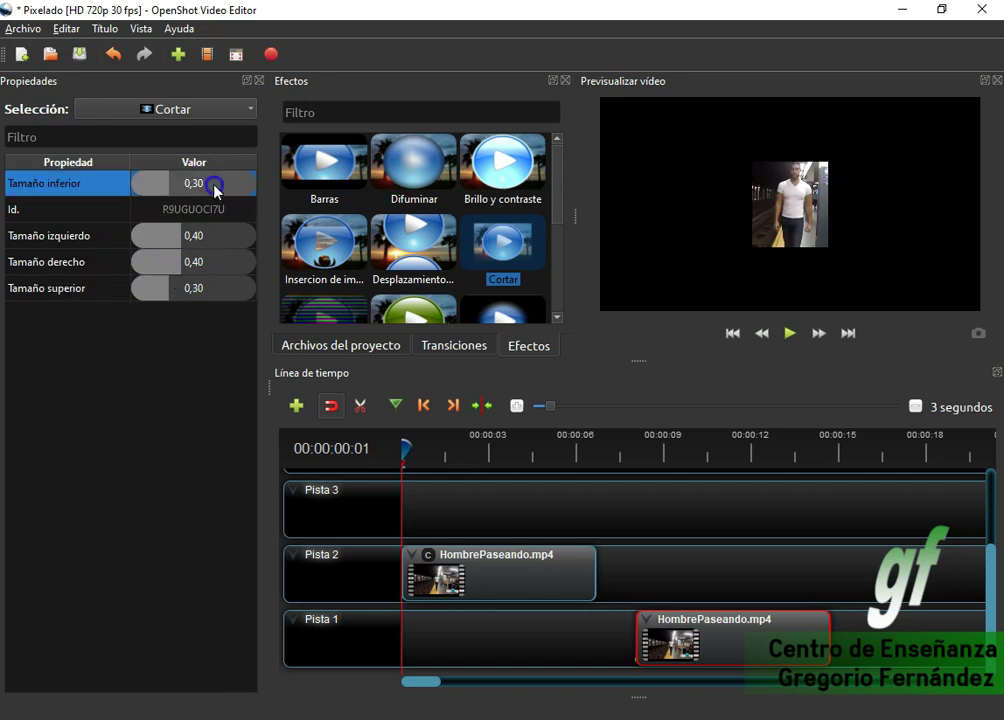
{"action": "double_click", "coordinate": [215, 185]}
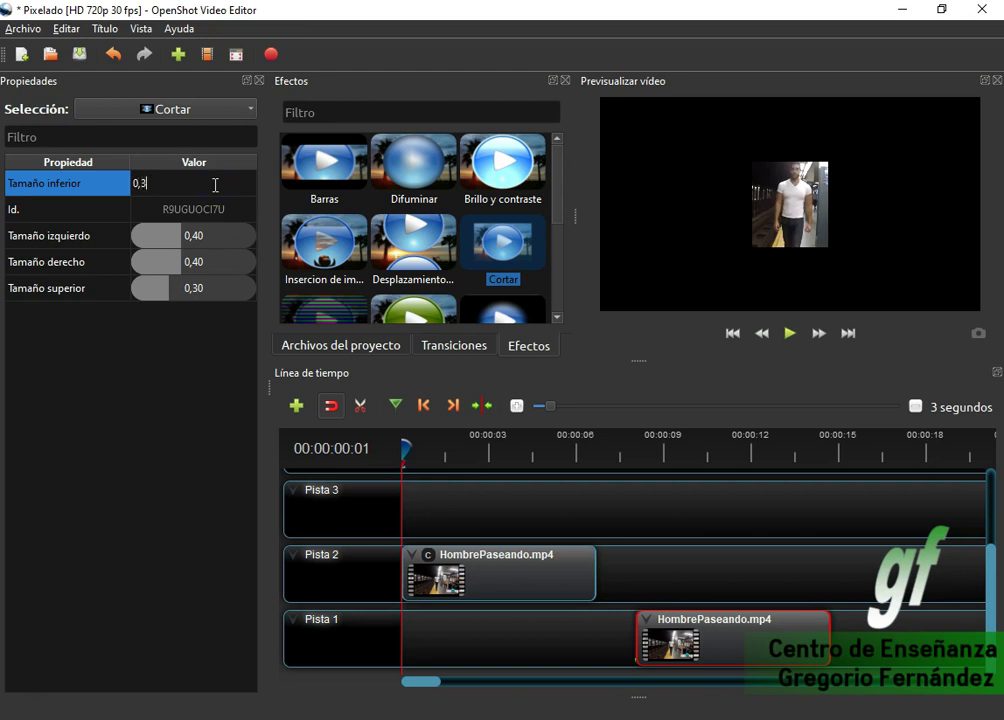
{"action": "key", "text": "Return"}
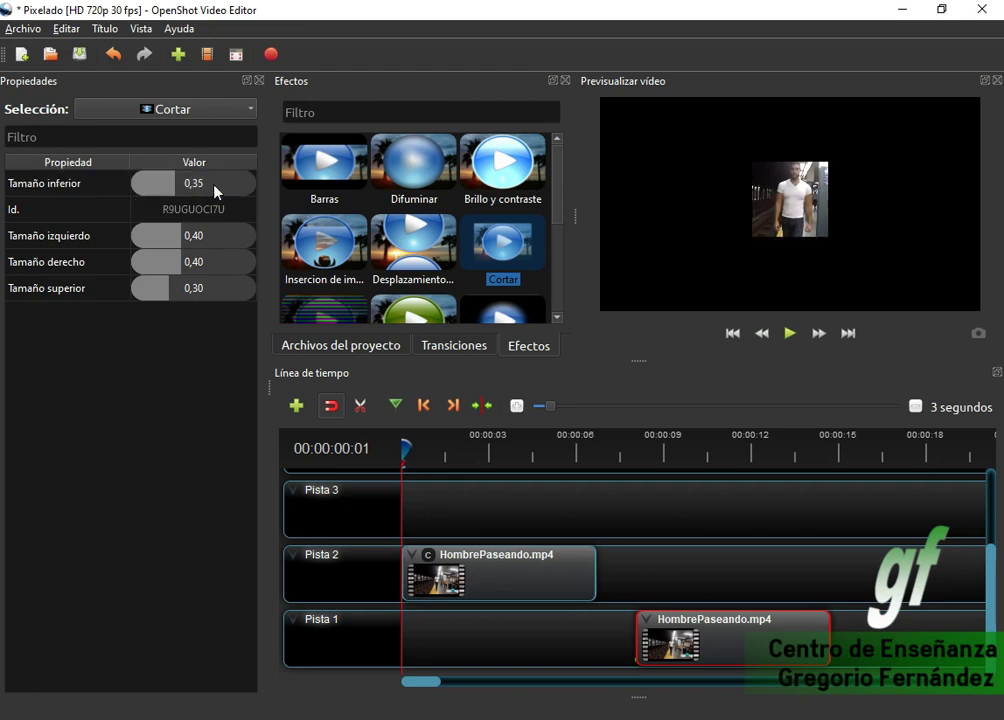
{"action": "left_click", "coordinate": [208, 212]}
Apply the Pixelar effect to the cropped HombrePaseando.mp4 clip on Pista 2.
{"action": "left_click", "coordinate": [717, 621]}
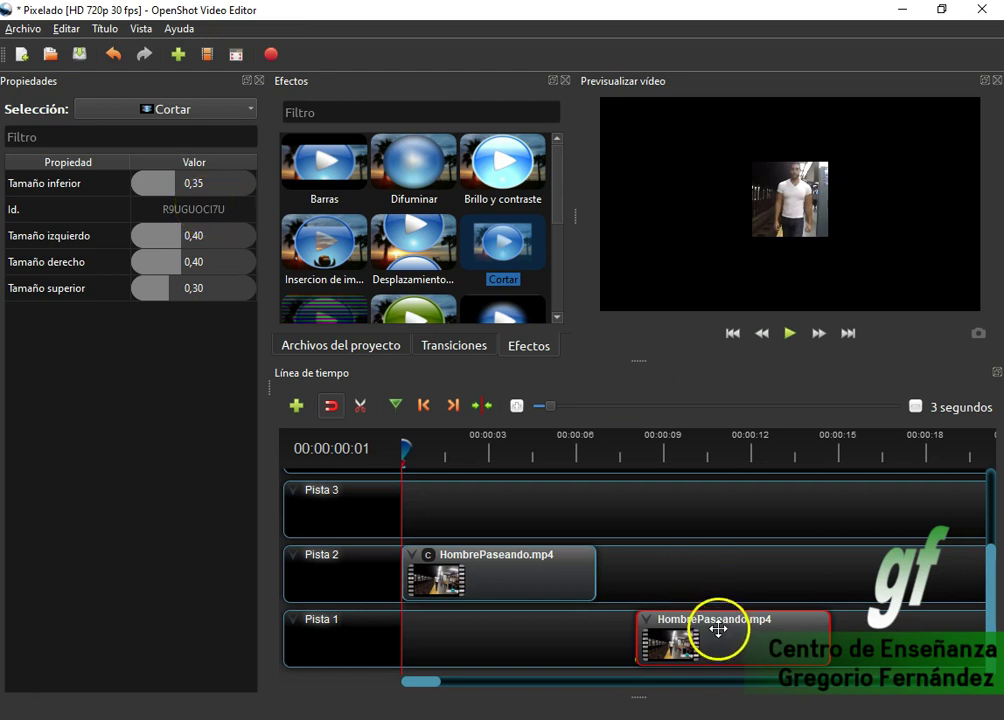
{"action": "left_click", "coordinate": [527, 359]}
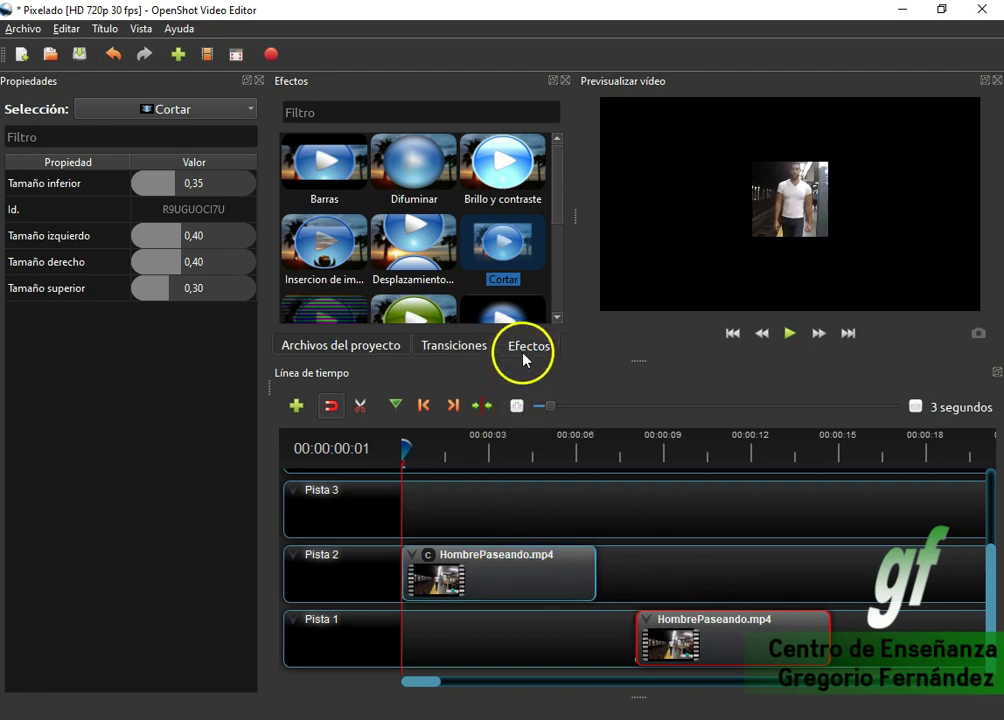
{"action": "left_click", "coordinate": [481, 264]}
{"action": "scroll", "coordinate": [481, 264], "scroll_direction": "down", "scroll_amount": 3}
{"action": "left_click", "coordinate": [420, 226]}
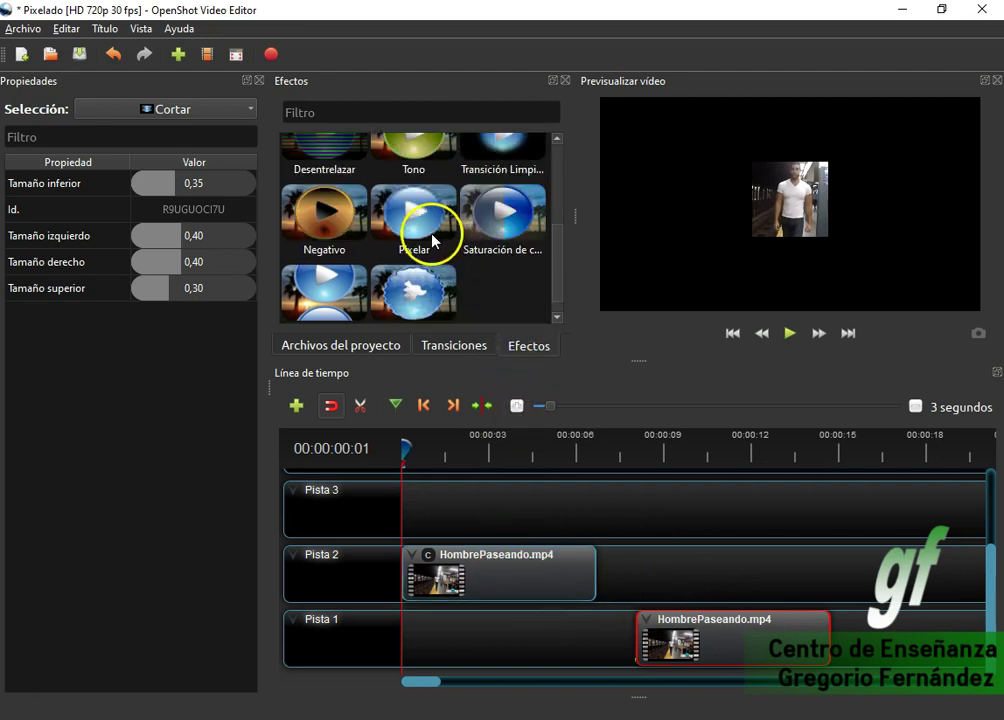
{"action": "left_click", "coordinate": [416, 222]}
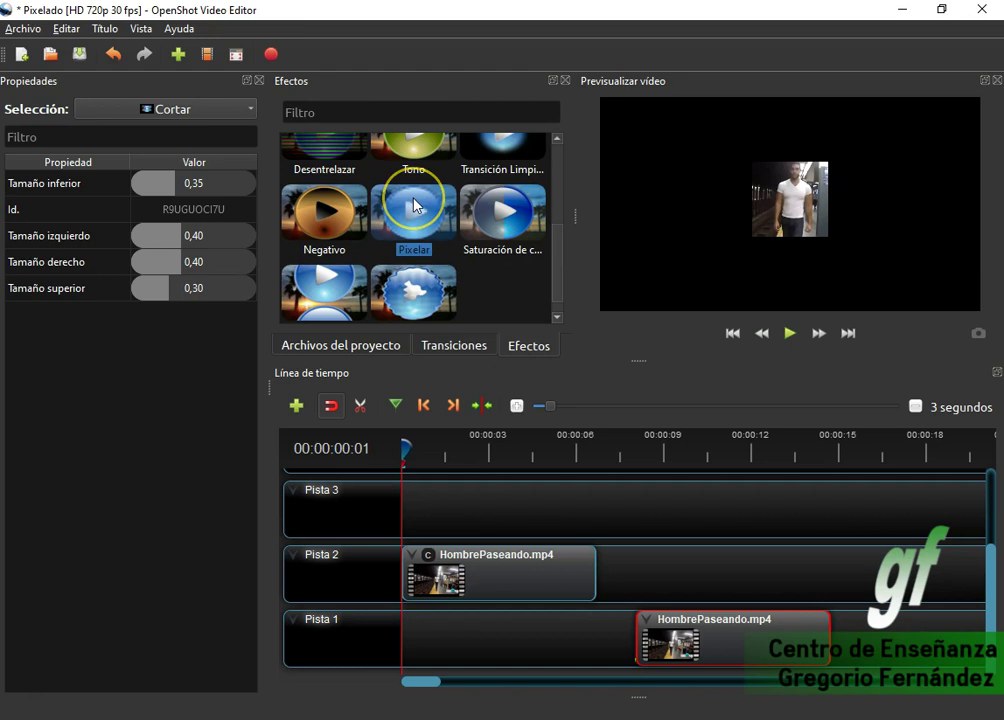
{"action": "left_click_drag", "start_coordinate": [414, 204], "coordinate": [455, 563]}
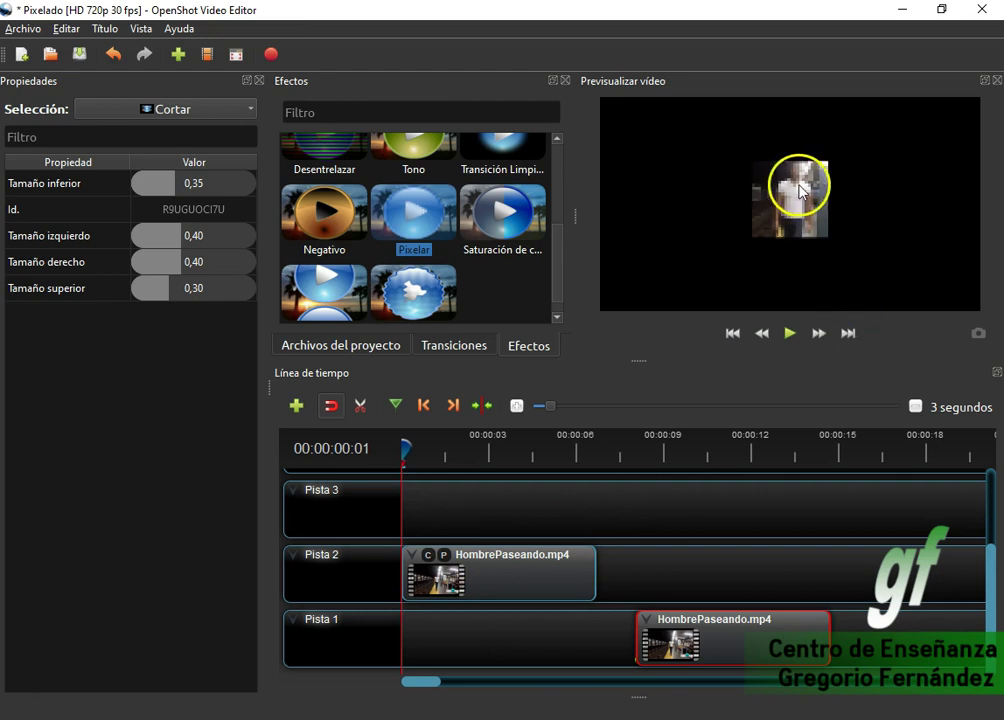
Move the Pista 1 clip to the timeline's start beneath the Pista 2 clip and play the combined result.
{"action": "left_click_drag", "start_coordinate": [770, 650], "coordinate": [509, 632]}
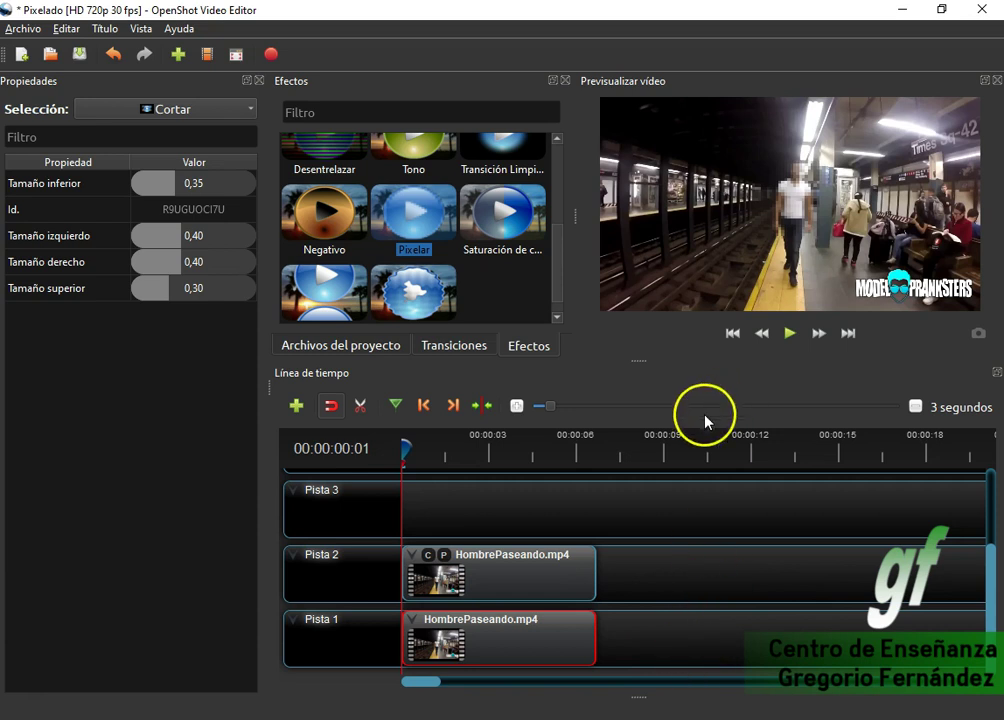
{"action": "left_click", "coordinate": [790, 340]}
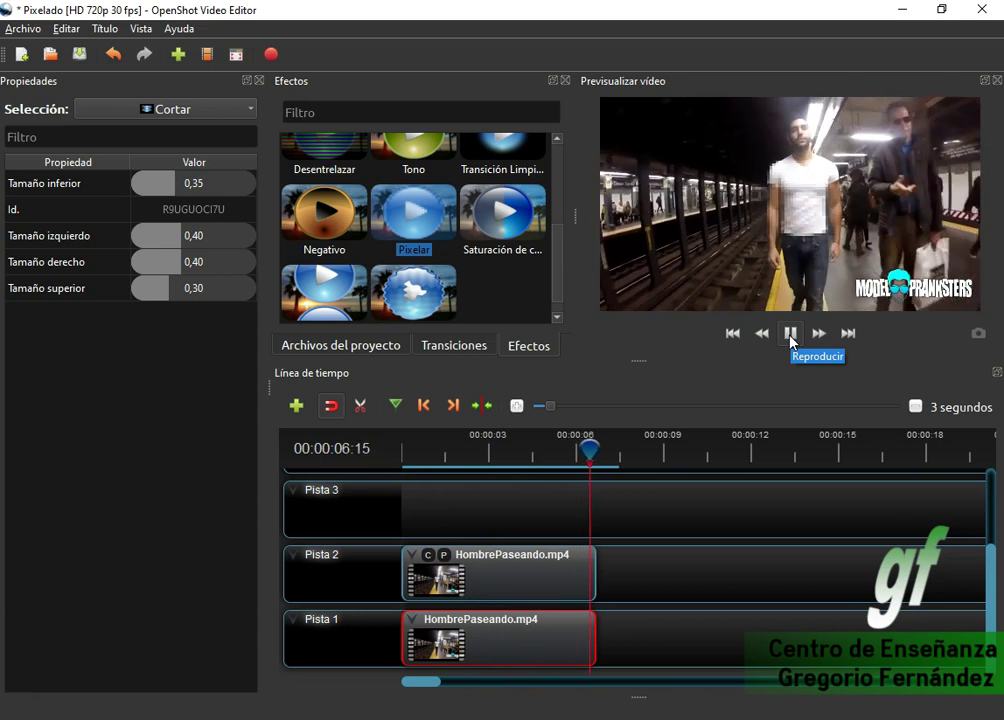
{"action": "left_click", "coordinate": [790, 338]}
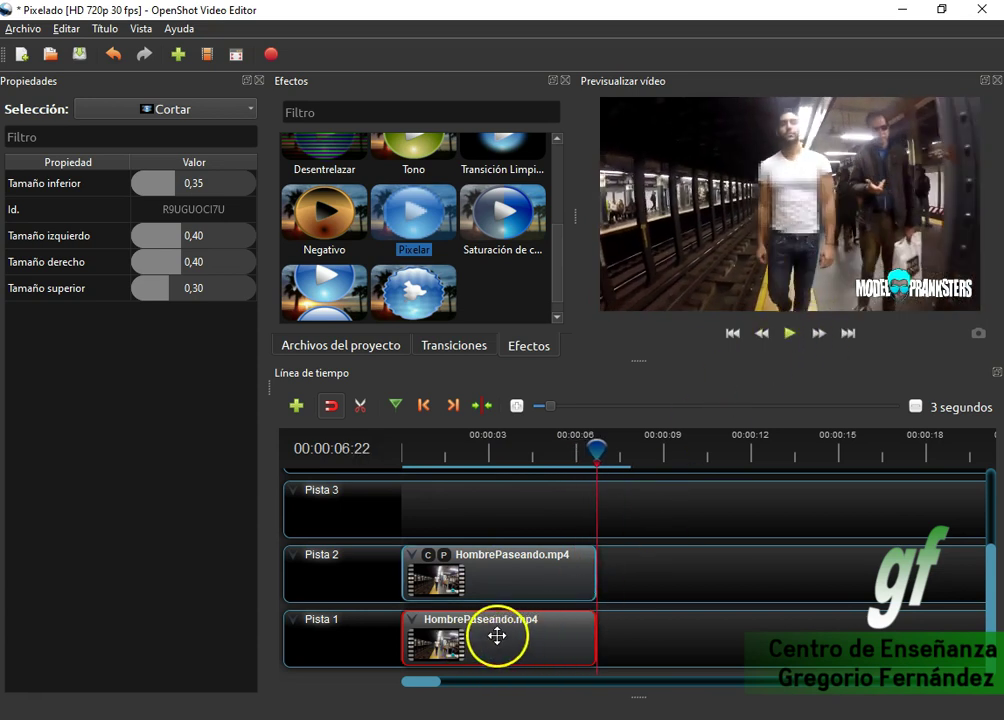
Move the Pista 1 clip to just after the end of the Pista 2 clip and return the playhead to the start.
{"action": "left_click_drag", "start_coordinate": [503, 634], "coordinate": [693, 624]}
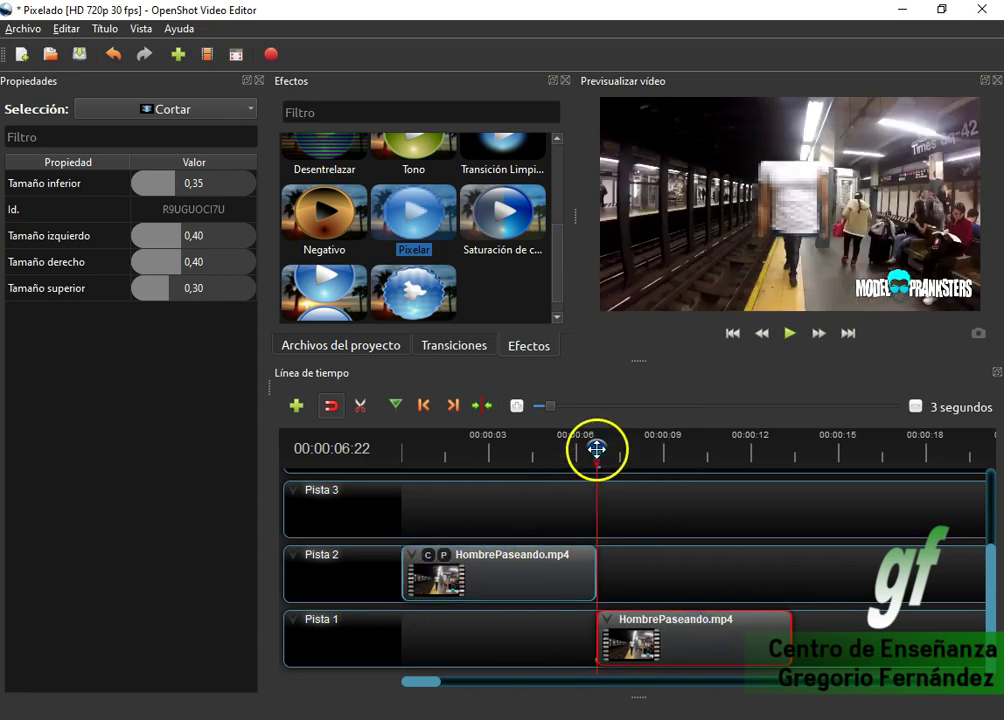
{"action": "left_click", "coordinate": [530, 556]}
{"action": "left_click", "coordinate": [425, 407]}
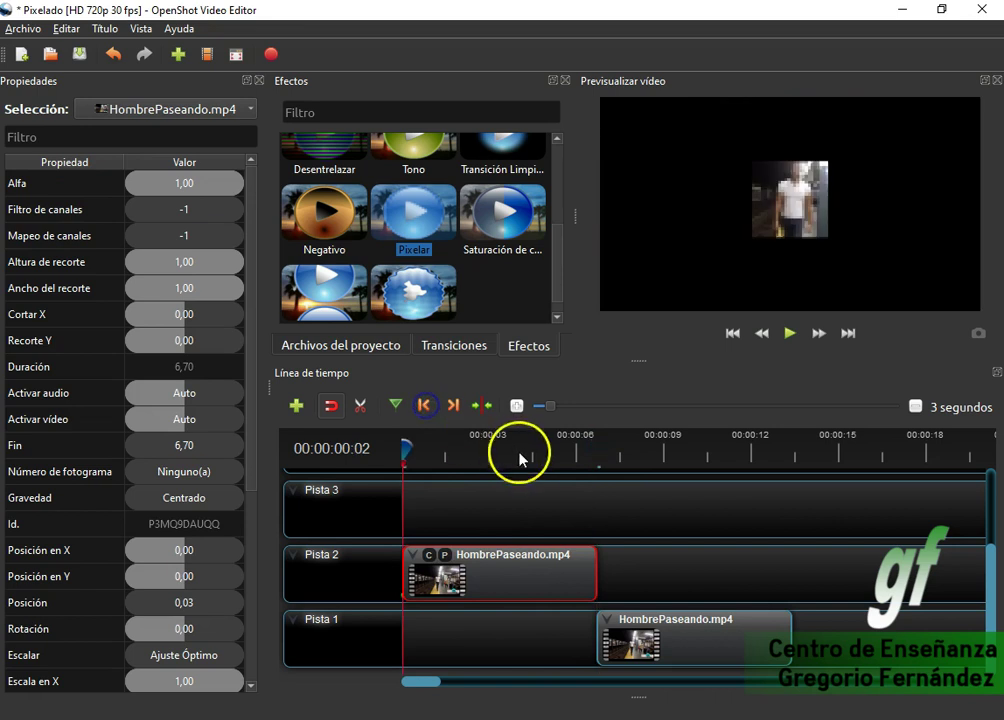
Set the Pista 2 clip's Cortar effect to Tamaño superior 0,20 and Tamaño inferior 0,45.
{"action": "left_click", "coordinate": [429, 556]}
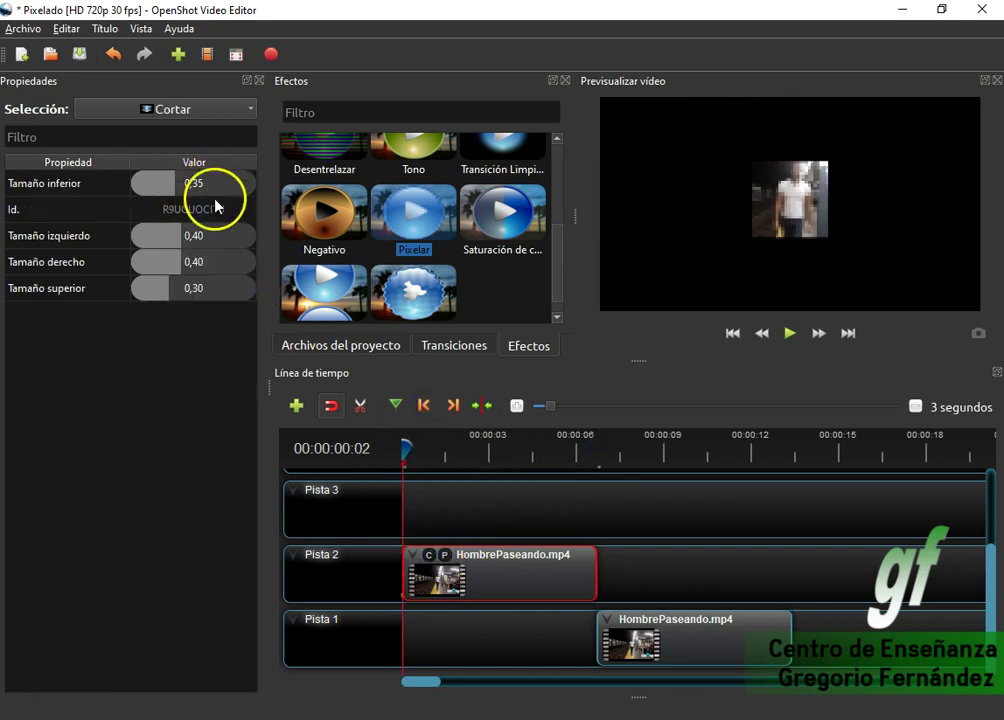
{"action": "double_click", "coordinate": [217, 288]}
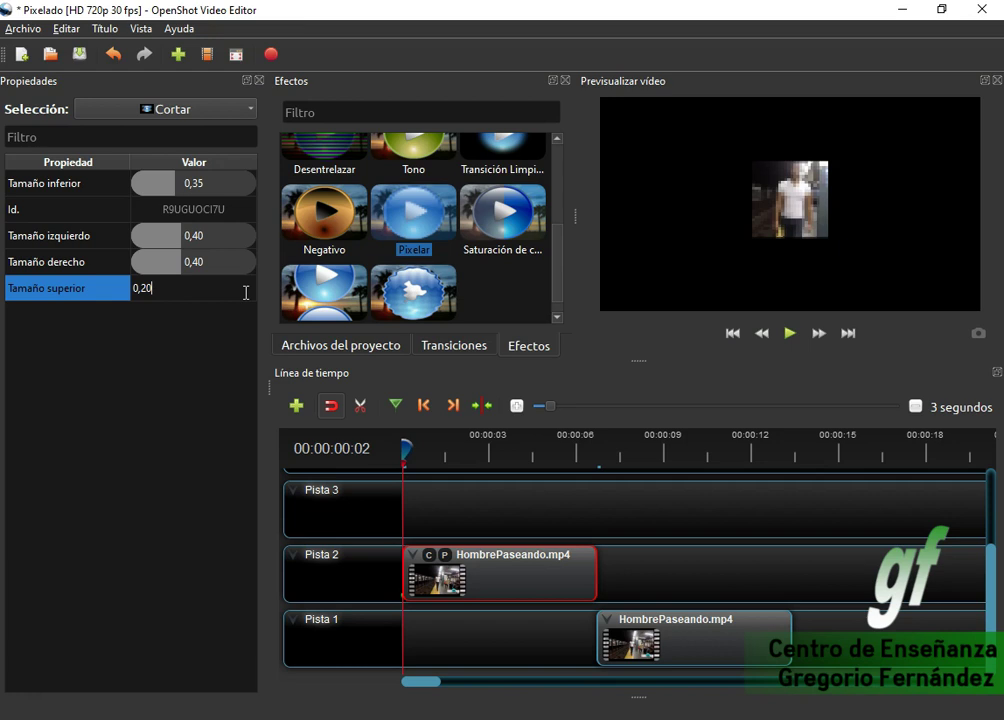
{"action": "key", "text": "Return"}
{"action": "double_click", "coordinate": [217, 183]}
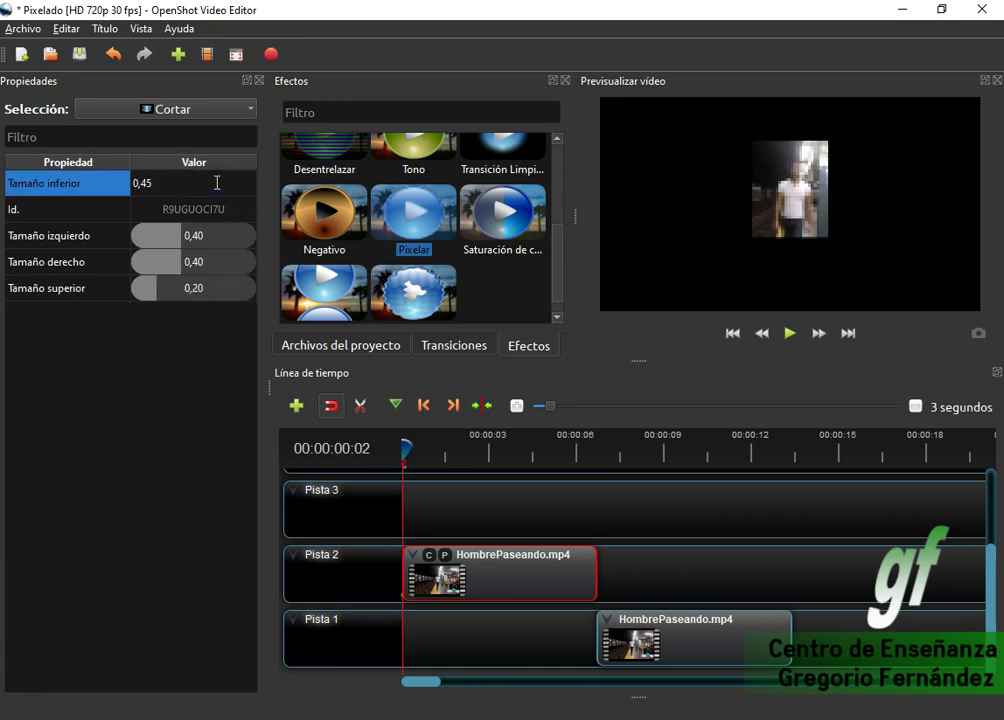
{"action": "key", "text": "Return"}
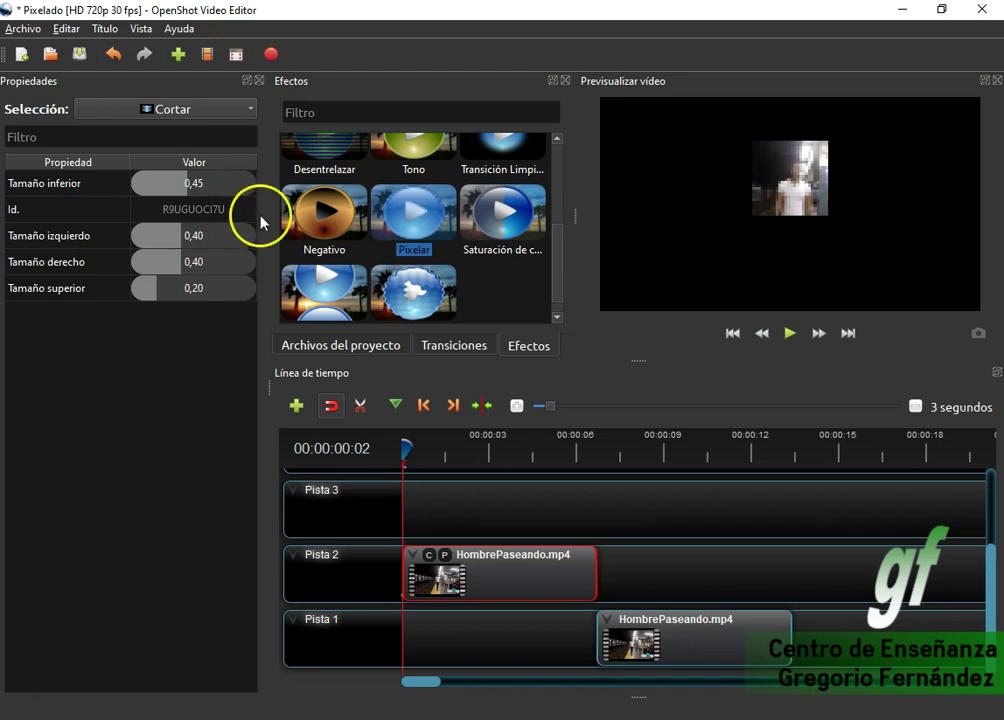
Align the Pista 1 clip with the start of the Pista 2 clip at 0,03 s and play the pixelated area through.
{"action": "left_click_drag", "start_coordinate": [711, 658], "coordinate": [511, 622]}
{"action": "left_click", "coordinate": [788, 335]}
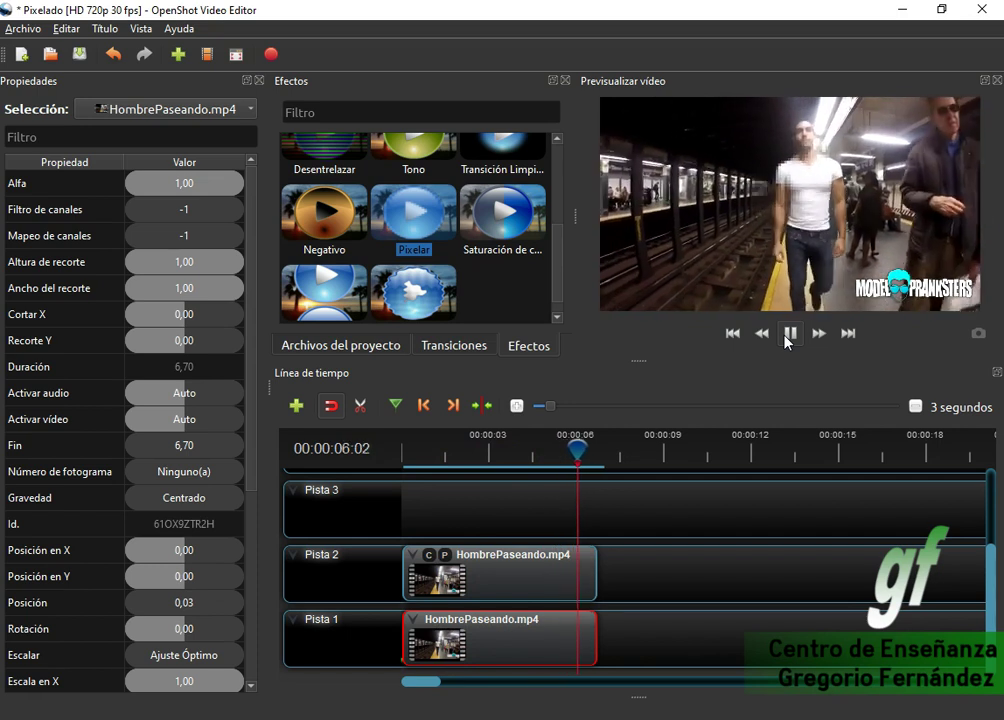
{"action": "left_click", "coordinate": [970, 295]}
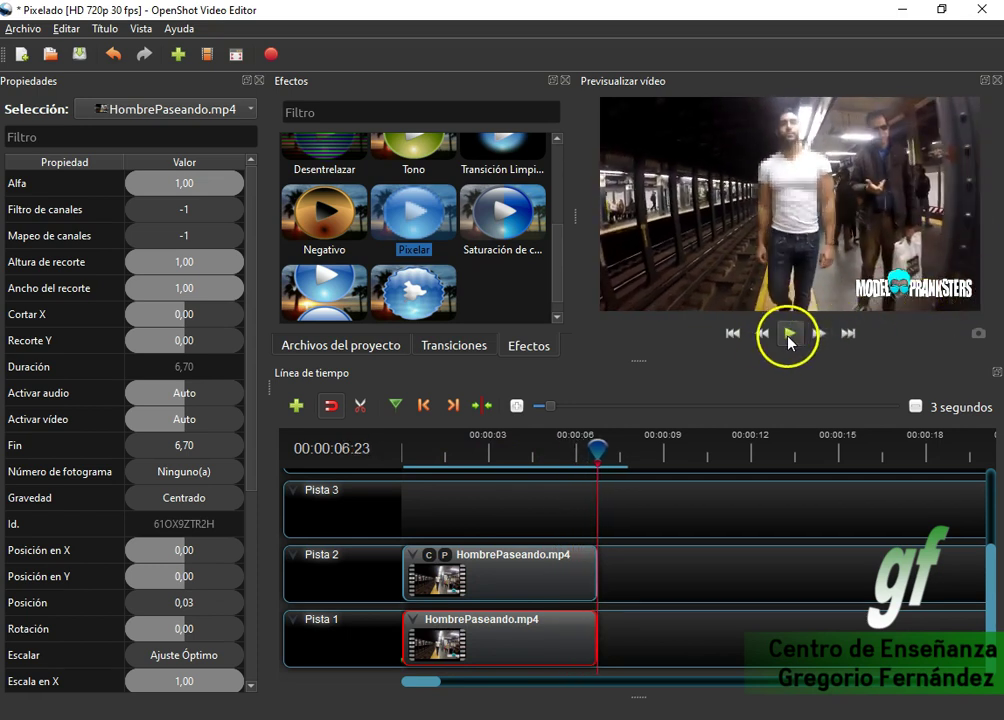
{"action": "left_click", "coordinate": [788, 336]}
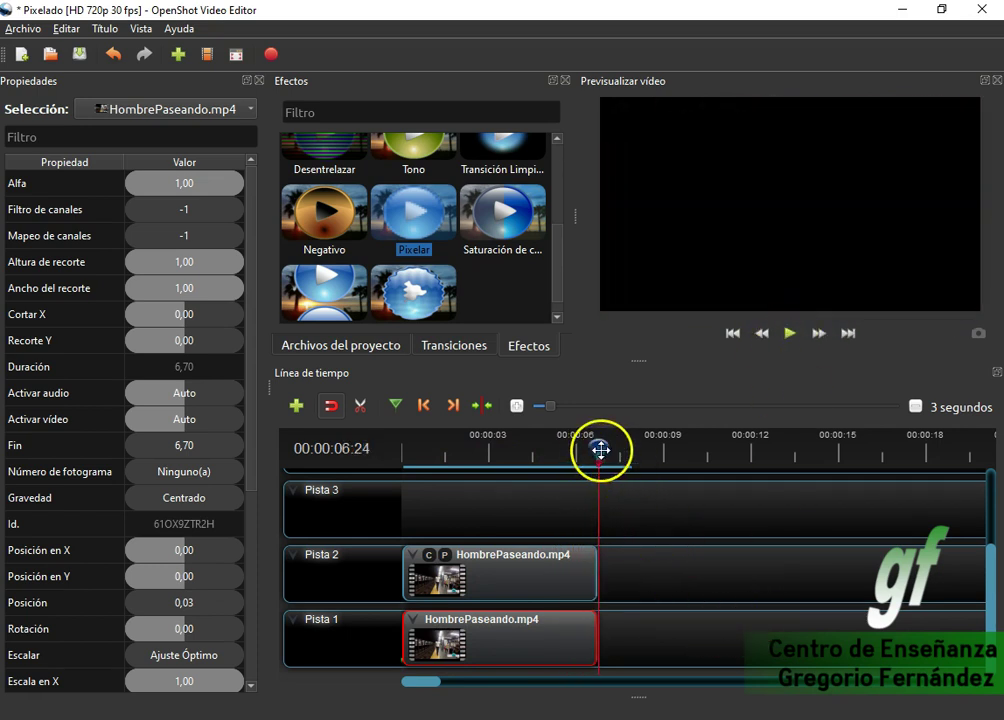
Move the Pista 1 clip clear of the Pista 2 clip, shifting the Pista 2 clip to 0,10 s and returning to its start.
{"action": "left_click_drag", "start_coordinate": [522, 644], "coordinate": [722, 630]}
{"action": "left_click", "coordinate": [567, 561]}
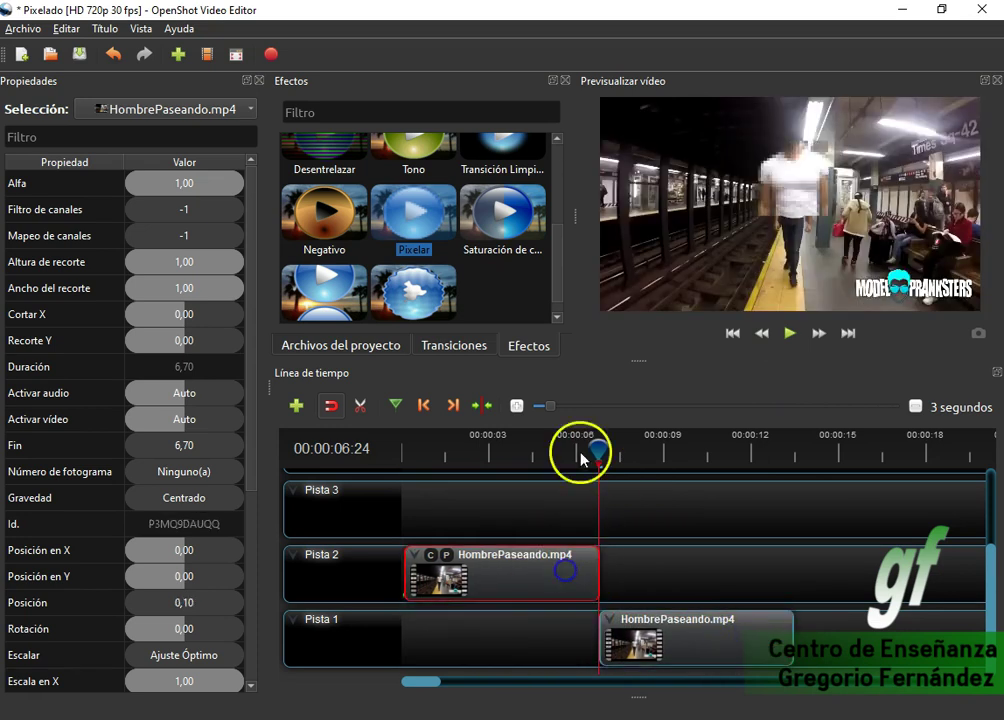
{"action": "left_click", "coordinate": [423, 405]}
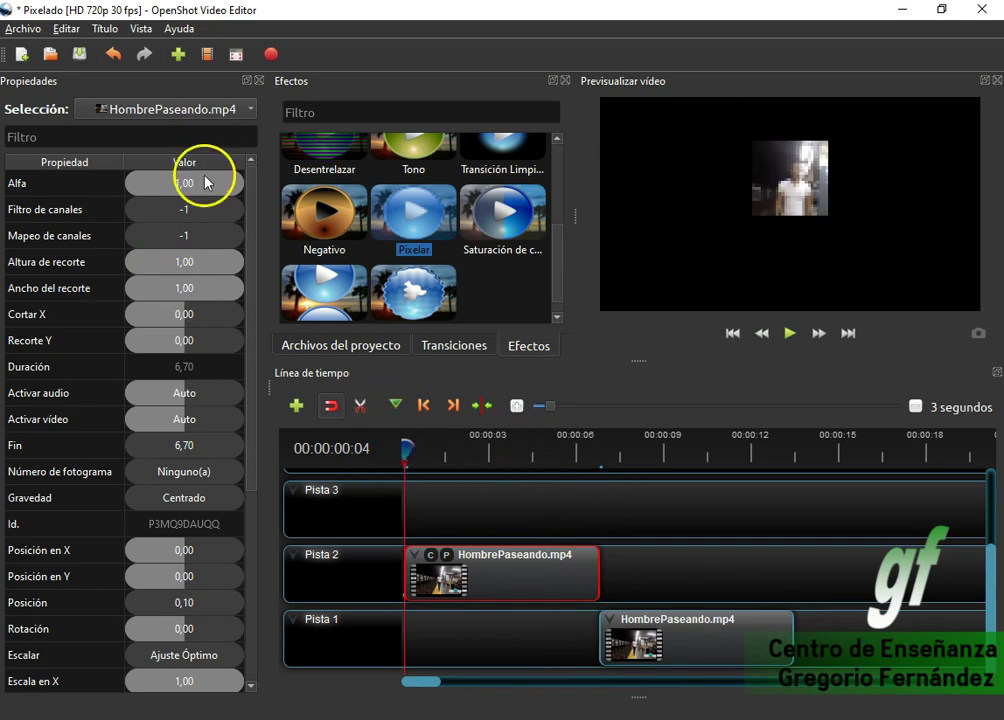
Set the Pista 2 clip's Cortar effect to Tamaño superior 0,10 and Tamaño inferior 0,50.
{"action": "left_click", "coordinate": [431, 556]}
{"action": "left_click", "coordinate": [193, 290]}
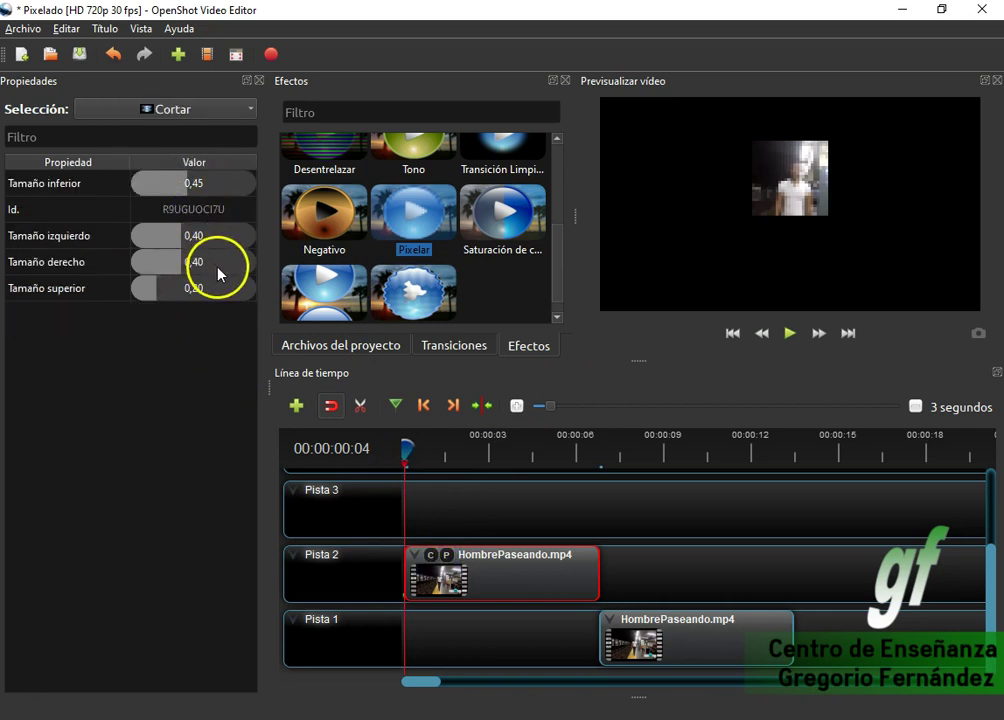
{"action": "double_click", "coordinate": [206, 289]}
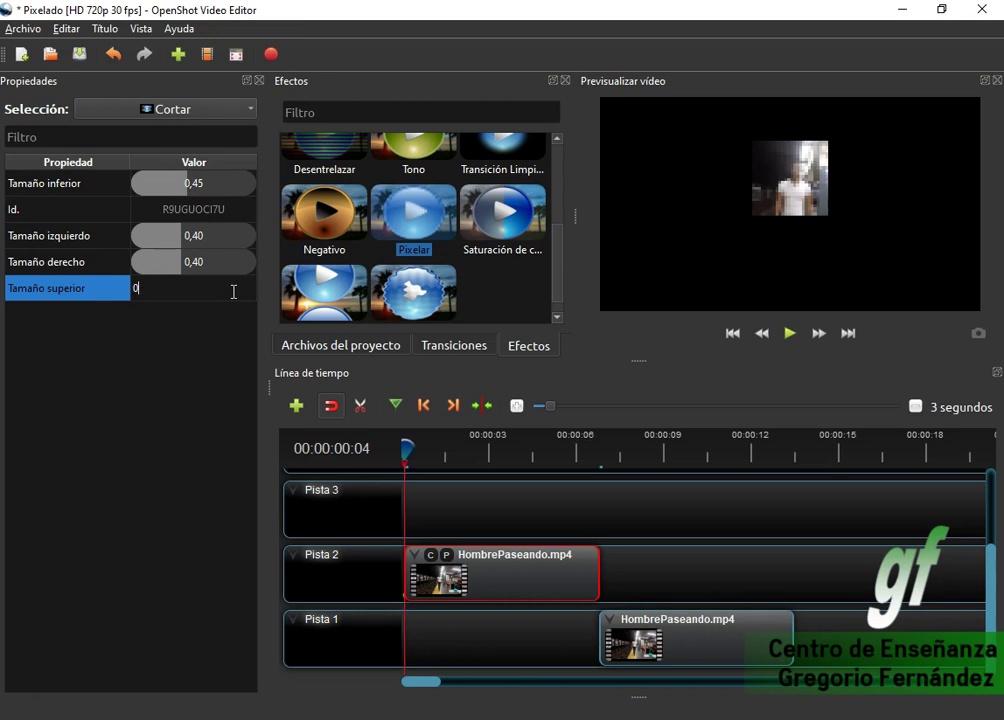
{"action": "key", "text": "Return"}
{"action": "left_click", "coordinate": [208, 288]}
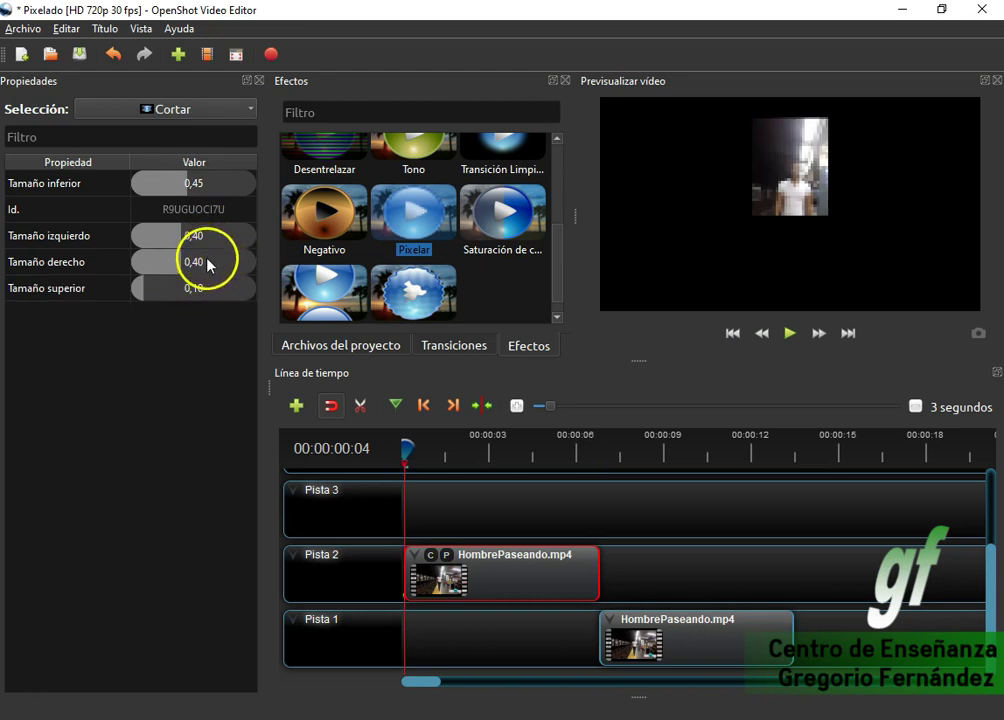
{"action": "double_click", "coordinate": [208, 185]}
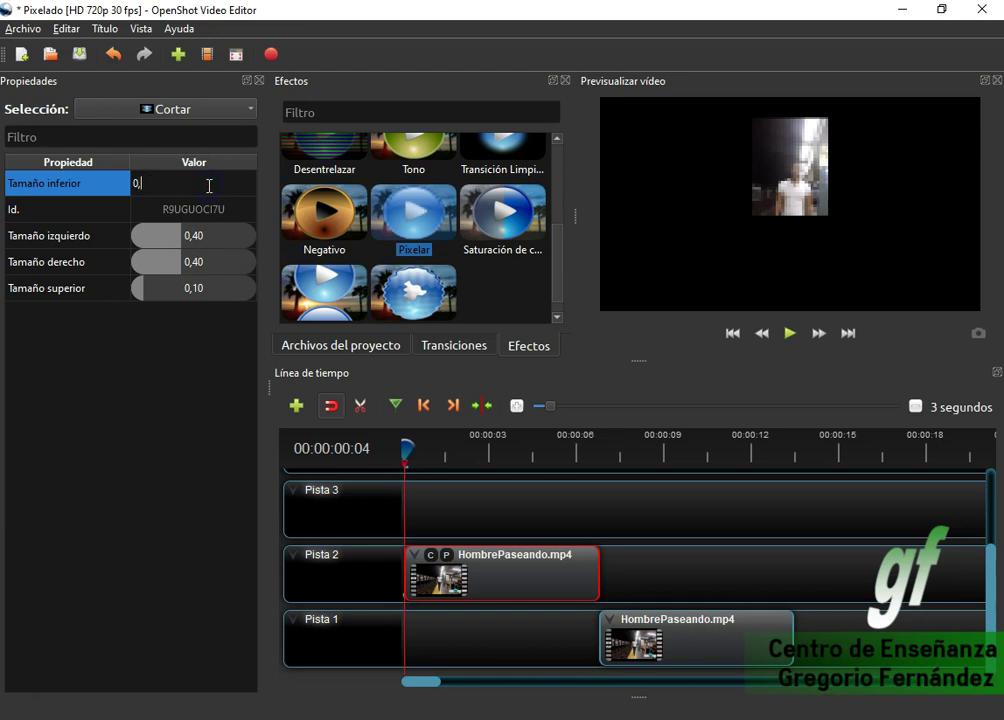
{"action": "key", "text": "Return"}
{"action": "left_click", "coordinate": [212, 238]}
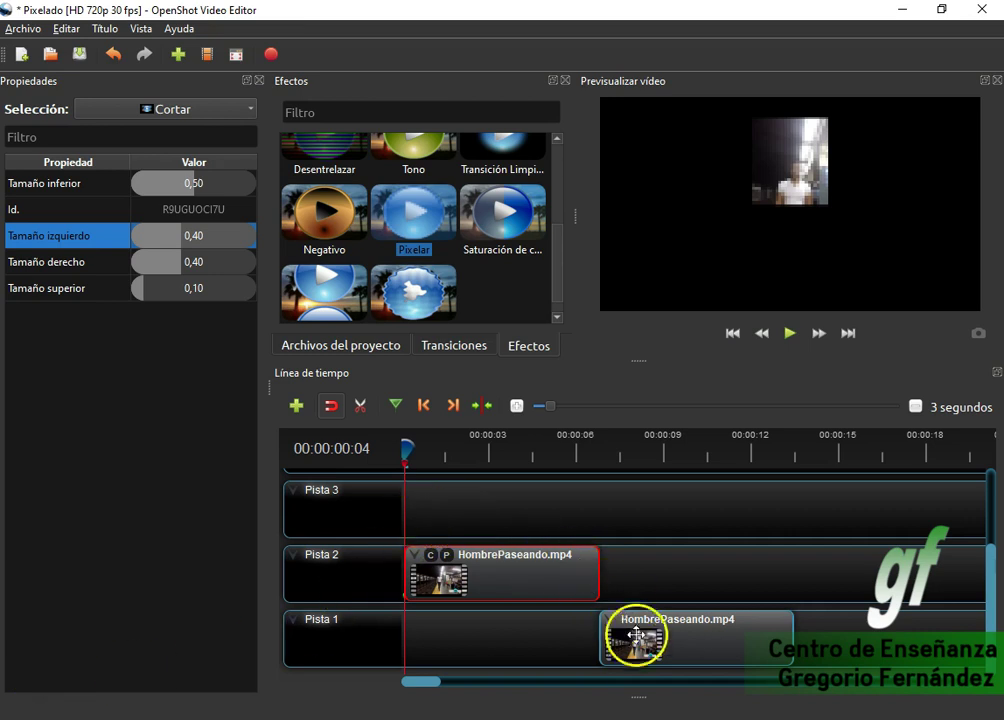
Align the Pista 1 clip with the Pista 2 clip at 0,10 s and play back to check the pixelated area.
{"action": "left_click_drag", "start_coordinate": [681, 657], "coordinate": [461, 638]}
{"action": "left_click", "coordinate": [790, 333]}
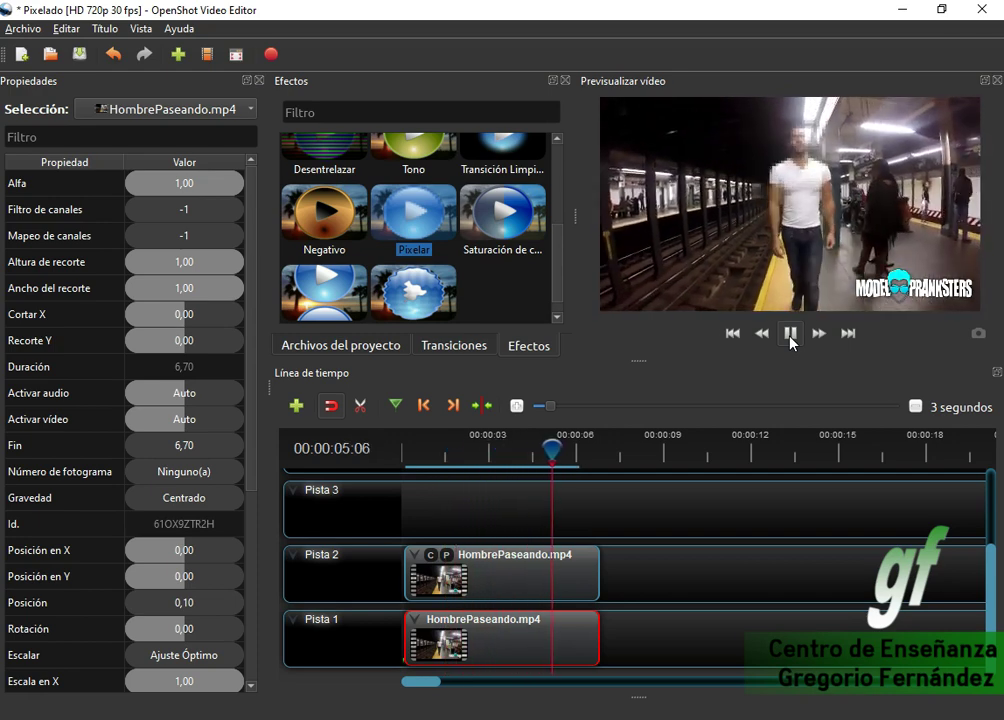
{"action": "left_click", "coordinate": [790, 336]}
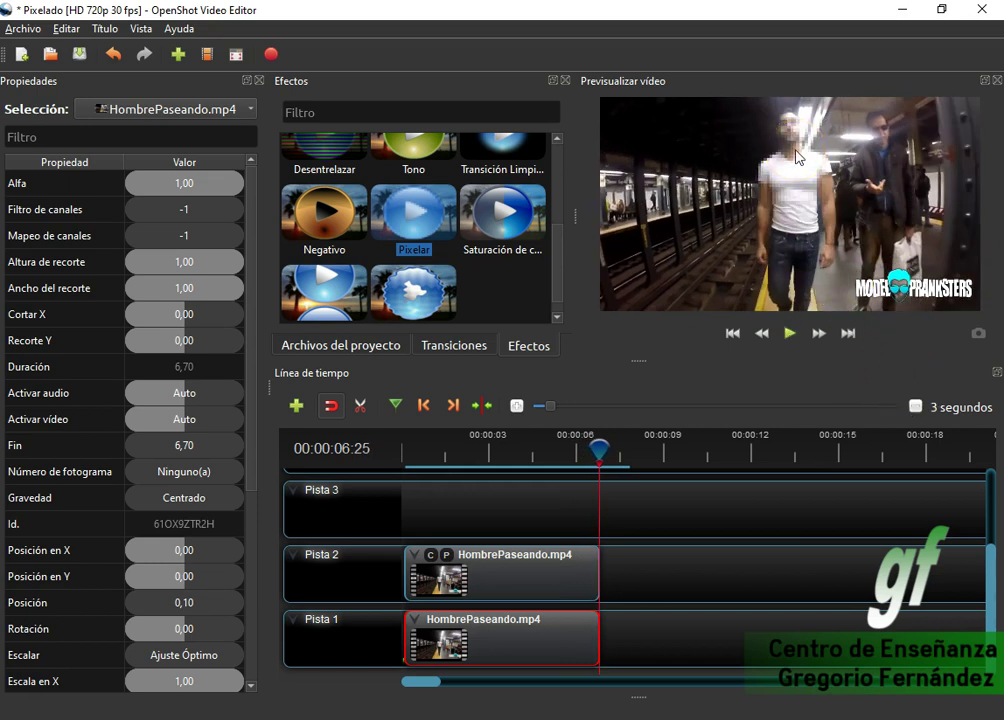
Move the Pista 1 clip along its track to 6,80 s, clear of the clip on Pista 2.
{"action": "left_click_drag", "start_coordinate": [551, 636], "coordinate": [750, 626]}
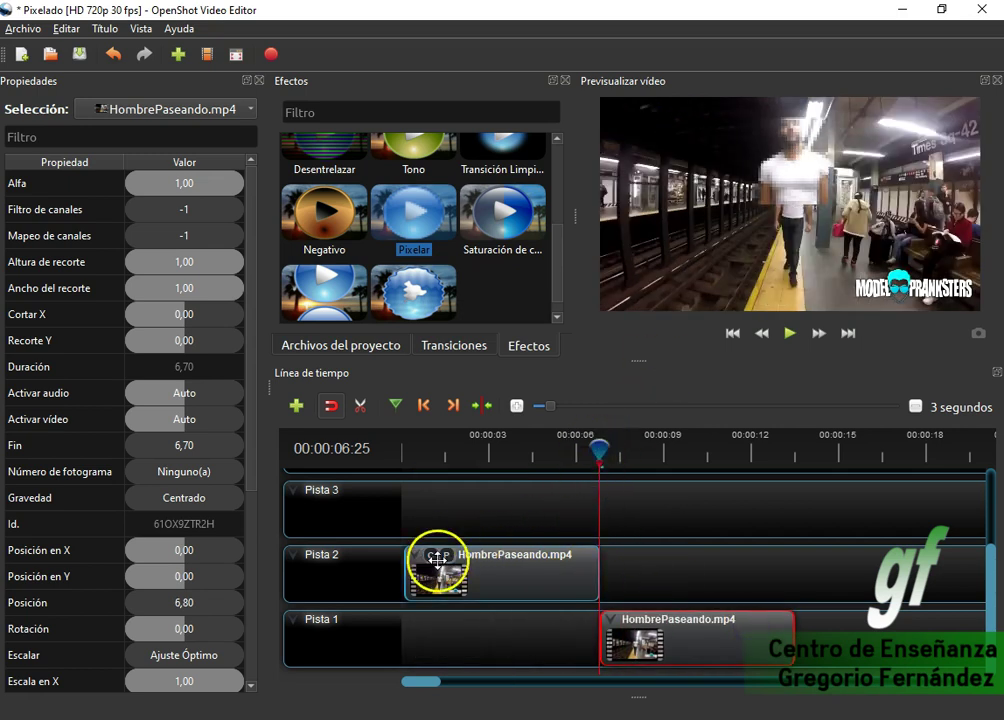
Set the Pista 2 clip's Pixelar effect to Pixelación 0,80 with the playhead at the clip's start.
{"action": "left_click", "coordinate": [447, 556]}
{"action": "left_click", "coordinate": [424, 406]}
{"action": "left_click", "coordinate": [590, 555]}
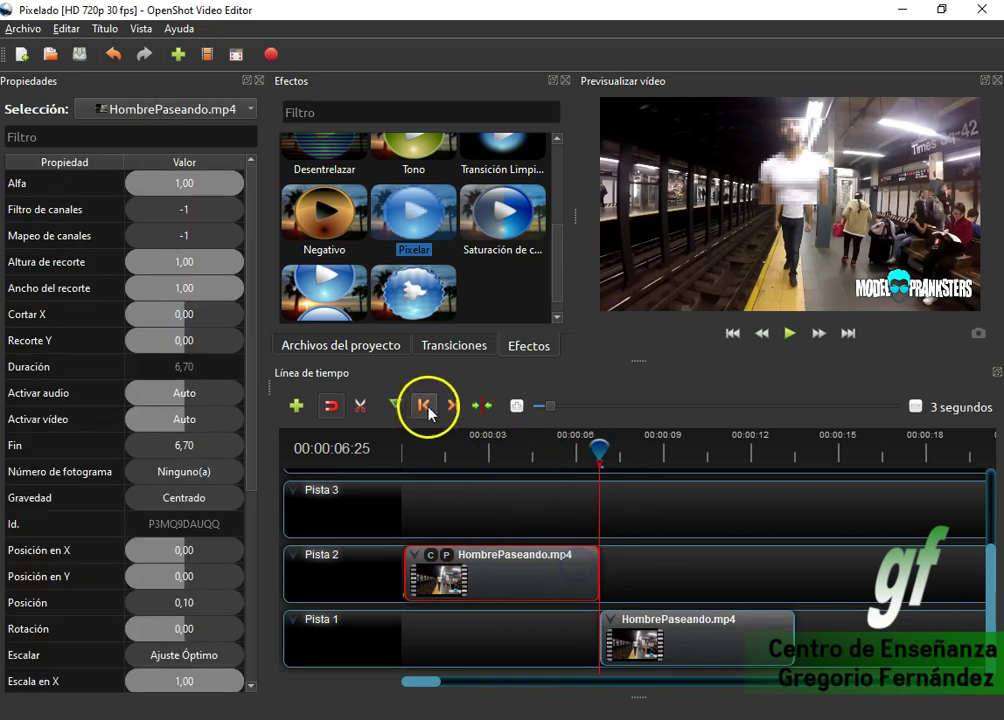
{"action": "left_click", "coordinate": [424, 406]}
{"action": "left_click", "coordinate": [446, 556]}
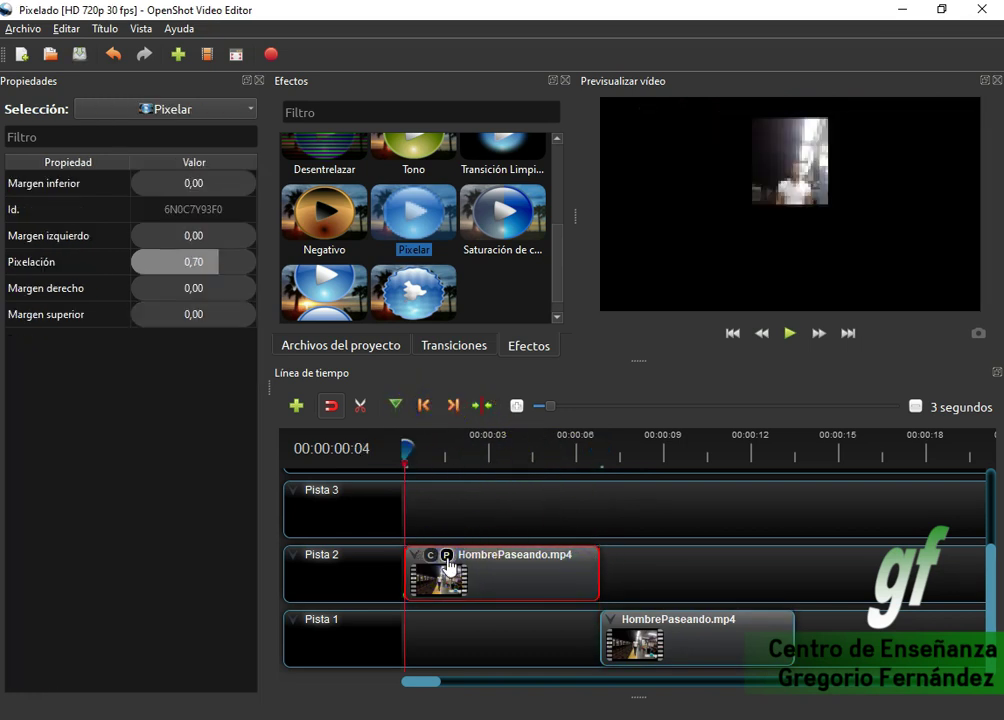
{"action": "left_click", "coordinate": [295, 364]}
{"action": "double_click", "coordinate": [212, 266]}
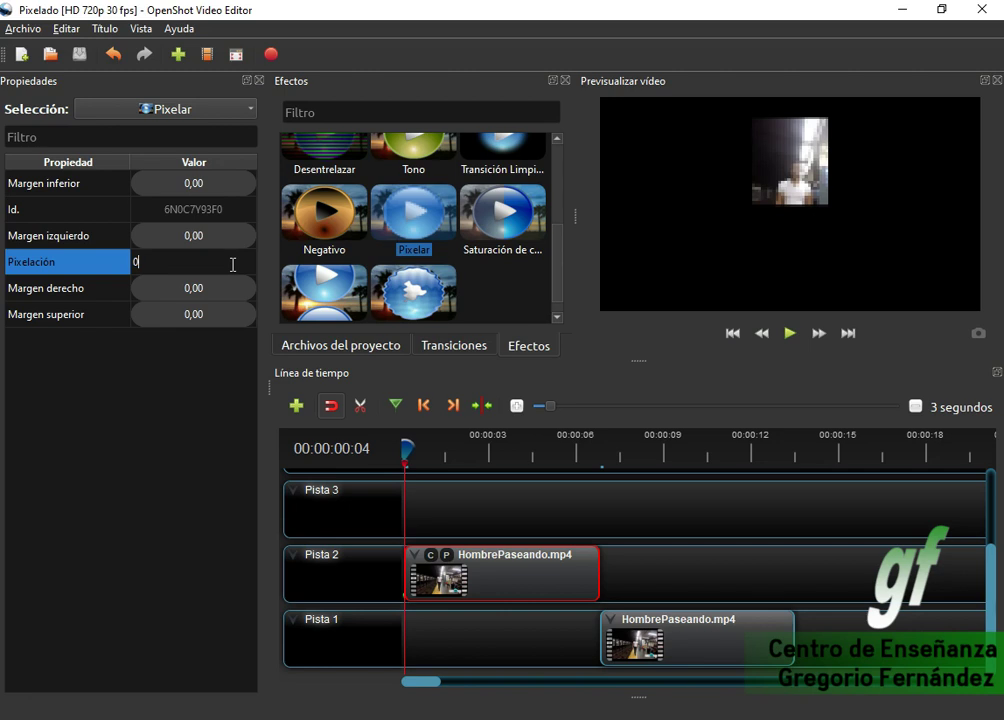
{"action": "key", "text": "Return"}
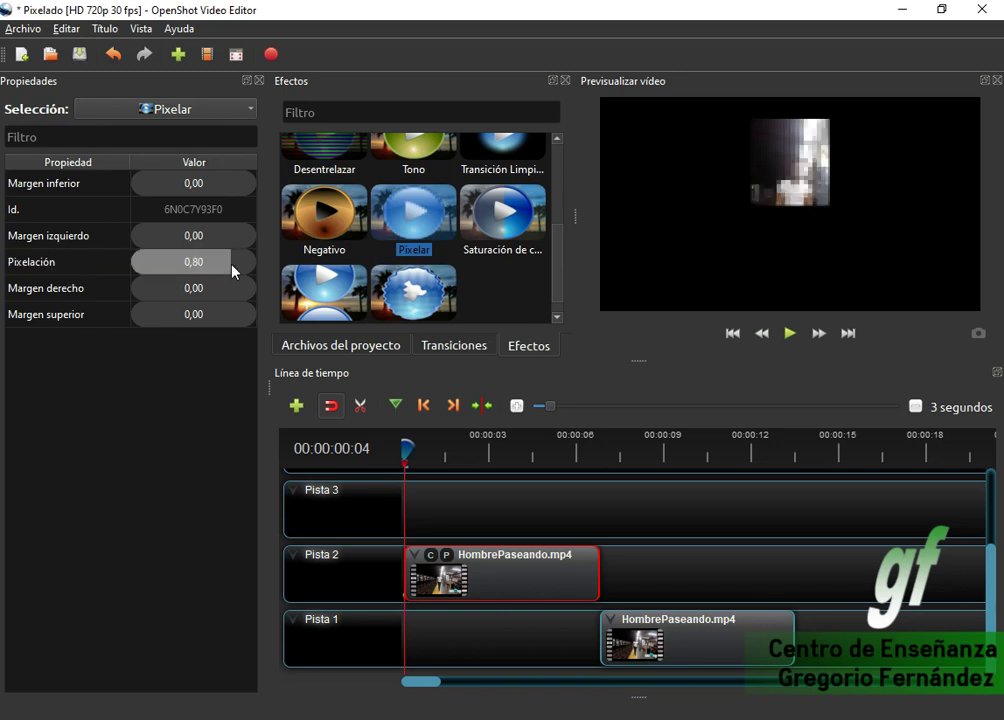
Set the Pista 2 clip's Cortar effect to Tamaño superior 0,05.
{"action": "left_click", "coordinate": [430, 555]}
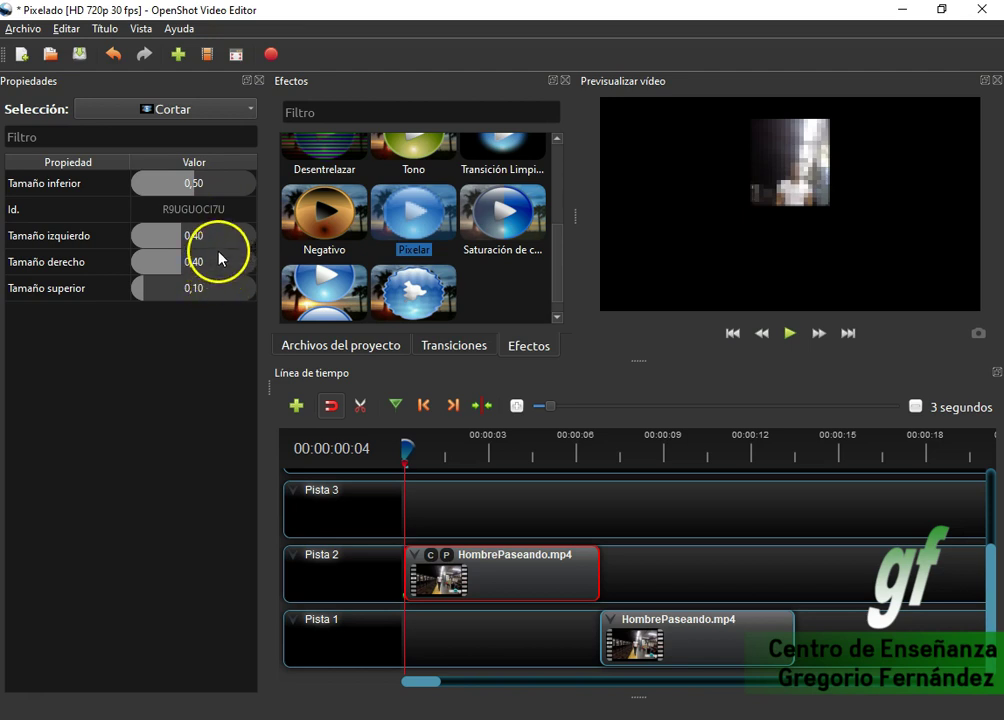
{"action": "double_click", "coordinate": [215, 288]}
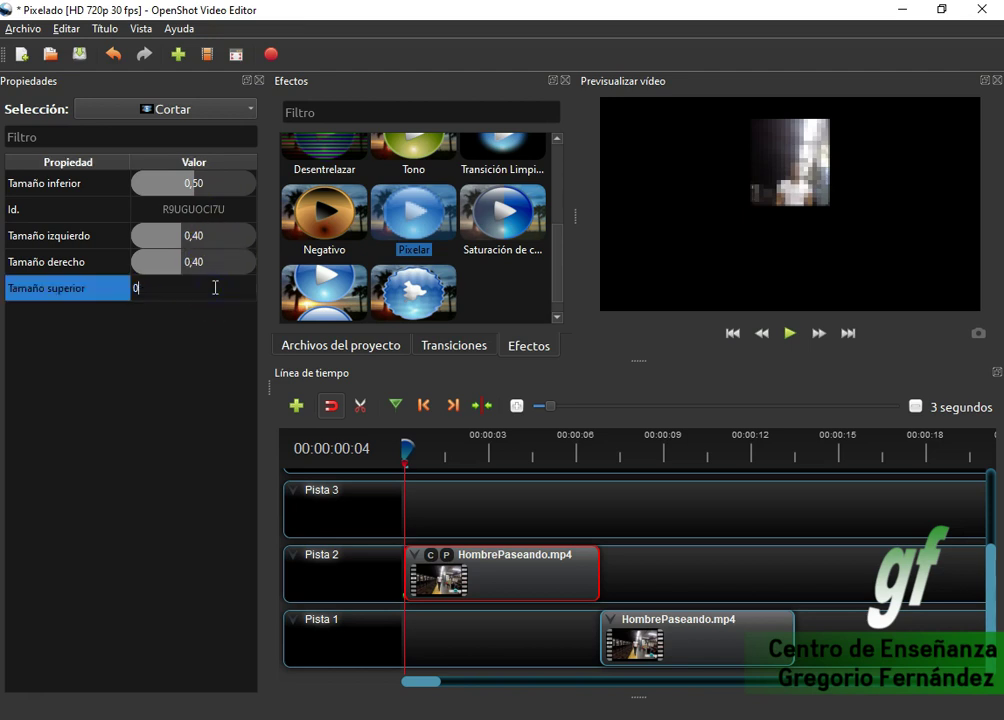
{"action": "key", "text": "Return"}
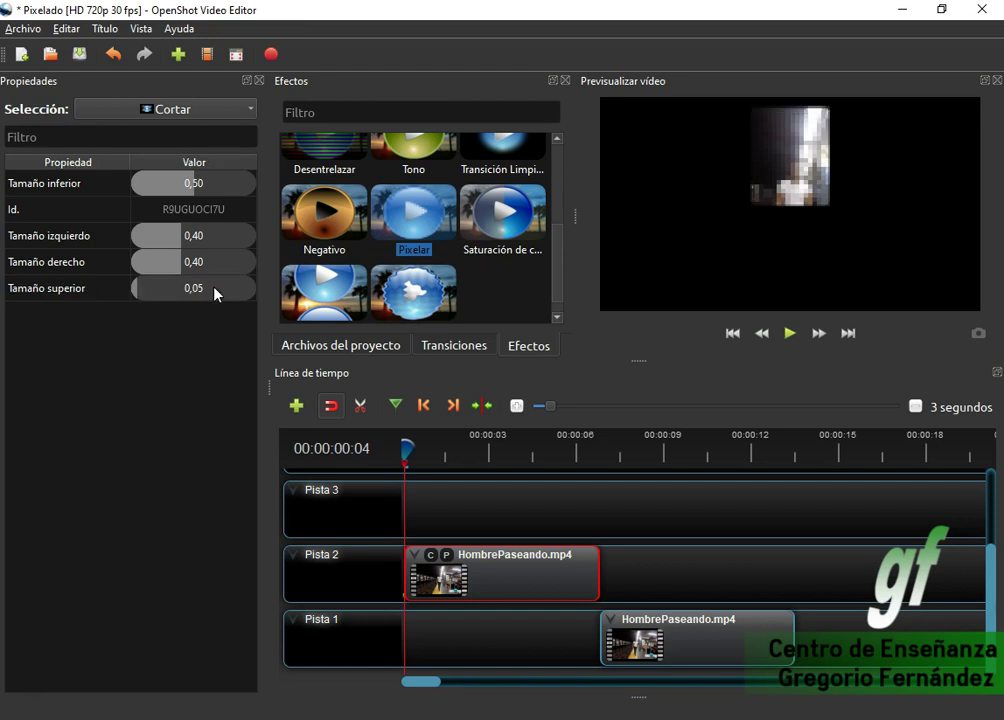
Move the Pista 1 clip back to 0,10 s beneath the Pista 2 clip and play back the pixelated result.
{"action": "left_click_drag", "start_coordinate": [700, 636], "coordinate": [511, 625]}
{"action": "left_click", "coordinate": [789, 336]}
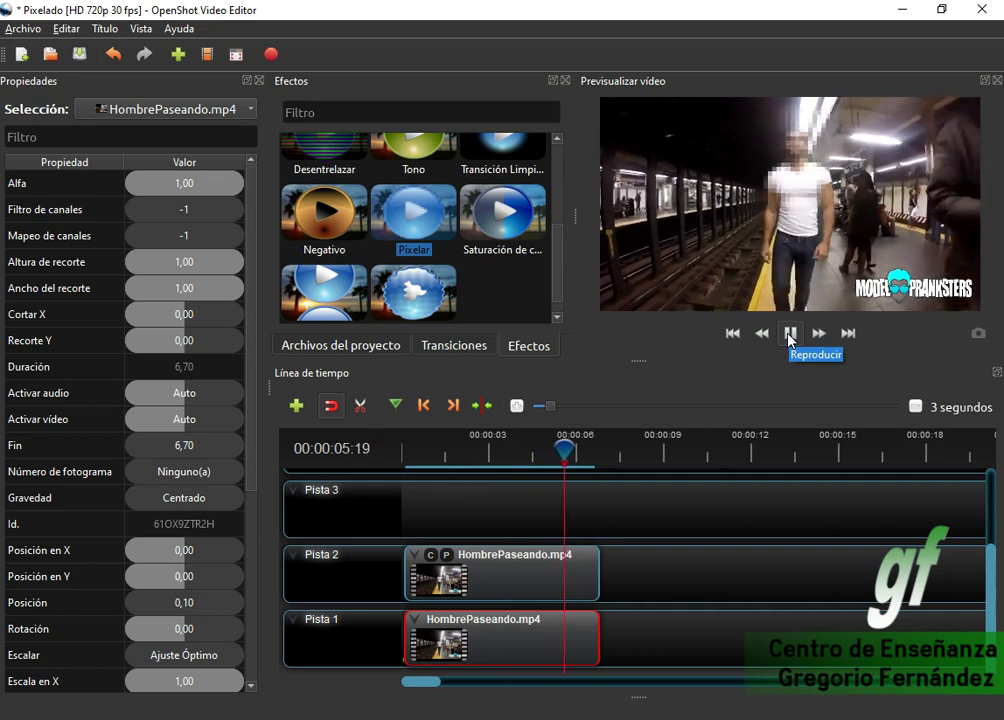
{"action": "left_click", "coordinate": [897, 328]}
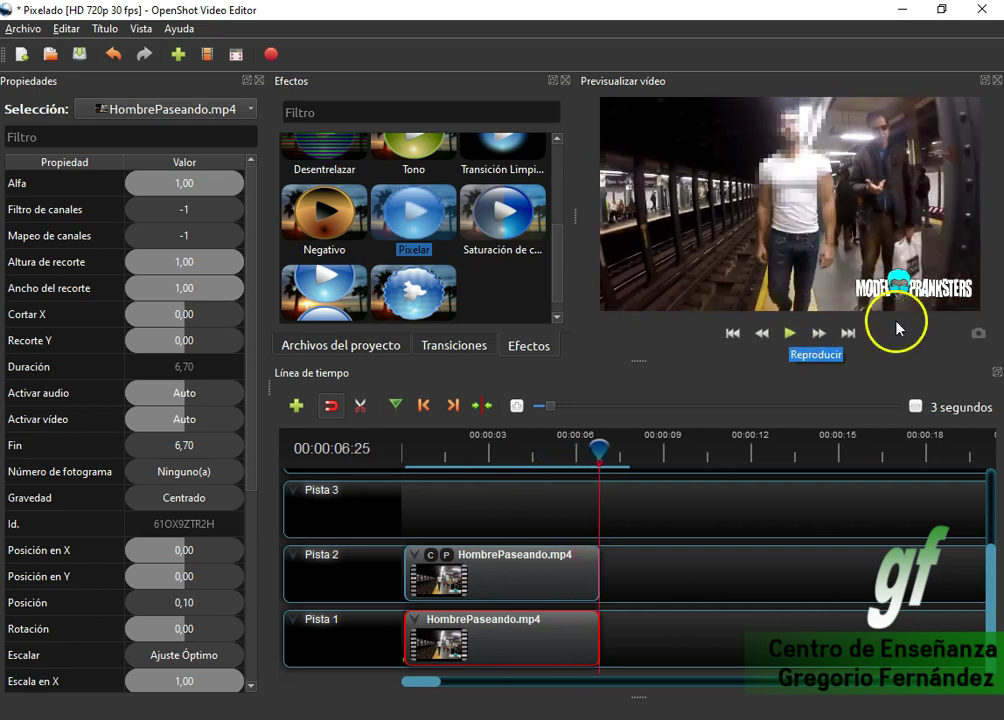
{"action": "left_click", "coordinate": [798, 345]}
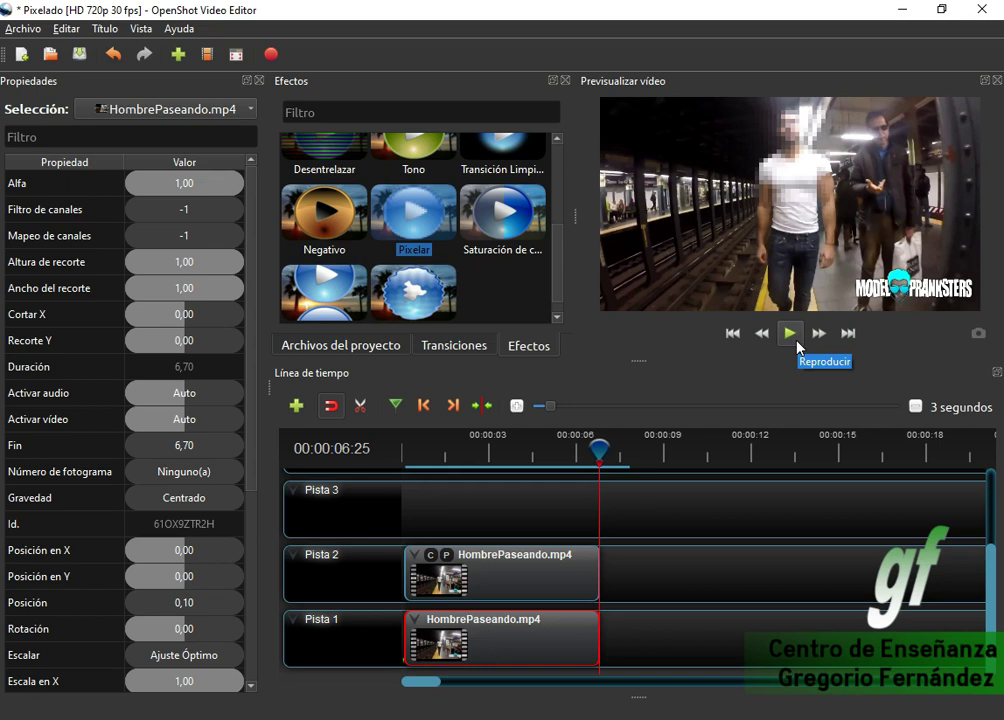
Paste a copy of the Pista 1 clip right after the original on the same track, and delete that copy.
{"action": "right_click", "coordinate": [568, 634]}
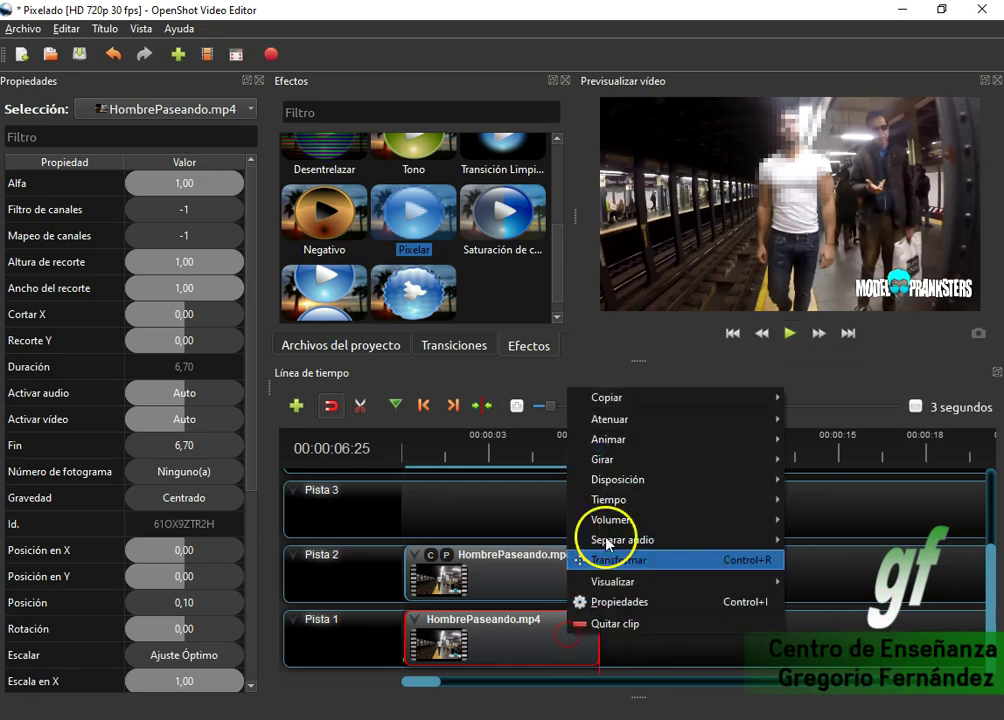
{"action": "left_click", "coordinate": [617, 405]}
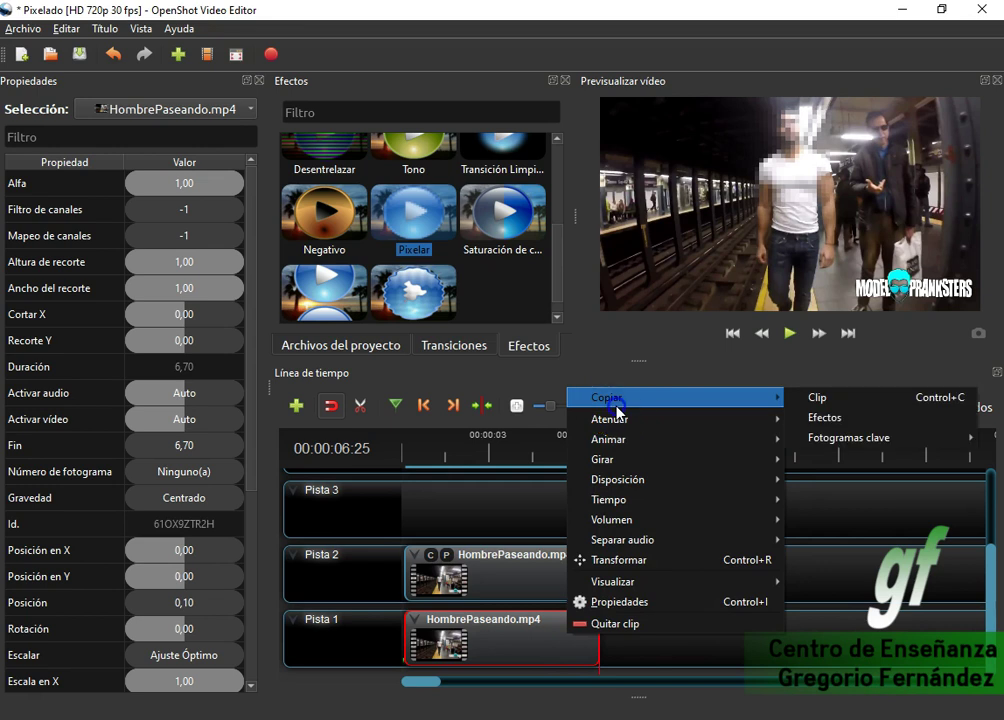
{"action": "left_click", "coordinate": [830, 401]}
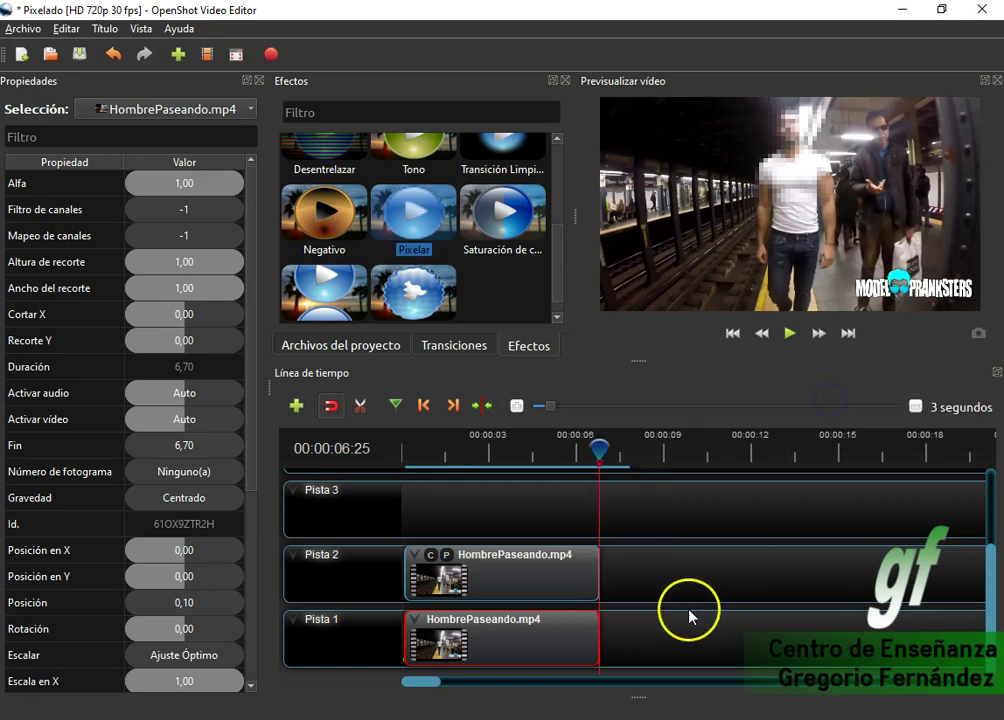
{"action": "key", "text": "ctrl+v"}
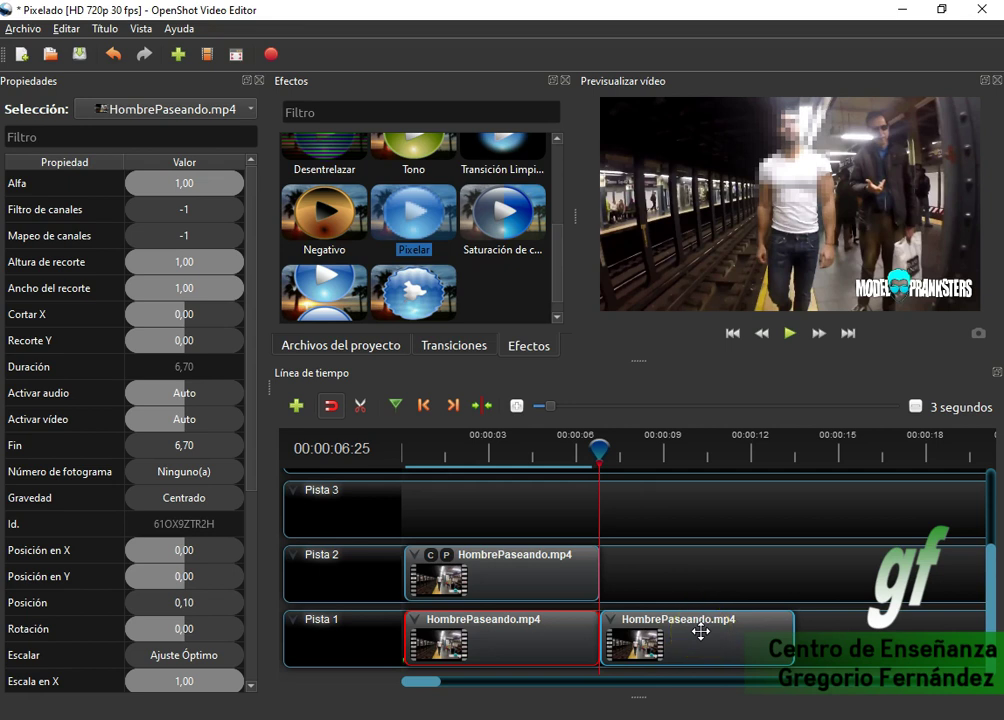
{"action": "left_click", "coordinate": [722, 630]}
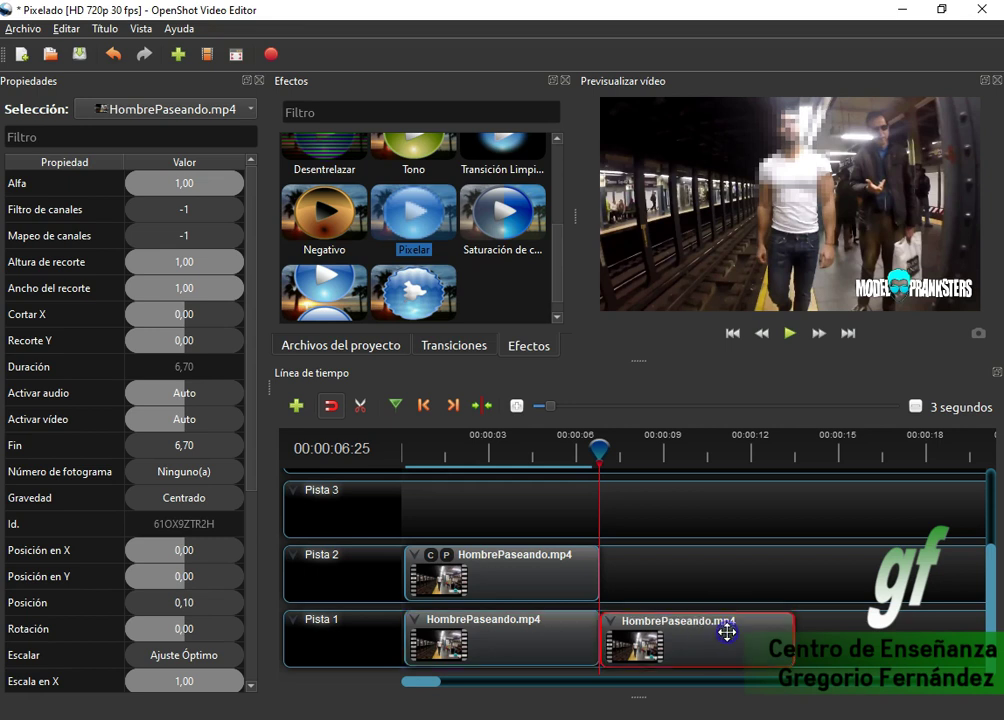
{"action": "key", "text": "Delete"}
Copy the Pista 2 clip, paste it right after the original on Pista 2, and save the project.
{"action": "right_click", "coordinate": [556, 581]}
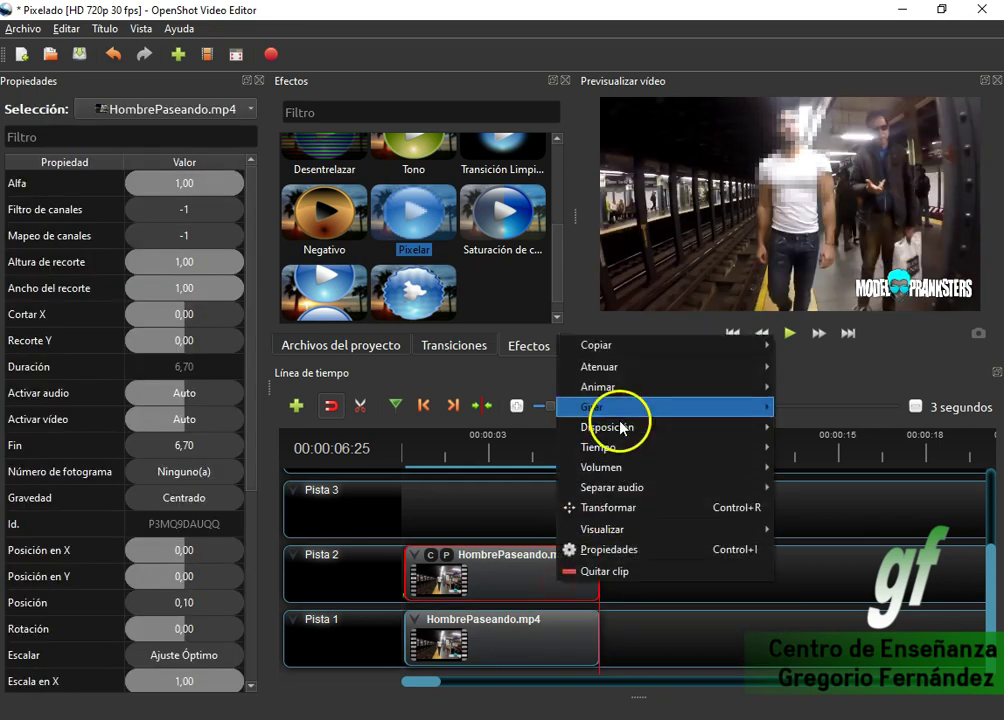
{"action": "mouse_move", "coordinate": [628, 347]}
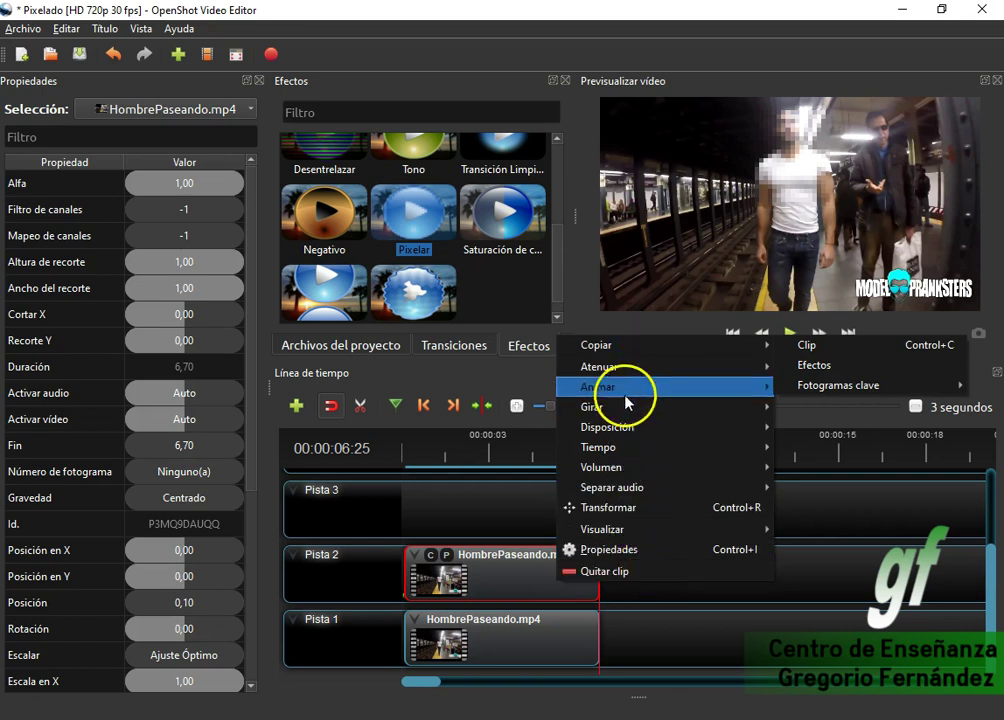
{"action": "left_click", "coordinate": [925, 351]}
{"action": "left_click", "coordinate": [670, 549]}
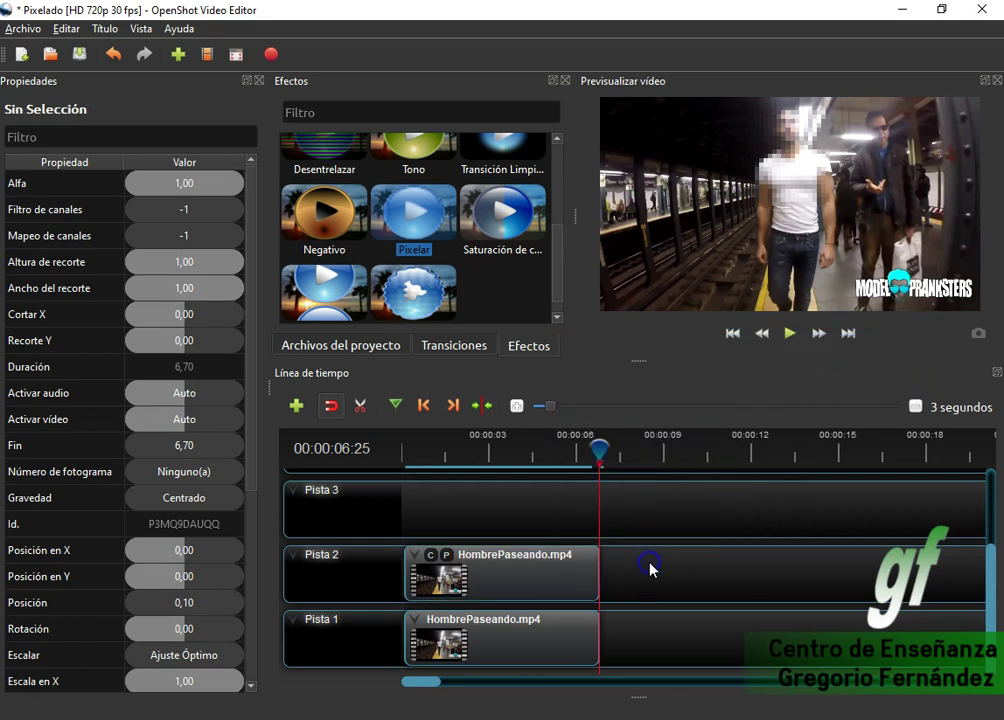
{"action": "key", "text": "ctrl+v"}
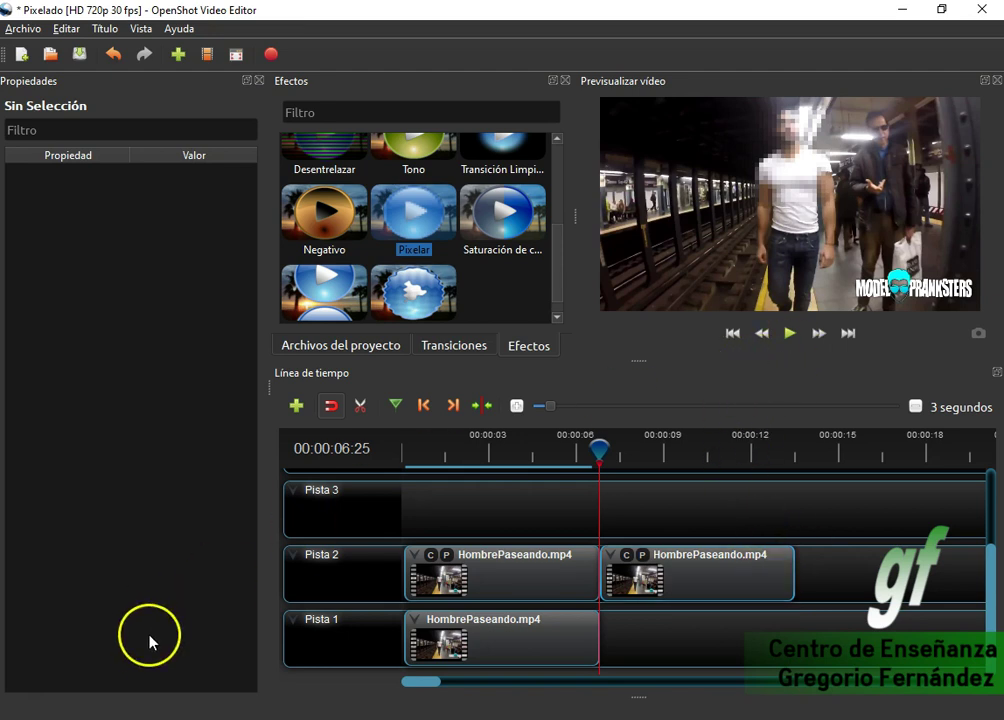
{"action": "left_click", "coordinate": [37, 682]}
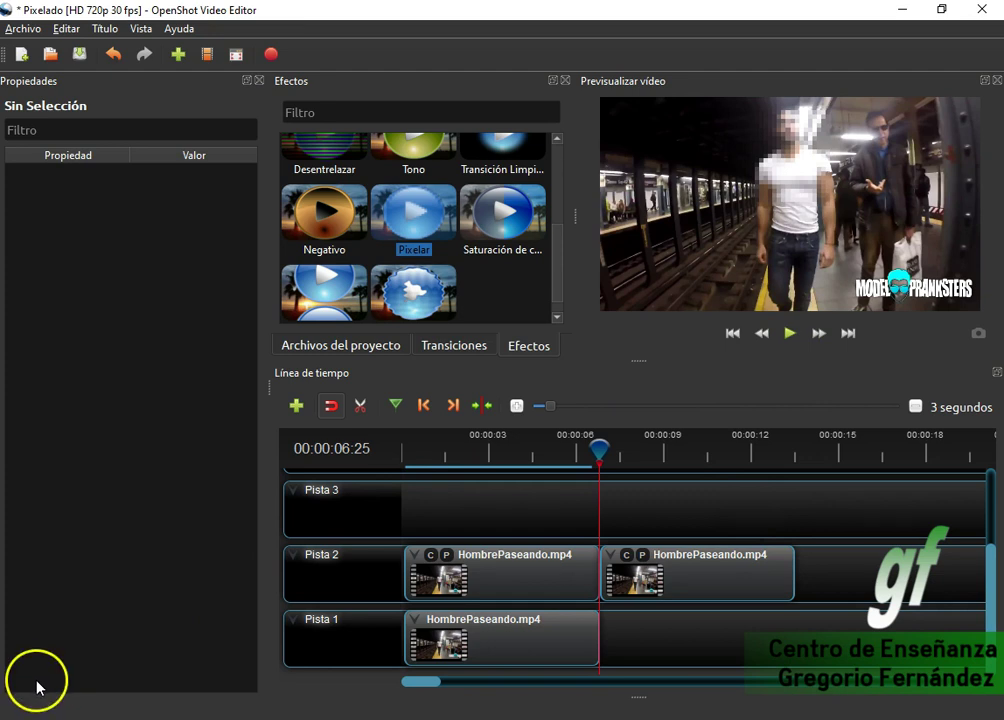
{"action": "key", "text": "ctrl+s"}
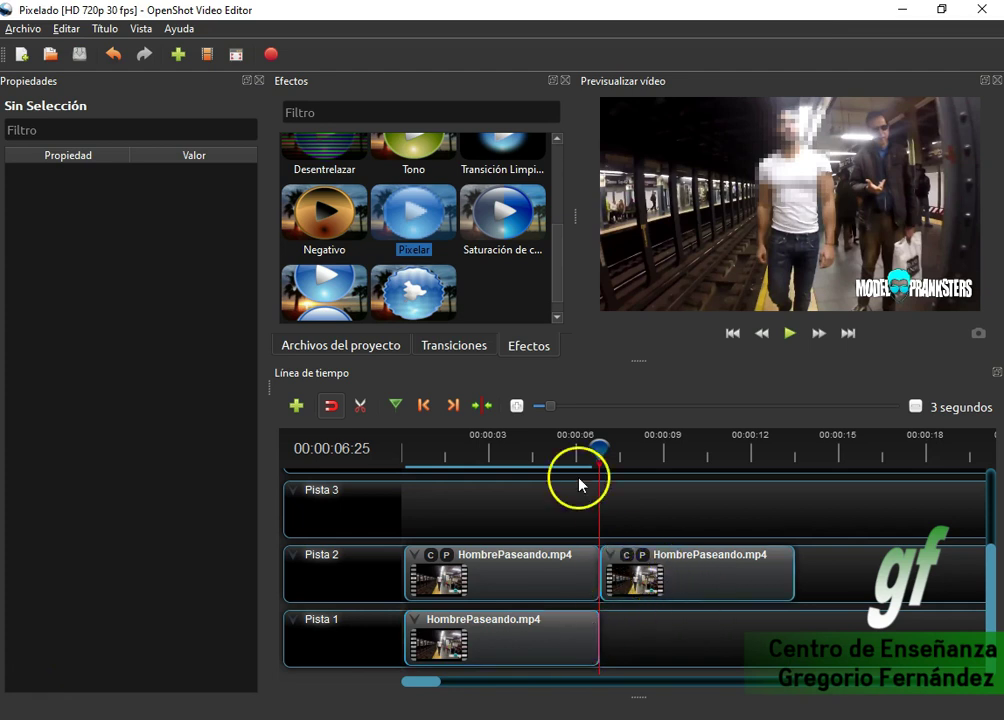
Scrub through the pasted Pista 2 clip to examine the cropped, pixelated area along its length.
{"action": "left_click_drag", "start_coordinate": [603, 451], "coordinate": [792, 448]}
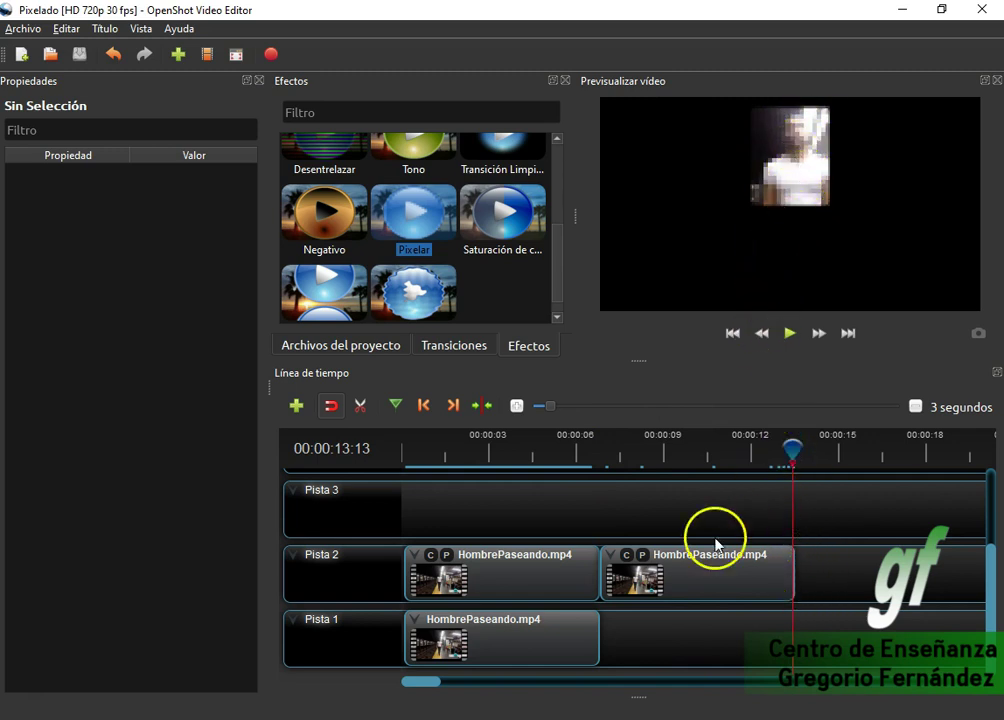
{"action": "left_click_drag", "start_coordinate": [791, 448], "coordinate": [599, 440]}
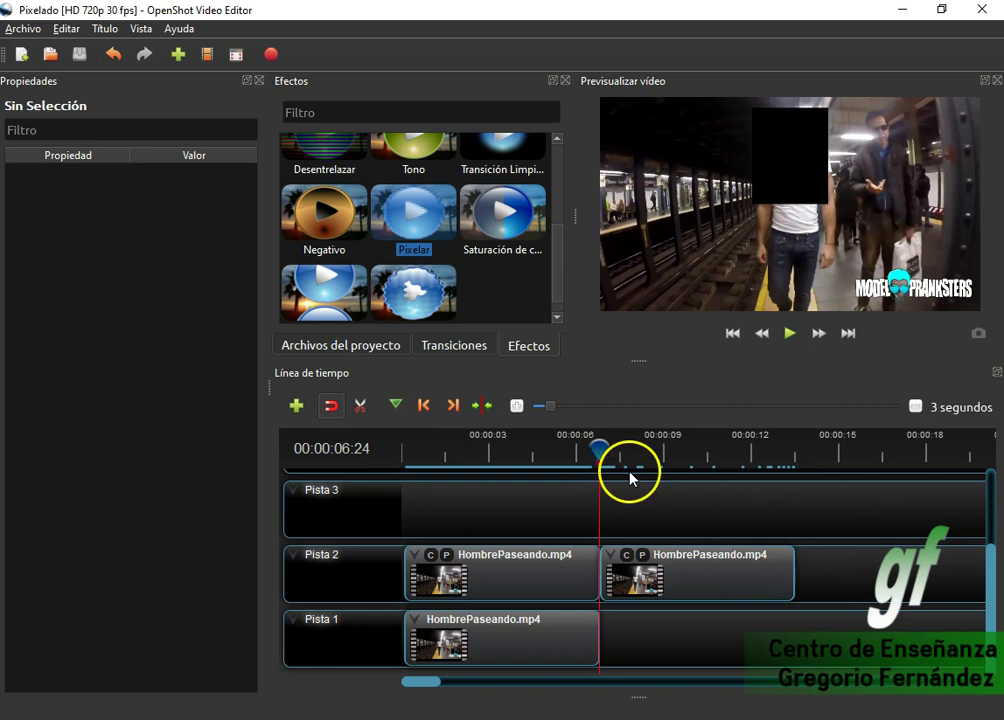
{"action": "left_click_drag", "start_coordinate": [605, 451], "coordinate": [612, 448]}
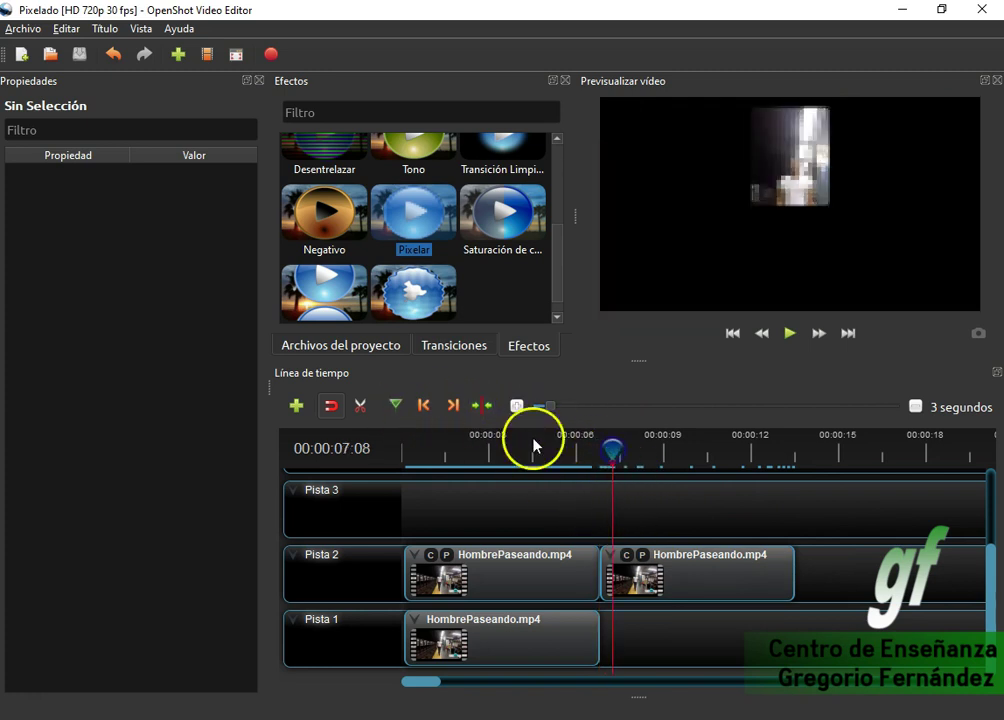
{"action": "left_click_drag", "start_coordinate": [784, 452], "coordinate": [627, 448]}
{"action": "left_click", "coordinate": [436, 414]}
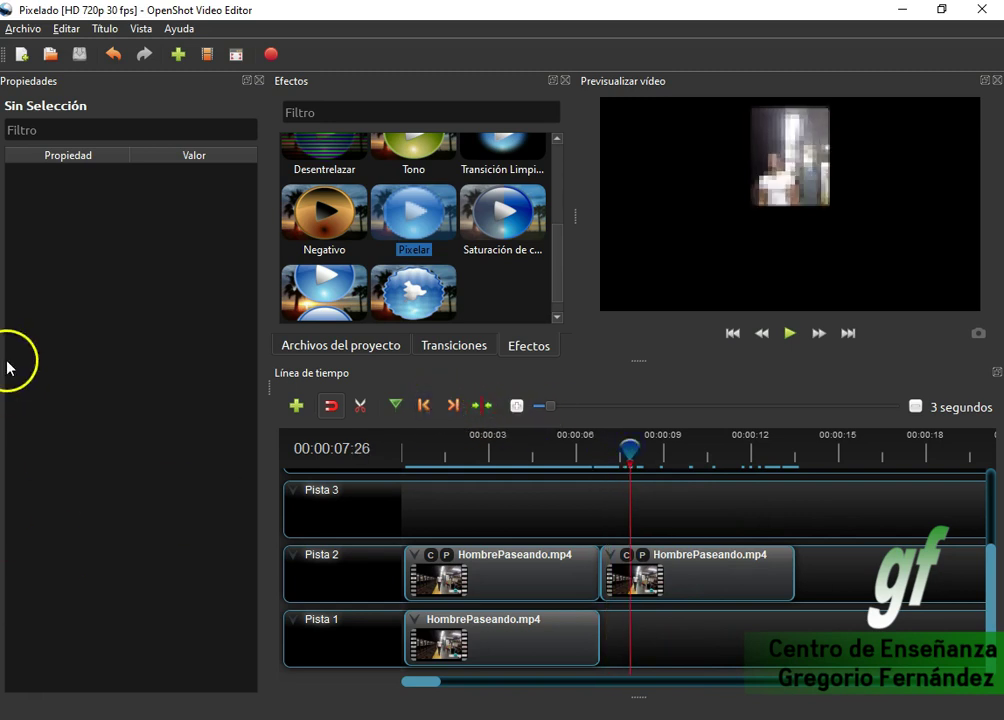
{"action": "left_click", "coordinate": [22, 30]}
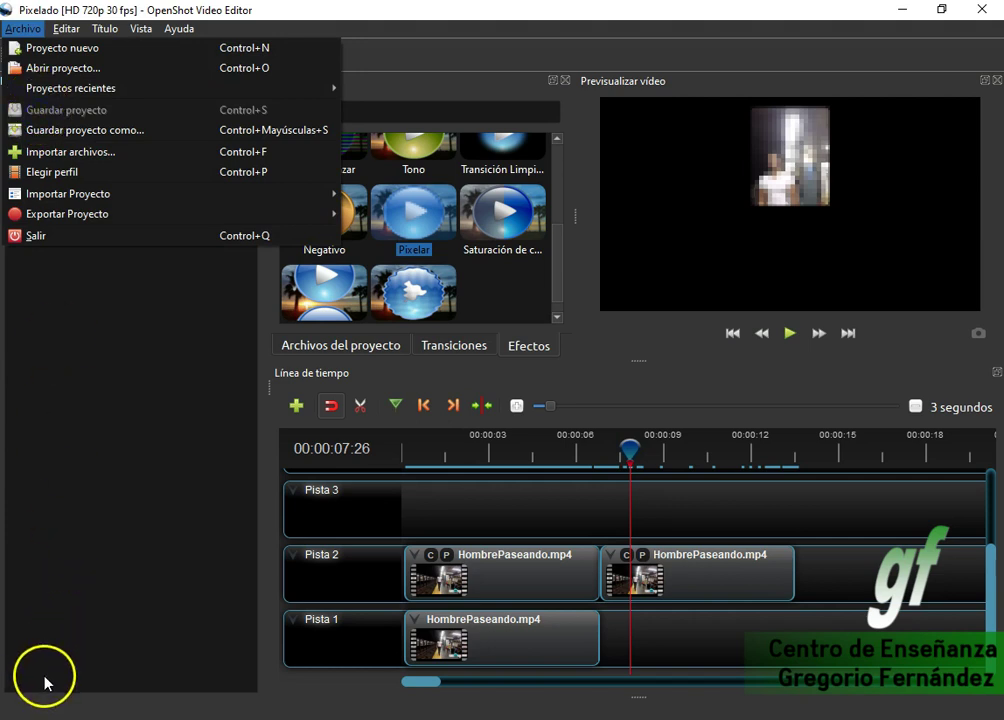
Try to set the Cortar effect's Tamaño inferior to 0,70 at the end of the second Pista 2 clip.
{"action": "left_click", "coordinate": [603, 578]}
{"action": "left_click_drag", "start_coordinate": [601, 450], "coordinate": [649, 451]}
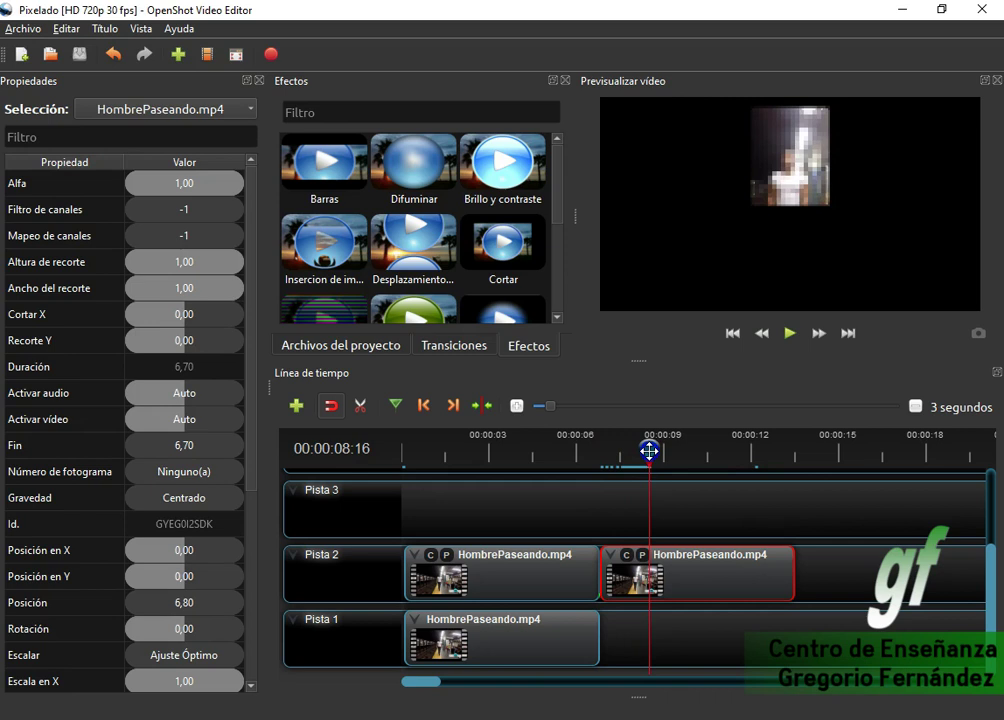
{"action": "left_click", "coordinate": [452, 406]}
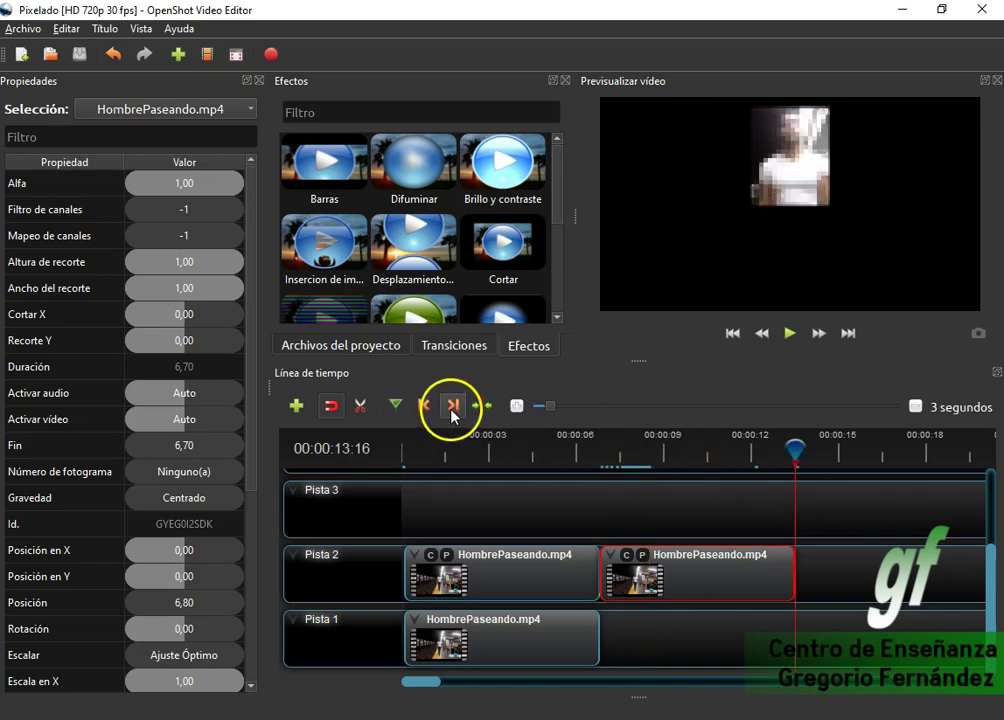
{"action": "left_click", "coordinate": [627, 557]}
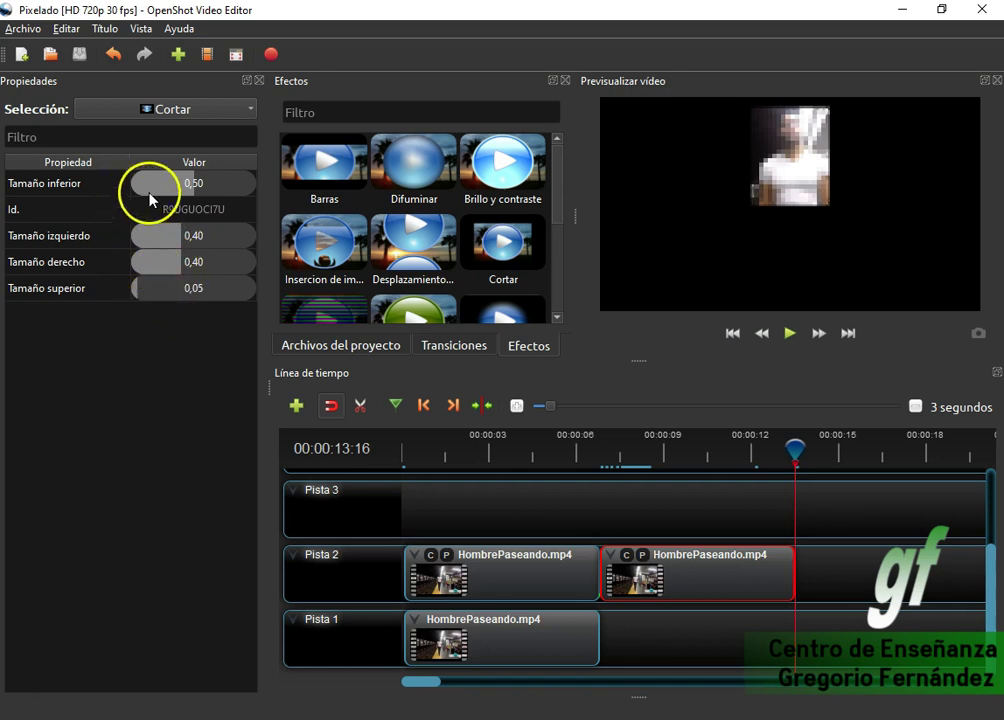
{"action": "double_click", "coordinate": [200, 184]}
{"action": "type", "text": "0"}
{"action": "type", "text": ",50"}
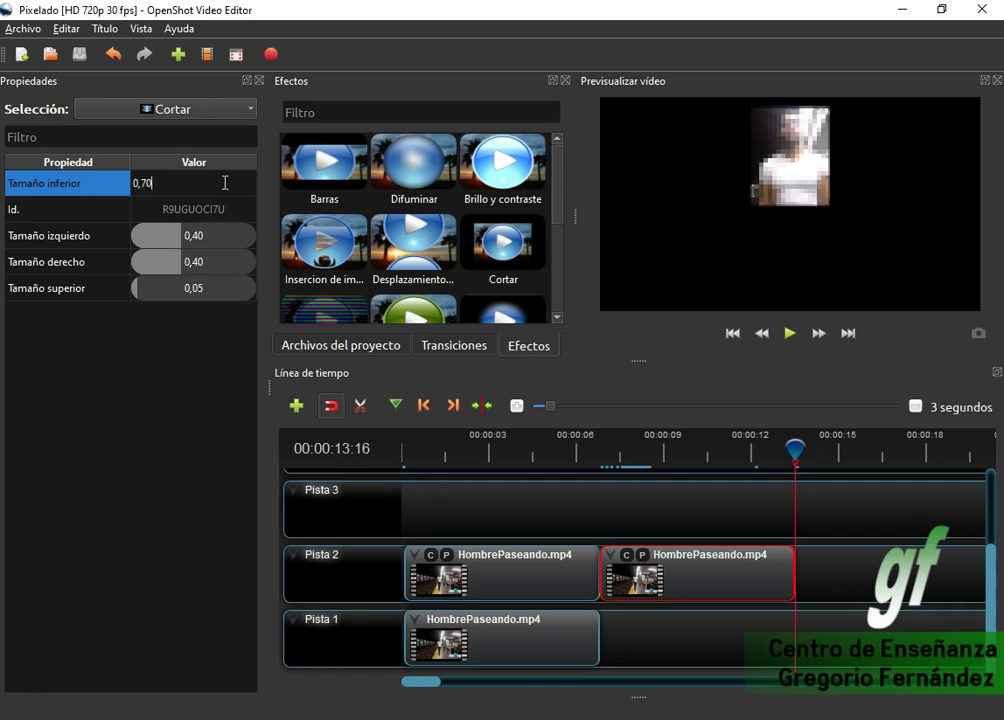
{"action": "key", "text": "Return"}
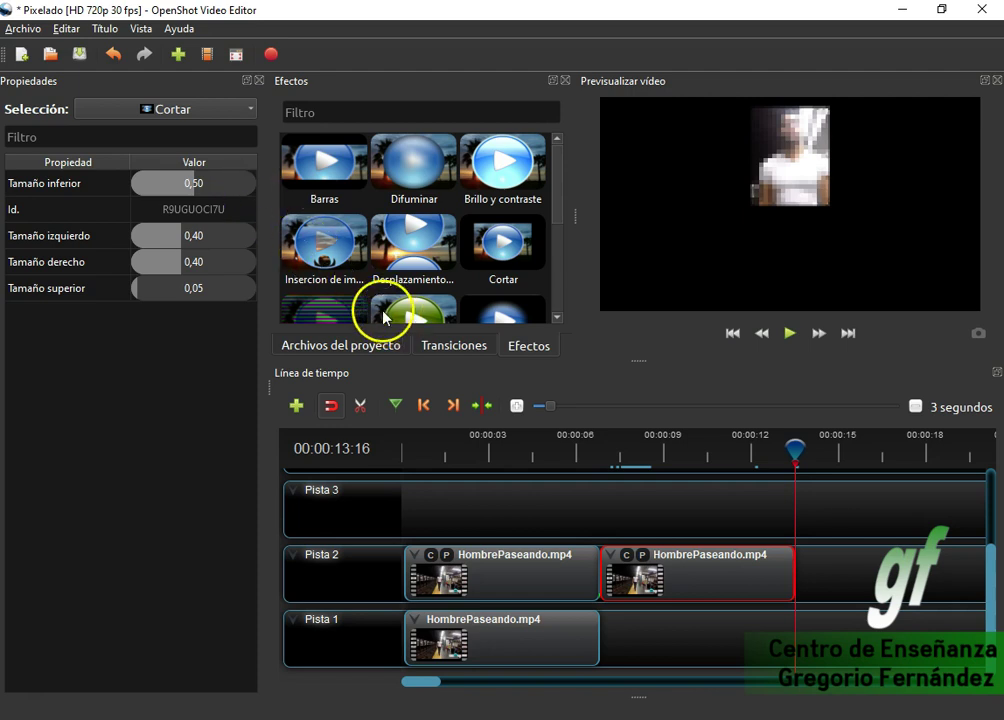
{"action": "left_click", "coordinate": [200, 189]}
{"action": "double_click", "coordinate": [200, 190]}
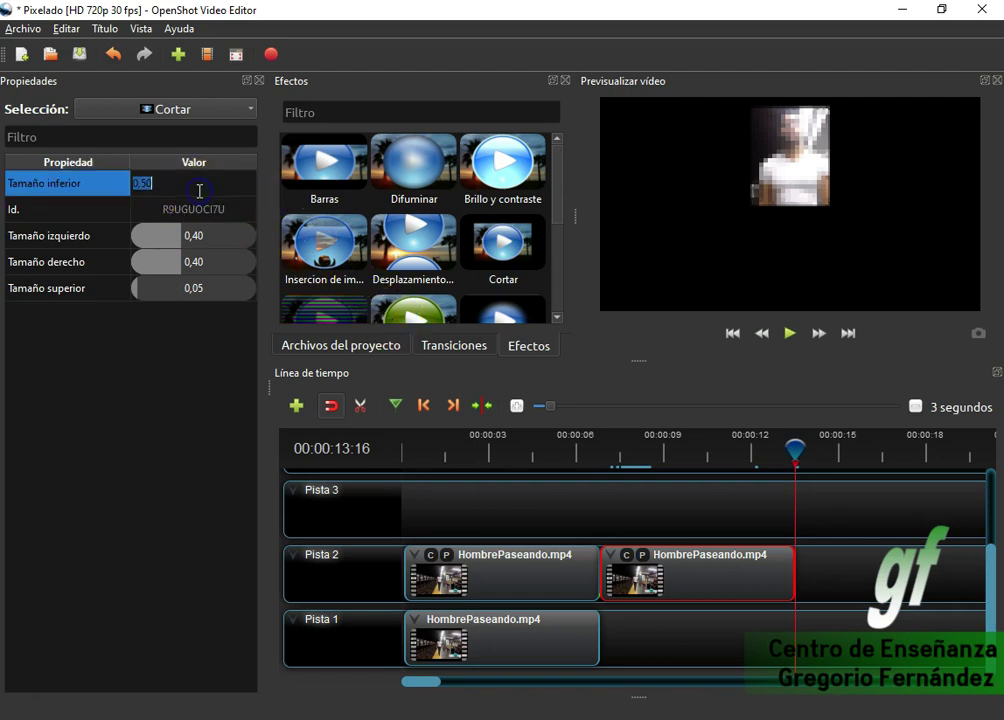
{"action": "type", "text": "0,7"}
{"action": "key", "text": "Return"}
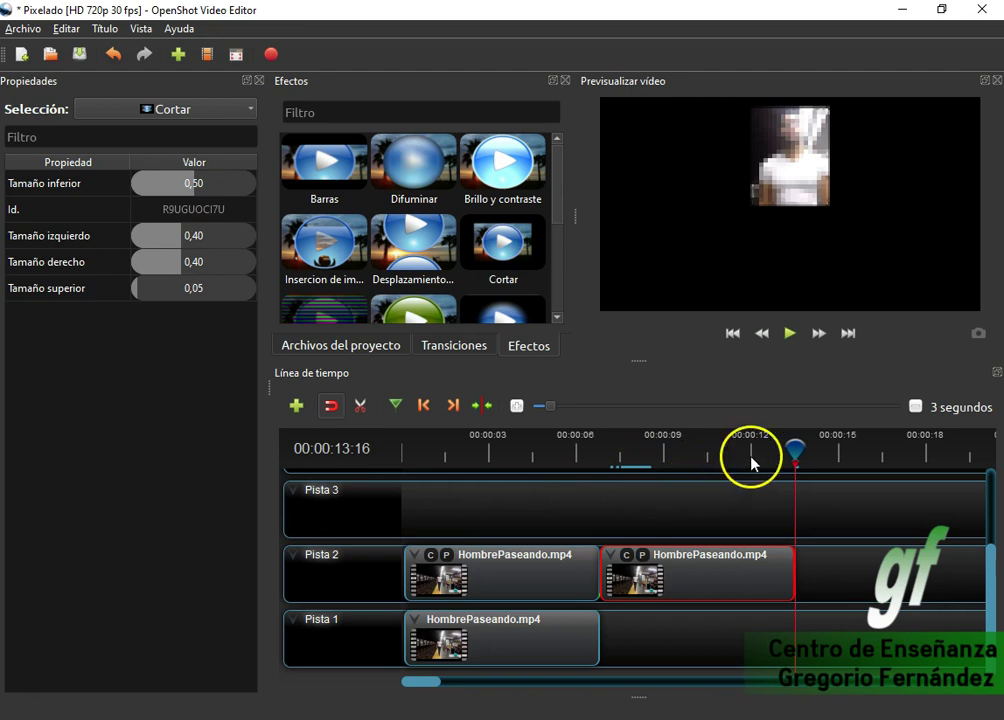
Try to set the Cortar effect's Tamaño superior to 0,25 at the start of the second Pista 2 clip.
{"action": "left_click", "coordinate": [423, 410]}
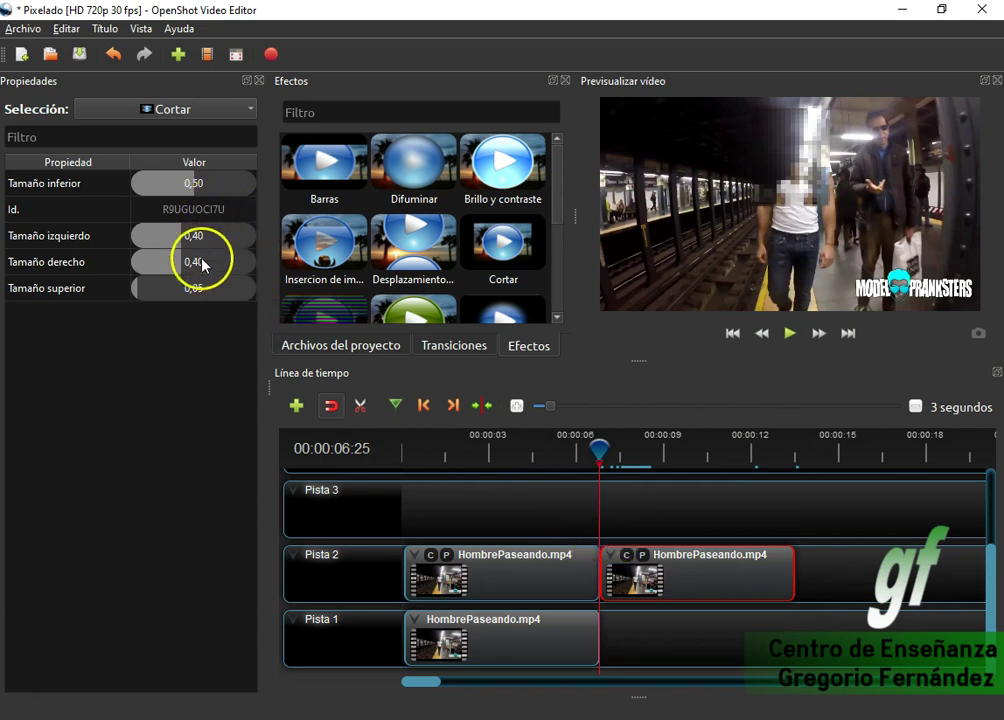
{"action": "double_click", "coordinate": [208, 290]}
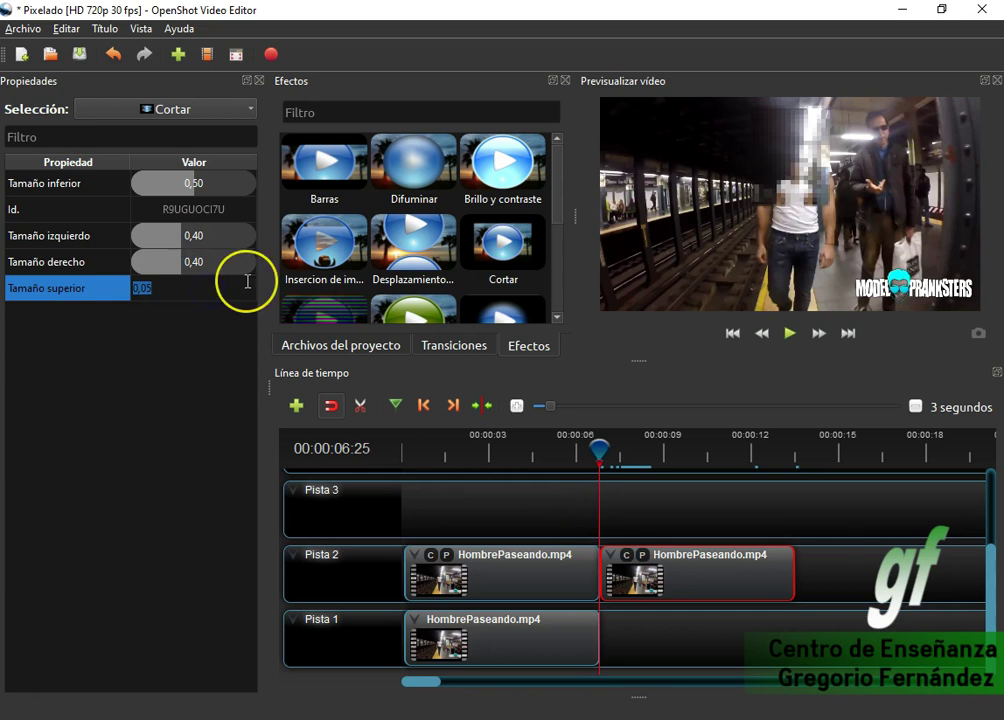
{"action": "type", "text": "0,25"}
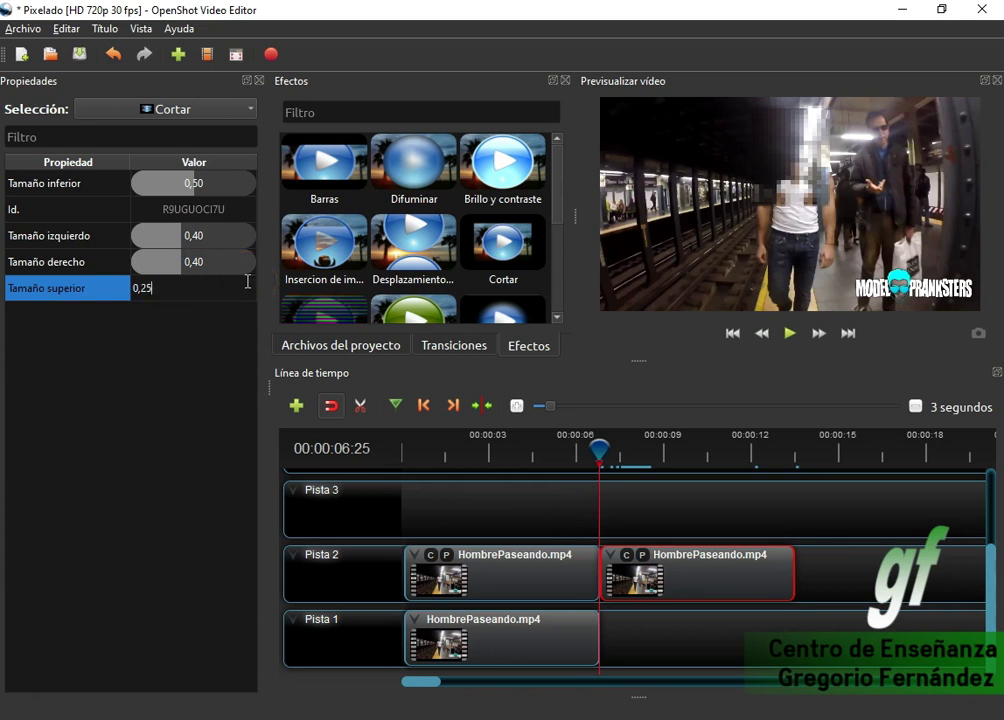
{"action": "key", "text": "Escape"}
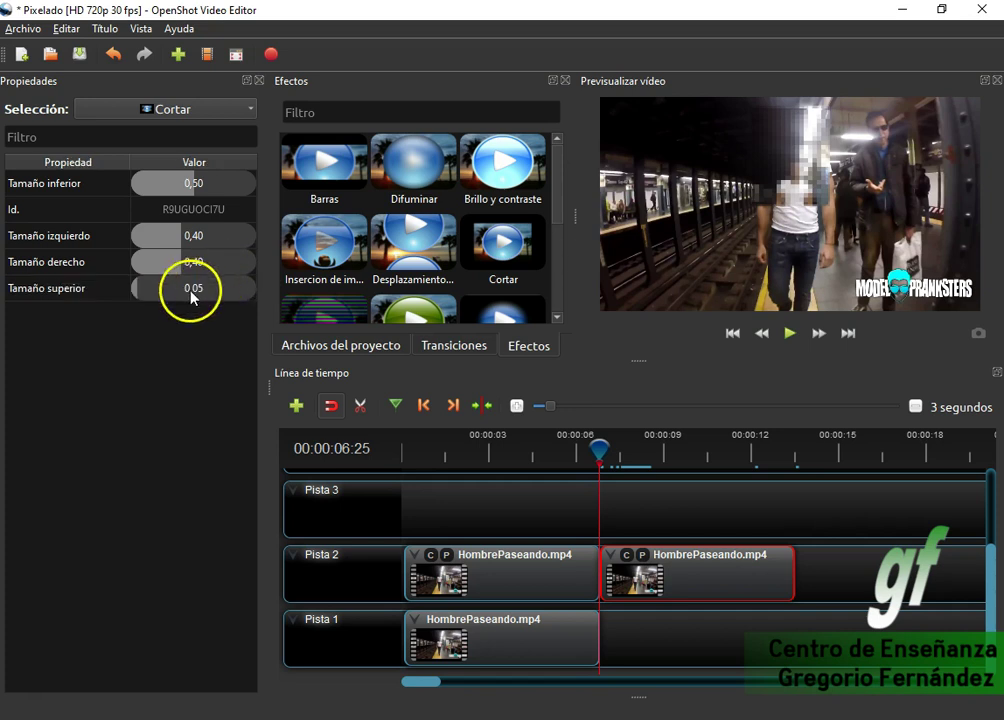
Try to set the Cortar effect's Tamaño inferior to 0,55 at the second Pista 2 clip's start, and go to its end.
{"action": "left_click", "coordinate": [212, 196]}
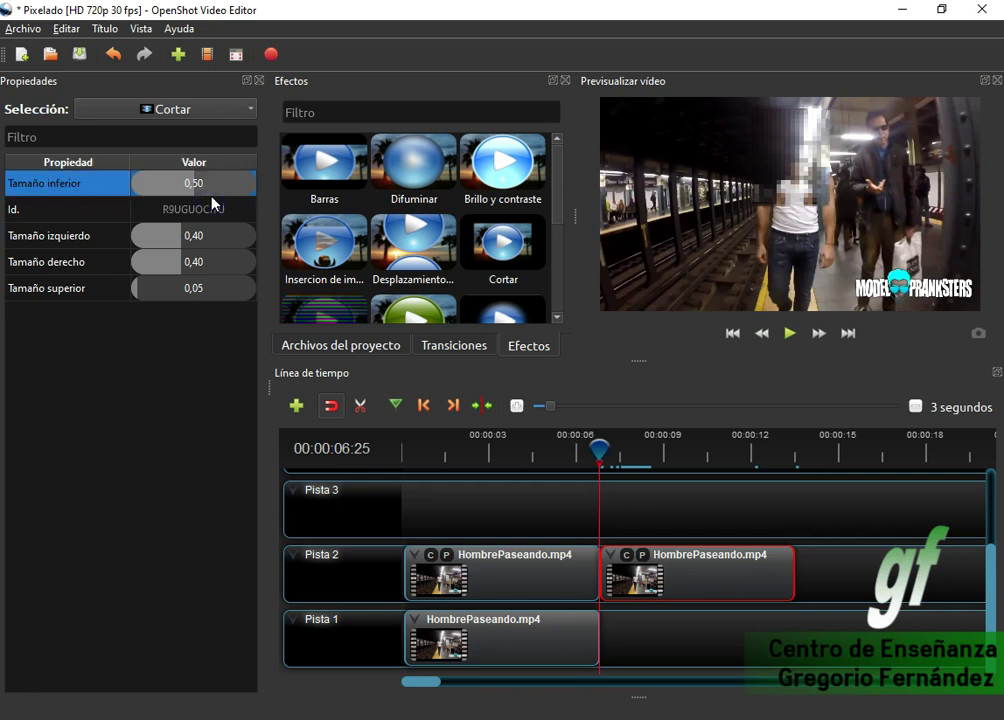
{"action": "double_click", "coordinate": [212, 193]}
{"action": "type", "text": "0,5"}
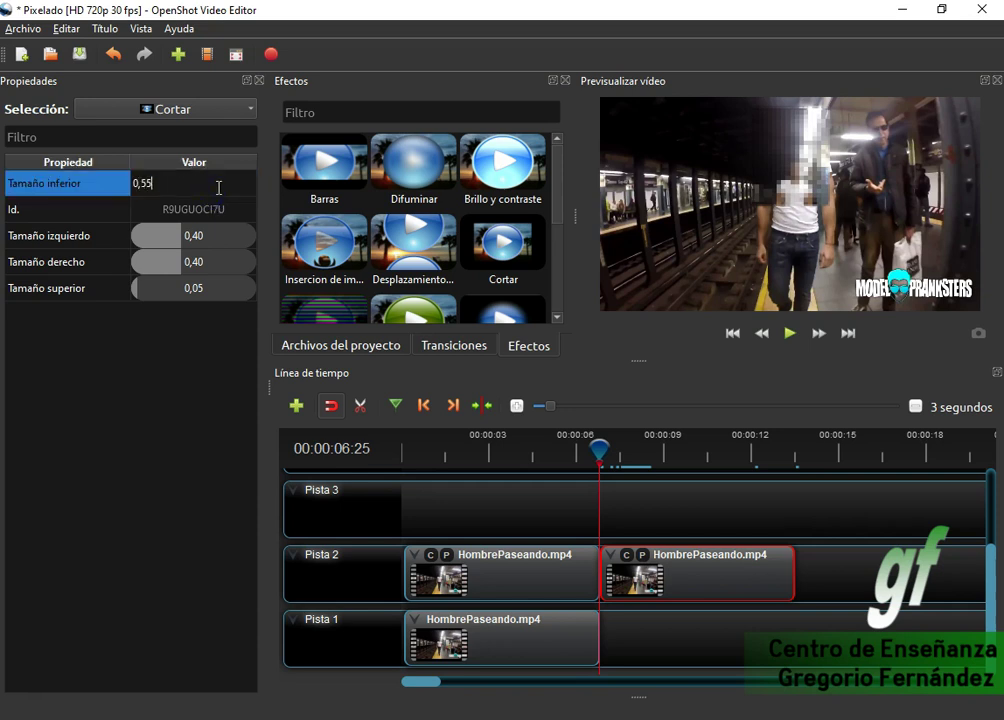
{"action": "key", "text": "Return"}
{"action": "left_click_drag", "start_coordinate": [598, 453], "coordinate": [794, 448]}
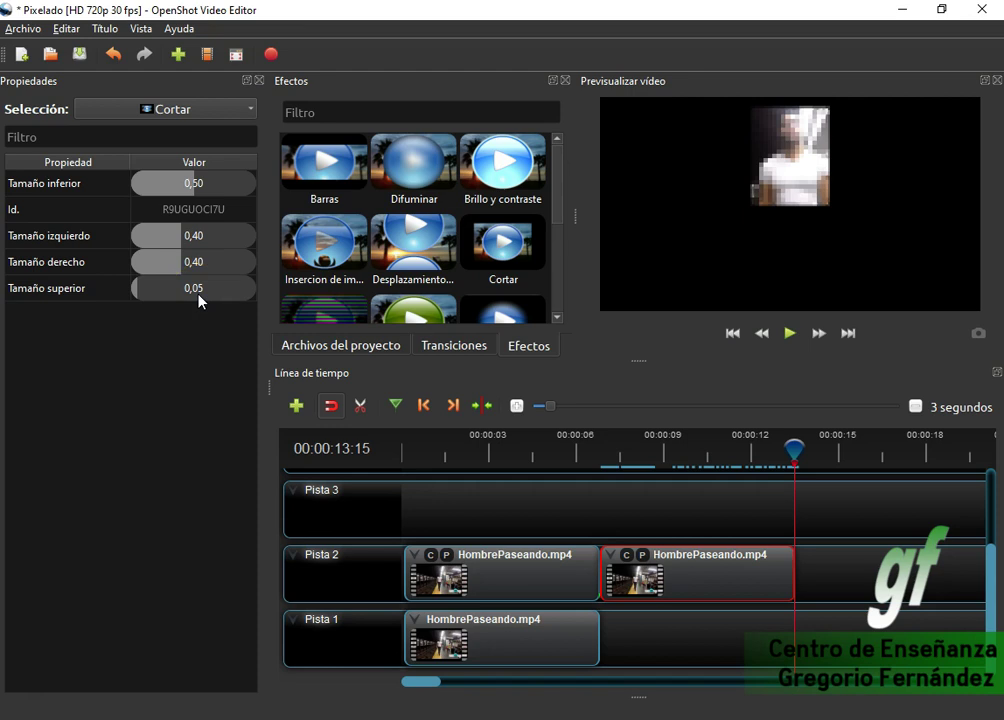
Remove the Cortar effect from the second Pista 2 clip and apply a new Cortar effect to it.
{"action": "left_click", "coordinate": [150, 663]}
{"action": "left_click", "coordinate": [641, 547]}
{"action": "right_click", "coordinate": [634, 560]}
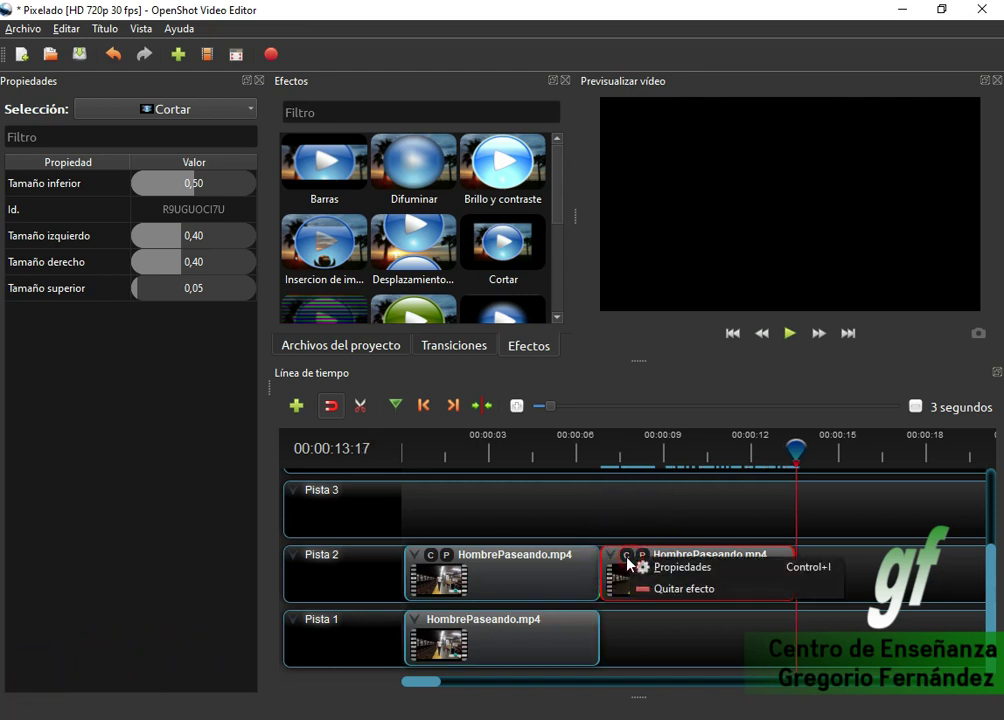
{"action": "left_click", "coordinate": [665, 589]}
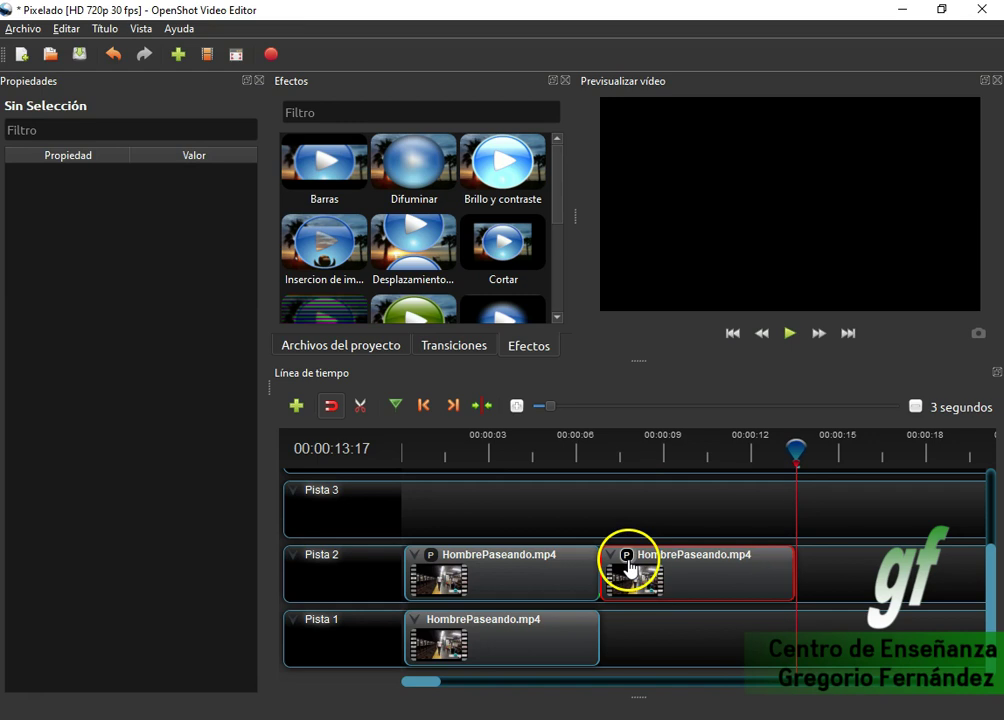
{"action": "left_click_drag", "start_coordinate": [503, 243], "coordinate": [640, 560]}
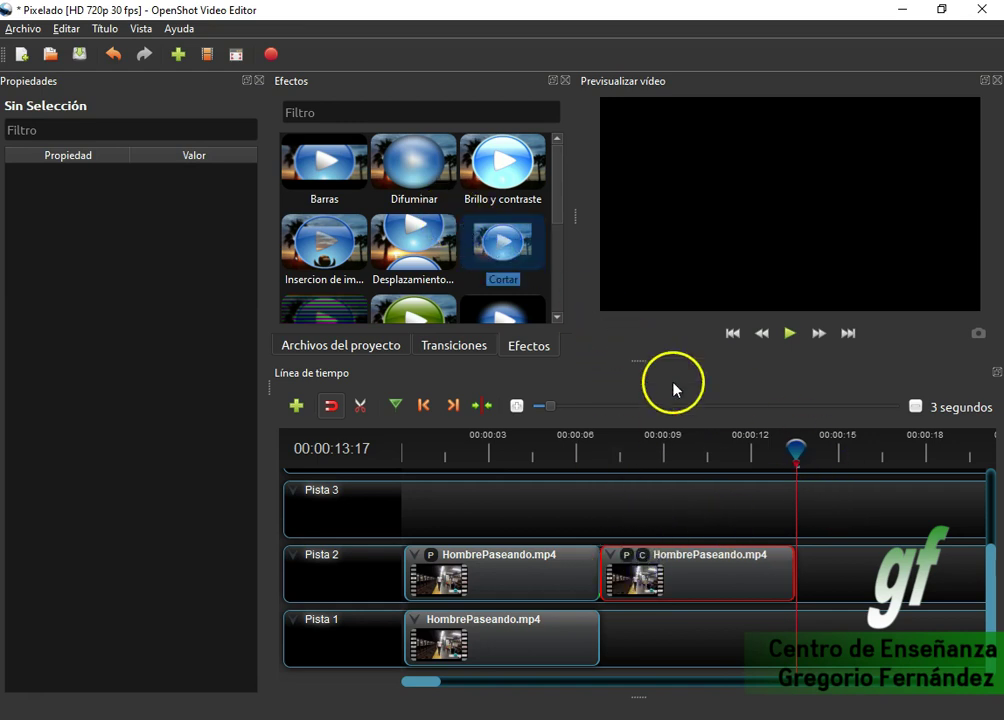
At the end of the second Pista 2 clip, set the new Cortar effect's Tamaño superior to 0,05.
{"action": "left_click", "coordinate": [424, 405]}
{"action": "left_click", "coordinate": [452, 405]}
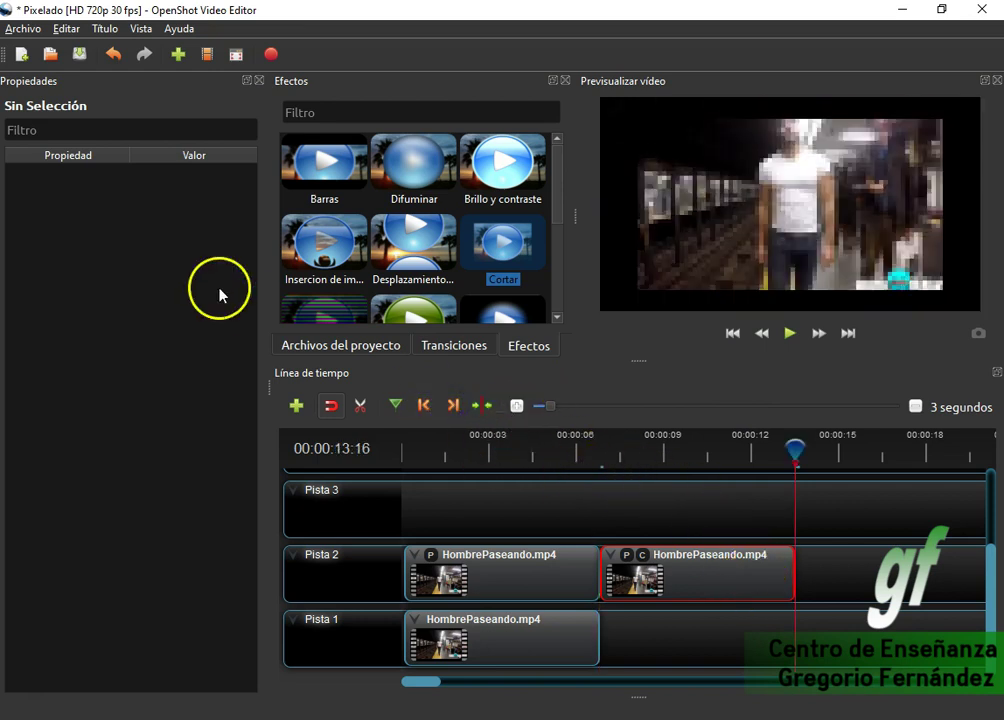
{"action": "left_click", "coordinate": [644, 556]}
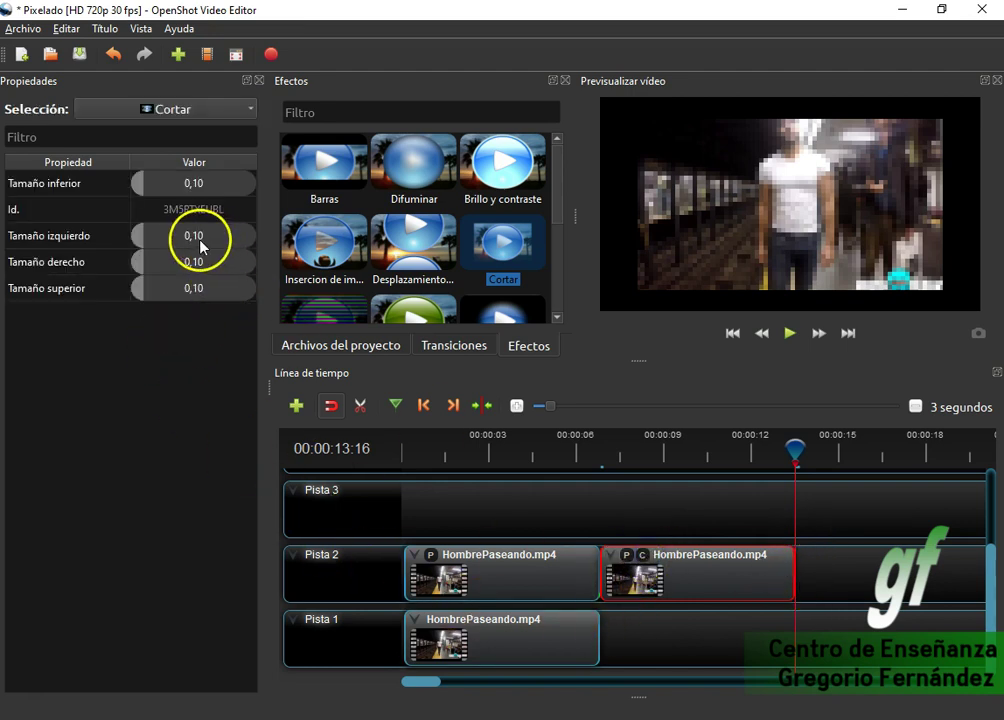
{"action": "double_click", "coordinate": [208, 184]}
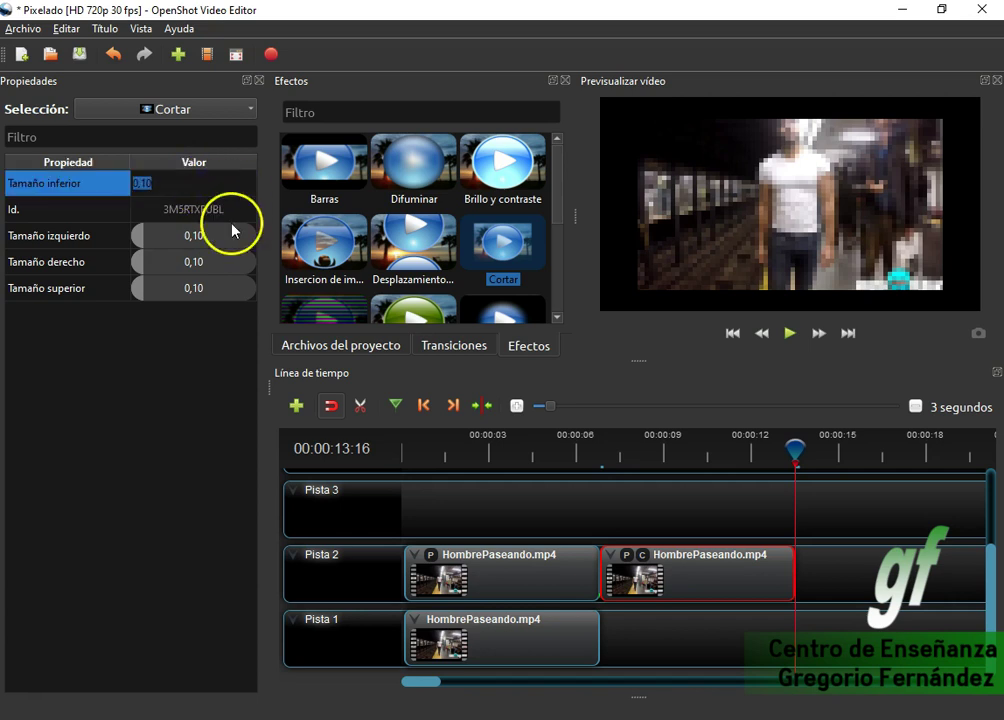
{"action": "double_click", "coordinate": [219, 288]}
{"action": "type", "text": "0,05"}
{"action": "key", "text": "Return"}
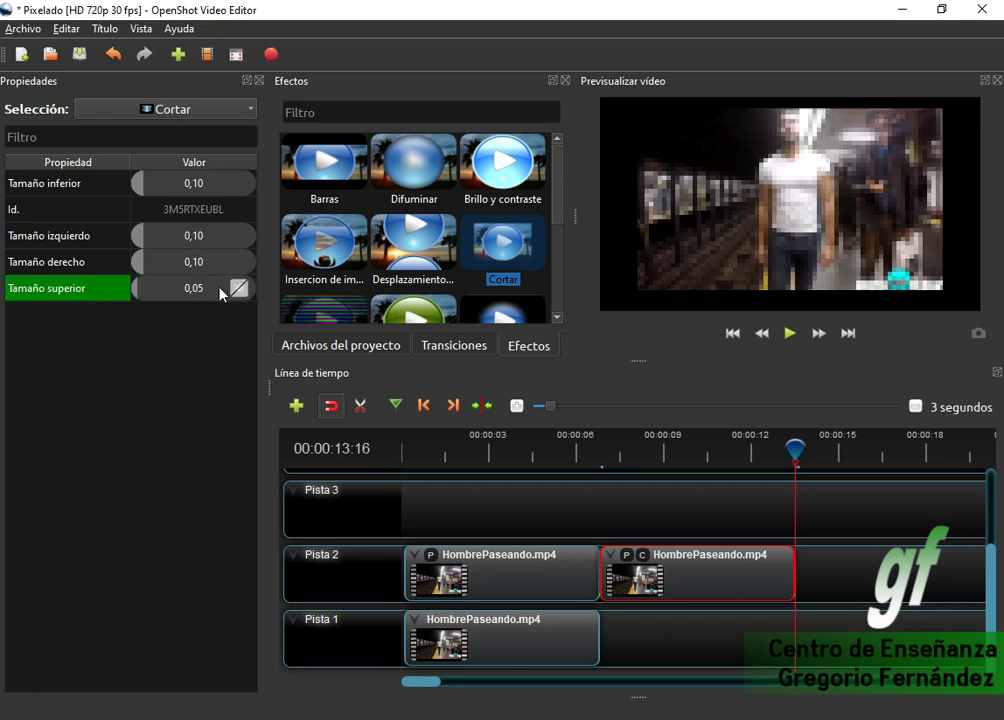
Set the Cortar effect's Tamaño izquierdo and Tamaño derecho both to 0,45 at the end of the clip.
{"action": "double_click", "coordinate": [222, 235]}
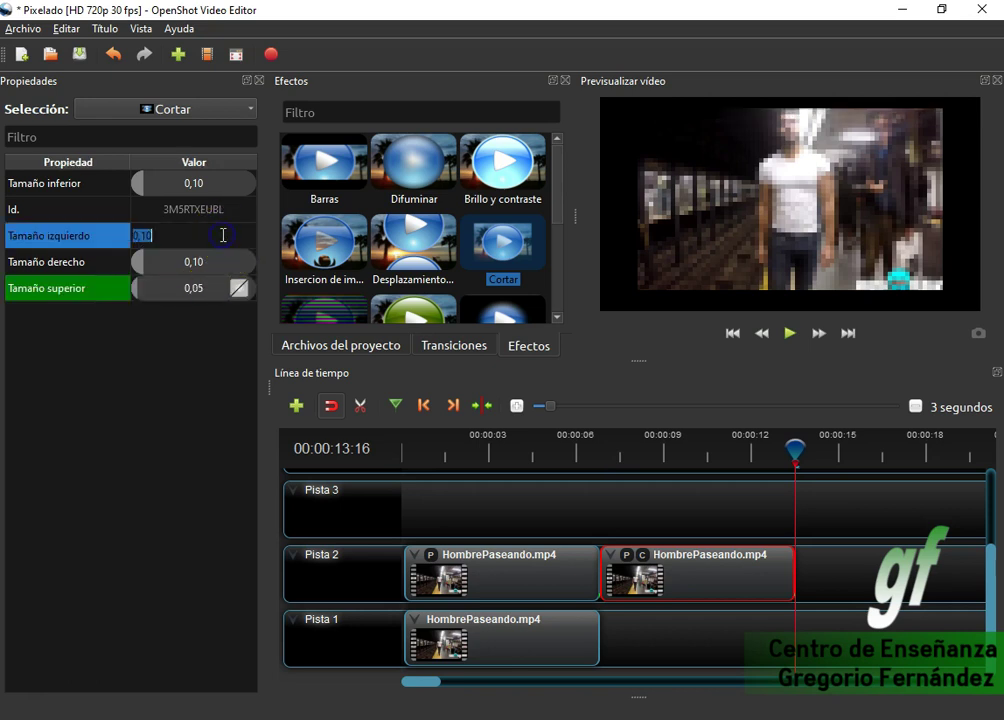
{"action": "type", "text": "0,45"}
{"action": "key", "text": "Return"}
{"action": "double_click", "coordinate": [211, 261]}
{"action": "type", "text": "0"}
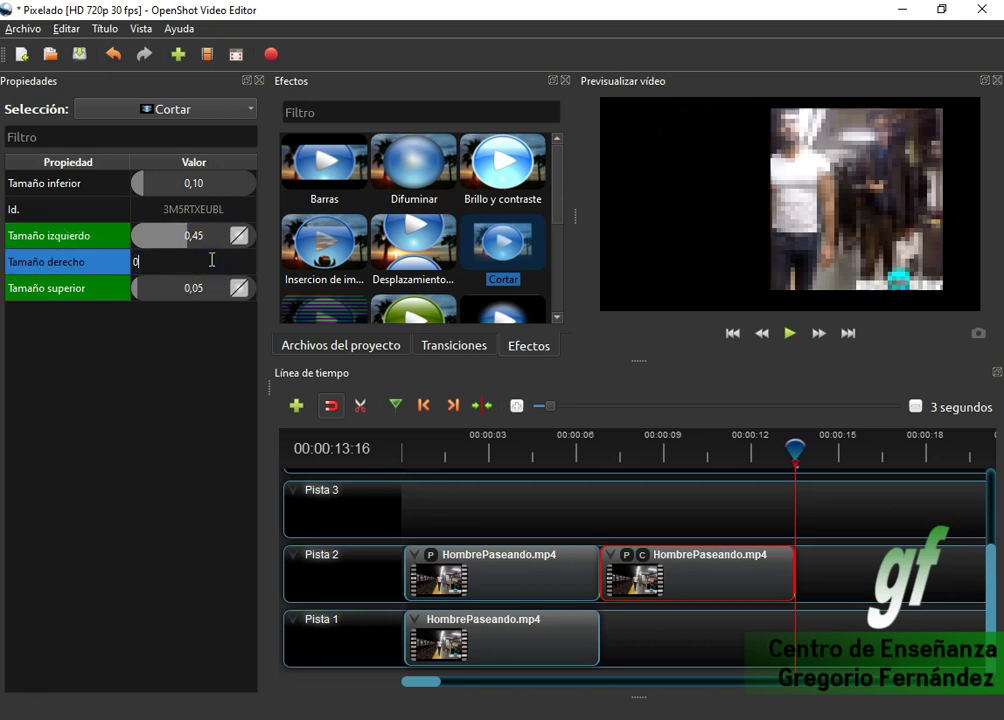
{"action": "type", "text": ",45"}
{"action": "key", "text": "Return"}
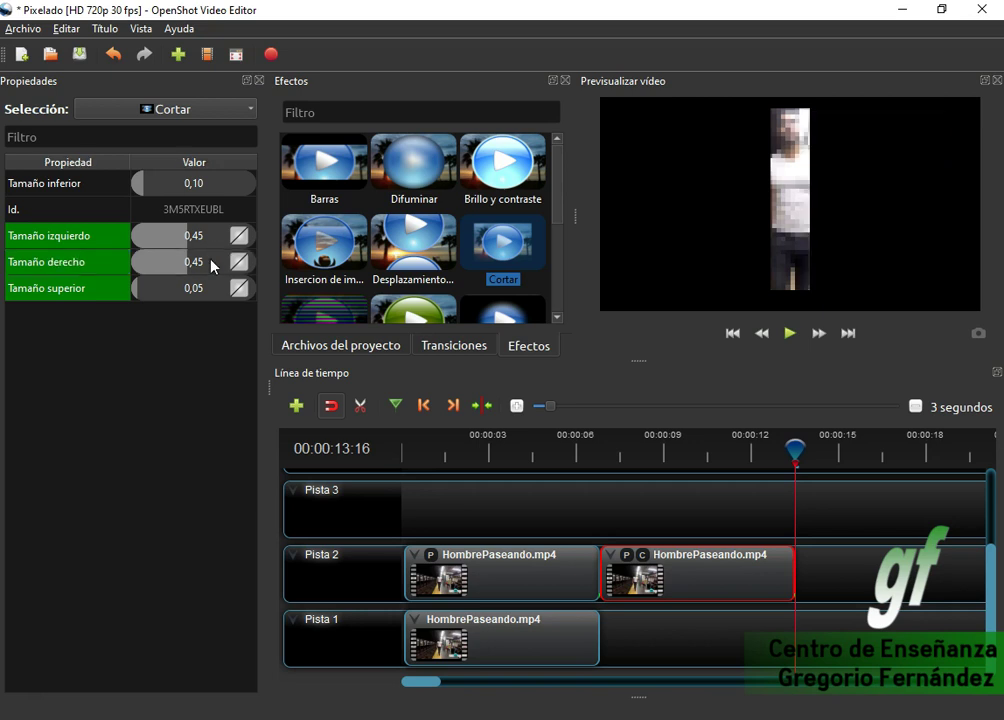
Set the Cortar effect's Tamaño inferior to 0,70 at the end of the clip.
{"action": "left_click", "coordinate": [204, 184]}
{"action": "double_click", "coordinate": [204, 184]}
{"action": "type", "text": "0"}
{"action": "key", "text": "Return"}
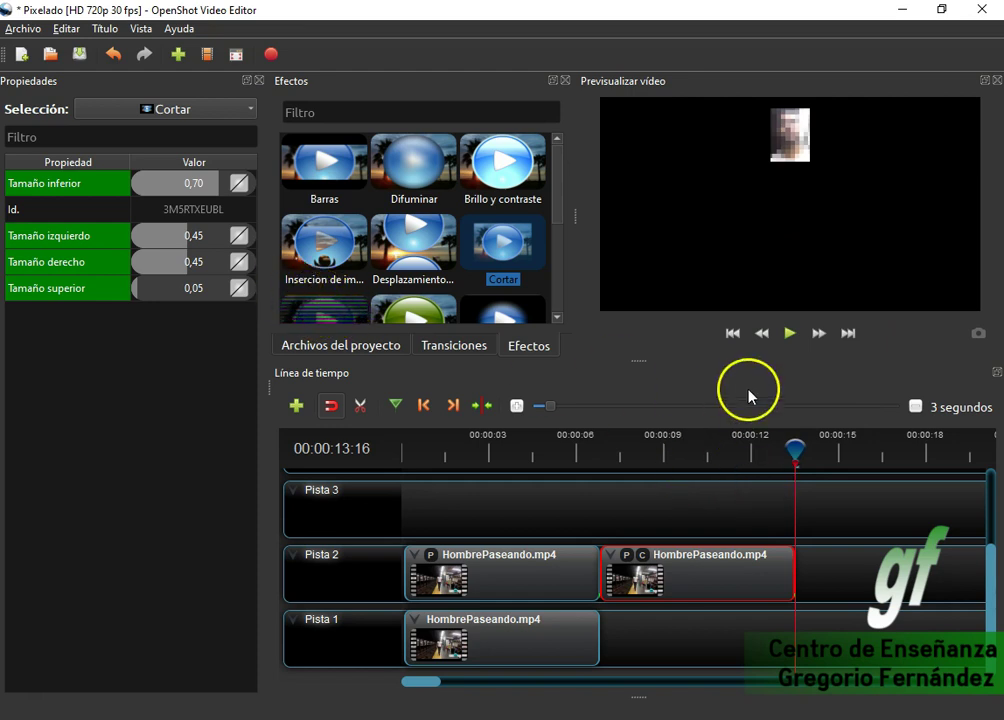
At the start of the second Pista 2 clip, set Cortar's Tamaño inferior to 0,60 and Tamaño superior to 0,30.
{"action": "left_click", "coordinate": [424, 408]}
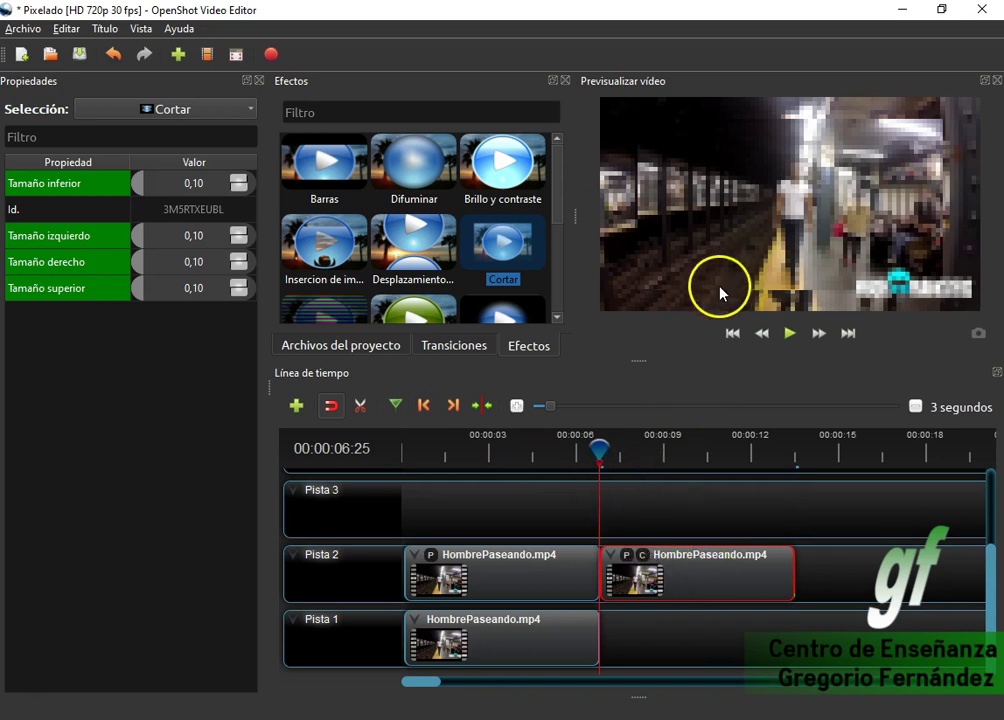
{"action": "double_click", "coordinate": [208, 185]}
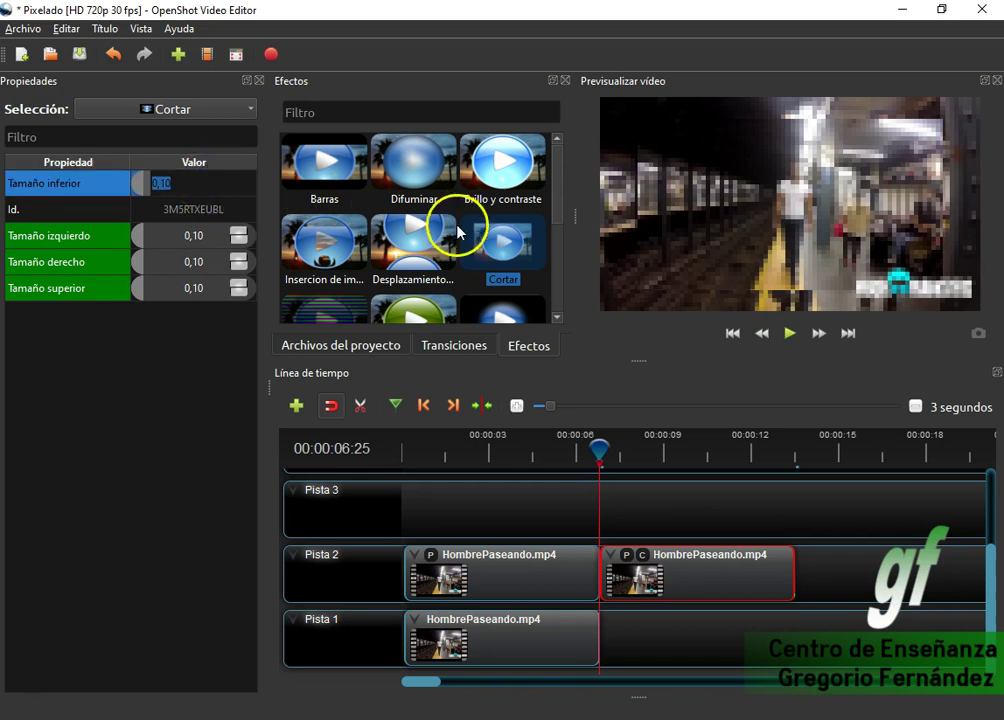
{"action": "type", "text": "0,6"}
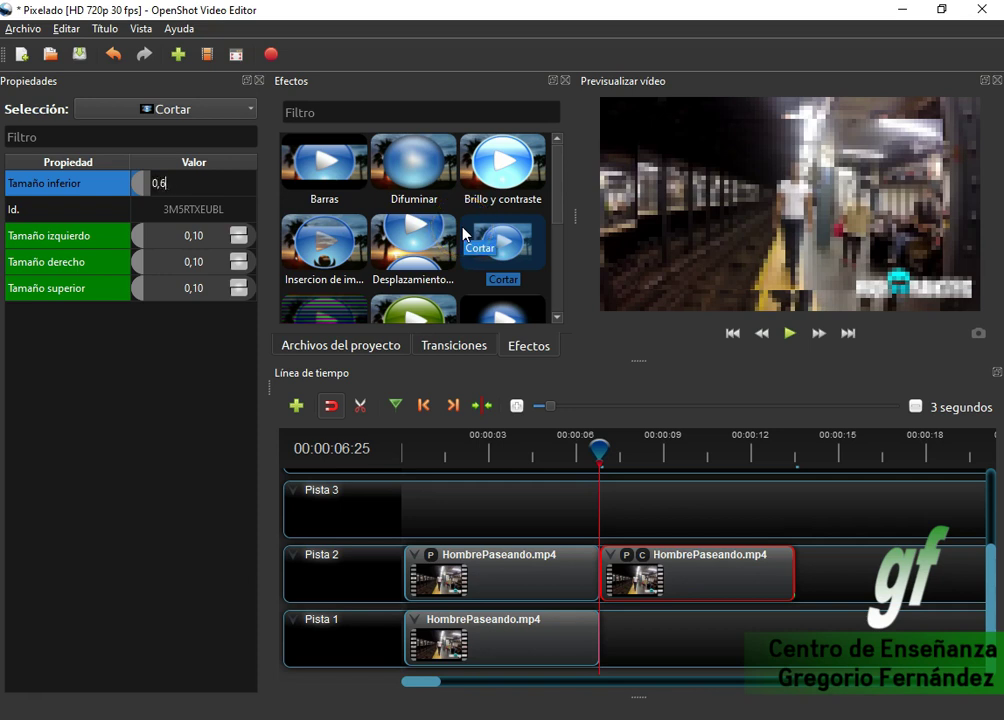
{"action": "type", "text": "0"}
{"action": "key", "text": "Return"}
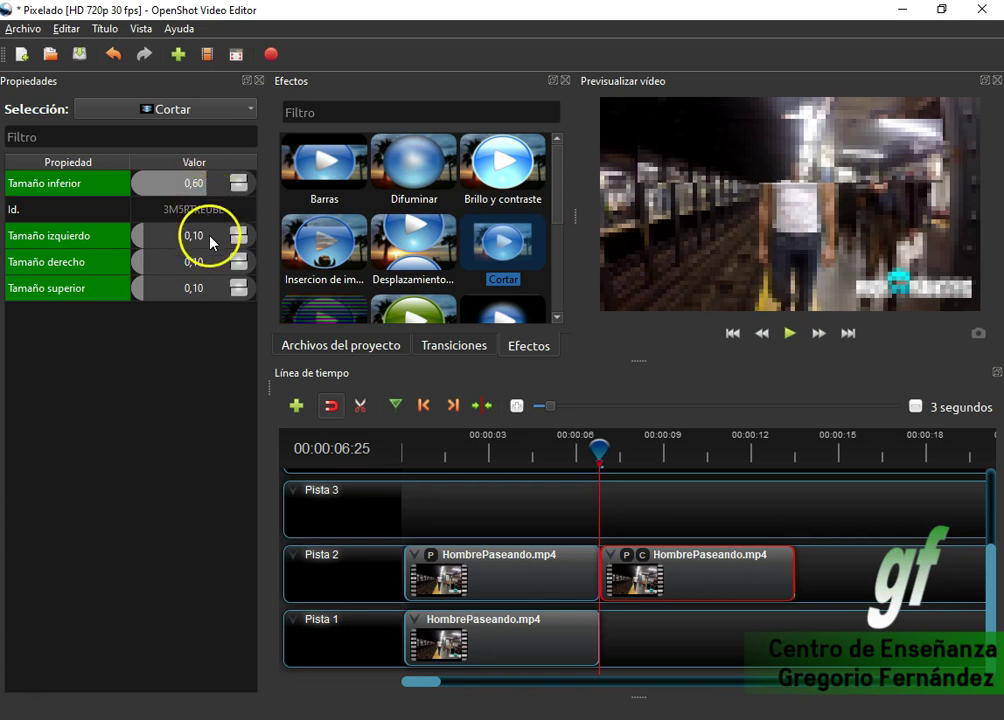
{"action": "double_click", "coordinate": [206, 290]}
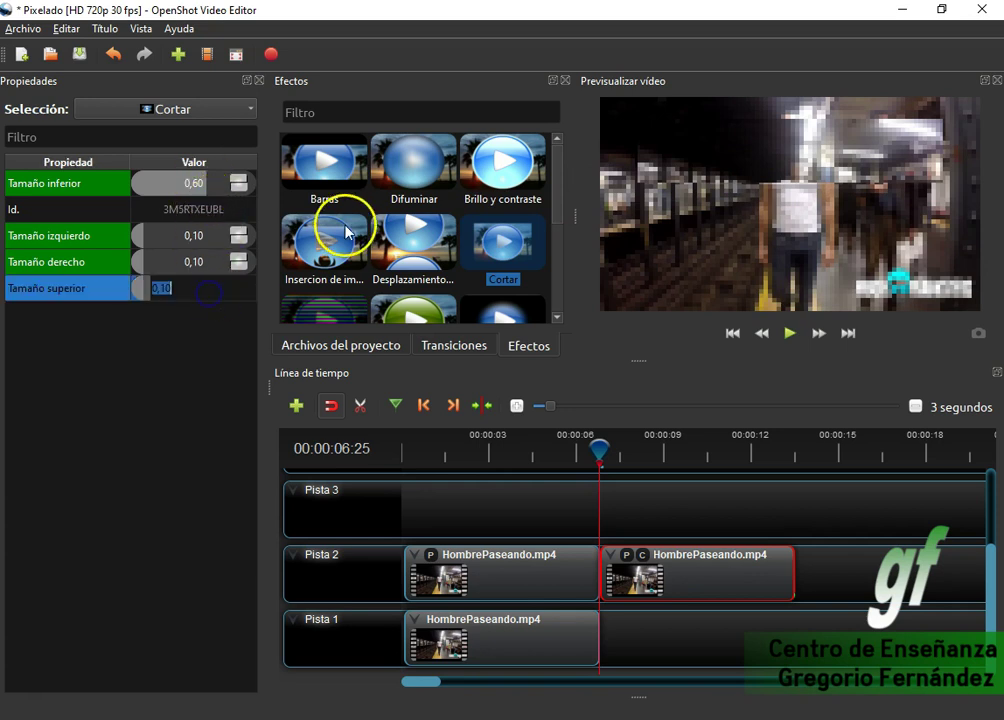
{"action": "type", "text": "0,3"}
{"action": "key", "text": "Return"}
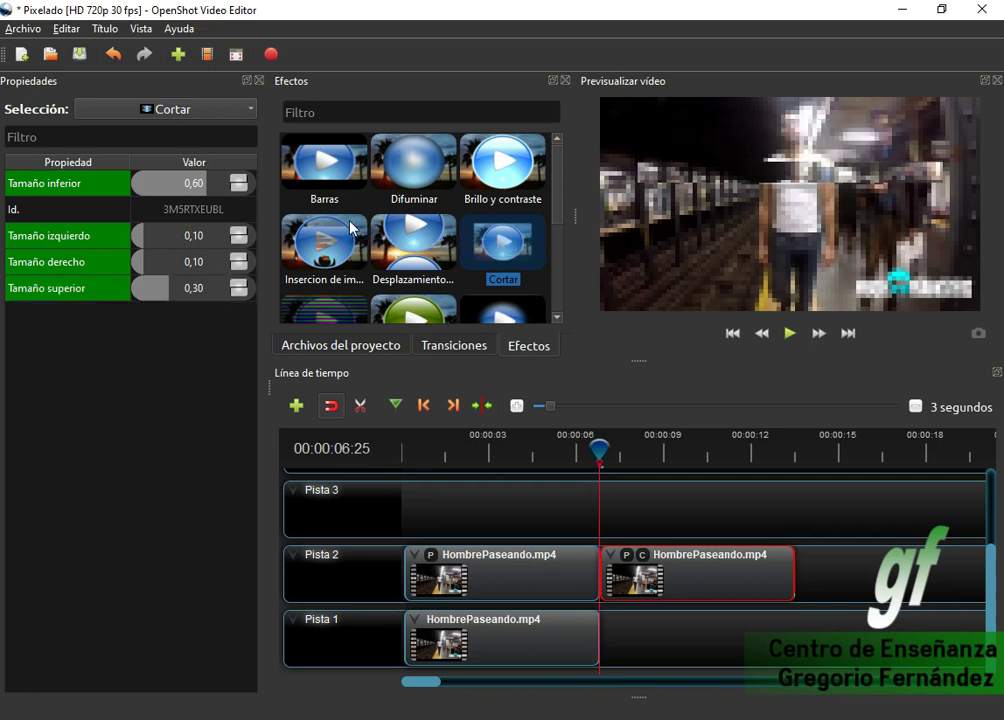
Set the Cortar effect's Tamaño izquierdo and Tamaño derecho both to 0,45 at the start of the clip.
{"action": "double_click", "coordinate": [212, 234]}
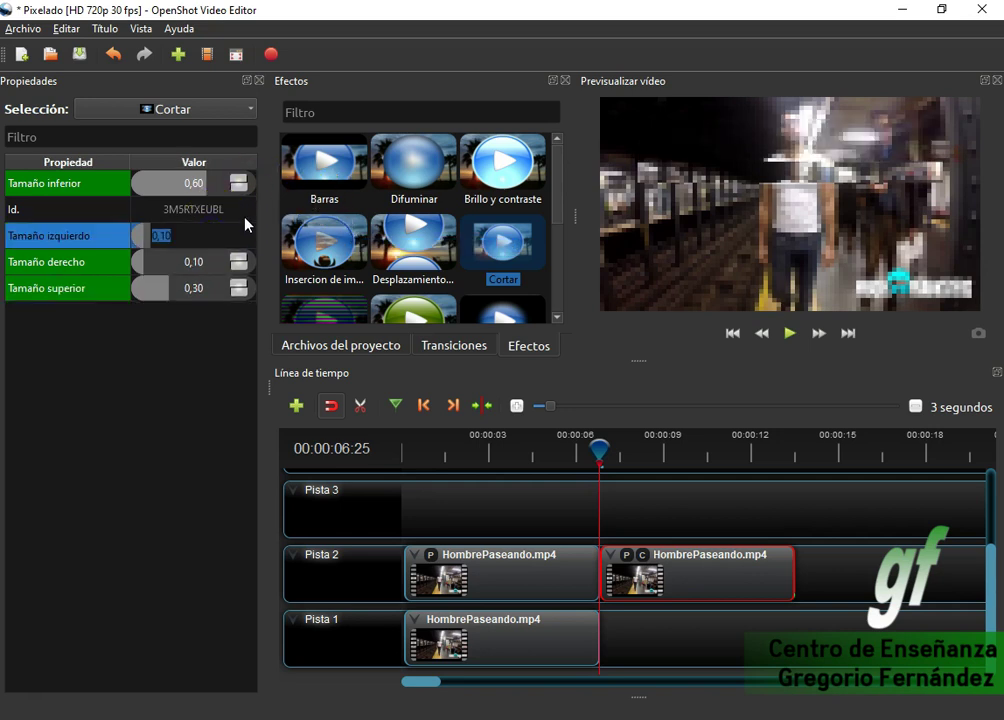
{"action": "type", "text": "0,40"}
{"action": "key", "text": "Return"}
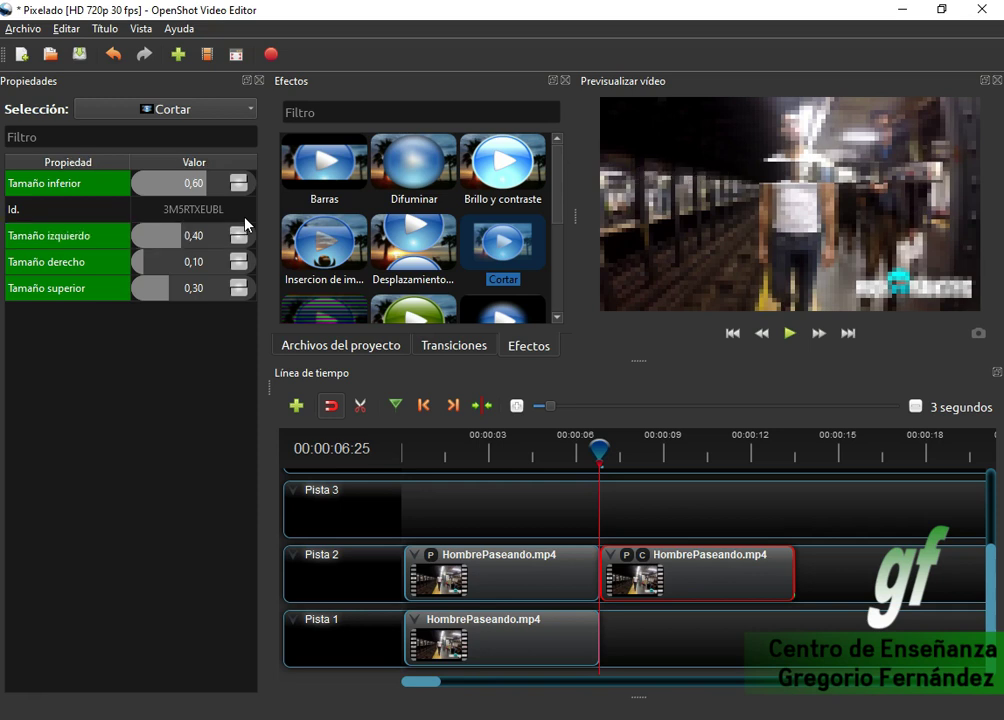
{"action": "double_click", "coordinate": [215, 270]}
{"action": "type", "text": "0,45"}
{"action": "key", "text": "Return"}
{"action": "left_click", "coordinate": [215, 235]}
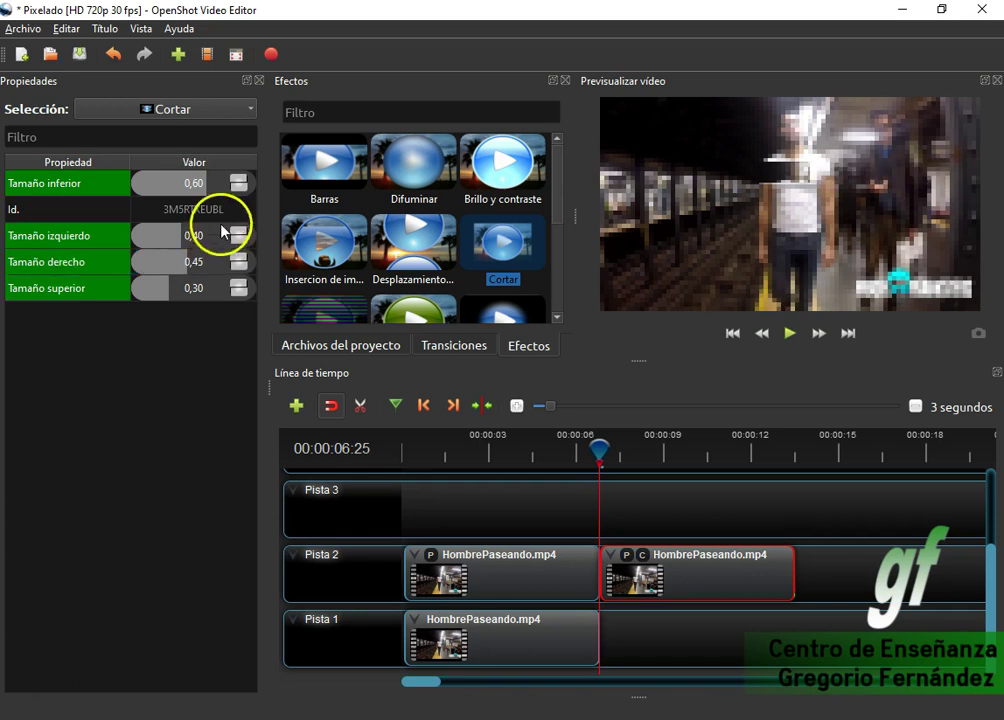
{"action": "double_click", "coordinate": [215, 235]}
{"action": "type", "text": "09"}
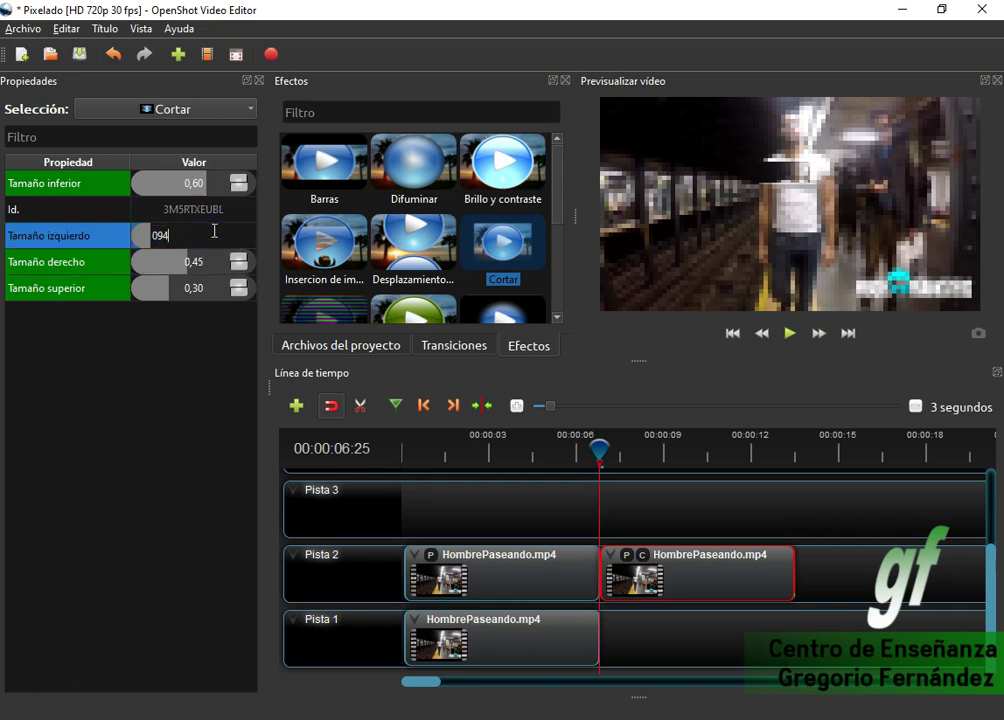
{"action": "type", "text": "45"}
{"action": "key", "text": "Return"}
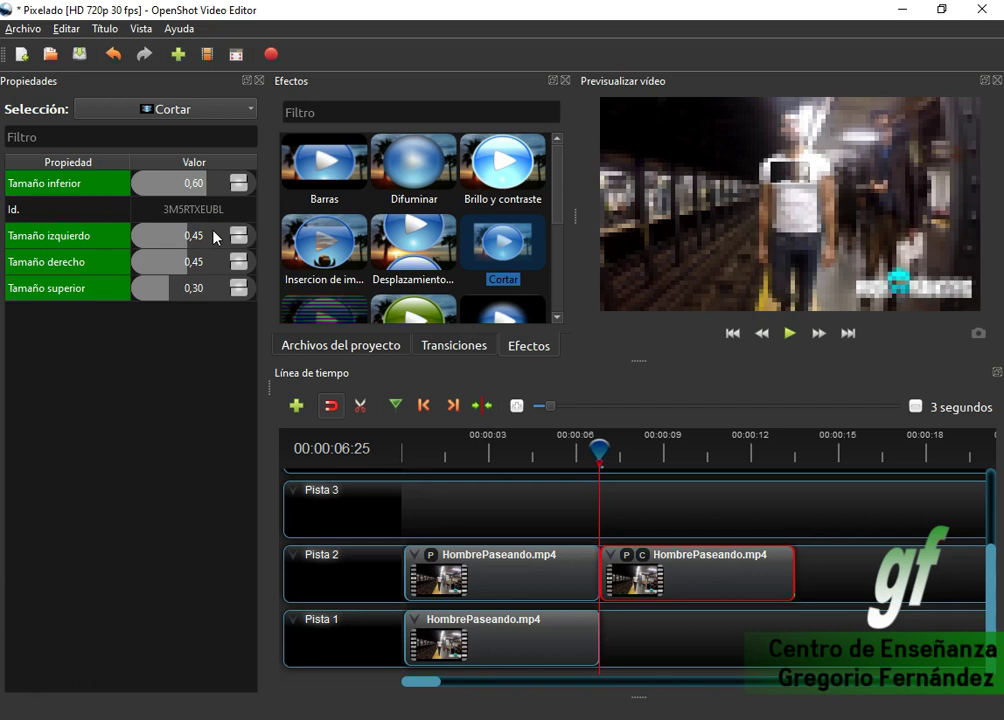
Play the second Pista 2 clip and scrub back from its end to examine the animated crop.
{"action": "left_click", "coordinate": [791, 333]}
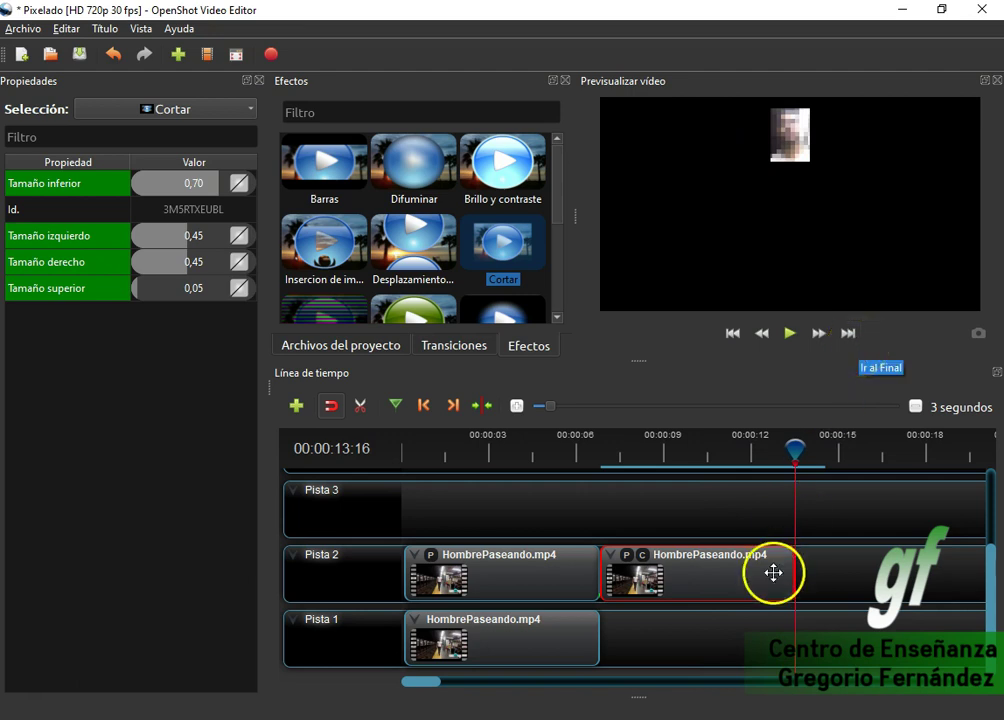
{"action": "left_click_drag", "start_coordinate": [799, 451], "coordinate": [763, 450]}
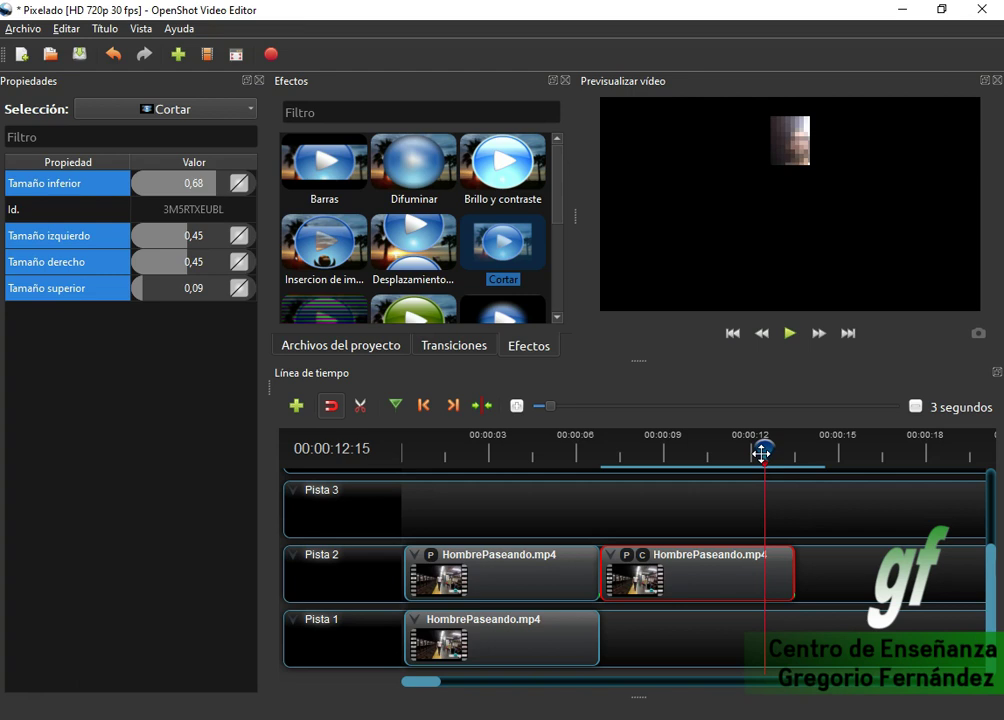
Copy the HombrePaseando.mp4 clip on Pista 1.
{"action": "right_click", "coordinate": [556, 650]}
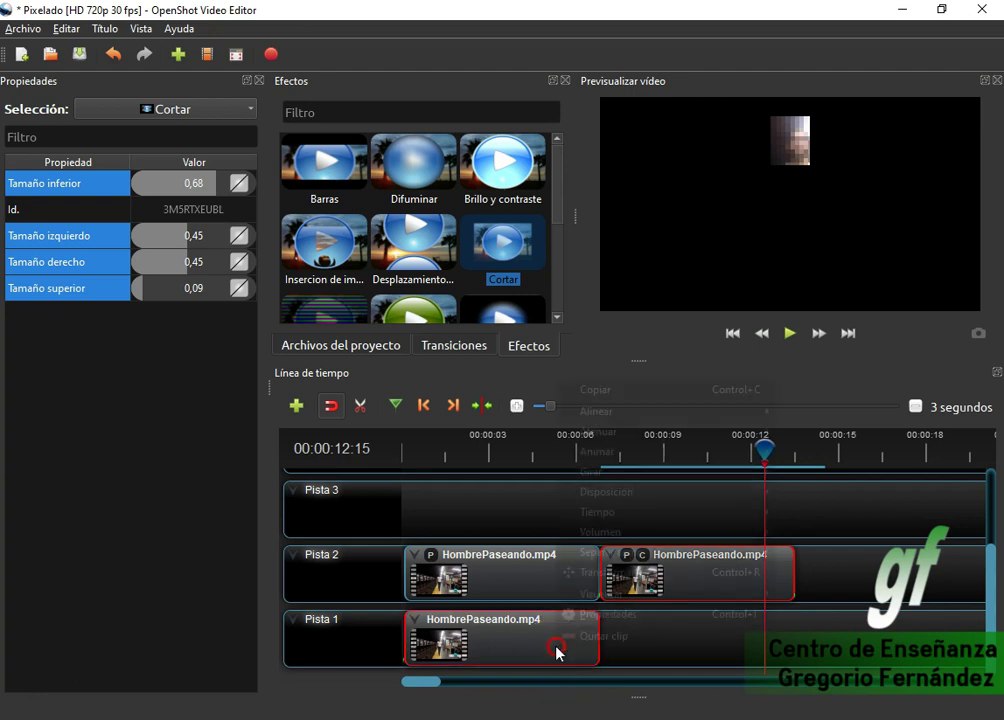
{"action": "left_click", "coordinate": [616, 389]}
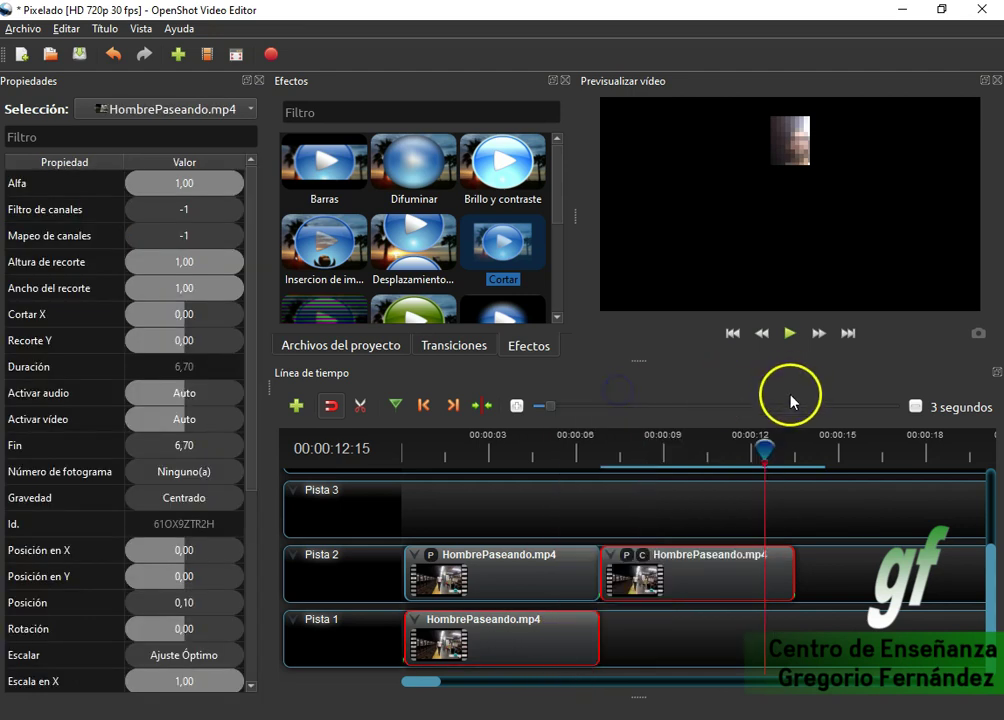
{"action": "right_click", "coordinate": [646, 634]}
{"action": "left_click", "coordinate": [678, 641]}
{"action": "left_click_drag", "start_coordinate": [885, 634], "coordinate": [701, 660]}
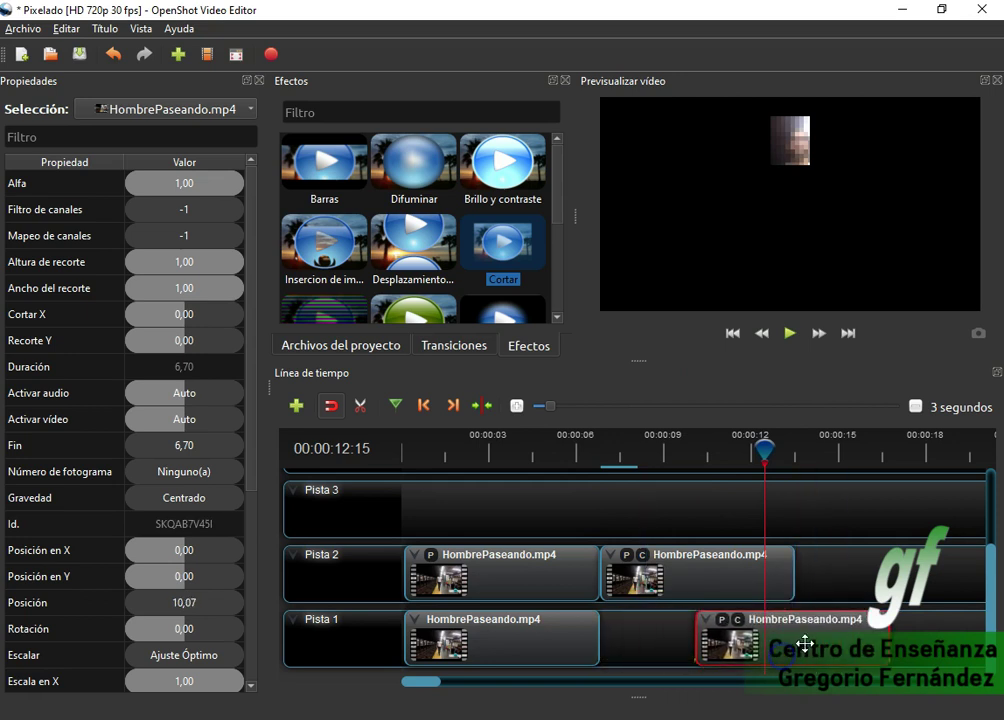
{"action": "key", "text": "ctrl+z"}
{"action": "key", "text": "ctrl+z"}
Paste a copy of the Pista 1 HombrePaseando.mp4 clip onto Pista 1, directly after the first clip.
{"action": "left_click", "coordinate": [628, 683]}
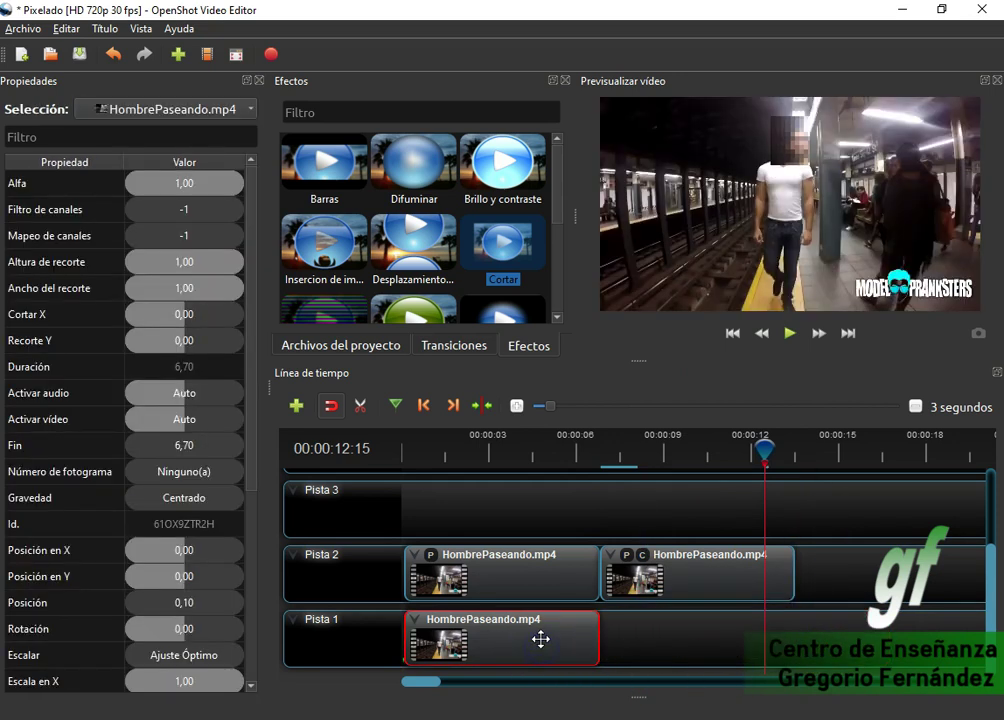
{"action": "key", "text": "ctrl+v"}
{"action": "left_click_drag", "start_coordinate": [798, 632], "coordinate": [672, 627]}
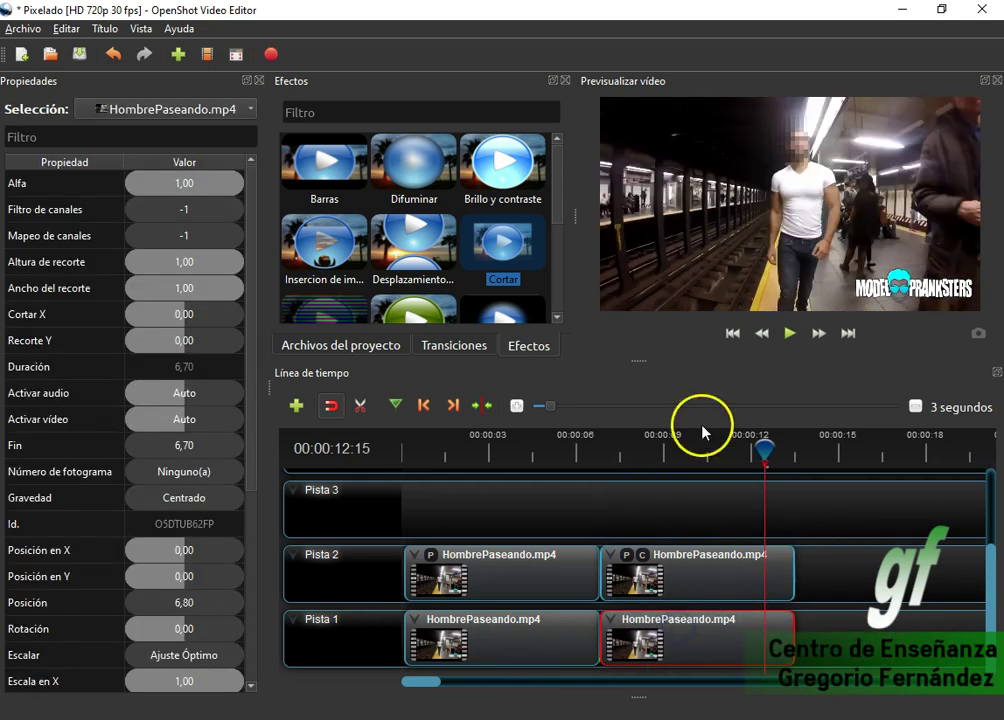
Play the timeline from about 00:00:06:11 to check the pixelated face in the second section.
{"action": "left_click_drag", "start_coordinate": [765, 490], "coordinate": [587, 452]}
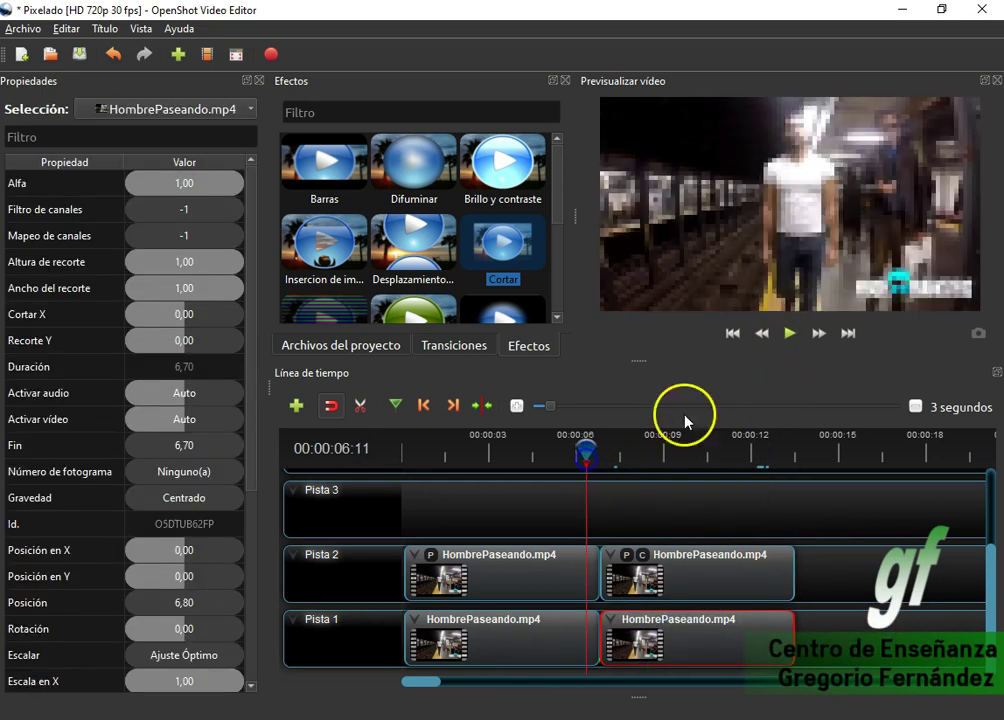
{"action": "left_click", "coordinate": [786, 336]}
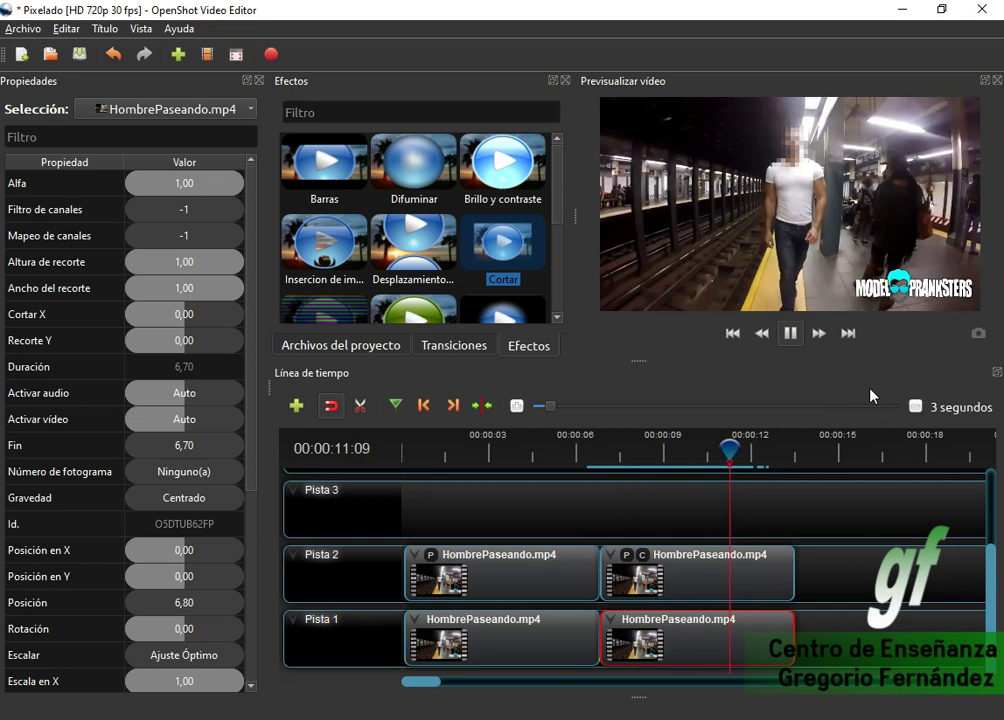
{"action": "left_click", "coordinate": [799, 340]}
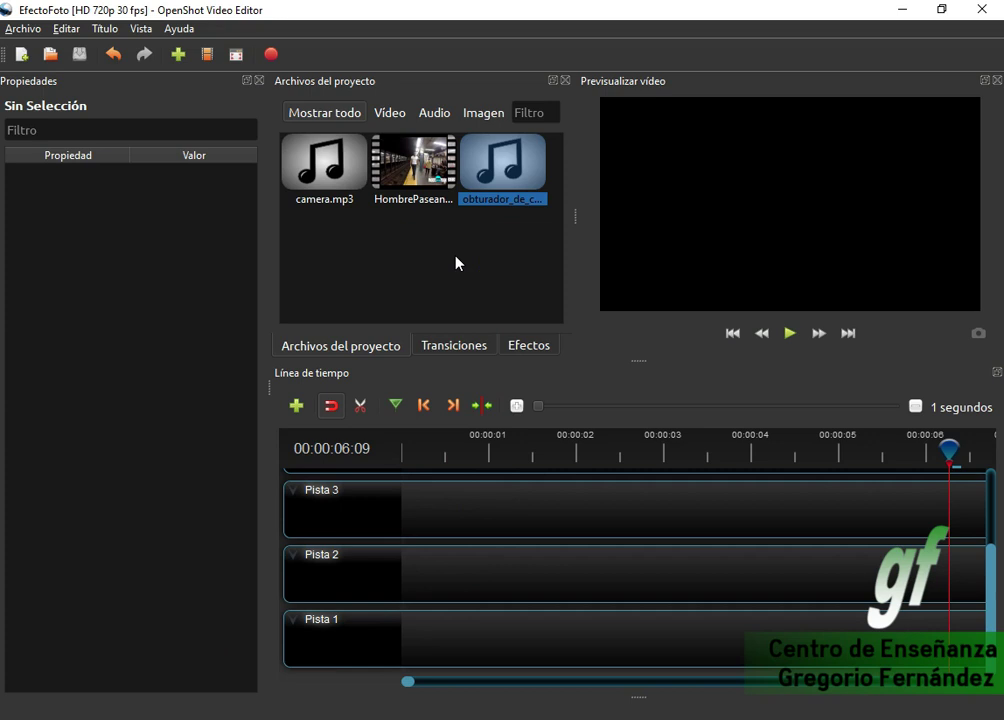
Place HombrePaseando.mp4 at the start of Pista 1 and cut it at 00:00:06:27, keeping the left side.
{"action": "left_click", "coordinate": [426, 176]}
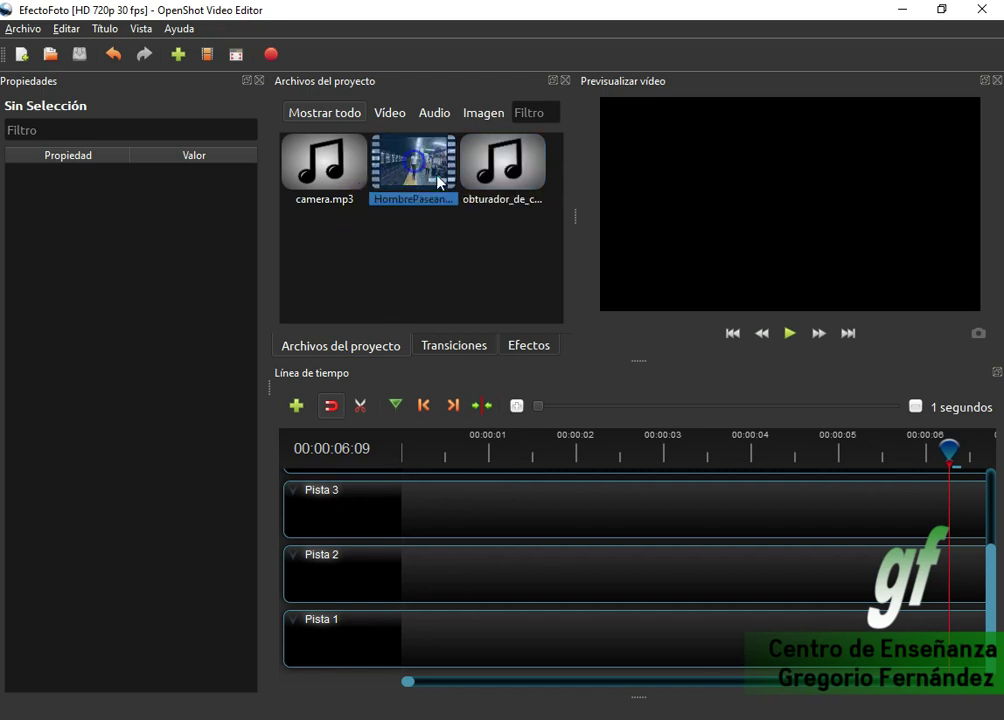
{"action": "left_click_drag", "start_coordinate": [428, 177], "coordinate": [395, 636]}
{"action": "left_click_drag", "start_coordinate": [950, 450], "coordinate": [904, 455]}
{"action": "scroll", "coordinate": [845, 515], "scroll_direction": "down", "scroll_amount": 2}
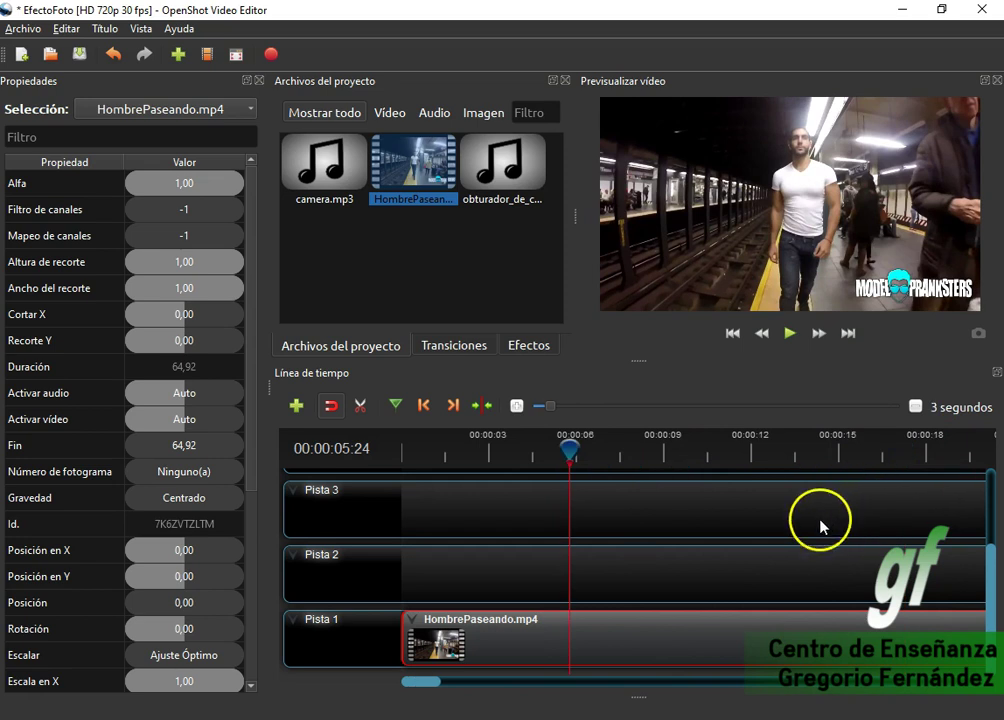
{"action": "mouse_move", "coordinate": [590, 466]}
{"action": "left_mouse_down"}
{"action": "mouse_move", "coordinate": [580, 452]}
{"action": "mouse_move", "coordinate": [621, 452]}
{"action": "mouse_move", "coordinate": [600, 453]}
{"action": "left_mouse_up"}
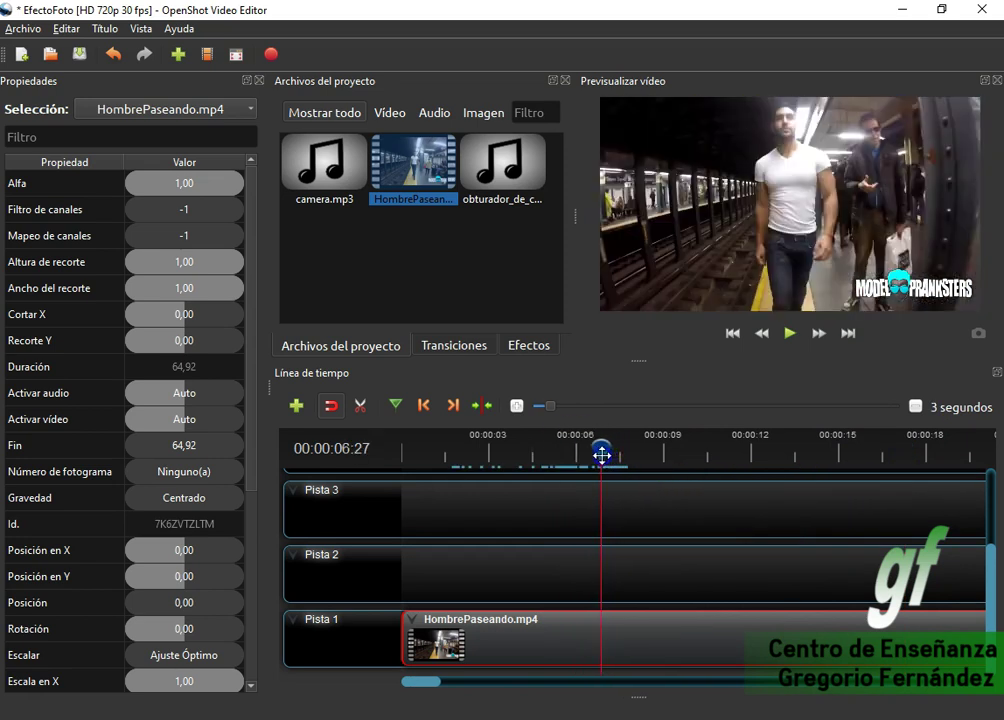
{"action": "right_click", "coordinate": [630, 640]}
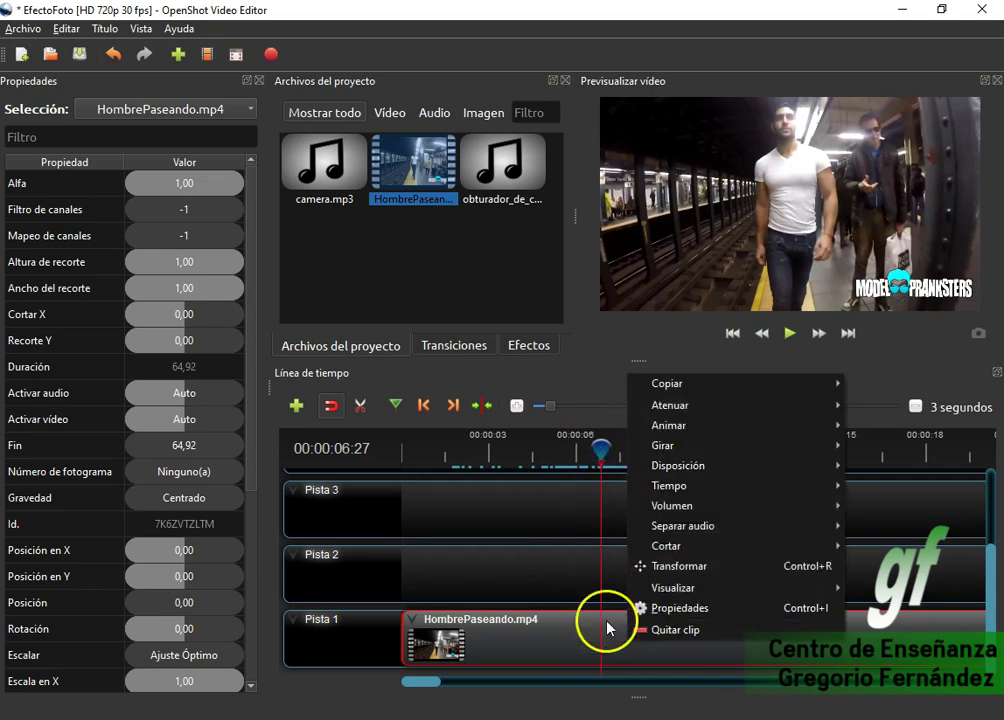
{"action": "mouse_move", "coordinate": [716, 531]}
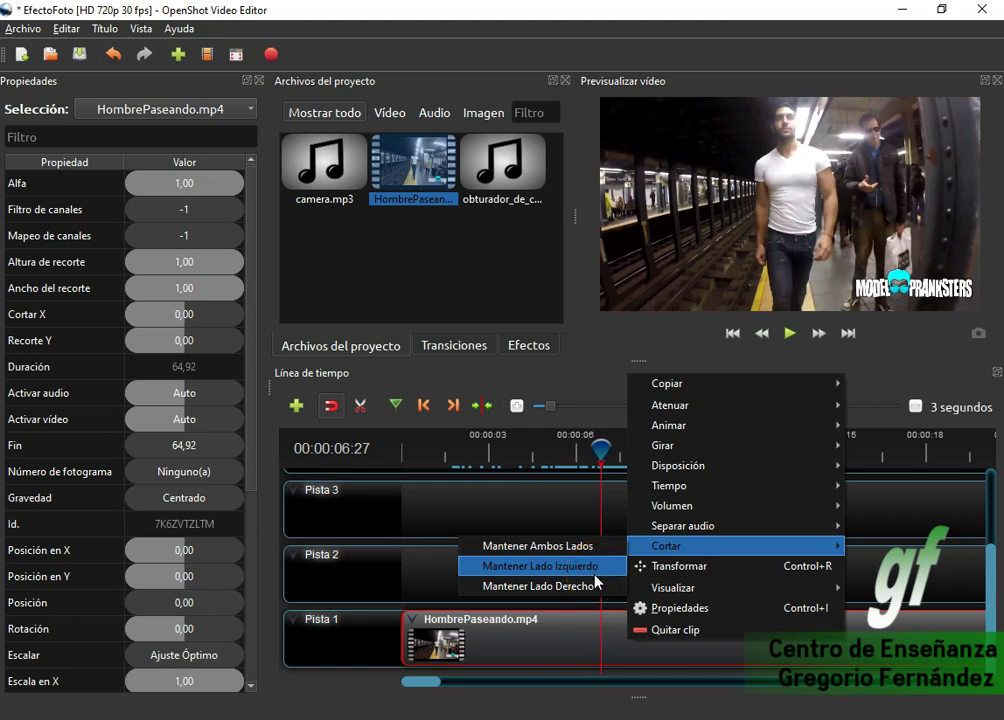
{"action": "left_click", "coordinate": [595, 576]}
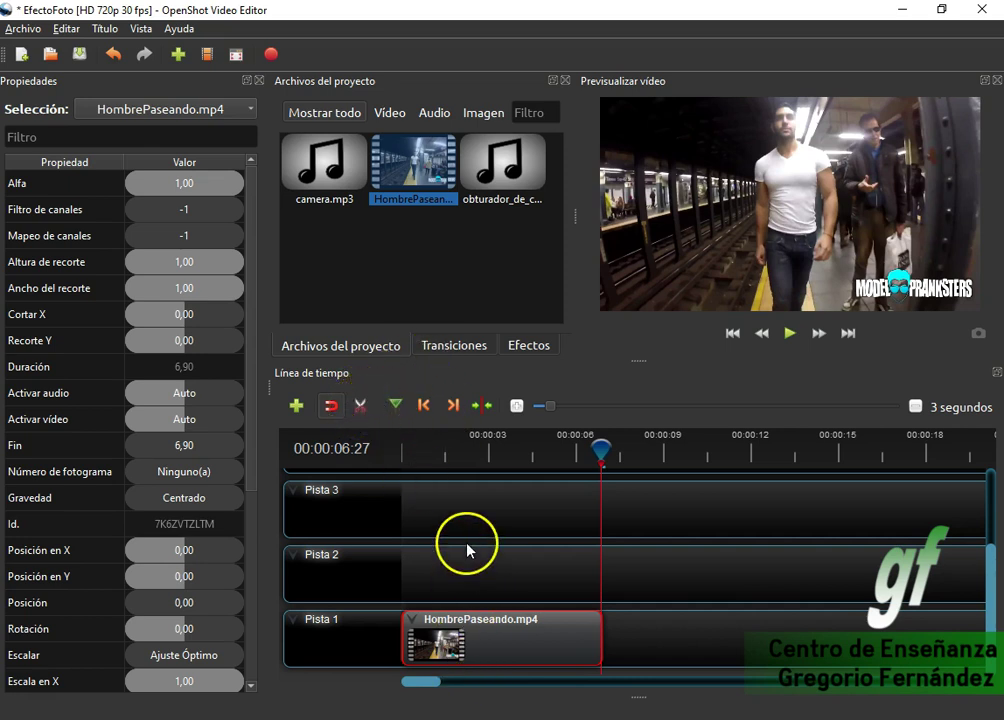
Add the obturador_de_camara.mp3 sound to Pista 2, starting at about 1.37 s.
{"action": "scroll", "coordinate": [466, 545], "scroll_direction": "up", "scroll_amount": 3, "text": "ctrl"}
{"action": "left_click_drag", "start_coordinate": [415, 688], "coordinate": [388, 683]}
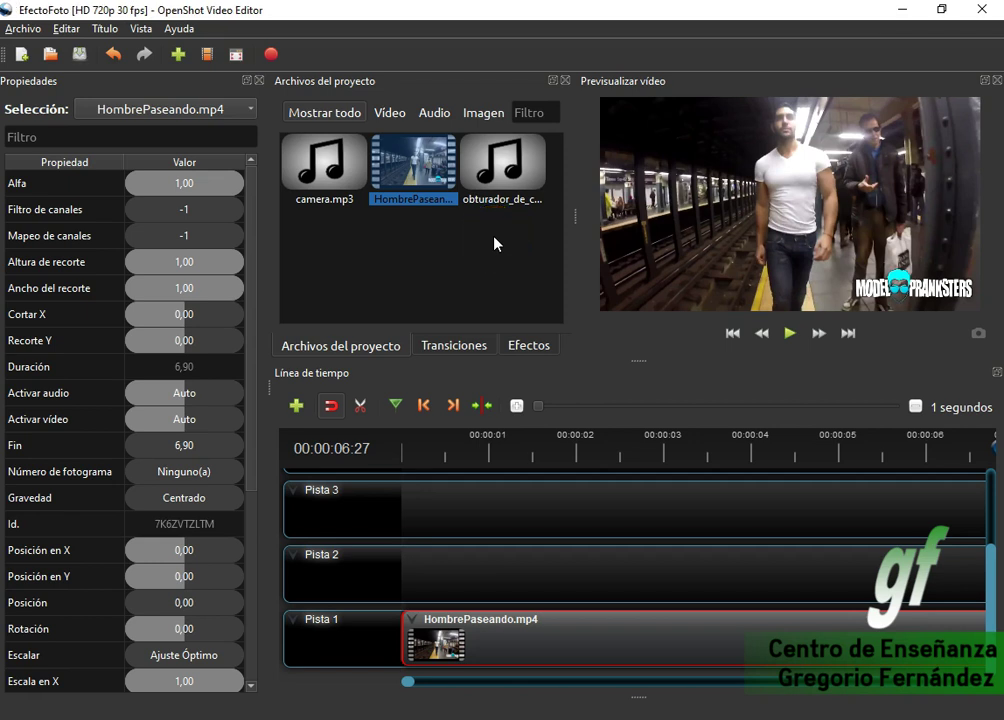
{"action": "left_click", "coordinate": [495, 186]}
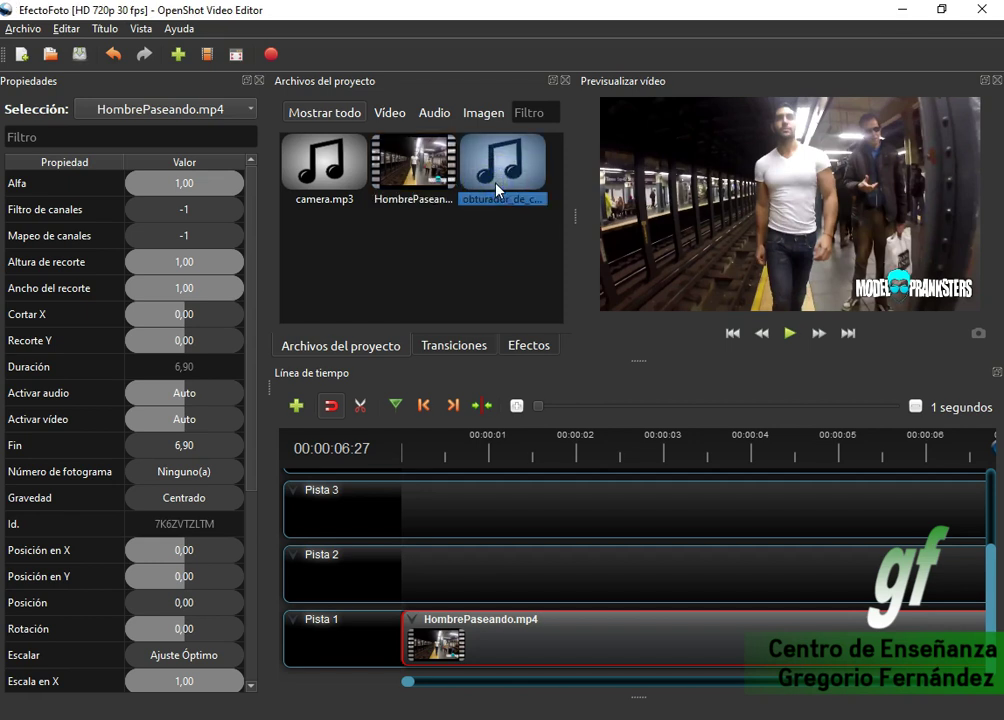
{"action": "left_click_drag", "start_coordinate": [530, 177], "coordinate": [525, 567]}
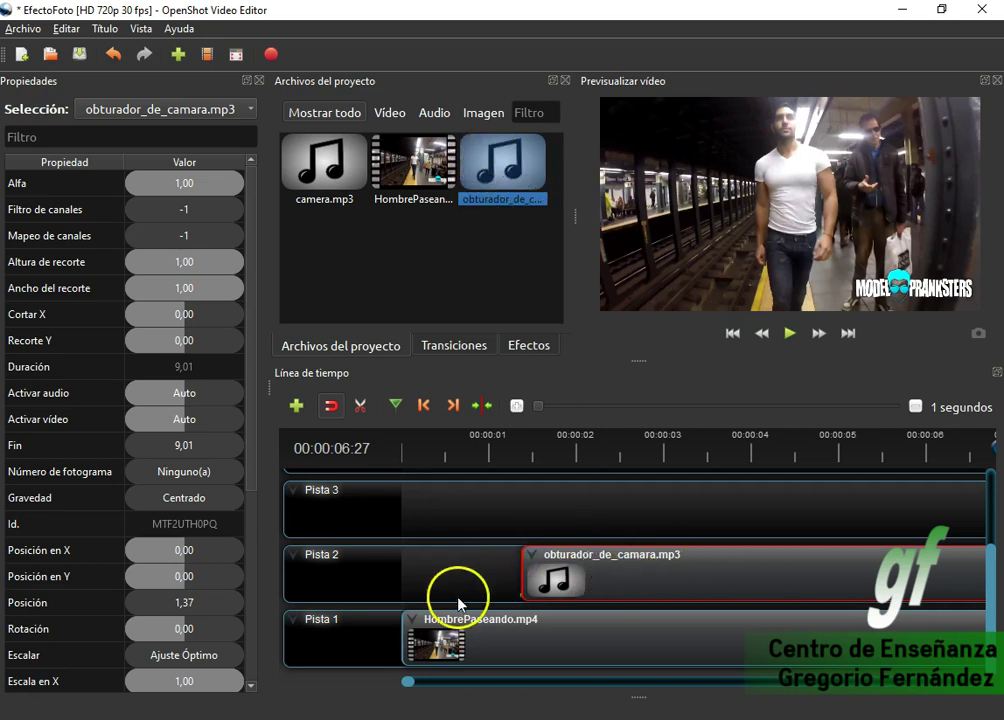
Play the opening section to locate the shutter sound and add a marker at 00:00:02:21.
{"action": "left_click", "coordinate": [788, 336]}
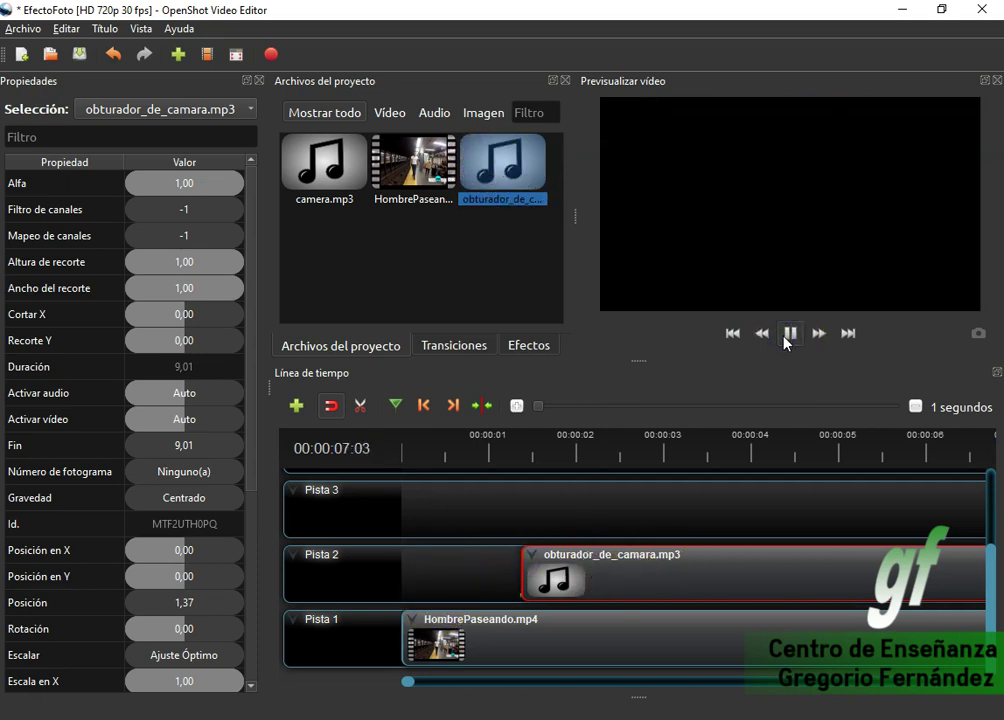
{"action": "left_click", "coordinate": [449, 451]}
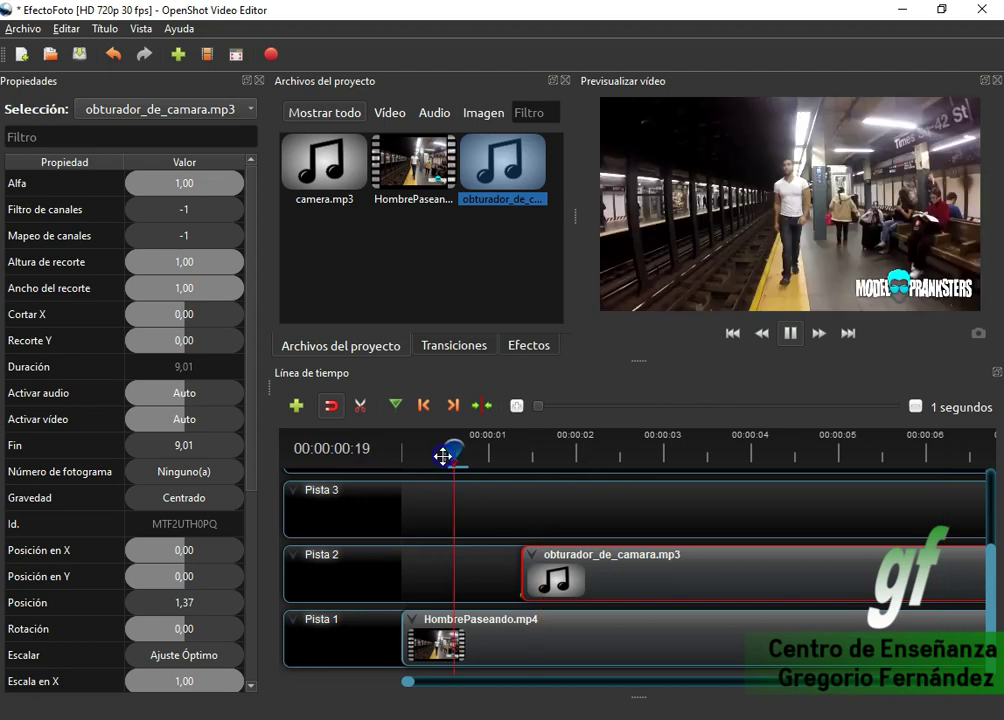
{"action": "left_click", "coordinate": [791, 343]}
{"action": "left_click", "coordinate": [541, 586]}
{"action": "left_click", "coordinate": [791, 336]}
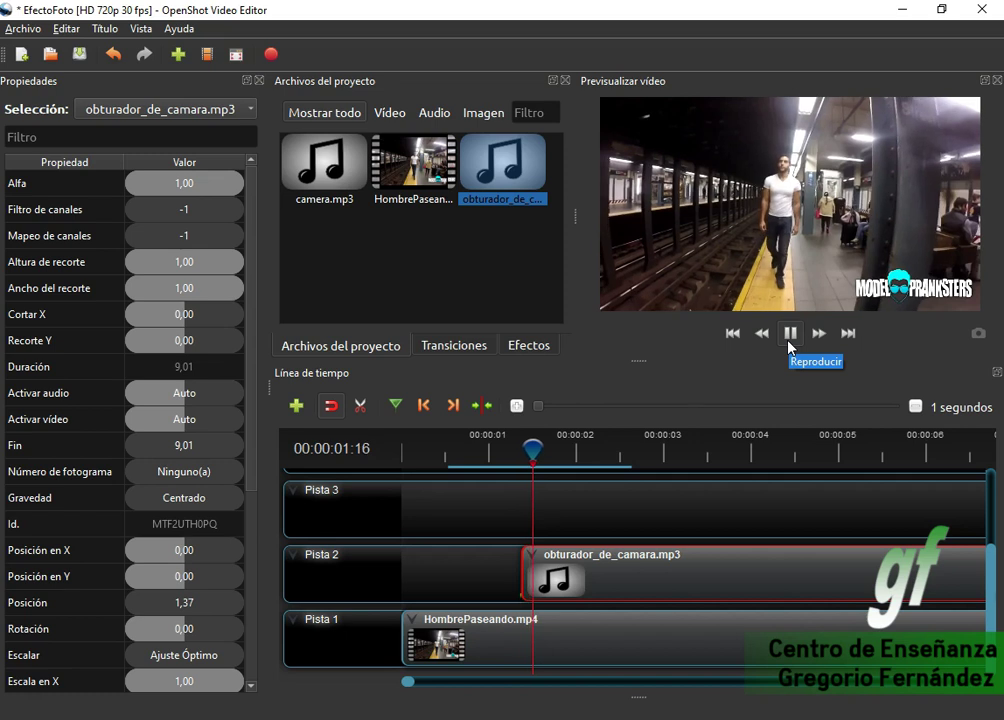
{"action": "left_click", "coordinate": [789, 336]}
{"action": "left_click", "coordinate": [636, 449]}
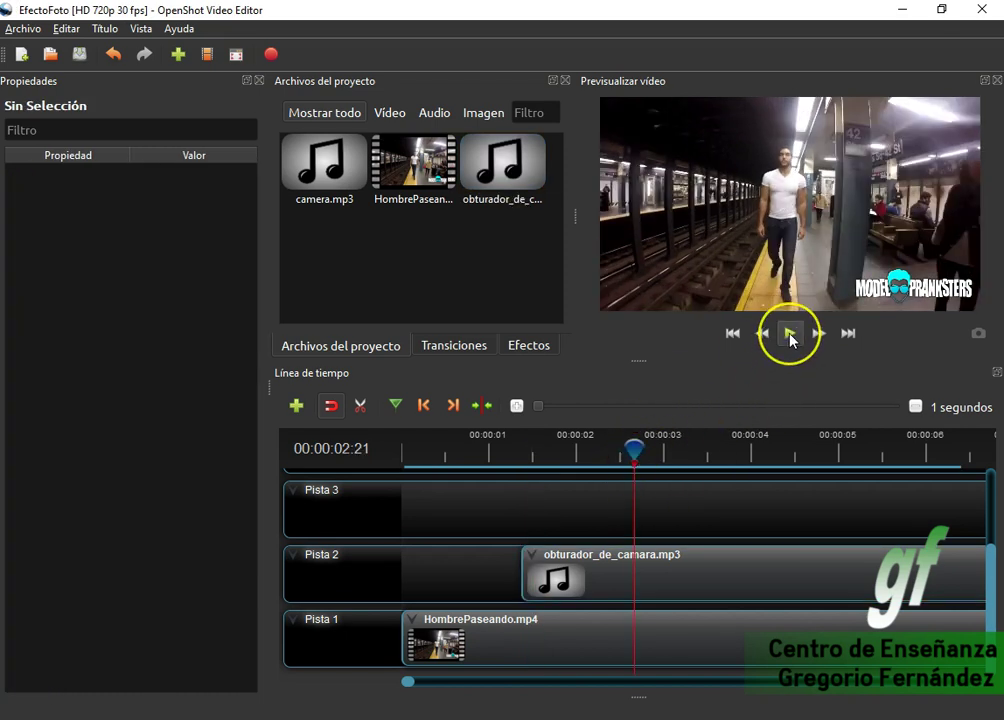
{"action": "left_click", "coordinate": [396, 404]}
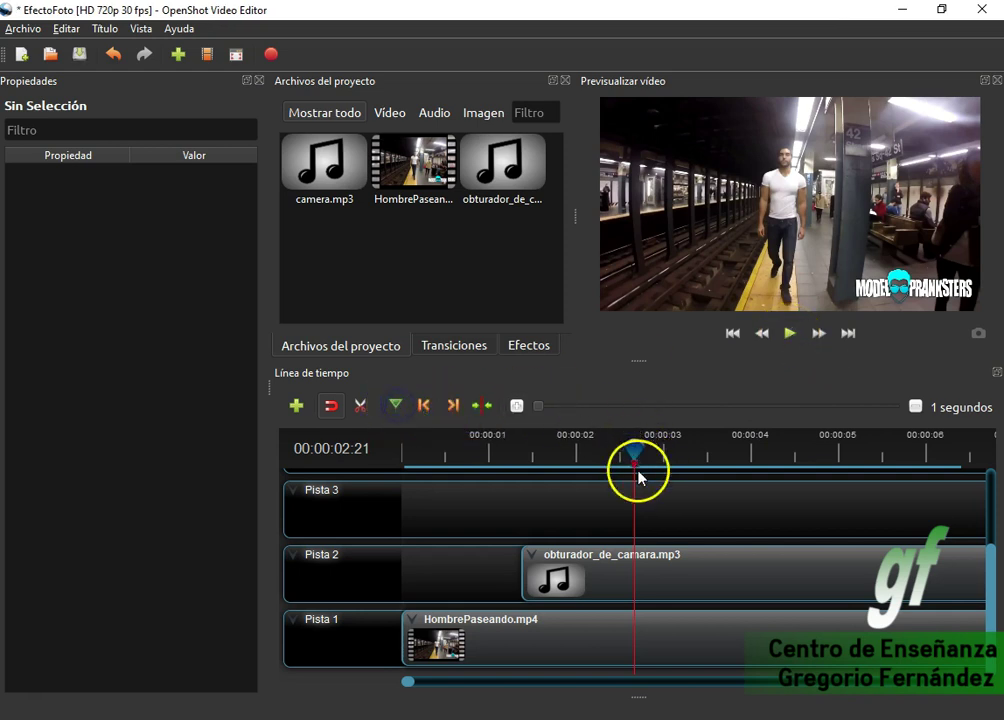
Play on briefly past the marker, and return the playhead to the previous marker.
{"action": "left_click", "coordinate": [789, 334]}
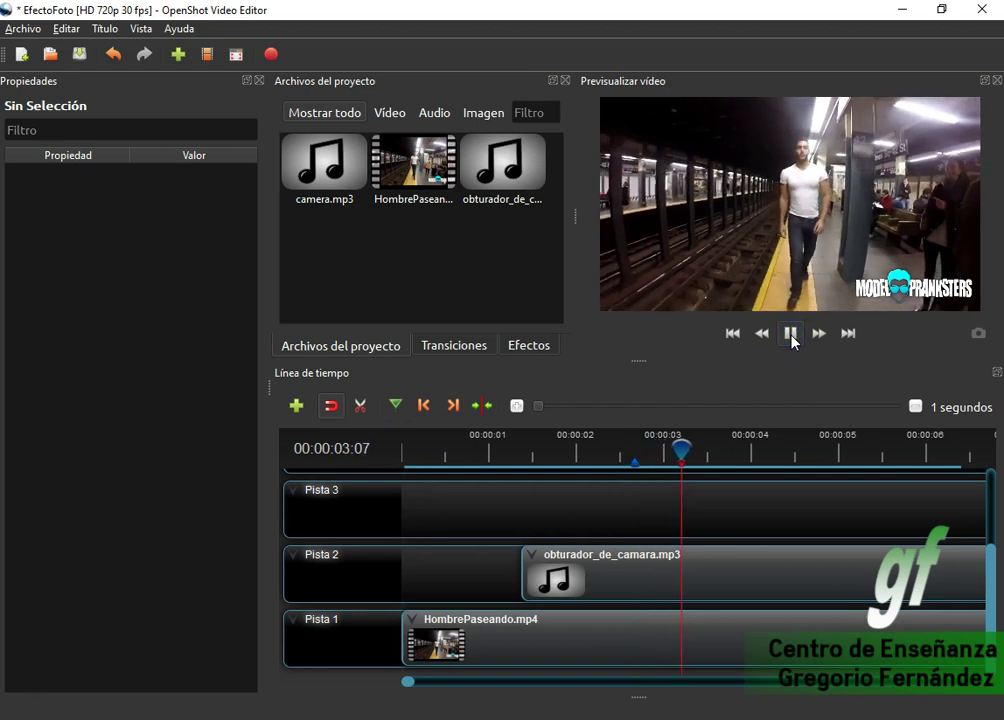
{"action": "left_click", "coordinate": [791, 337]}
{"action": "left_click_drag", "start_coordinate": [771, 452], "coordinate": [683, 449]}
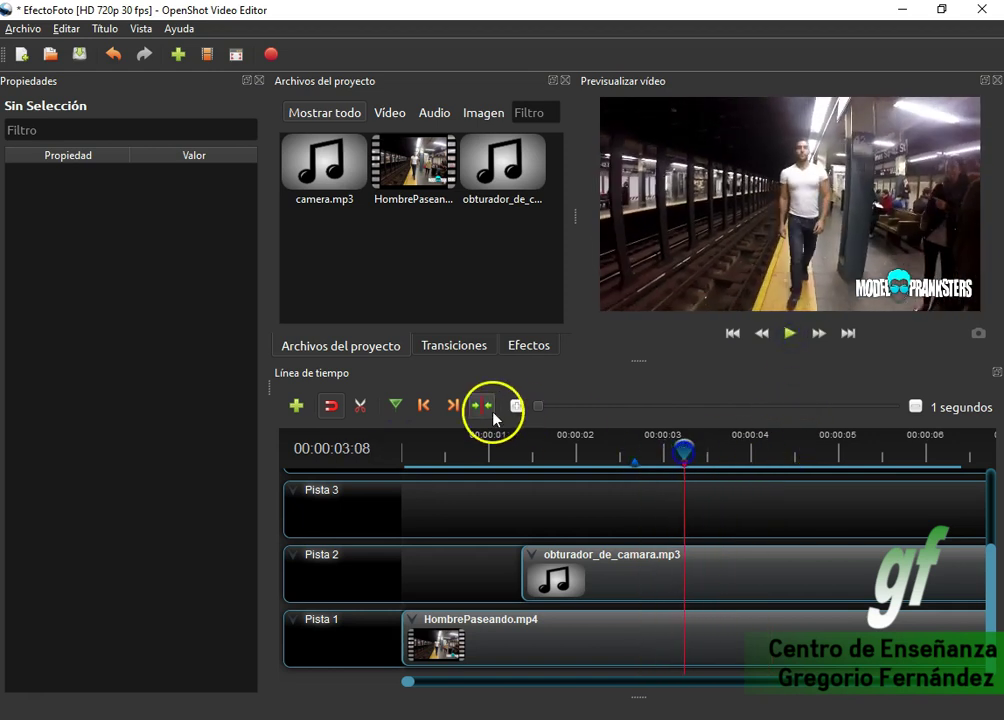
{"action": "left_click", "coordinate": [432, 410]}
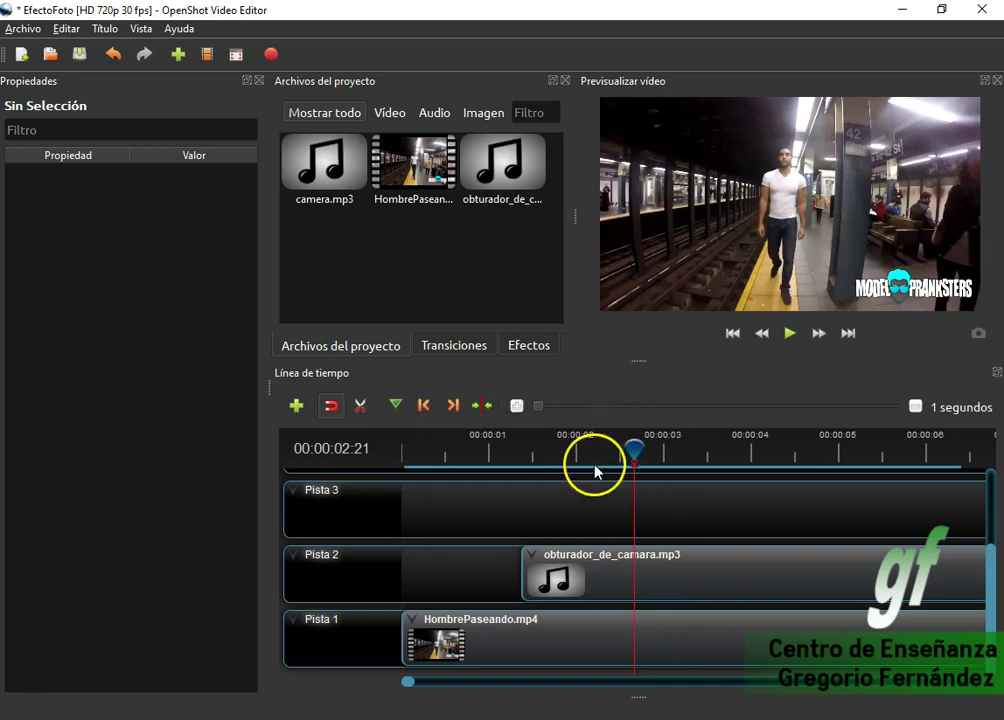
Apply the Brillo y contraste effect to the HombrePaseando.mp4 clip on Pista 1 and open the effect's properties.
{"action": "left_click", "coordinate": [525, 346]}
{"action": "left_click", "coordinate": [524, 196]}
{"action": "left_click_drag", "start_coordinate": [524, 197], "coordinate": [428, 628]}
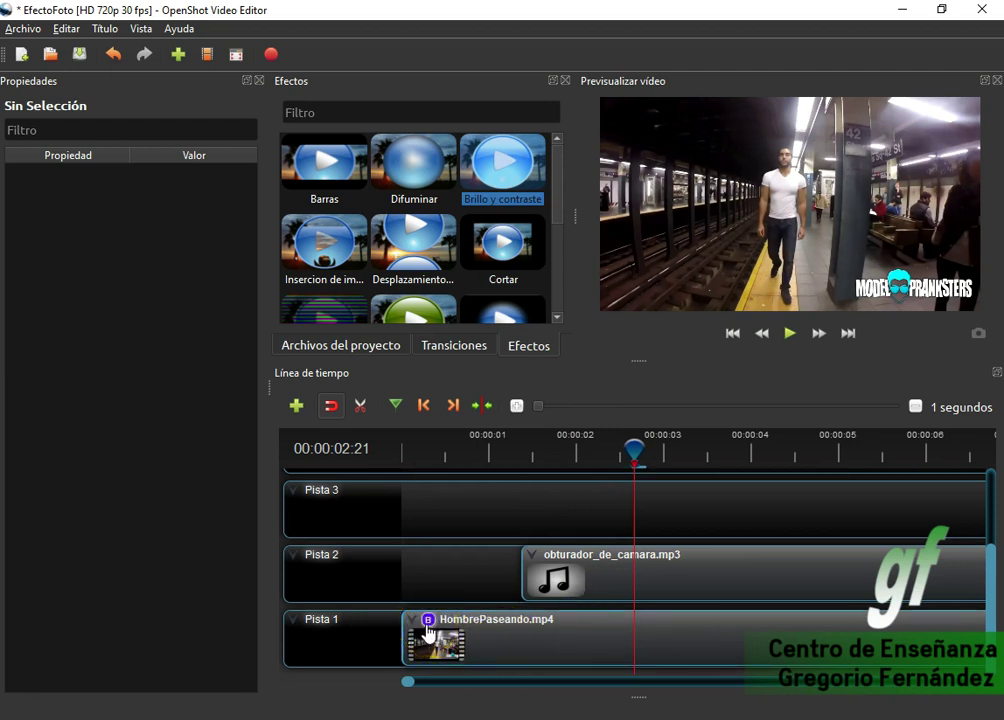
{"action": "left_click", "coordinate": [428, 628]}
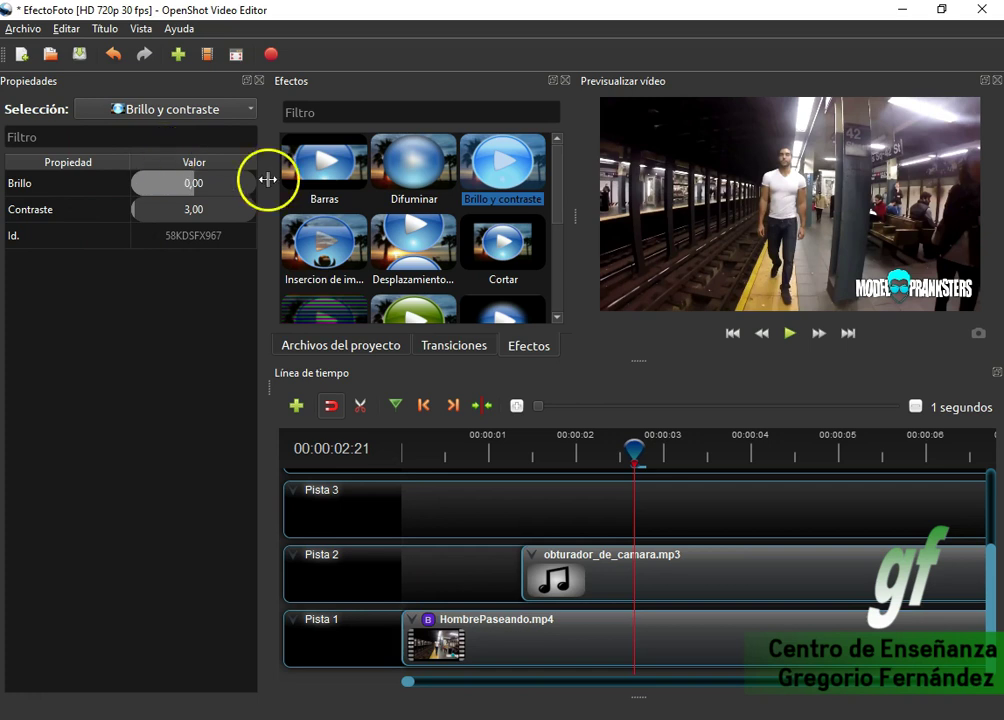
Set a Brillo keyframe of 0 at 00:00:02:19, two frames before the marker.
{"action": "left_click", "coordinate": [660, 540]}
{"action": "left_click", "coordinate": [633, 455]}
{"action": "left_click_drag", "start_coordinate": [634, 450], "coordinate": [631, 450]}
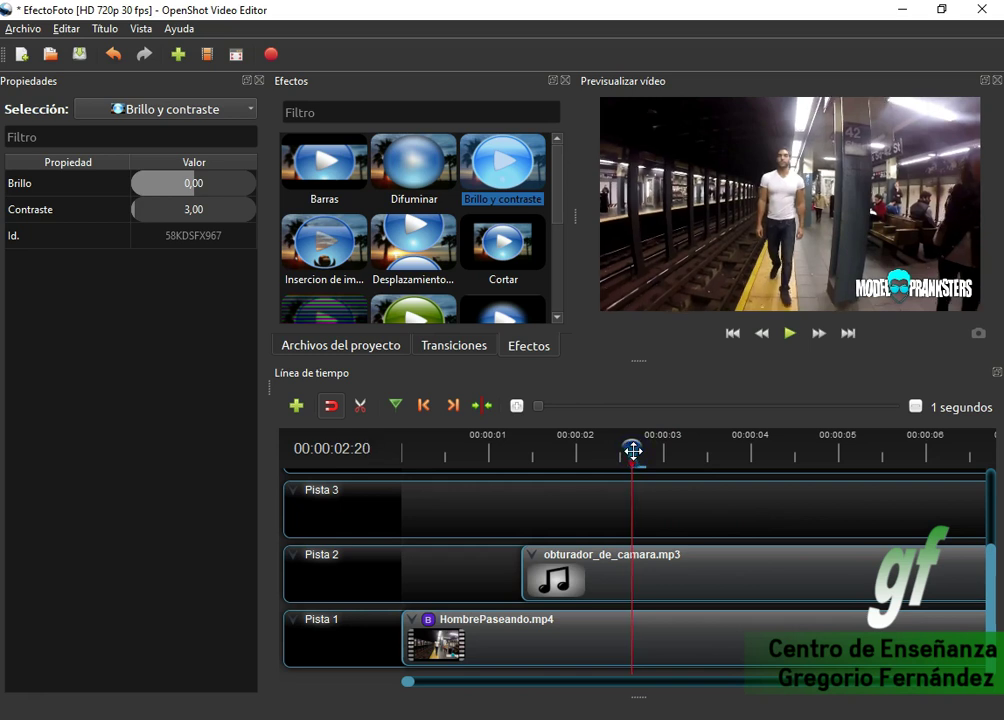
{"action": "left_click_drag", "start_coordinate": [633, 451], "coordinate": [629, 451]}
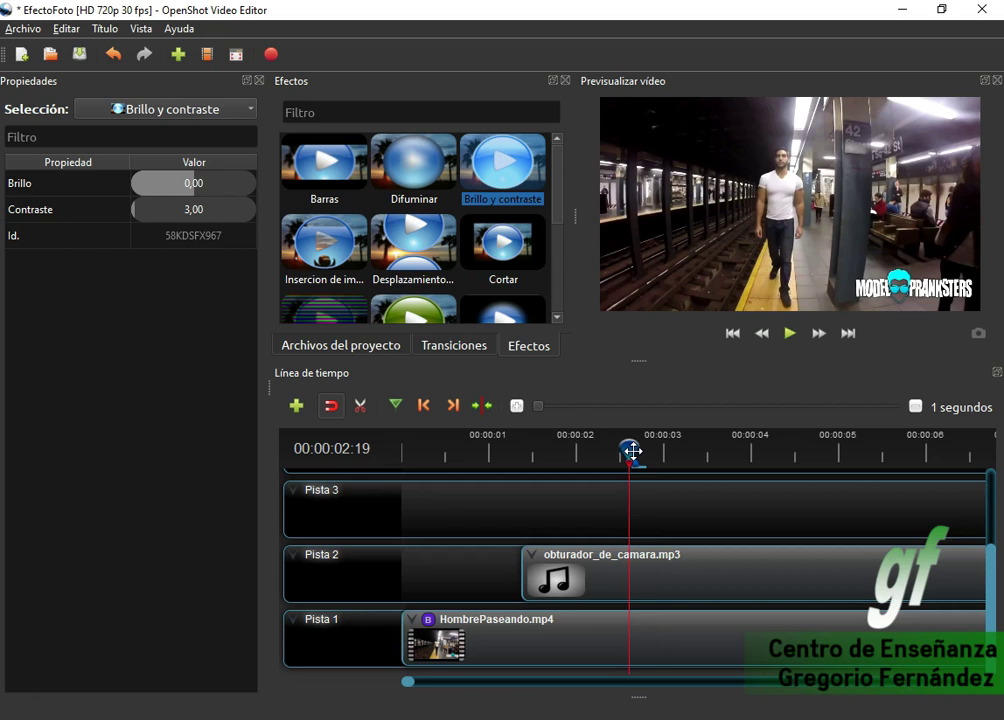
{"action": "double_click", "coordinate": [195, 188]}
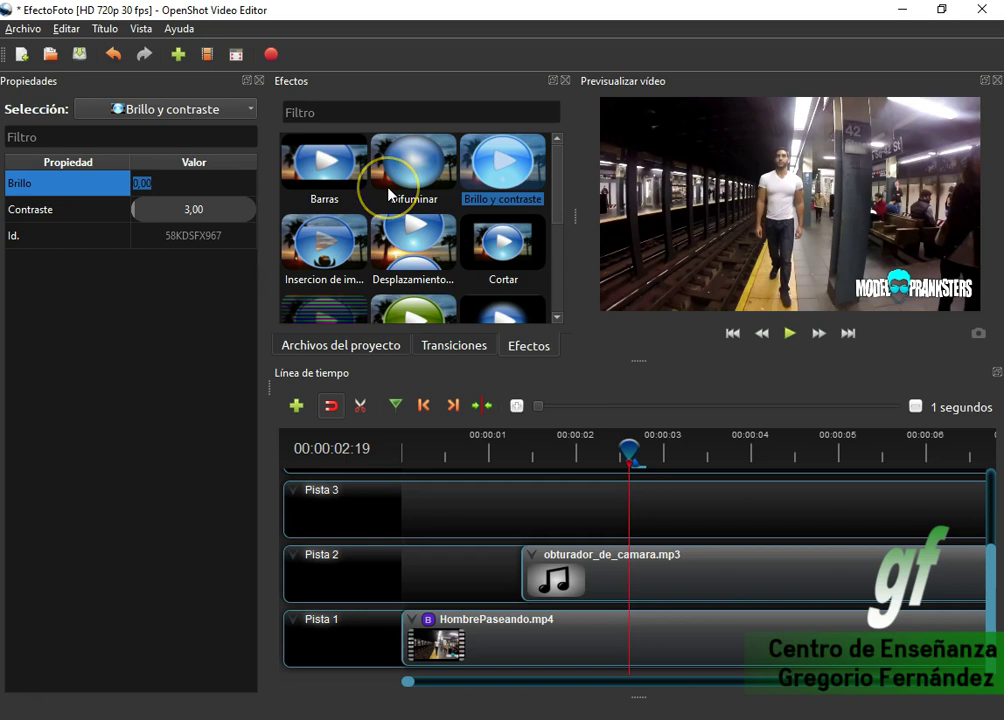
{"action": "key", "text": "Return"}
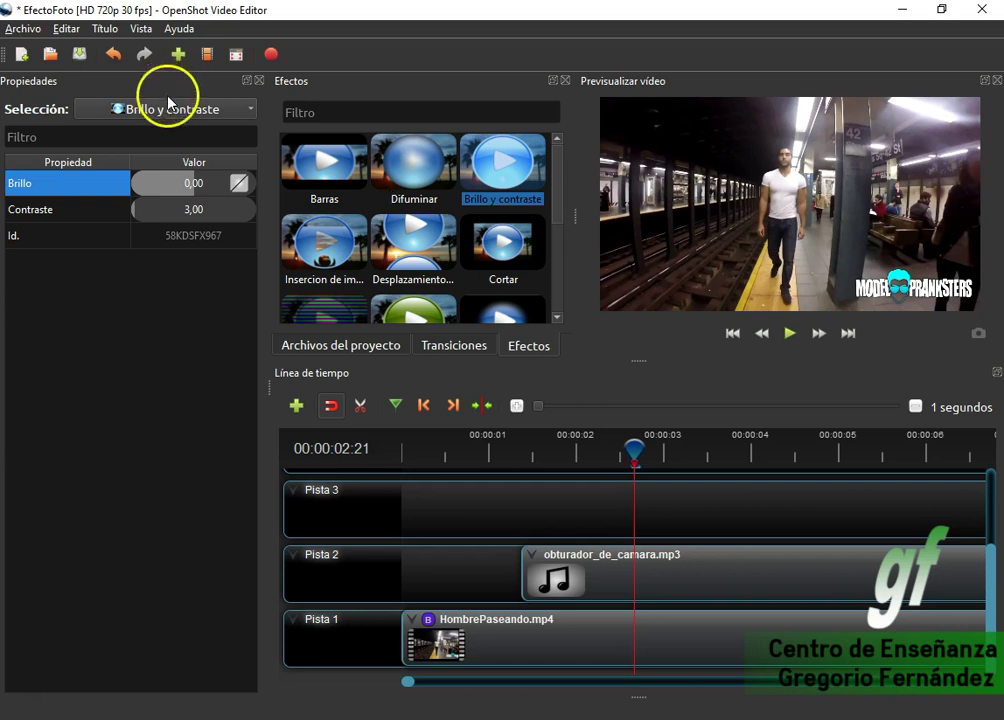
Set Brillo to 1 at the marker, 00:00:02:21, to create the white flash.
{"action": "double_click", "coordinate": [205, 188]}
{"action": "type", "text": "1"}
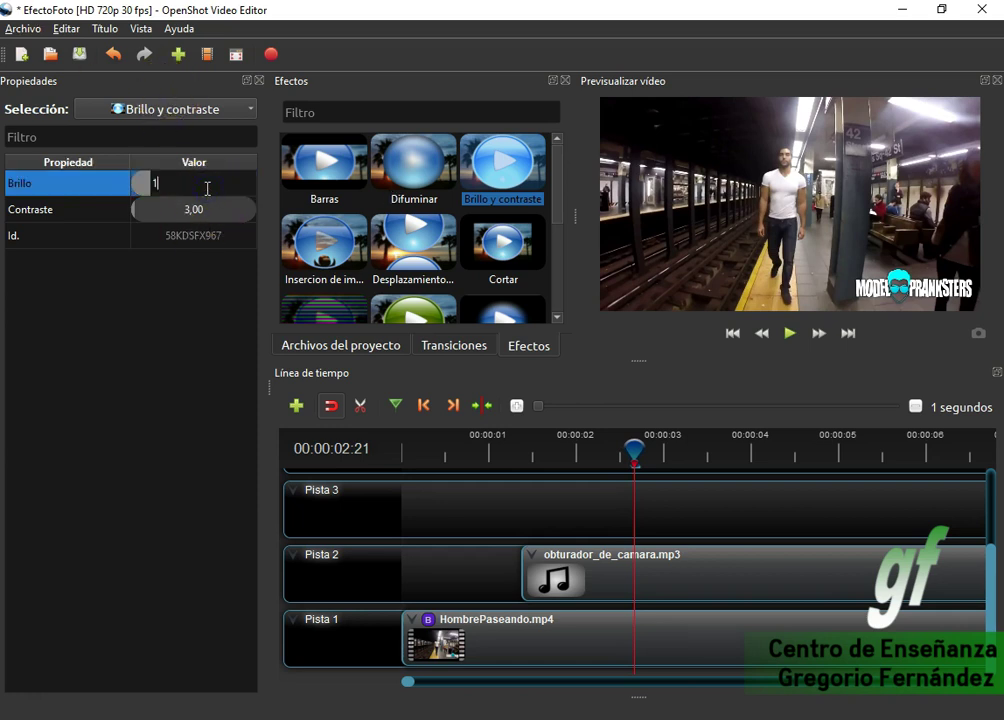
{"action": "key", "text": "Return"}
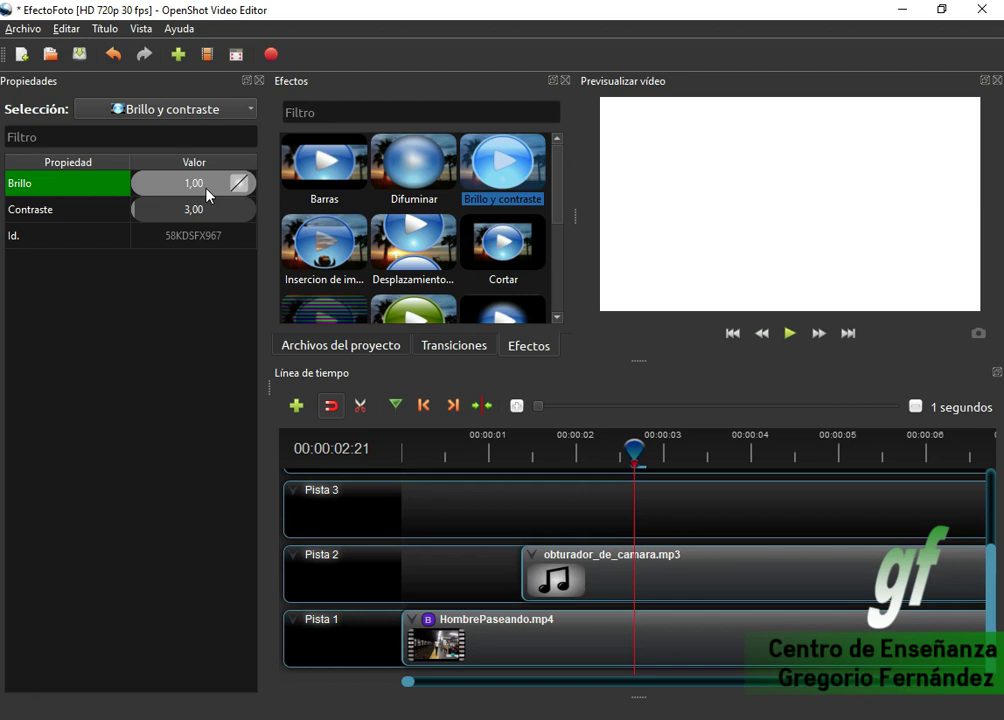
Set Brillo to 0 at 00:00:02:23, two frames after the marker.
{"action": "key", "text": "Right"}
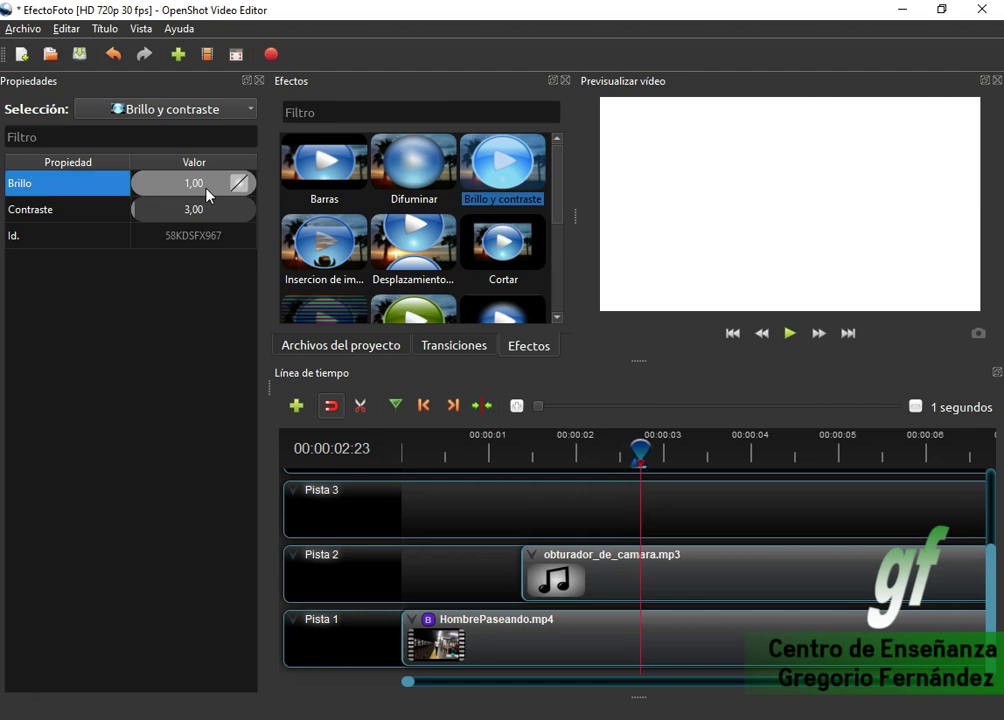
{"action": "double_click", "coordinate": [208, 188]}
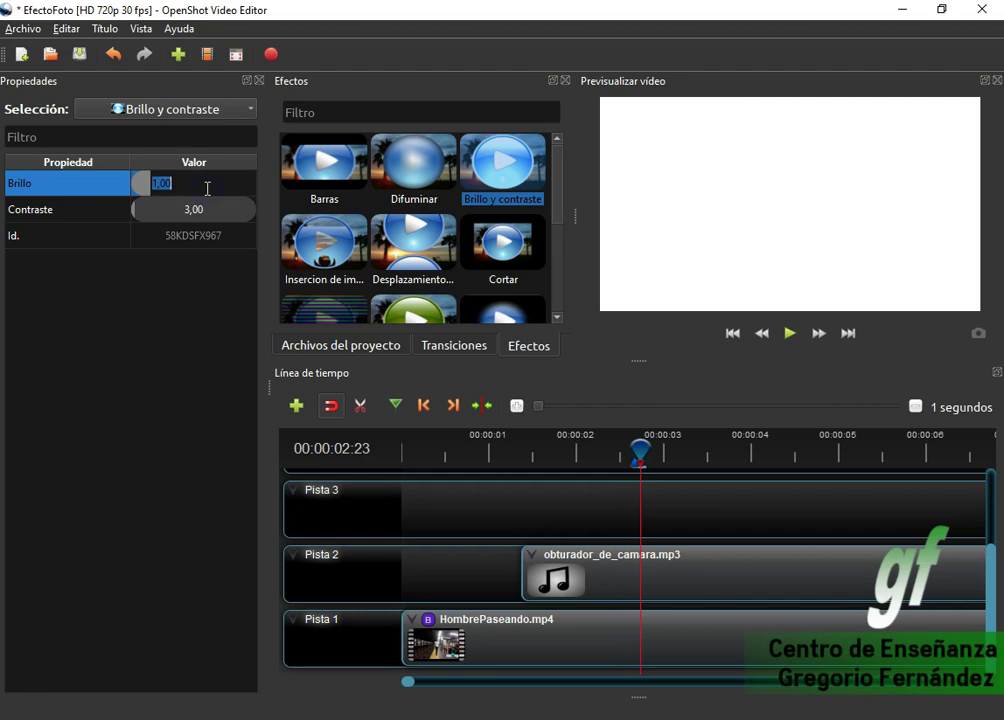
{"action": "type", "text": "0"}
{"action": "key", "text": "Return"}
Play the timeline from before the marker to check the camera flash against the shutter sound.
{"action": "left_click_drag", "start_coordinate": [560, 459], "coordinate": [505, 465]}
{"action": "left_click", "coordinate": [790, 334]}
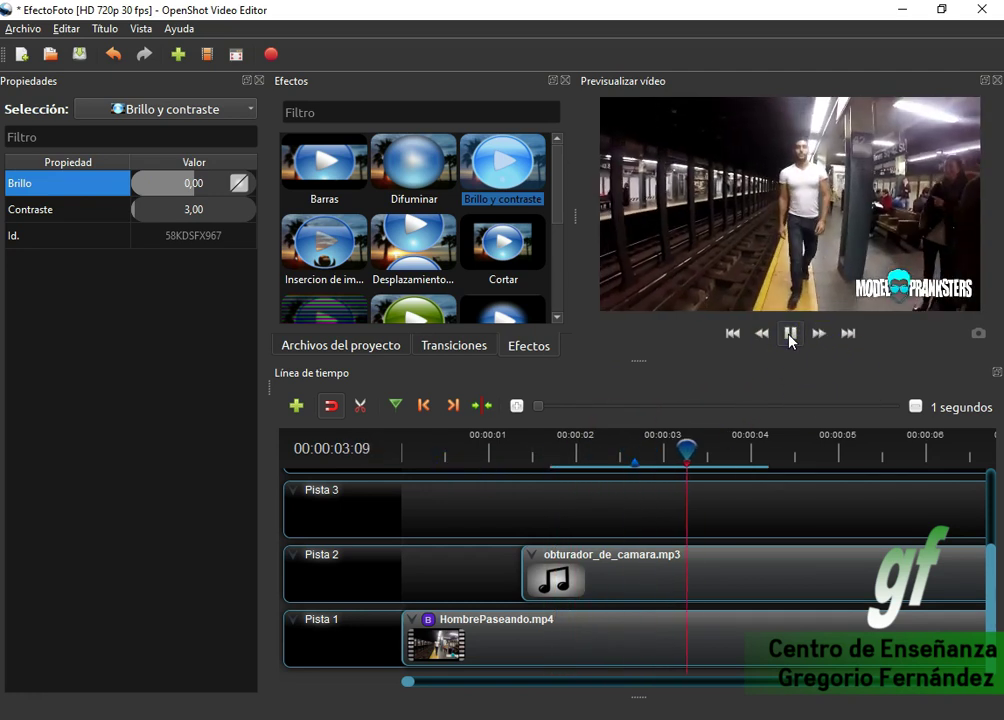
{"action": "left_click", "coordinate": [830, 128]}
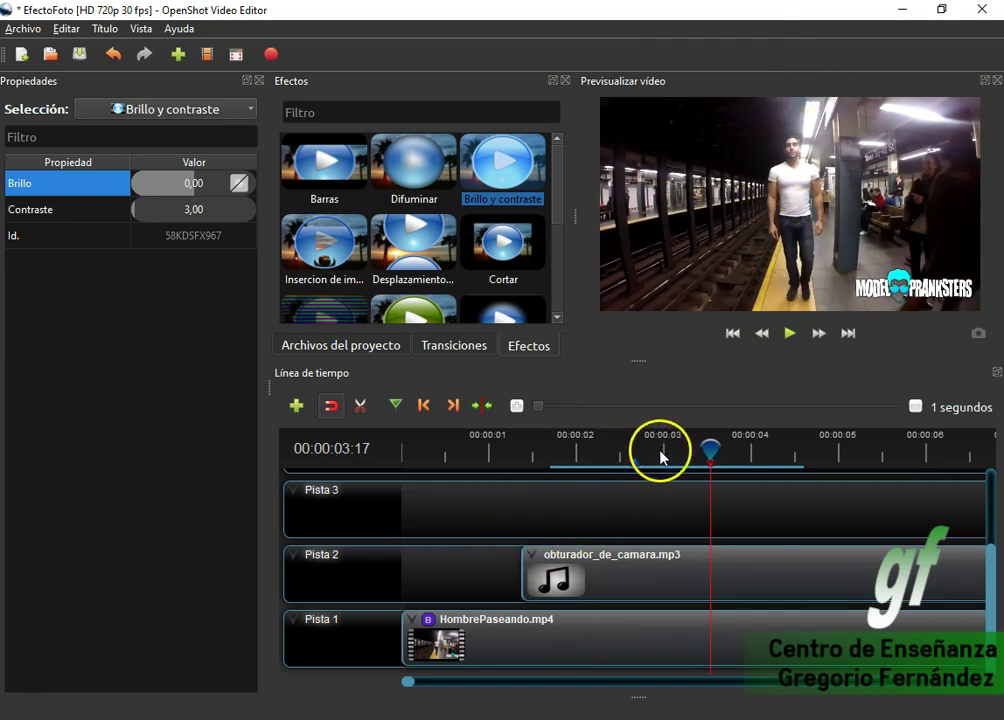
Set a Brillo keyframe of 0 at 00:00:02:25, four frames after the marker.
{"action": "left_click_drag", "start_coordinate": [707, 449], "coordinate": [634, 459]}
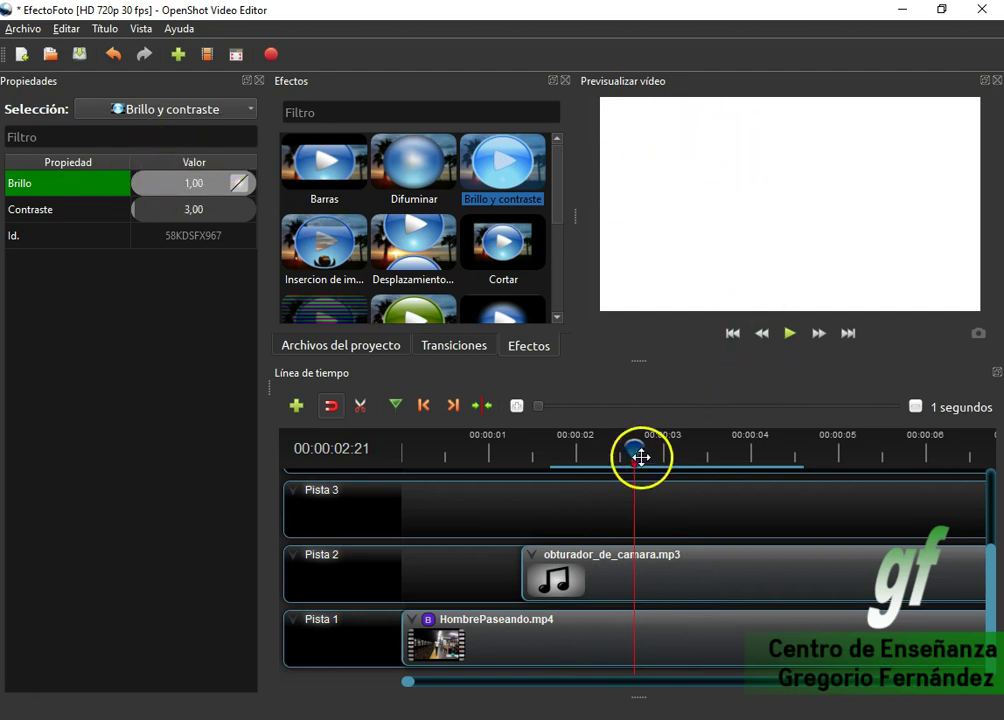
{"action": "left_click_drag", "start_coordinate": [635, 451], "coordinate": [648, 451]}
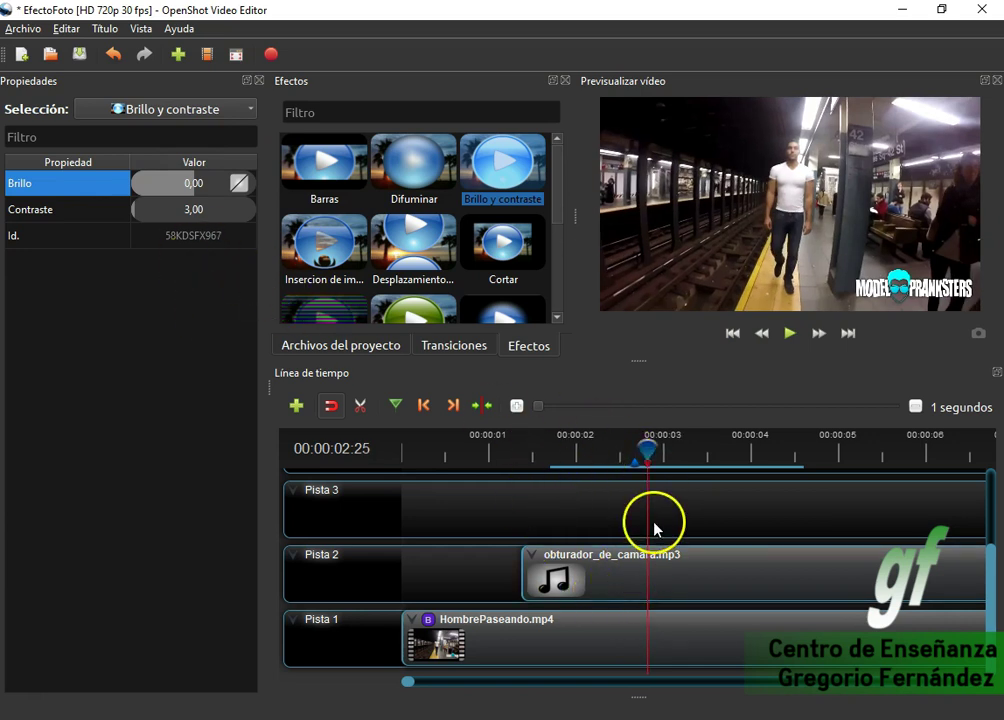
{"action": "left_click", "coordinate": [200, 190]}
{"action": "double_click", "coordinate": [199, 188]}
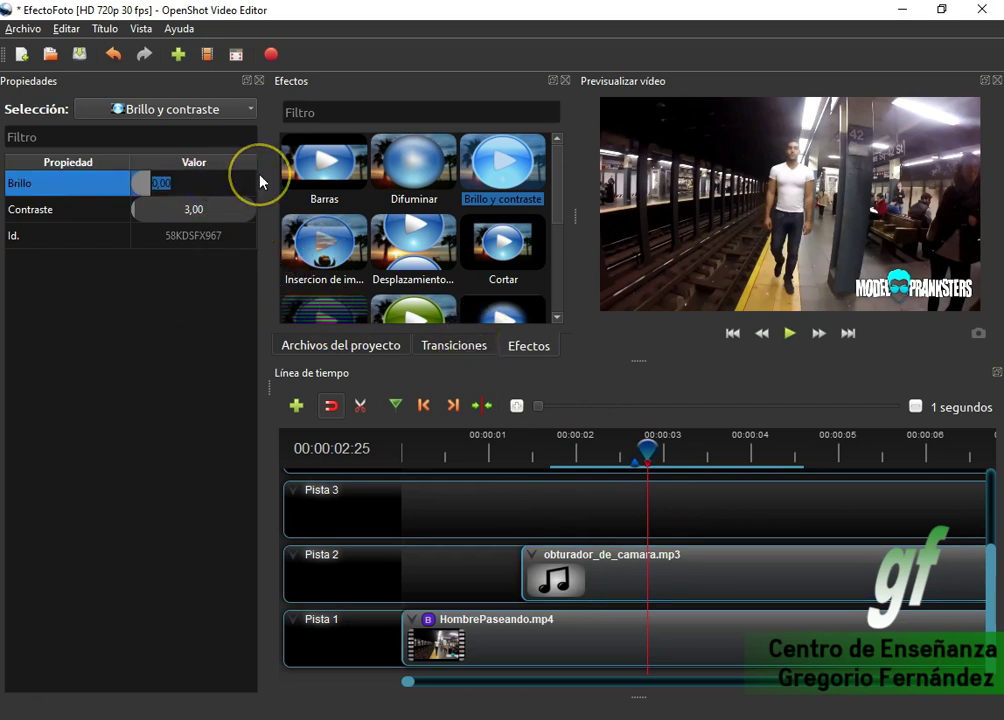
{"action": "type", "text": "0"}
{"action": "key", "text": "Return"}
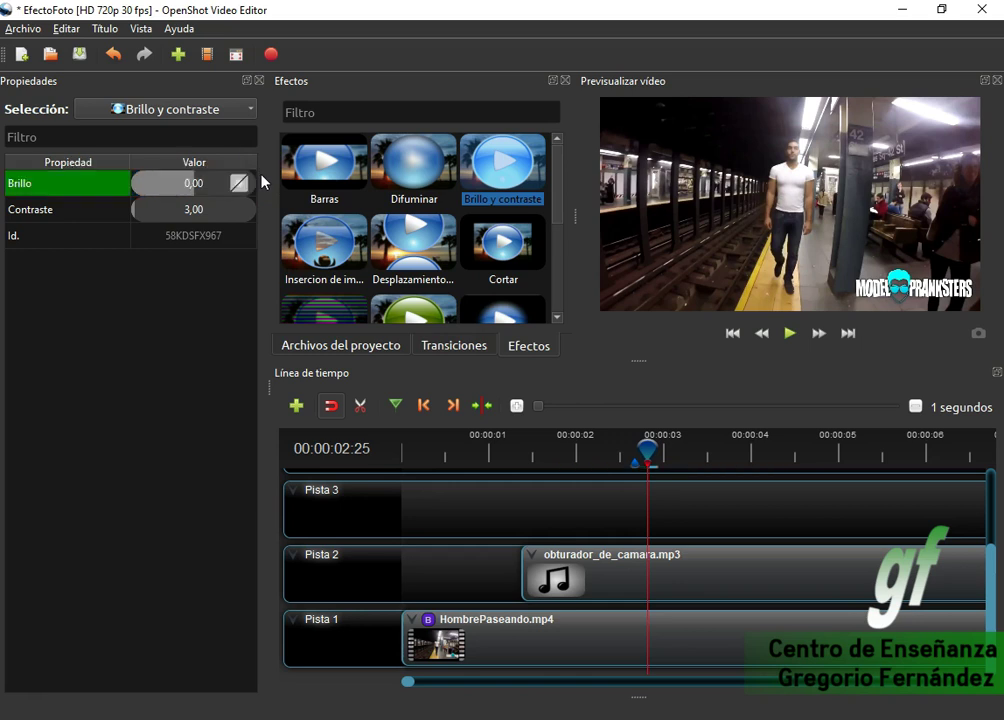
Try to keyframe Brillo at 0 at 00:00:02:28 and again at 00:00:03:01.
{"action": "left_click", "coordinate": [518, 449]}
{"action": "key", "text": "Right"}
{"action": "key", "text": "Right"}
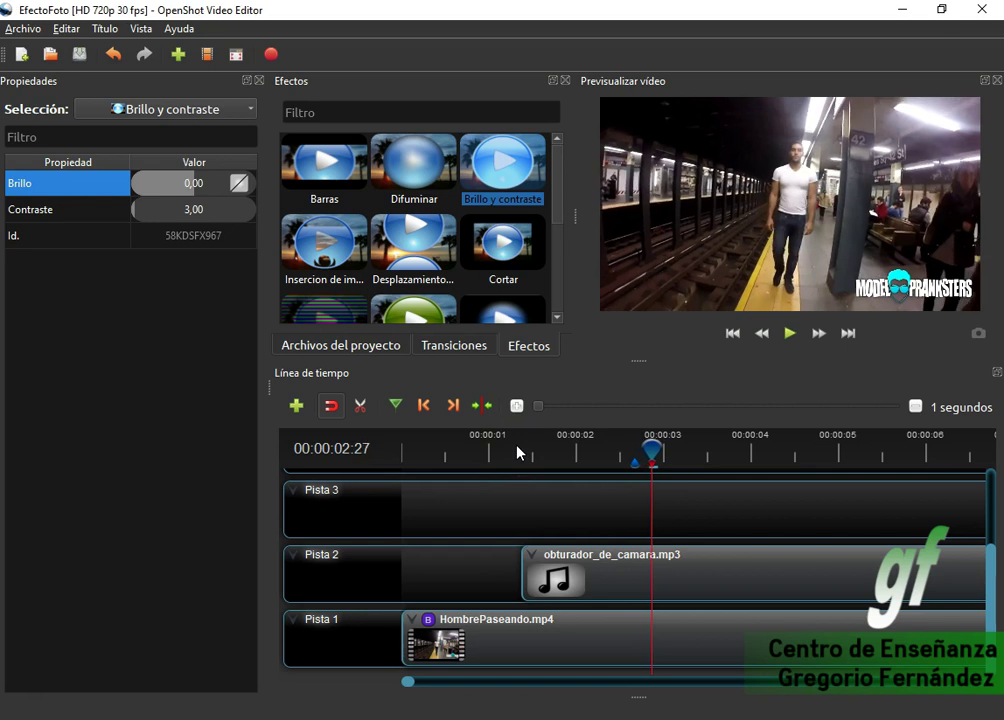
{"action": "key", "text": "Right"}
{"action": "left_click", "coordinate": [127, 200]}
{"action": "double_click", "coordinate": [197, 182]}
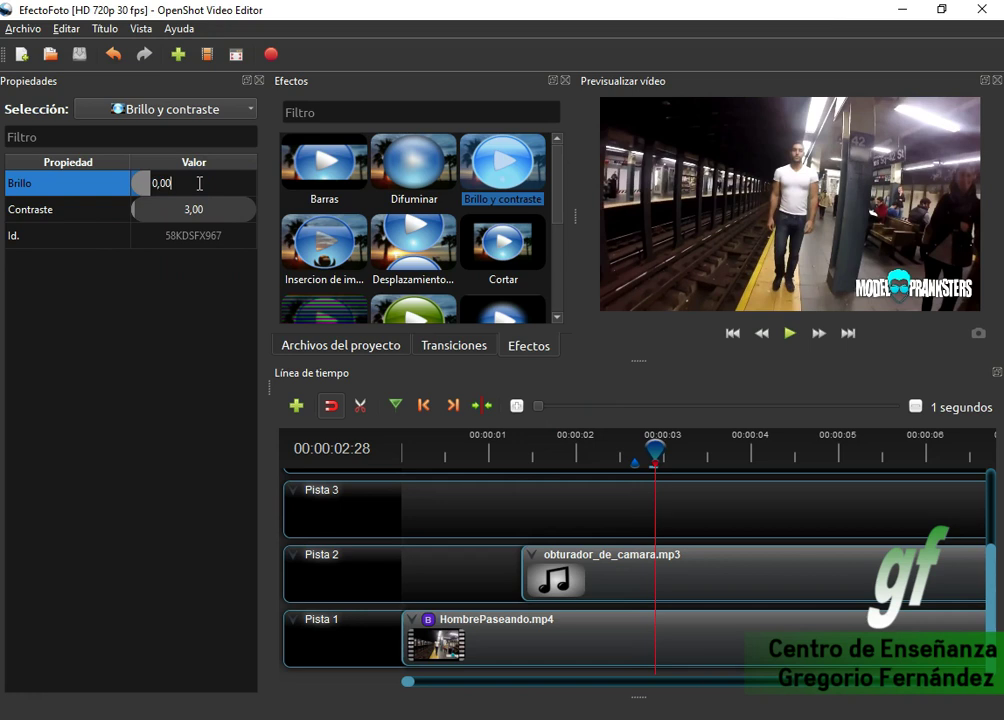
{"action": "key", "text": "Return"}
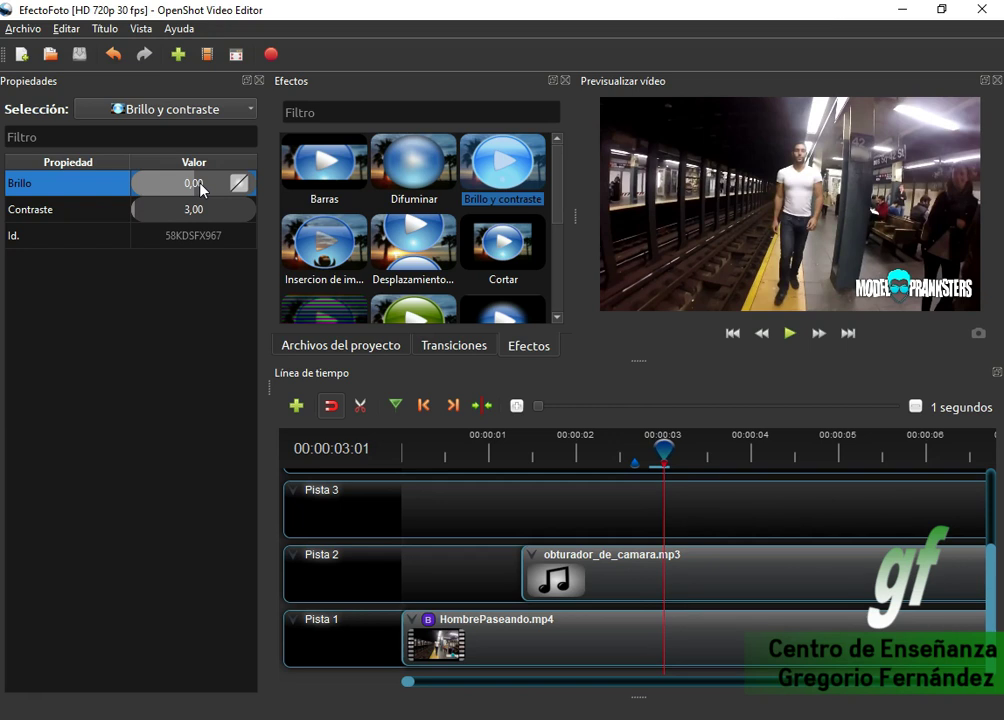
{"action": "double_click", "coordinate": [201, 189]}
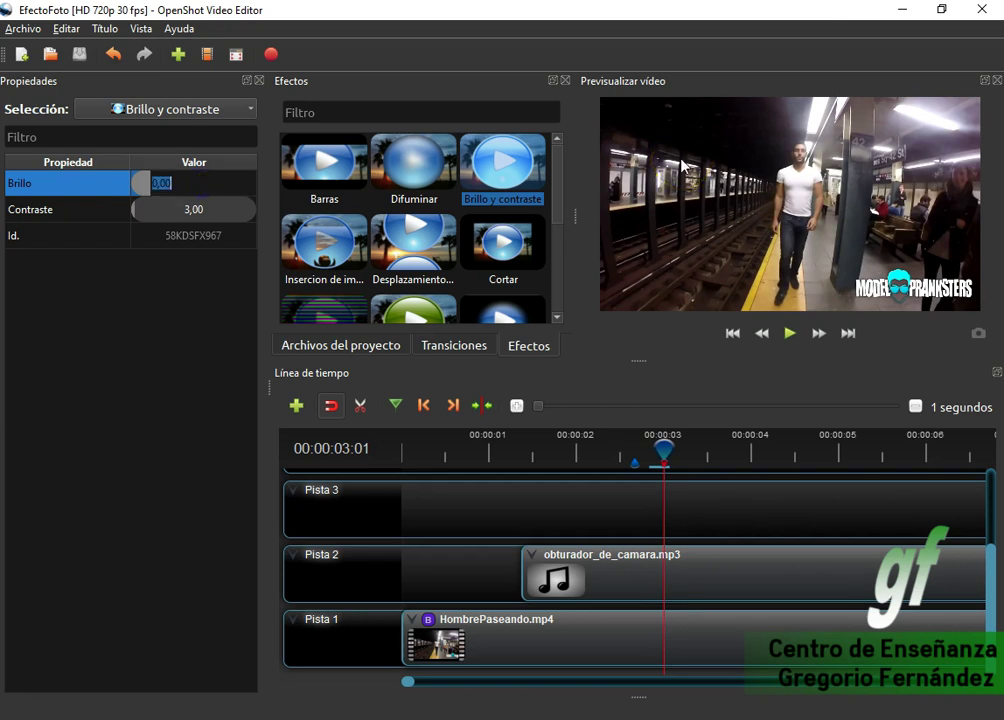
{"action": "left_click", "coordinate": [597, 108]}
Play the timeline from before the marker to check the timing of the flash with the shutter sound.
{"action": "left_click_drag", "start_coordinate": [665, 442], "coordinate": [535, 442]}
{"action": "left_click", "coordinate": [790, 334]}
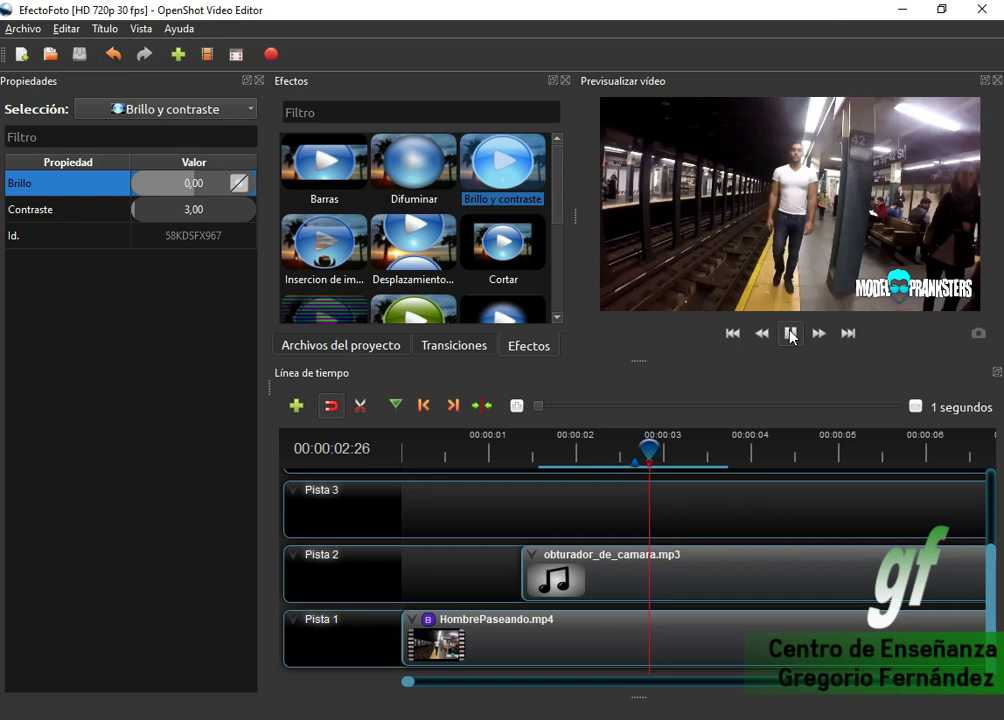
{"action": "left_click", "coordinate": [790, 334]}
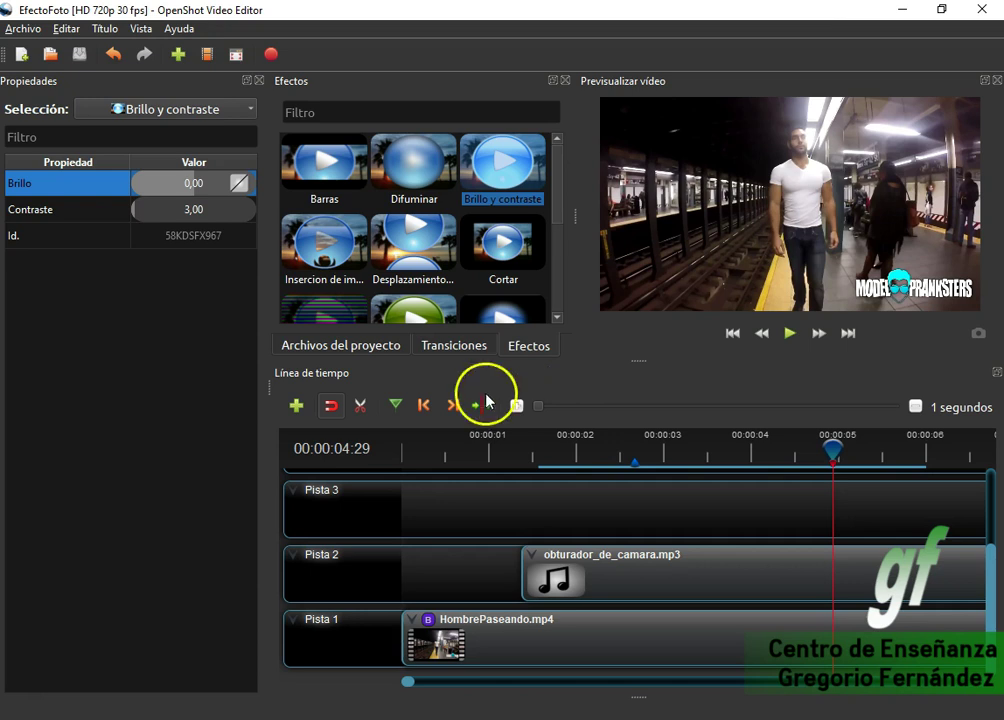
Try to keyframe Brillo at 0 at 00:00:03:11.
{"action": "left_click", "coordinate": [692, 458]}
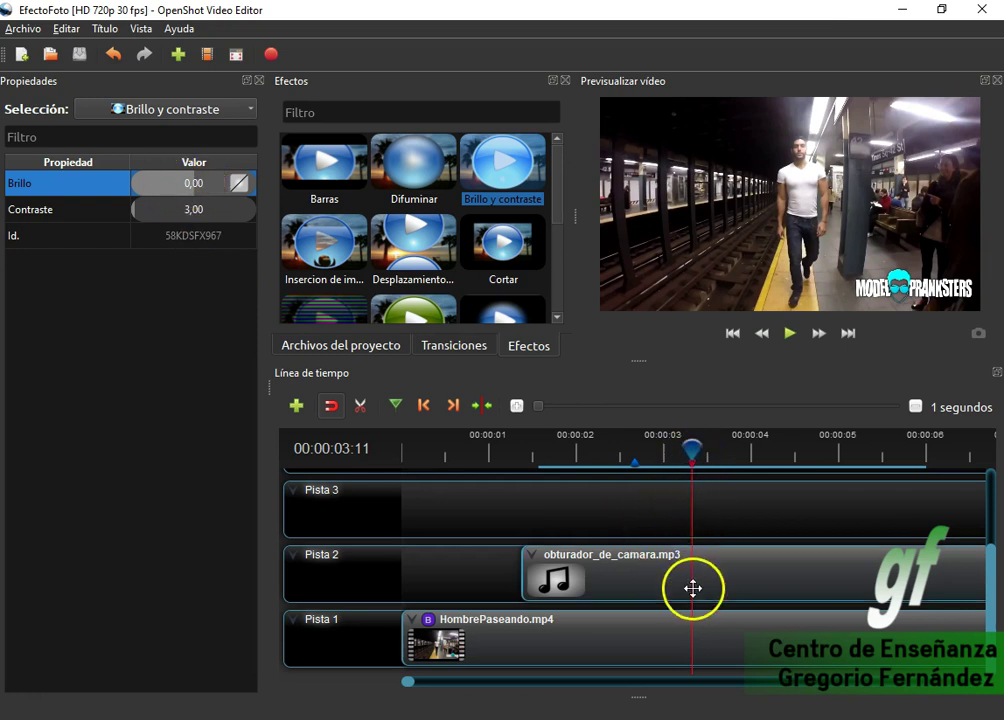
{"action": "double_click", "coordinate": [190, 178]}
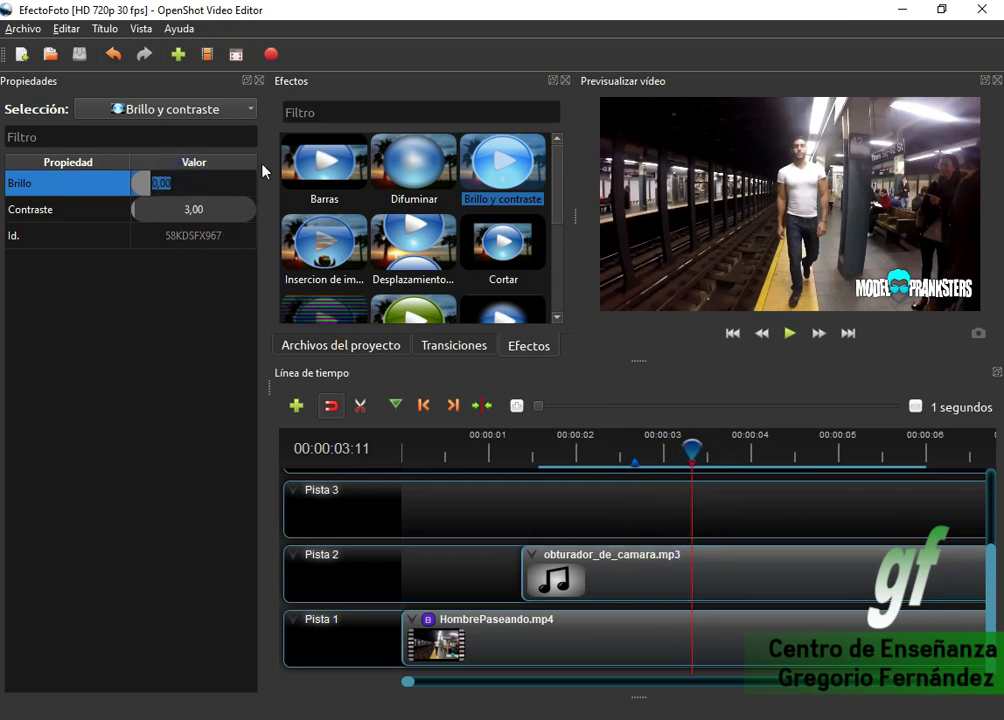
{"action": "key", "text": "Return"}
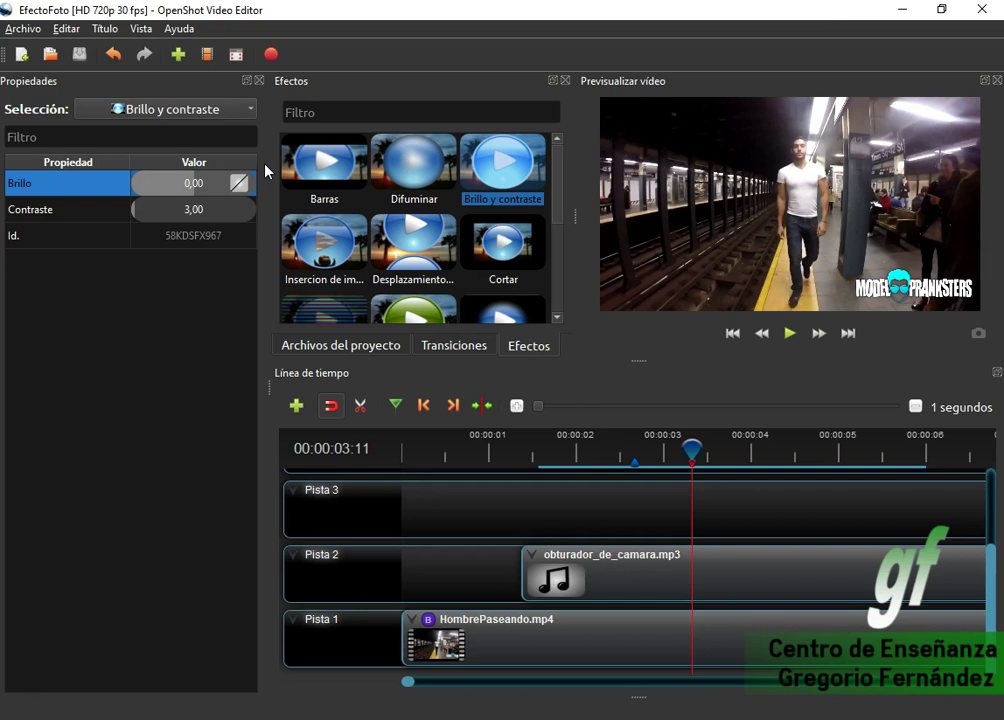
Set Brillo to 1 at 00:00:03:21 to create another white flash.
{"action": "left_click_drag", "start_coordinate": [692, 447], "coordinate": [721, 447]}
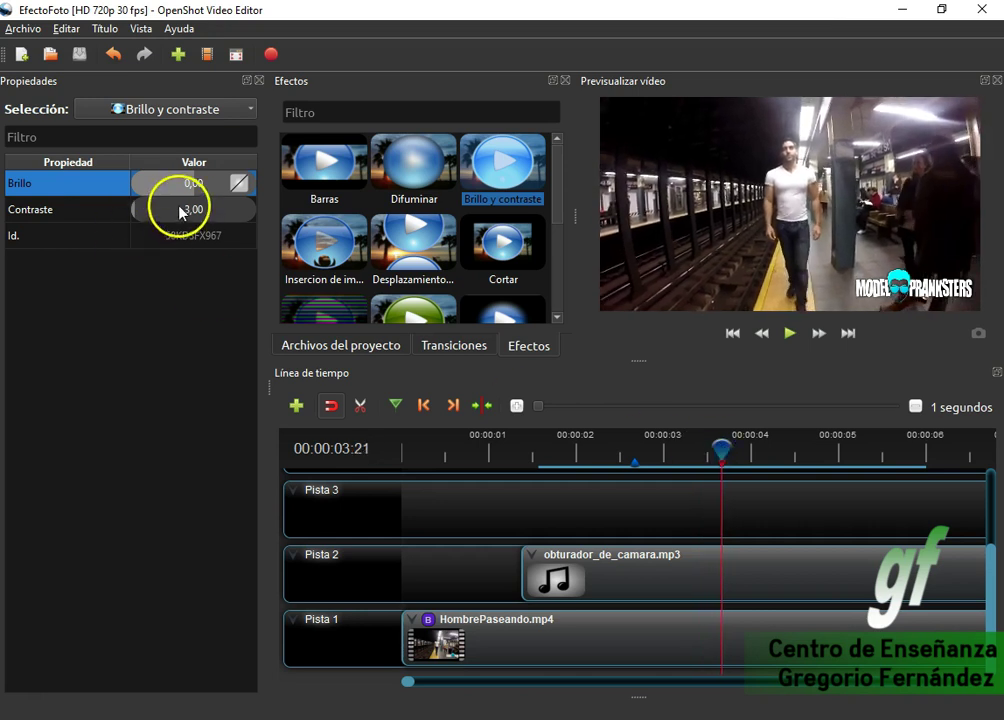
{"action": "double_click", "coordinate": [196, 185]}
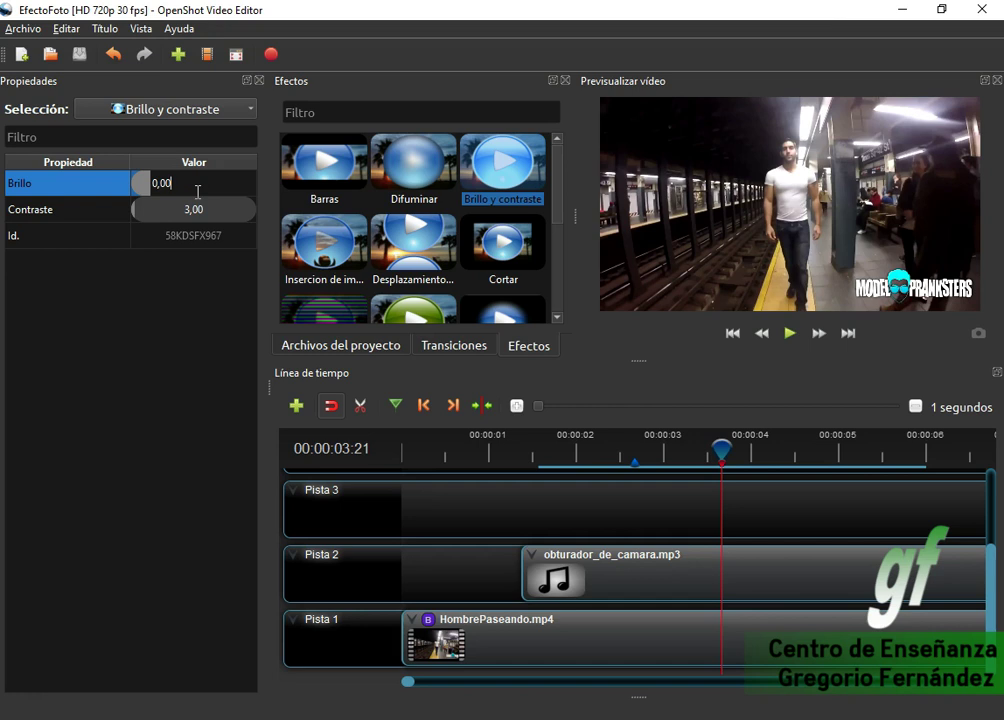
{"action": "key", "text": "BackSpace"}
{"action": "key", "text": "BackSpace"}
{"action": "key", "text": "BackSpace"}
{"action": "key", "text": "BackSpace"}
{"action": "type", "text": "1"}
{"action": "key", "text": "Return"}
Set Brillo back to 0 at 00:00:04:03 to end the added flash.
{"action": "left_click_drag", "start_coordinate": [724, 454], "coordinate": [757, 451]}
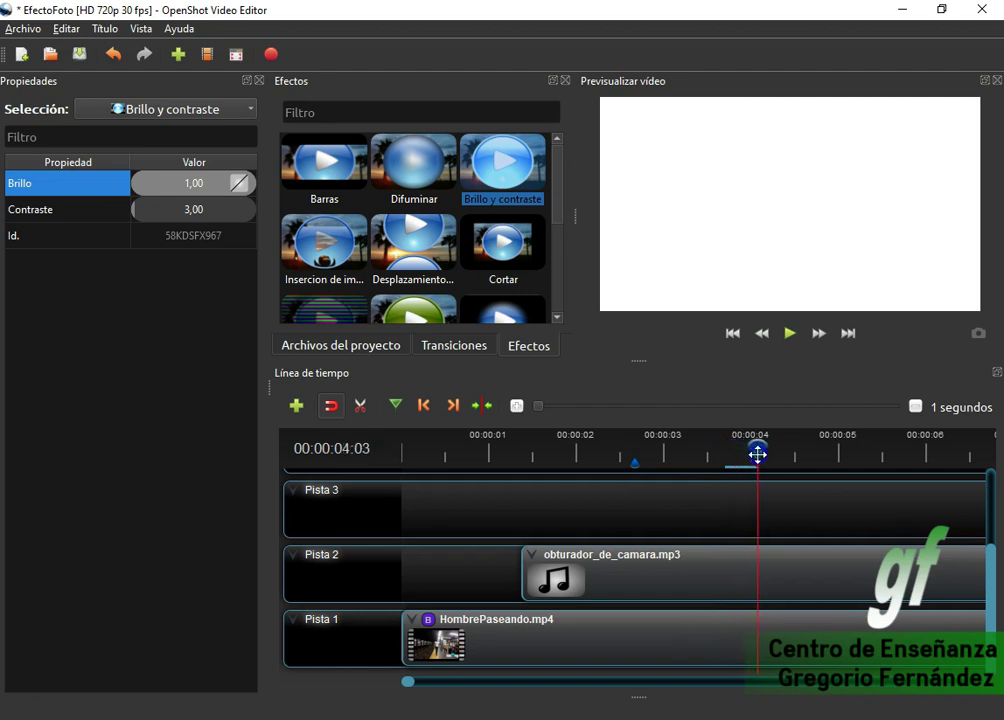
{"action": "double_click", "coordinate": [206, 186]}
{"action": "type", "text": "0"}
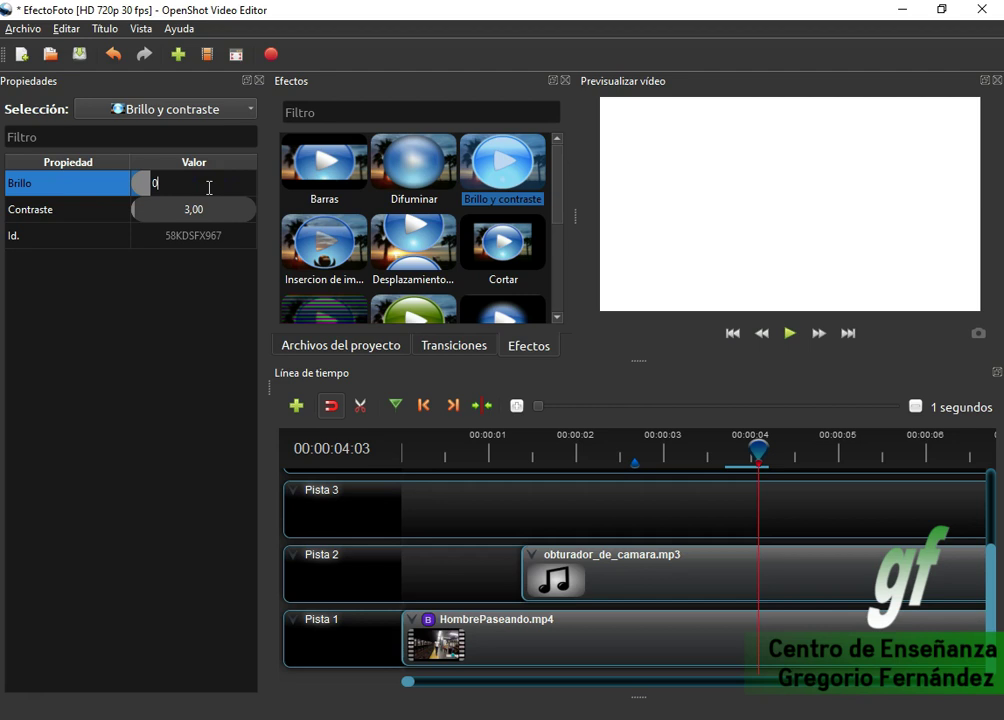
{"action": "key", "text": "Return"}
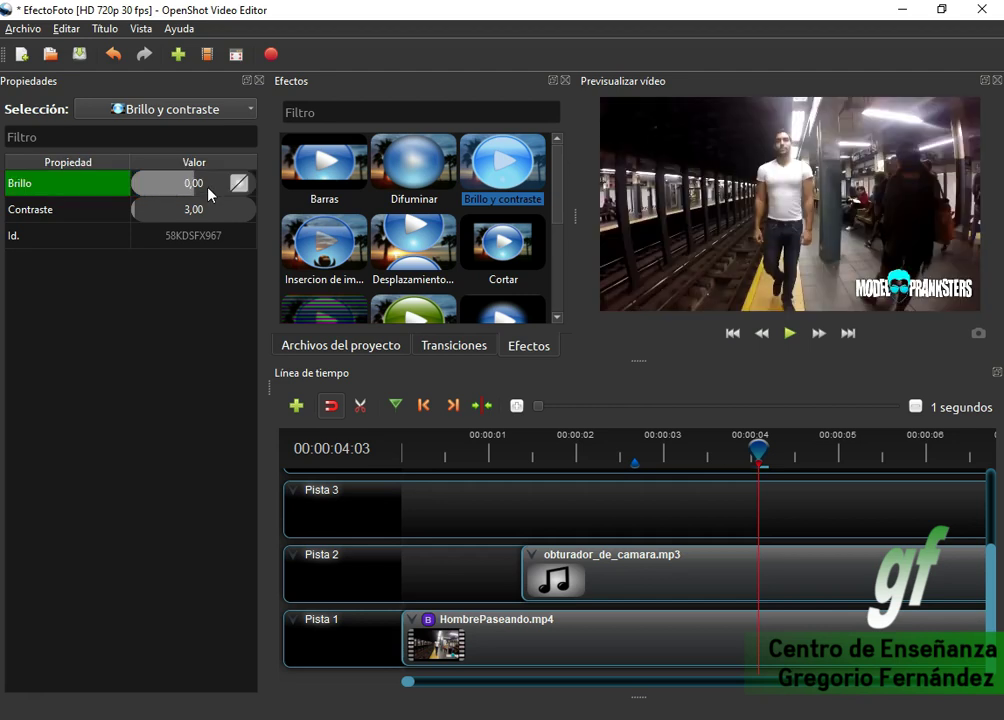
Play the timeline from about 00:00:03 to check how the brightness changes through the added flash.
{"action": "left_click", "coordinate": [659, 460]}
{"action": "left_click", "coordinate": [789, 333]}
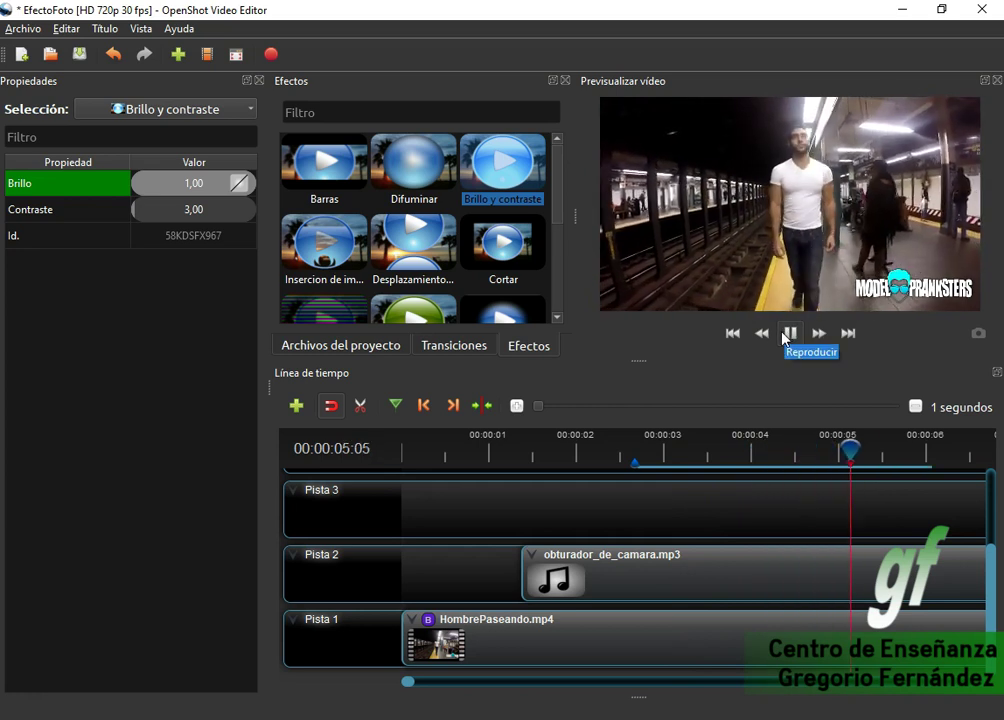
{"action": "left_click", "coordinate": [787, 336]}
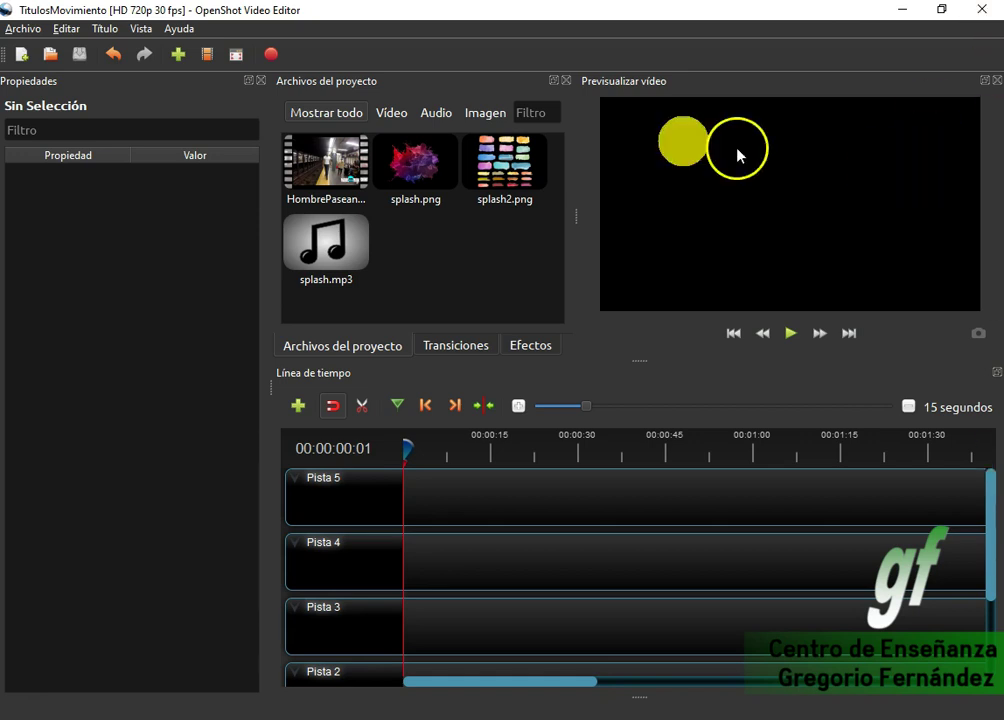
Place HombrePaseando.mp4 at the start of Pista 1 in the TitulosMovimiento project.
{"action": "scroll", "coordinate": [466, 578], "scroll_direction": "down", "scroll_amount": 2}
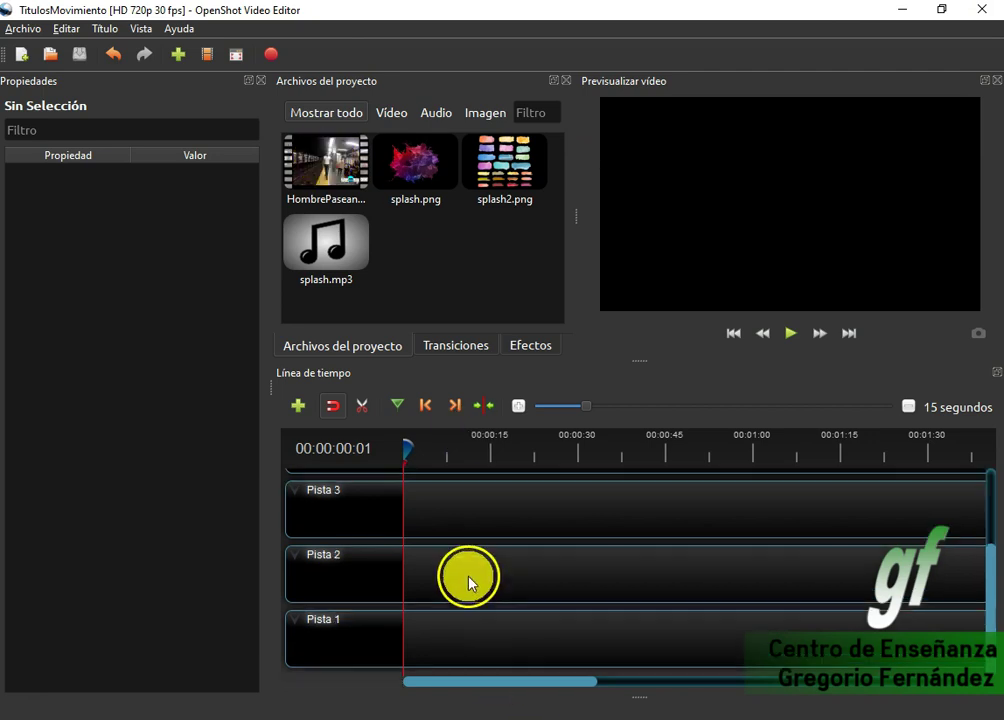
{"action": "left_click", "coordinate": [352, 185]}
{"action": "left_click_drag", "start_coordinate": [360, 258], "coordinate": [475, 634]}
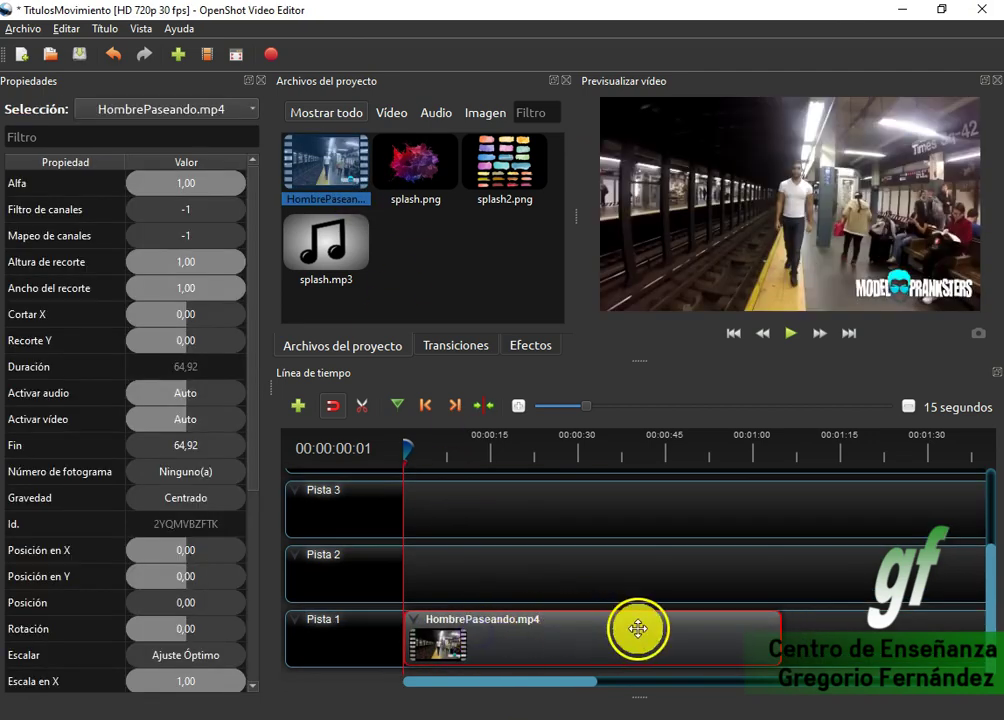
Cut the walking-man clip at 00:00:08:09, keeping only its left side.
{"action": "left_click_drag", "start_coordinate": [403, 451], "coordinate": [451, 458]}
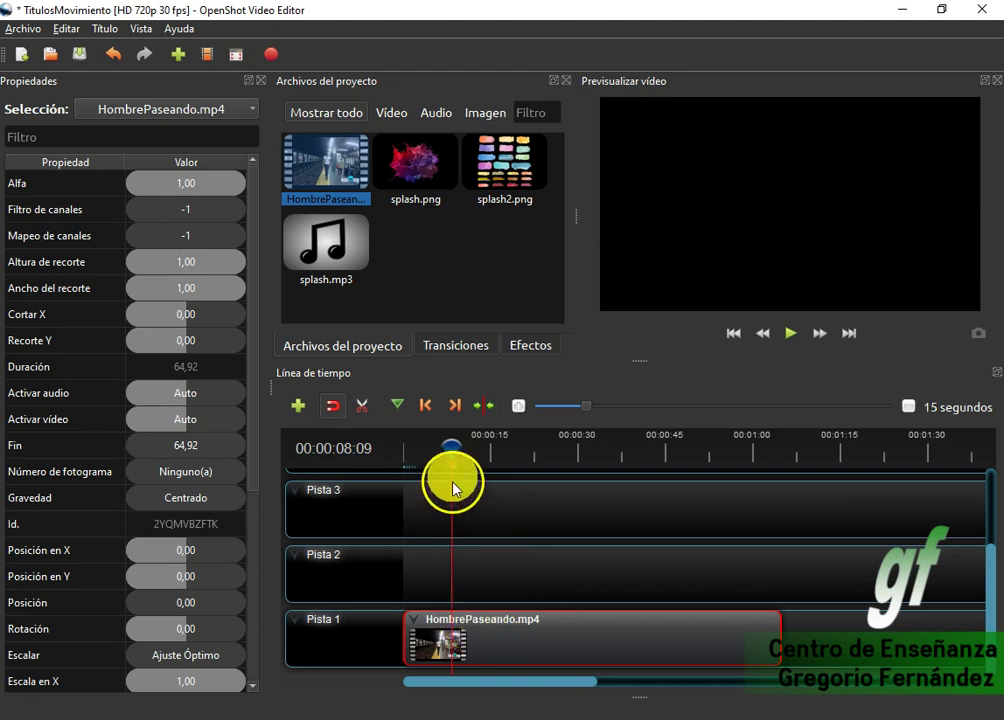
{"action": "right_click", "coordinate": [453, 450]}
{"action": "mouse_move", "coordinate": [507, 461]}
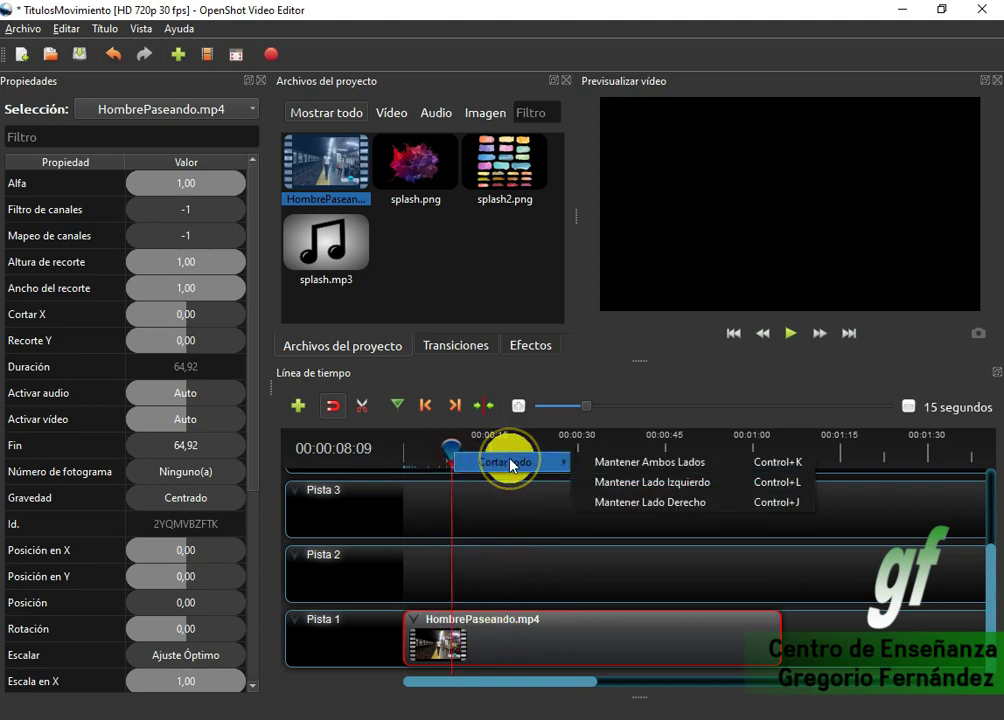
{"action": "left_click", "coordinate": [661, 484]}
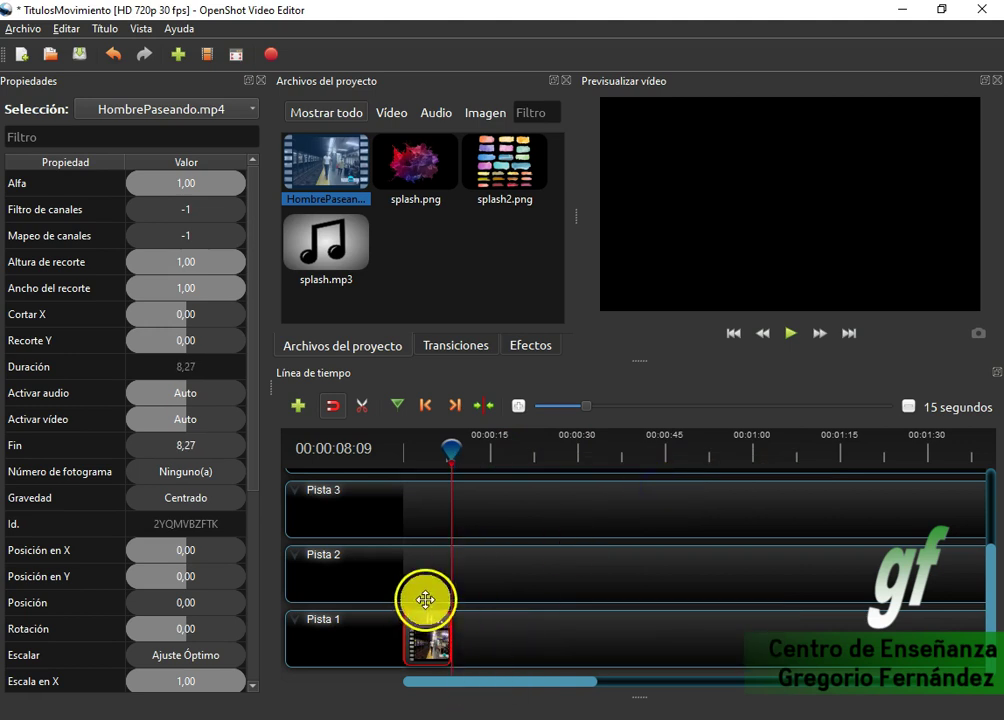
Play the trimmed clip from the start, pause at 00:00:02:10 and save that frame as Frame-00070.png.
{"action": "scroll", "coordinate": [460, 620], "scroll_direction": "up", "scroll_amount": 5}
{"action": "left_click_drag", "start_coordinate": [414, 679], "coordinate": [395, 688]}
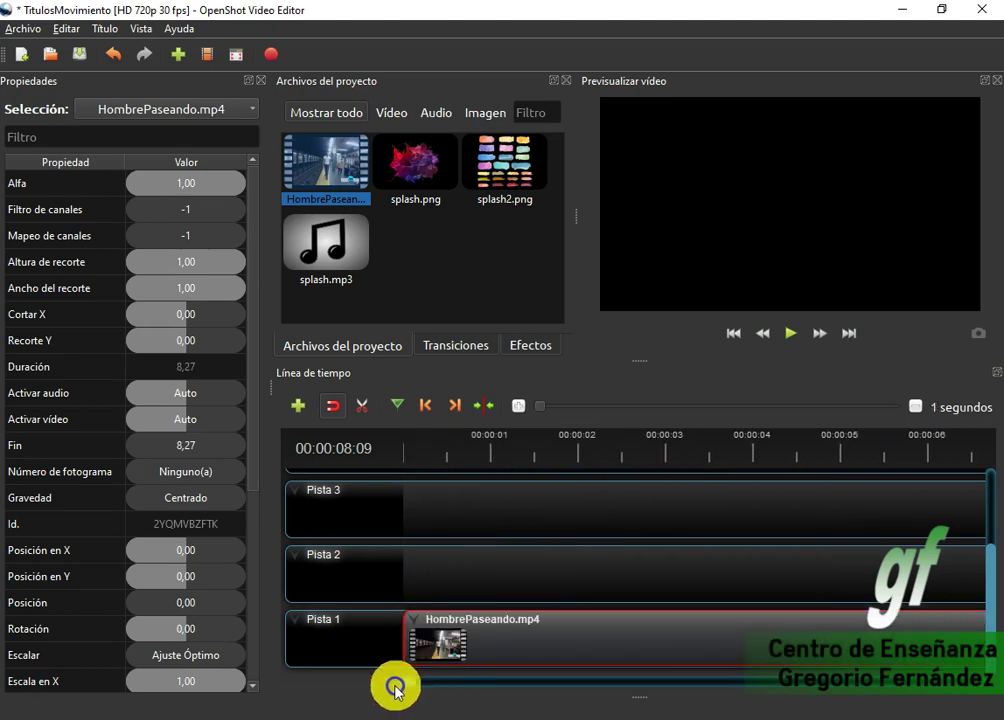
{"action": "scroll", "coordinate": [583, 650], "scroll_direction": "down", "scroll_amount": 2}
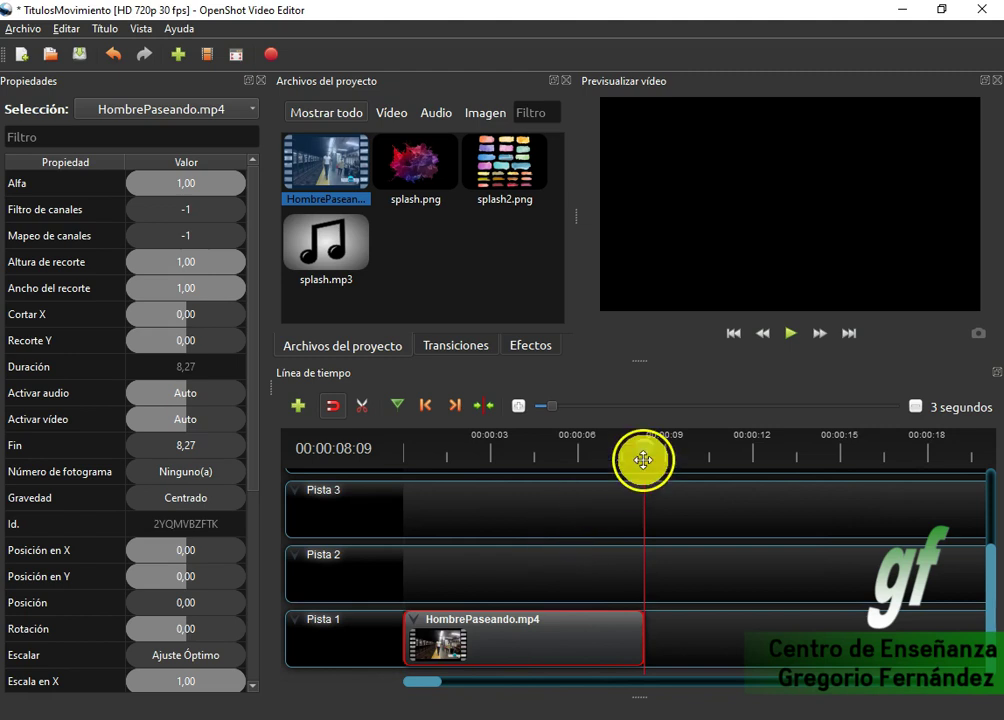
{"action": "left_click_drag", "start_coordinate": [643, 459], "coordinate": [634, 459]}
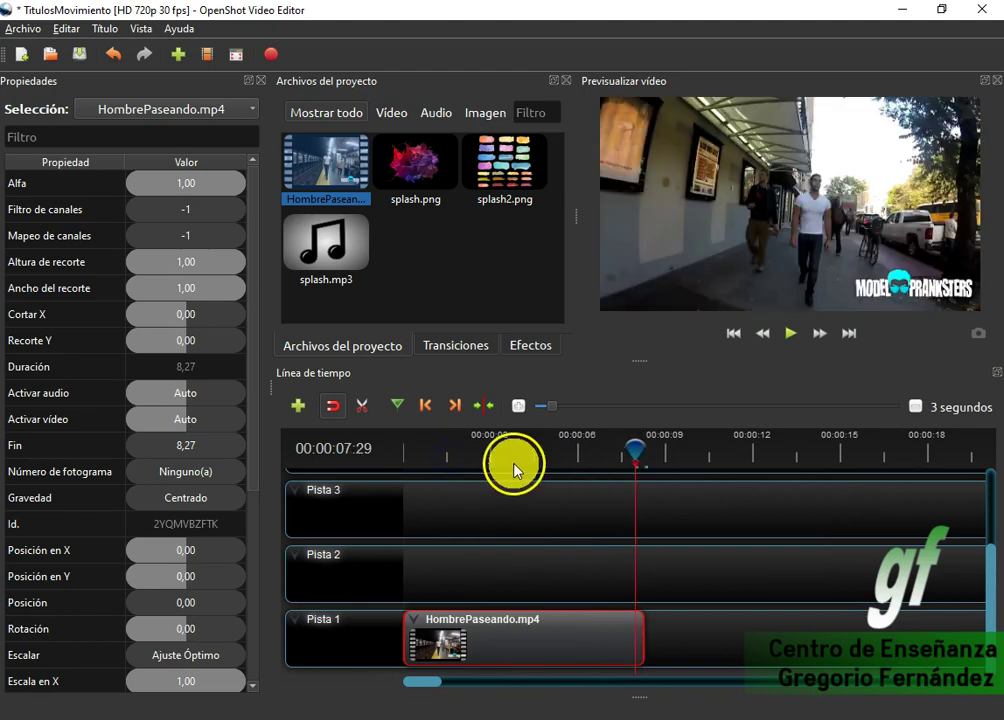
{"action": "left_click_drag", "start_coordinate": [580, 448], "coordinate": [398, 453]}
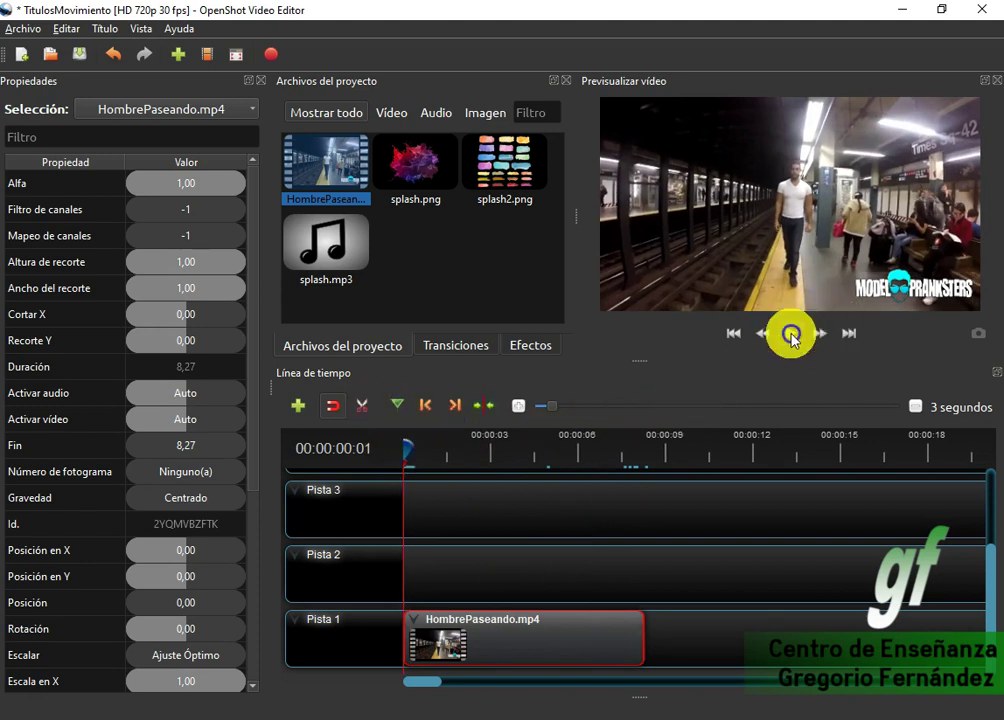
{"action": "left_click", "coordinate": [791, 336]}
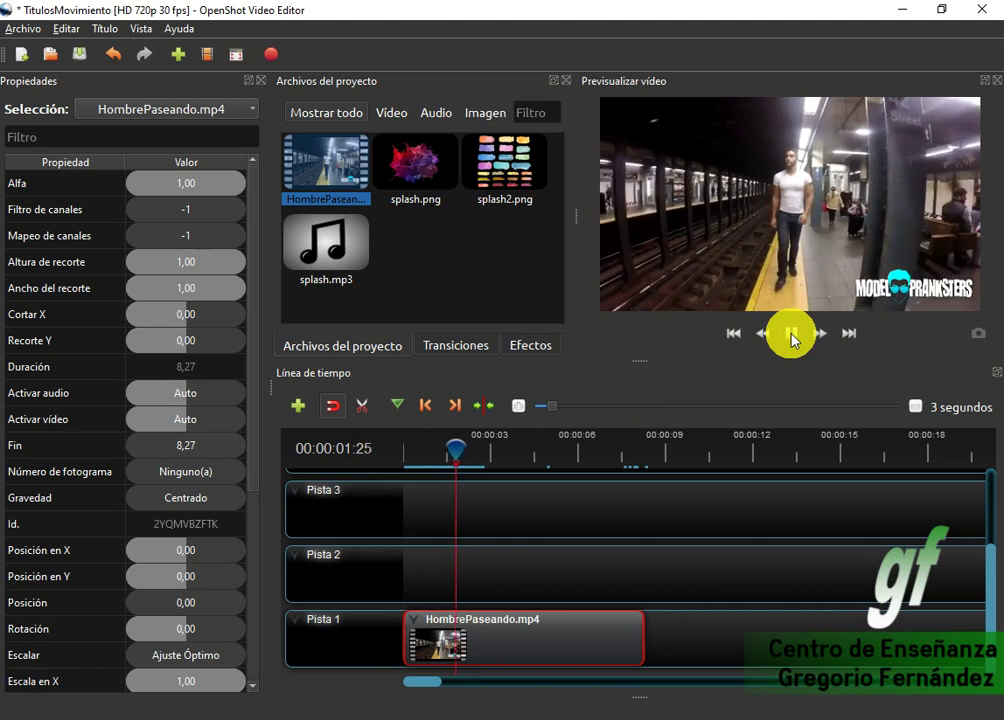
{"action": "left_click", "coordinate": [791, 336]}
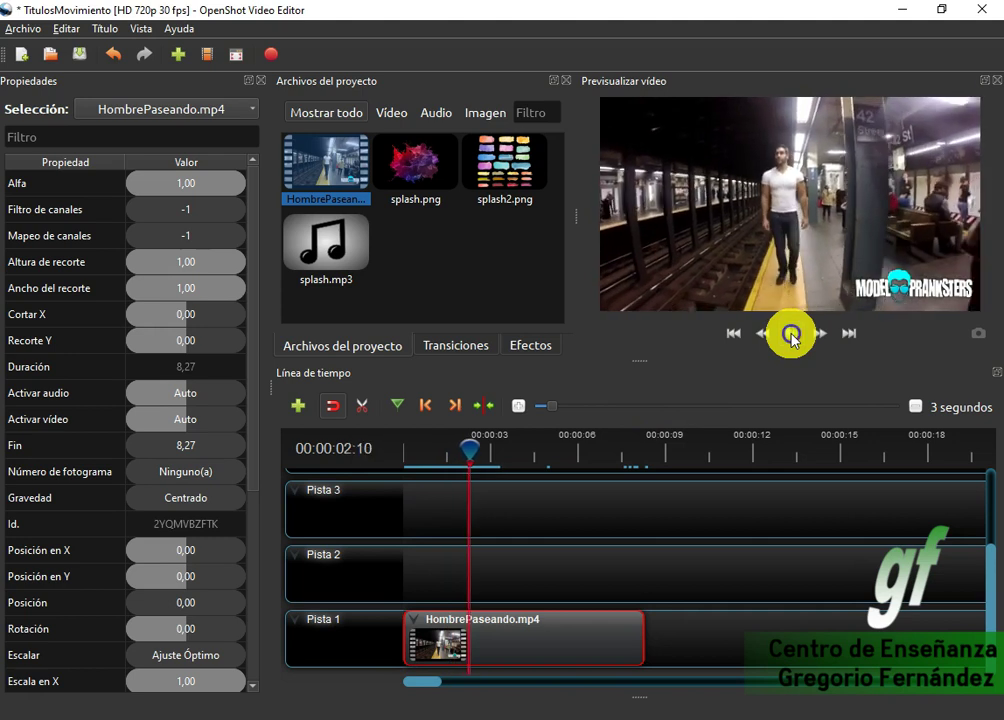
{"action": "left_click", "coordinate": [977, 346]}
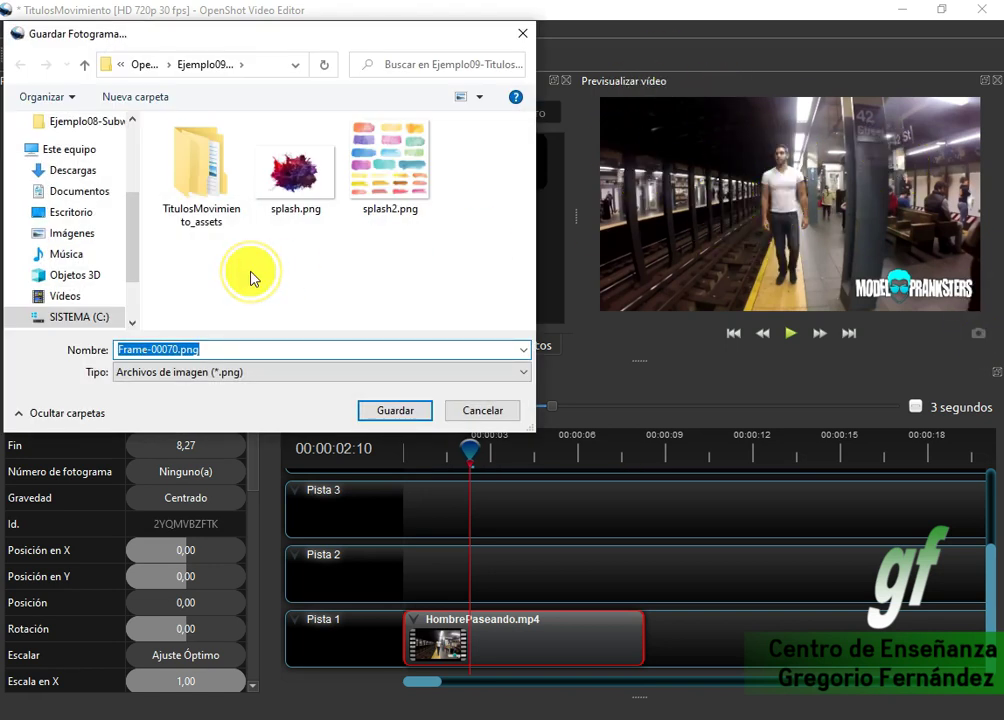
{"action": "left_click", "coordinate": [396, 418]}
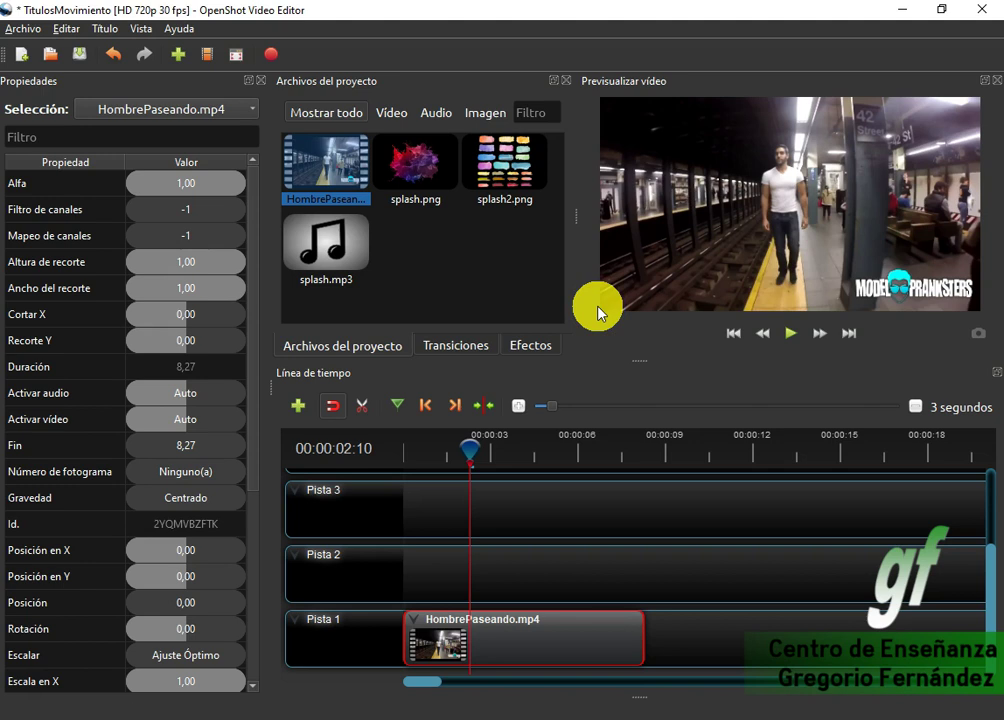
Split the clip on Pista 1 at 00:00:02:10, keeping both sides.
{"action": "right_click", "coordinate": [470, 451]}
{"action": "mouse_move", "coordinate": [513, 467]}
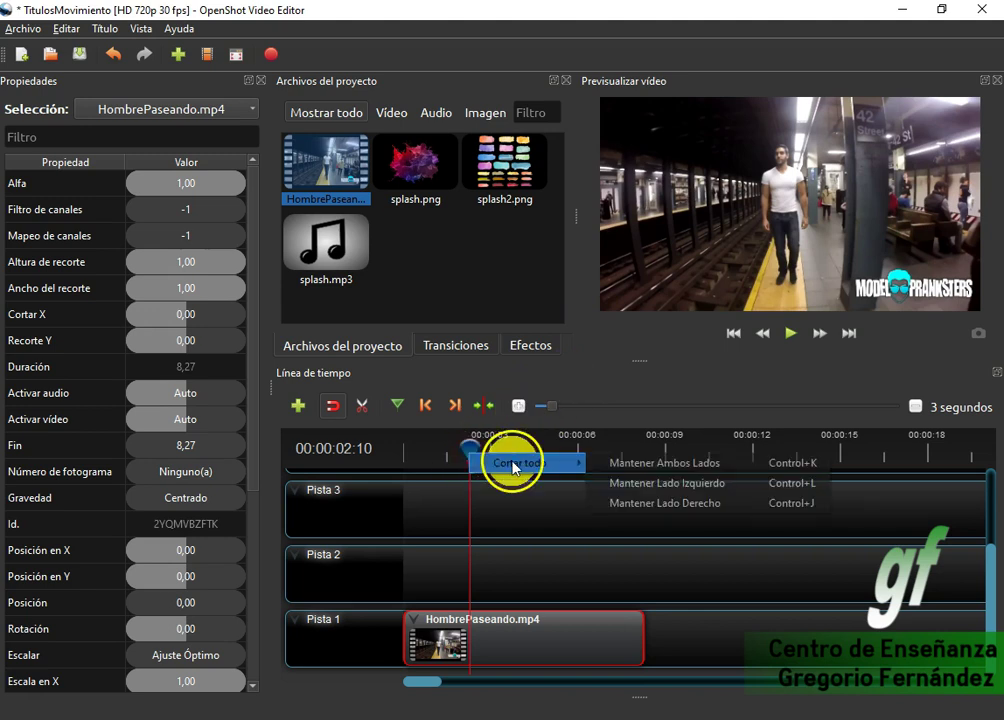
{"action": "left_click", "coordinate": [688, 468]}
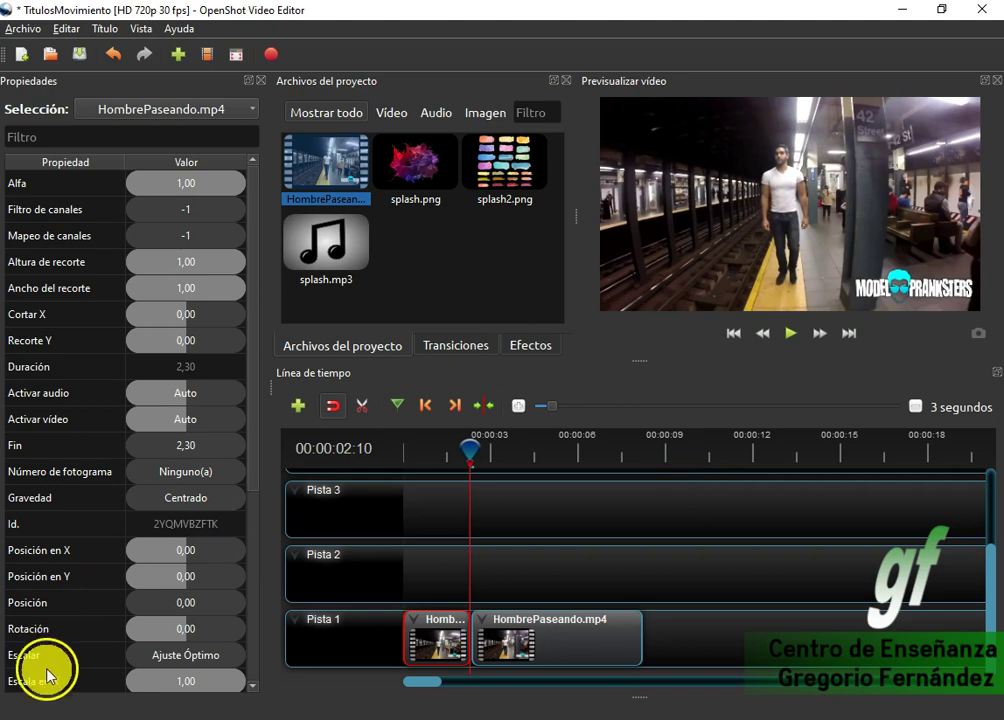
Save the TitulosMovimiento project, switch to GIMP and open Frame-00070.png from the Ejemplo09-TitulosEnMovimiento folder.
{"action": "key", "text": "ctrl+s"}
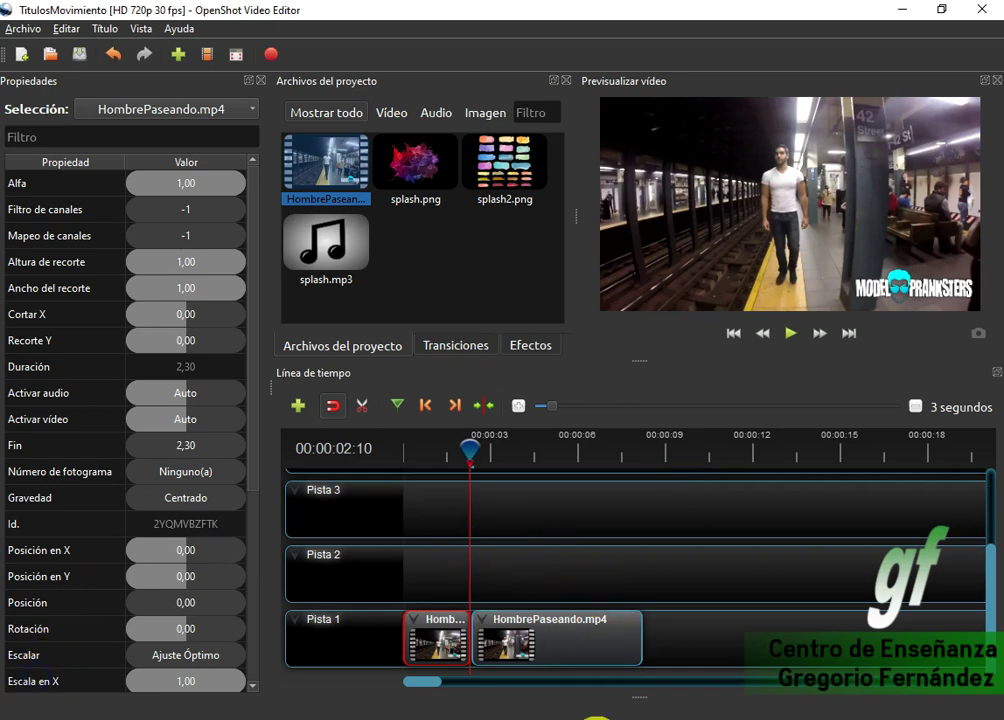
{"action": "left_click", "coordinate": [594, 673]}
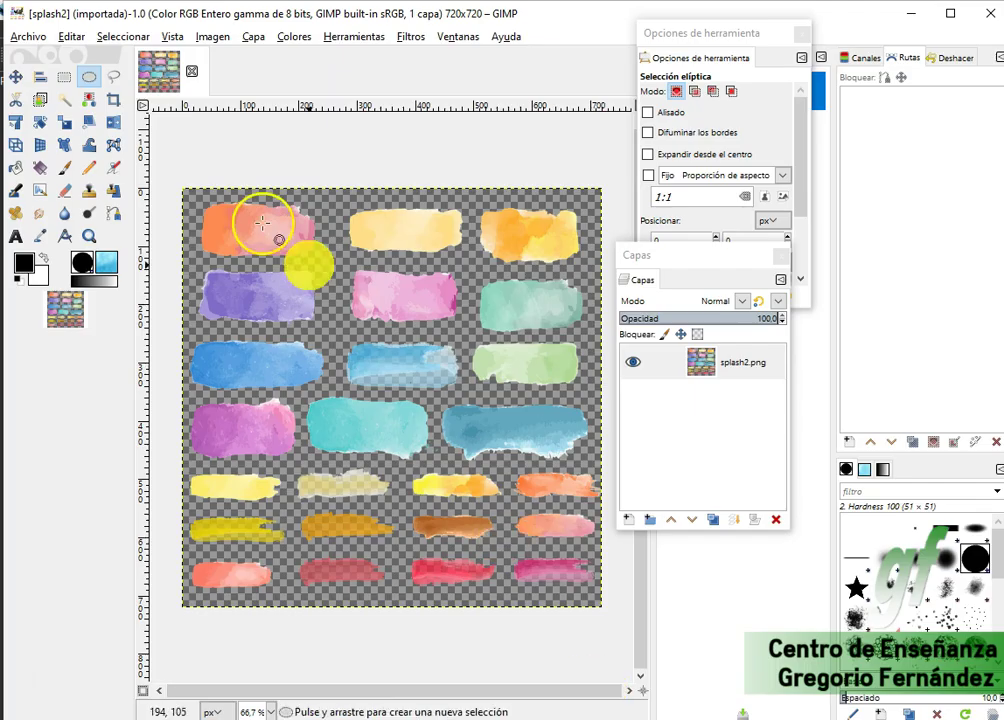
{"action": "mouse_move", "coordinate": [406, 641]}
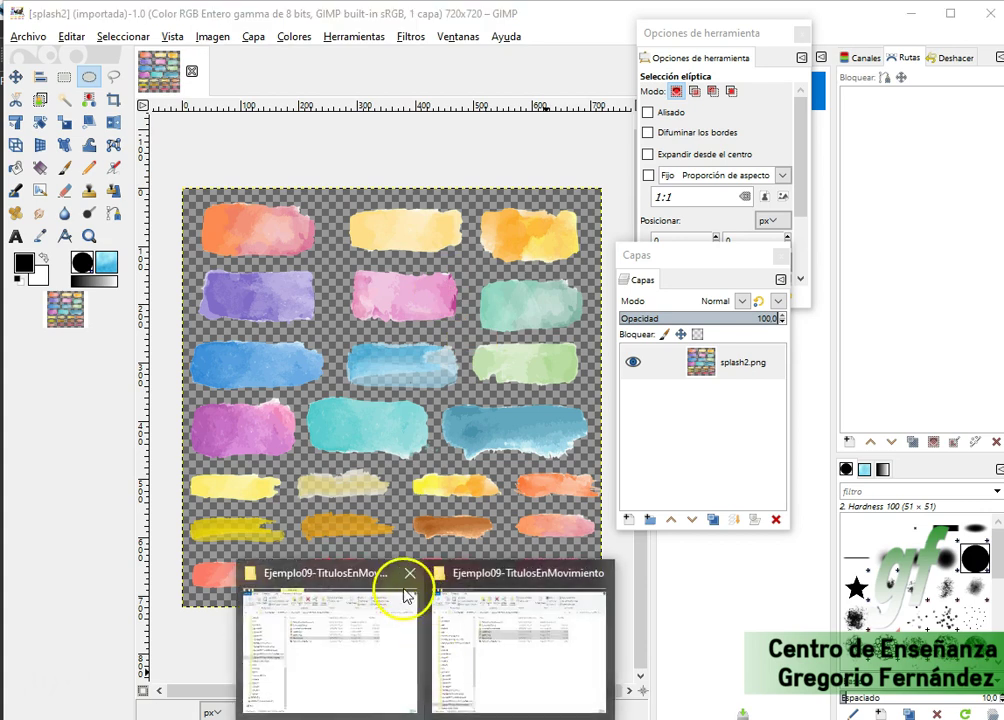
{"action": "left_click", "coordinate": [373, 624]}
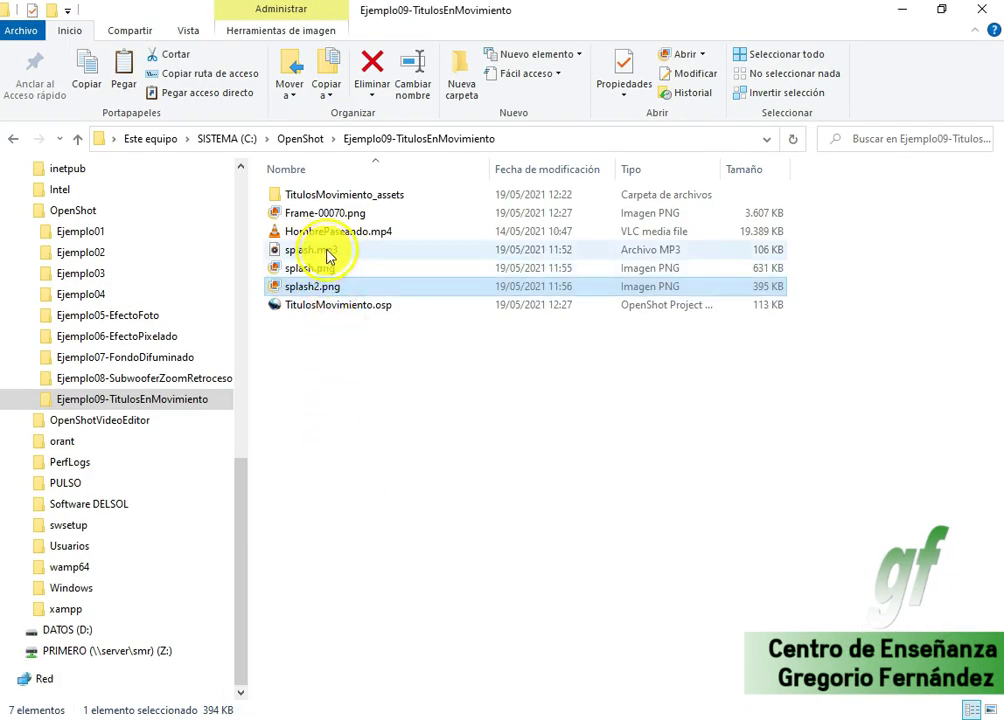
{"action": "double_click", "coordinate": [352, 226]}
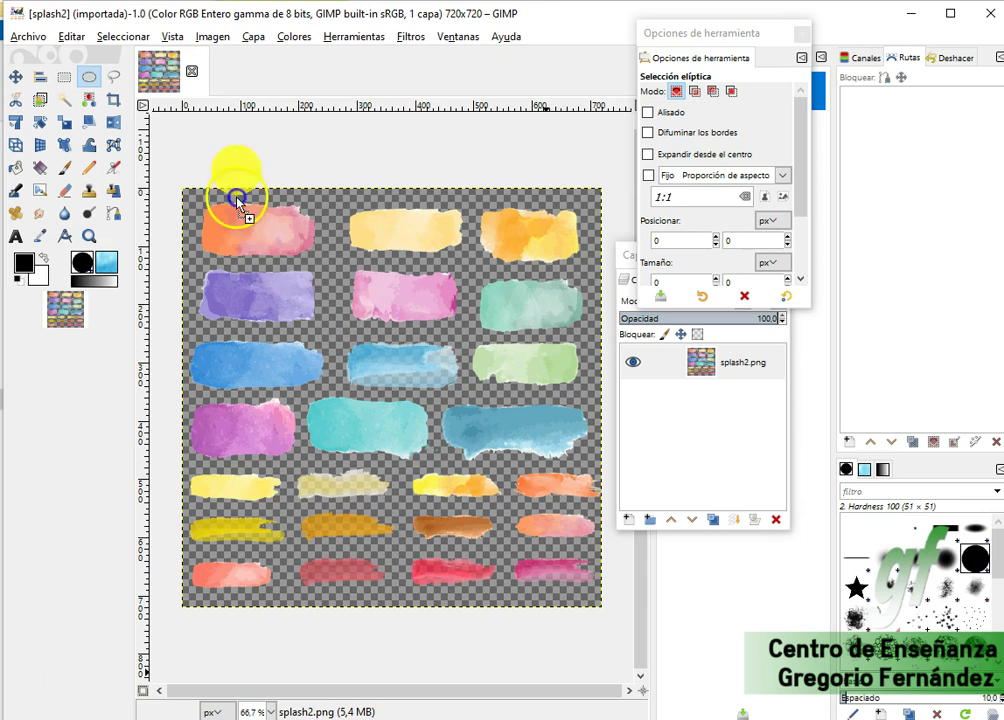
{"action": "left_click", "coordinate": [27, 40]}
{"action": "left_click", "coordinate": [47, 92]}
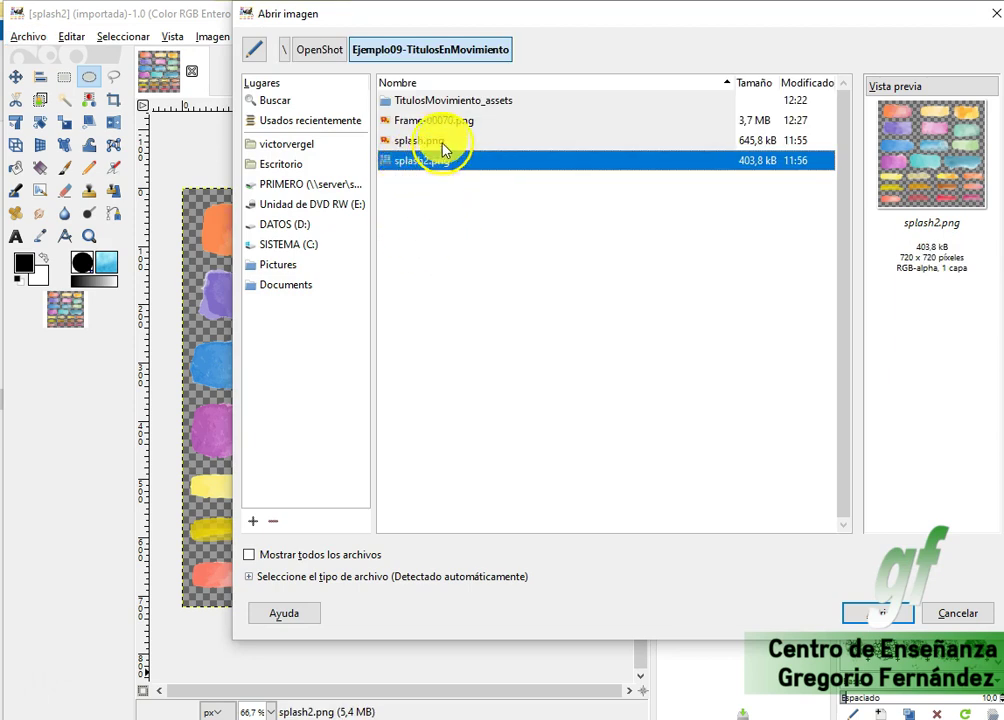
{"action": "double_click", "coordinate": [432, 120]}
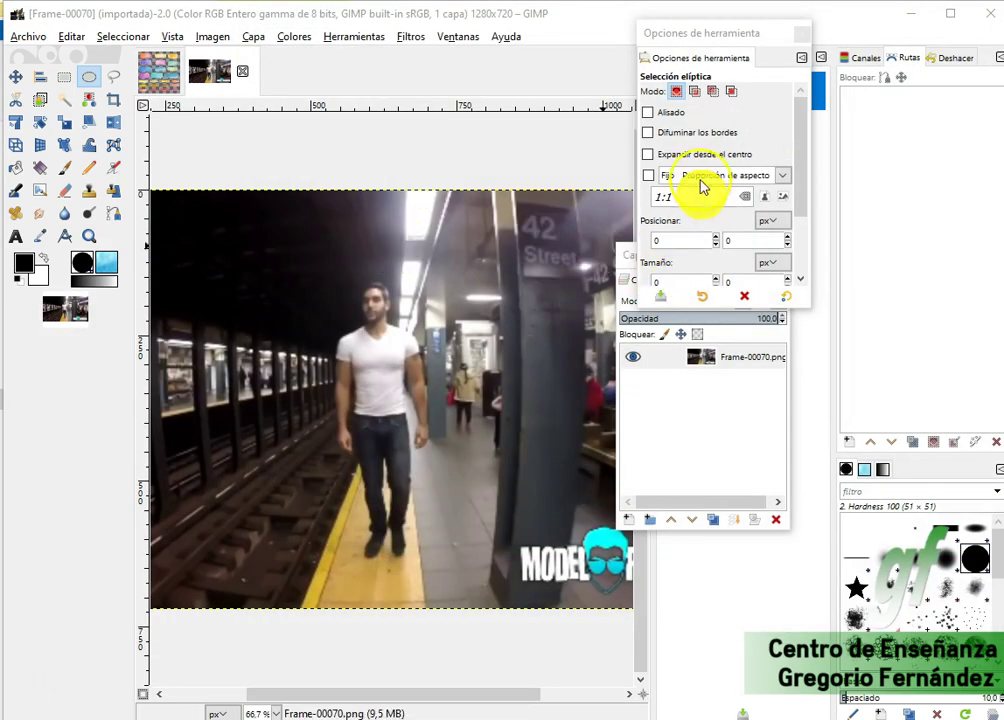
Move the floating windows clear of the canvas and trace the walking man's full outline with Scissors Select, converting it into a selection.
{"action": "left_click_drag", "start_coordinate": [715, 33], "coordinate": [851, 30]}
{"action": "left_click_drag", "start_coordinate": [739, 253], "coordinate": [803, 253]}
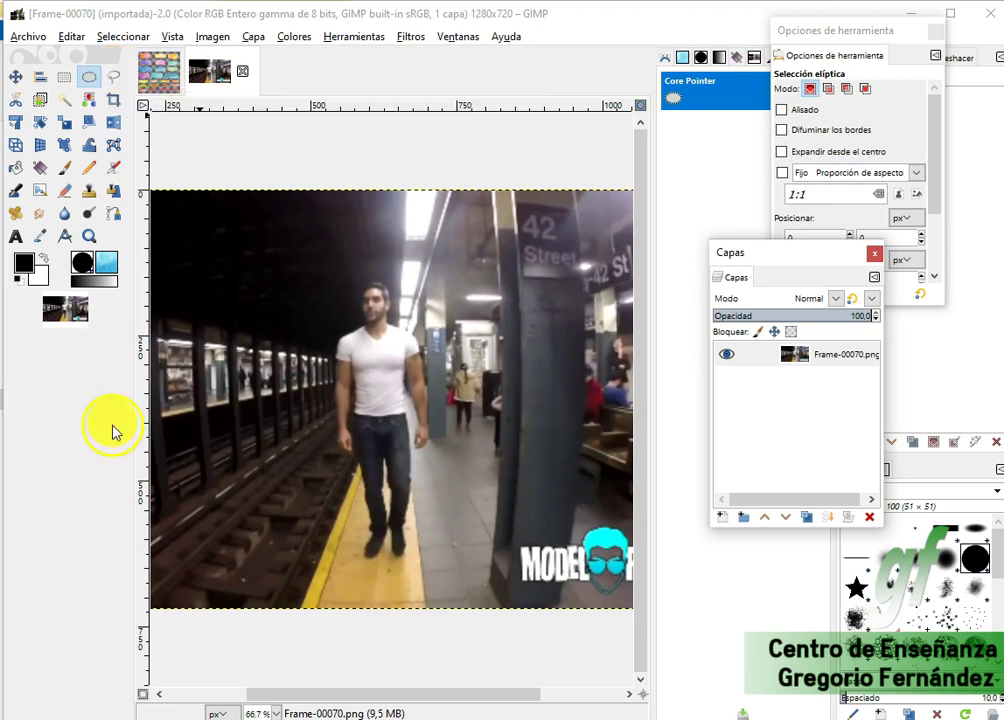
{"action": "left_click", "coordinate": [112, 79]}
{"action": "left_click", "coordinate": [15, 101]}
{"action": "left_click", "coordinate": [373, 283]}
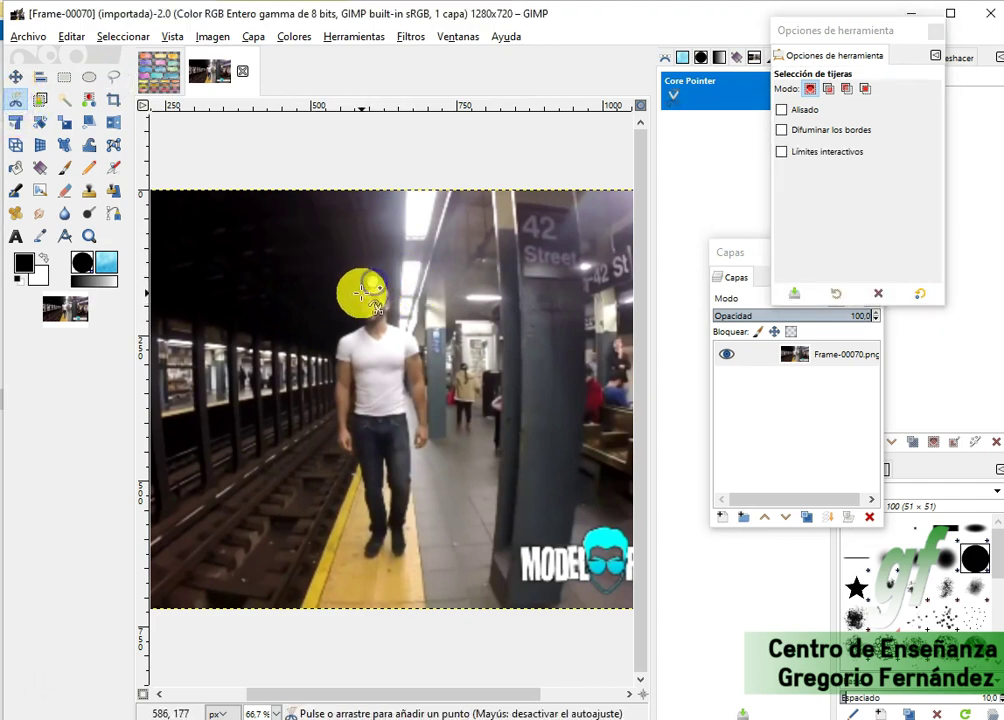
{"action": "left_click", "coordinate": [353, 331]}
{"action": "left_click", "coordinate": [343, 336]}
{"action": "left_click", "coordinate": [337, 350]}
{"action": "left_click", "coordinate": [337, 373]}
{"action": "left_click", "coordinate": [336, 399]}
{"action": "left_click", "coordinate": [340, 429]}
{"action": "left_click", "coordinate": [345, 452]}
{"action": "left_click", "coordinate": [352, 431]}
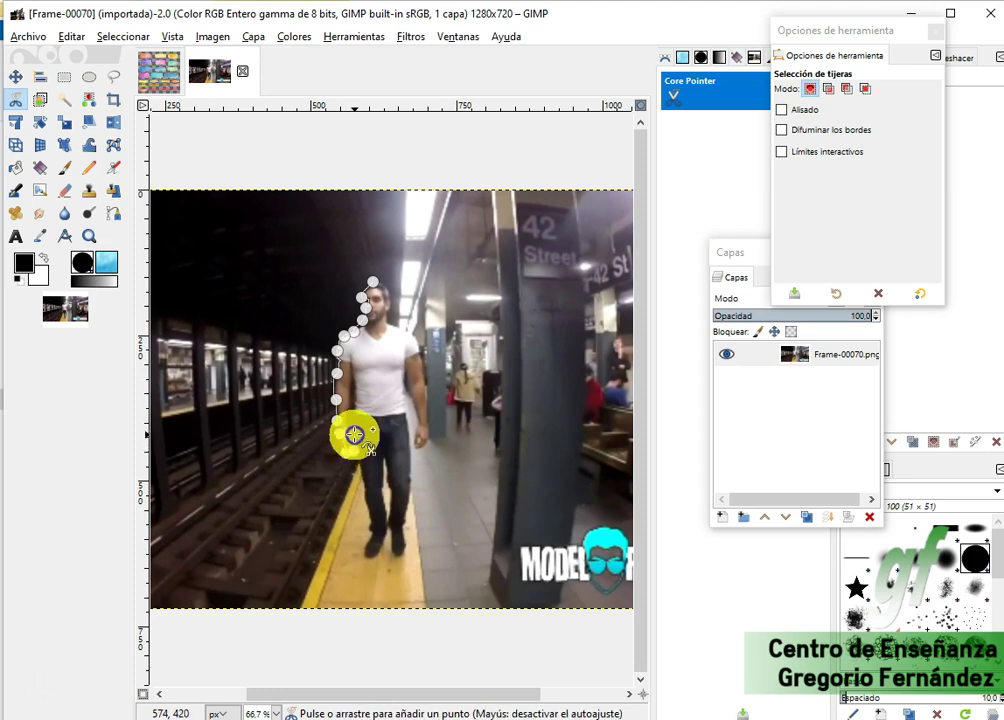
{"action": "left_click", "coordinate": [359, 475]}
{"action": "left_click", "coordinate": [363, 500]}
{"action": "left_click", "coordinate": [365, 520]}
{"action": "left_click", "coordinate": [364, 556]}
{"action": "left_click", "coordinate": [380, 551]}
{"action": "left_click", "coordinate": [387, 538]}
{"action": "left_click", "coordinate": [390, 524]}
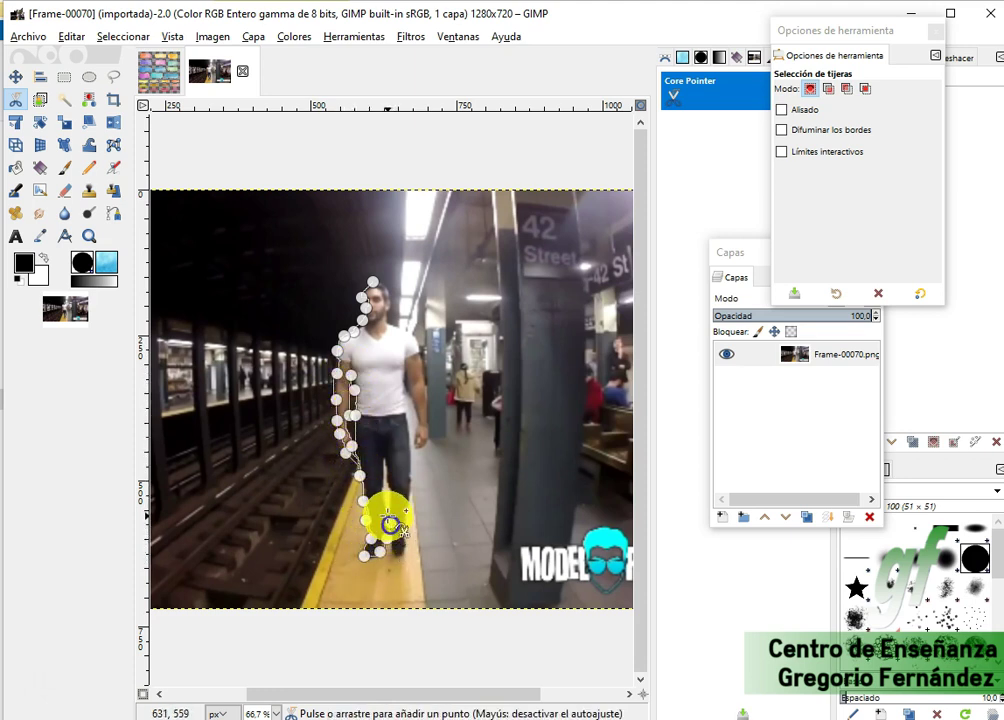
{"action": "left_click", "coordinate": [405, 548]}
{"action": "left_click", "coordinate": [408, 522]}
{"action": "left_click", "coordinate": [408, 492]}
{"action": "left_click", "coordinate": [413, 458]}
{"action": "left_click", "coordinate": [402, 387]}
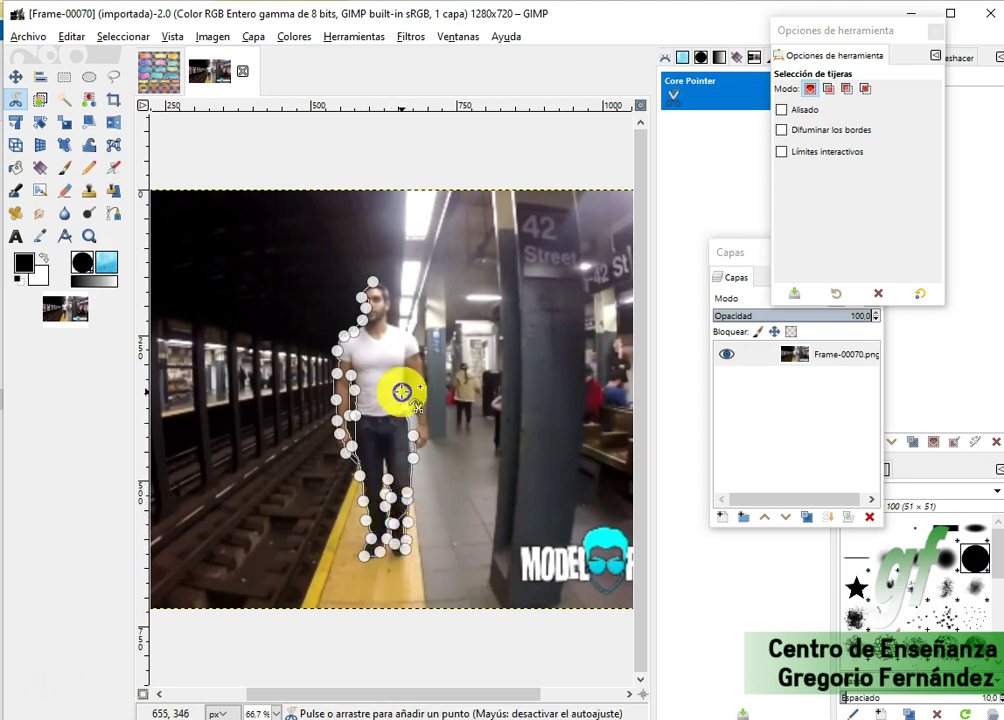
{"action": "left_click", "coordinate": [402, 375]}
{"action": "left_click", "coordinate": [427, 440]}
{"action": "left_click", "coordinate": [431, 422]}
{"action": "left_click", "coordinate": [426, 387]}
{"action": "left_click", "coordinate": [425, 360]}
{"action": "left_click", "coordinate": [397, 320]}
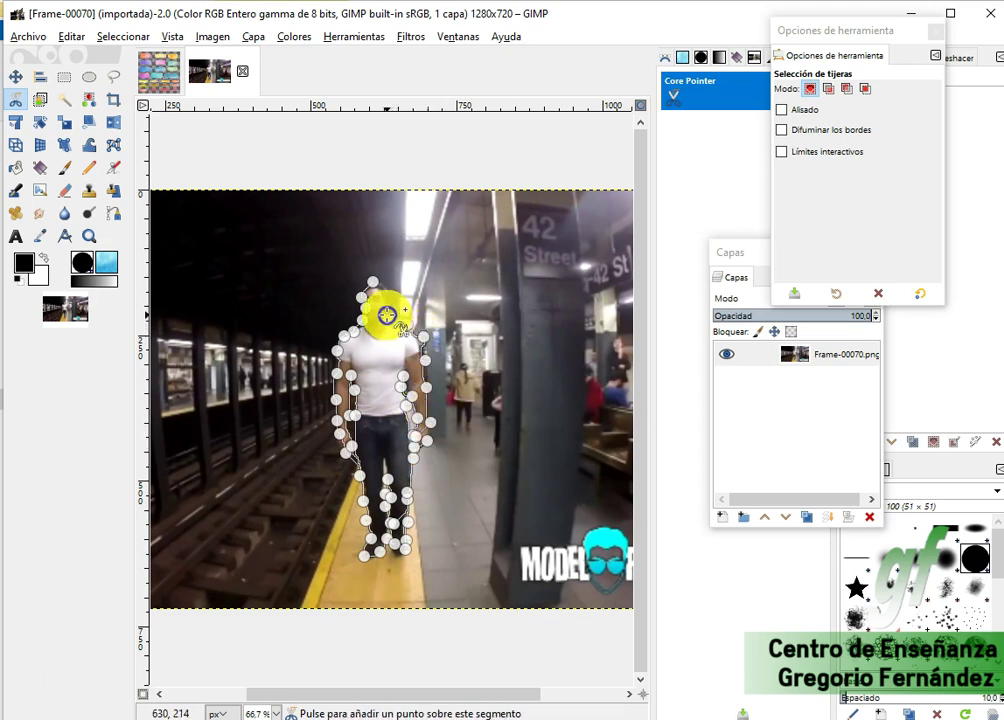
{"action": "left_click", "coordinate": [372, 283]}
{"action": "key", "text": "Return"}
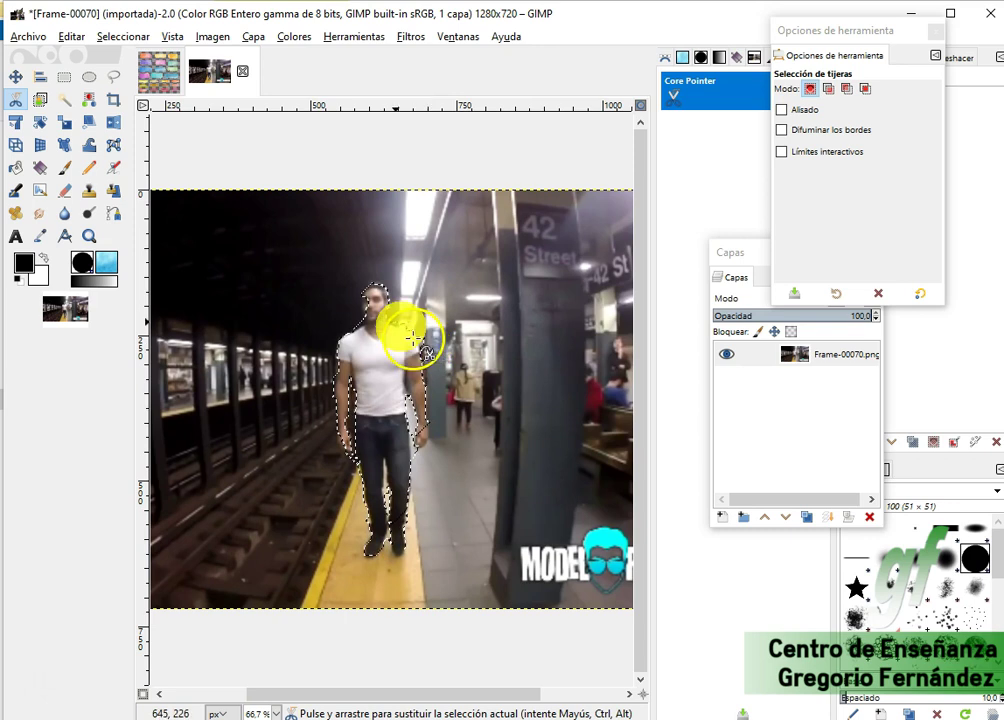
Try to add the missing part of the man's head to the selection with Scissors Select.
{"action": "left_click", "coordinate": [369, 292]}
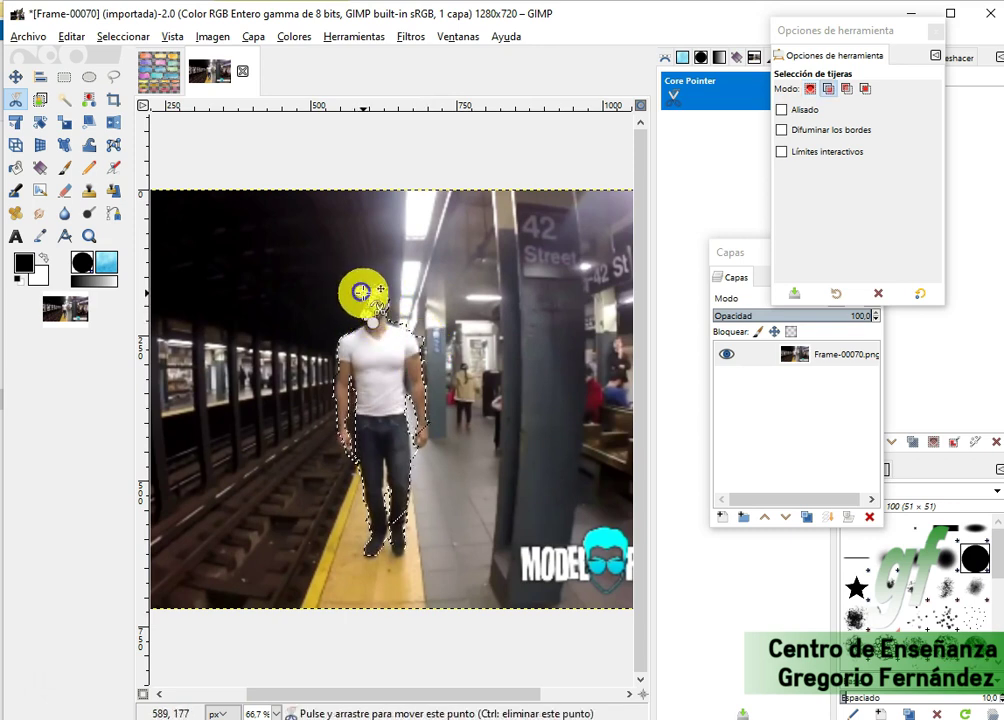
{"action": "left_click", "coordinate": [393, 290]}
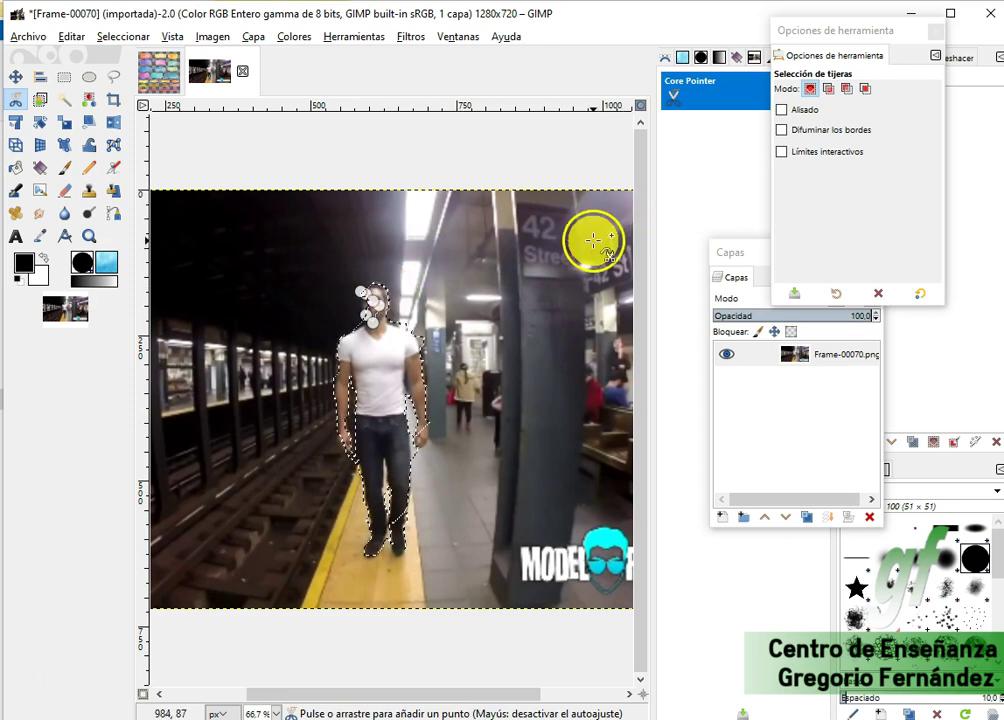
{"action": "left_click", "coordinate": [379, 337]}
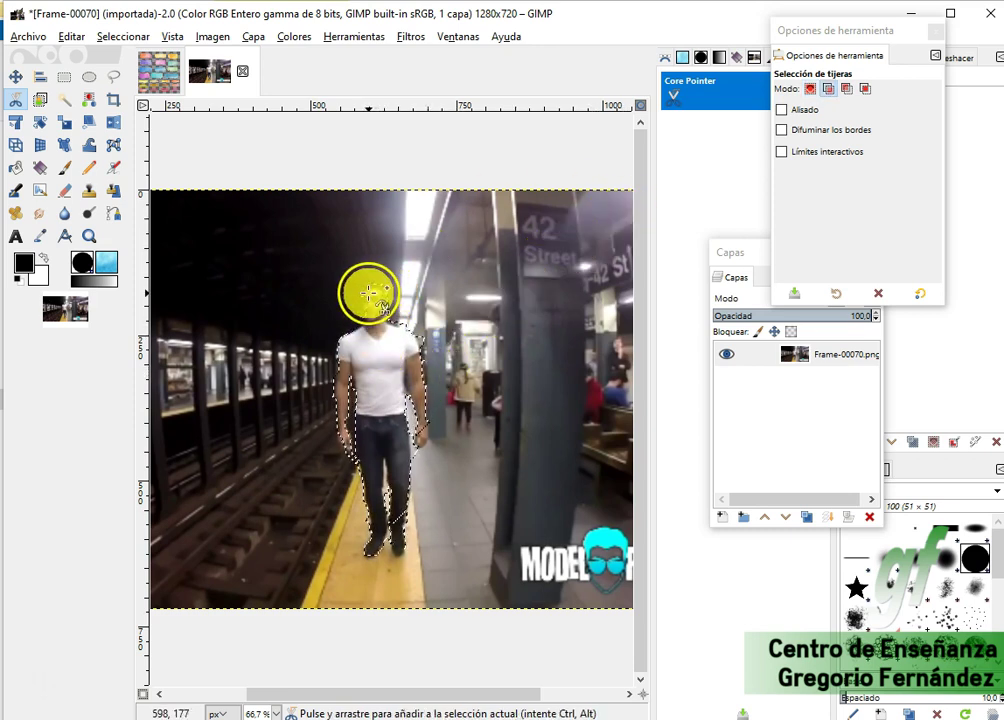
{"action": "left_click", "coordinate": [365, 296]}
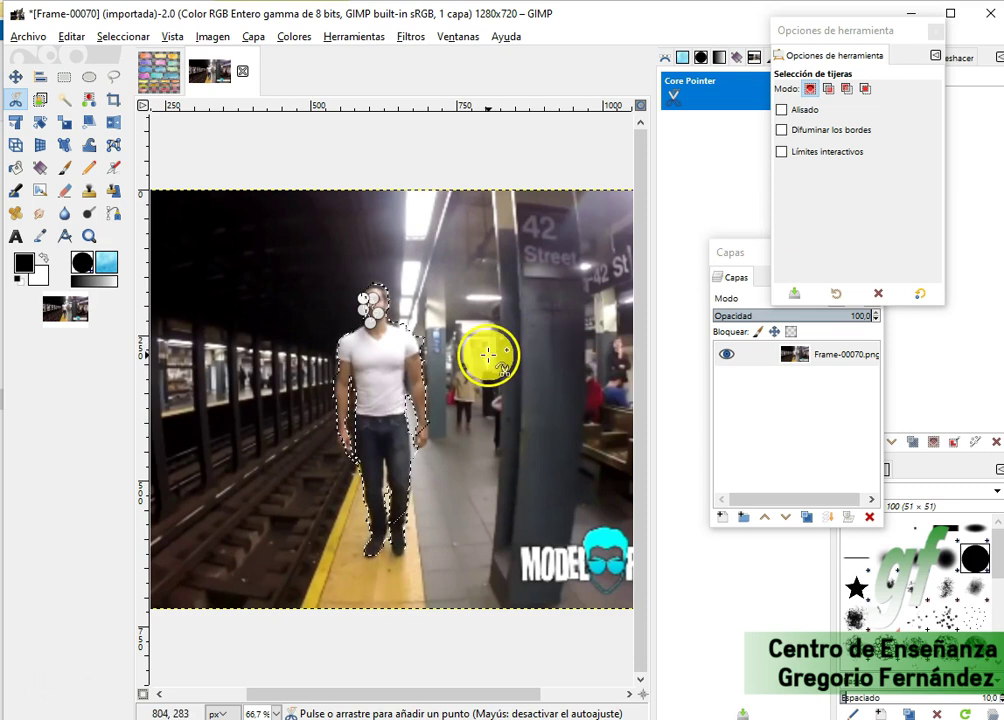
{"action": "left_click", "coordinate": [365, 302]}
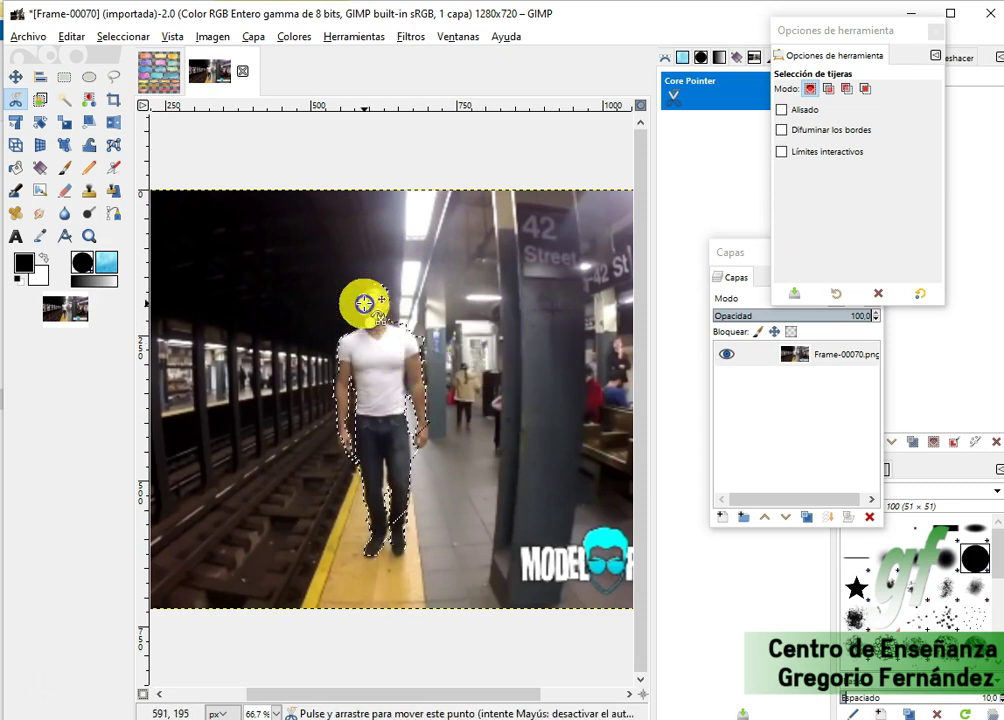
{"action": "left_click", "coordinate": [423, 345]}
Add the missing parts of the man's head and hand to the selection with Free Select.
{"action": "left_click", "coordinate": [114, 78]}
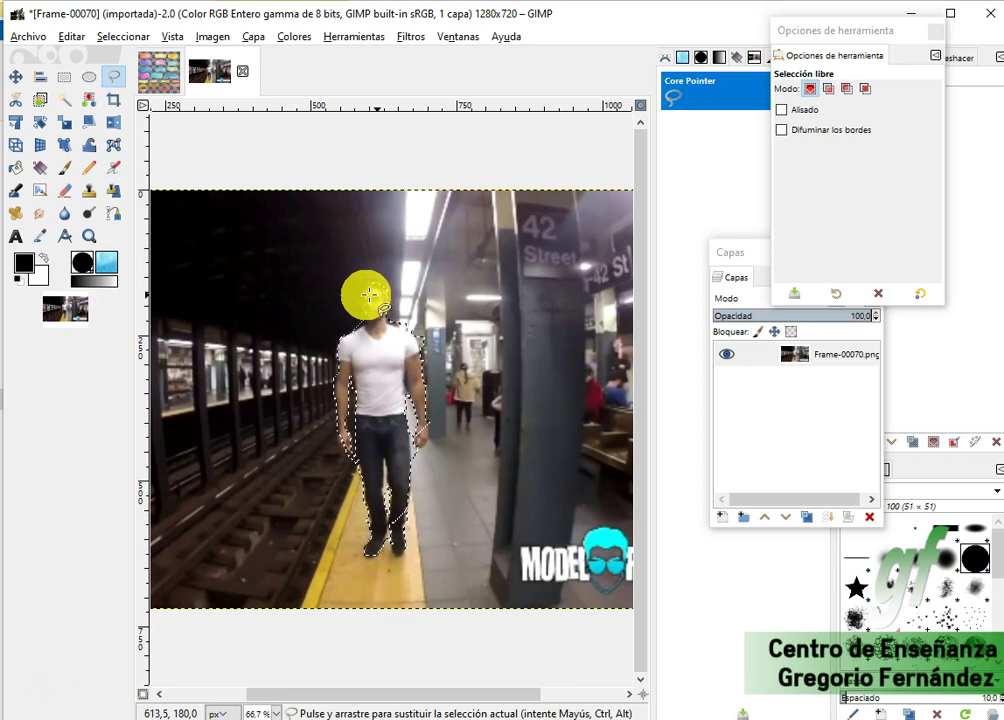
{"action": "key", "text": "shift"}
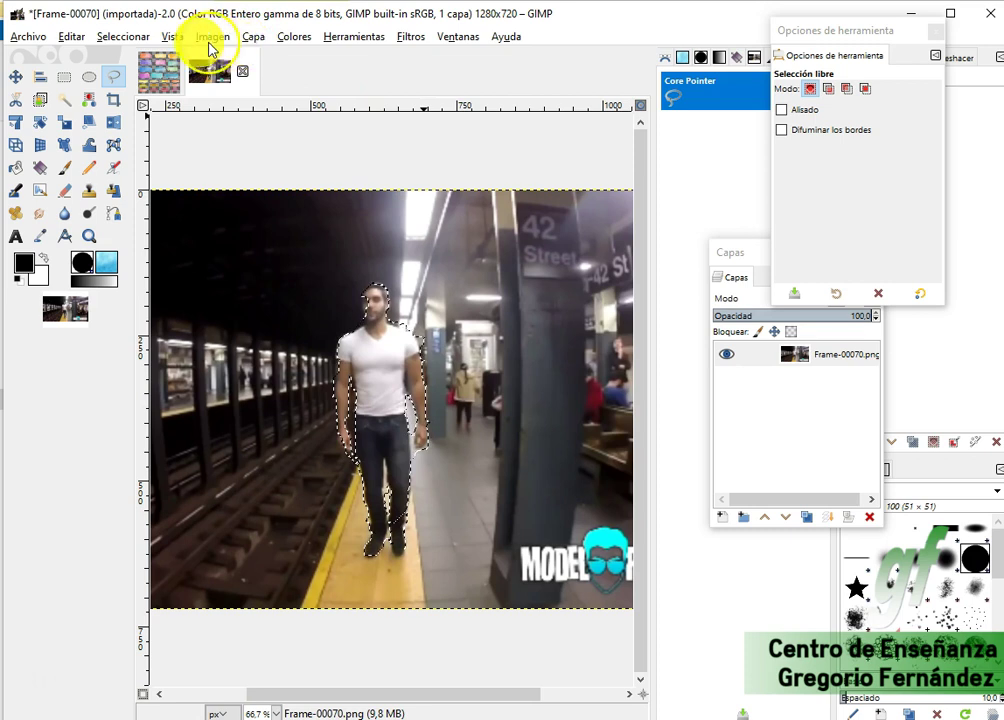
Copy the selected man and paste him as a new layer above the frame image.
{"action": "left_click", "coordinate": [136, 40]}
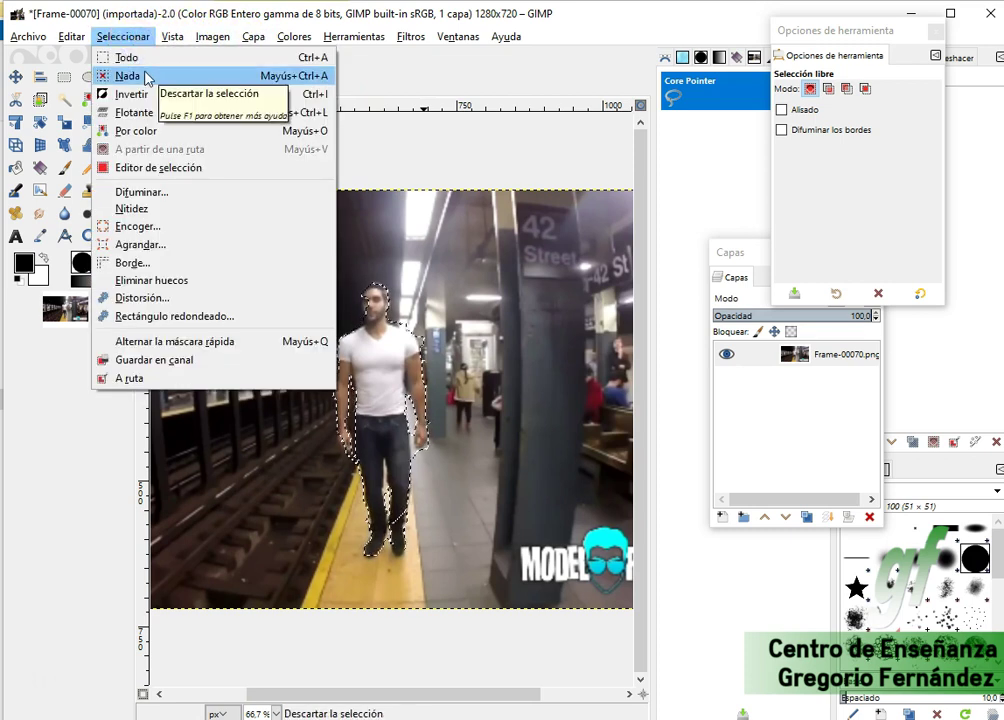
{"action": "left_click", "coordinate": [86, 38]}
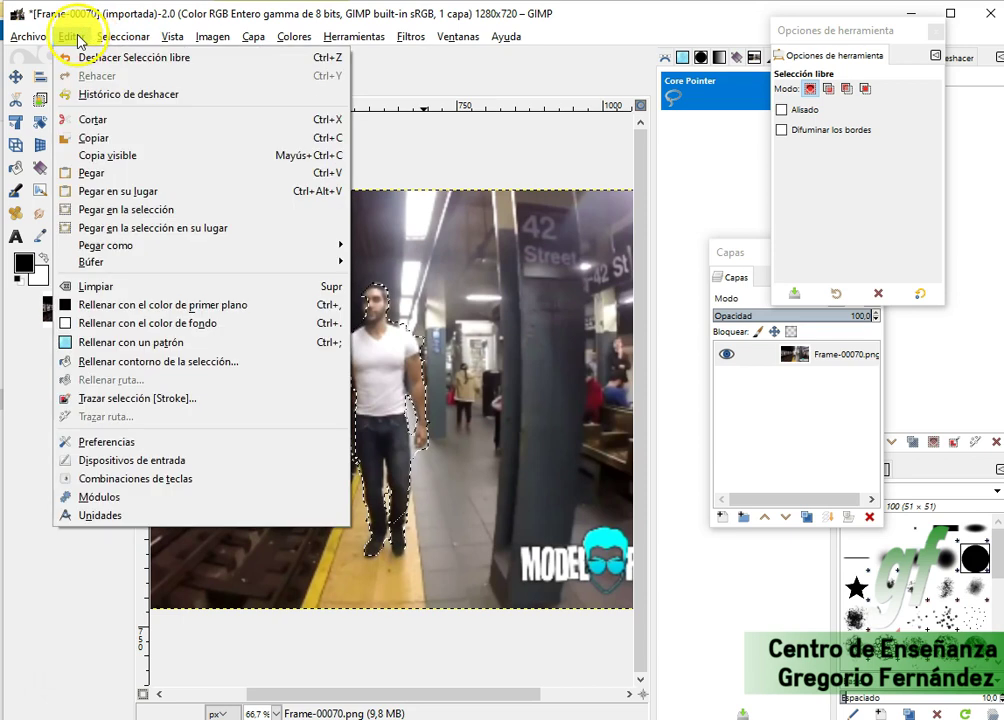
{"action": "left_click", "coordinate": [100, 138]}
{"action": "left_click", "coordinate": [72, 37]}
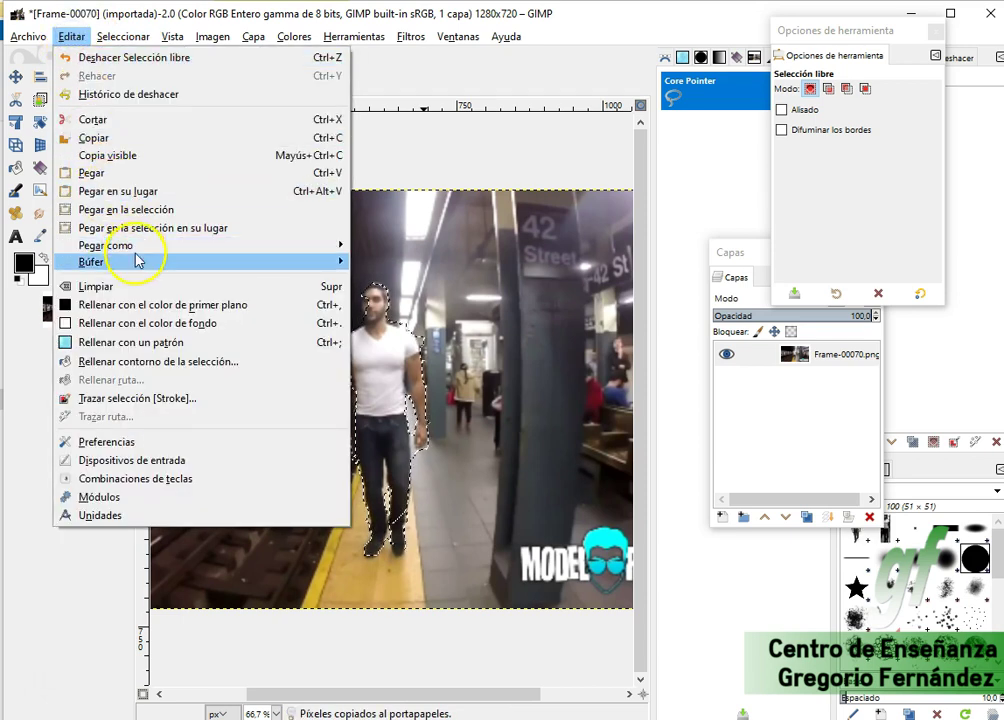
{"action": "mouse_move", "coordinate": [164, 246]}
{"action": "left_click", "coordinate": [386, 250]}
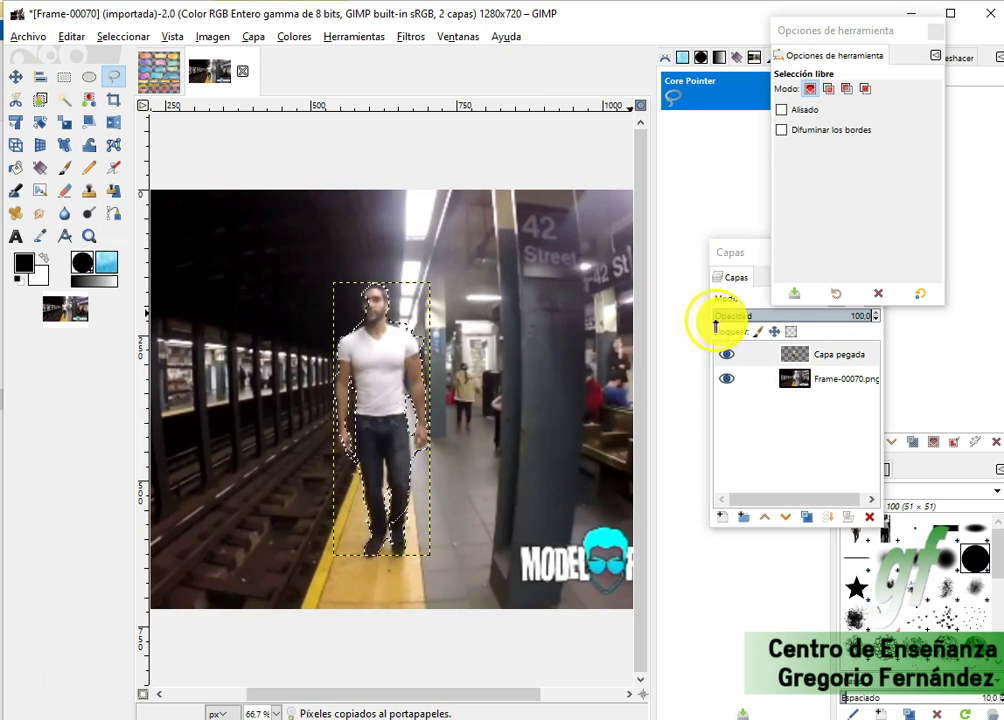
{"action": "left_click", "coordinate": [800, 381]}
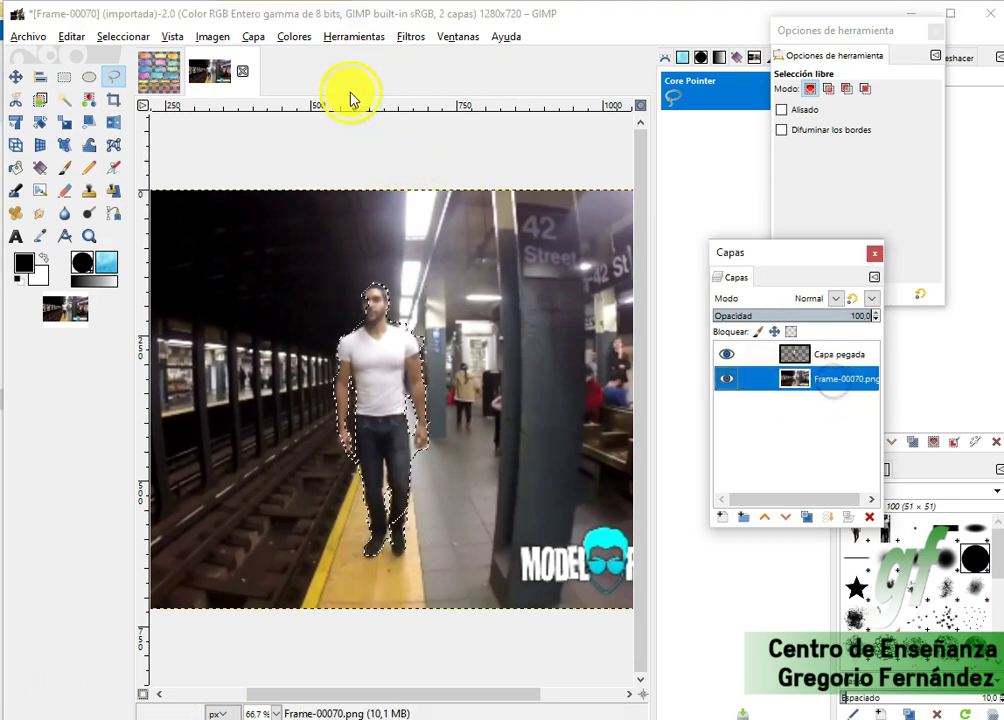
{"action": "left_click", "coordinate": [294, 37]}
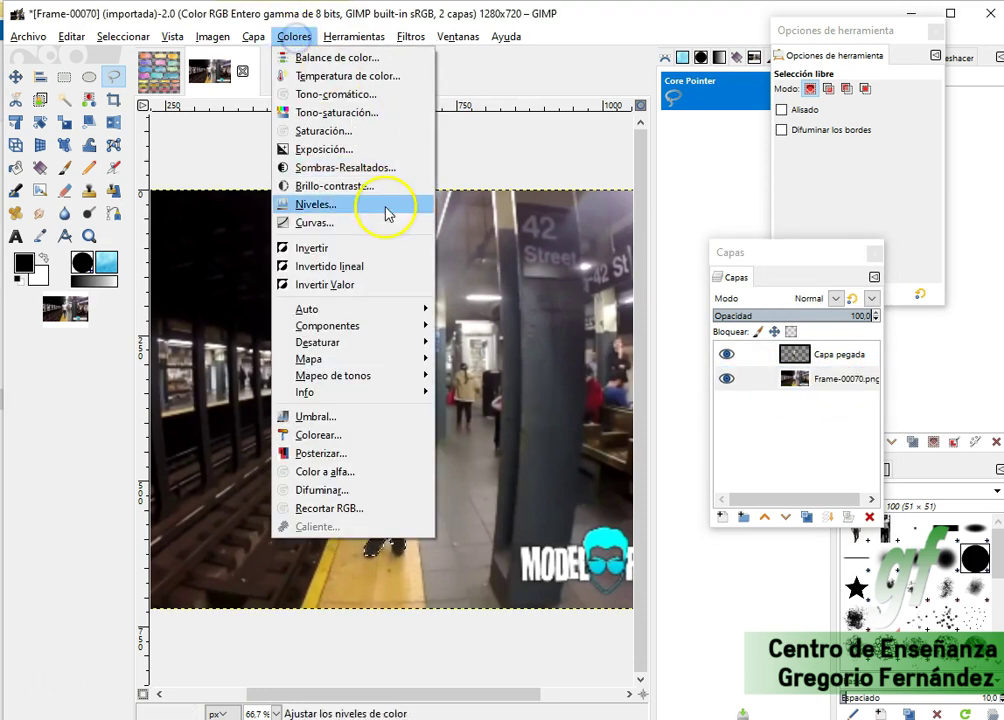
{"action": "mouse_move", "coordinate": [397, 312]}
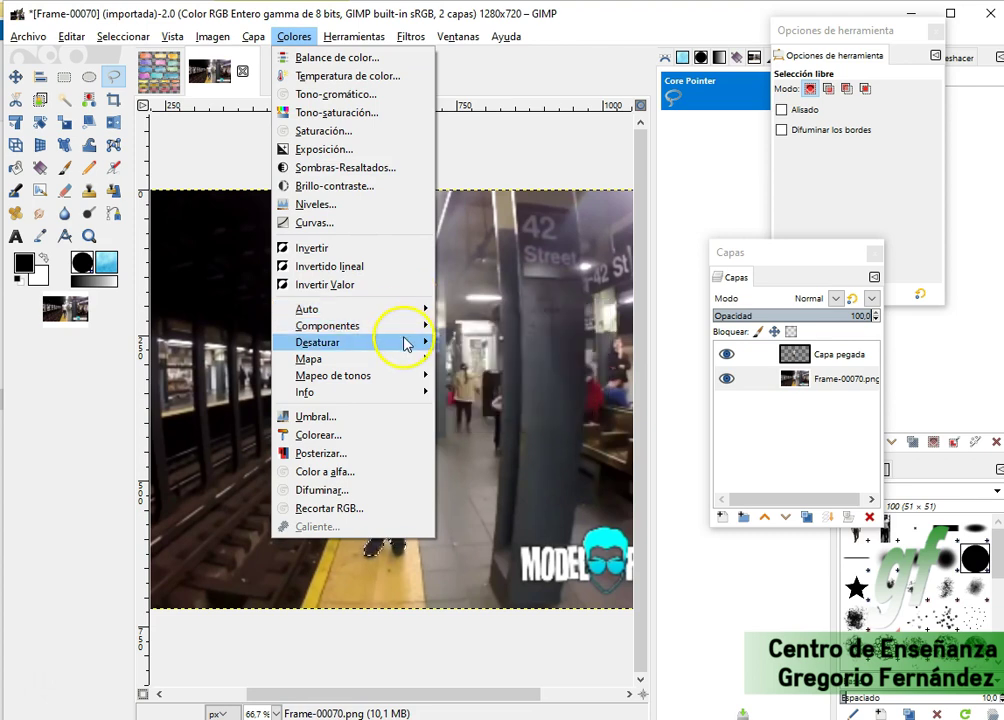
{"action": "mouse_move", "coordinate": [407, 344]}
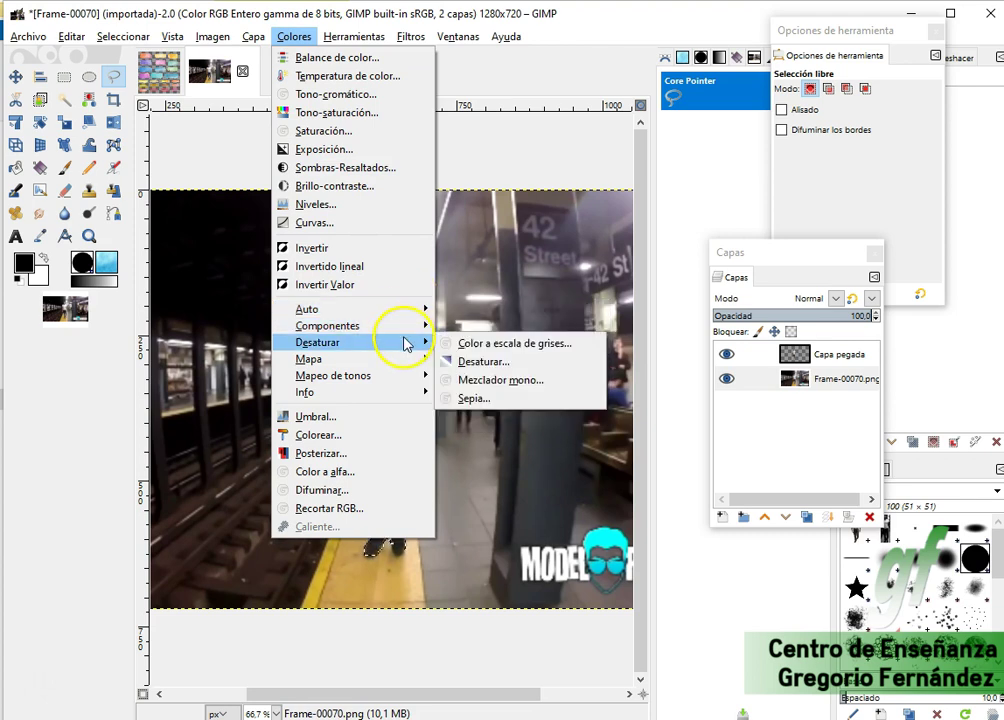
{"action": "left_click", "coordinate": [490, 344]}
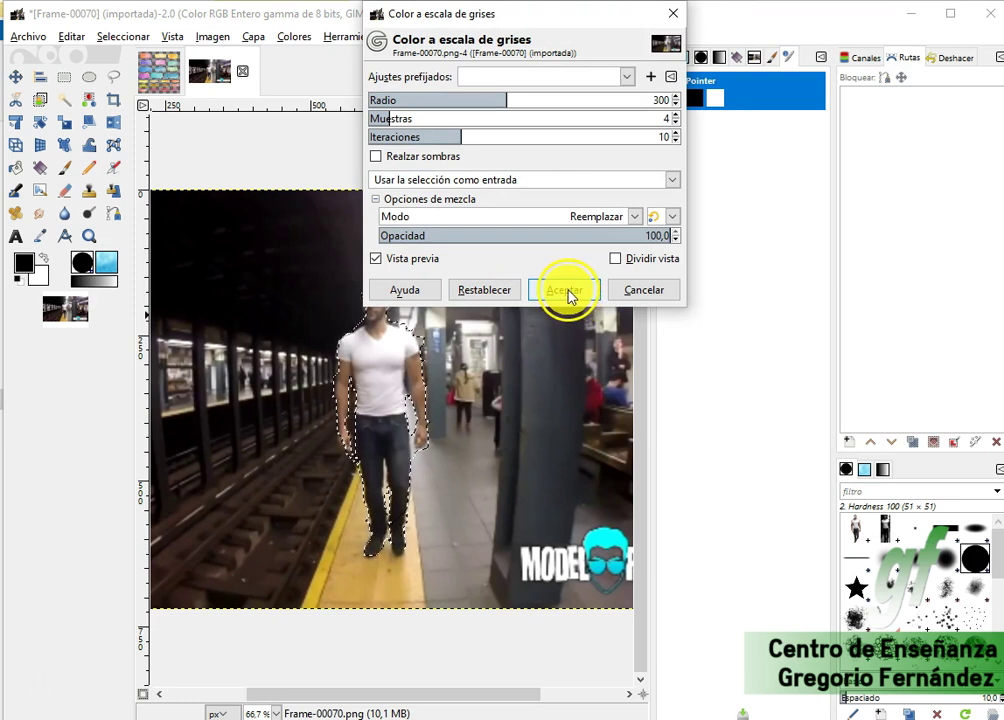
{"action": "left_click", "coordinate": [202, 18]}
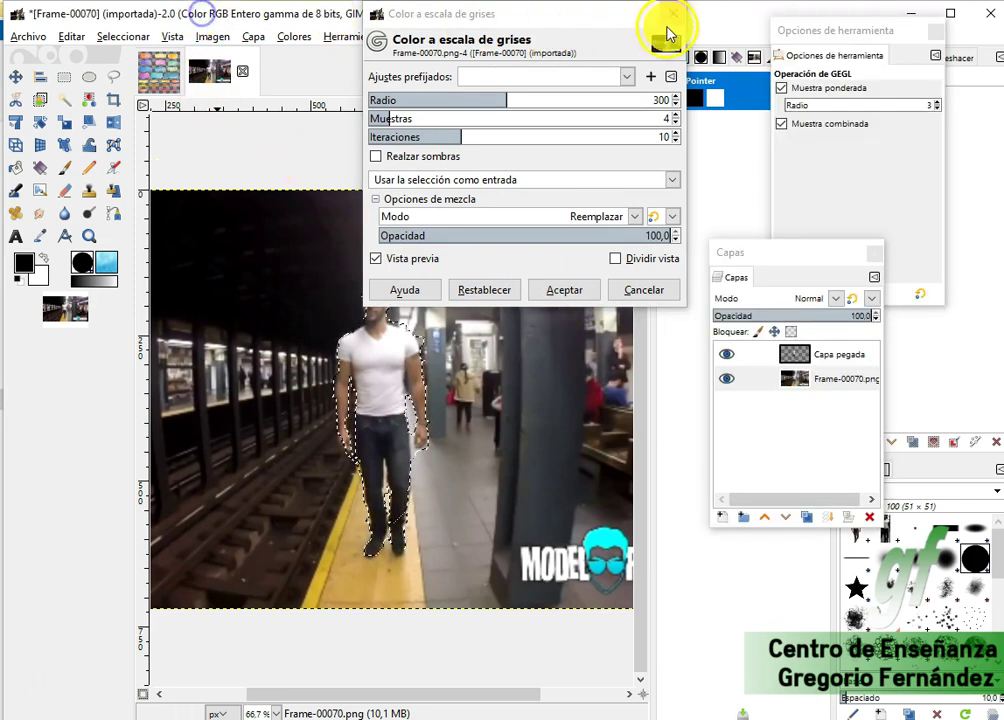
{"action": "left_click", "coordinate": [678, 17]}
Clear the selection and convert the Frame-00070.png layer to black and white with Color a escala de grises, using its default settings.
{"action": "left_click", "coordinate": [123, 36]}
{"action": "left_click", "coordinate": [146, 78]}
{"action": "left_click", "coordinate": [836, 380]}
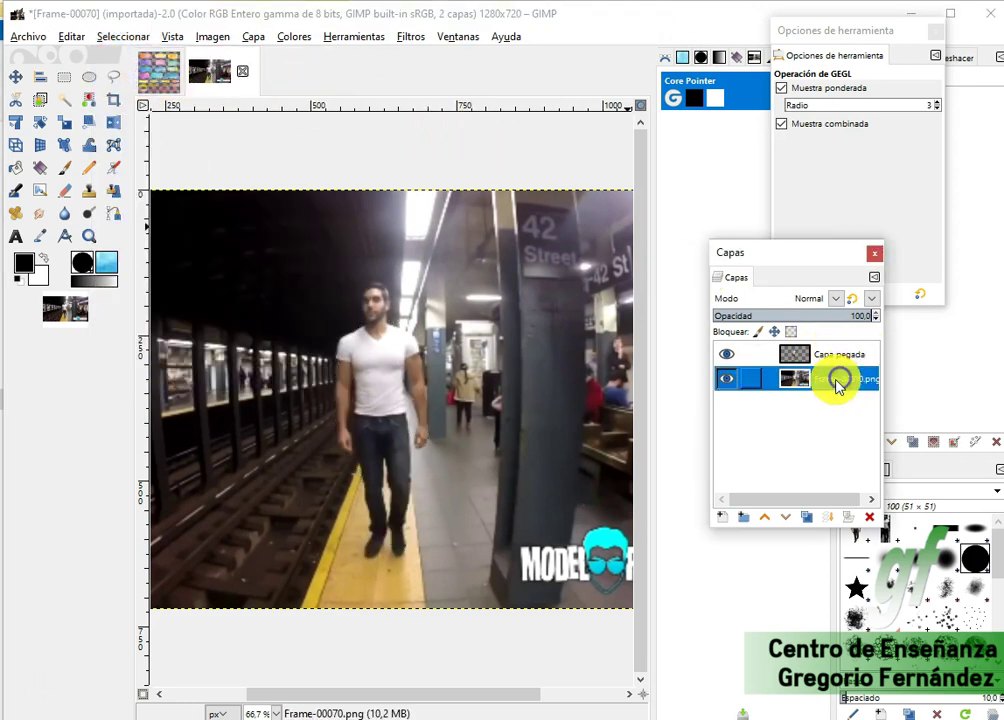
{"action": "left_click", "coordinate": [293, 36]}
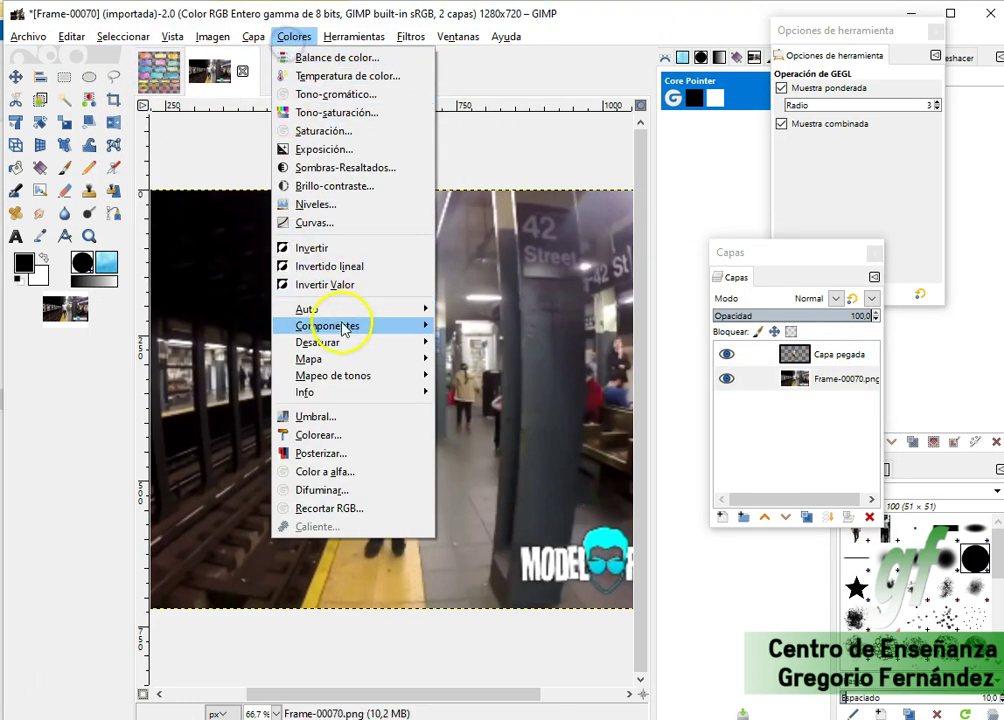
{"action": "mouse_move", "coordinate": [352, 343]}
{"action": "left_click", "coordinate": [511, 345]}
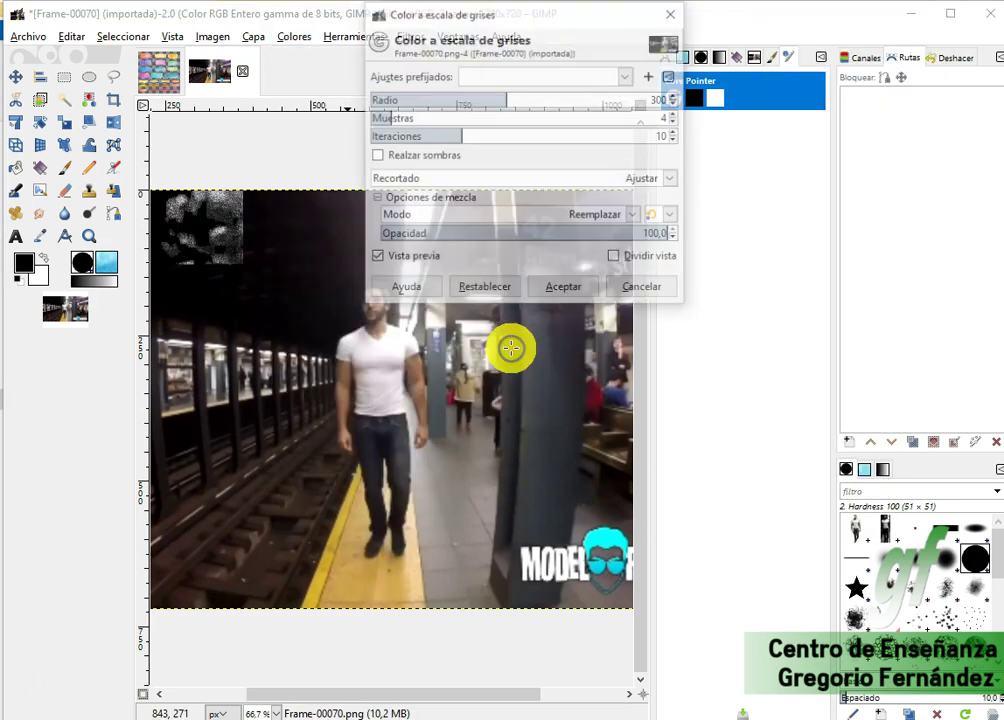
{"action": "left_click", "coordinate": [568, 296]}
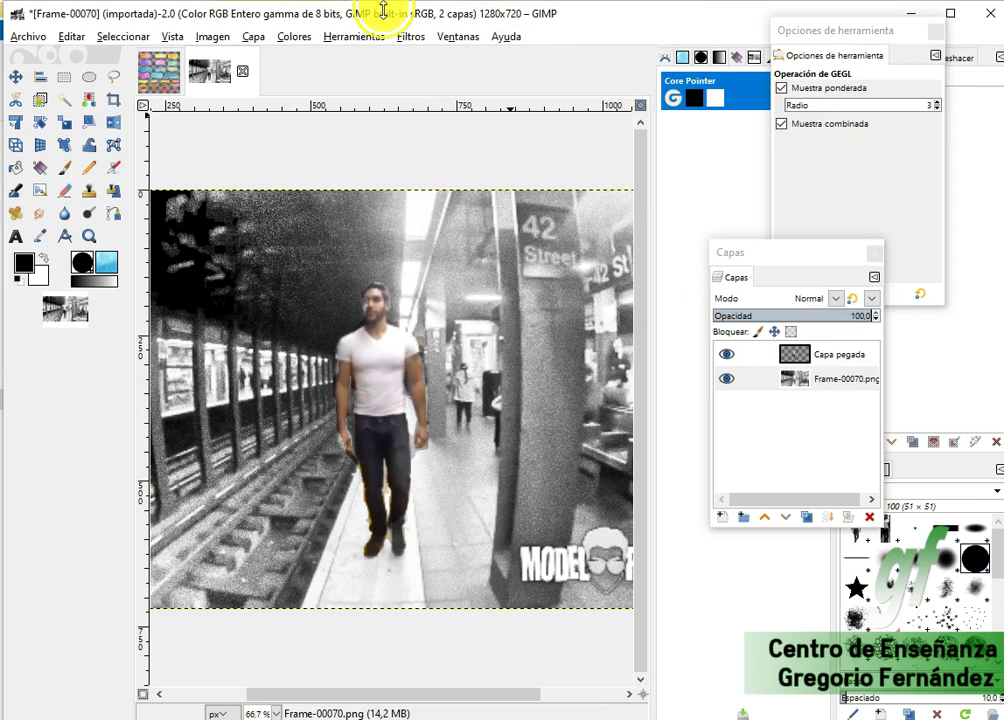
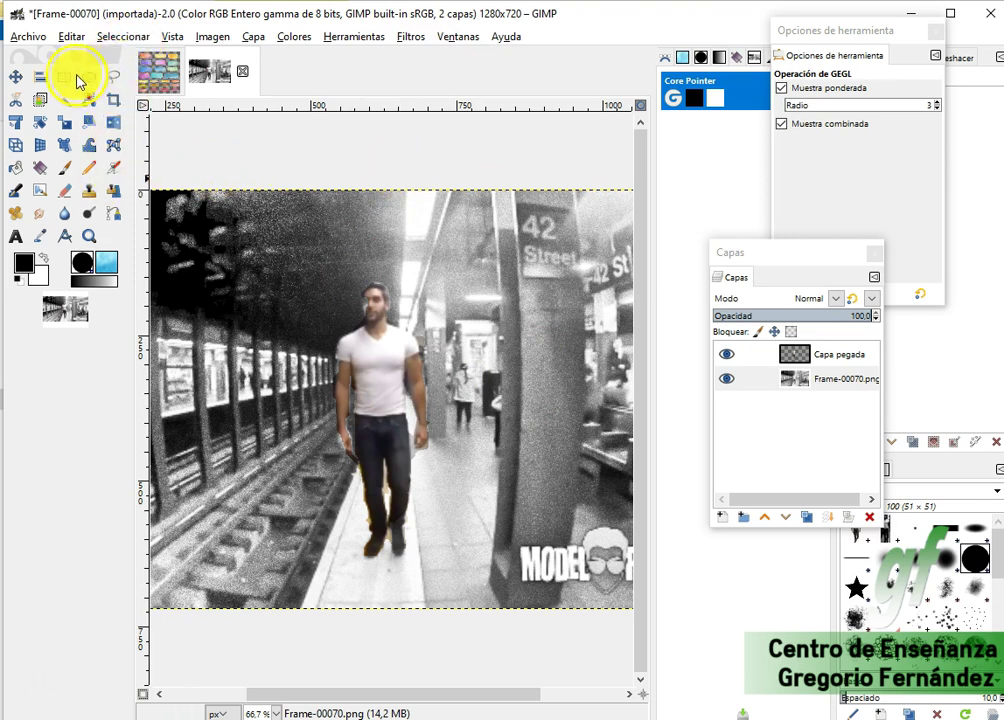
Resize the Capa pegada layer to the full image size.
{"action": "left_click", "coordinate": [65, 101]}
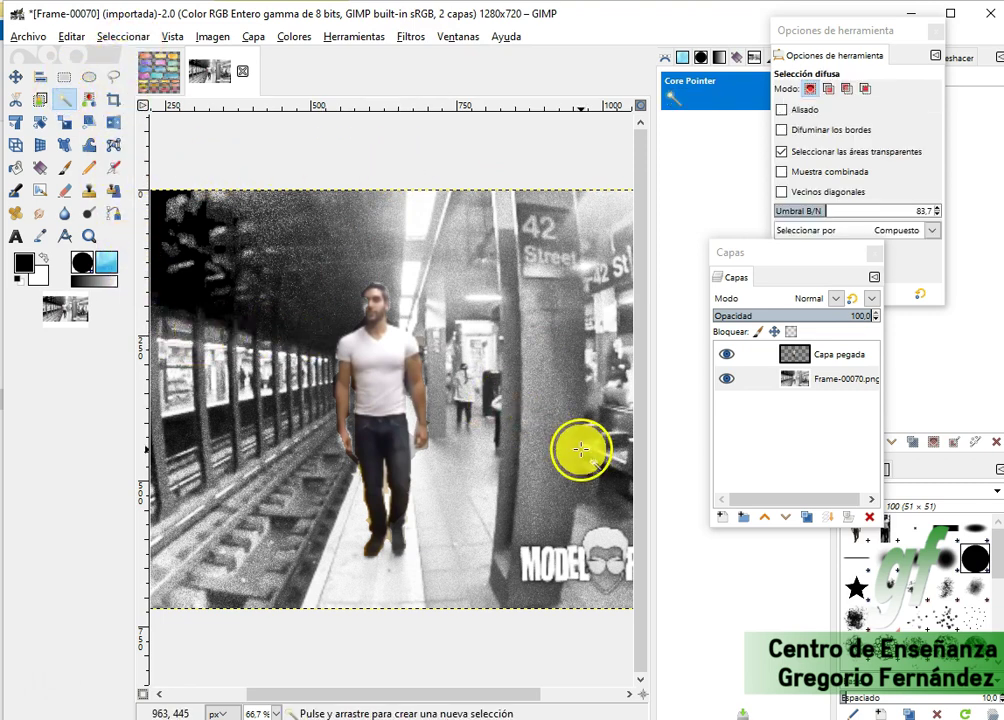
{"action": "left_click", "coordinate": [829, 354]}
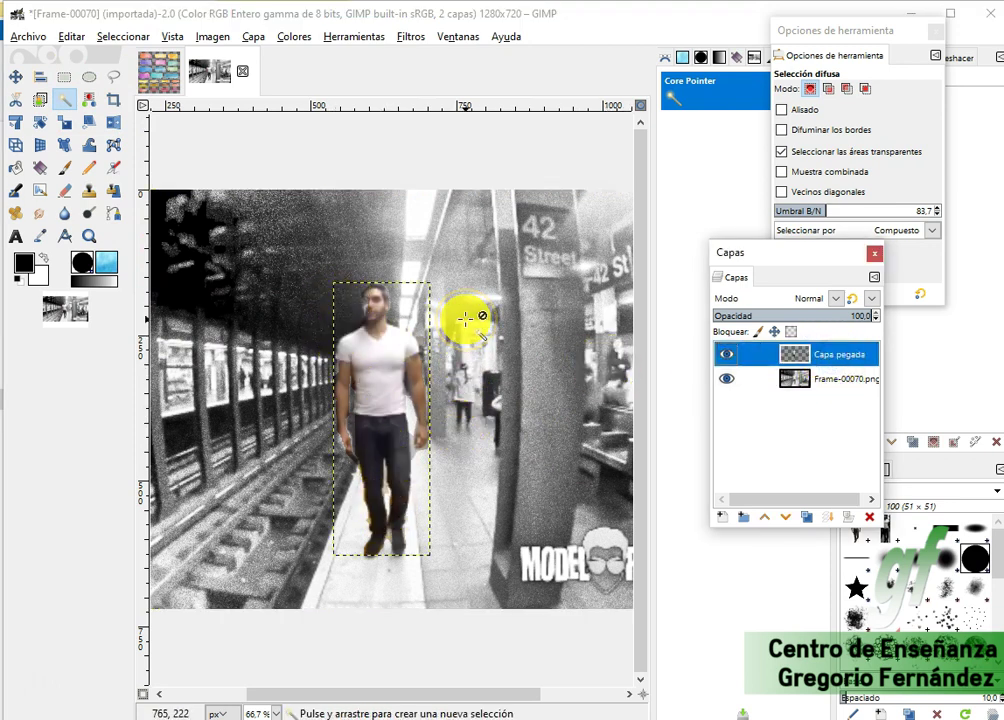
{"action": "right_click", "coordinate": [825, 355]}
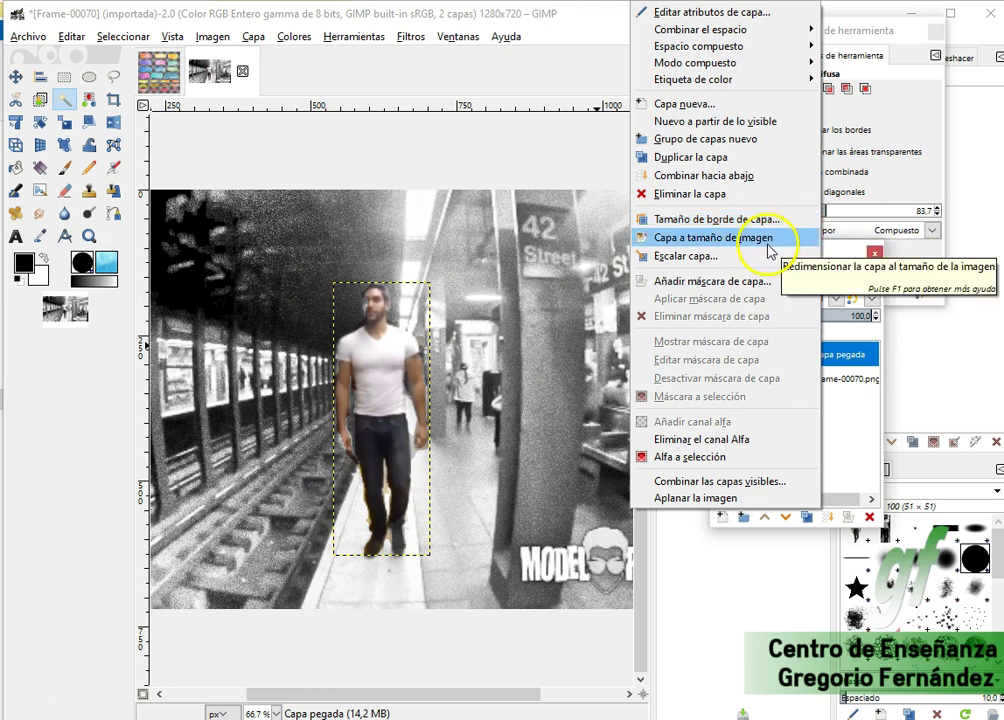
{"action": "left_click", "coordinate": [770, 240]}
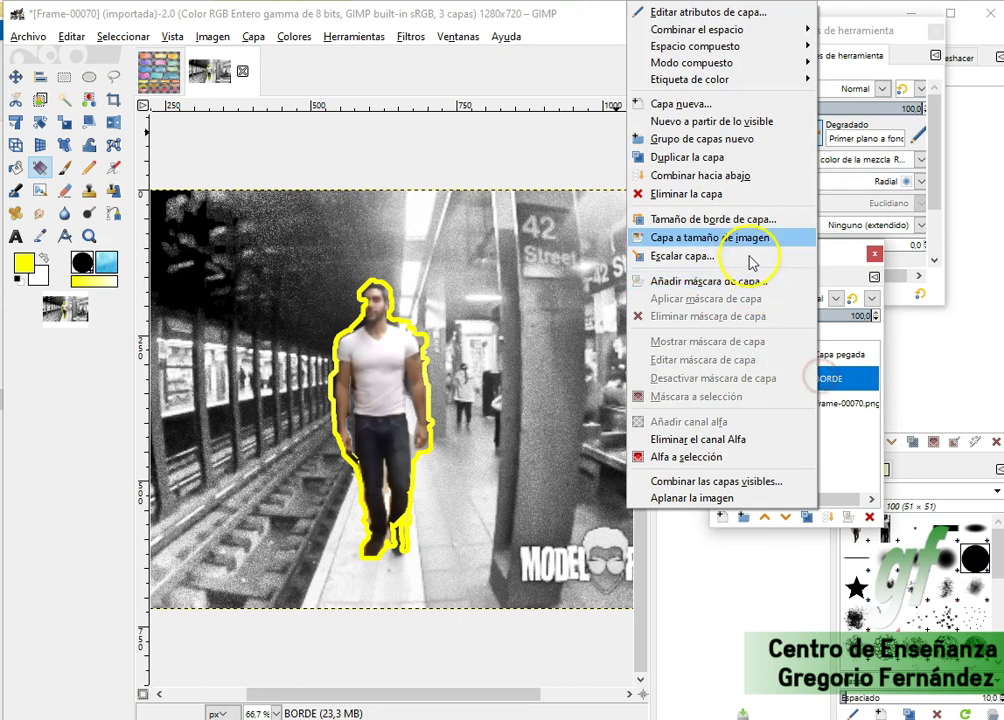
Delete the BORDE layer and select the transparent area around the man on the Capa pegada layer with Fuzzy Select.
{"action": "left_click", "coordinate": [740, 251]}
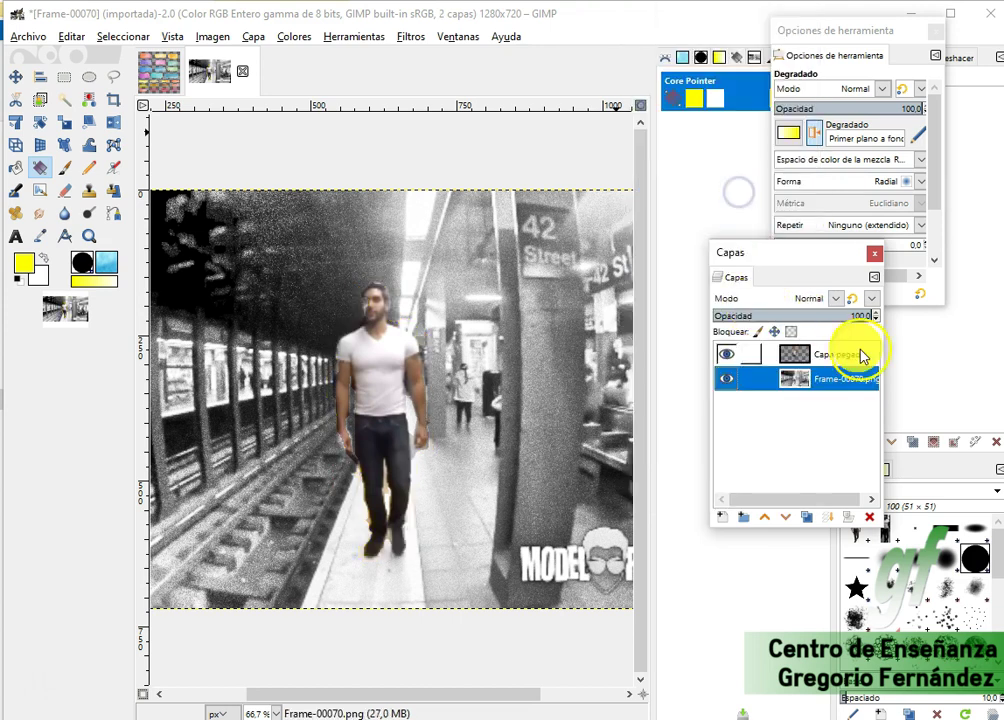
{"action": "left_click", "coordinate": [848, 355]}
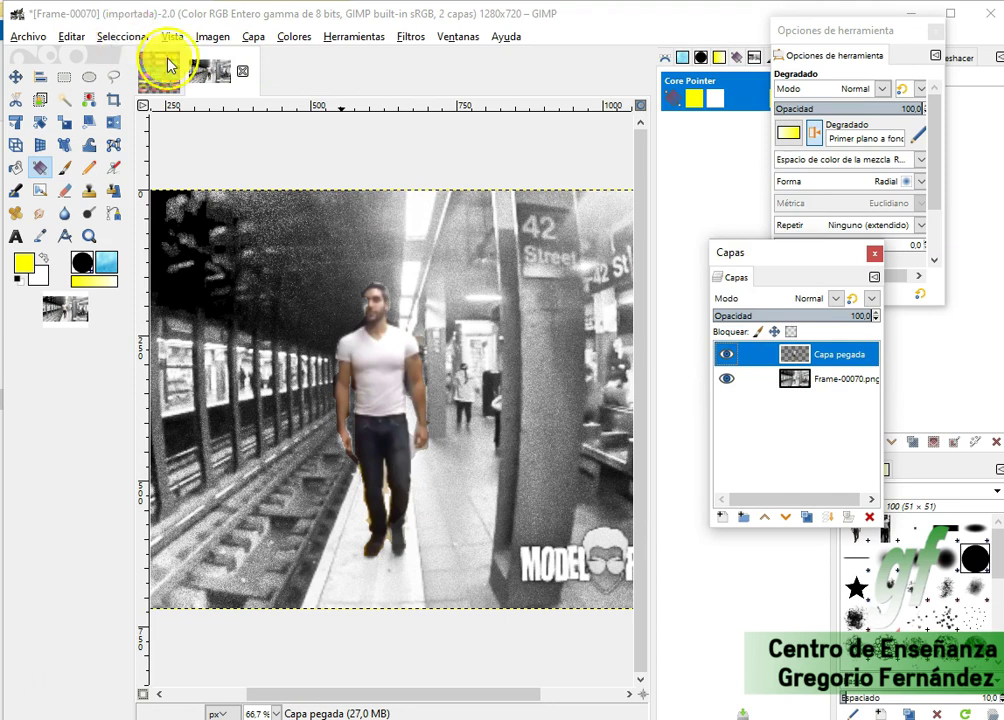
{"action": "left_click", "coordinate": [66, 99]}
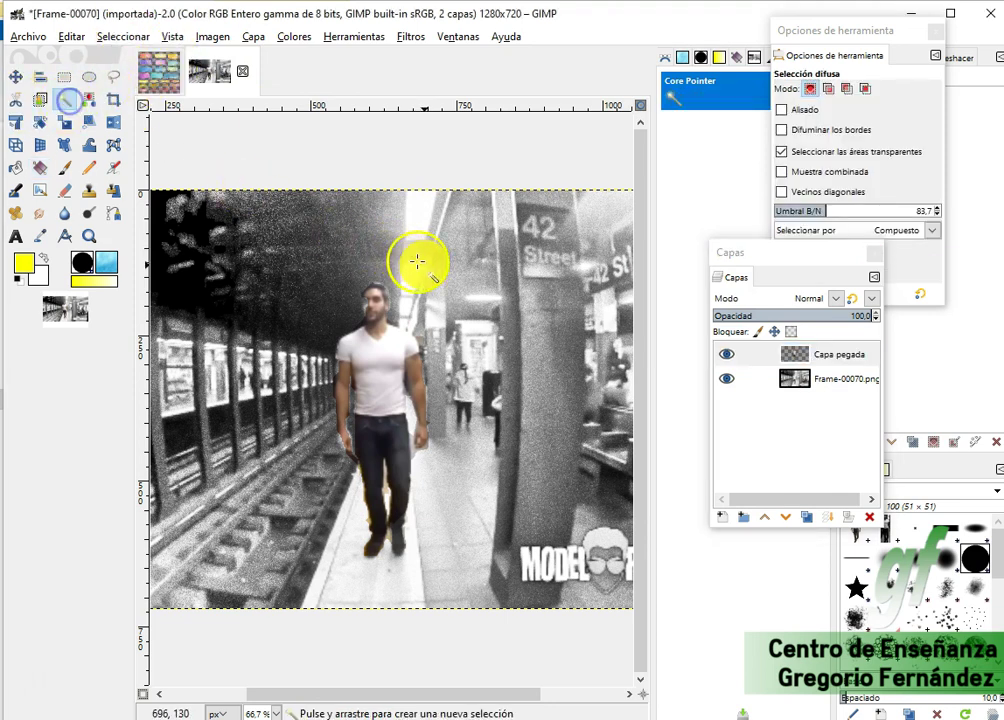
{"action": "left_click", "coordinate": [473, 278]}
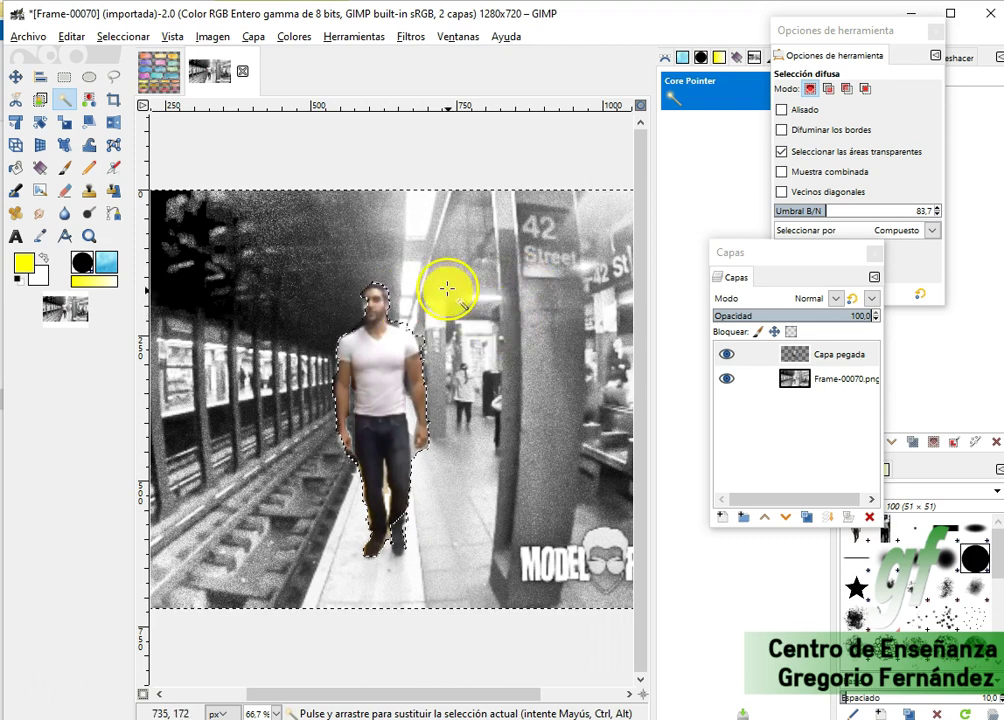
Clean up the selection edge around the man's shoulder, hand and feet with Free Select, adding and subtracting areas.
{"action": "left_click", "coordinate": [114, 77]}
{"action": "left_click", "coordinate": [390, 321], "text": "ctrl"}
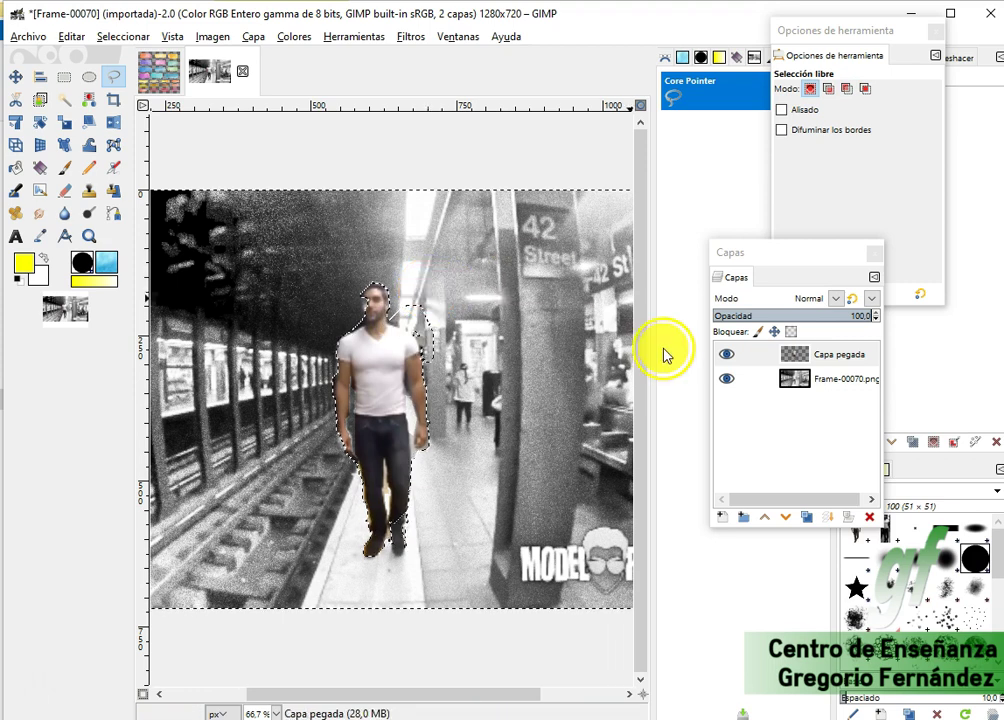
{"action": "key", "text": "shift"}
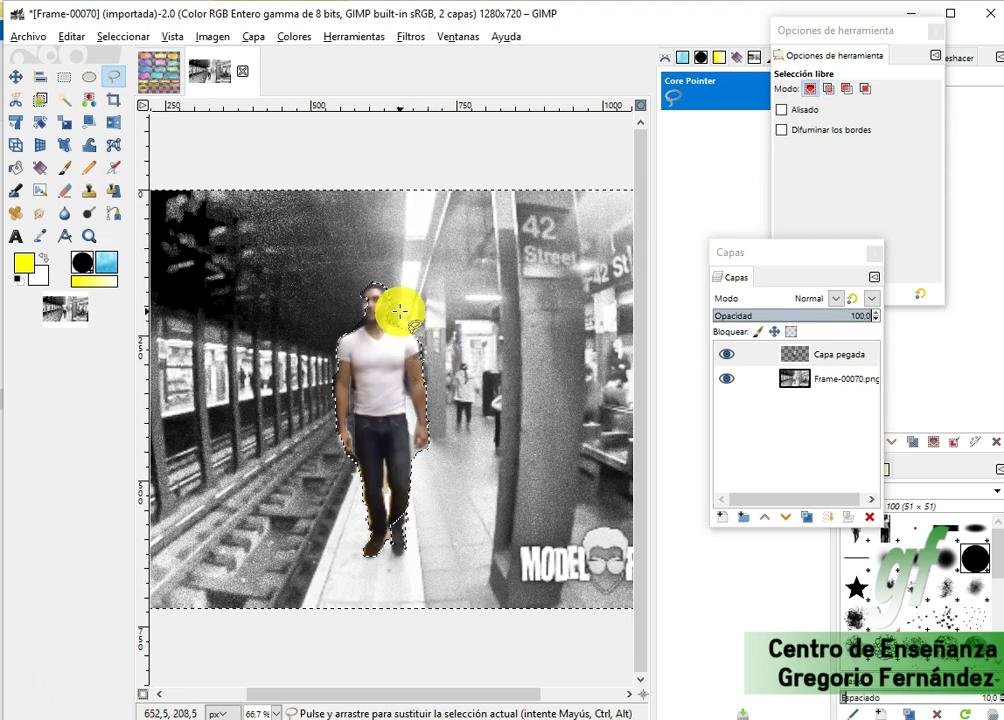
{"action": "left_click", "coordinate": [346, 462], "text": "shift"}
{"action": "left_click_drag", "start_coordinate": [346, 462], "coordinate": [351, 433]}
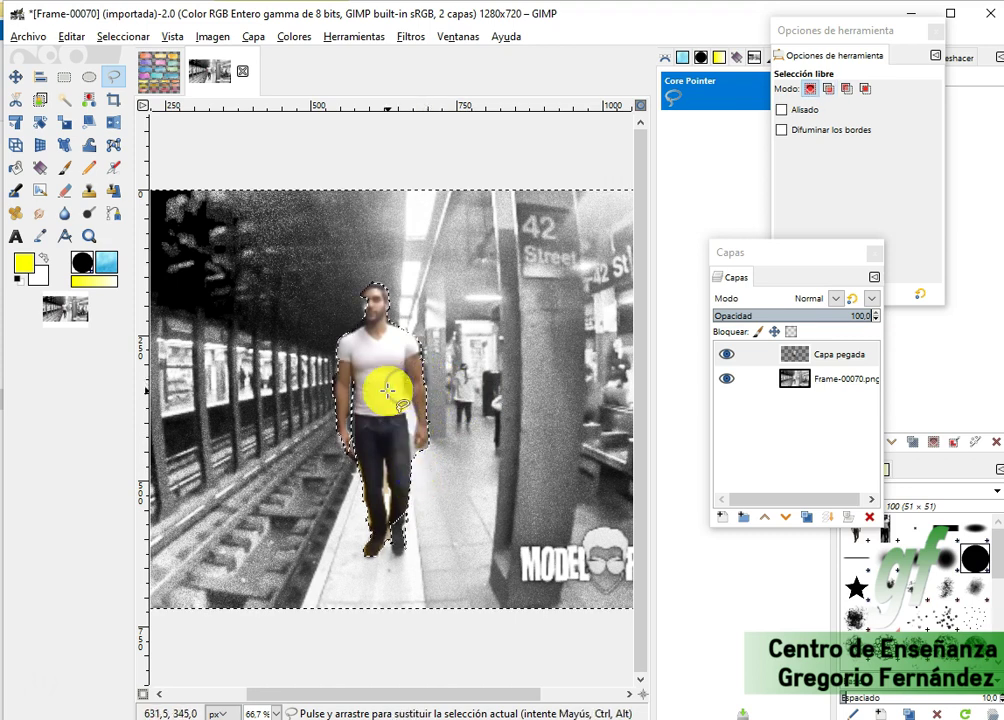
{"action": "key", "text": "shift"}
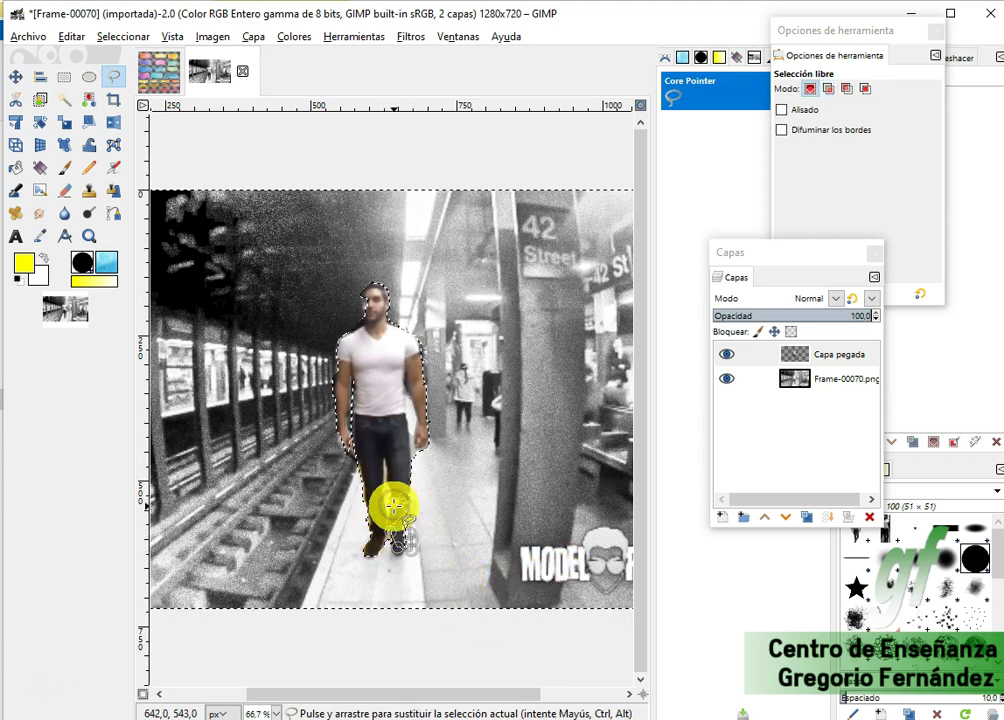
{"action": "key", "text": "shift"}
{"action": "key", "text": "ctrl"}
{"action": "key", "text": "ctrl"}
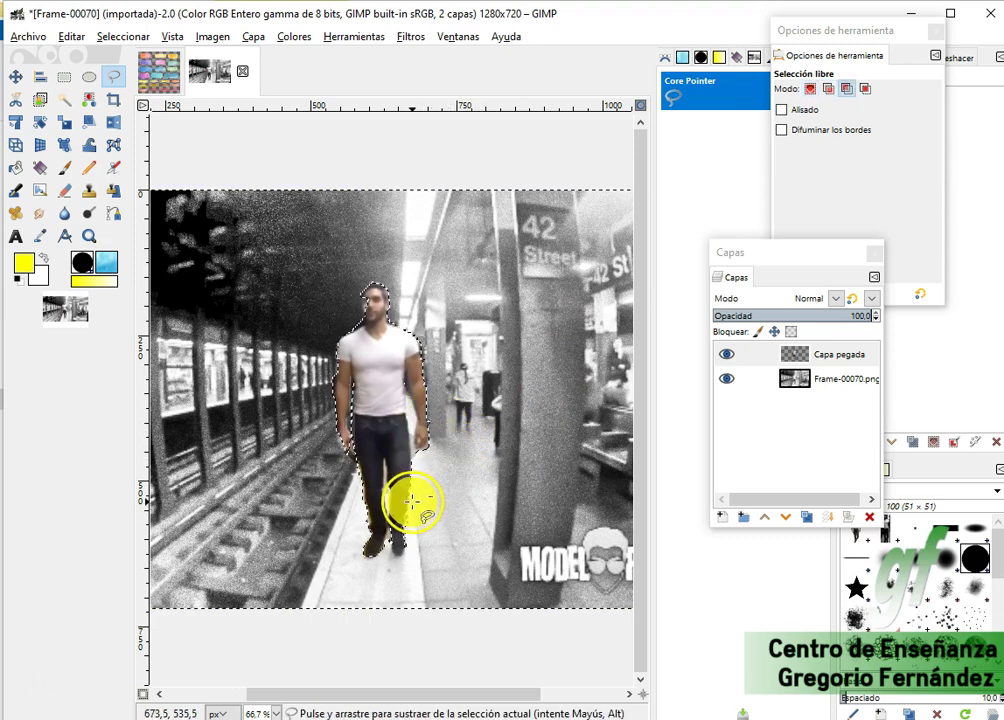
{"action": "key", "text": "Return"}
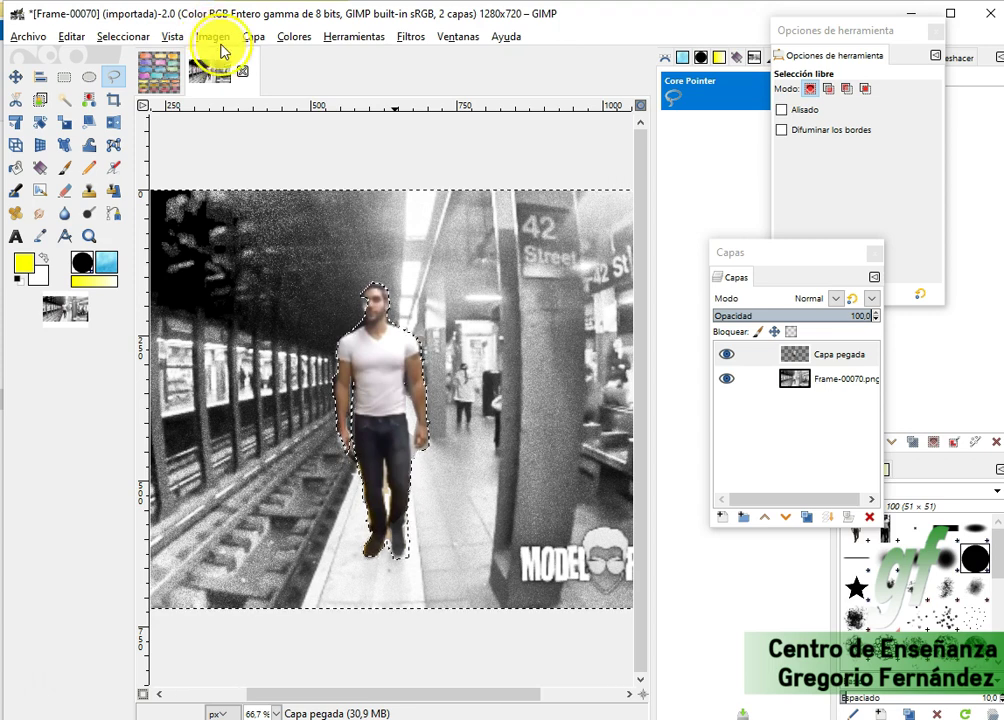
Invert the selection so it covers the man and convert it to an 8 px border with the Suave style.
{"action": "left_click", "coordinate": [126, 38]}
{"action": "left_click", "coordinate": [147, 97]}
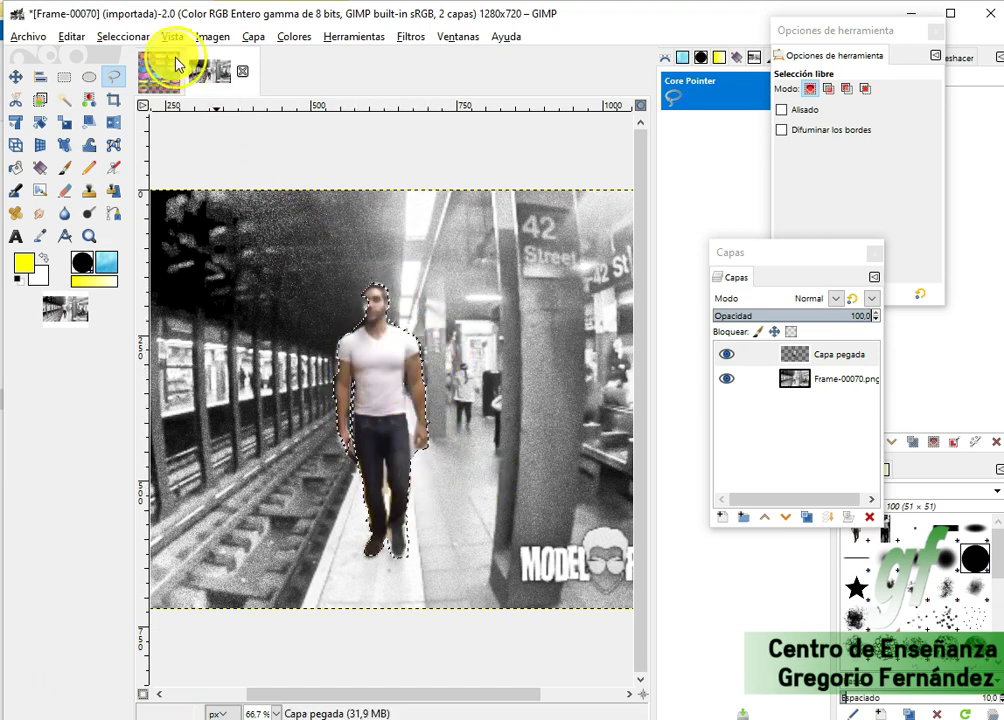
{"action": "left_click", "coordinate": [122, 37]}
{"action": "left_click", "coordinate": [185, 266]}
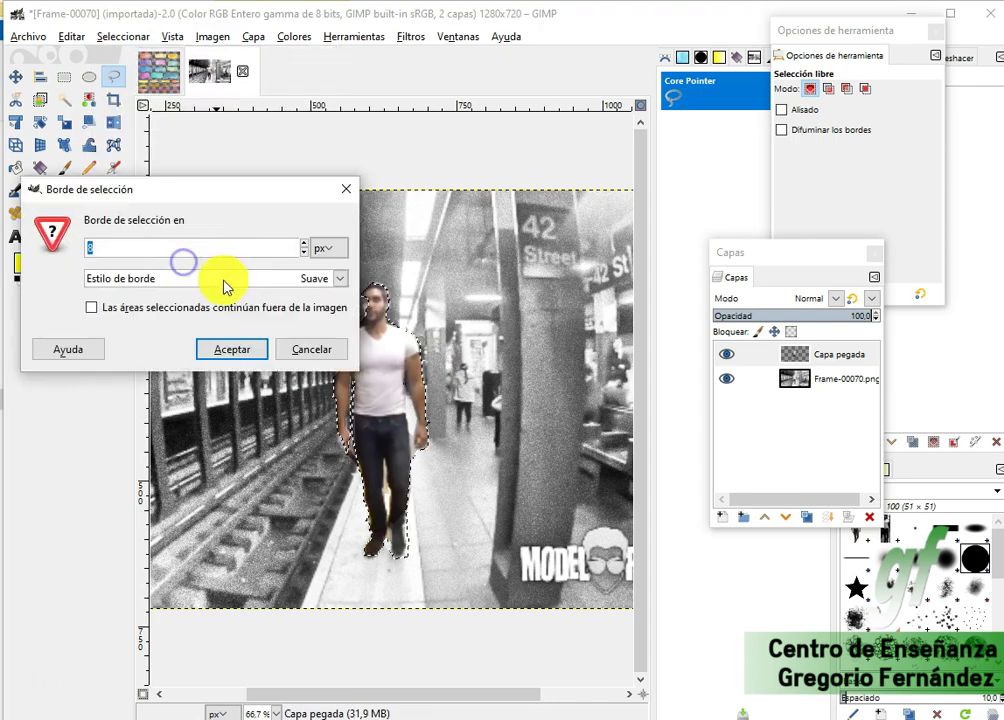
{"action": "left_click", "coordinate": [237, 352]}
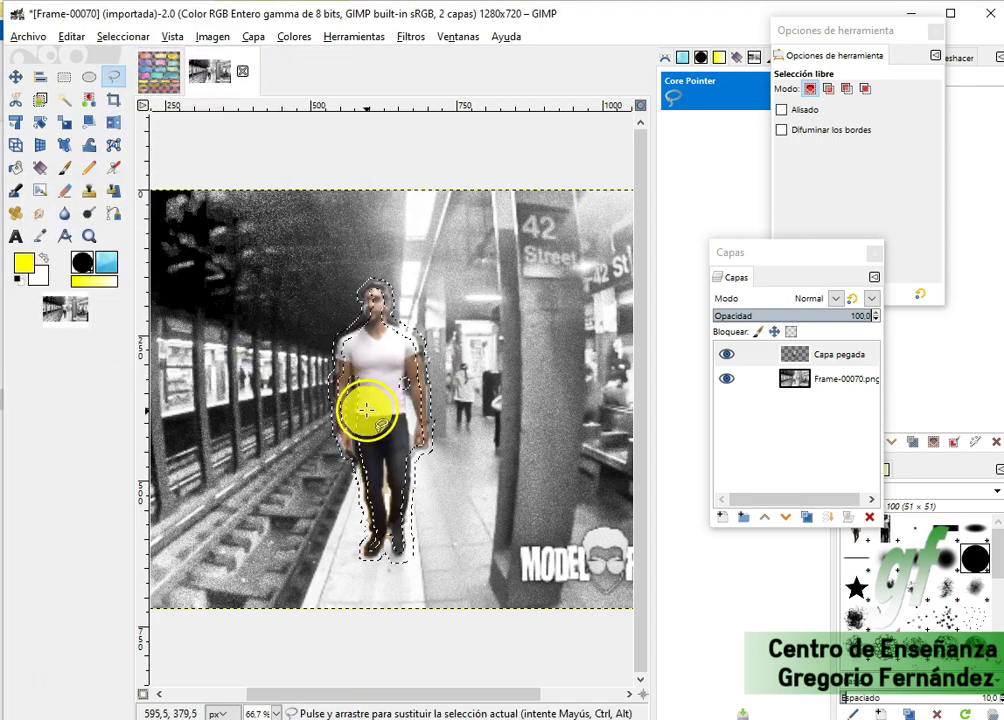
Create a new transparent 1280 x 720 layer named BORDE.
{"action": "right_click", "coordinate": [813, 432]}
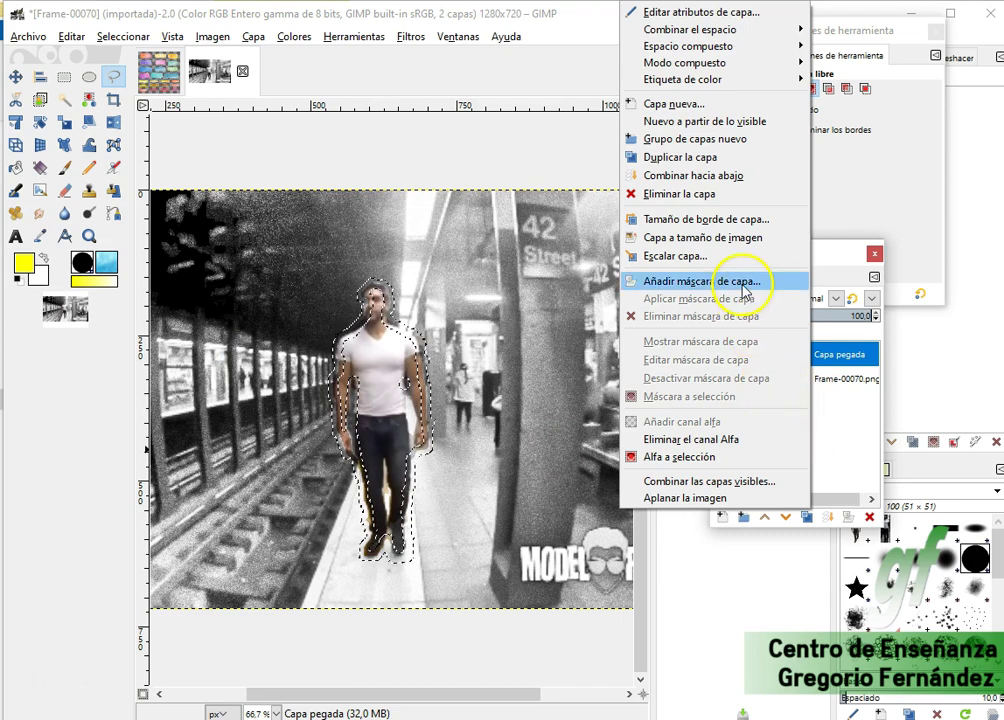
{"action": "left_click", "coordinate": [728, 103]}
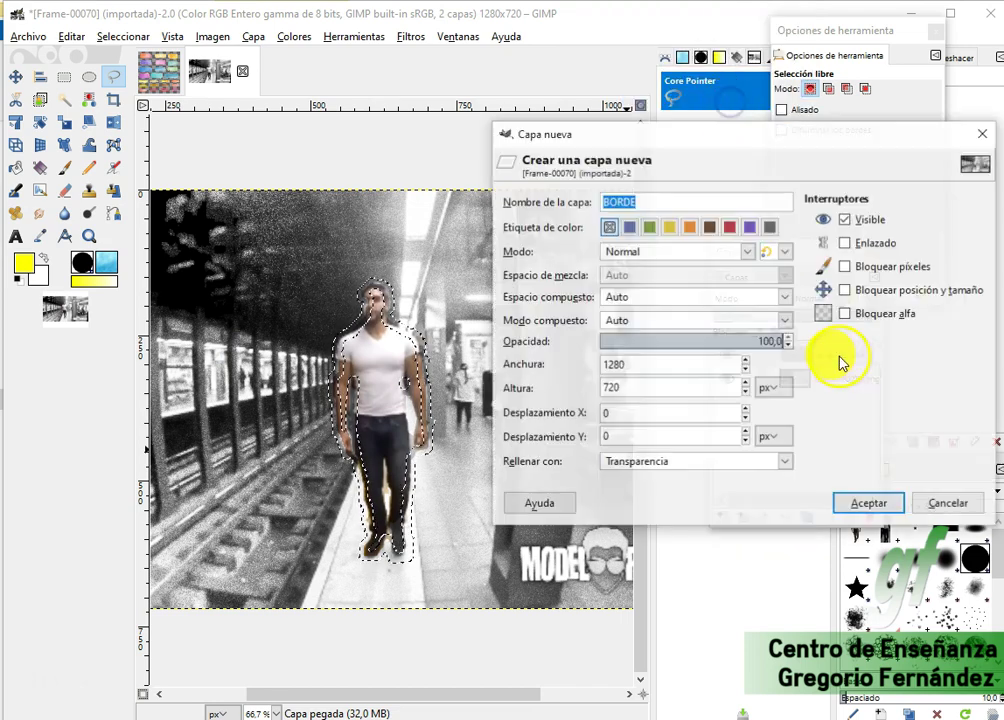
{"action": "left_click", "coordinate": [869, 503]}
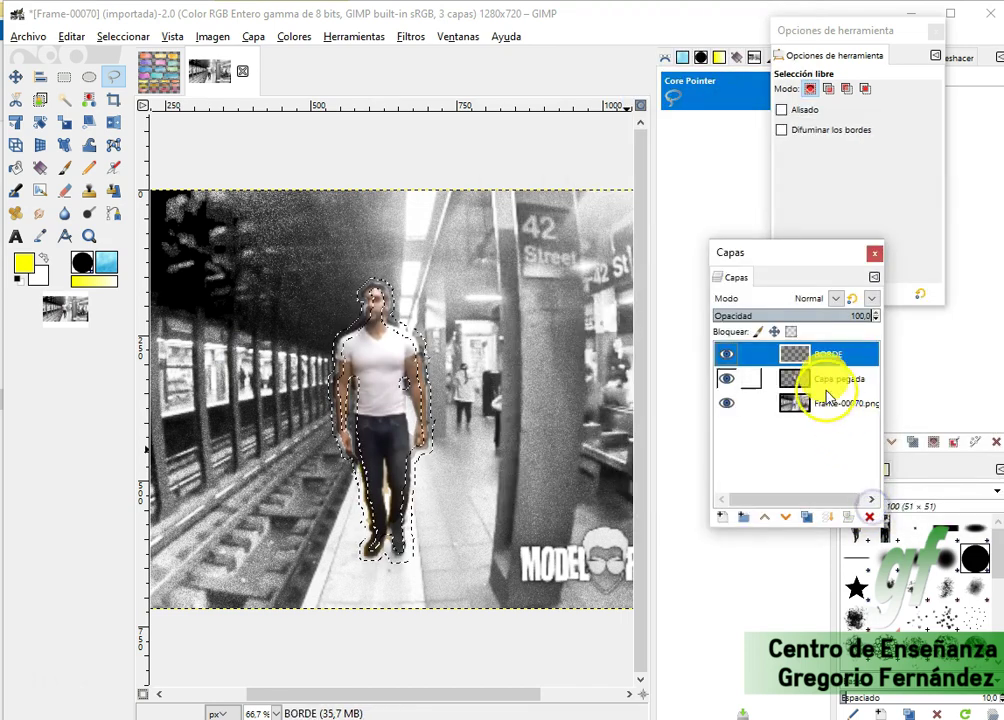
Fill the border selection on the BORDE layer with yellow using the Radial gradient.
{"action": "left_click", "coordinate": [387, 387]}
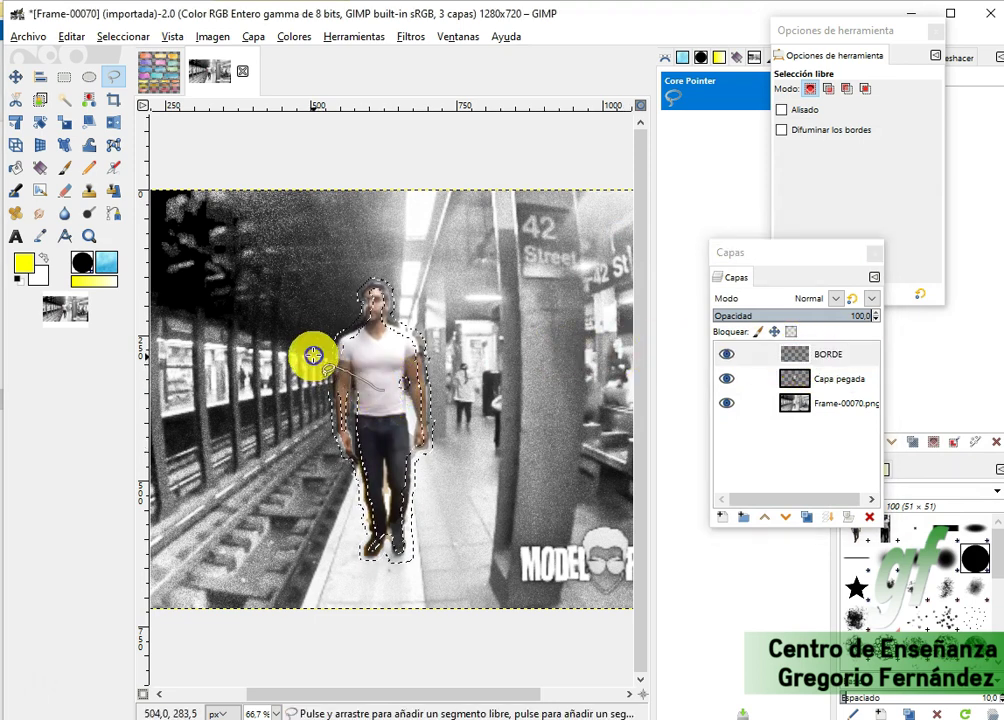
{"action": "key", "text": "Escape"}
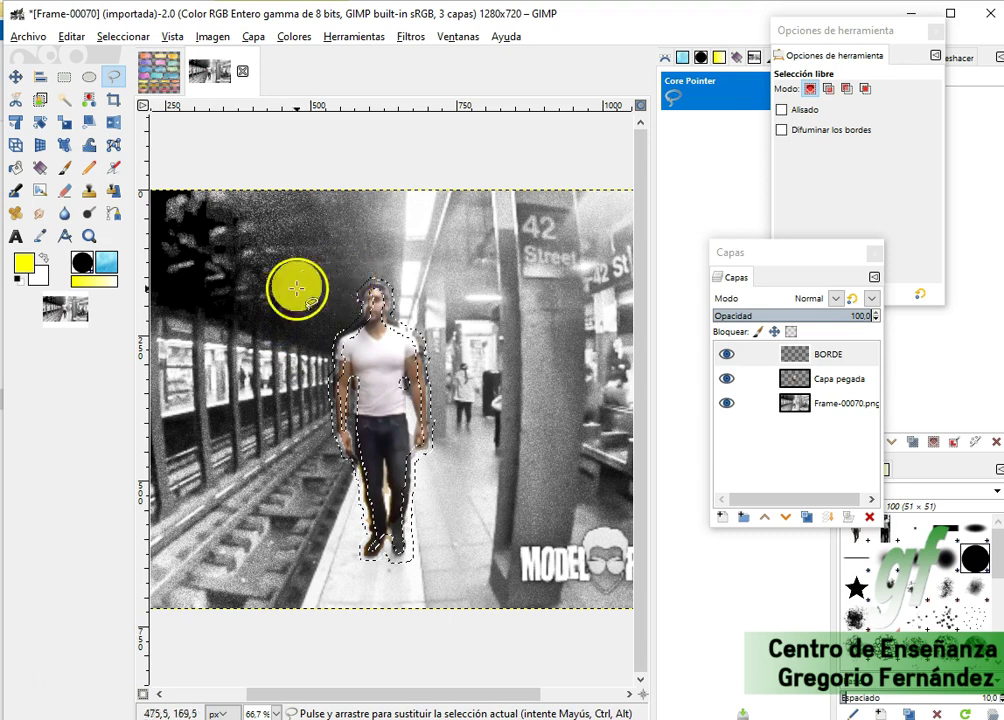
{"action": "left_click", "coordinate": [40, 168]}
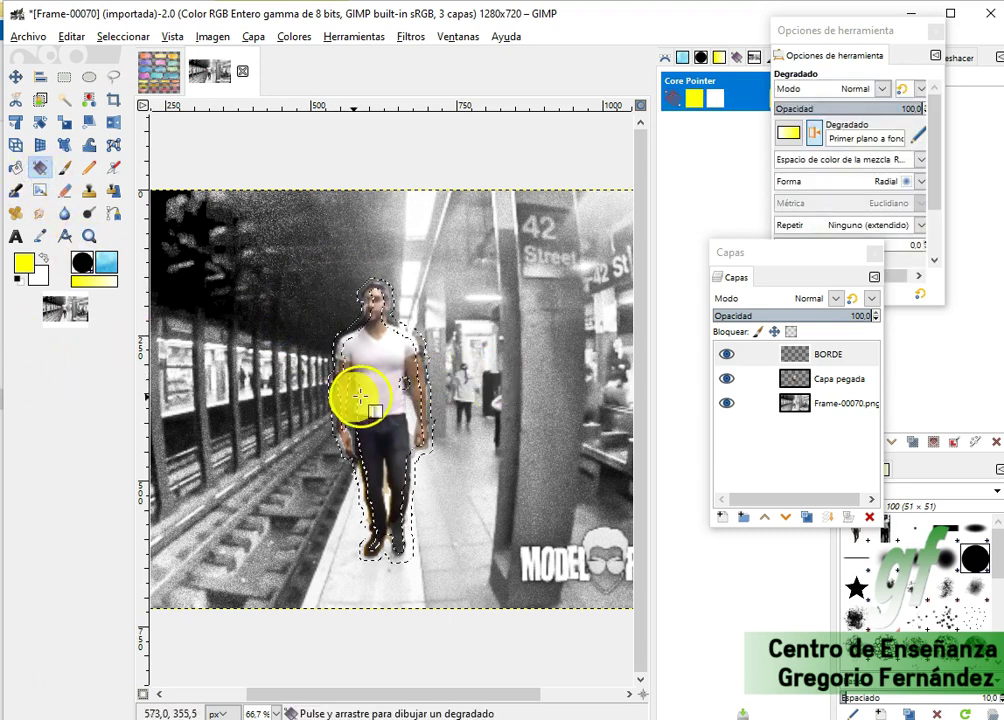
{"action": "left_click_drag", "start_coordinate": [392, 400], "coordinate": [328, 387]}
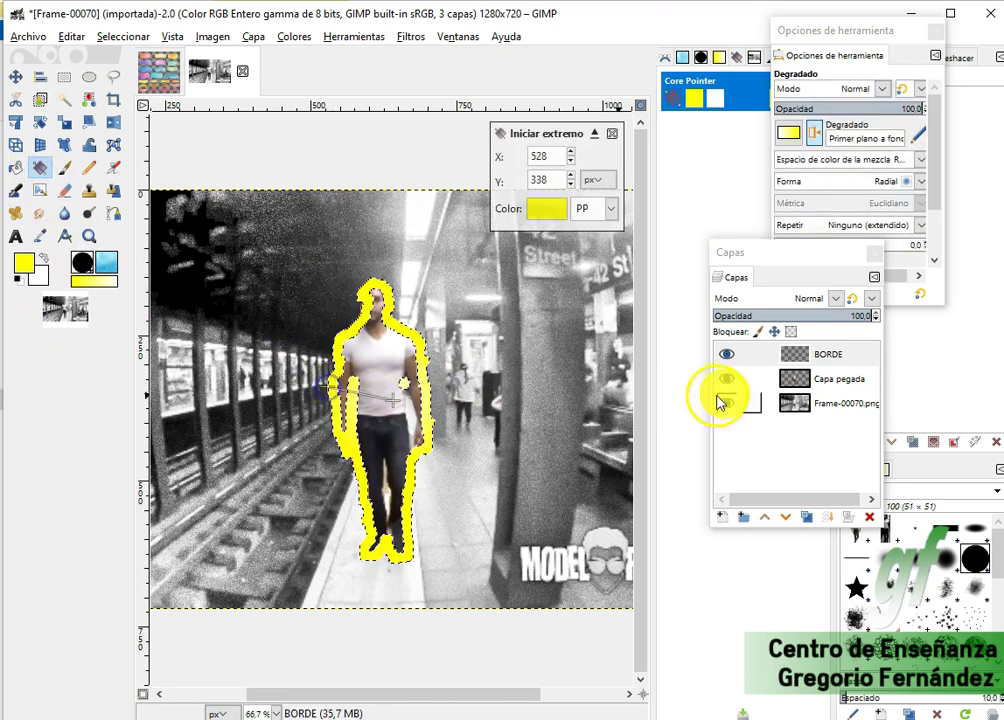
Clear the selection and raise the Capa pegada layer above BORDE so the yellow outline sits behind the man.
{"action": "left_click", "coordinate": [829, 385]}
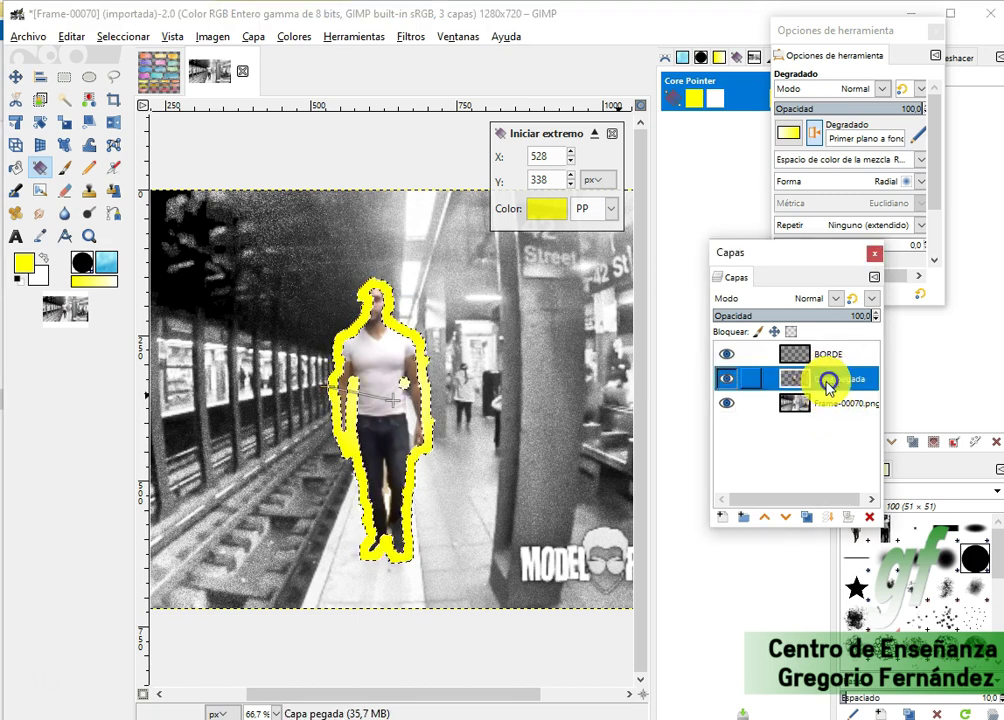
{"action": "left_click", "coordinate": [766, 518]}
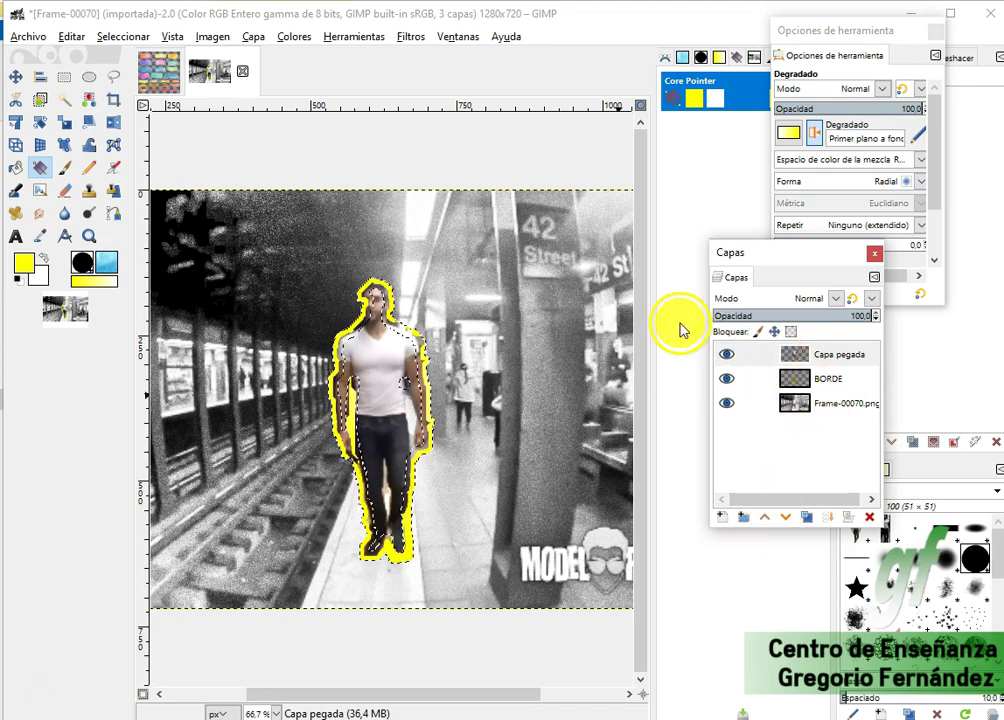
{"action": "left_click", "coordinate": [127, 36]}
{"action": "left_click", "coordinate": [139, 82]}
{"action": "left_click", "coordinate": [800, 379]}
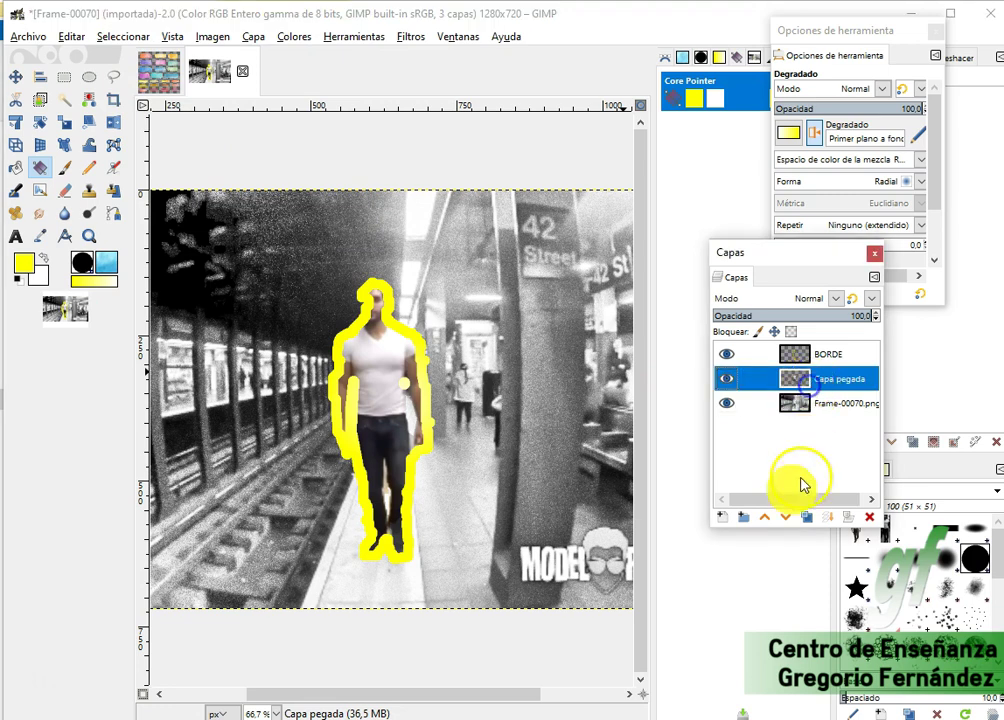
{"action": "left_click", "coordinate": [765, 520]}
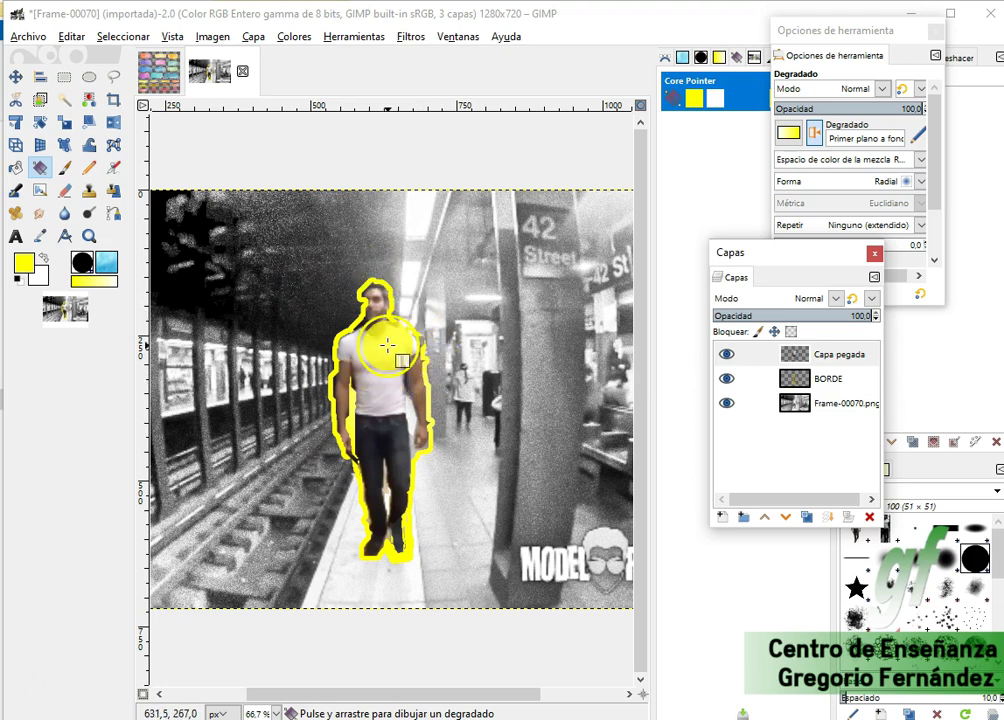
Move the layers dialog aside and overwrite the original Frame-00070.png file with the edited image.
{"action": "left_click_drag", "start_coordinate": [831, 248], "coordinate": [782, 305]}
{"action": "left_click", "coordinate": [28, 36]}
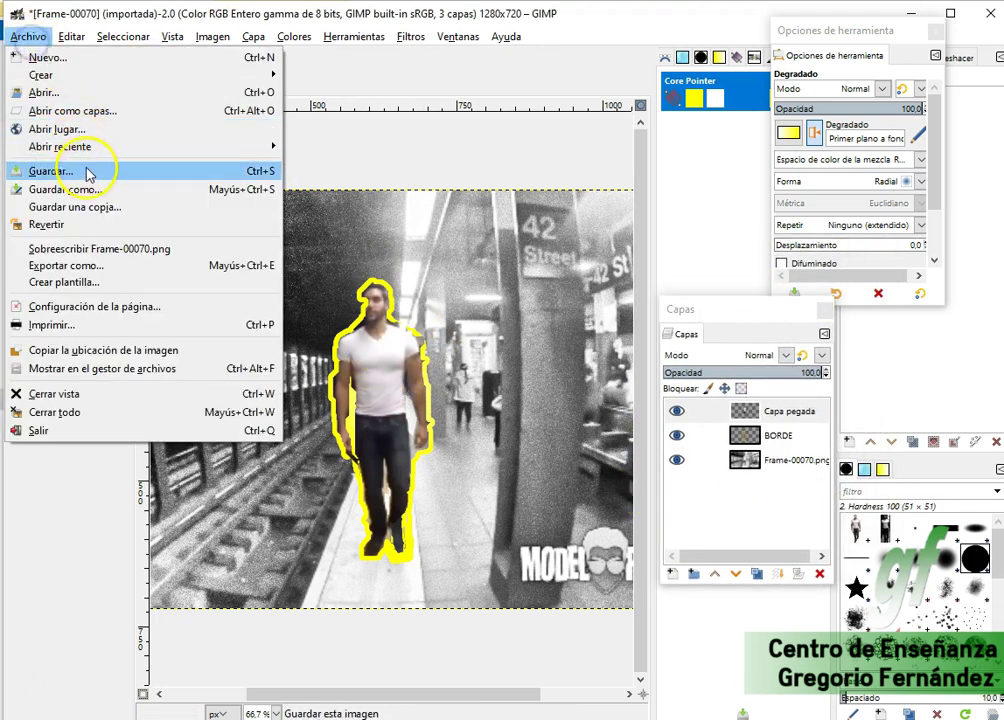
{"action": "left_click", "coordinate": [116, 258]}
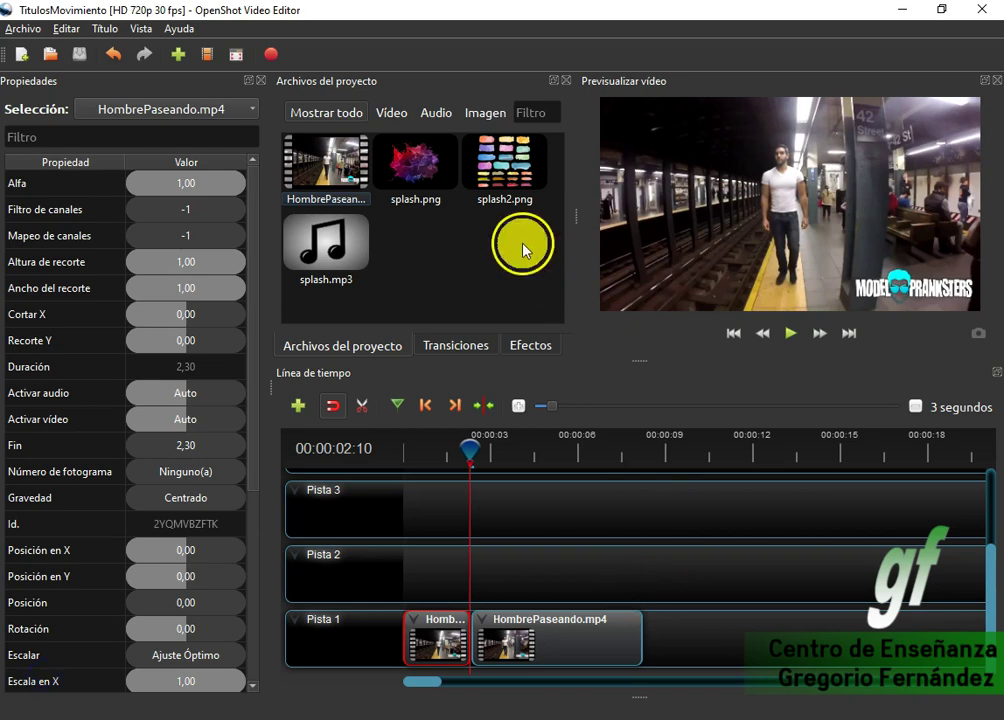
Switch to the file explorer and import Frame-00070.png from the project folder into the OpenShot project files.
{"action": "key", "text": "alt+Tab"}
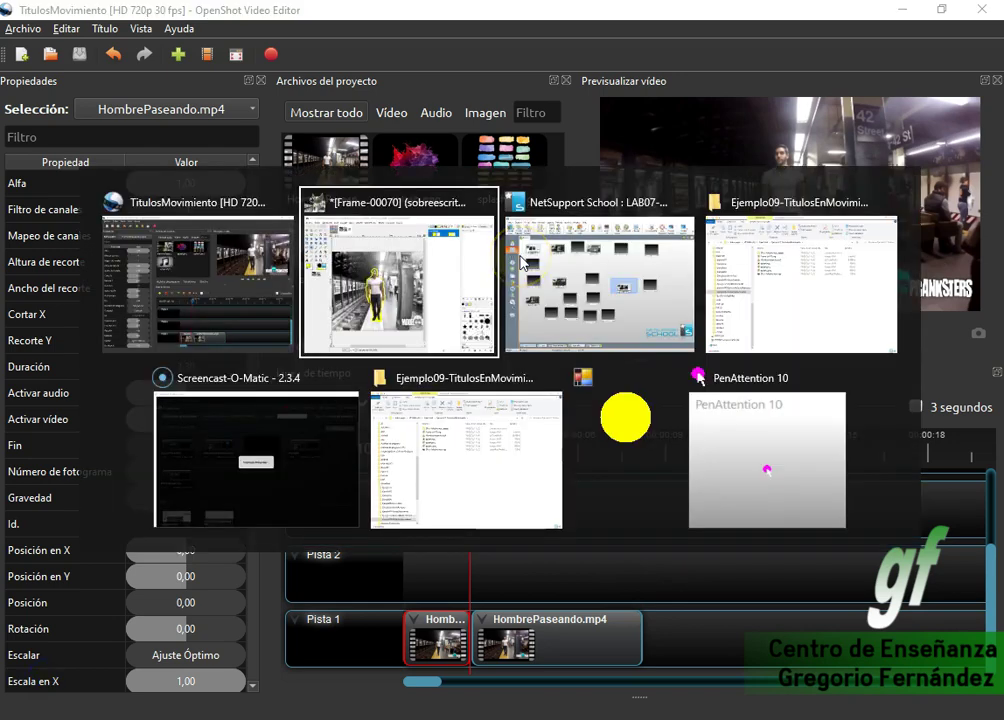
{"action": "key", "text": "Tab"}
{"action": "key", "text": "Tab"}
{"action": "left_click_drag", "start_coordinate": [337, 222], "coordinate": [470, 247]}
{"action": "key", "text": "alt+Tab"}
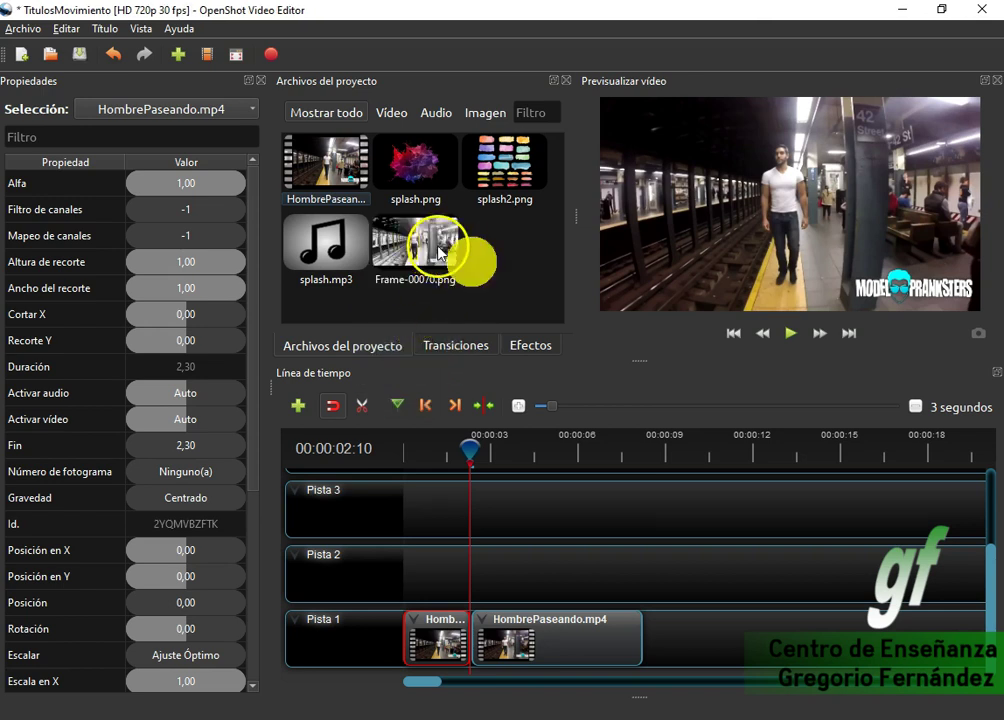
Place Frame-00070.png on Pista 2 at 00:00:02:10 and move the second HombrePaseando.mp4 clip to position 12,30, where the image ends.
{"action": "left_click_drag", "start_coordinate": [563, 607], "coordinate": [679, 634]}
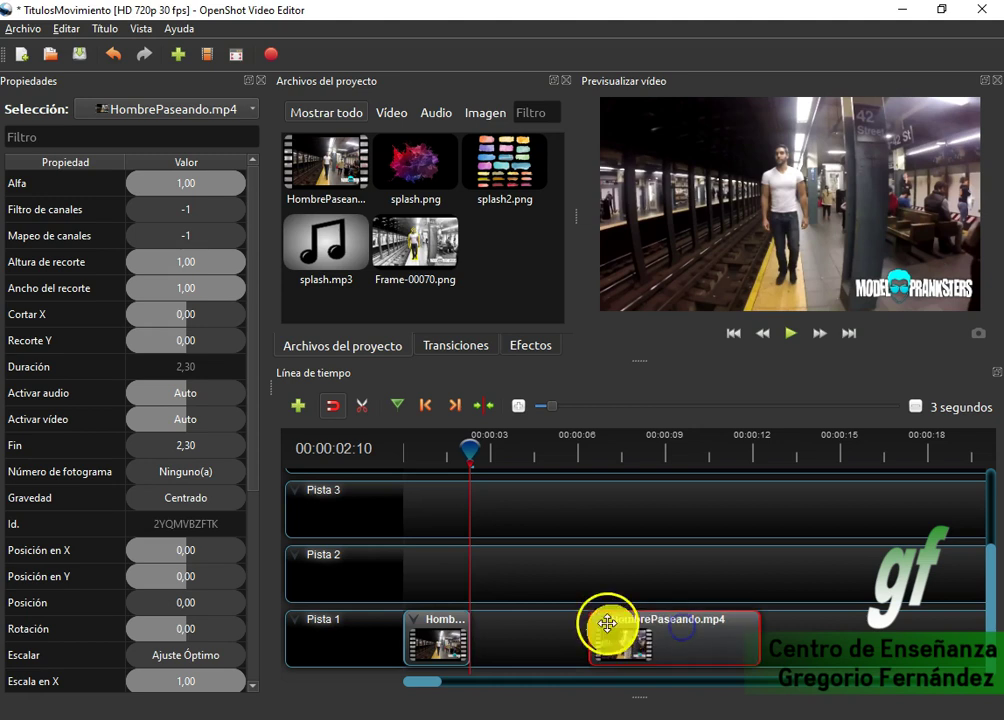
{"action": "left_click_drag", "start_coordinate": [422, 240], "coordinate": [471, 567]}
{"action": "left_click_drag", "start_coordinate": [707, 636], "coordinate": [880, 638]}
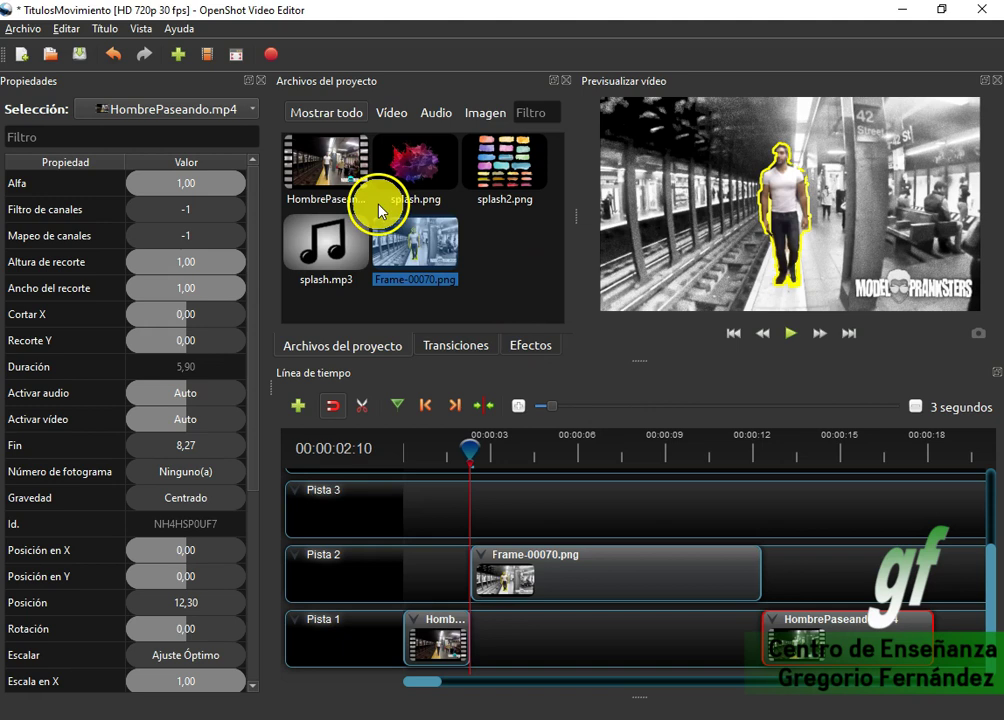
Place splash.mp3 on Pista 3 at the start of Frame-00070.png and shorten the image clip to roughly the audio's end.
{"action": "left_click_drag", "start_coordinate": [345, 248], "coordinate": [468, 503]}
{"action": "left_click", "coordinate": [728, 571]}
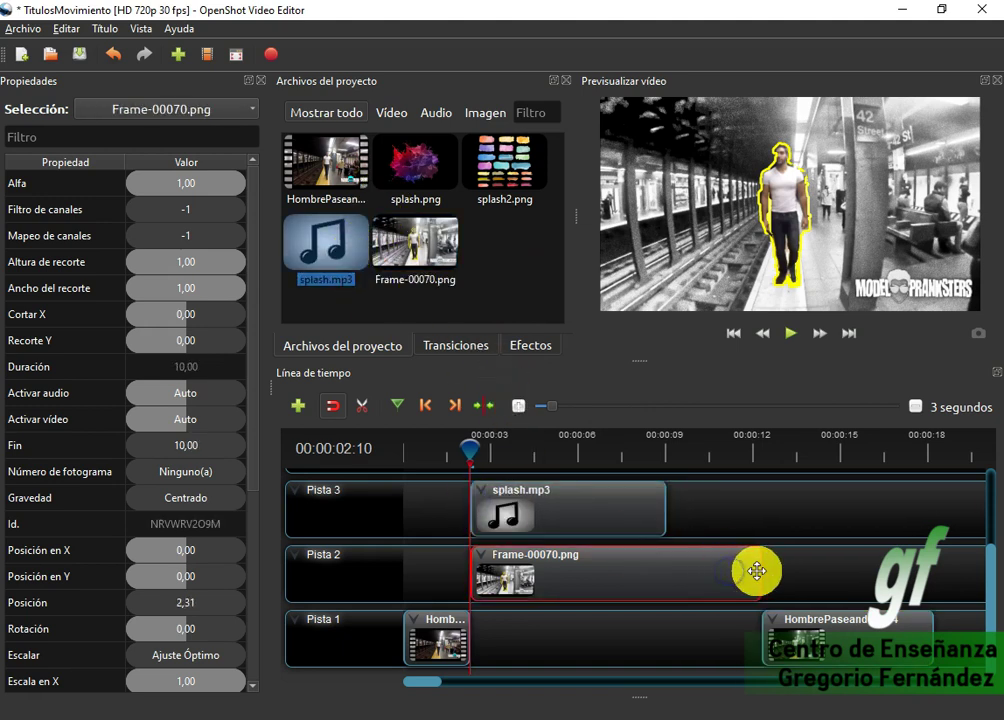
{"action": "left_click_drag", "start_coordinate": [757, 570], "coordinate": [669, 569]}
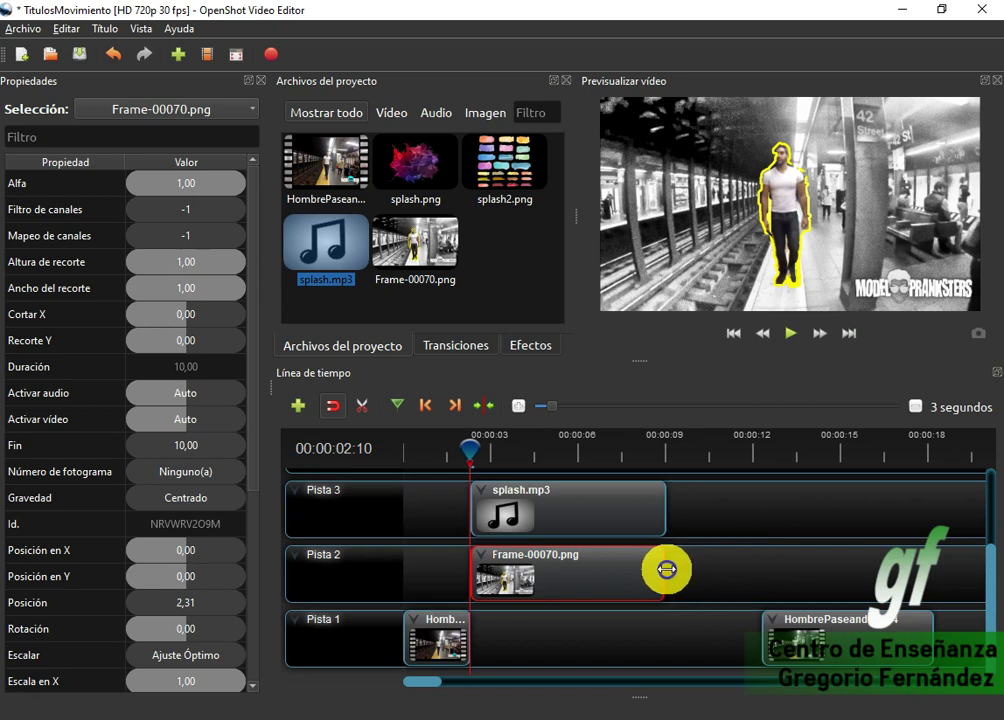
Align Frame-00070.png at position 2,30 with its end matching splash.mp3, and move the second HombrePaseando.mp4 clip to position 9,07.
{"action": "left_click", "coordinate": [596, 492]}
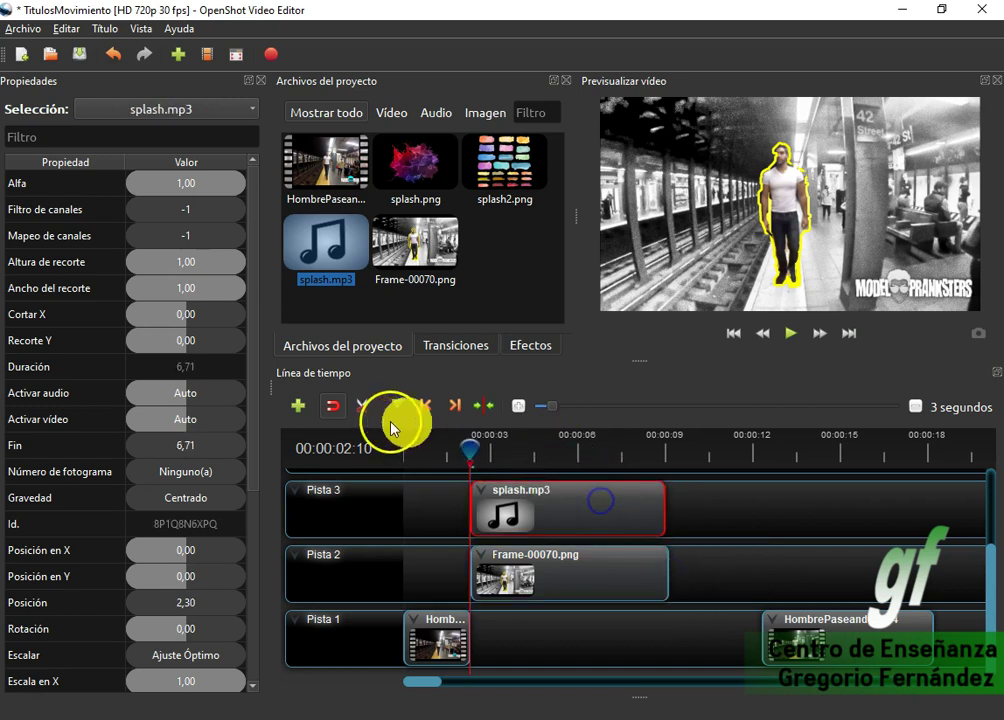
{"action": "left_click", "coordinate": [457, 407]}
{"action": "left_click_drag", "start_coordinate": [634, 561], "coordinate": [655, 569]}
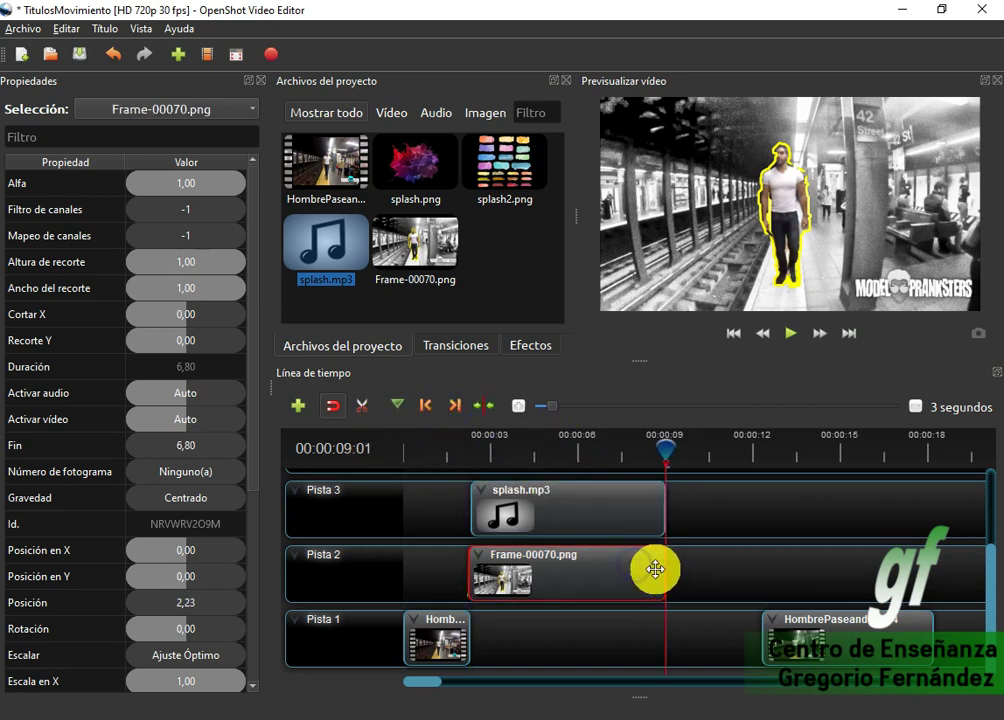
{"action": "left_click_drag", "start_coordinate": [527, 567], "coordinate": [535, 565]}
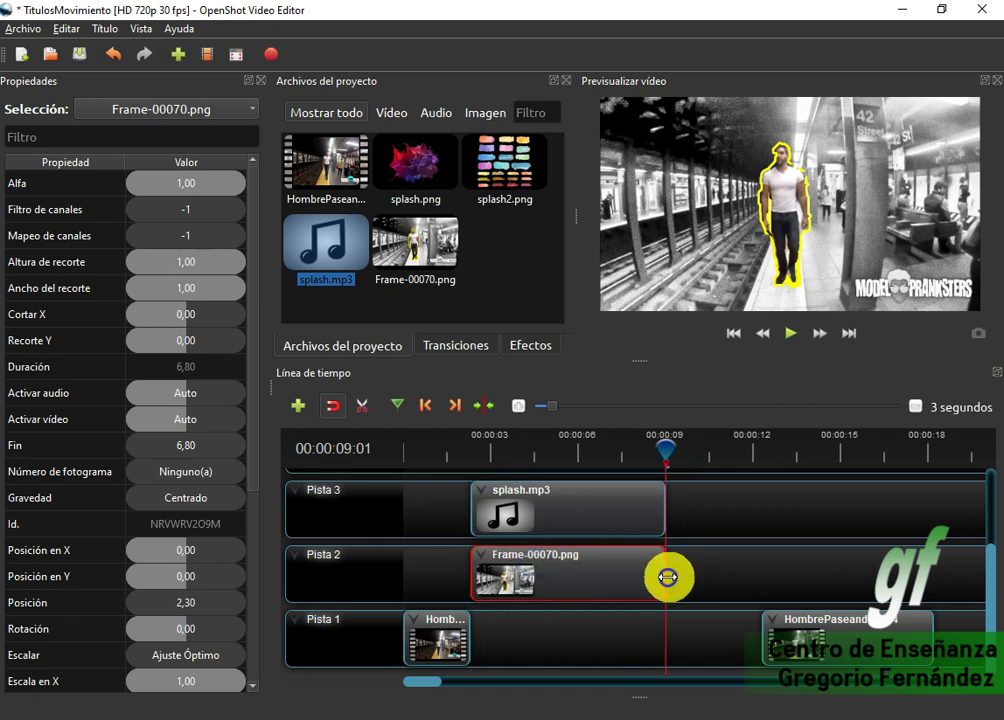
{"action": "left_click_drag", "start_coordinate": [669, 578], "coordinate": [672, 578]}
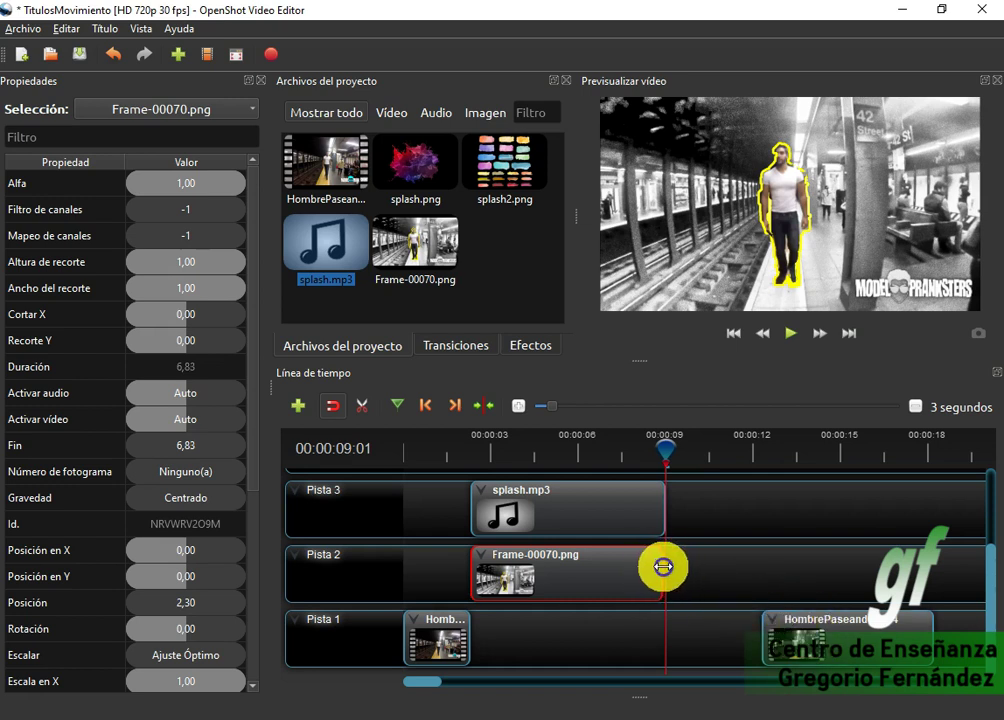
{"action": "left_click_drag", "start_coordinate": [836, 625], "coordinate": [736, 628]}
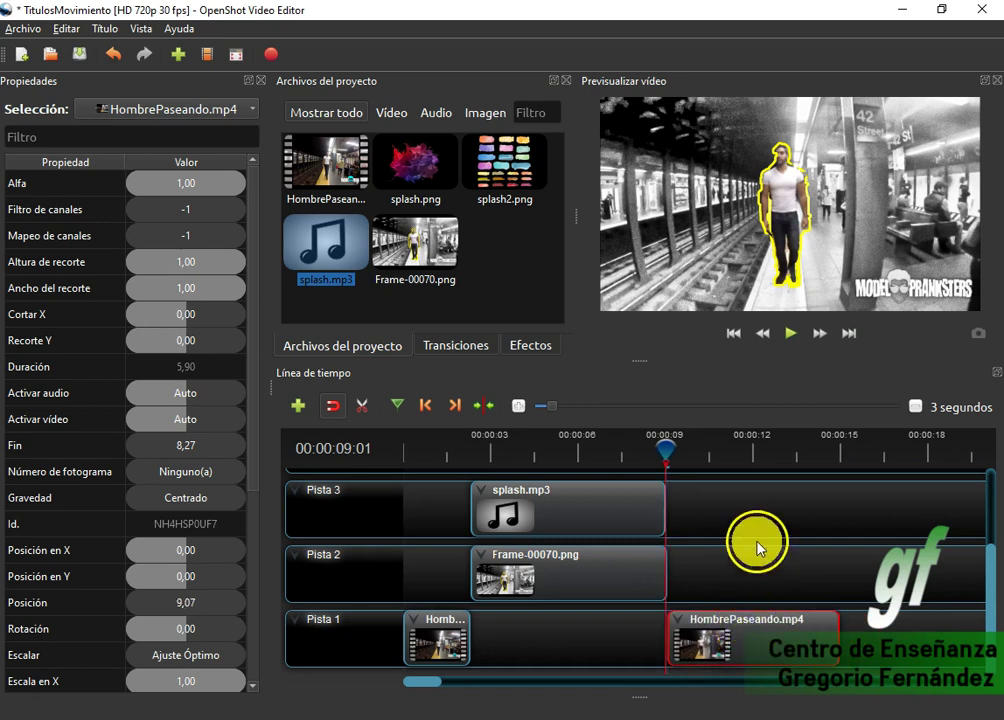
Play the timeline from 00:00:01:29 through the frozen frame and save the project.
{"action": "left_click_drag", "start_coordinate": [666, 451], "coordinate": [461, 443]}
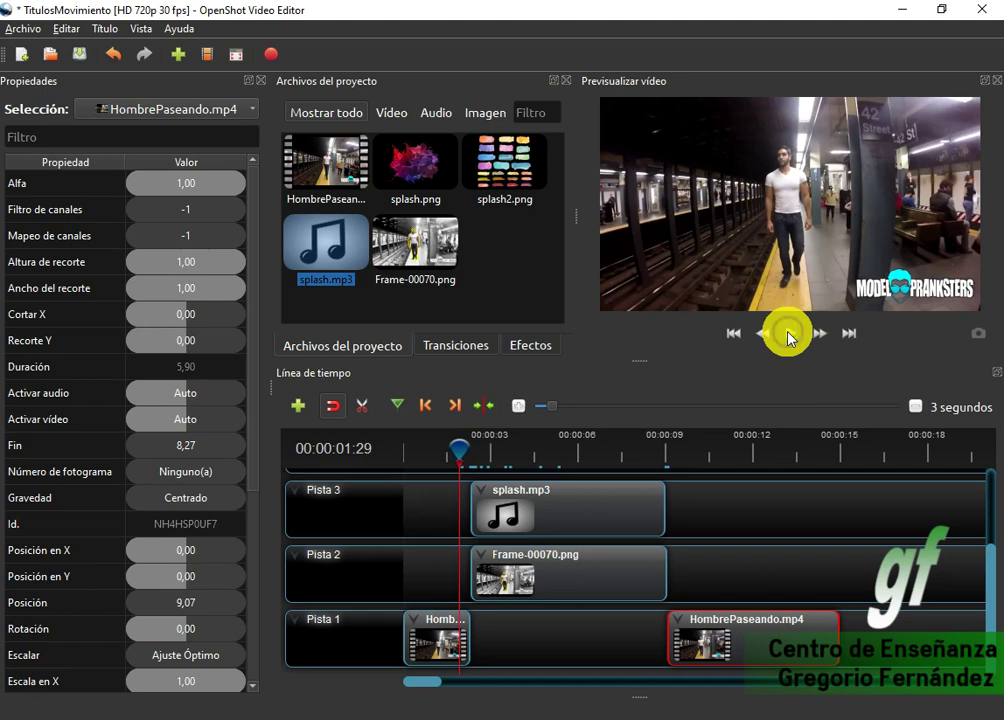
{"action": "left_click", "coordinate": [790, 336]}
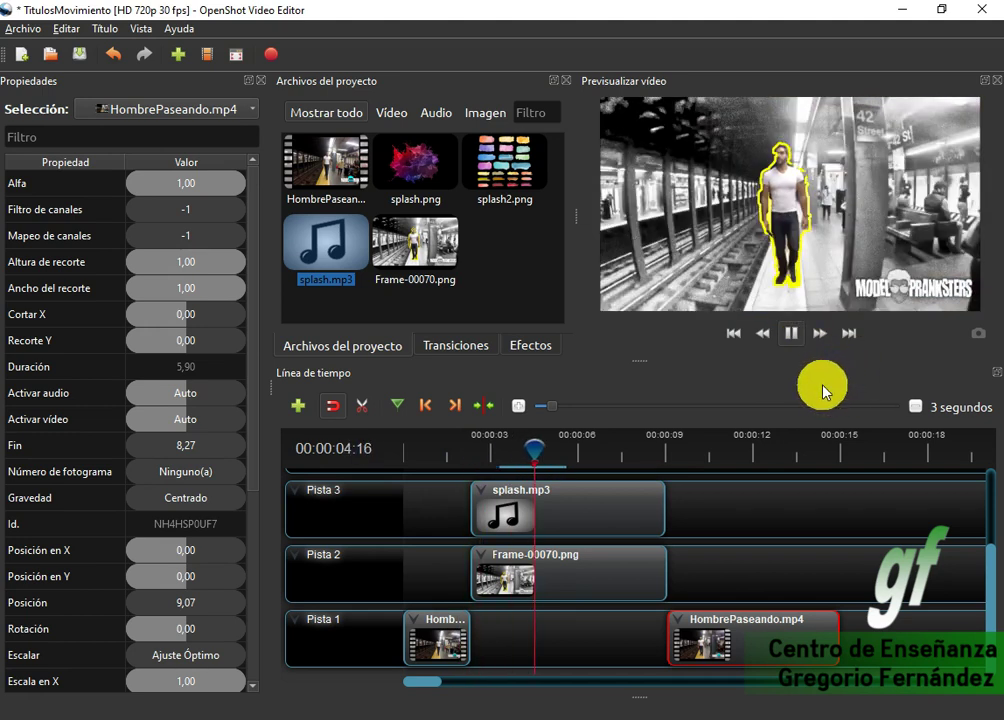
{"action": "key", "text": "ctrl+s"}
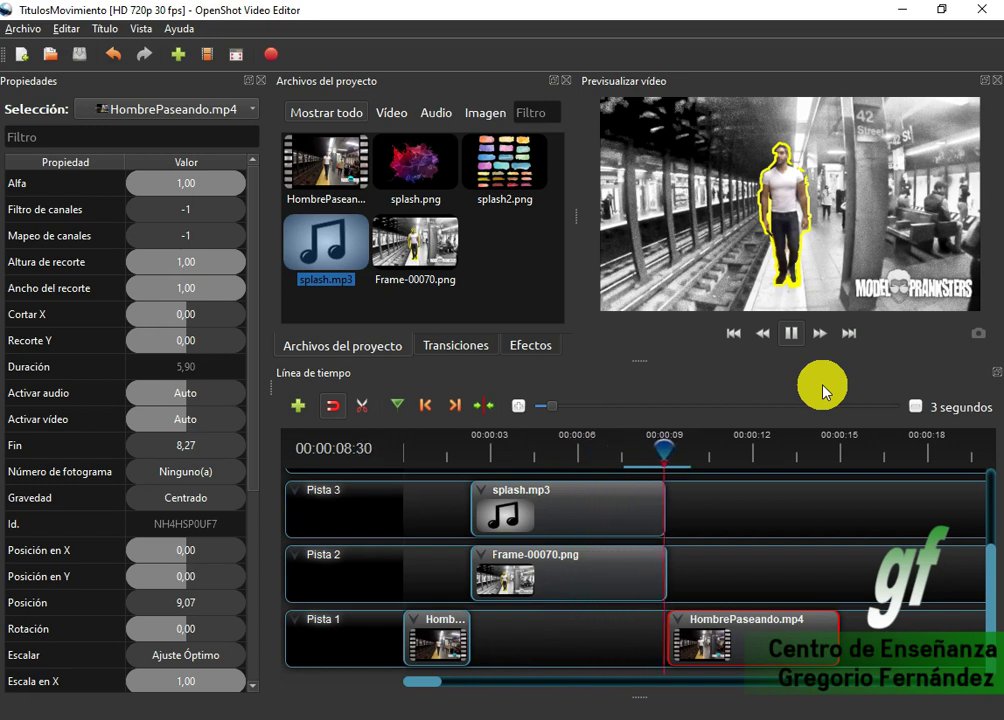
{"action": "left_click", "coordinate": [790, 334]}
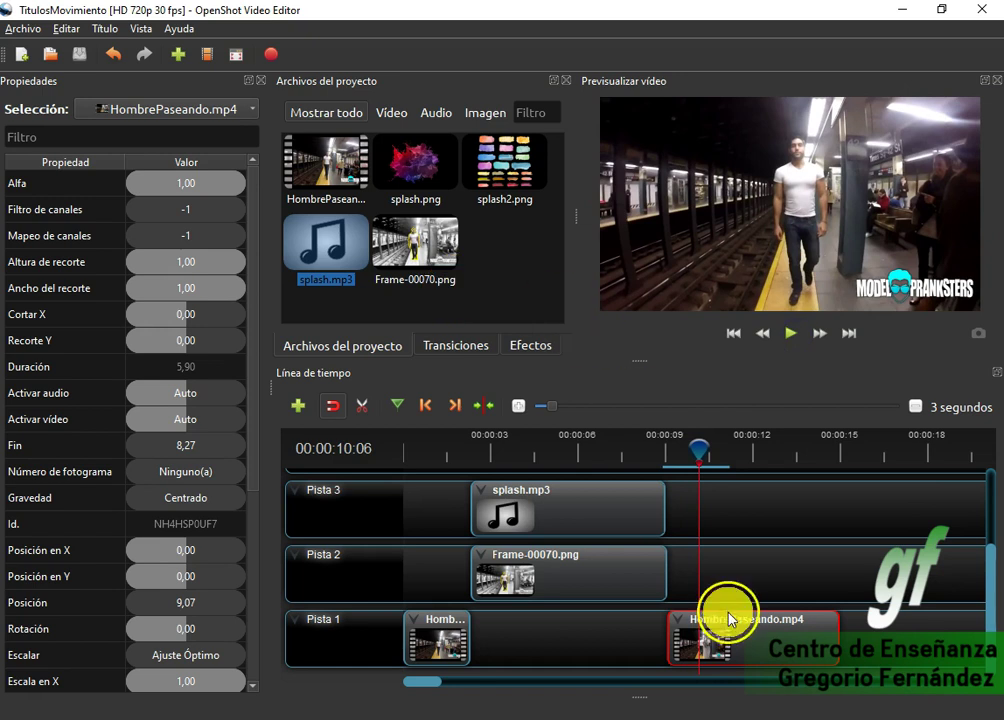
Place splash.png on Pista 4 at position 2,30 and shorten it to a duration of 6,87.
{"action": "left_click_drag", "start_coordinate": [991, 570], "coordinate": [981, 503]}
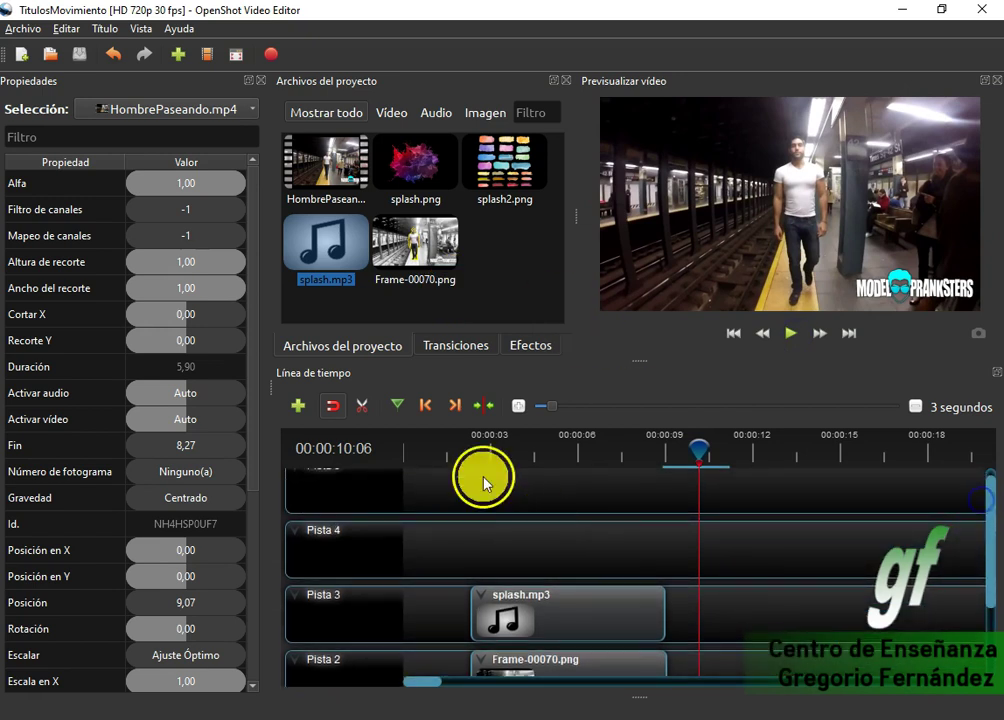
{"action": "left_click_drag", "start_coordinate": [415, 164], "coordinate": [557, 537]}
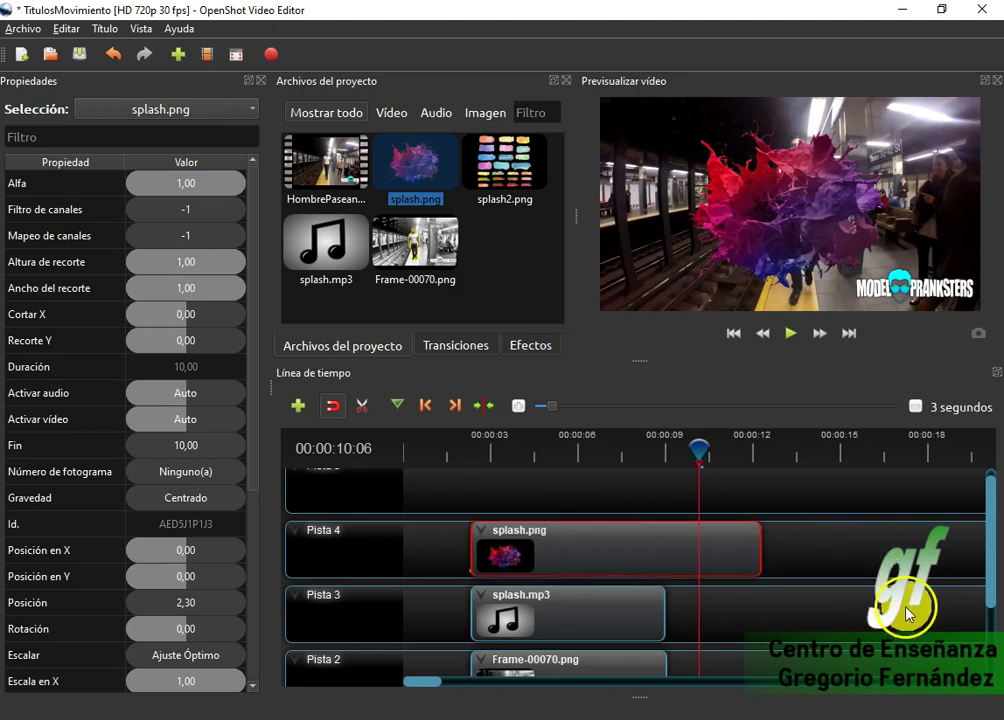
{"action": "scroll", "coordinate": [986, 560], "scroll_direction": "down", "scroll_amount": 1}
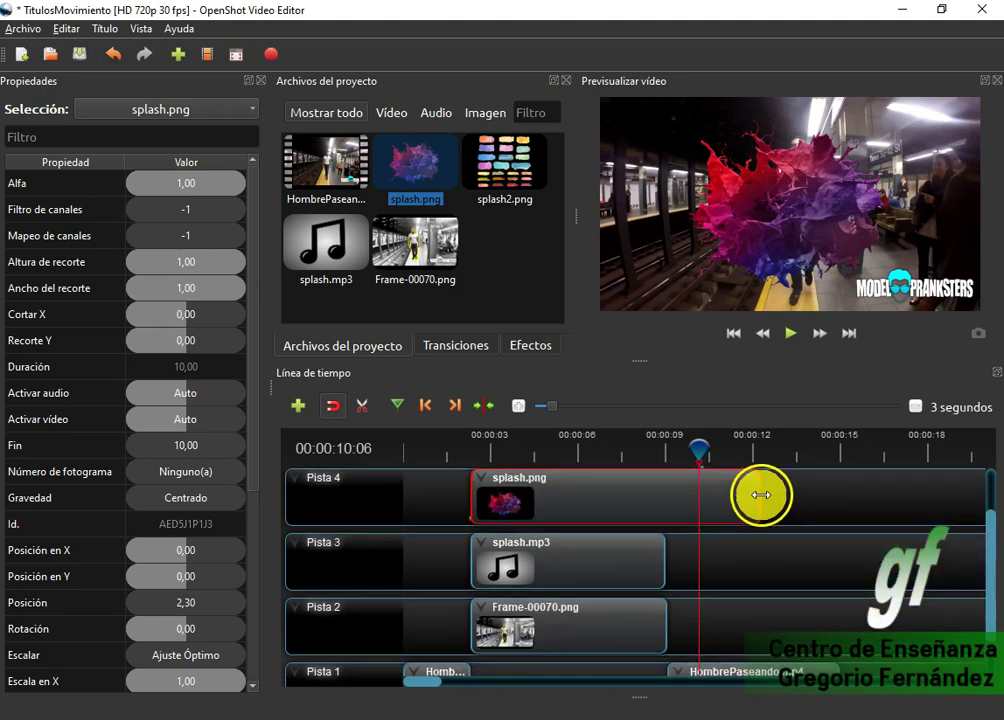
{"action": "left_click_drag", "start_coordinate": [670, 496], "coordinate": [672, 498]}
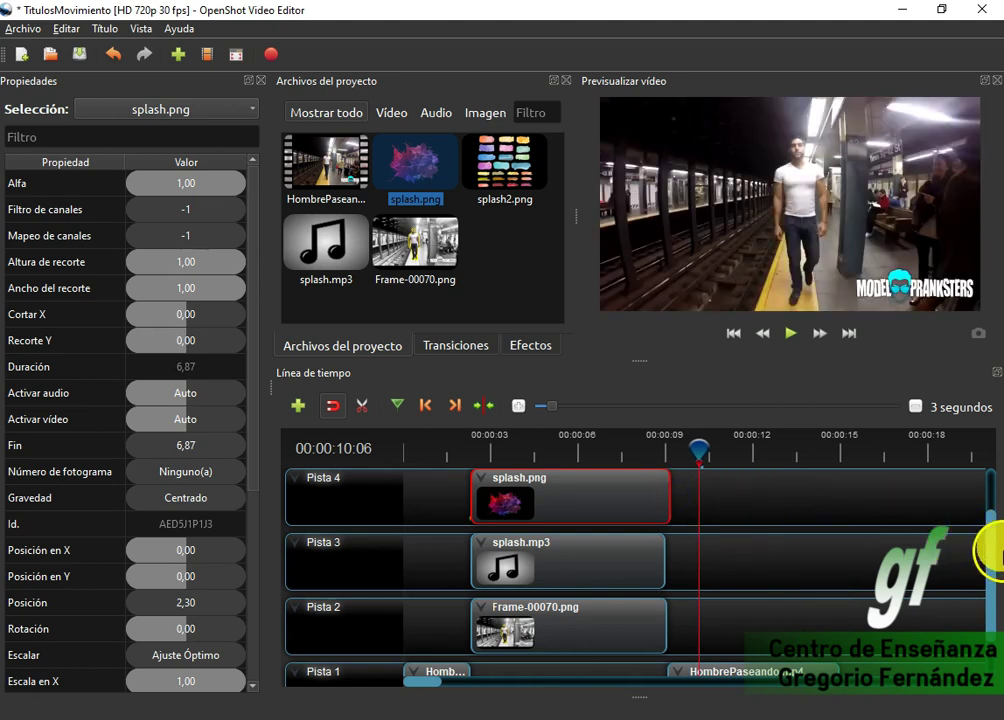
Try splash.png on Pista 1 between the two HombrePaseando.mp4 clips and return it to Pista 4.
{"action": "mouse_move", "coordinate": [995, 558]}
{"action": "left_mouse_down"}
{"action": "mouse_move", "coordinate": [997, 605]}
{"action": "mouse_move", "coordinate": [986, 545]}
{"action": "left_mouse_up"}
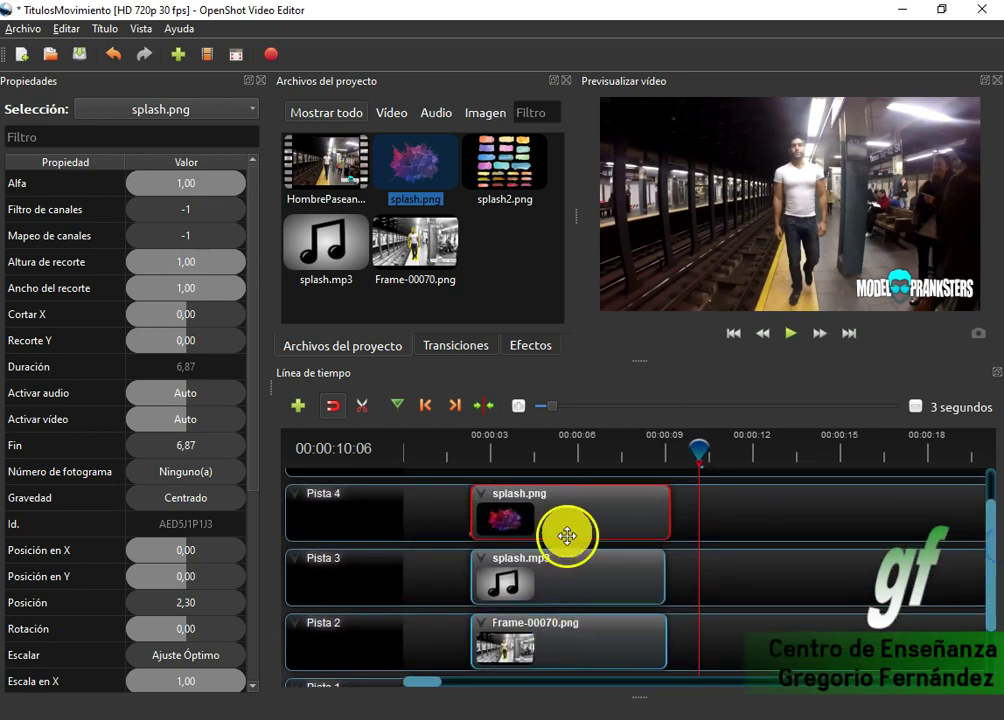
{"action": "left_click_drag", "start_coordinate": [564, 509], "coordinate": [565, 652]}
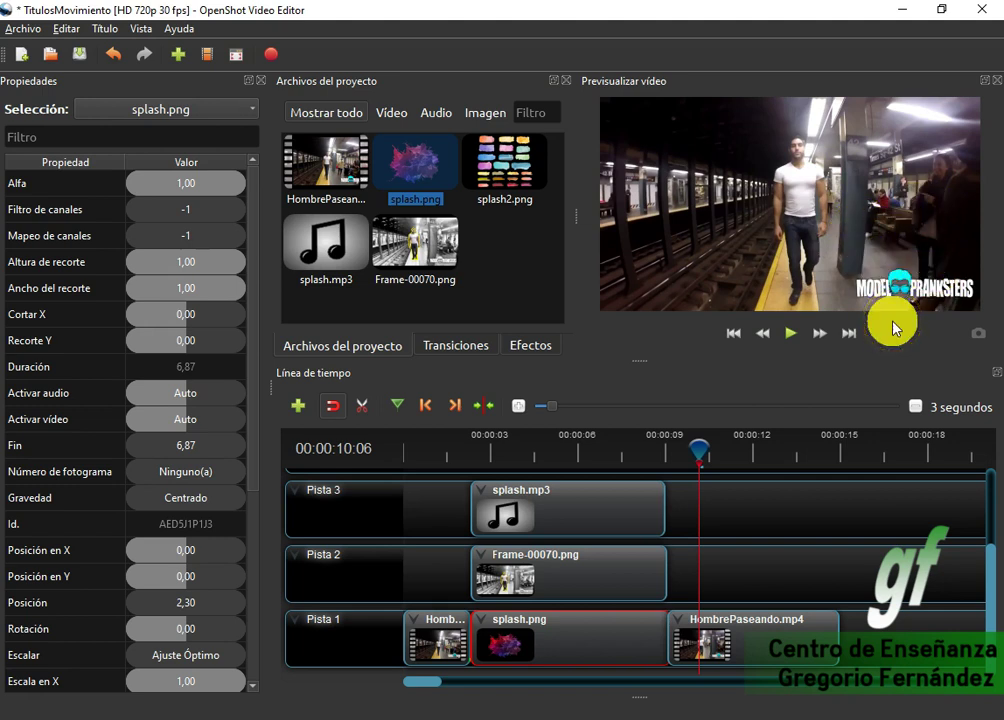
{"action": "left_click", "coordinate": [502, 654]}
{"action": "left_click", "coordinate": [553, 548]}
{"action": "mouse_move", "coordinate": [553, 548]}
{"action": "left_mouse_down"}
{"action": "mouse_move", "coordinate": [551, 471]}
{"action": "mouse_move", "coordinate": [561, 582]}
{"action": "mouse_move", "coordinate": [562, 543]}
{"action": "left_mouse_up"}
Play the timeline from 00:00:00:22 to check the splash overlay and trim splash.png to a duration of 6,77.
{"action": "left_click_drag", "start_coordinate": [701, 451], "coordinate": [423, 445]}
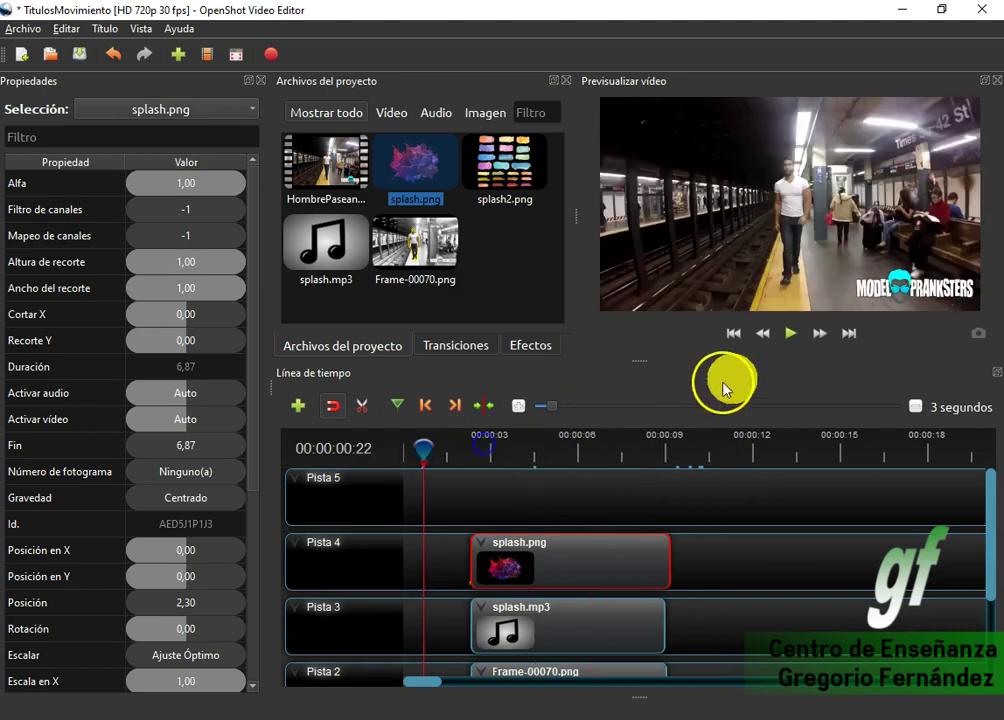
{"action": "left_click", "coordinate": [790, 333]}
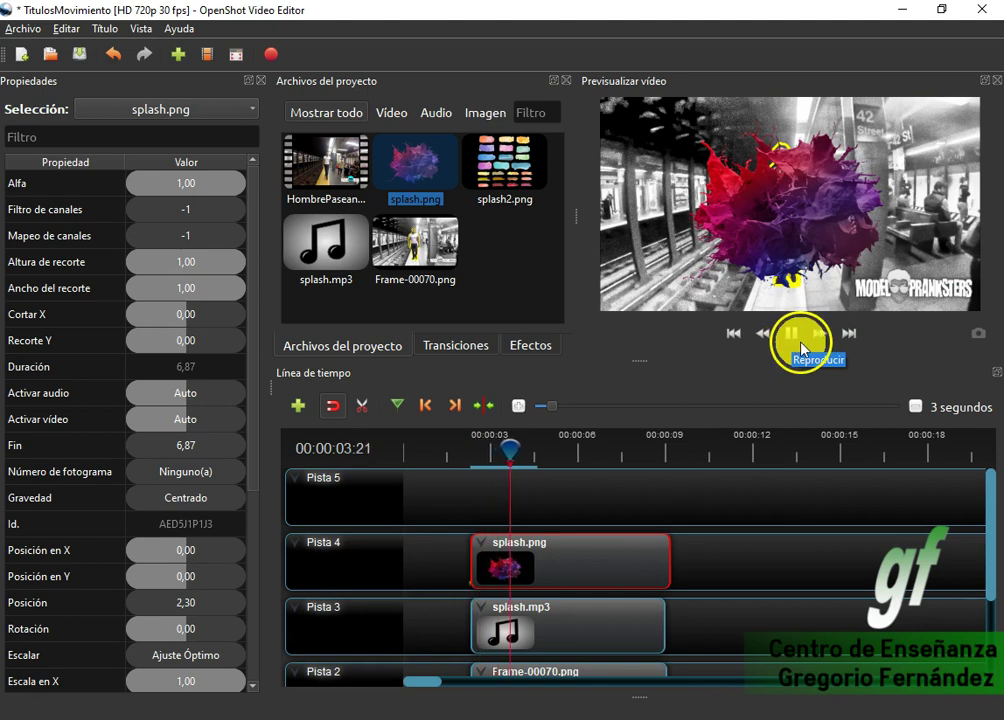
{"action": "left_click", "coordinate": [790, 333]}
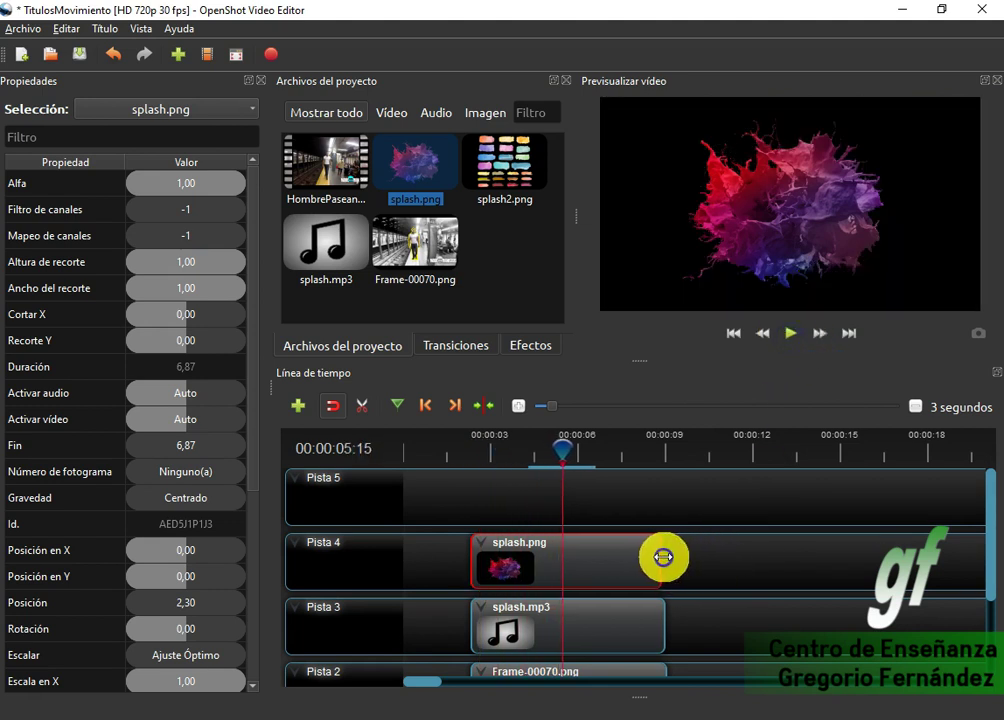
{"action": "left_click_drag", "start_coordinate": [663, 557], "coordinate": [665, 557]}
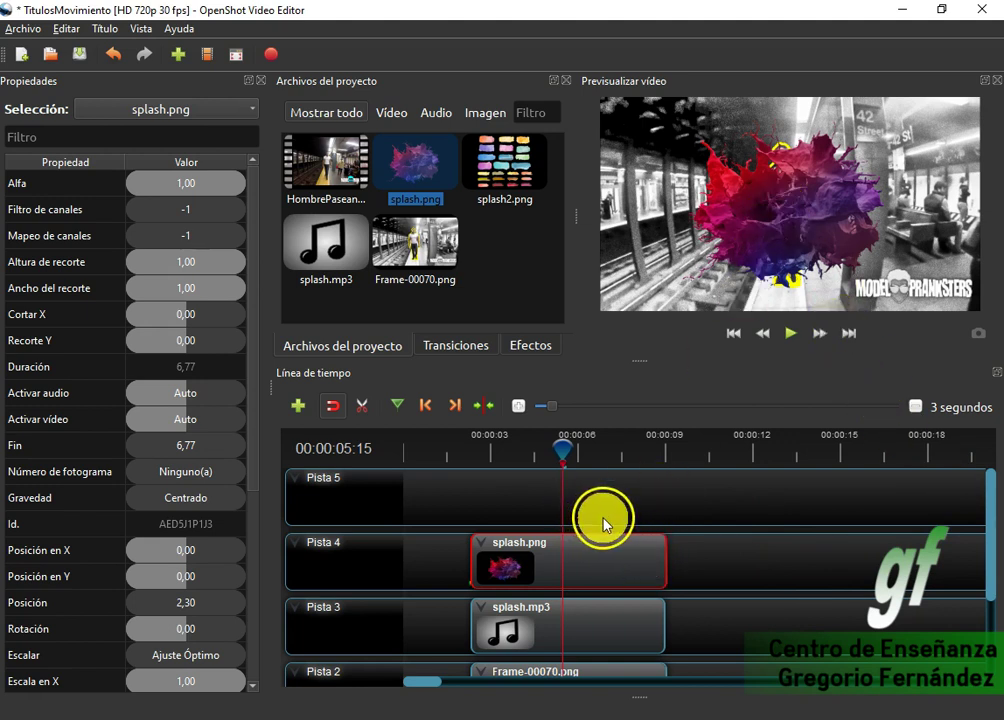
Set splash.png's Posición en X to -0,50 at the clip's start, 00:00:02:10.
{"action": "left_click", "coordinate": [424, 408]}
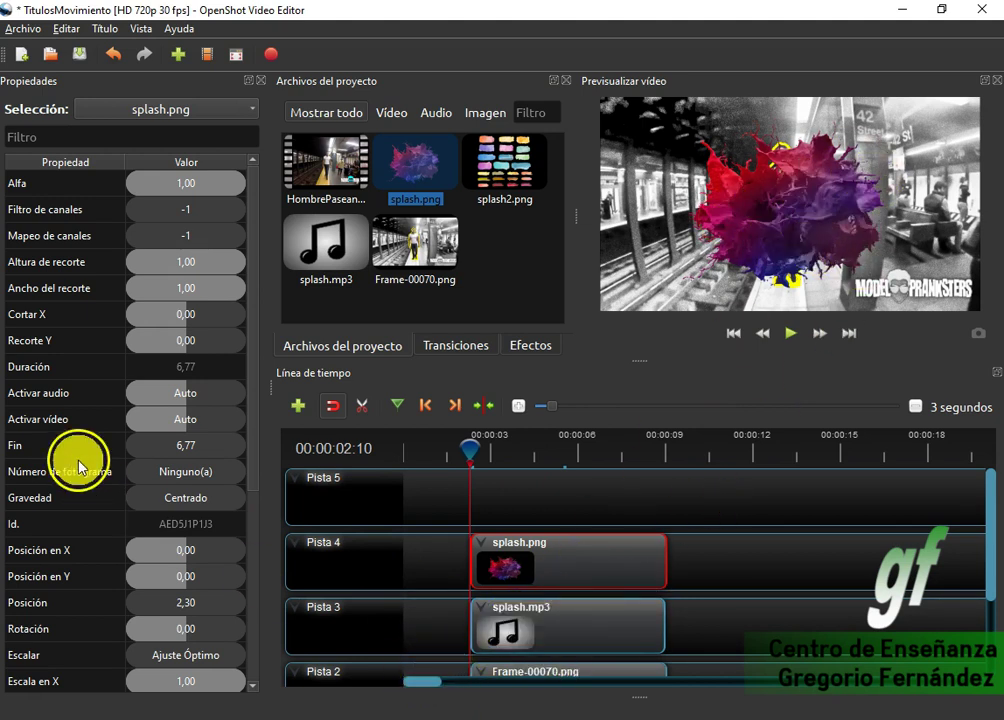
{"action": "double_click", "coordinate": [182, 551]}
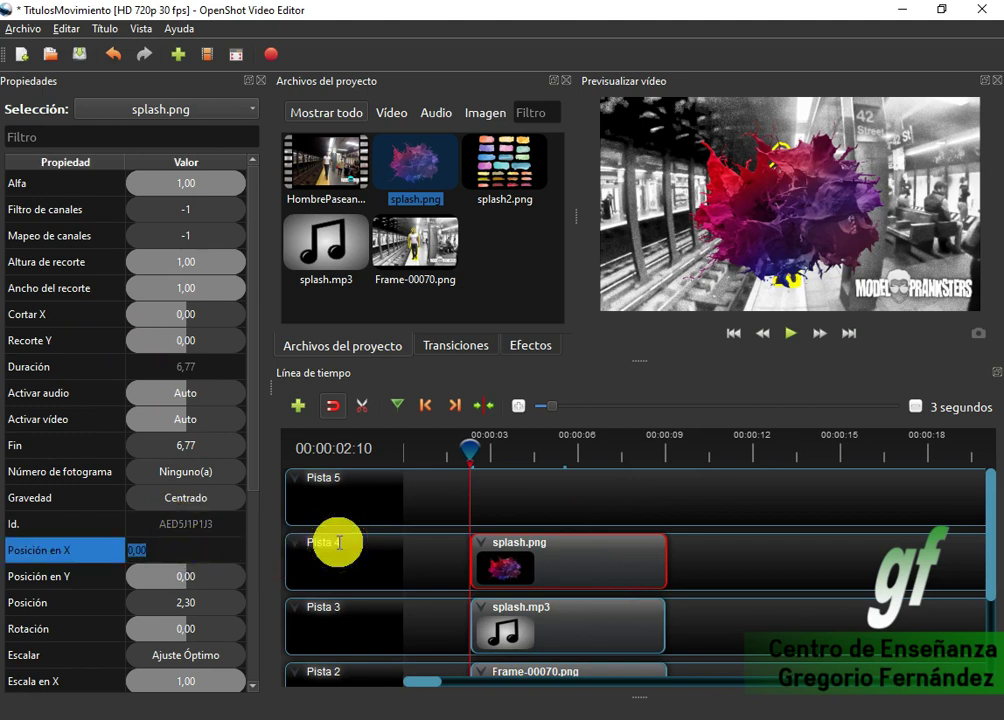
{"action": "type", "text": "-0,5"}
{"action": "key", "text": "Return"}
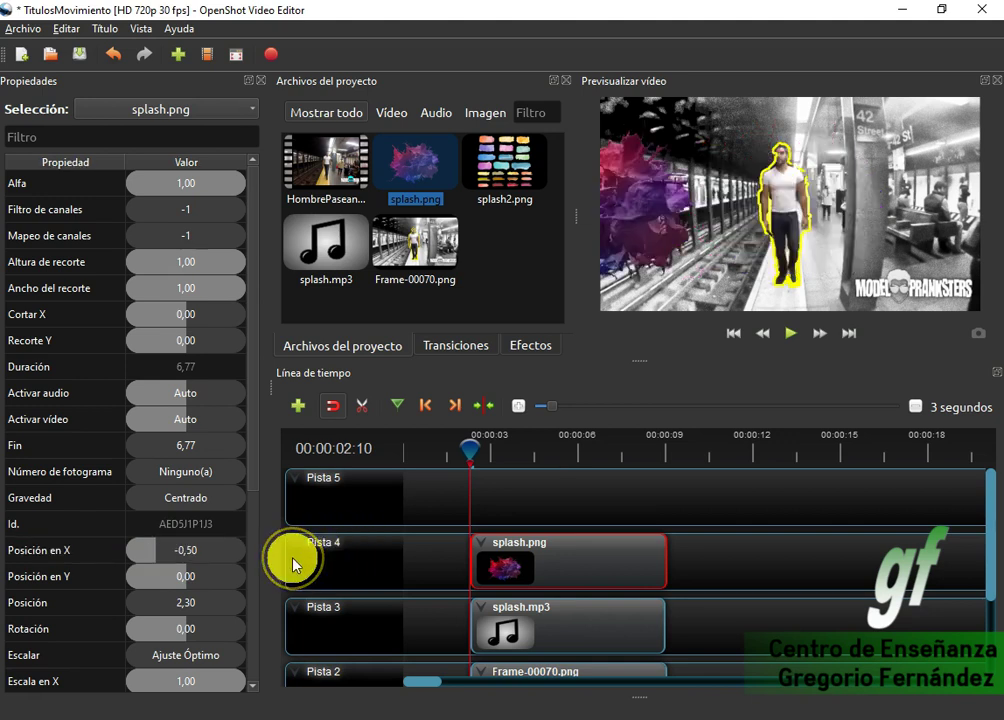
Try a Posición en Y of -0,50 for splash.png and restore it to 0.
{"action": "left_click", "coordinate": [204, 580]}
{"action": "double_click", "coordinate": [204, 580]}
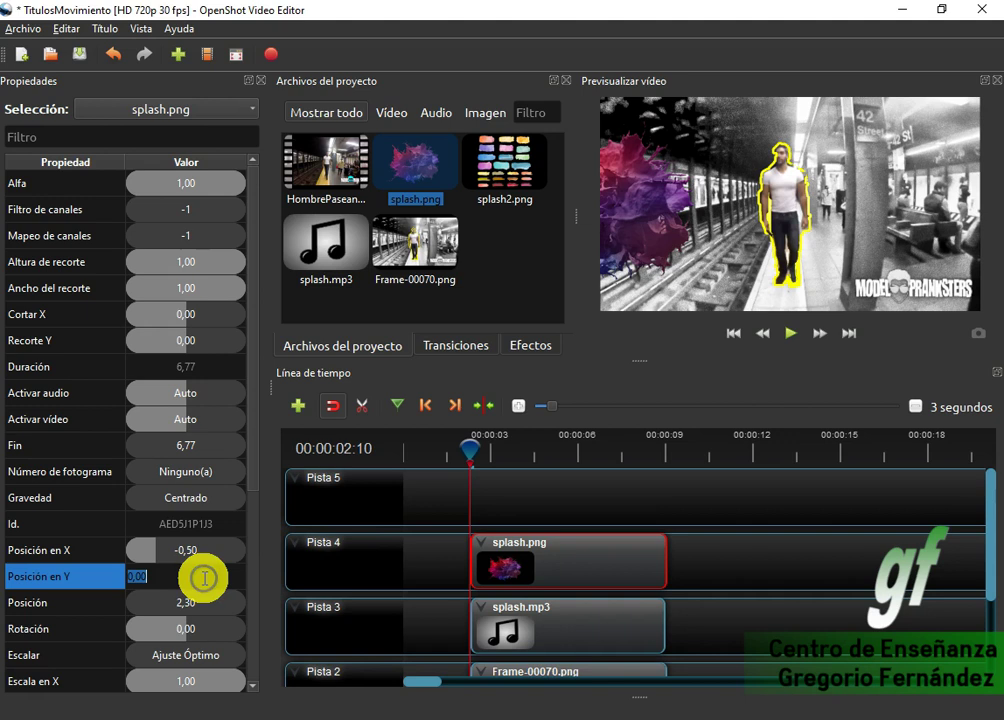
{"action": "type", "text": "-0,50"}
{"action": "key", "text": "Return"}
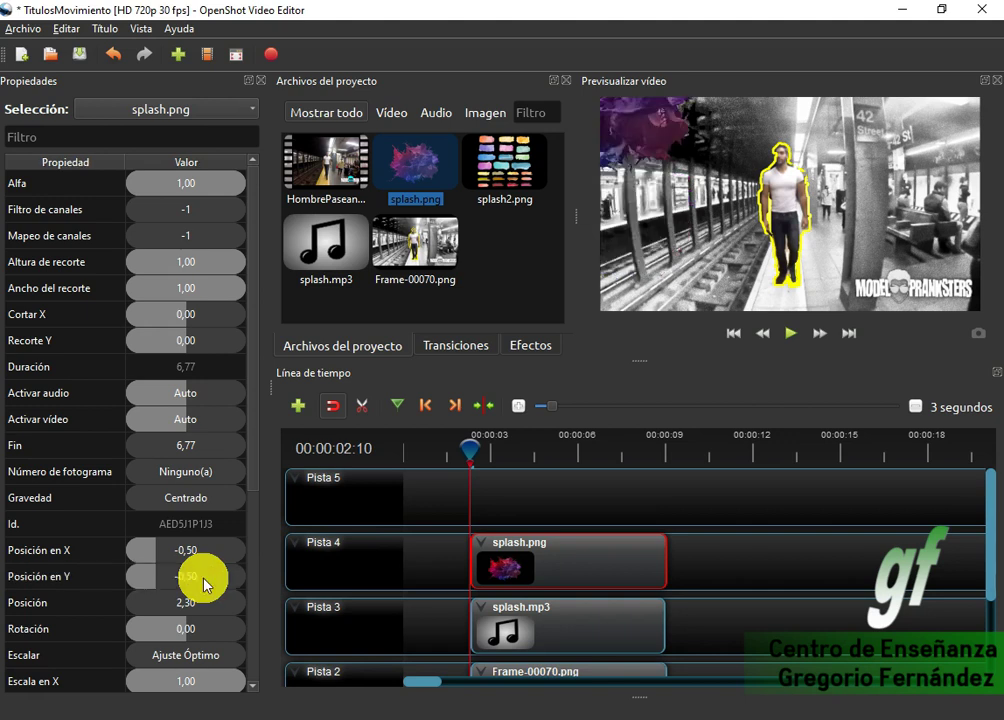
{"action": "double_click", "coordinate": [204, 578]}
{"action": "type", "text": "0"}
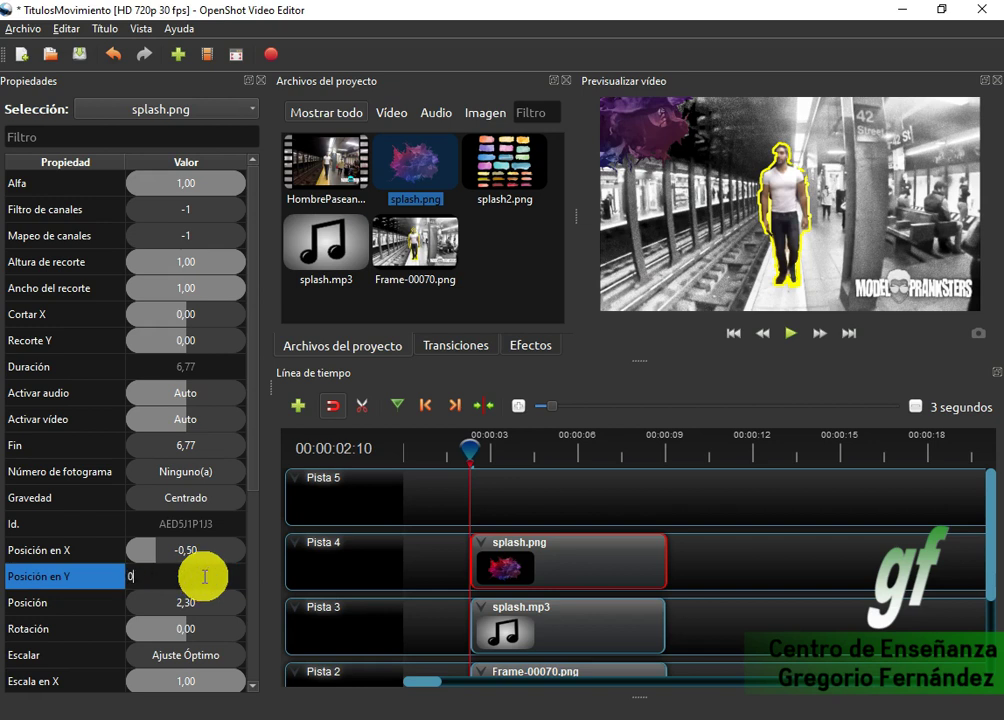
{"action": "key", "text": "Return"}
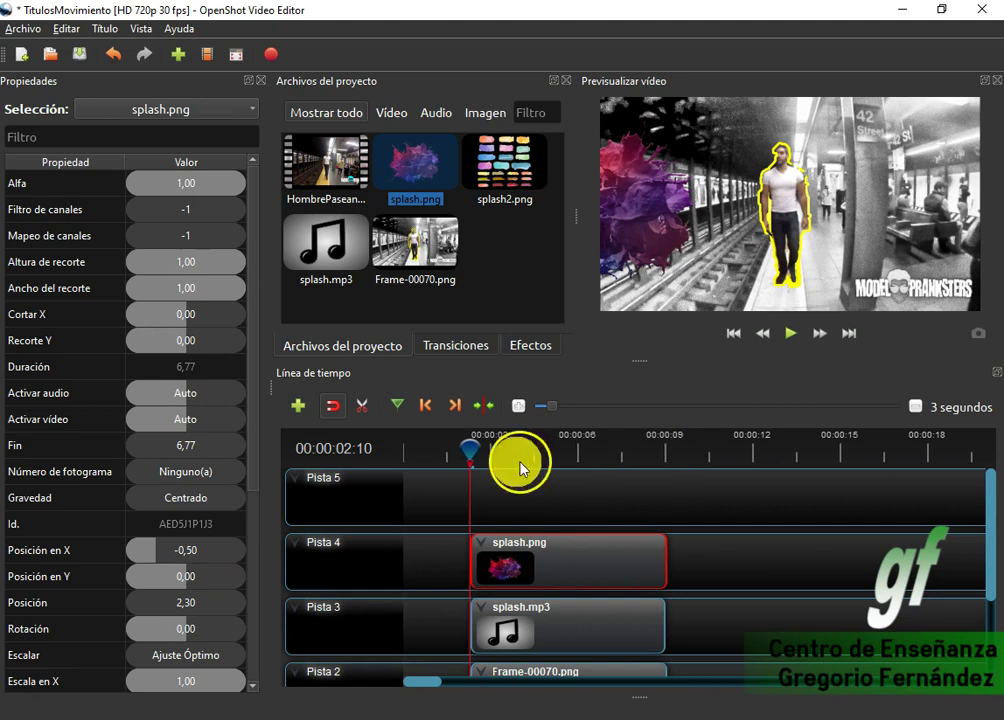
Set splash.png's Posición en X at 00:00:09:03 to -0,25 after trying -0,10 and -0,20, and return the playhead to 00:00:02:10.
{"action": "left_click", "coordinate": [454, 410]}
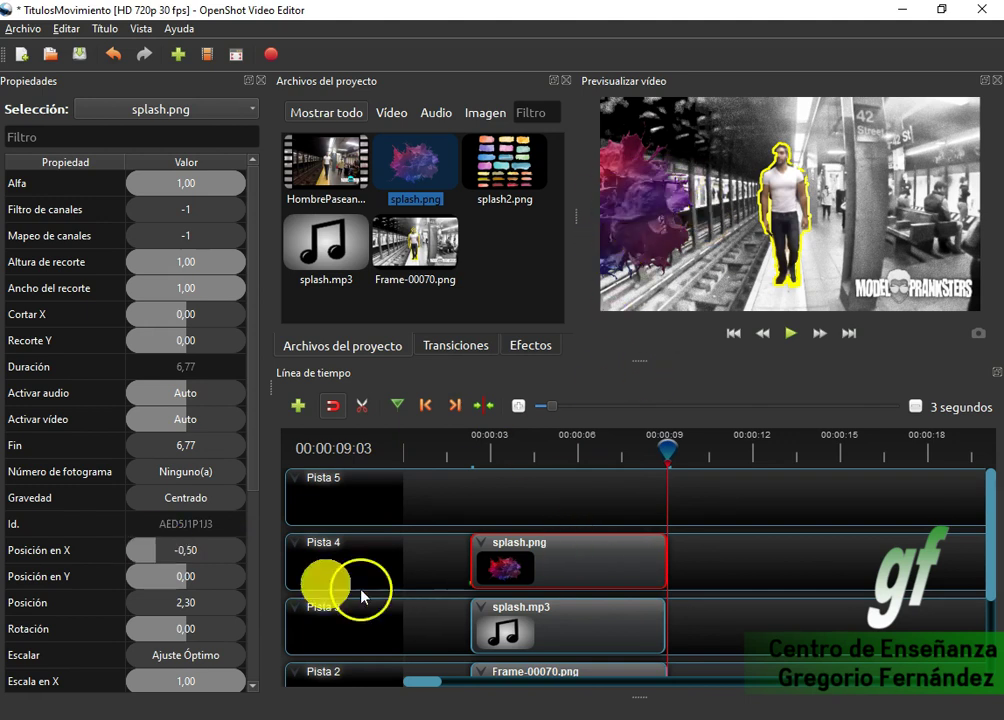
{"action": "double_click", "coordinate": [187, 551]}
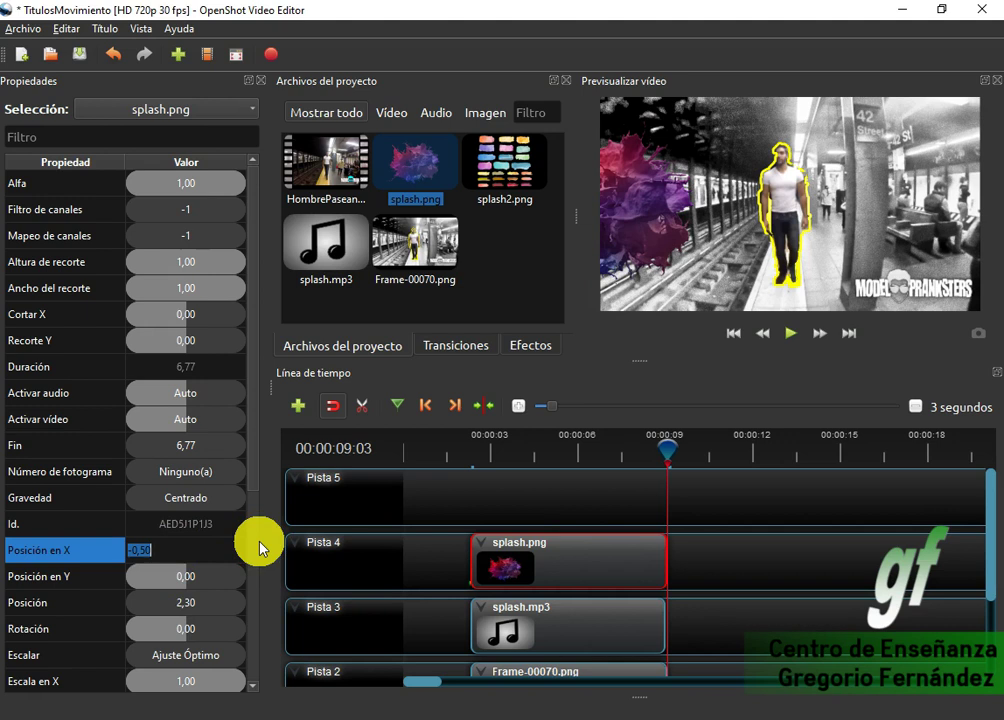
{"action": "type", "text": "-0,10"}
{"action": "key", "text": "Return"}
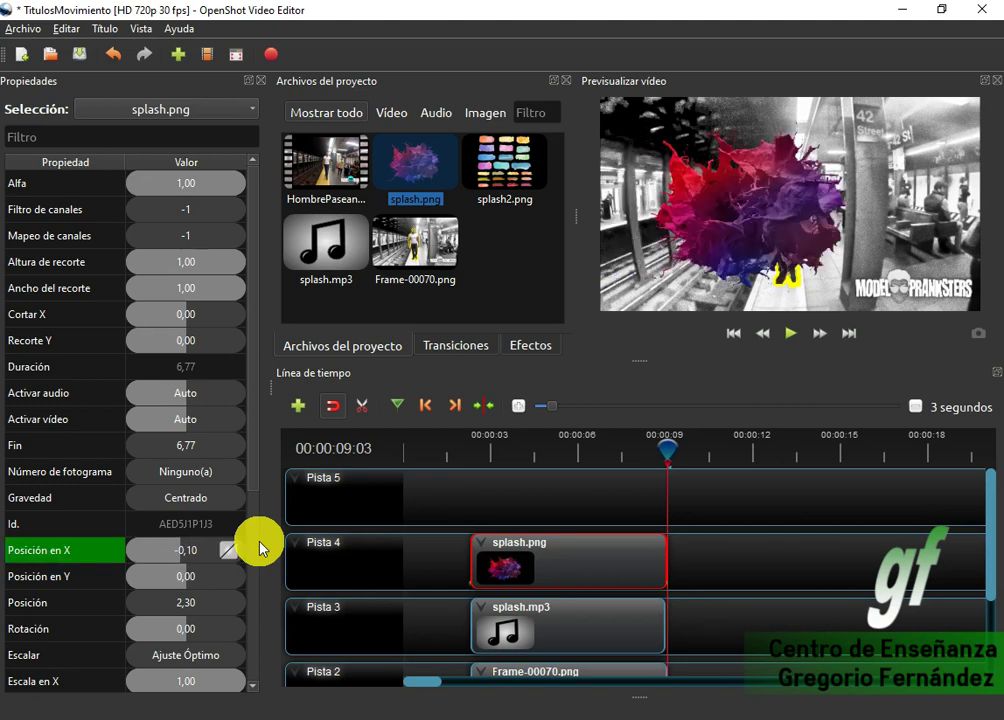
{"action": "double_click", "coordinate": [197, 548]}
{"action": "type", "text": "-0,2"}
{"action": "key", "text": "Return"}
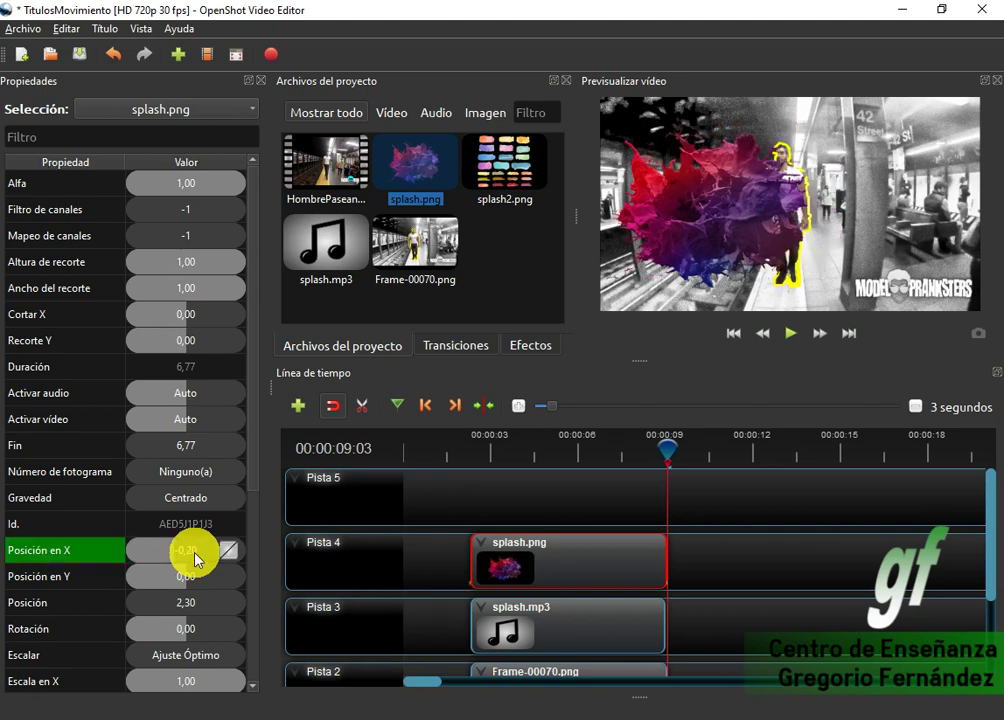
{"action": "double_click", "coordinate": [196, 552]}
{"action": "type", "text": "-"}
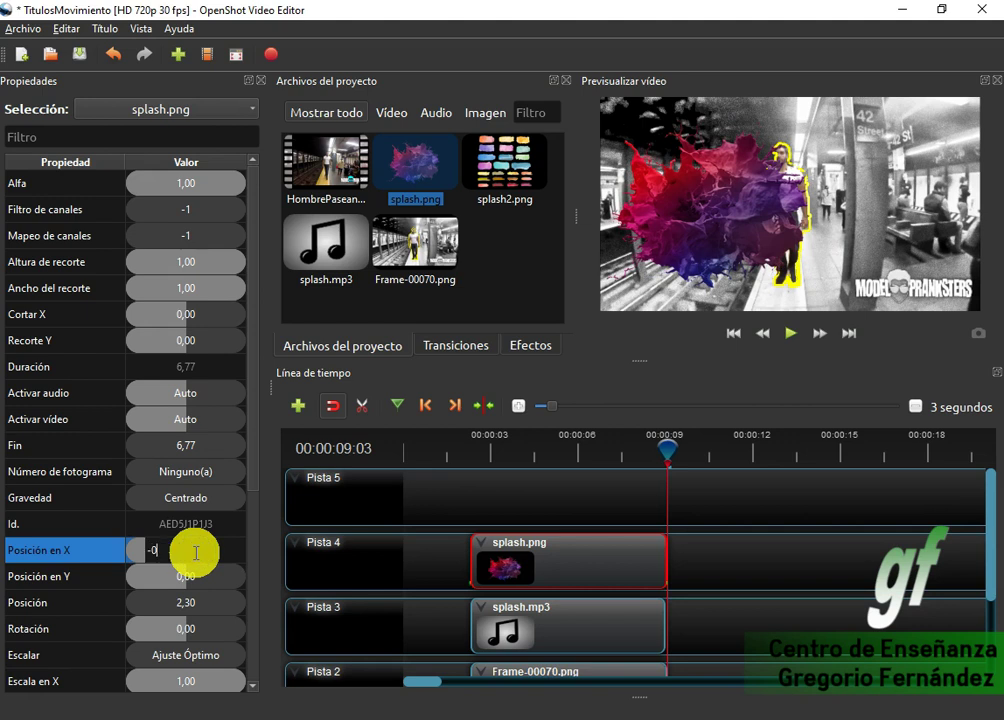
{"action": "key", "text": "Return"}
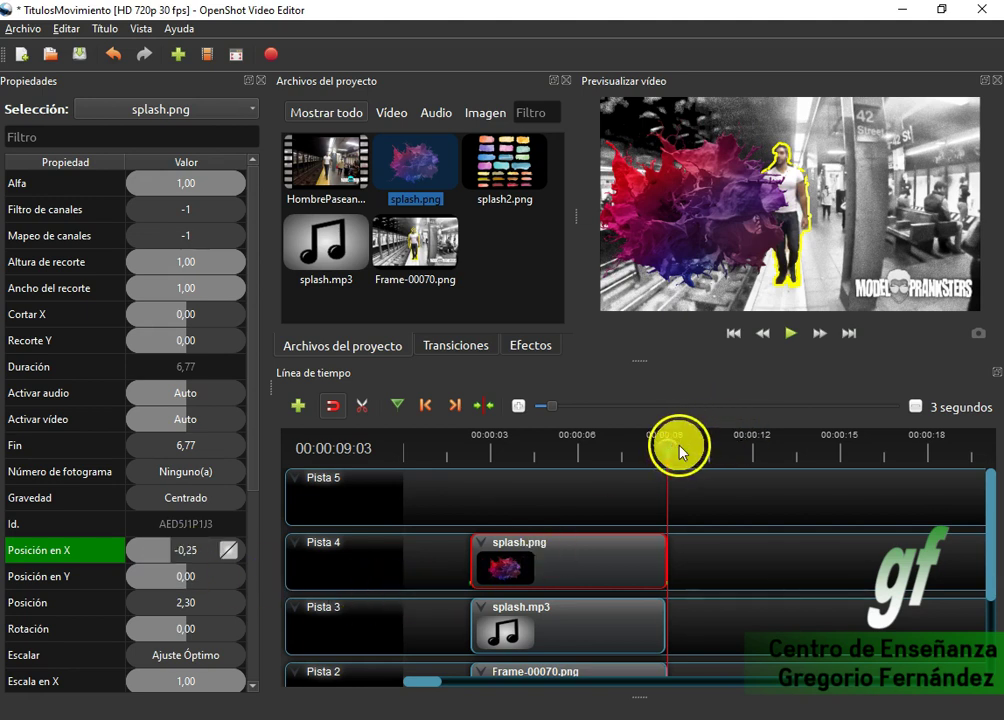
{"action": "left_click", "coordinate": [424, 406]}
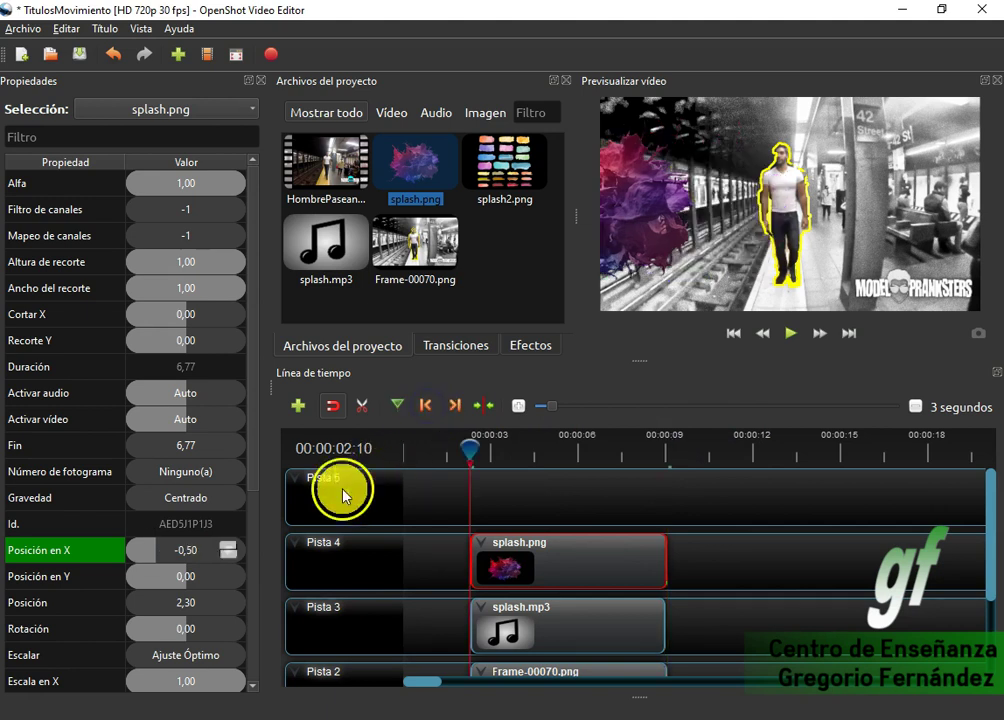
Set splash.png's Escala en X and Escala en Y to 0,50 at the clip's start and play the timeline.
{"action": "scroll", "coordinate": [216, 626], "scroll_direction": "down", "scroll_amount": 1}
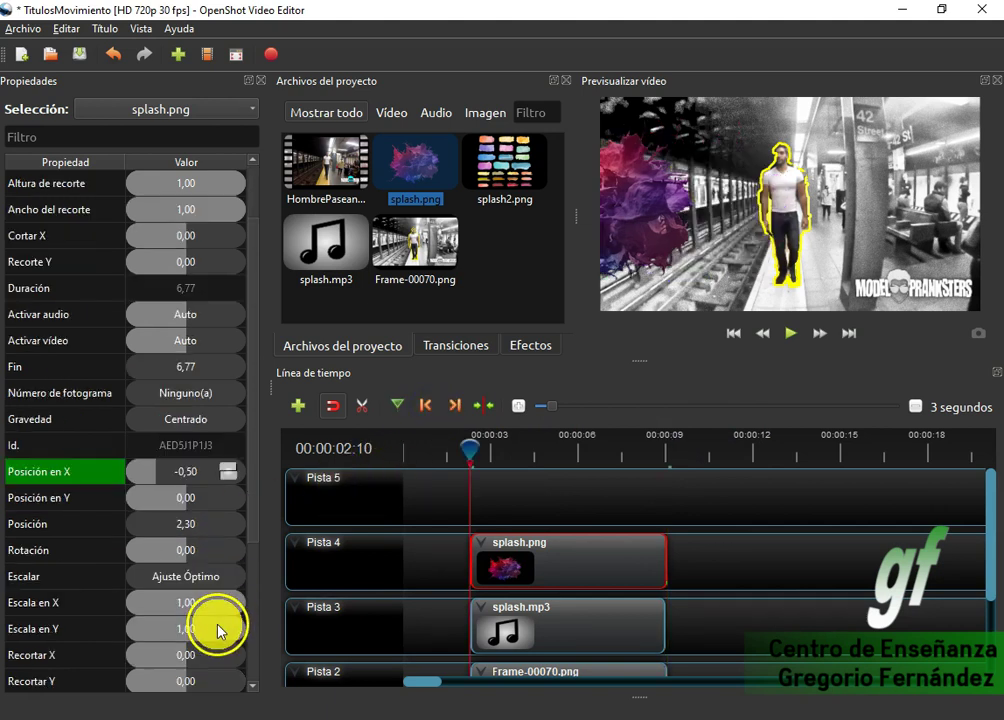
{"action": "double_click", "coordinate": [208, 610]}
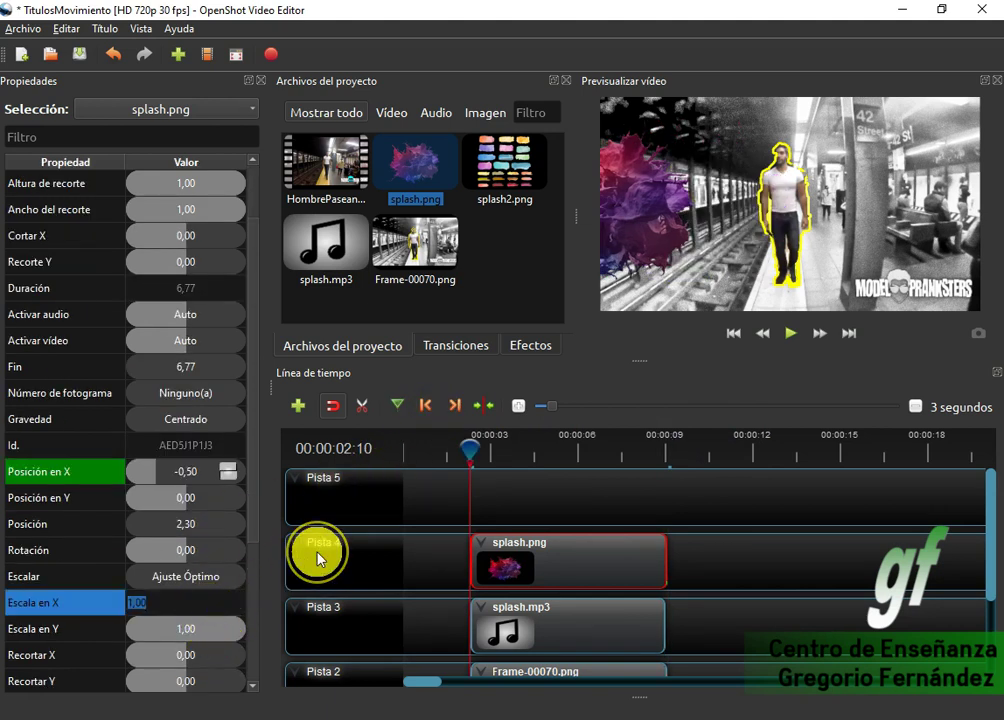
{"action": "key", "text": "Return"}
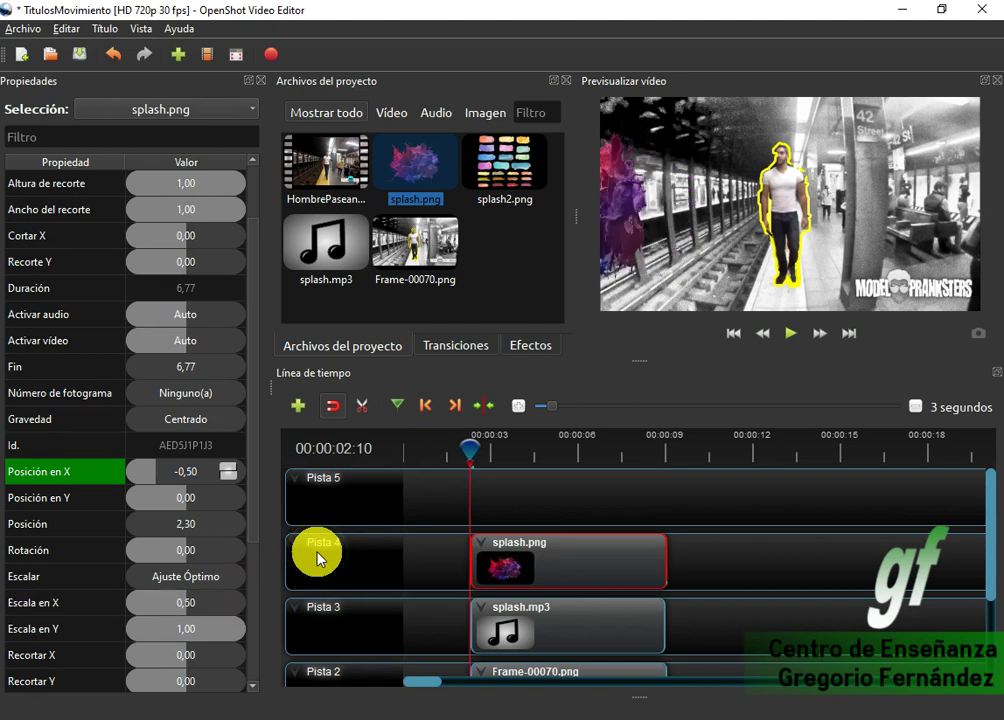
{"action": "double_click", "coordinate": [185, 632]}
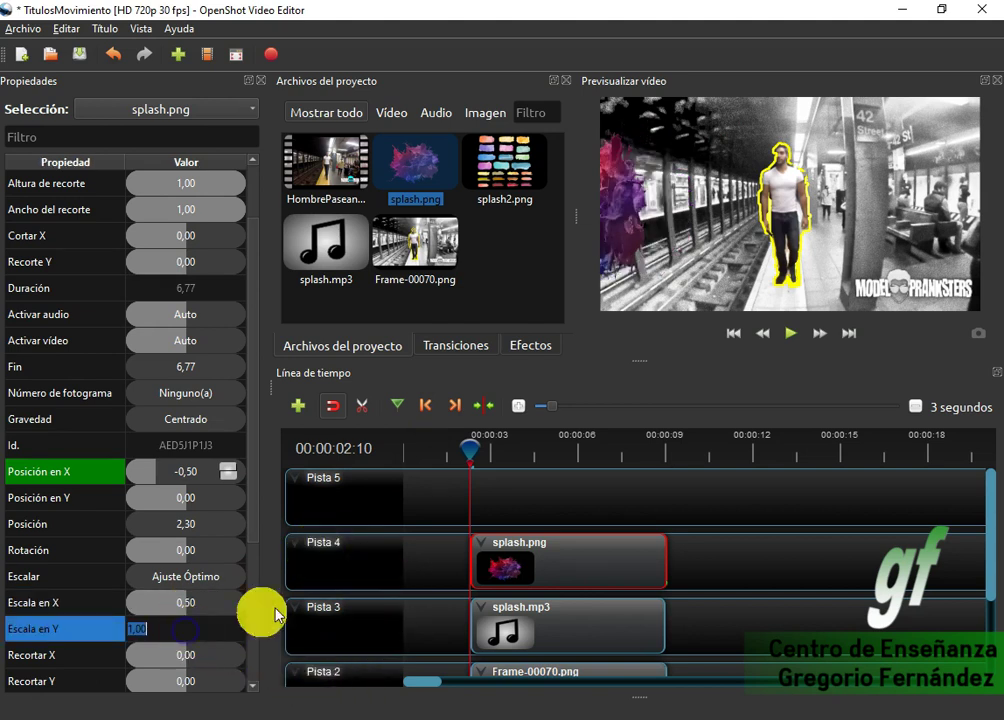
{"action": "type", "text": "0,5"}
{"action": "key", "text": "Return"}
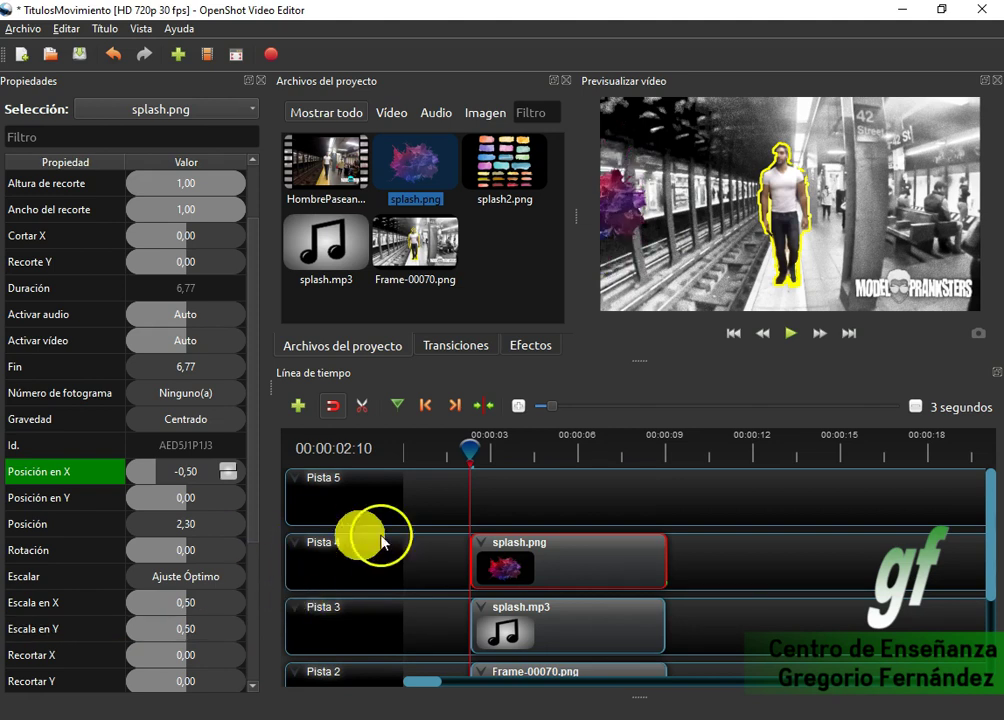
{"action": "left_click", "coordinate": [785, 342]}
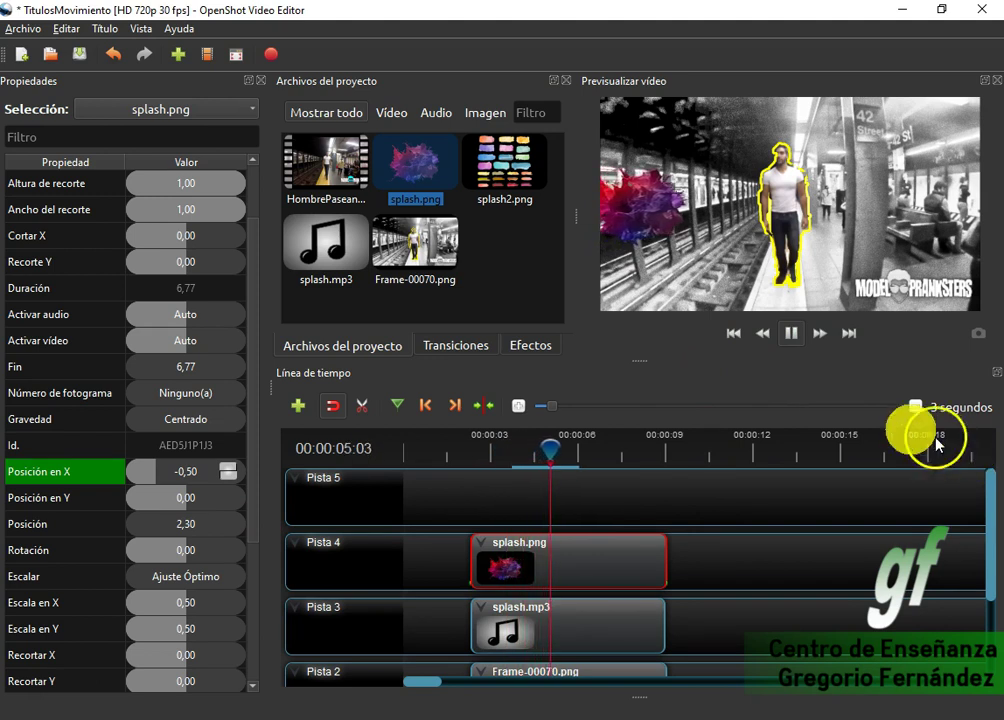
{"action": "left_click", "coordinate": [790, 336]}
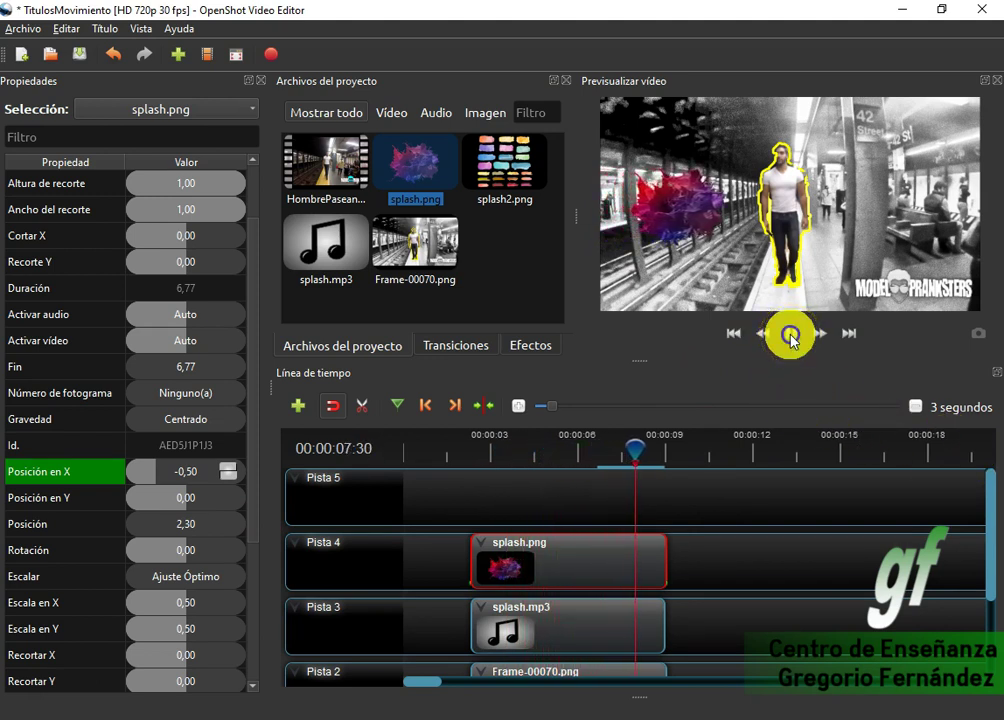
Set splash.png's Escala en X and Escala en Y to 0,90 at 00:00:09:03.
{"action": "left_click", "coordinate": [454, 407]}
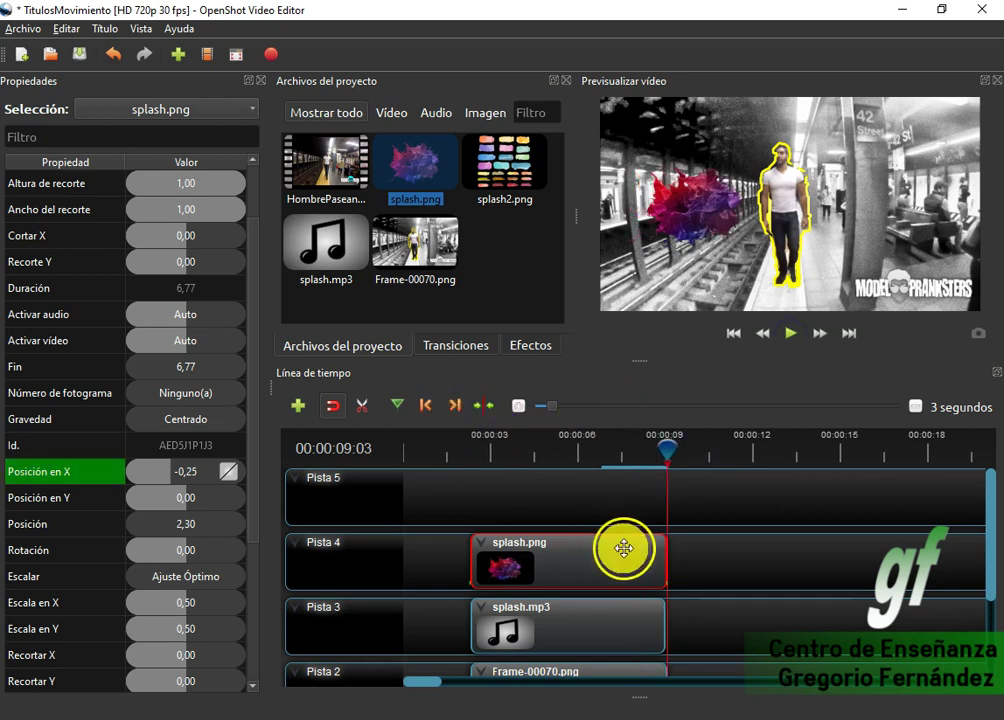
{"action": "double_click", "coordinate": [200, 605]}
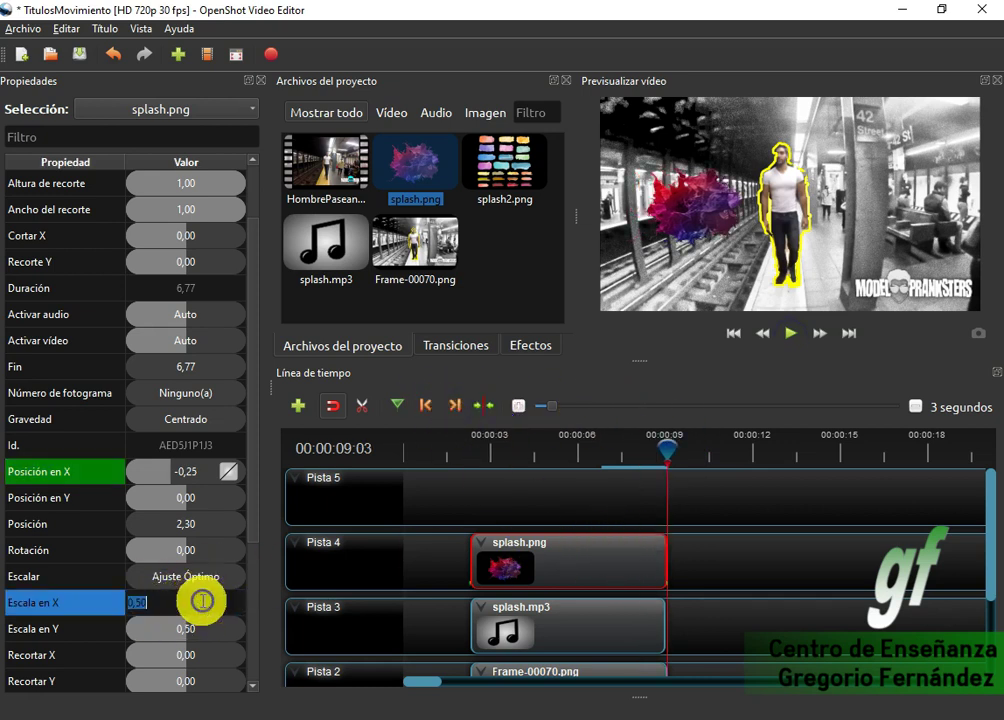
{"action": "type", "text": "0,"}
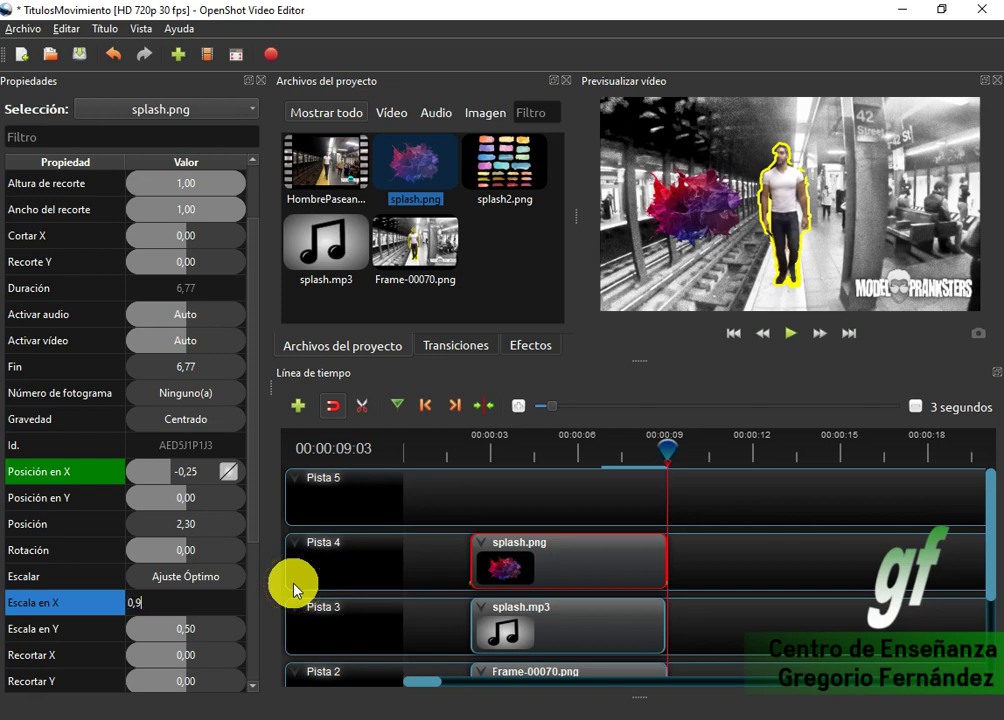
{"action": "type", "text": "8"}
{"action": "key", "text": "Return"}
{"action": "double_click", "coordinate": [197, 630]}
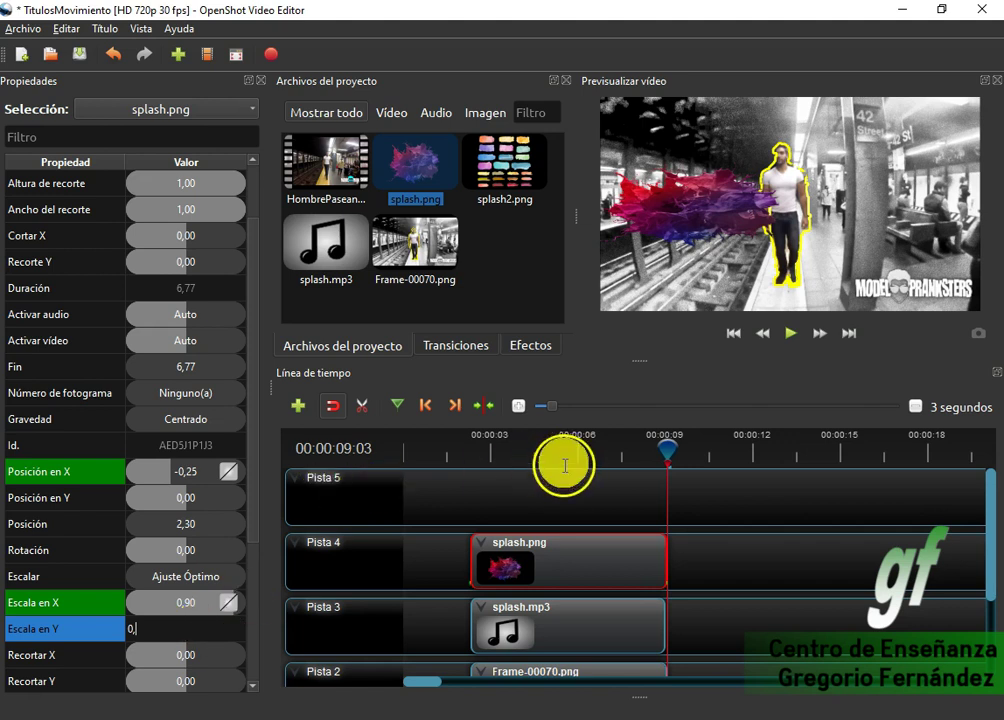
{"action": "type", "text": "0,9"}
{"action": "key", "text": "Return"}
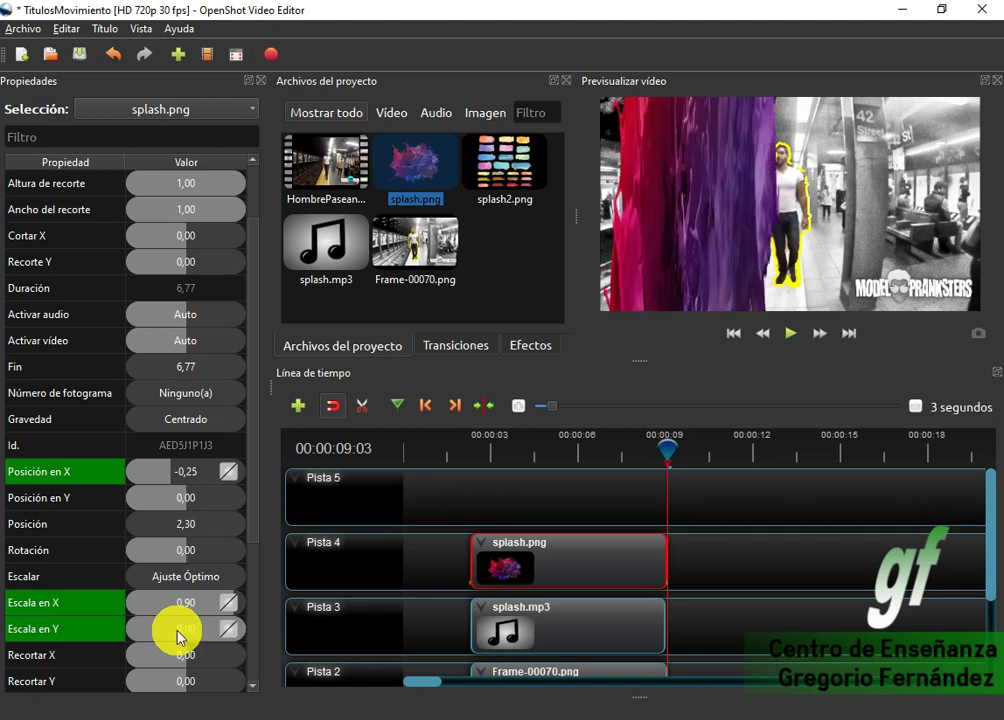
{"action": "double_click", "coordinate": [205, 628]}
{"action": "type", "text": "0"}
{"action": "key", "text": "Return"}
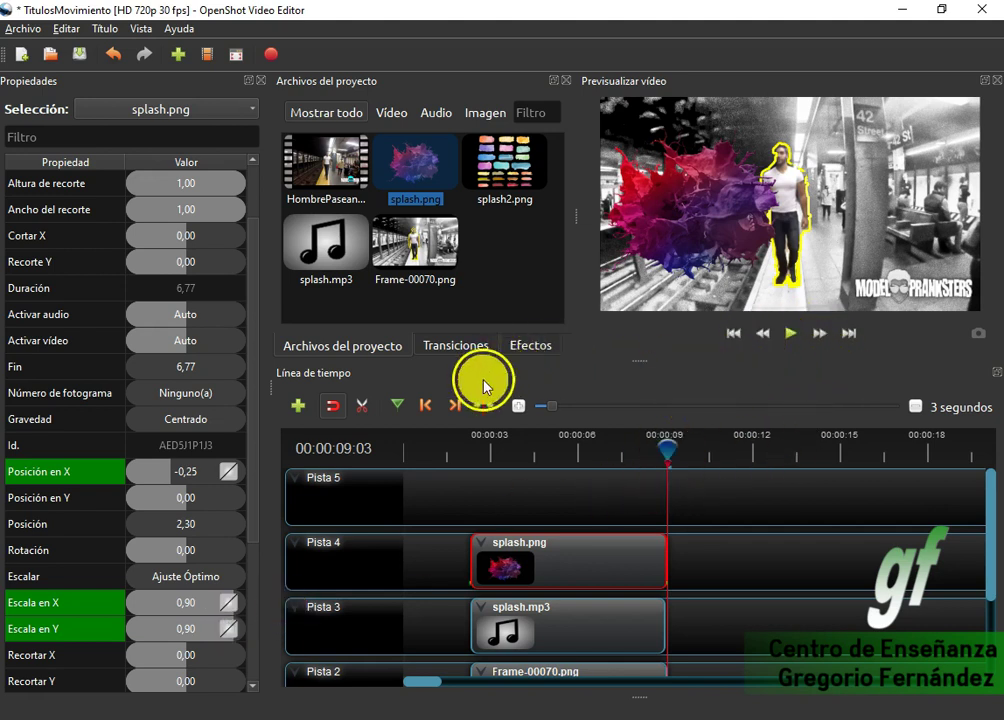
Play the timeline from the previous marker to check the splash growing as it moves.
{"action": "left_click", "coordinate": [426, 405]}
{"action": "left_click", "coordinate": [788, 343]}
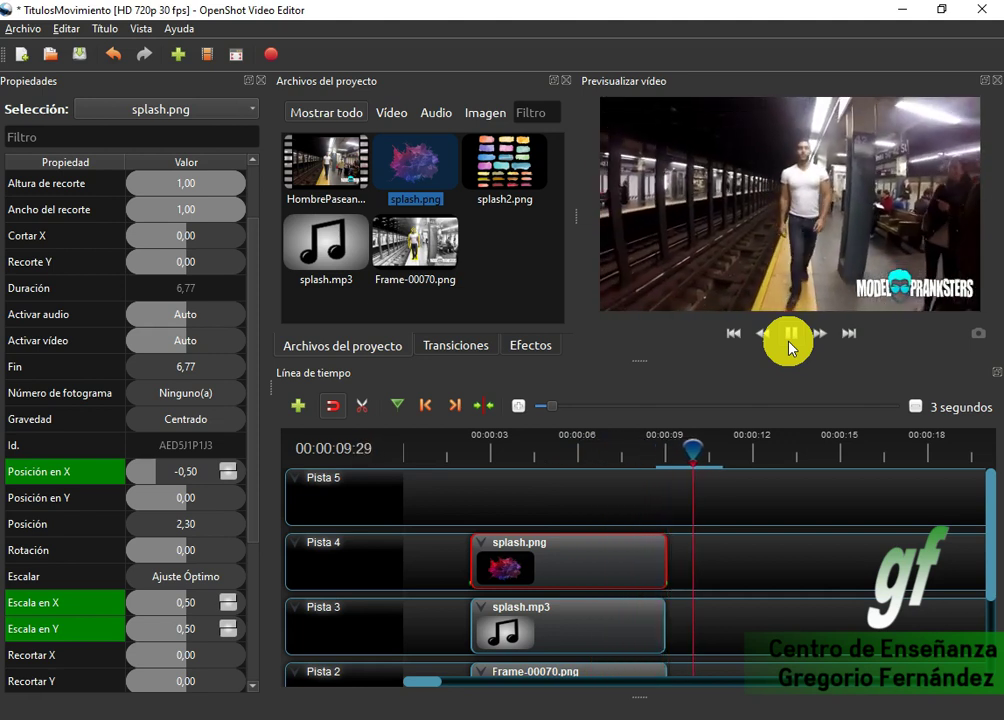
{"action": "left_click", "coordinate": [790, 340]}
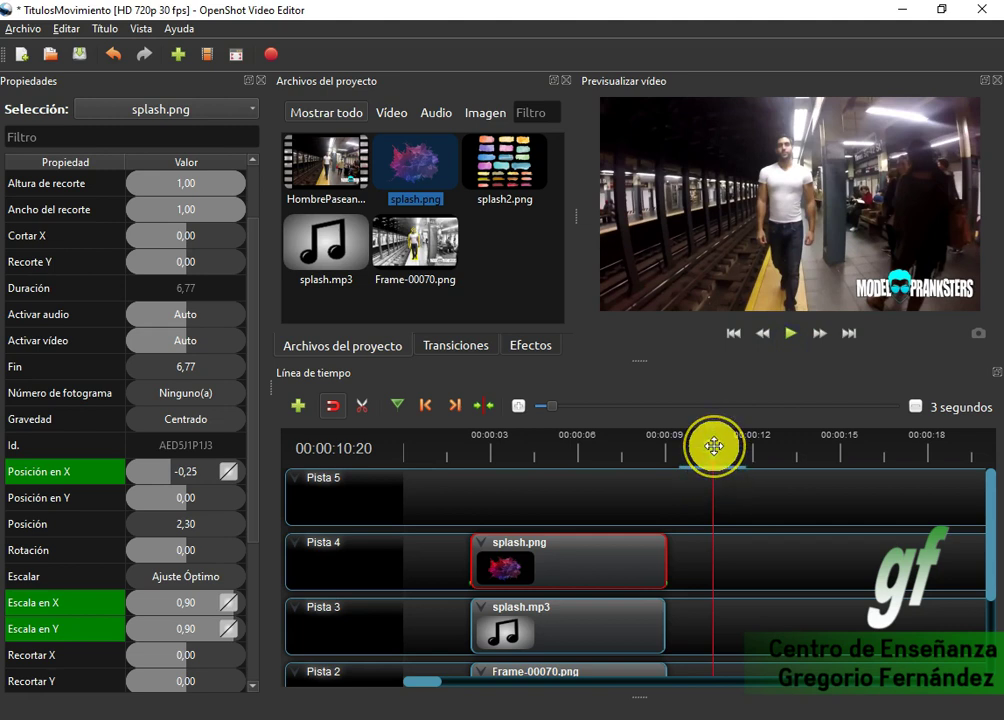
Set splash.png's Escala en X and Escala en Y to 0,80 at the intermediate time 00:00:05:16.
{"action": "left_click", "coordinate": [643, 448]}
{"action": "left_click_drag", "start_coordinate": [643, 448], "coordinate": [564, 448]}
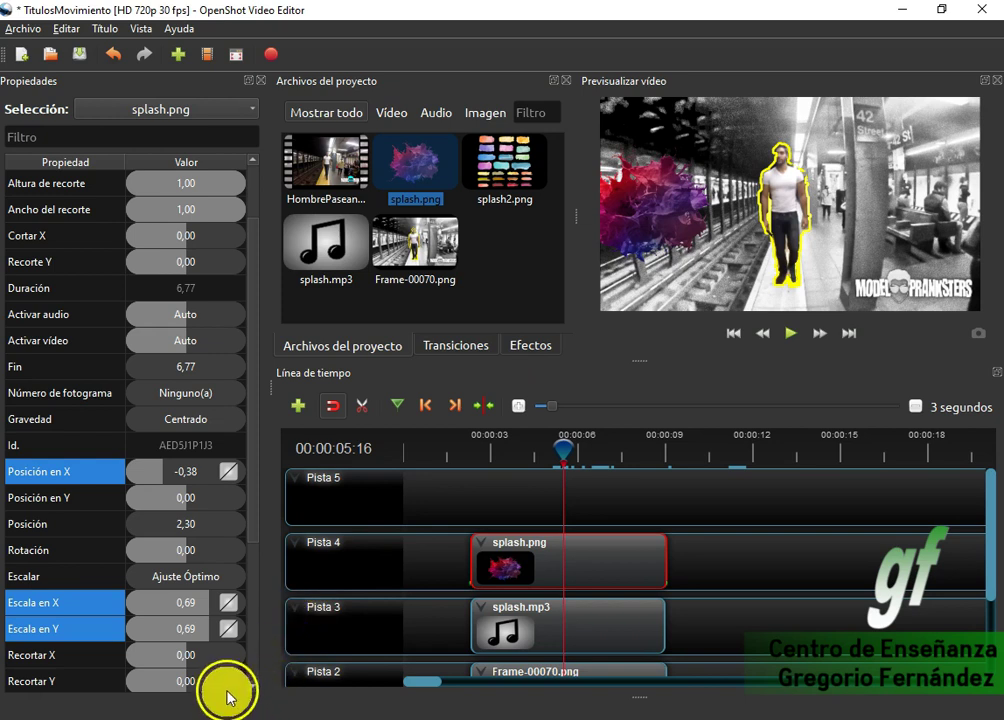
{"action": "double_click", "coordinate": [203, 604]}
{"action": "type", "text": "0,"}
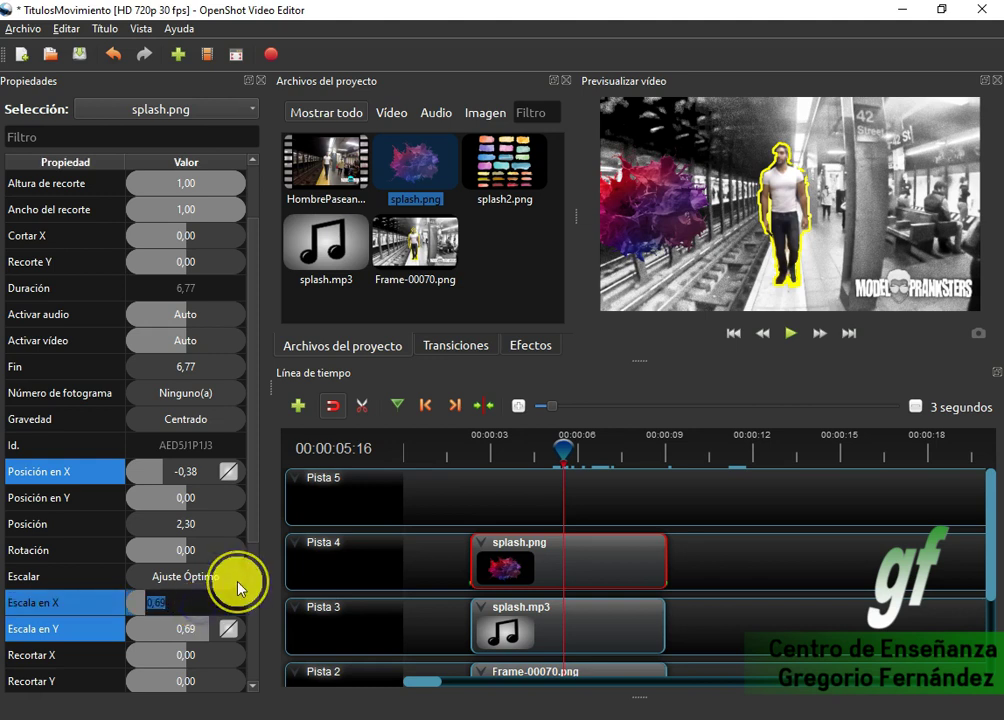
{"action": "type", "text": "80"}
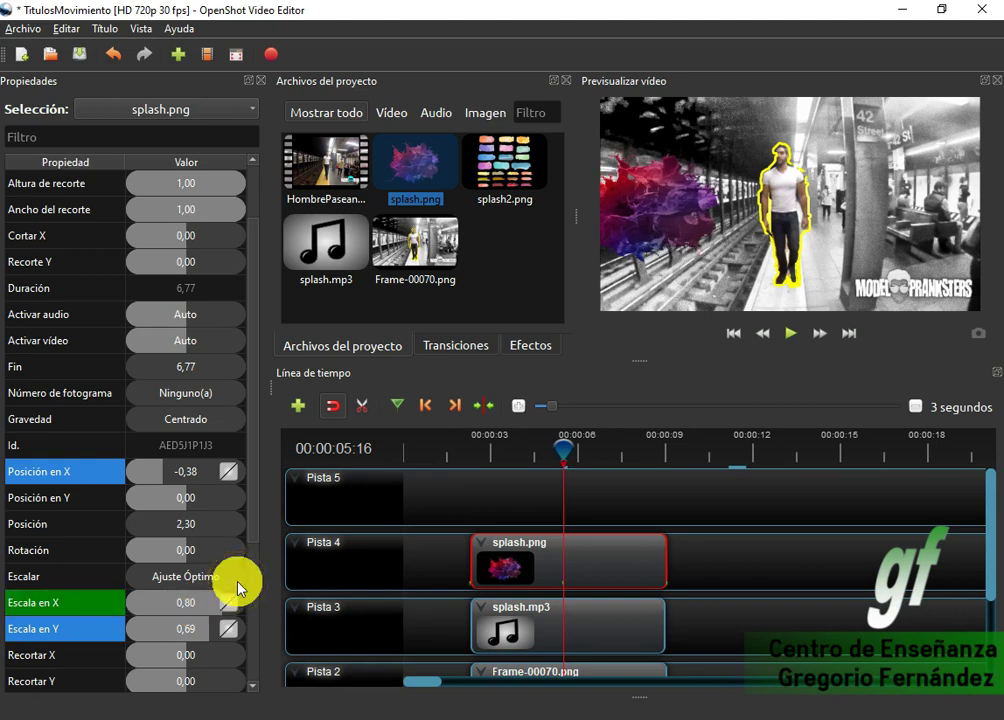
{"action": "key", "text": "Return"}
{"action": "double_click", "coordinate": [188, 630]}
{"action": "type", "text": "0,"}
{"action": "key", "text": "Return"}
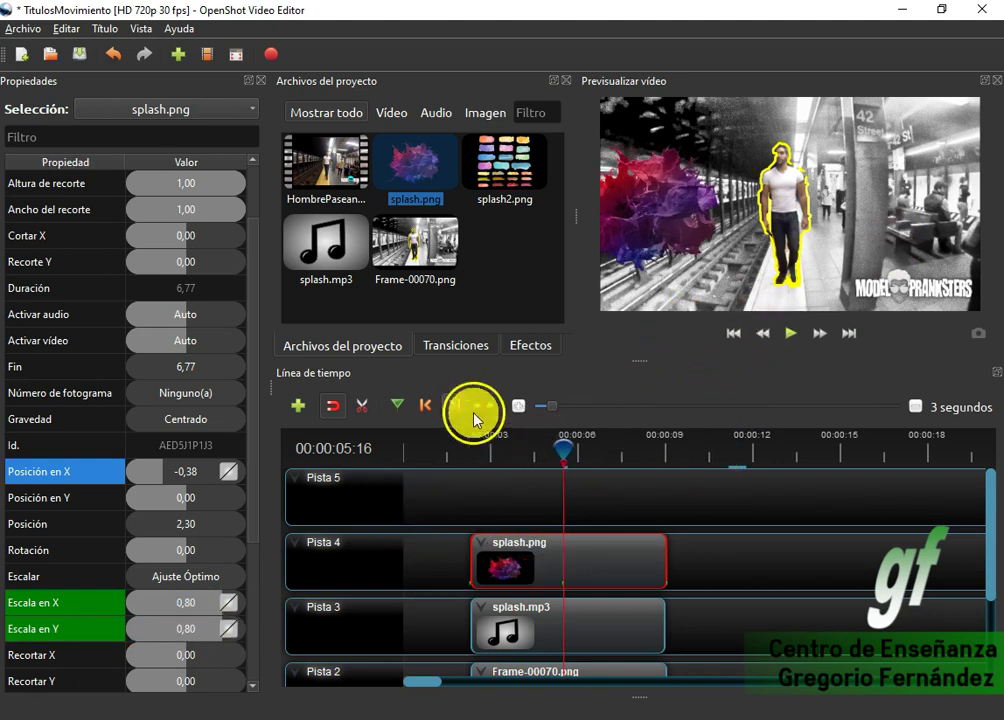
Replay the splash animation from the clip's start to check its three-stage scaling.
{"action": "left_click", "coordinate": [424, 407]}
{"action": "left_click", "coordinate": [789, 334]}
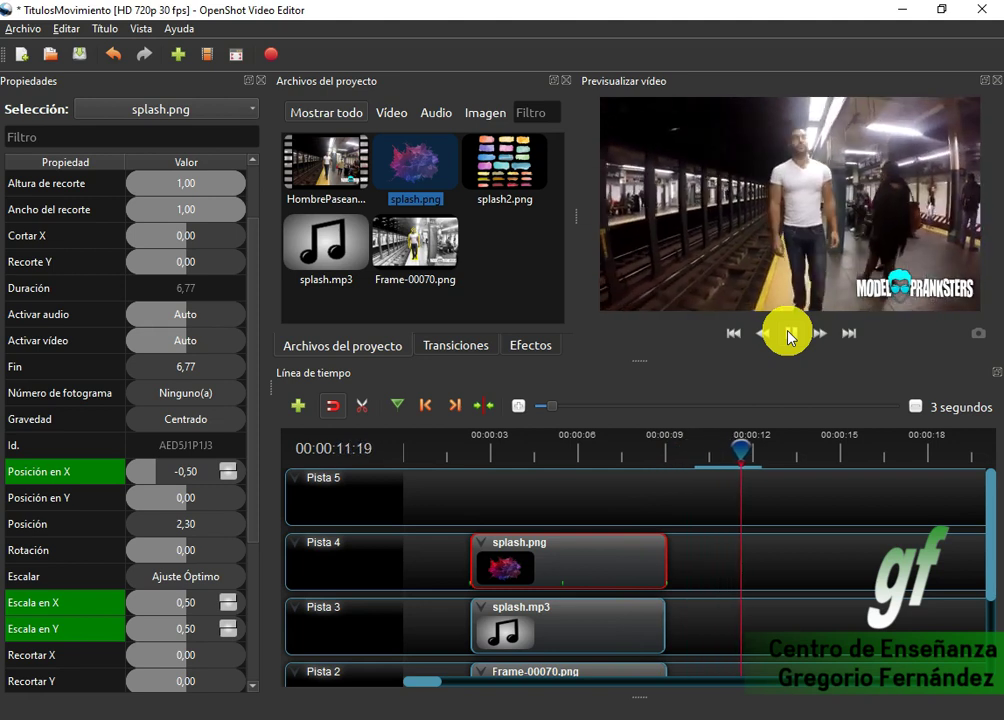
{"action": "left_click", "coordinate": [793, 338]}
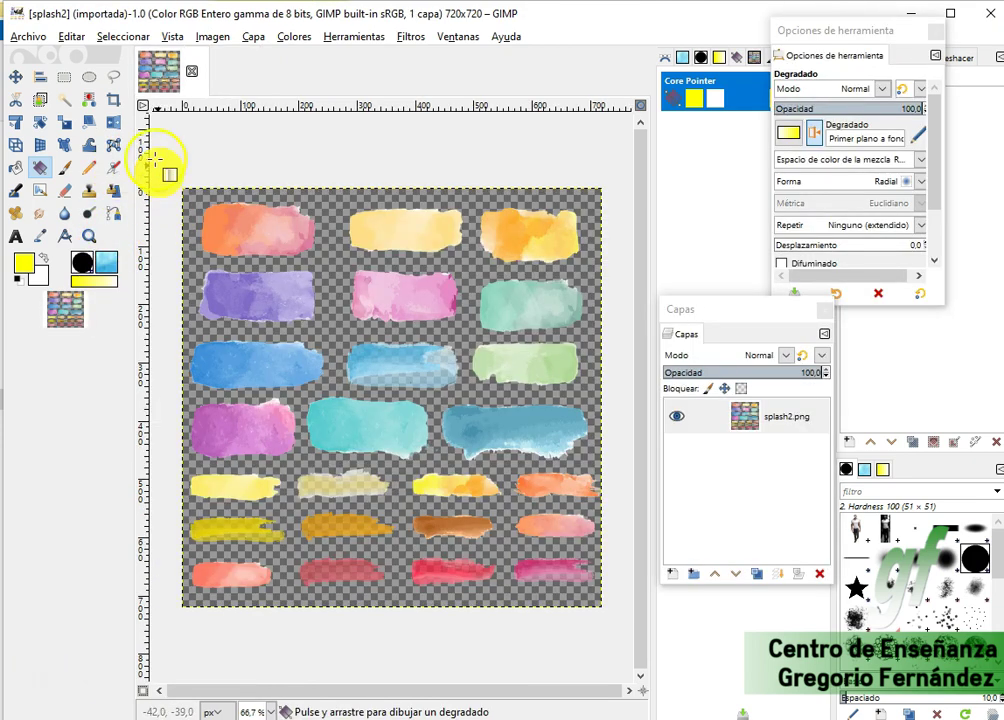
In GIMP, crop splash2.png around the pink brush stroke in the second row to about 278 × 140 px.
{"action": "left_click", "coordinate": [114, 100]}
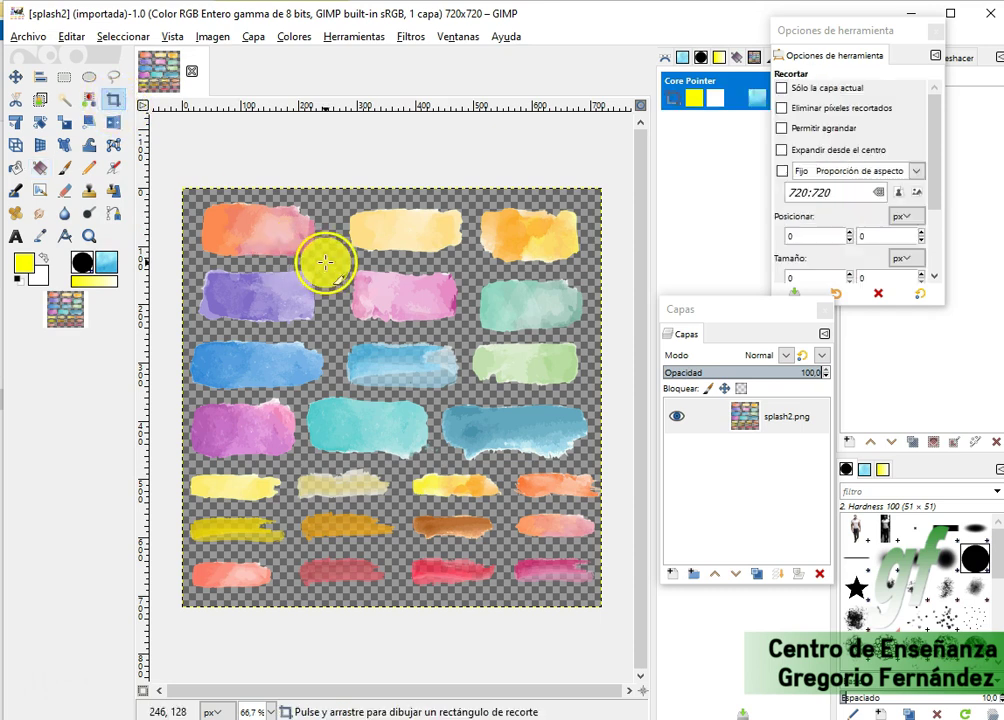
{"action": "left_click_drag", "start_coordinate": [319, 251], "coordinate": [480, 334]}
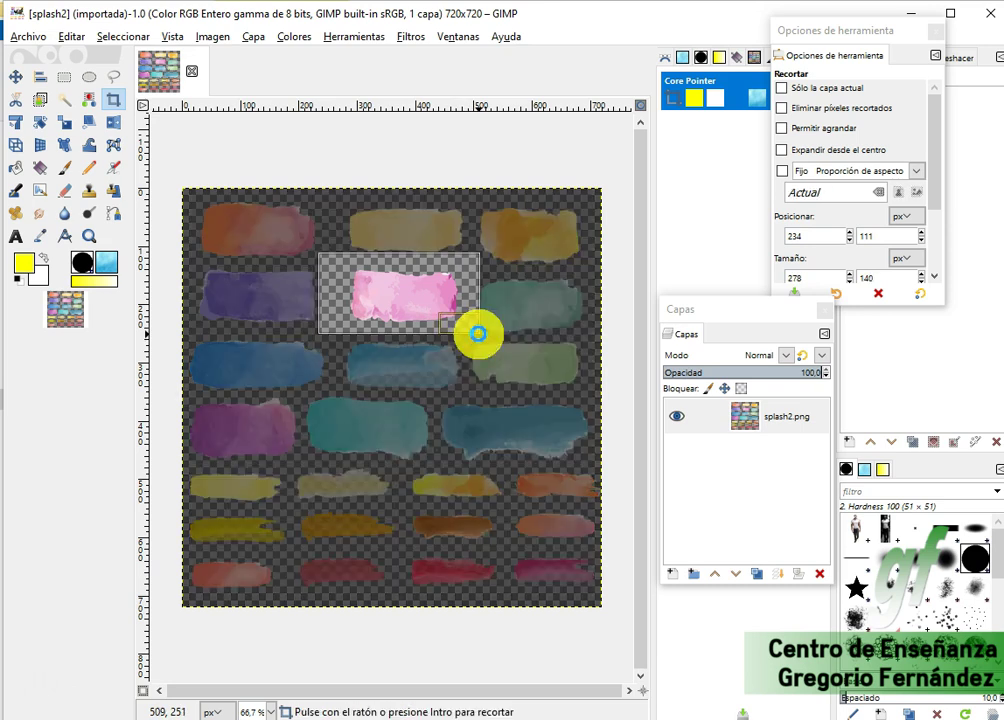
{"action": "left_click", "coordinate": [478, 334]}
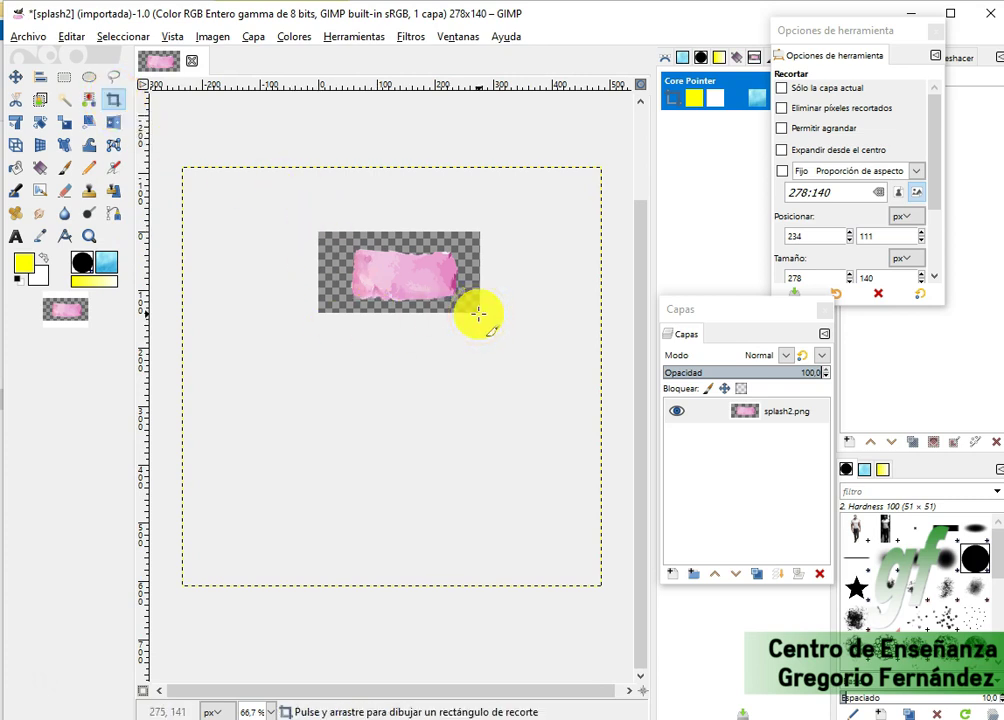
Add black French Grotesque 34 px text reading ACTOR PRINCIPAL in two lines over the pink brush stroke.
{"action": "left_click", "coordinate": [23, 267]}
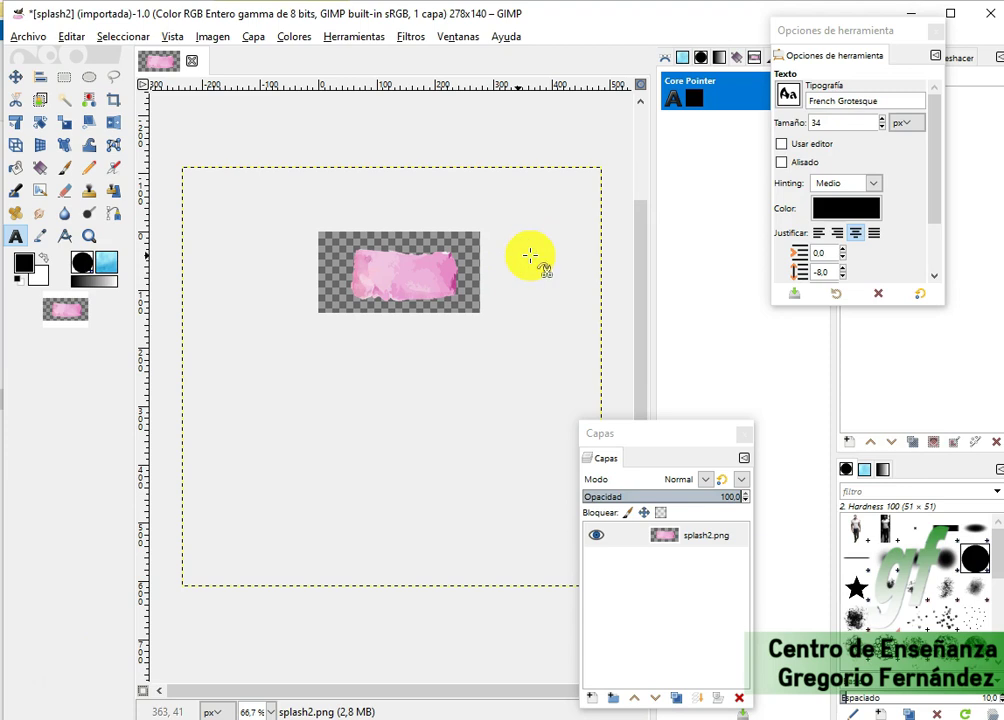
{"action": "key", "text": "a"}
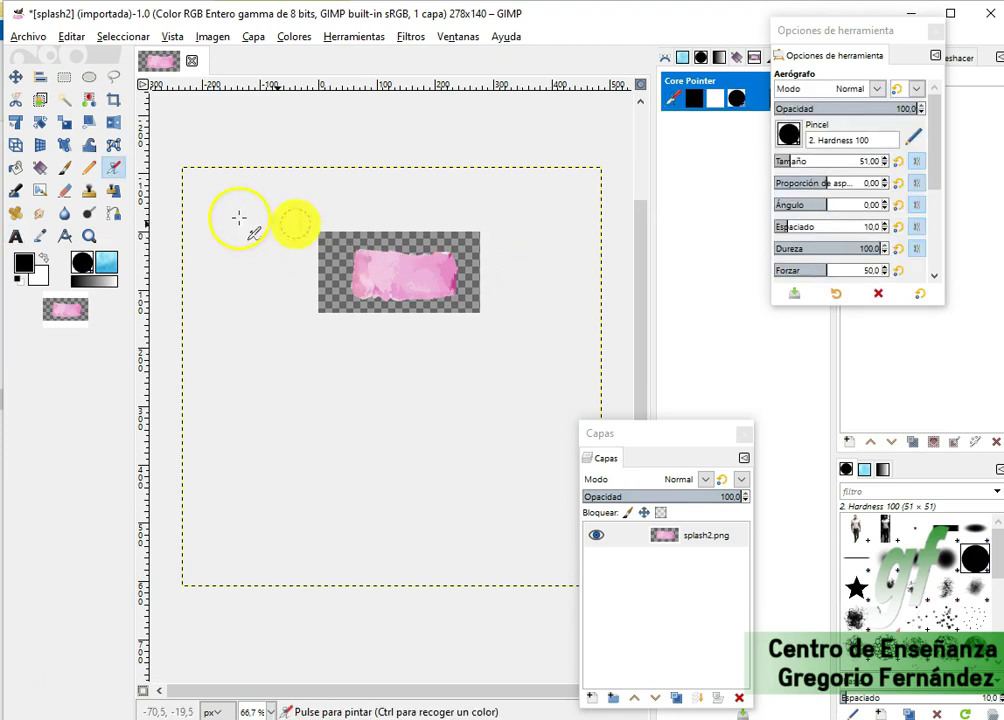
{"action": "left_click", "coordinate": [17, 240]}
{"action": "left_click", "coordinate": [356, 262]}
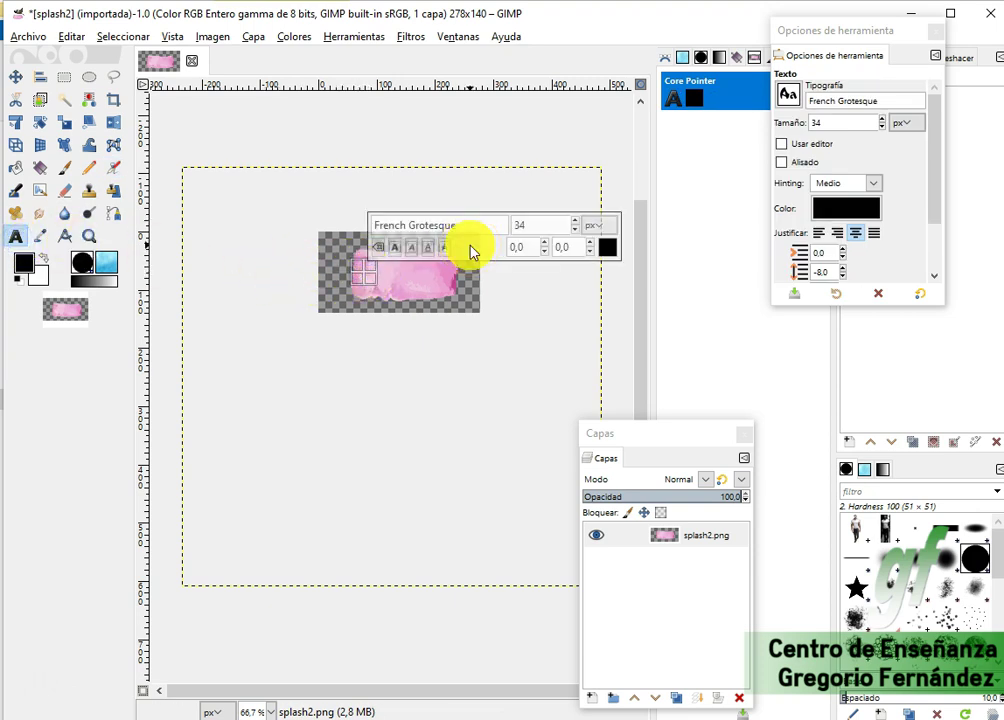
{"action": "type", "text": "aCTOR PRINCIPAL"}
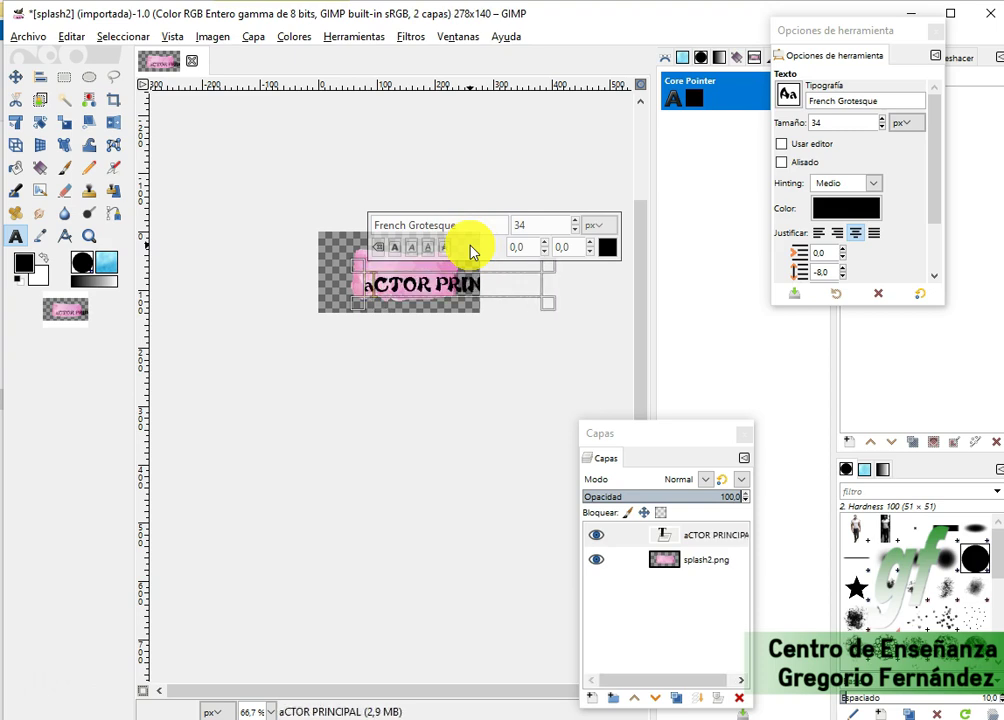
{"action": "key", "text": "Delete"}
{"action": "type", "text": "a"}
{"action": "key", "text": "BackSpace"}
{"action": "type", "text": "A"}
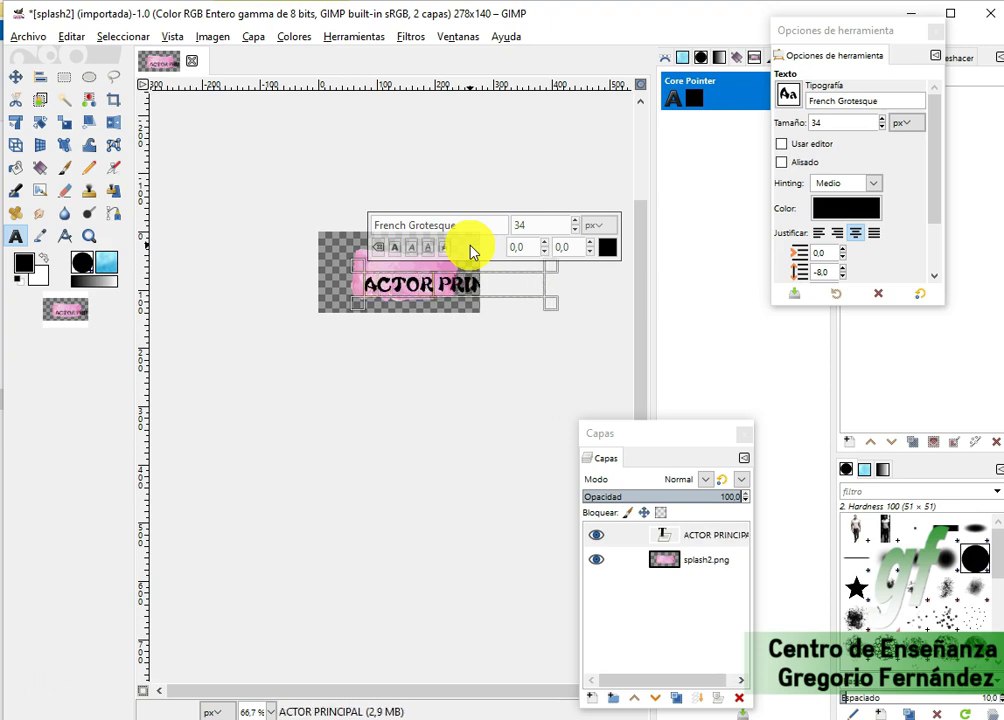
{"action": "key", "text": "Return"}
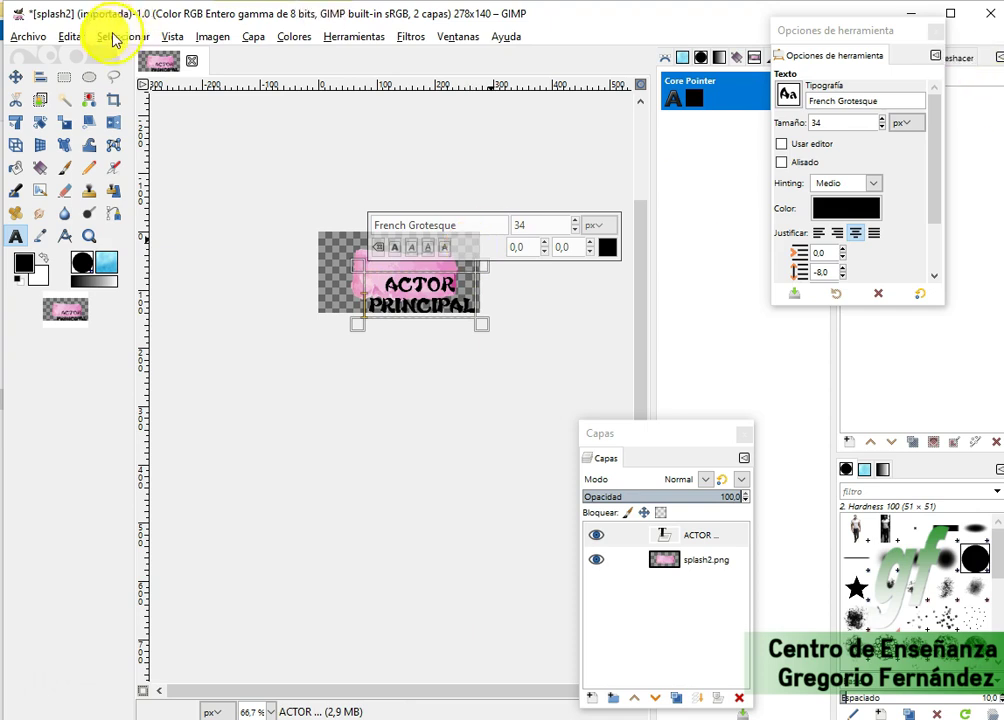
Position the ACTOR PRINCIPAL text over the pink brush stroke and set its font size to 32 px.
{"action": "left_click", "coordinate": [15, 78]}
{"action": "left_click_drag", "start_coordinate": [401, 293], "coordinate": [386, 271]}
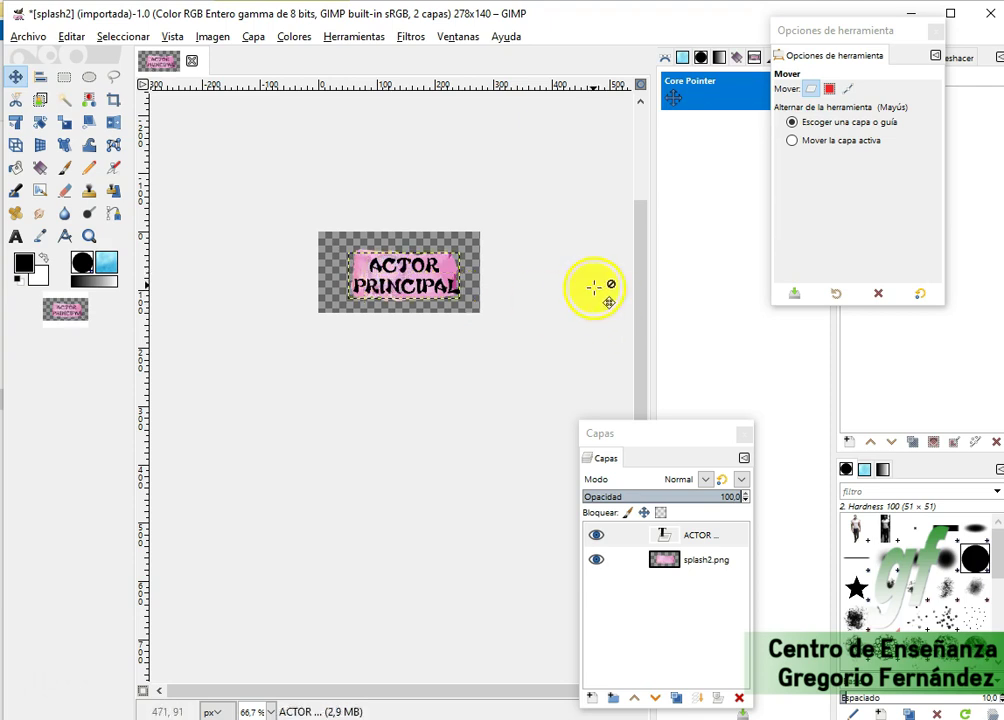
{"action": "left_click", "coordinate": [15, 236]}
{"action": "left_click_drag", "start_coordinate": [373, 265], "coordinate": [504, 298]}
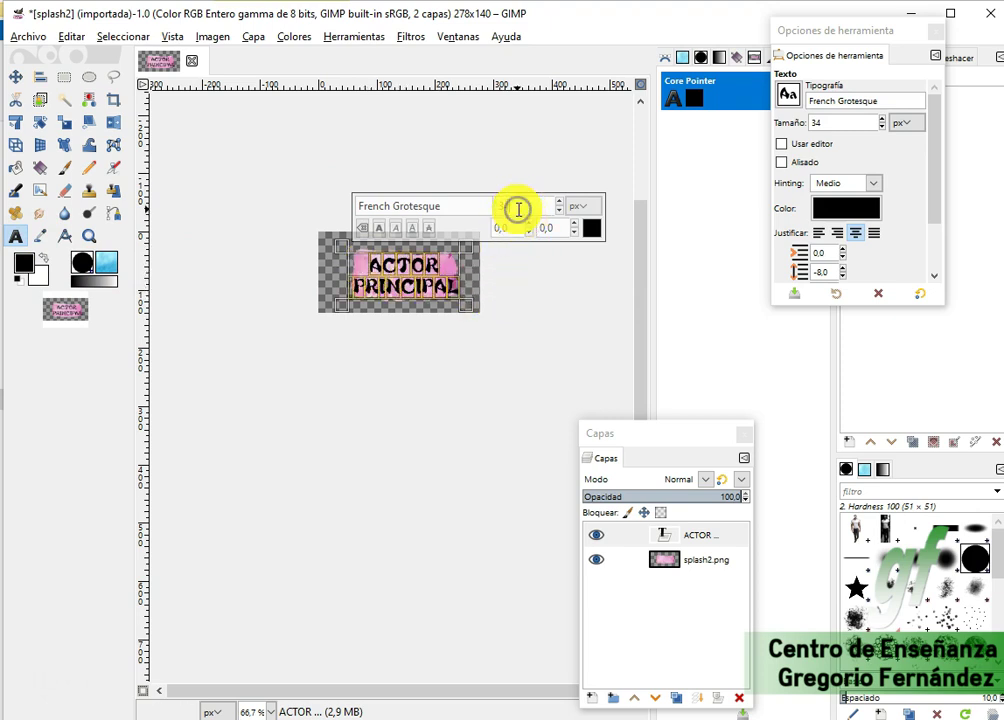
{"action": "key", "text": "BackSpace"}
{"action": "type", "text": "2"}
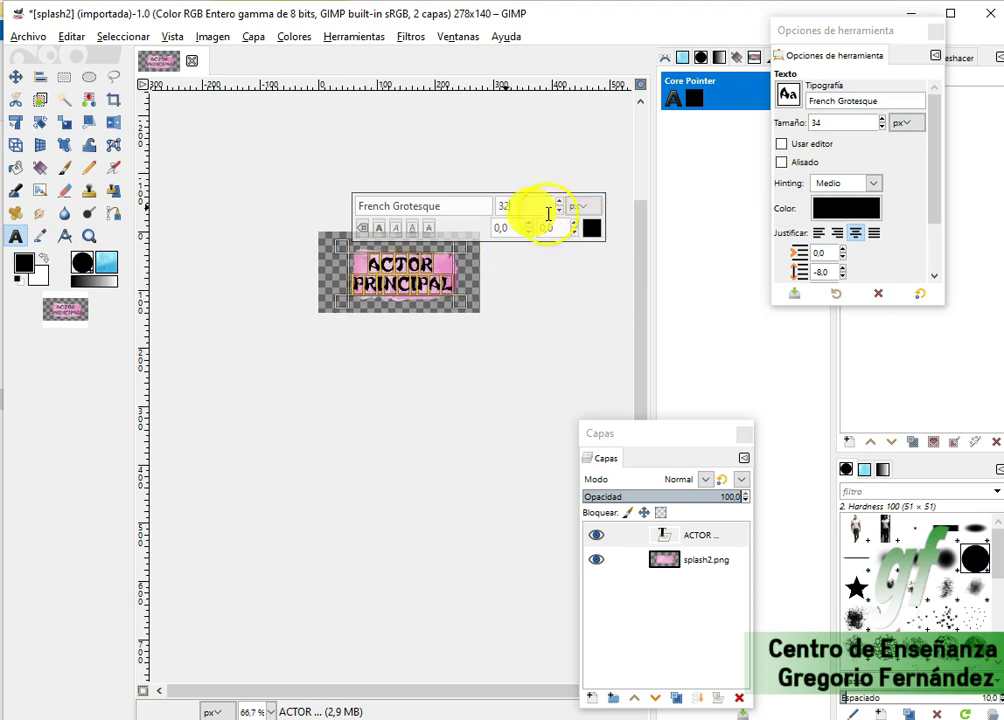
{"action": "left_click", "coordinate": [19, 80]}
{"action": "left_click", "coordinate": [395, 290]}
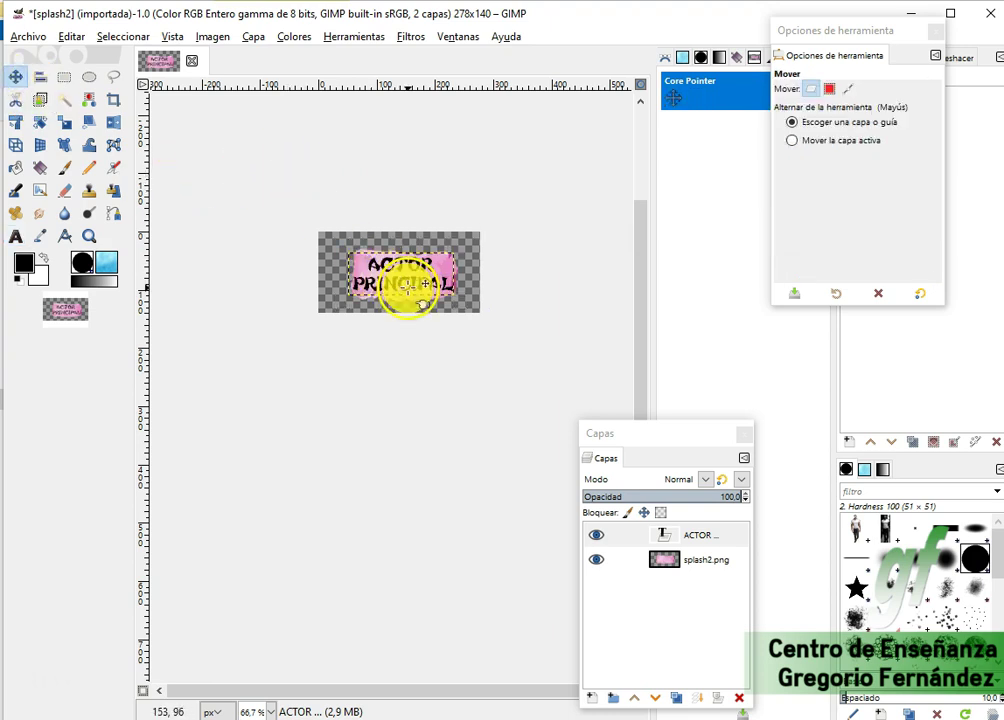
Export the ACTOR PRINCIPAL image as texto.png in the Ejemplo09-TitulosEnMovimiento folder.
{"action": "left_click", "coordinate": [28, 36]}
{"action": "left_click", "coordinate": [103, 266]}
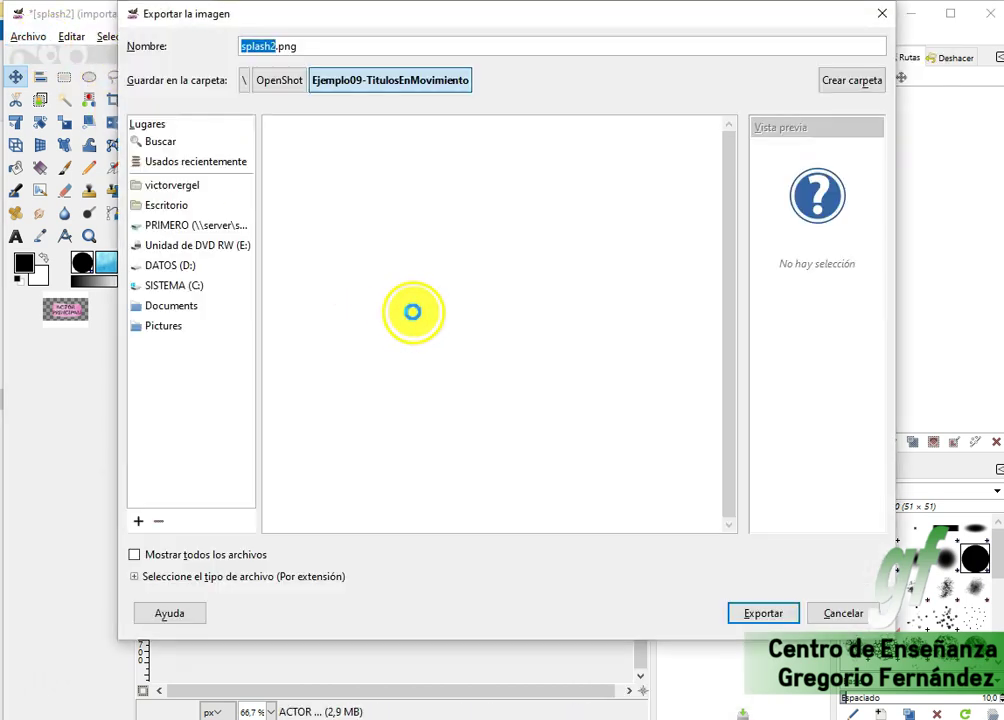
{"action": "type", "text": "texto"}
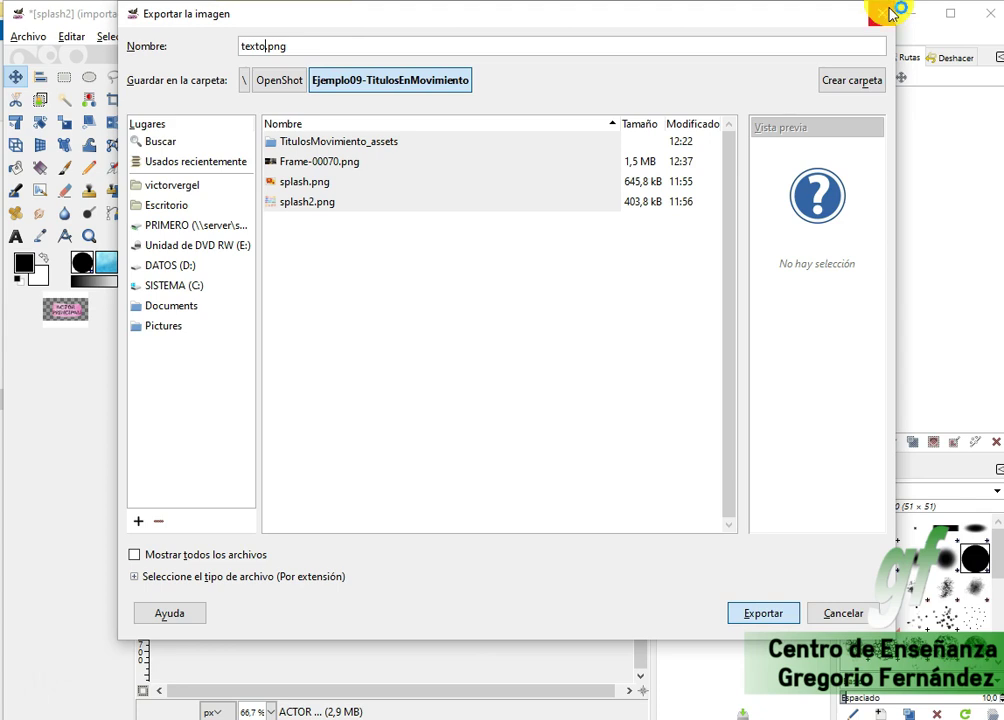
{"action": "key", "text": "Return"}
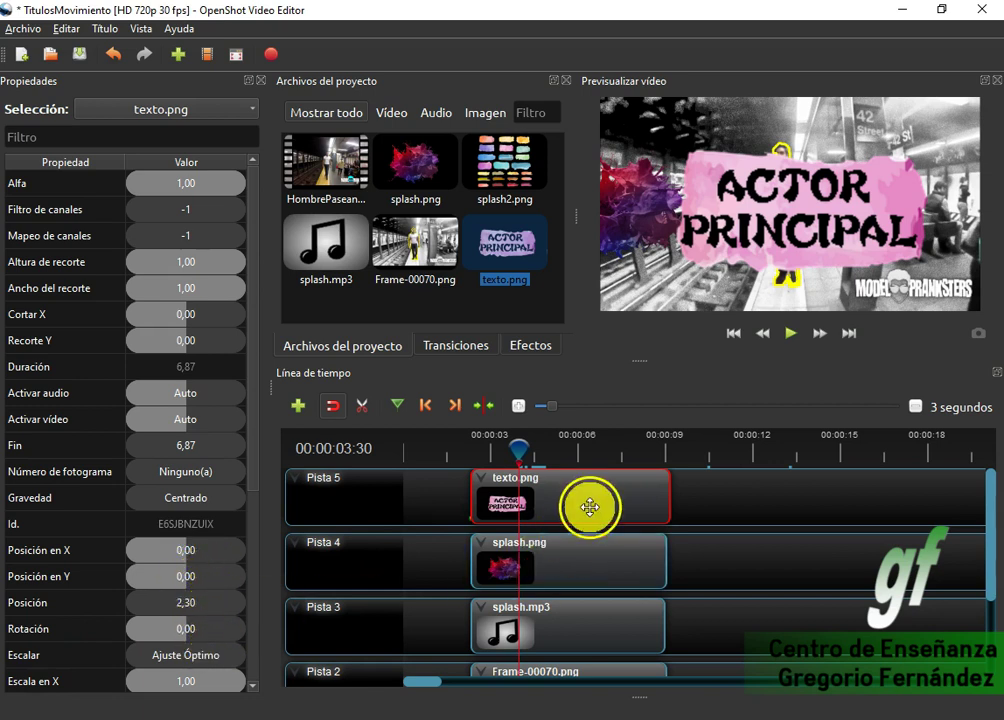
At the start of the texto.png clip on Pista 5 in OpenShot, set its horizontal and vertical scale to 0,50.
{"action": "left_click", "coordinate": [421, 405]}
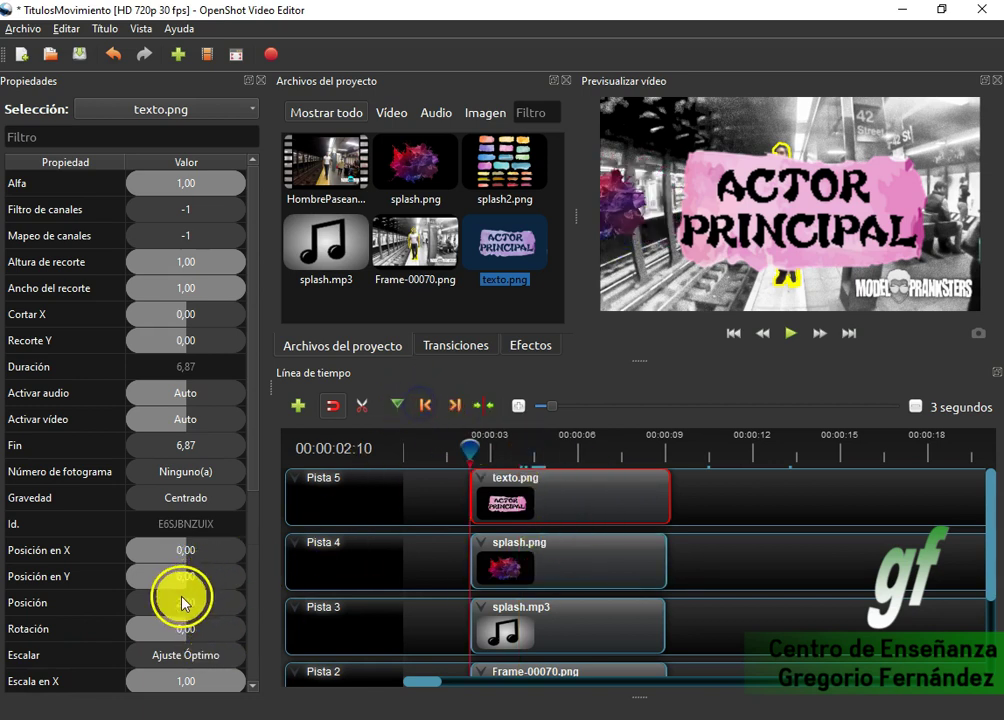
{"action": "double_click", "coordinate": [201, 640]}
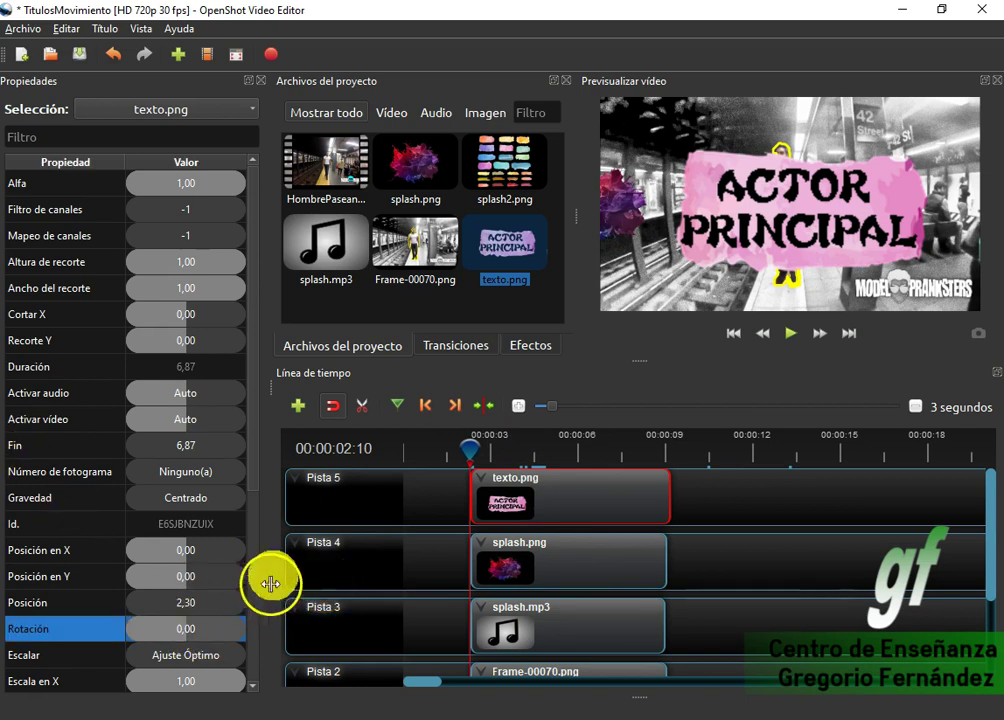
{"action": "scroll", "coordinate": [252, 510], "scroll_direction": "down", "scroll_amount": 1}
{"action": "scroll", "coordinate": [251, 508], "scroll_direction": "down", "scroll_amount": 2}
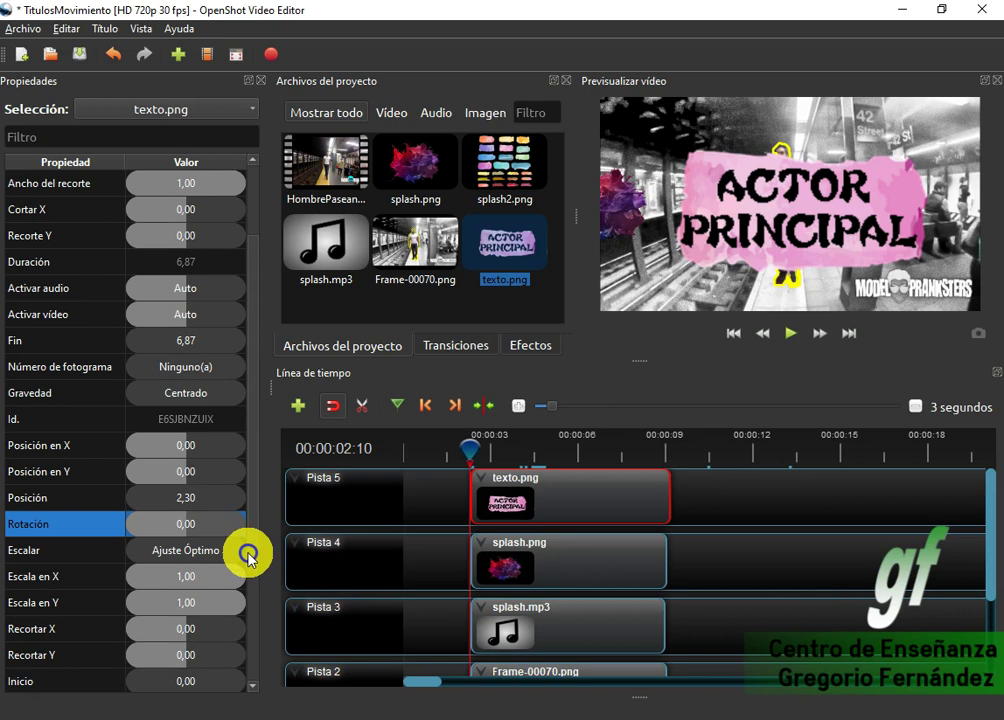
{"action": "double_click", "coordinate": [197, 576]}
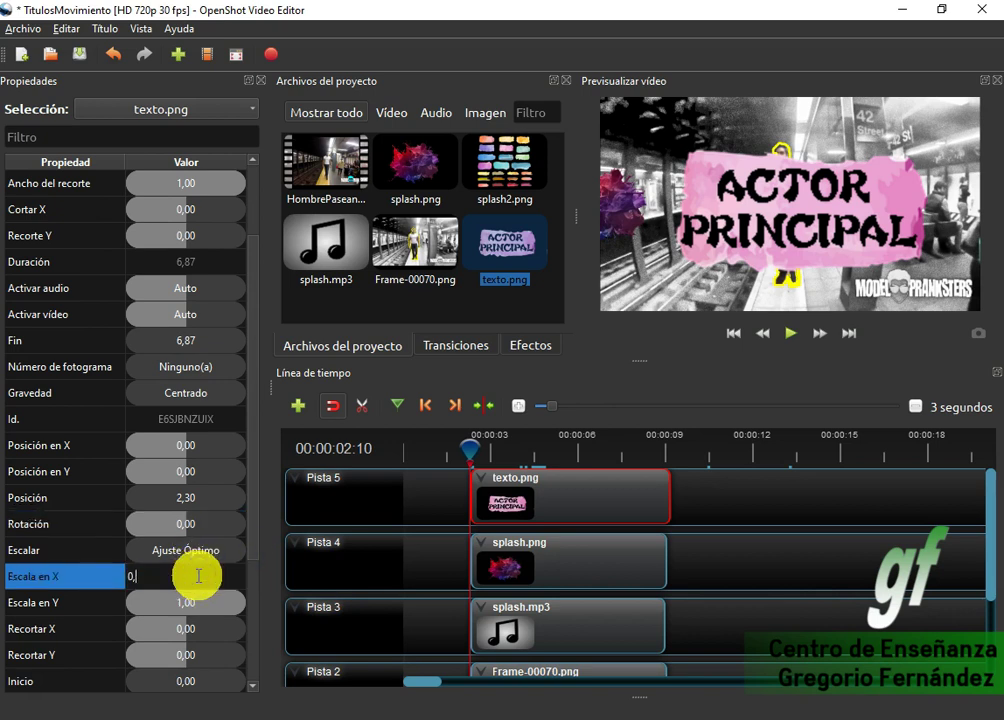
{"action": "key", "text": "Return"}
{"action": "double_click", "coordinate": [197, 603]}
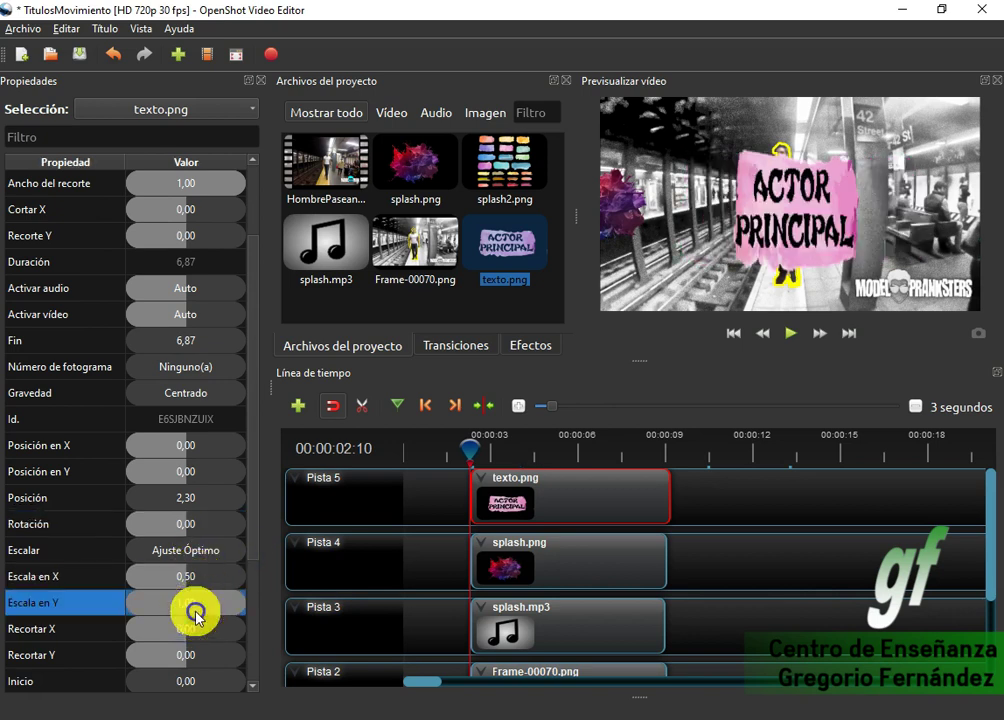
{"action": "type", "text": "0,50"}
{"action": "key", "text": "Return"}
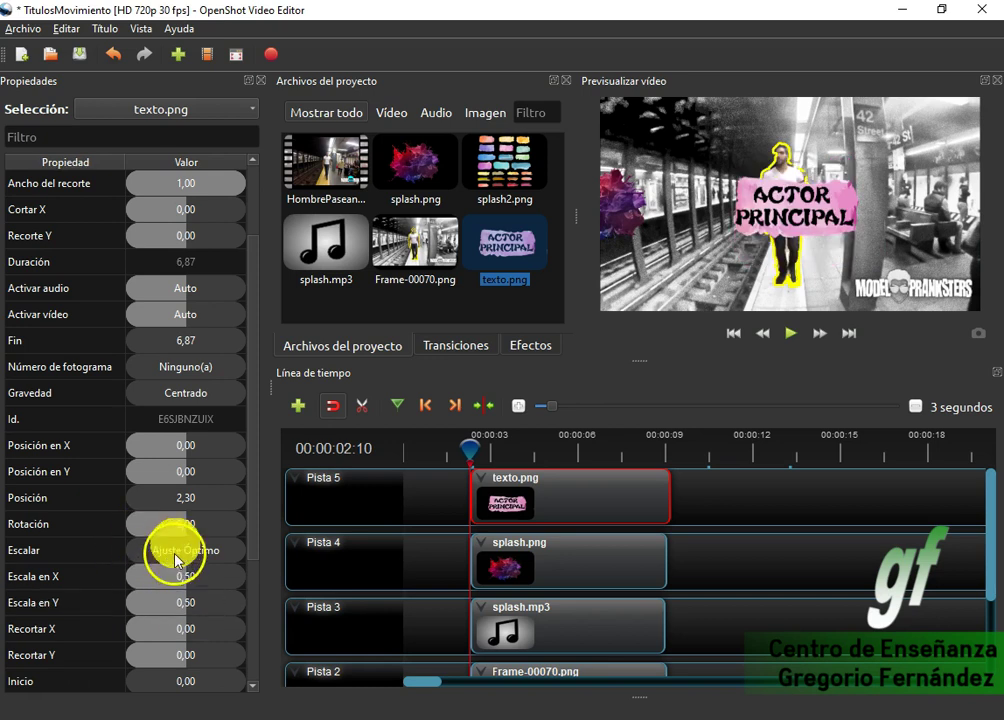
Try horizontal positions of -0,5 and -0,1 for the texto.png clip.
{"action": "double_click", "coordinate": [188, 447]}
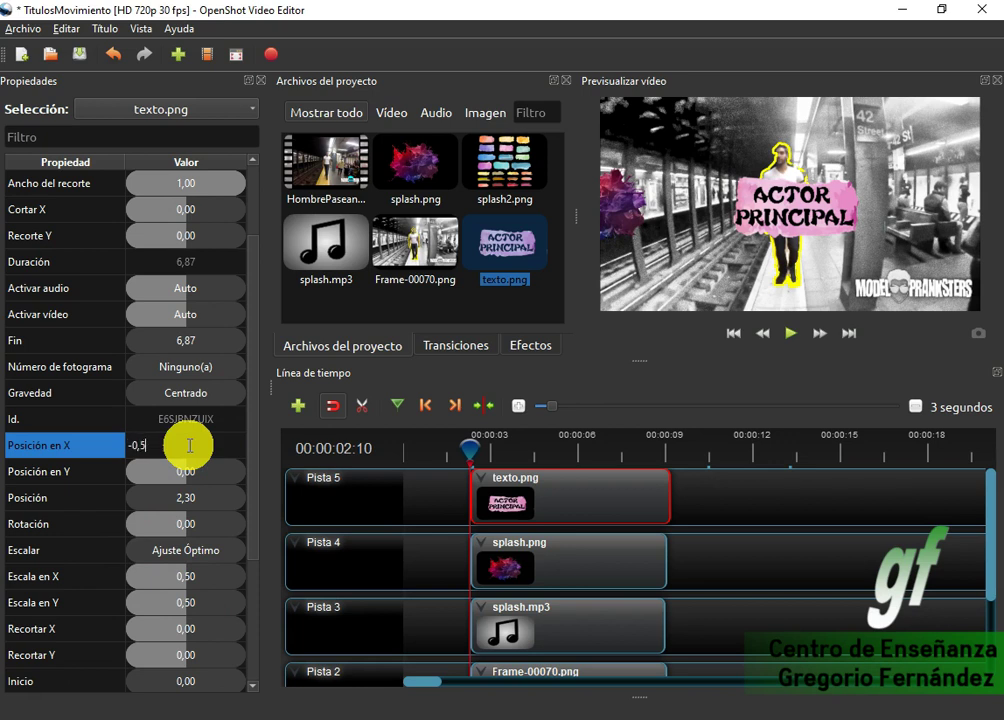
{"action": "key", "text": "Return"}
{"action": "double_click", "coordinate": [189, 450]}
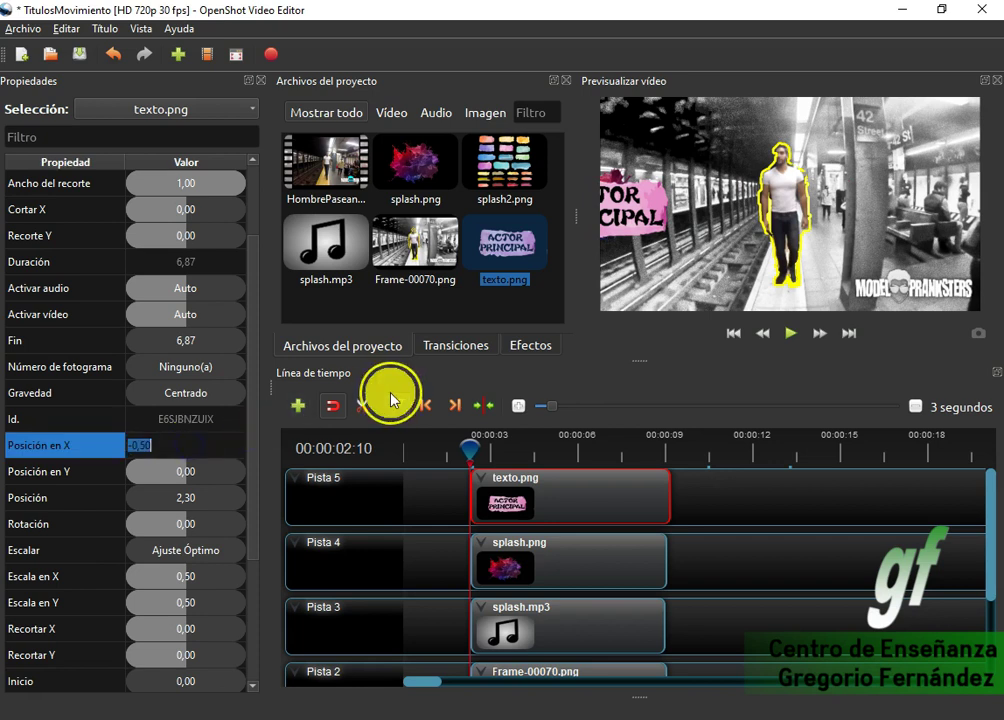
{"action": "type", "text": "-"}
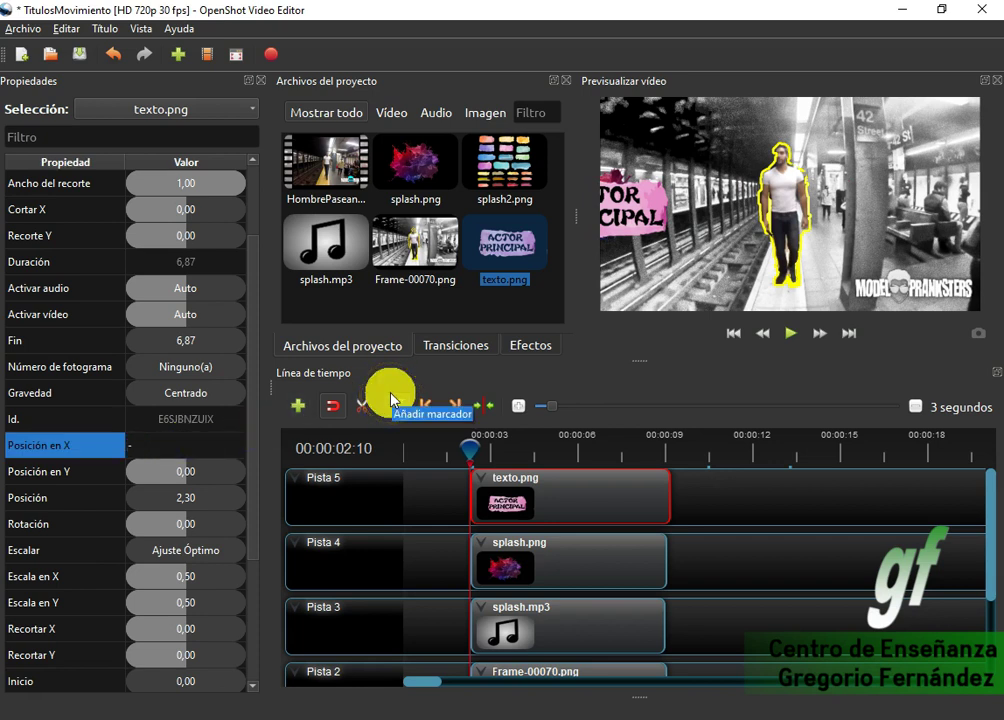
{"action": "type", "text": "0,1"}
{"action": "key", "text": "Return"}
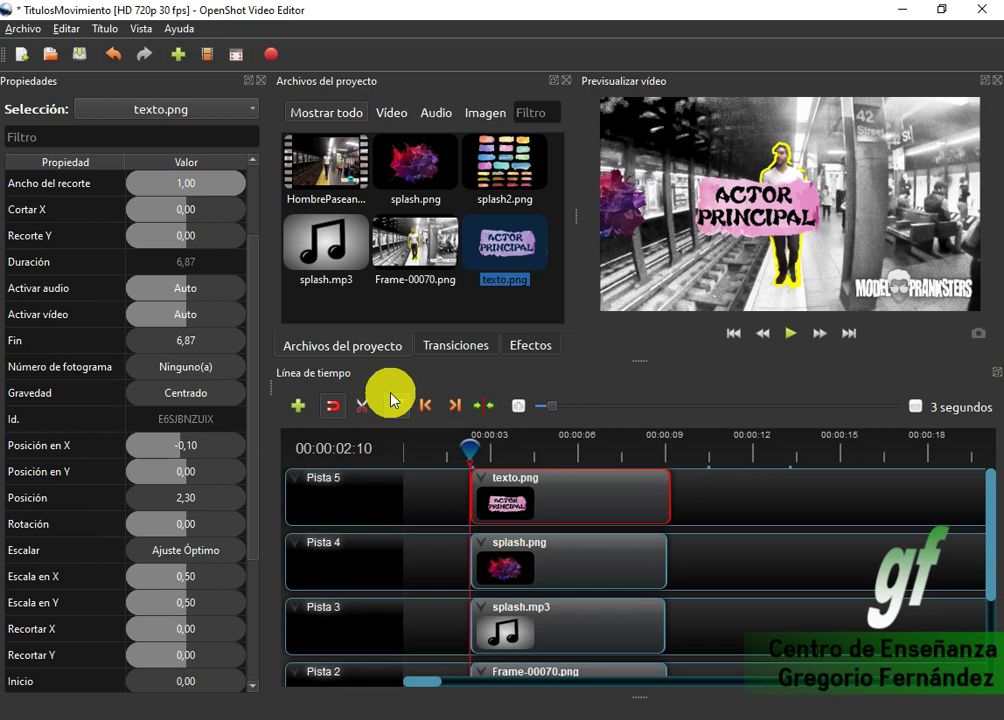
Set the texto.png clip's horizontal position to -0,25.
{"action": "double_click", "coordinate": [203, 446]}
{"action": "type", "text": "-"}
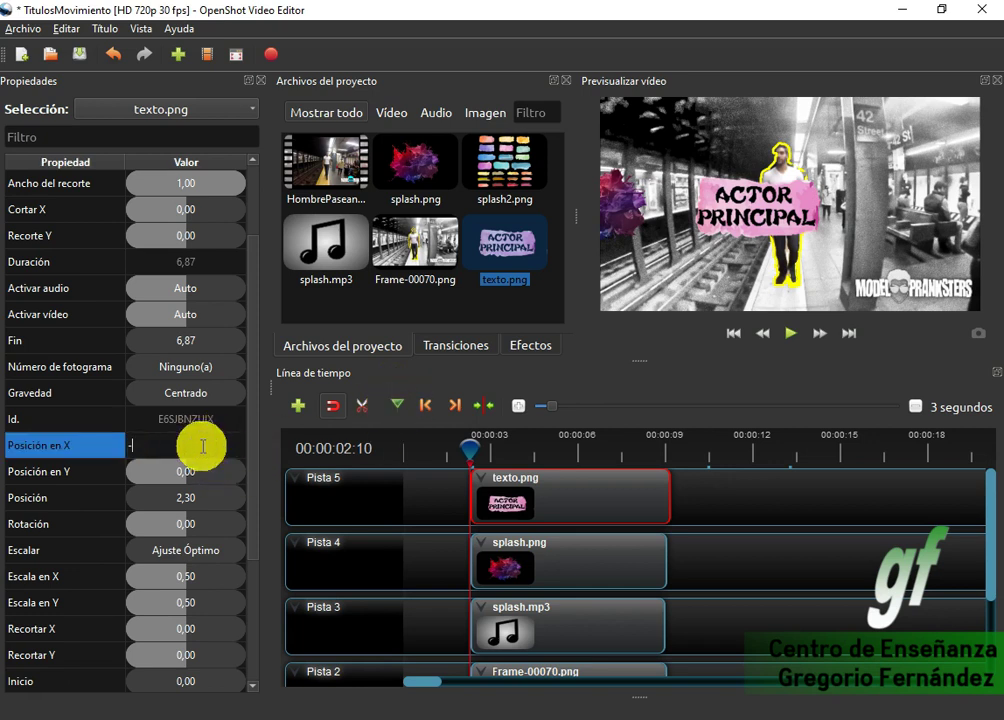
{"action": "type", "text": "0,25"}
{"action": "key", "text": "Return"}
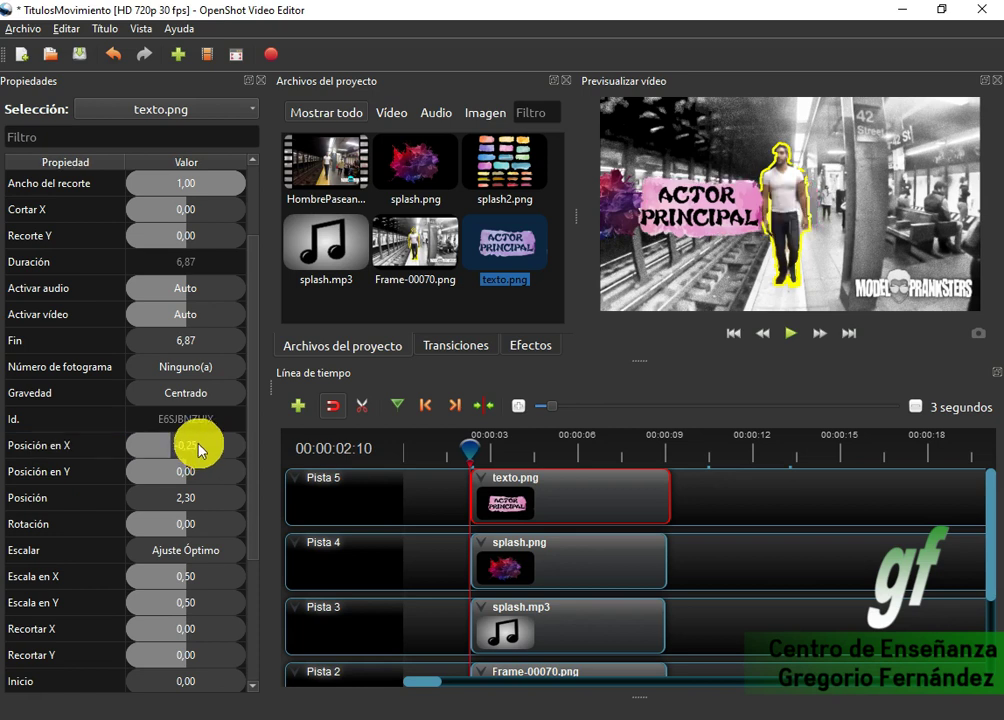
Play the project from the beginning past the end of the texto.png clip to review the title sequence.
{"action": "left_click_drag", "start_coordinate": [487, 450], "coordinate": [302, 453]}
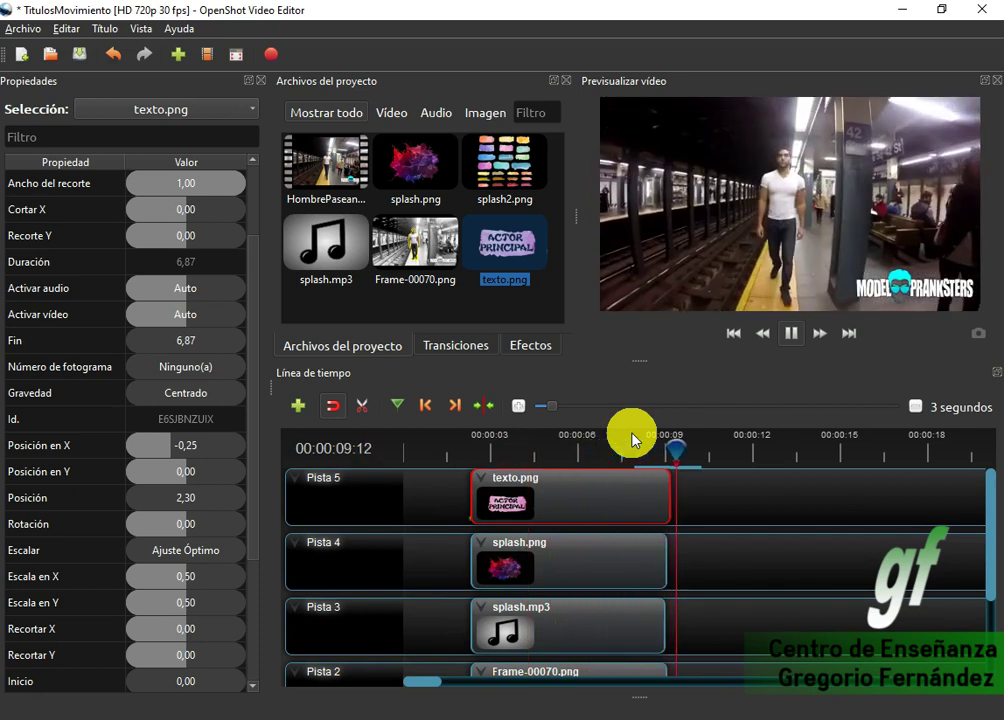
{"action": "left_click", "coordinate": [791, 333]}
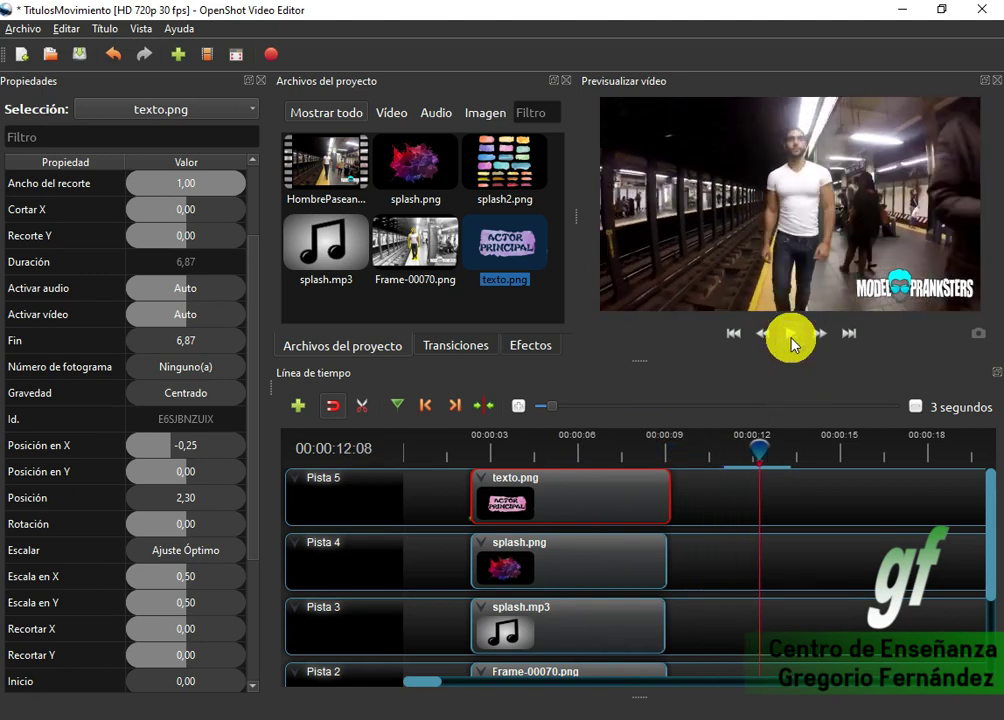
Switch to GIMP with the empty Frame-00070 canvas and move the Capas window off the canvas.
{"action": "left_click", "coordinate": [40, 685]}
{"action": "left_click", "coordinate": [249, 373]}
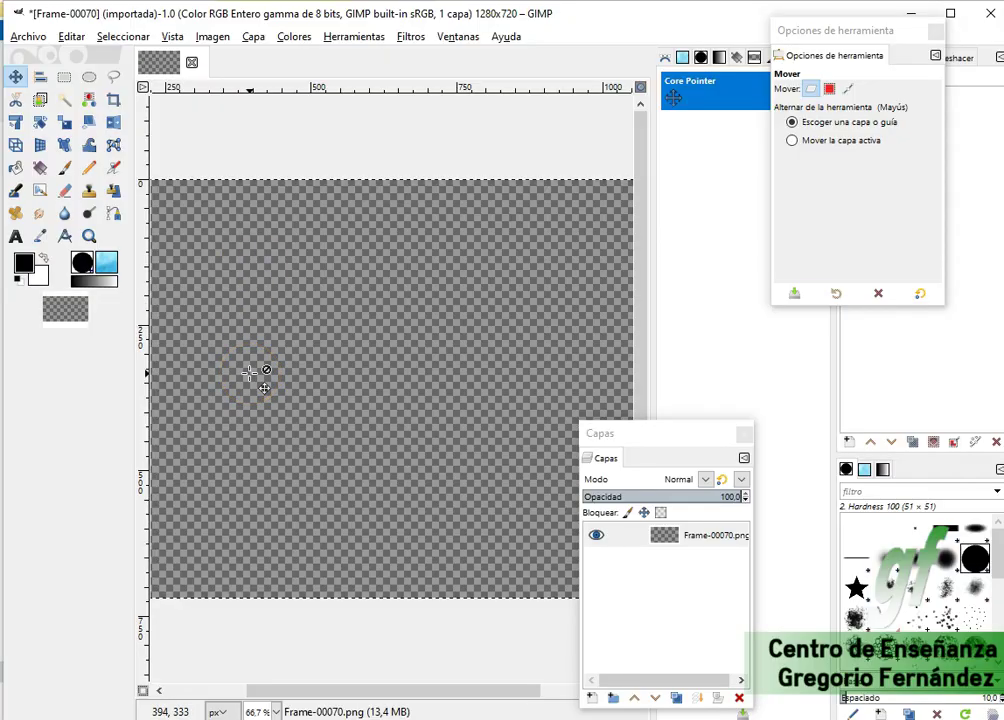
{"action": "left_click_drag", "start_coordinate": [610, 432], "coordinate": [827, 311]}
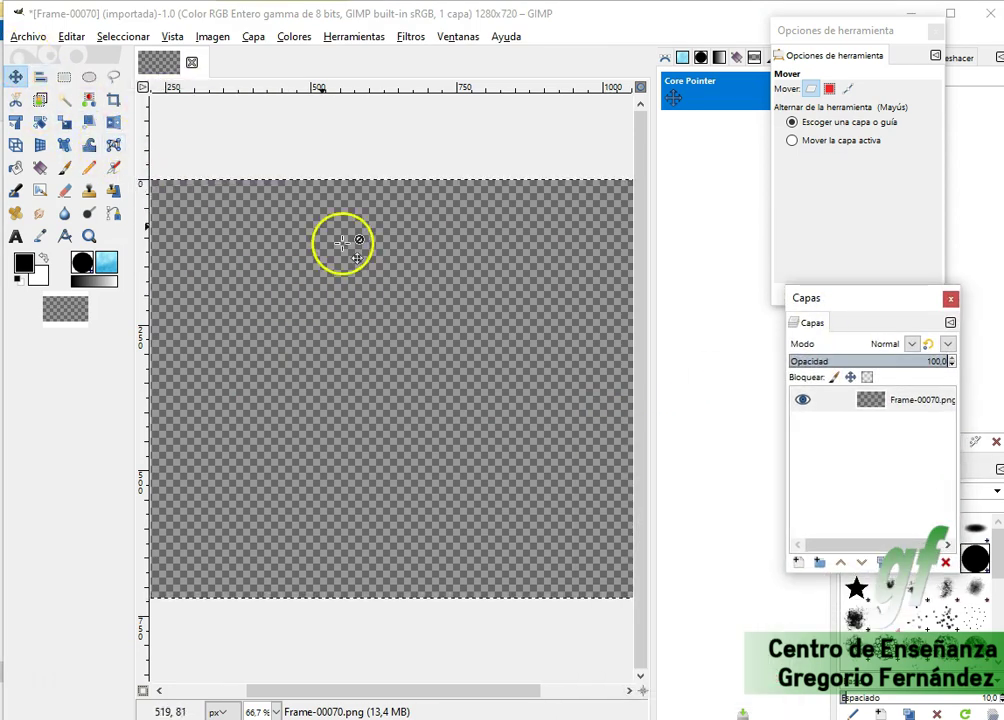
{"action": "left_click", "coordinate": [322, 309]}
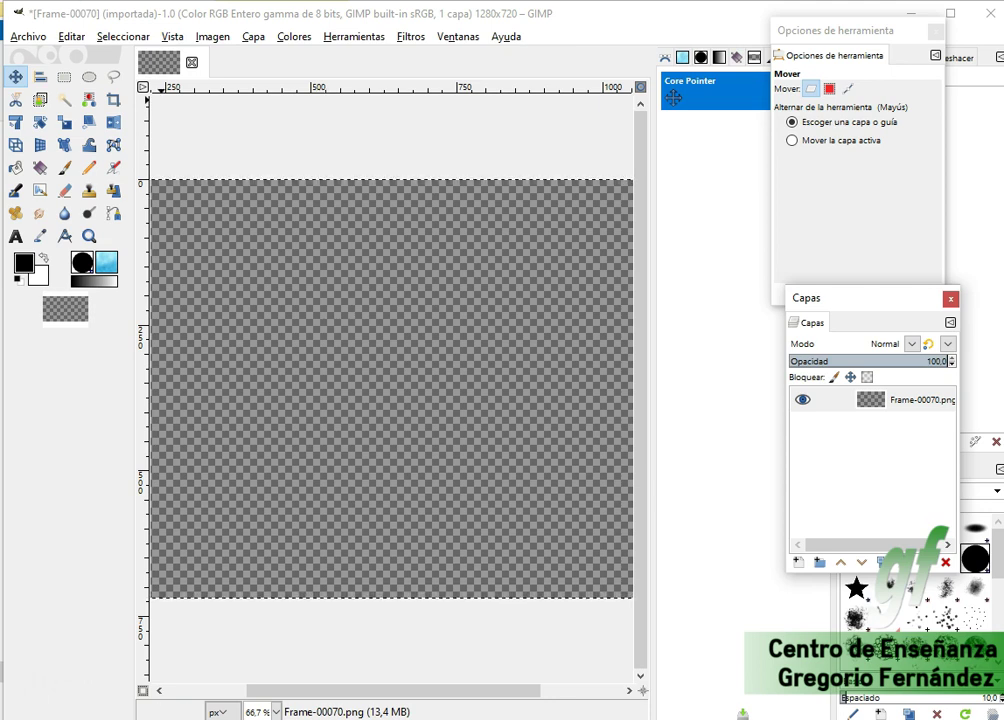
Activate the Text tool and keep black (000000) as the foreground colour.
{"action": "left_click", "coordinate": [15, 236]}
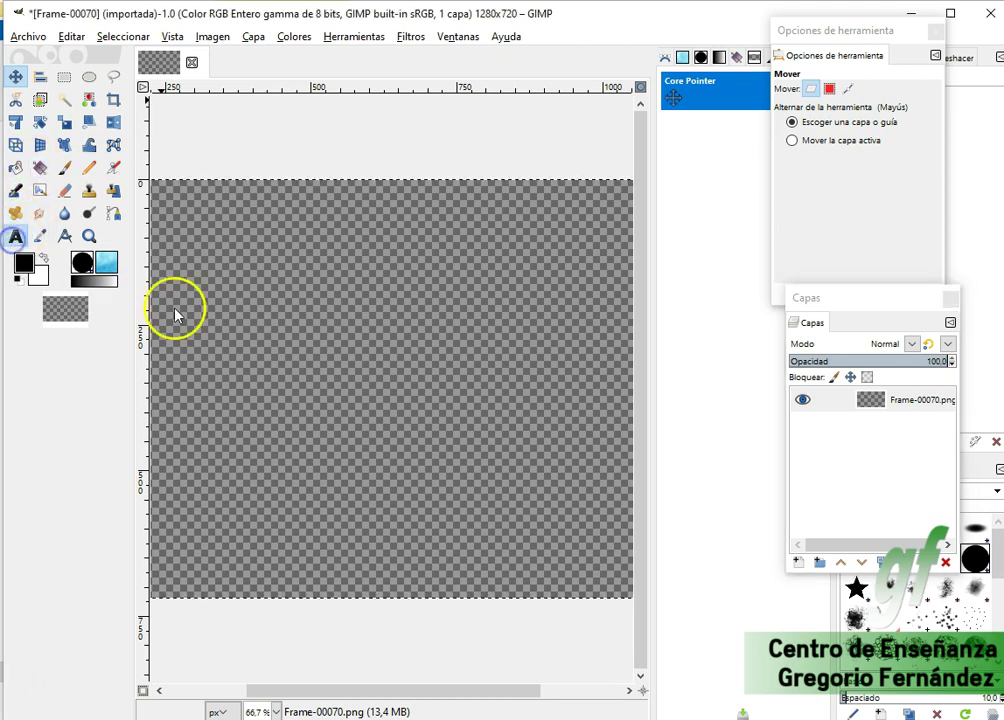
{"action": "left_click", "coordinate": [184, 337]}
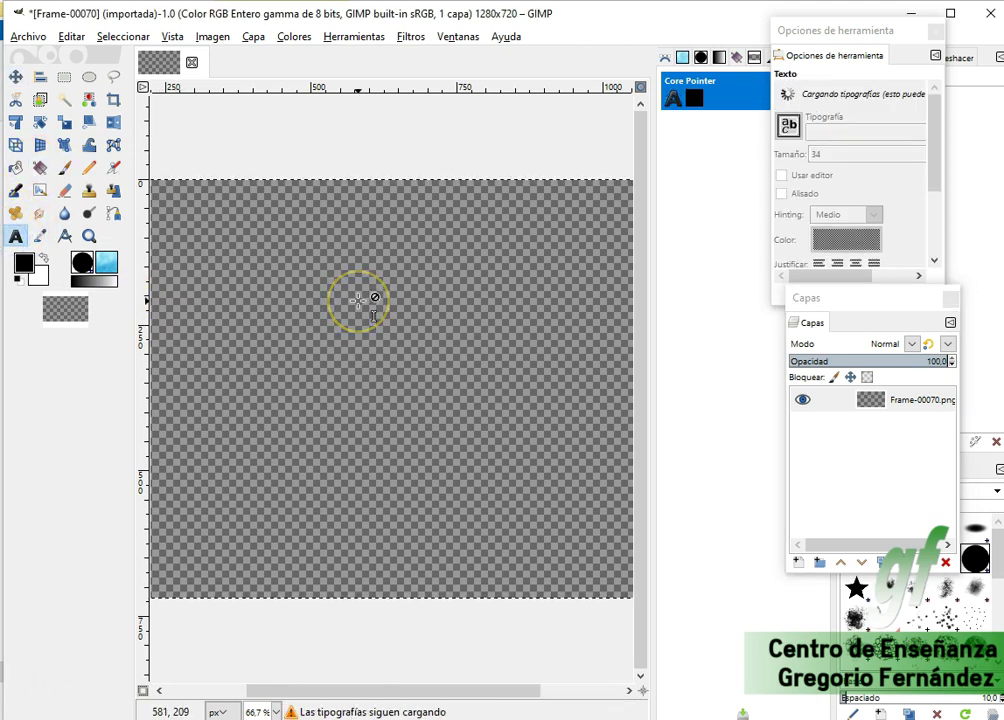
{"action": "left_click", "coordinate": [191, 308]}
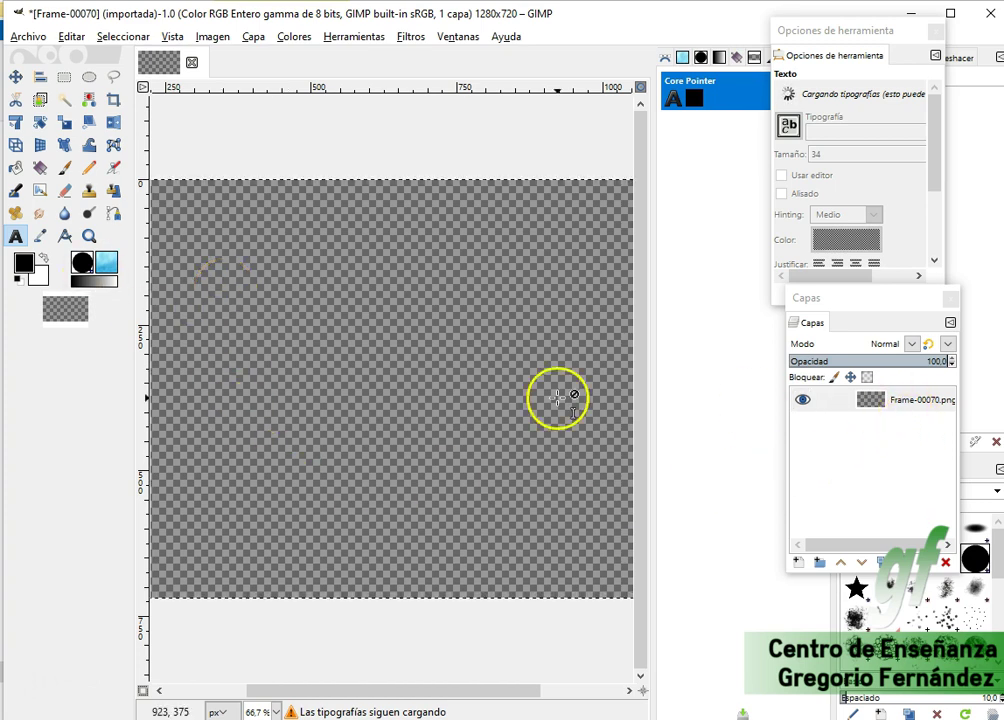
{"action": "left_click", "coordinate": [24, 265]}
{"action": "left_click", "coordinate": [522, 492]}
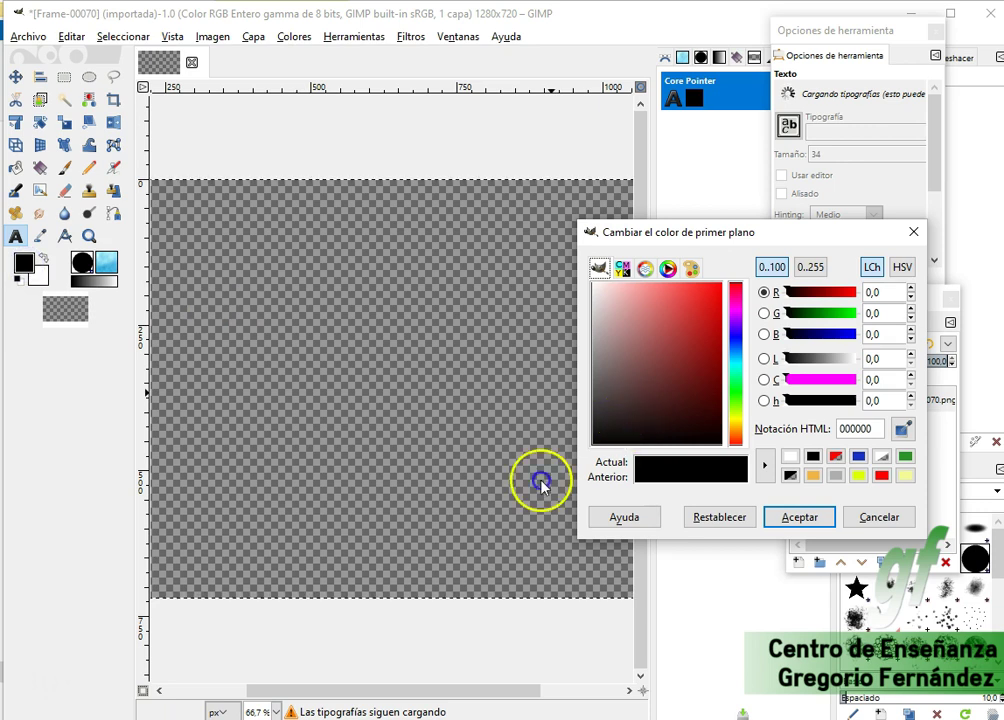
{"action": "left_click", "coordinate": [778, 522]}
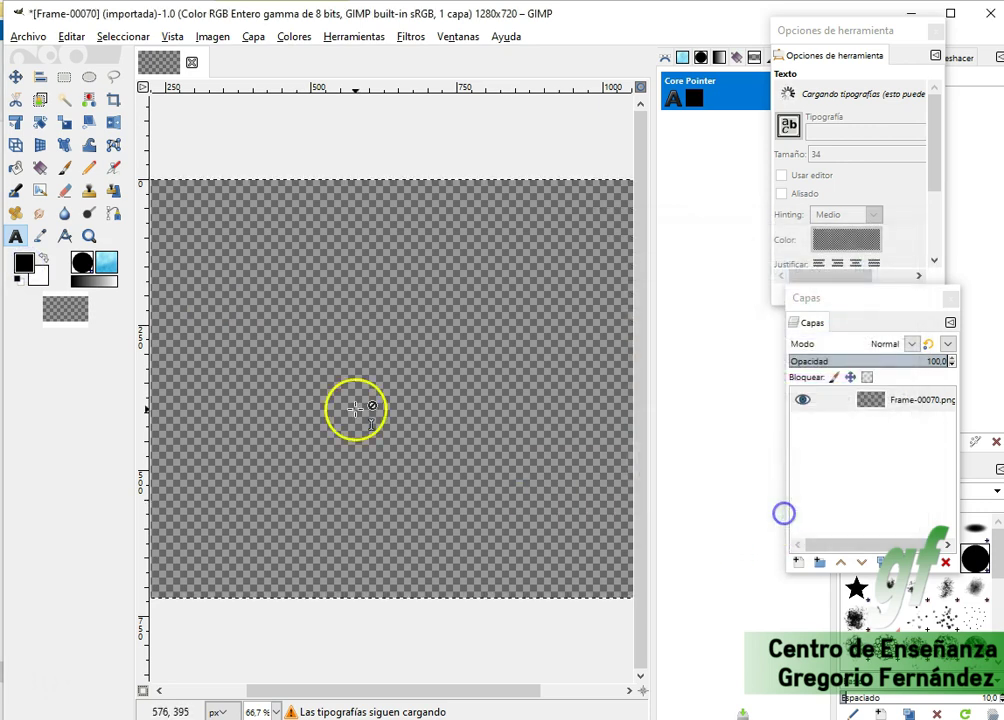
Add black French Grotesque 34 px text reading Efecto, Letras and Trasnparentes on three lines of the empty canvas.
{"action": "left_click", "coordinate": [213, 299]}
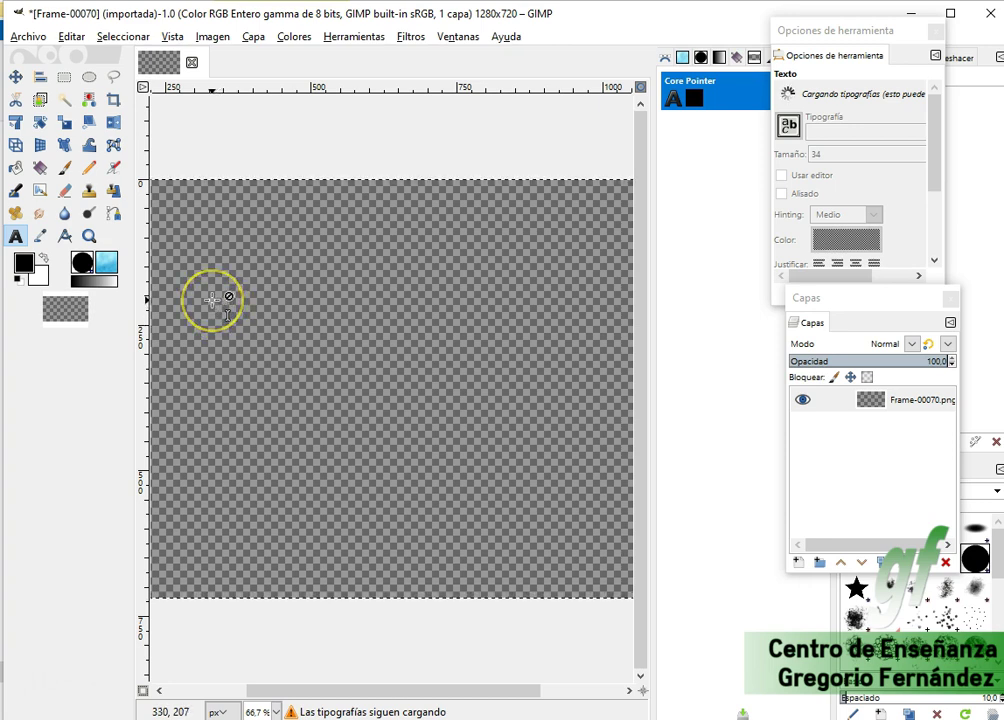
{"action": "left_click", "coordinate": [268, 313]}
{"action": "left_click", "coordinate": [218, 286]}
{"action": "left_click", "coordinate": [306, 322]}
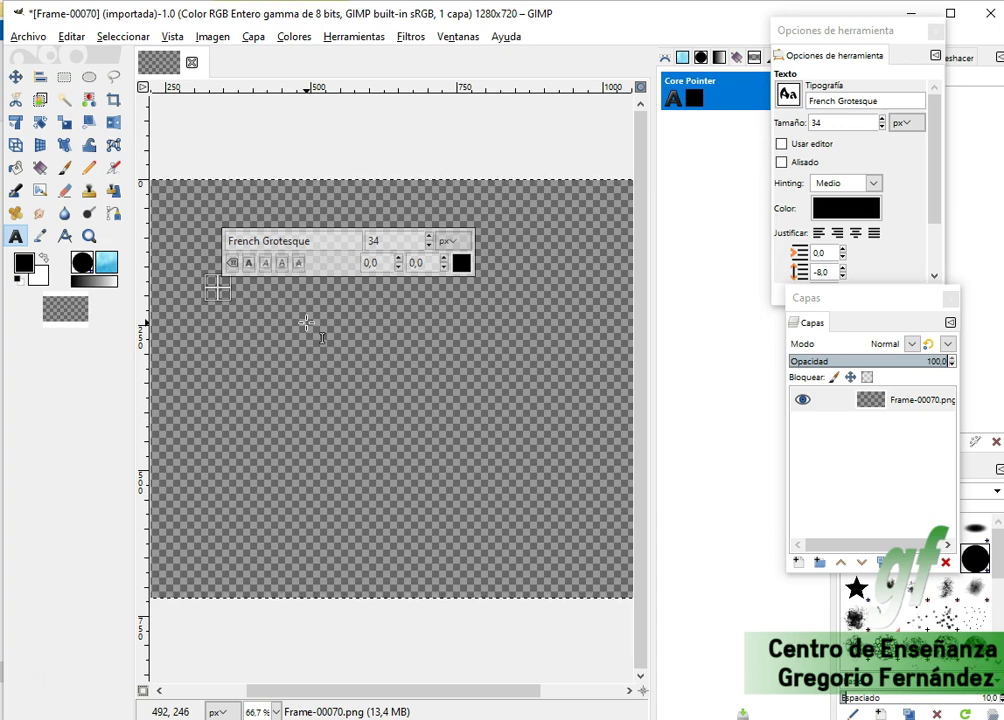
{"action": "type", "text": "Efector"}
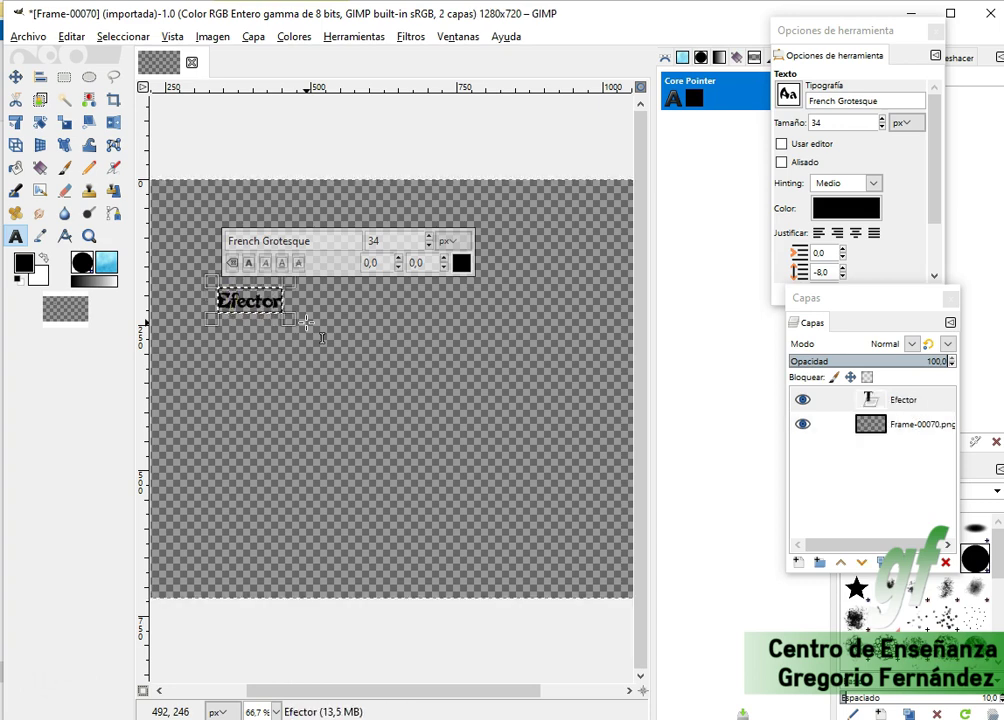
{"action": "key", "text": "Return"}
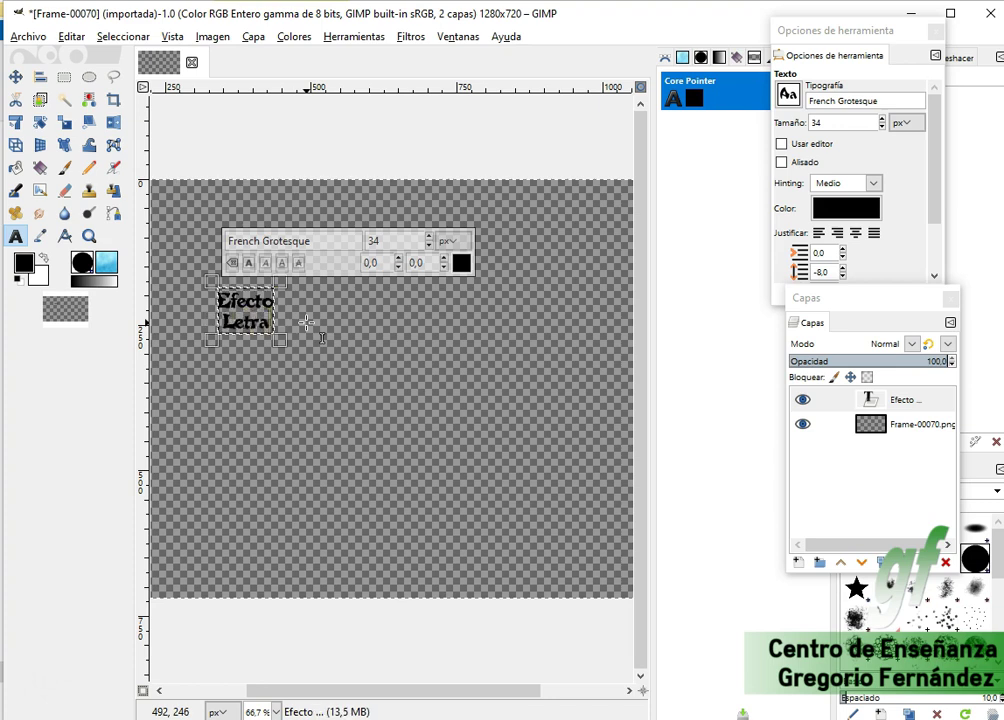
{"action": "type", "text": "parentes"}
{"action": "mouse_move", "coordinate": [360, 328]}
{"action": "left_mouse_down"}
{"action": "mouse_move", "coordinate": [340, 343]}
{"action": "mouse_move", "coordinate": [352, 338]}
{"action": "left_mouse_up"}
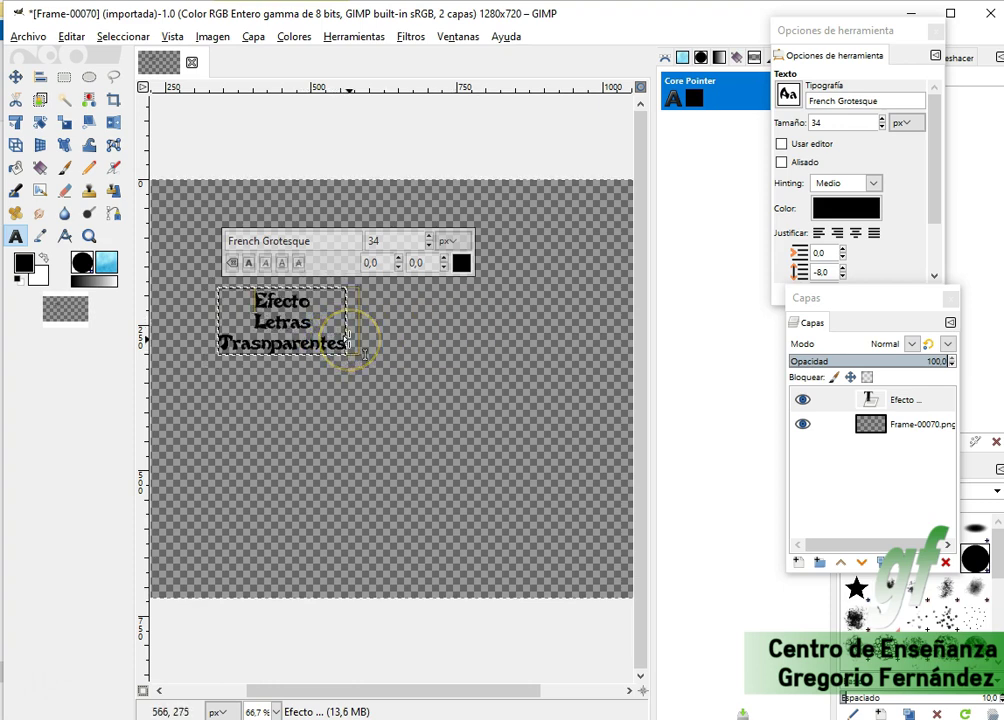
Enlarge the whole three-line text to 200 px and move it up and left to fit the canvas height.
{"action": "key", "text": "ctrl+a"}
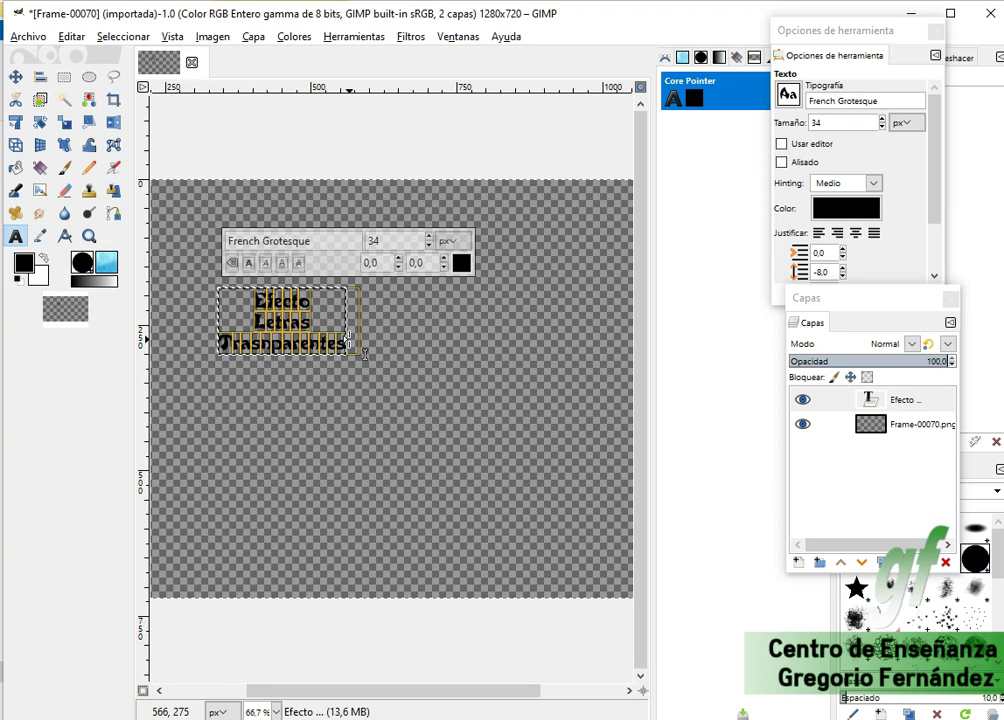
{"action": "left_click", "coordinate": [397, 262]}
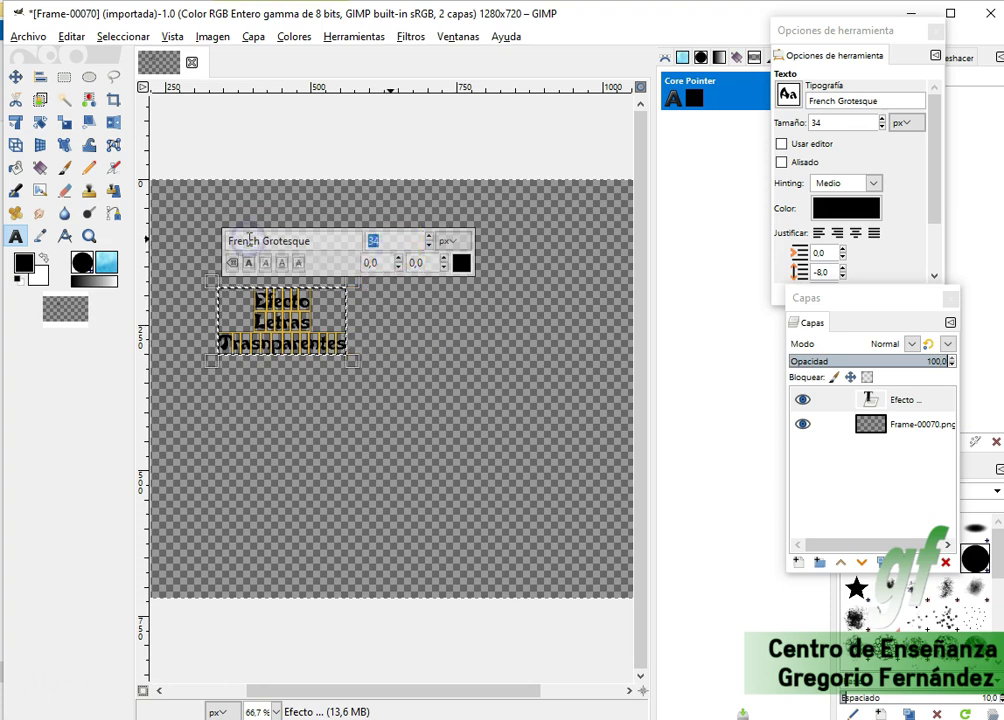
{"action": "type", "text": "200"}
{"action": "key", "text": "Return"}
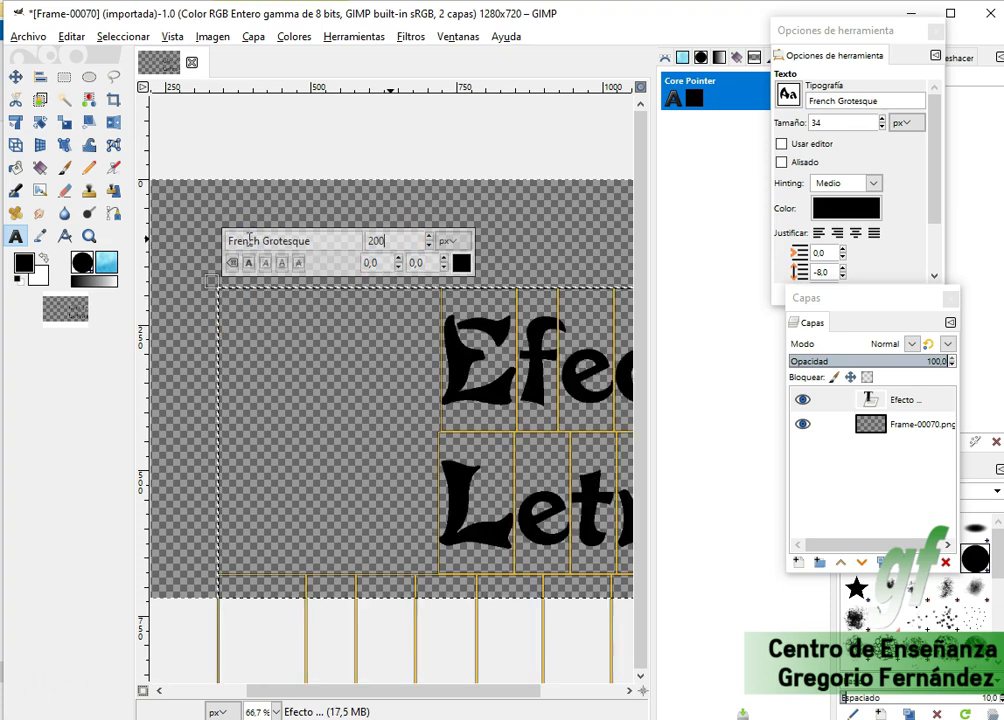
{"action": "left_click", "coordinate": [15, 77]}
{"action": "left_click_drag", "start_coordinate": [459, 359], "coordinate": [327, 236]}
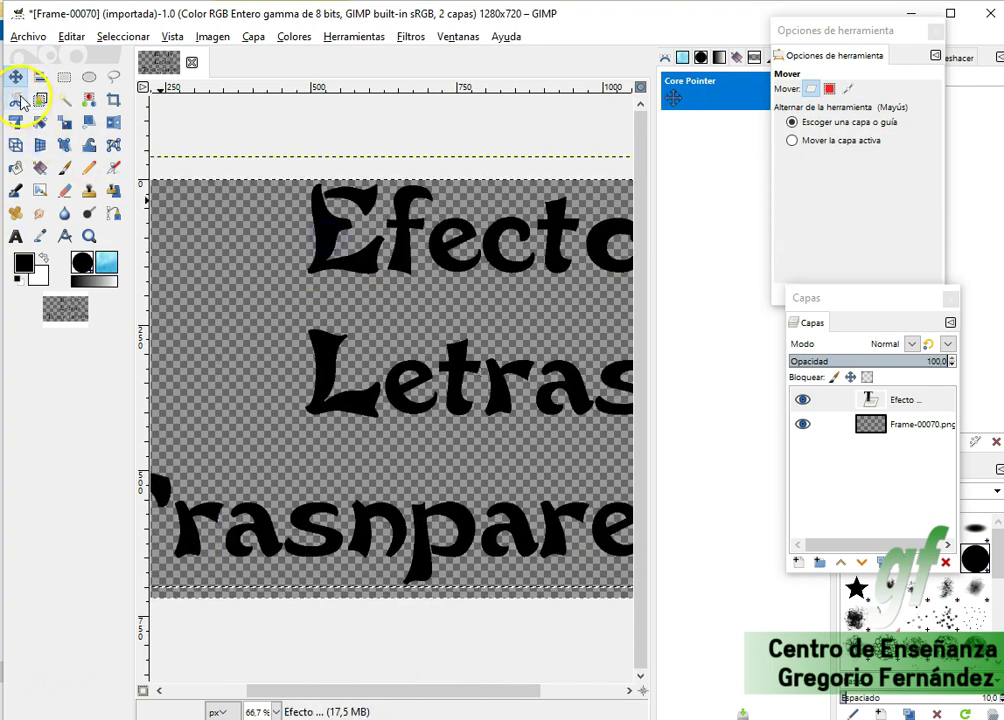
Set the size of the whole three-line text to 160 px.
{"action": "left_click", "coordinate": [15, 236]}
{"action": "left_click", "coordinate": [314, 229]}
{"action": "key", "text": "ctrl+a"}
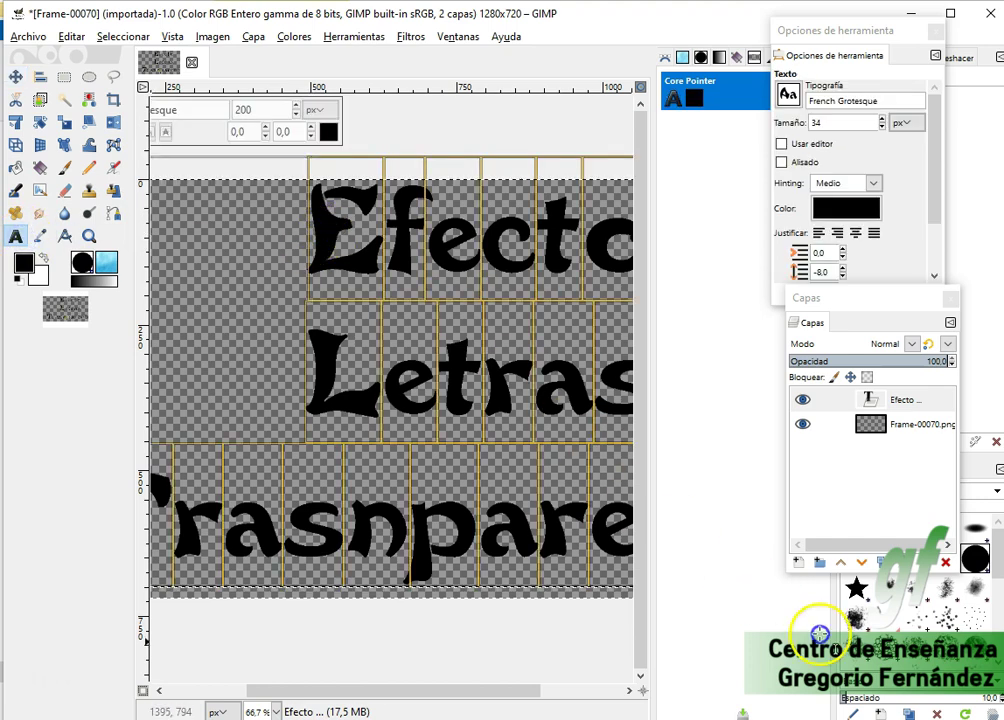
{"action": "left_click", "coordinate": [847, 125]}
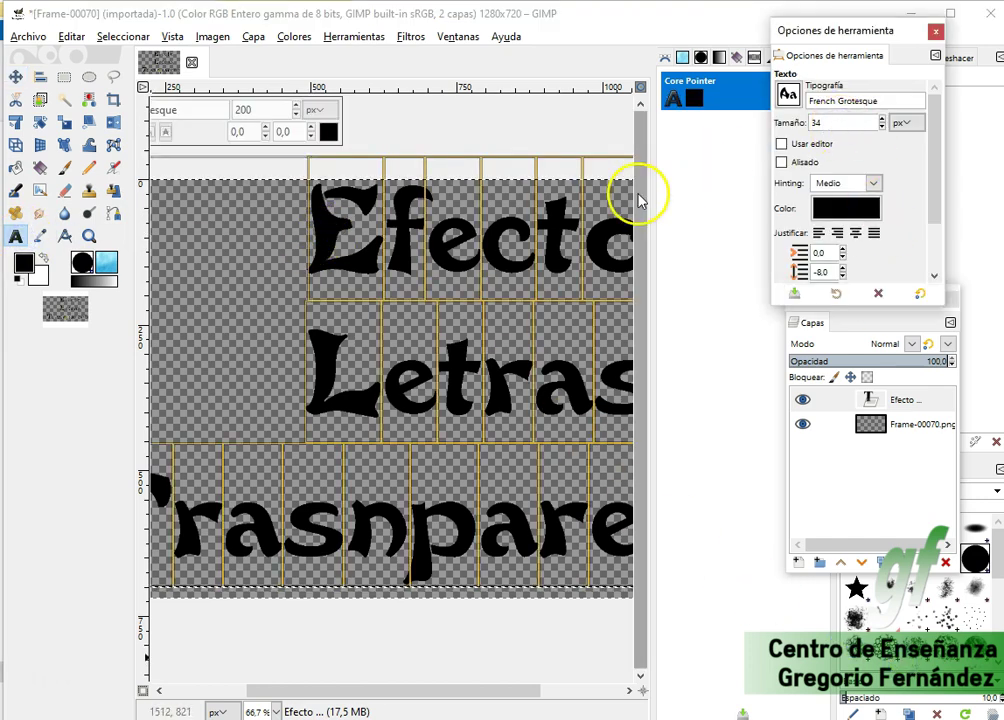
{"action": "left_click", "coordinate": [259, 114]}
{"action": "type", "text": "160"}
{"action": "key", "text": "Return"}
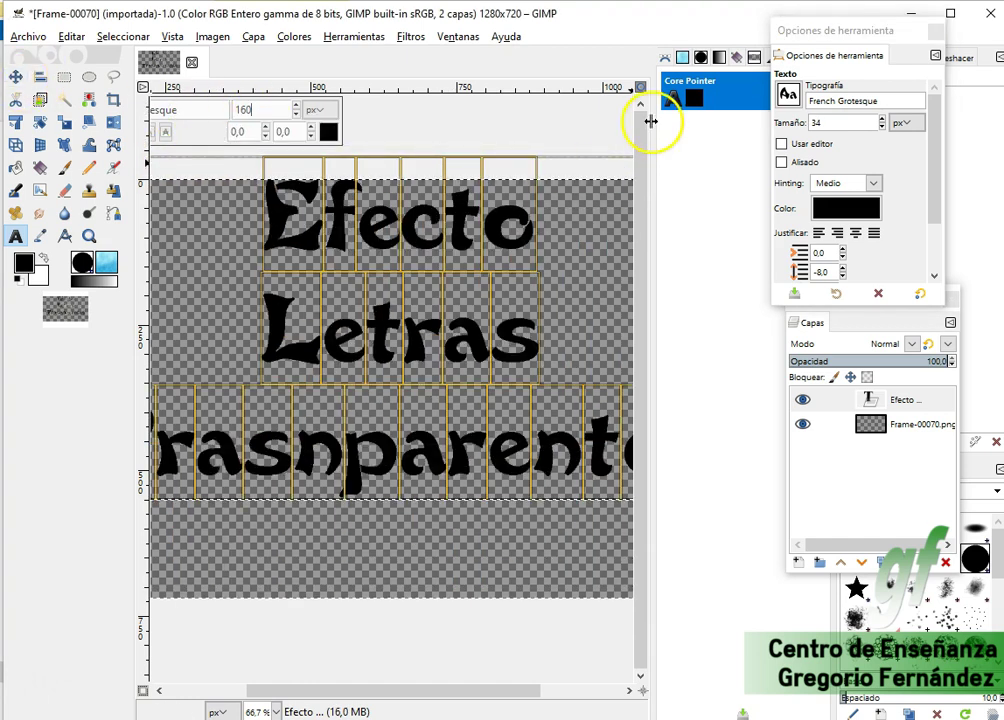
Move the tool options window down and close the tab showing the Core Pointer device status.
{"action": "left_click_drag", "start_coordinate": [844, 32], "coordinate": [818, 195]}
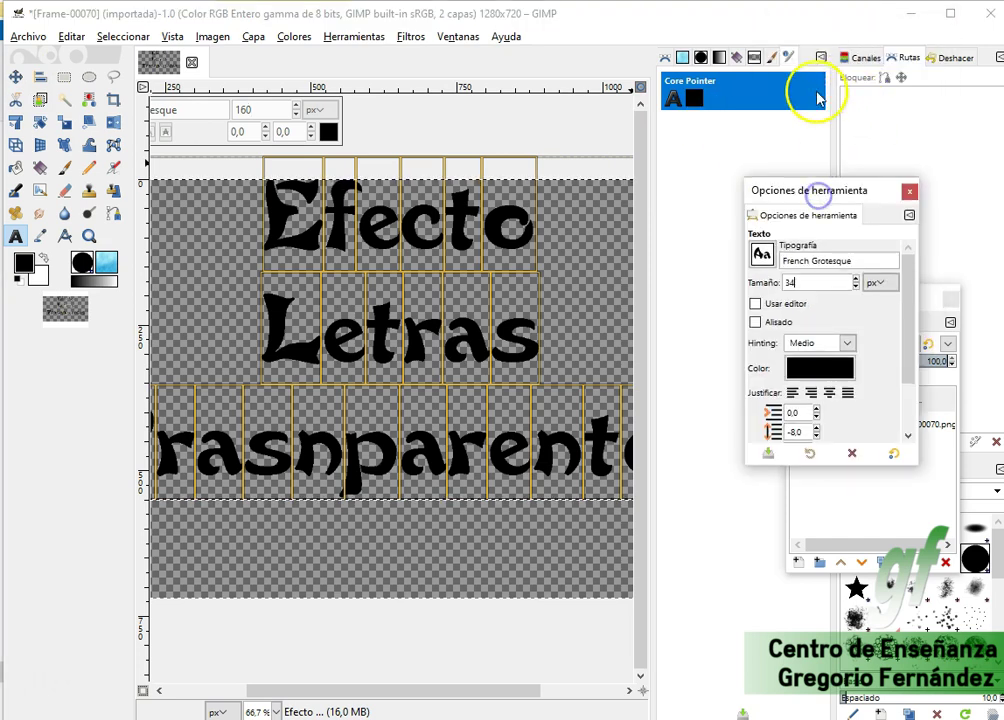
{"action": "left_click", "coordinate": [643, 218]}
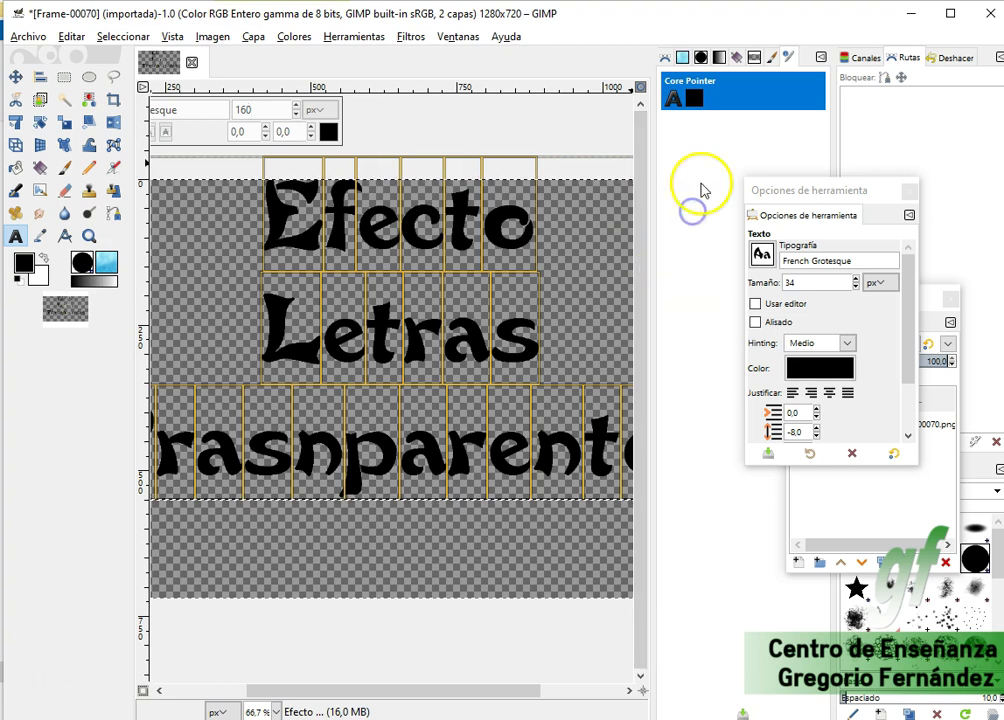
{"action": "left_click", "coordinate": [819, 60]}
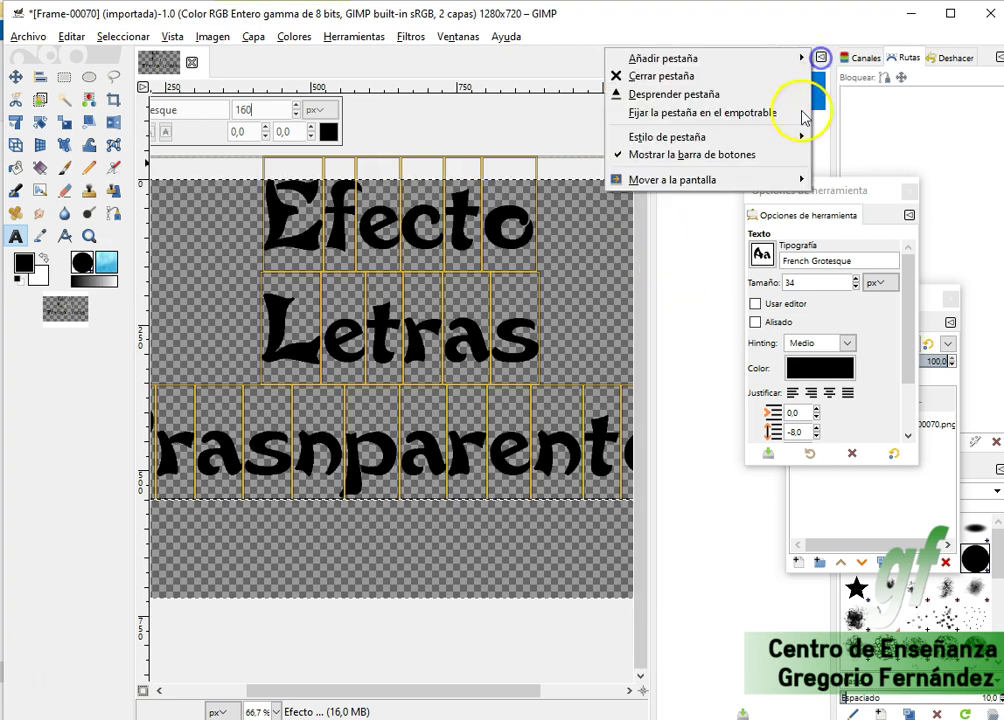
{"action": "left_click", "coordinate": [782, 73]}
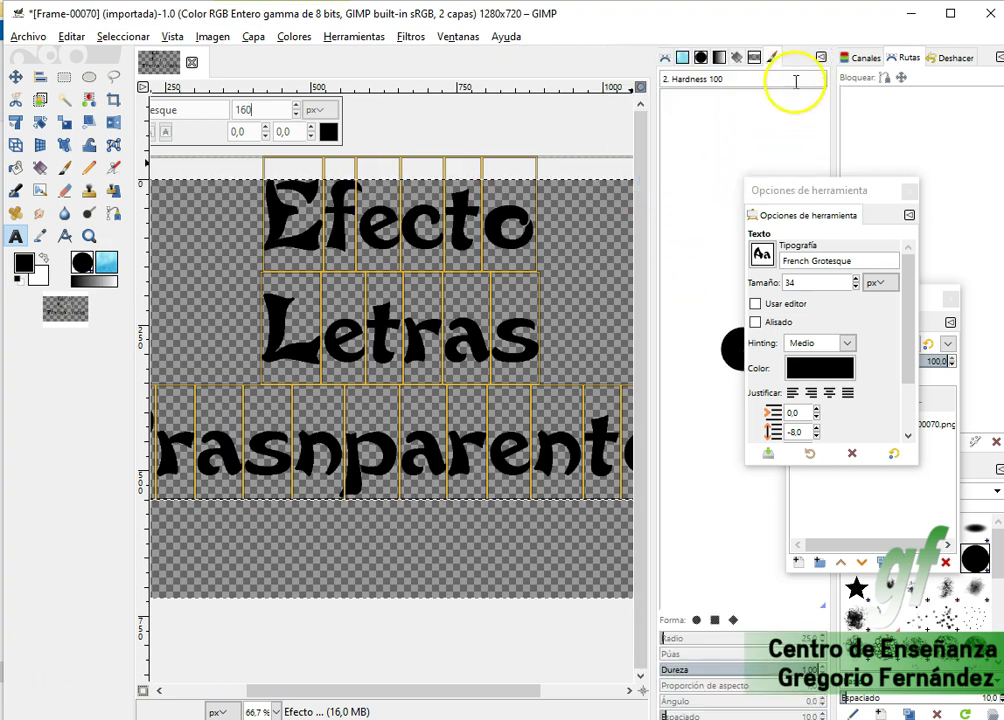
{"action": "left_click", "coordinate": [821, 57]}
{"action": "left_click", "coordinate": [729, 262]}
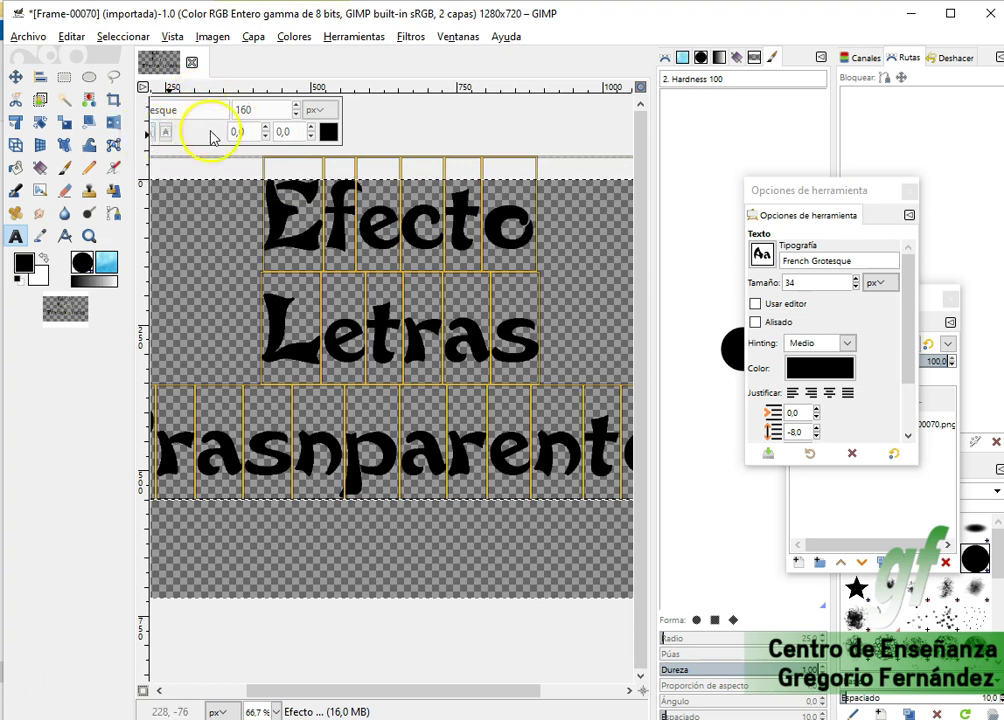
Move the three-line text block slightly down and to the right so every line lies inside the canvas.
{"action": "left_click", "coordinate": [310, 218]}
{"action": "left_click", "coordinate": [457, 267]}
{"action": "left_click", "coordinate": [356, 372]}
{"action": "key", "text": "ctrl+a"}
{"action": "left_click_drag", "start_coordinate": [634, 459], "coordinate": [176, 218]}
{"action": "scroll", "coordinate": [208, 228], "scroll_direction": "down", "scroll_amount": 1}
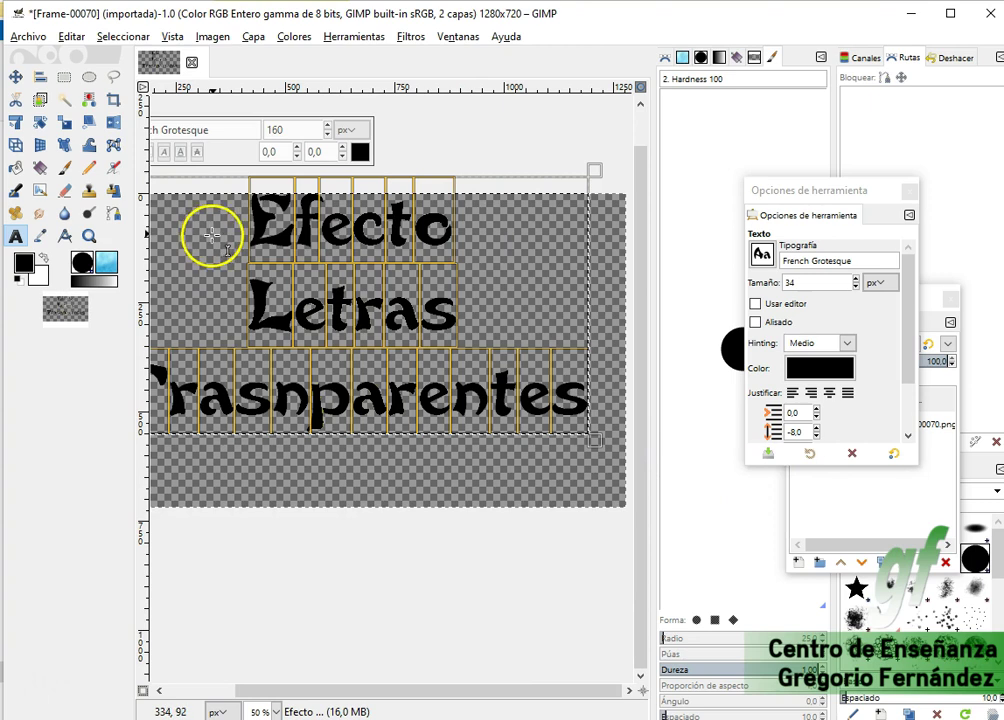
{"action": "scroll", "coordinate": [215, 232], "scroll_direction": "down", "scroll_amount": 1}
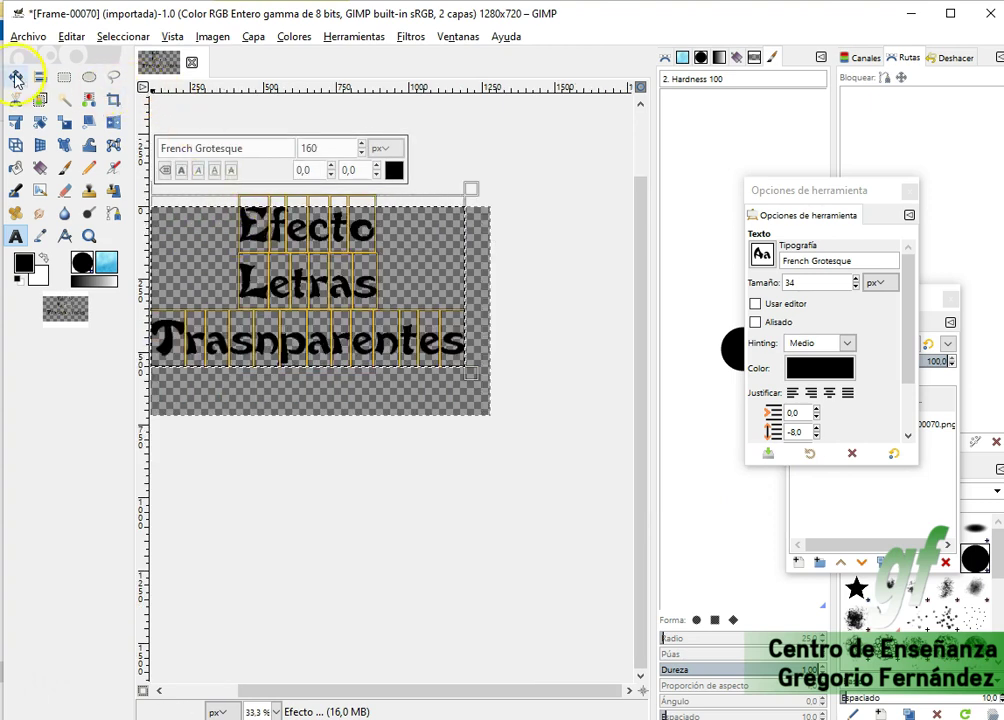
{"action": "left_click", "coordinate": [15, 76]}
{"action": "left_click_drag", "start_coordinate": [297, 283], "coordinate": [305, 302]}
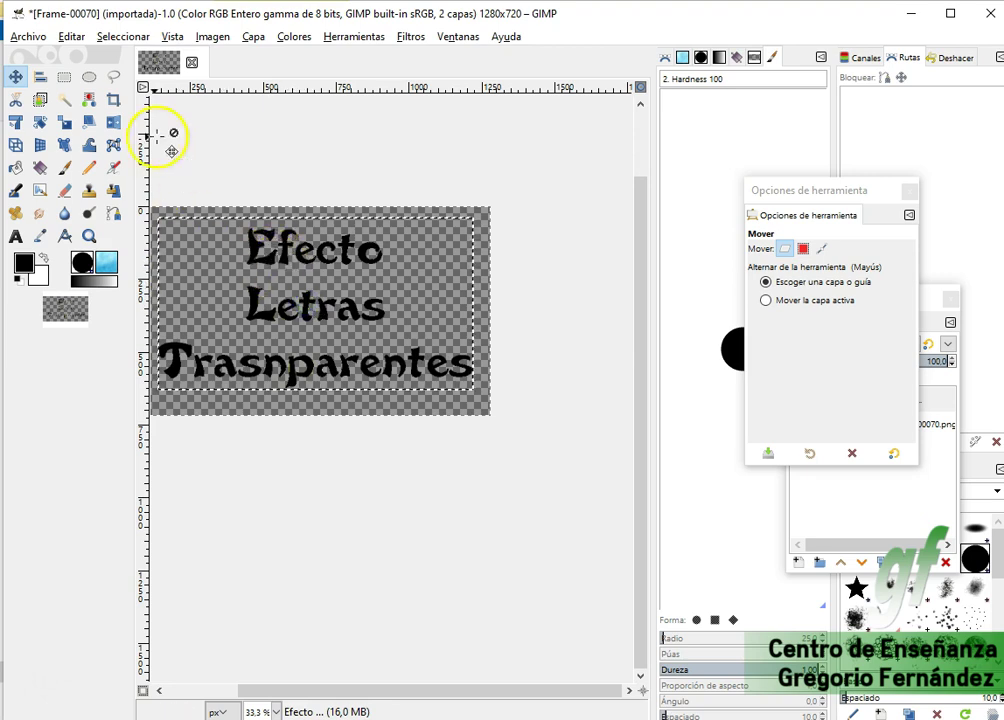
Make all three lines of the text bold.
{"action": "left_click", "coordinate": [15, 236]}
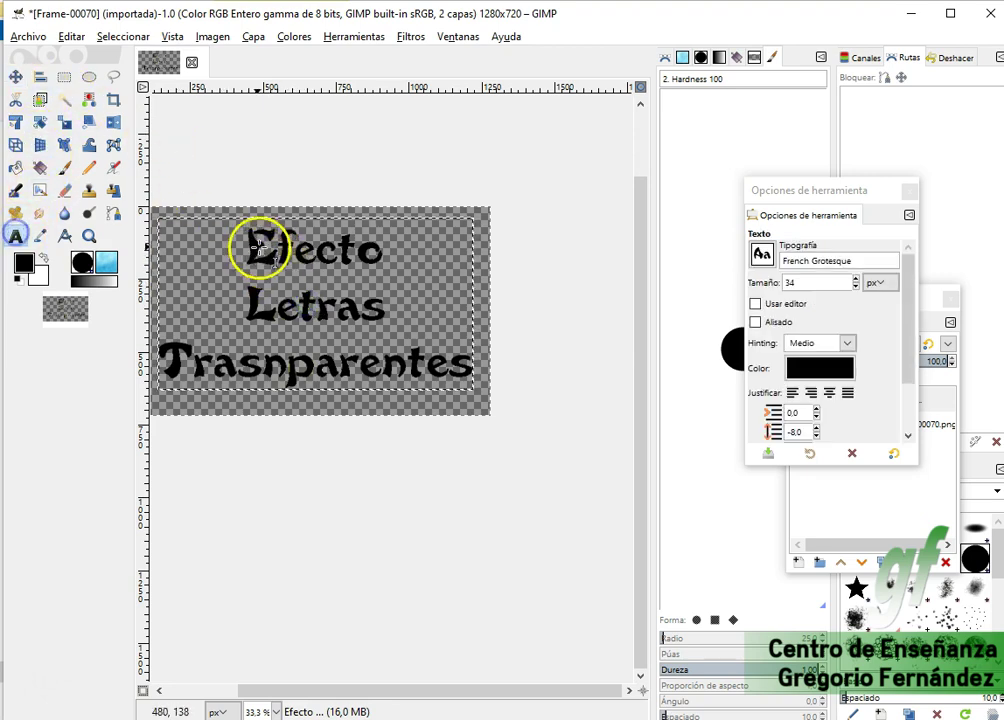
{"action": "left_click", "coordinate": [258, 246]}
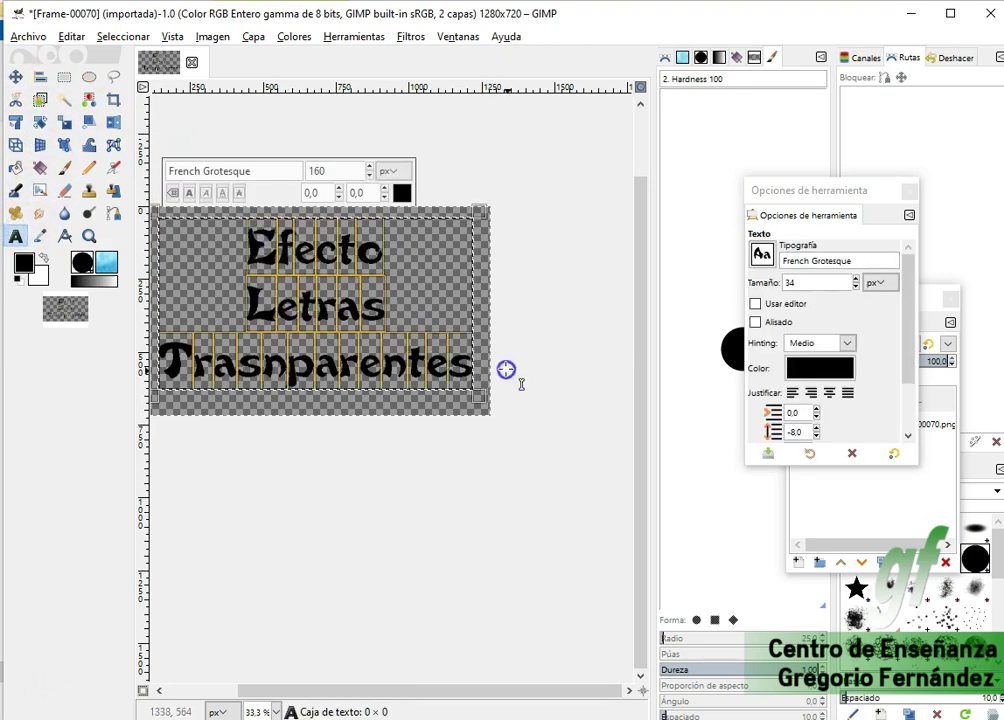
{"action": "left_click", "coordinate": [189, 194]}
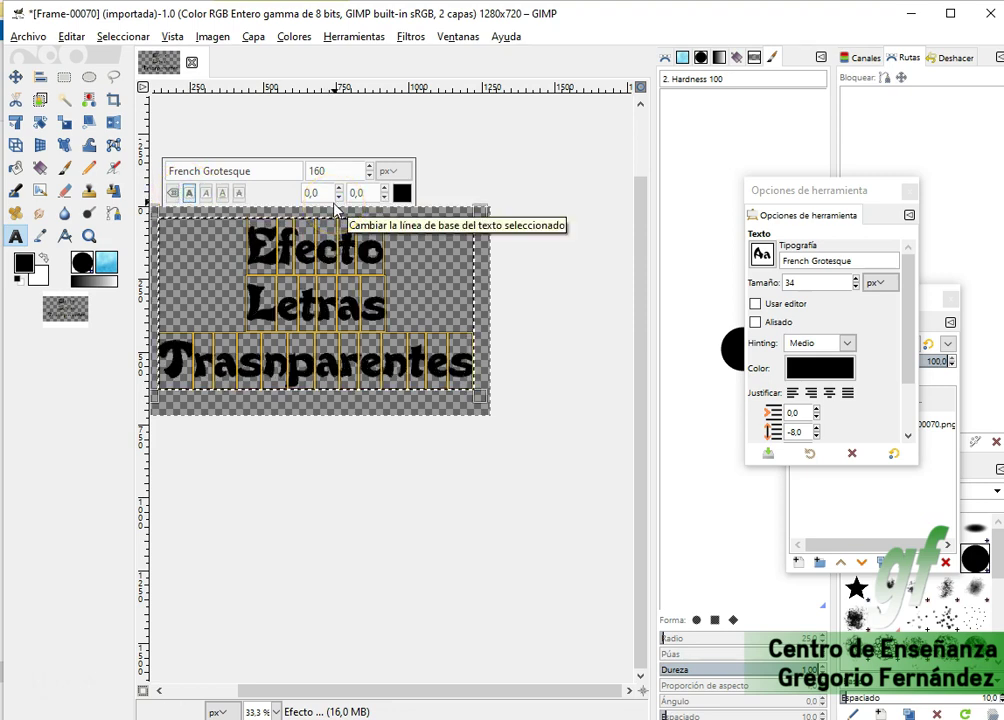
Remove the Trasnparentes line and move the remaining Efecto and Letras lines to the middle of the canvas.
{"action": "left_click", "coordinate": [356, 363]}
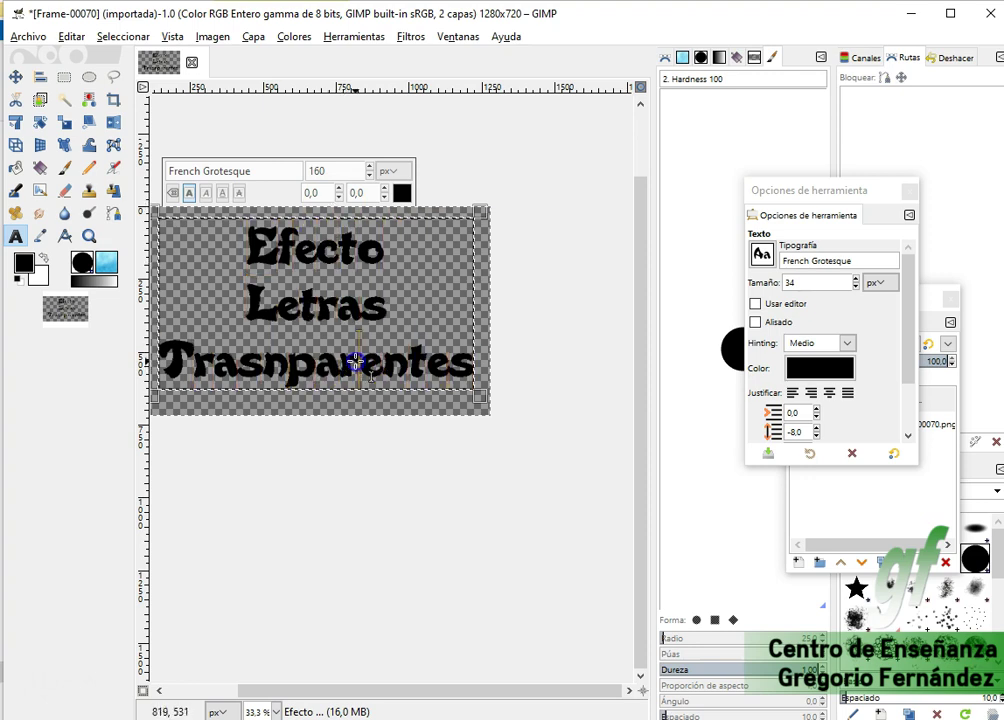
{"action": "key", "text": "ctrl+z"}
{"action": "left_click", "coordinate": [522, 318]}
{"action": "left_click", "coordinate": [63, 170]}
{"action": "left_click", "coordinate": [16, 77]}
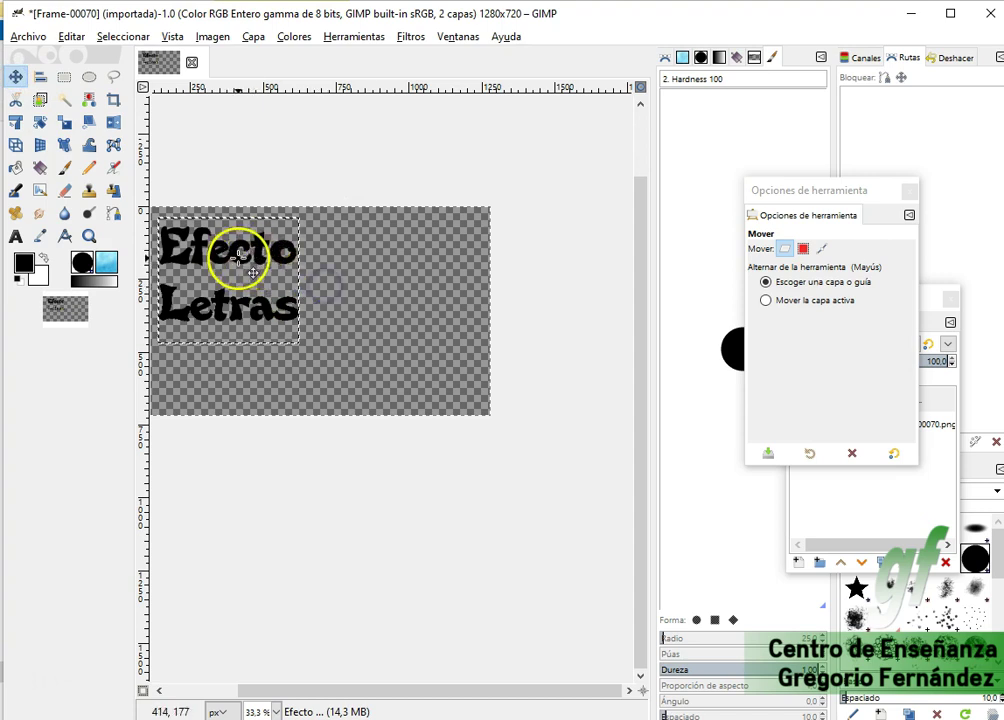
{"action": "left_click_drag", "start_coordinate": [236, 252], "coordinate": [325, 264]}
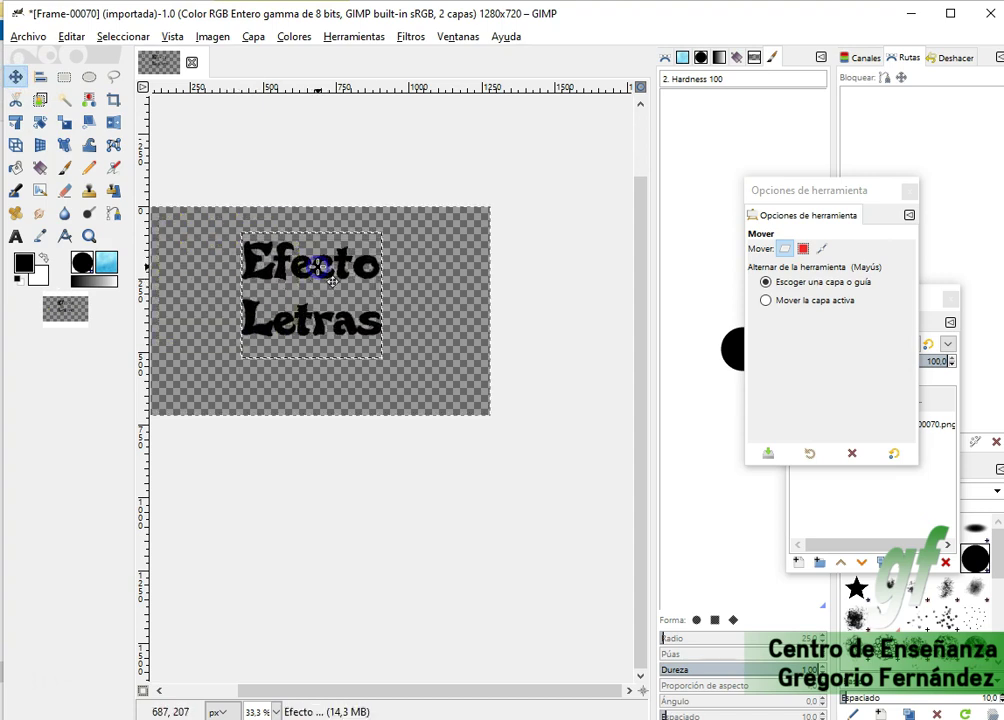
{"action": "left_click", "coordinate": [13, 61]}
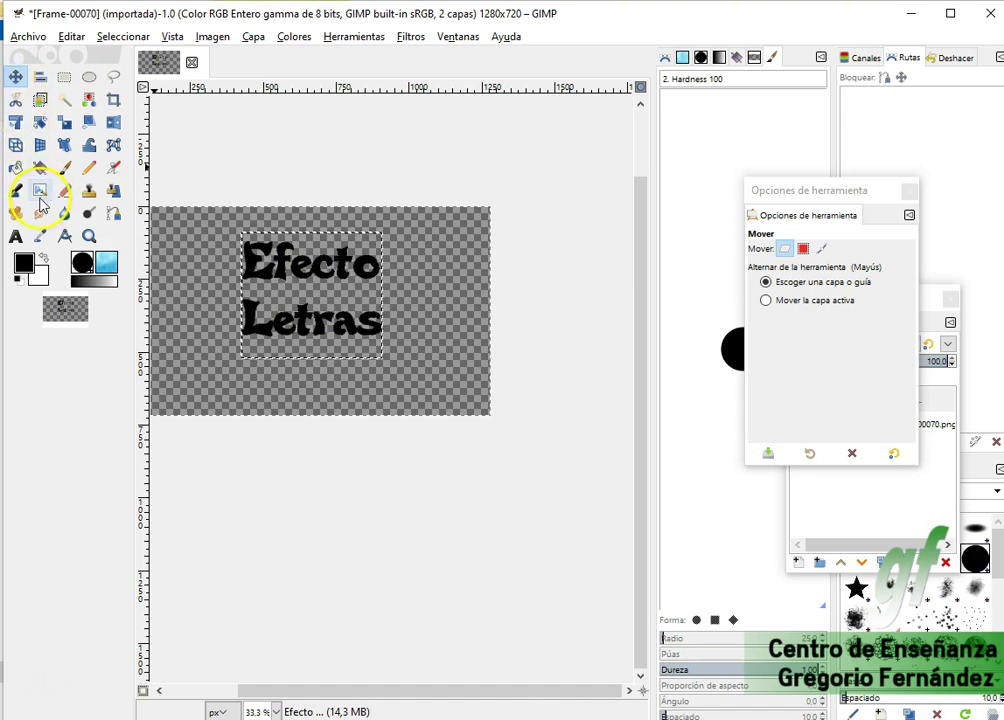
Enlarge the Efecto Letras text to 300 px and move it up and left to fill the canvas height.
{"action": "left_click", "coordinate": [18, 237]}
{"action": "left_click", "coordinate": [252, 263]}
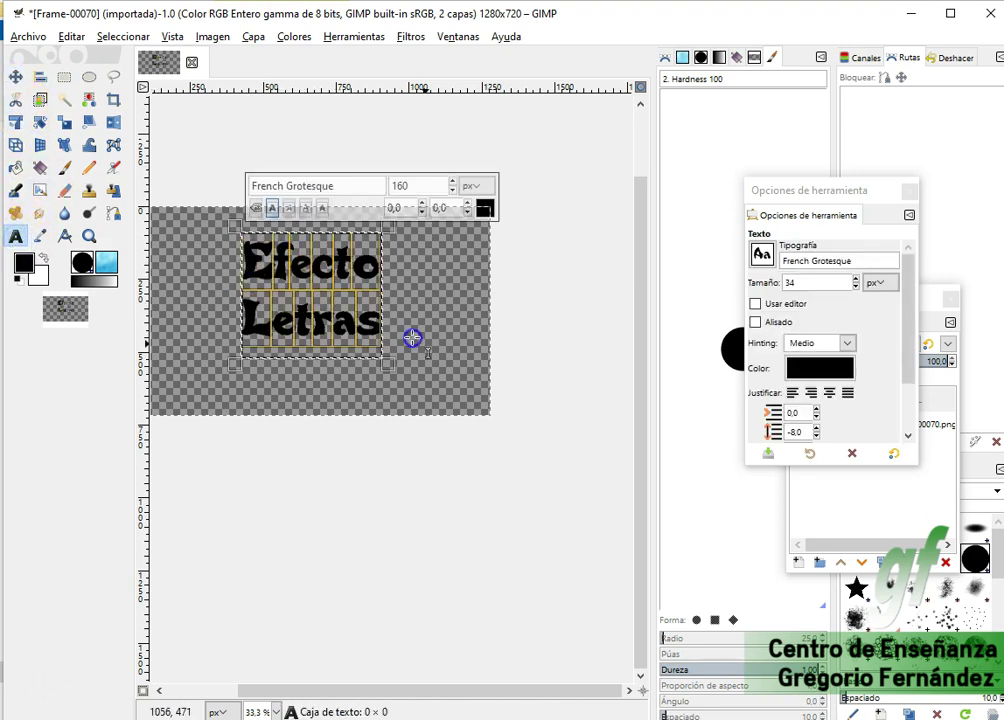
{"action": "type", "text": "300"}
{"action": "left_click", "coordinate": [16, 77]}
{"action": "left_click_drag", "start_coordinate": [314, 298], "coordinate": [266, 265]}
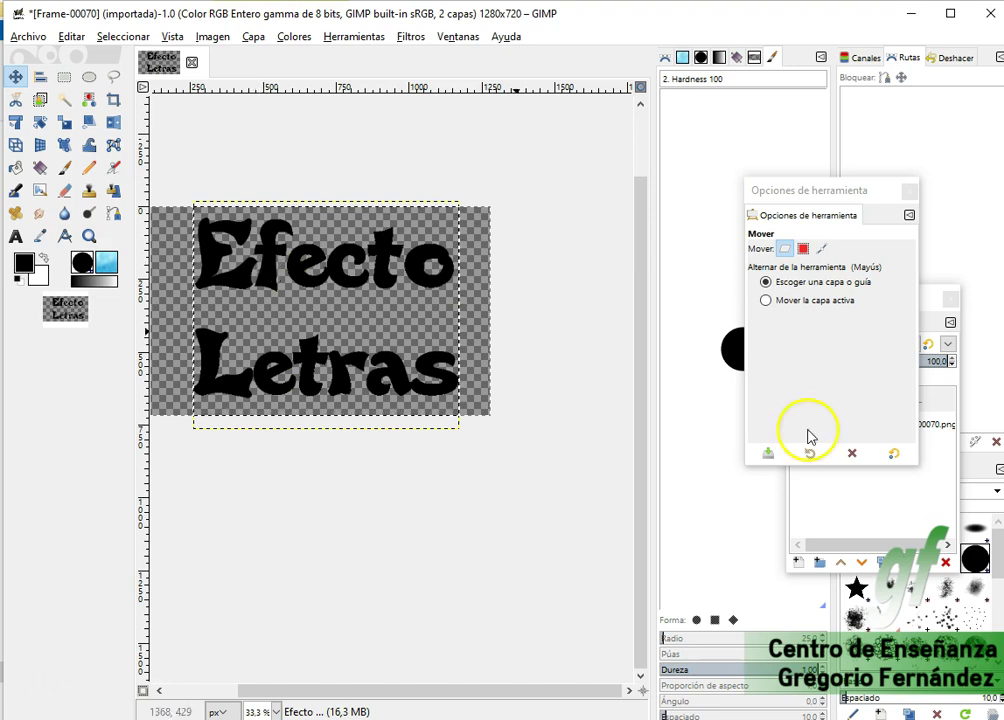
Select the black letters of the Efecto text layer by colour and invert the selection.
{"action": "left_click", "coordinate": [892, 500]}
{"action": "mouse_move", "coordinate": [893, 420]}
{"action": "left_mouse_down"}
{"action": "mouse_move", "coordinate": [892, 447]}
{"action": "mouse_move", "coordinate": [896, 433]}
{"action": "mouse_move", "coordinate": [880, 425]}
{"action": "left_mouse_up"}
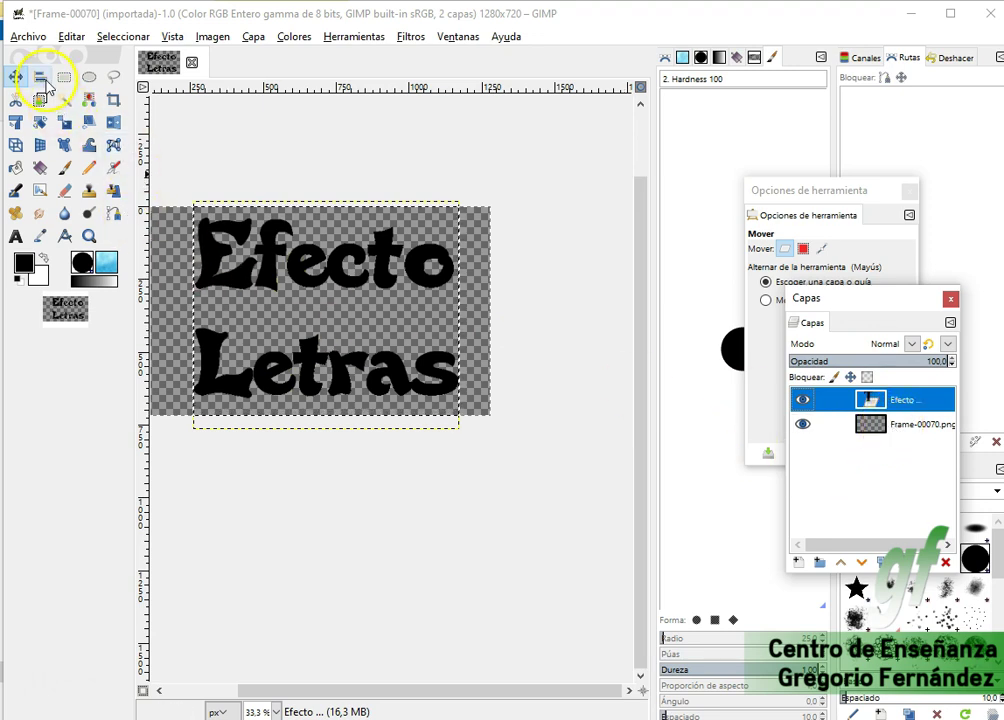
{"action": "left_click", "coordinate": [89, 99]}
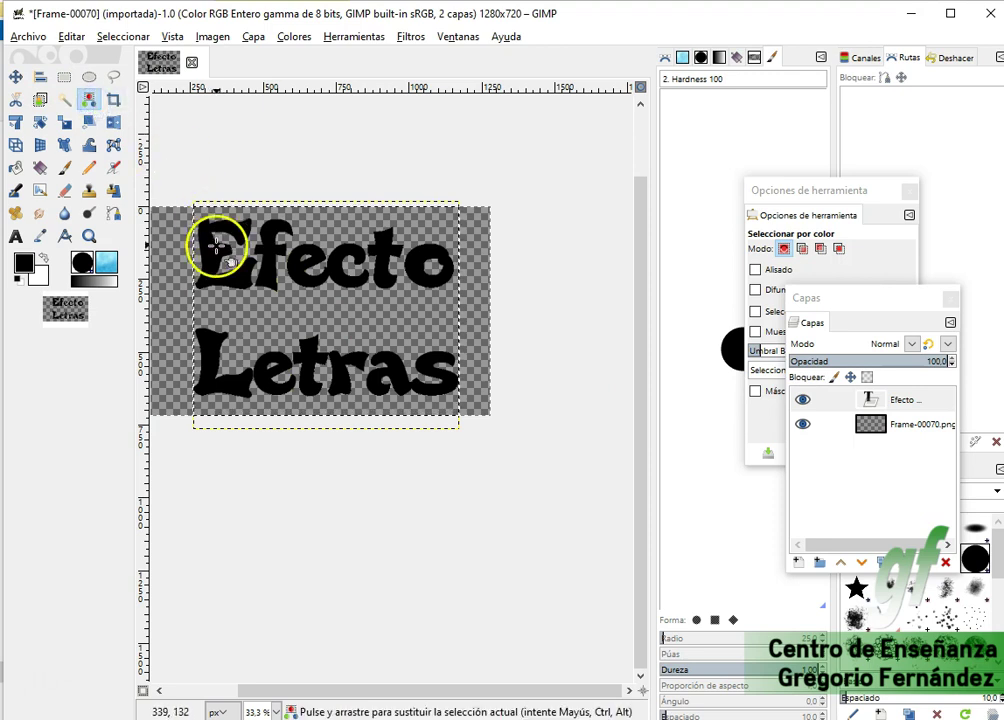
{"action": "left_click", "coordinate": [866, 399]}
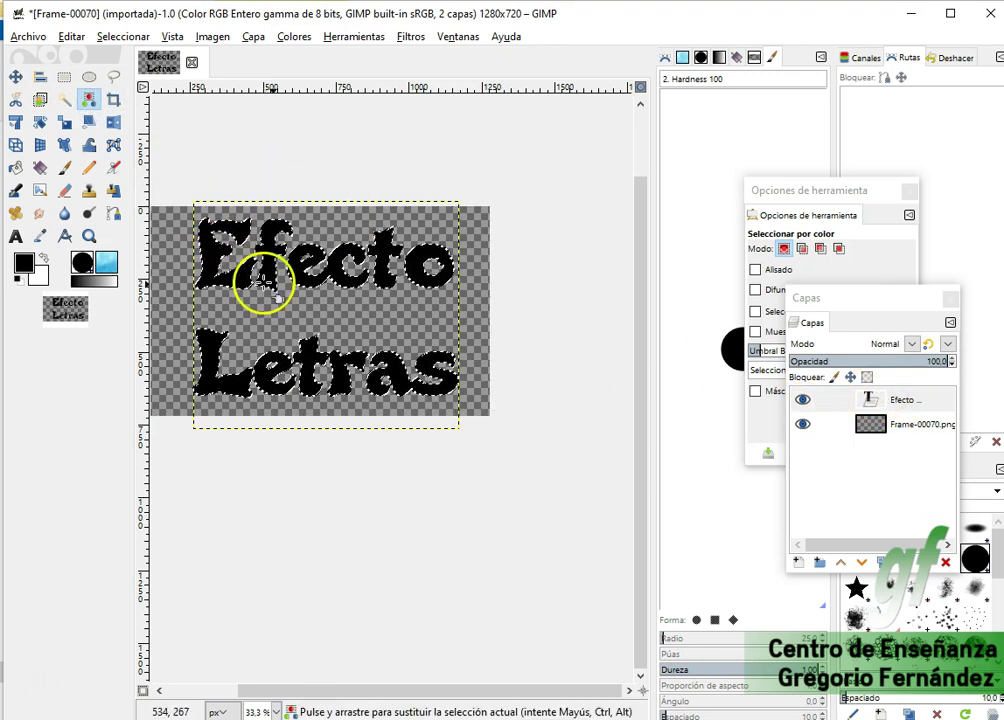
{"action": "left_click", "coordinate": [121, 37]}
{"action": "left_click", "coordinate": [139, 94]}
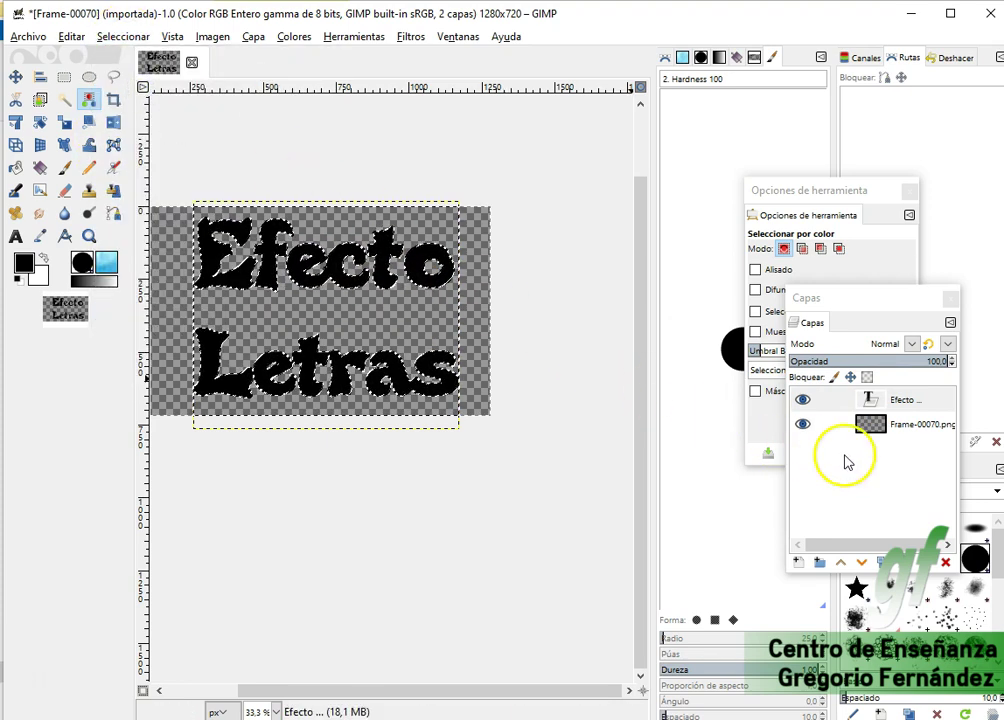
Make the Frame-00070.png layer active, hide the text layer, and move the Capas window clear of the Gradient tool's options.
{"action": "left_click", "coordinate": [903, 430]}
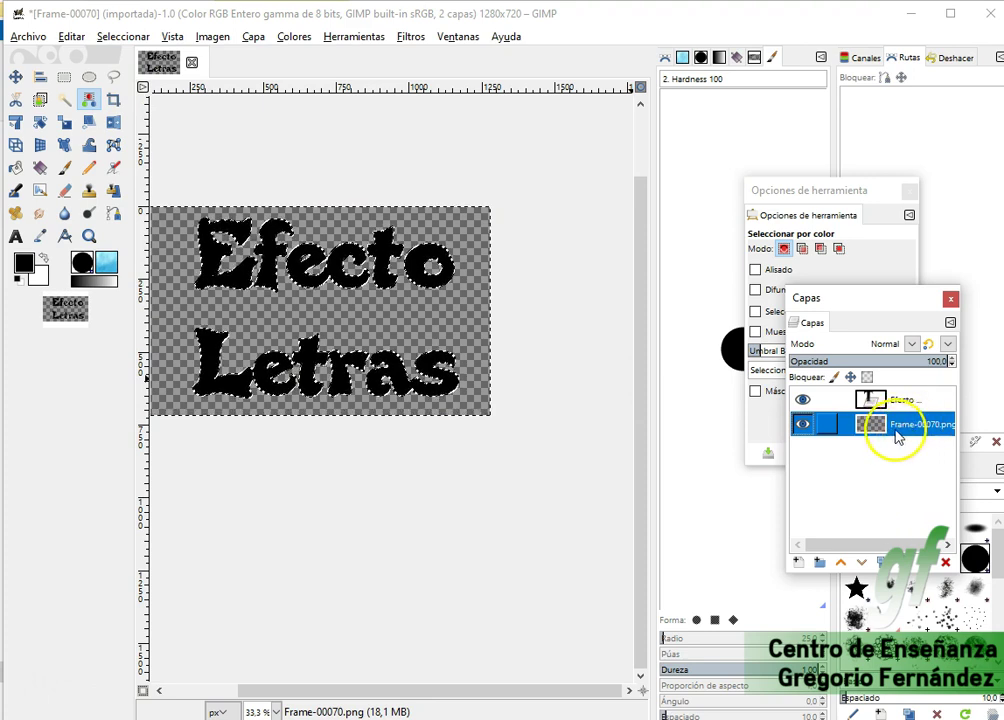
{"action": "left_click", "coordinate": [802, 401]}
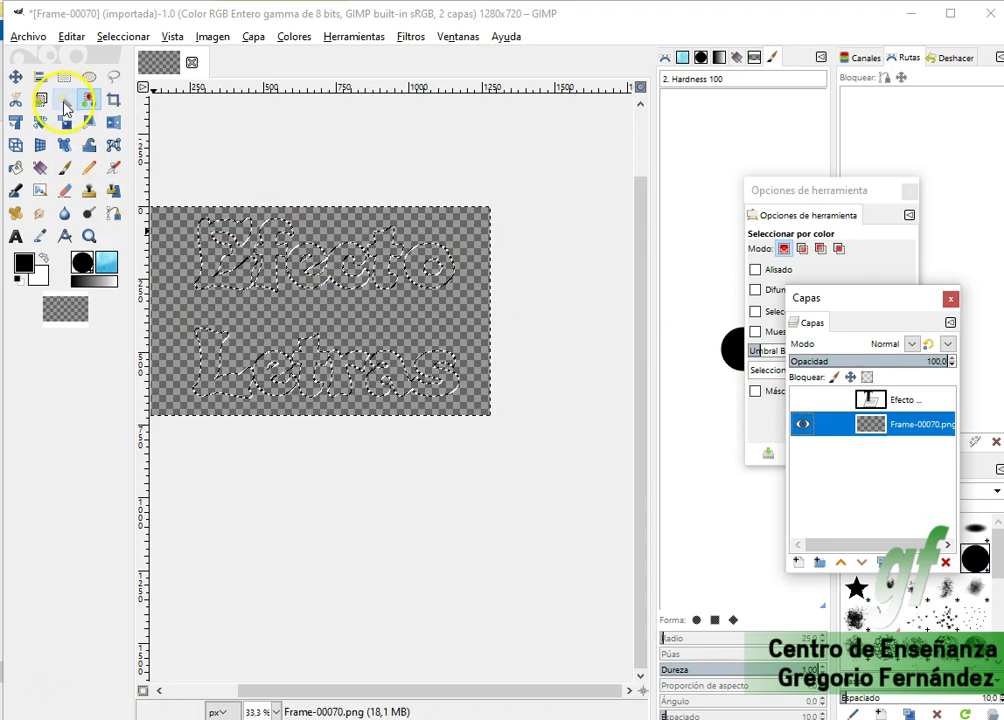
{"action": "left_click", "coordinate": [39, 167]}
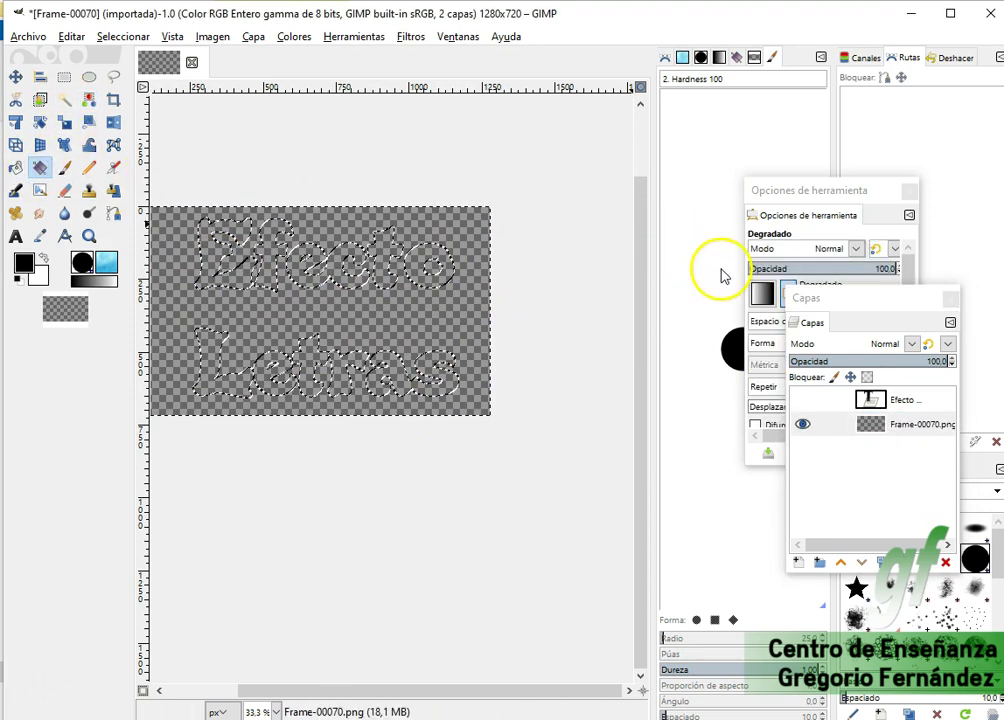
{"action": "left_click_drag", "start_coordinate": [836, 303], "coordinate": [813, 413]}
{"action": "left_click_drag", "start_coordinate": [804, 460], "coordinate": [778, 490]}
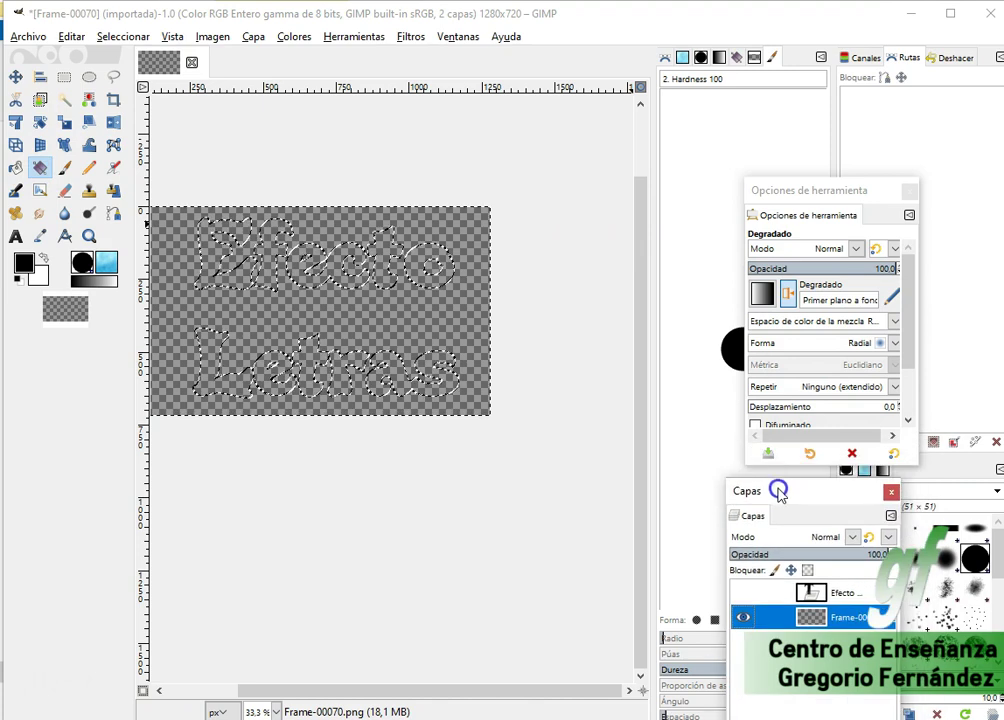
Fill the selection around the letters with a radial Abstract 2 gradient, starting near the canvas centre and ending beyond its left edge.
{"action": "left_click", "coordinate": [769, 300]}
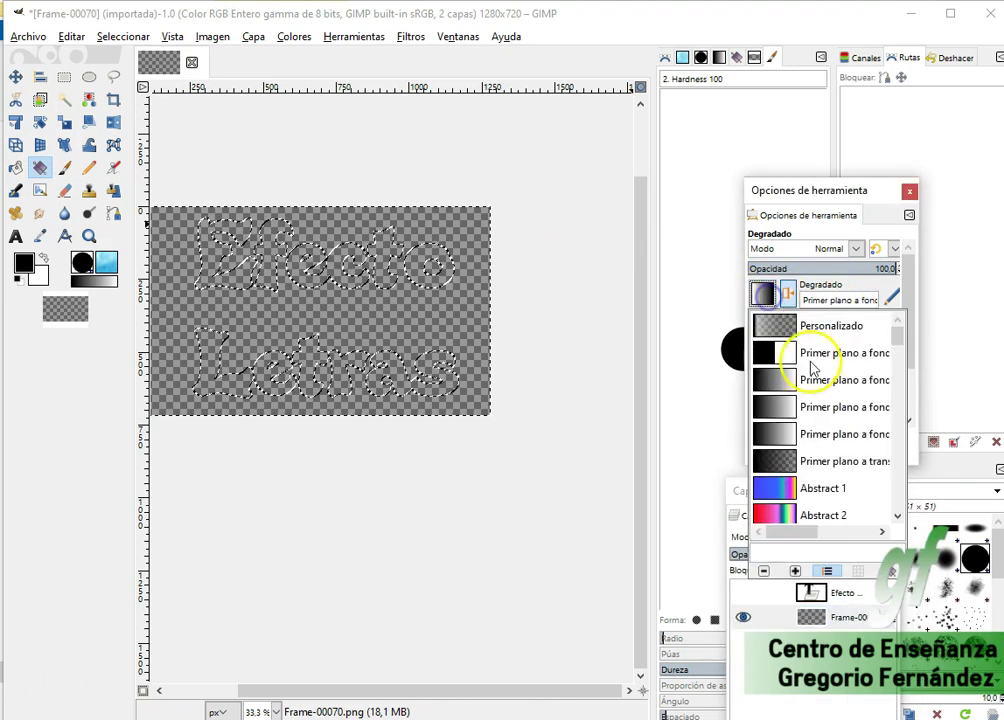
{"action": "scroll", "coordinate": [782, 490], "scroll_direction": "down", "scroll_amount": 1}
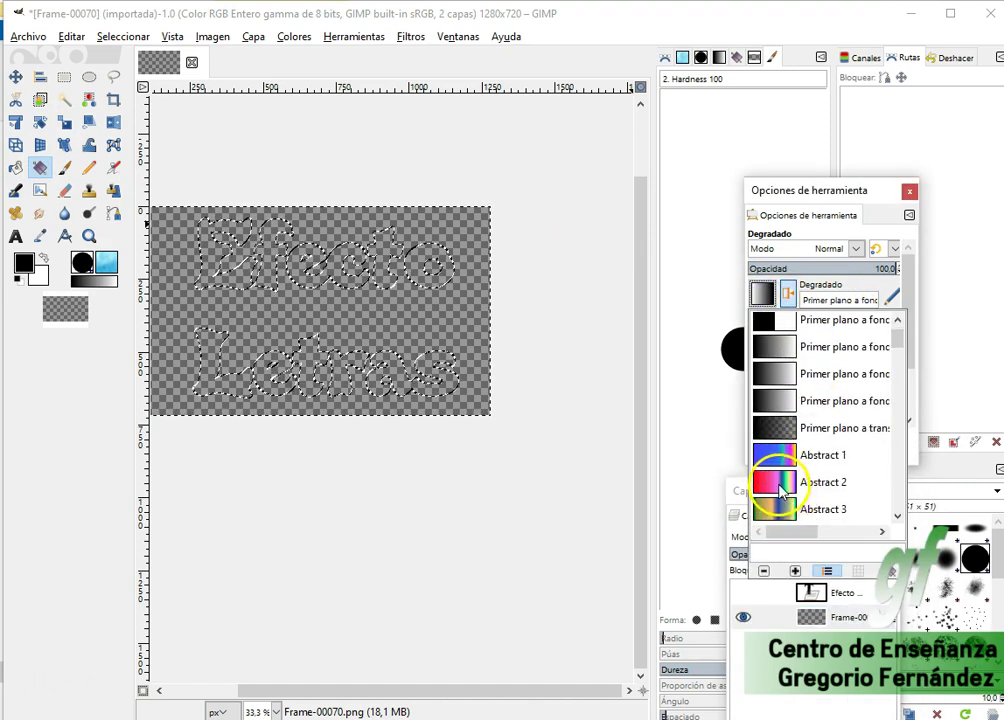
{"action": "left_click", "coordinate": [786, 495]}
{"action": "left_click_drag", "start_coordinate": [359, 303], "coordinate": [13, 295]}
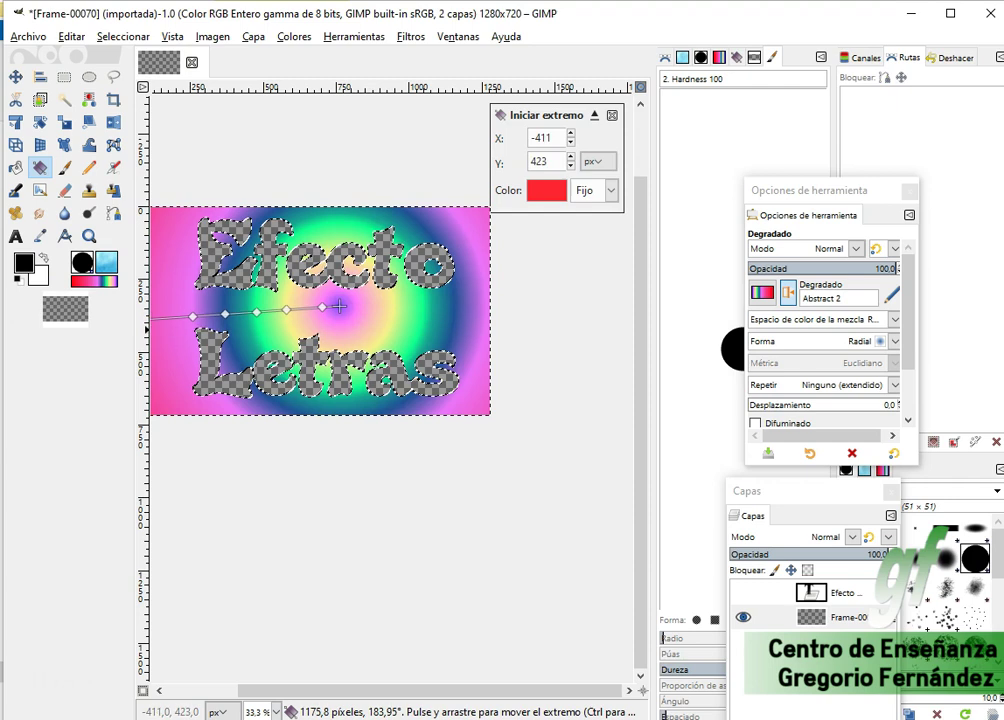
{"action": "key", "text": "Return"}
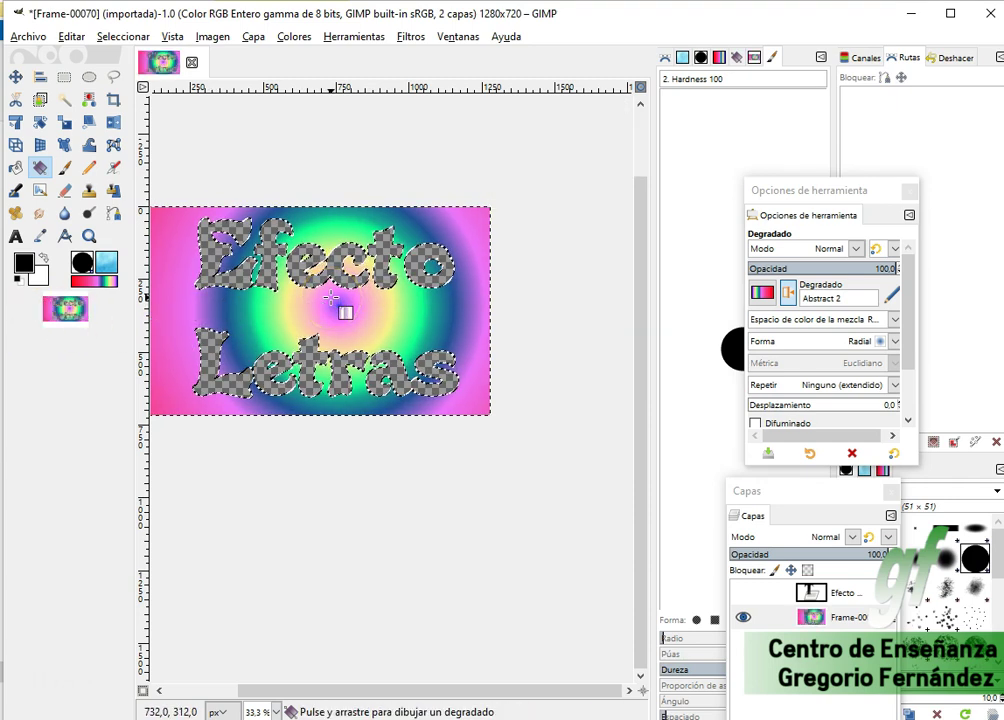
Export the image as LetrasTransparentes.png into the Ejemplo09-TitulosEnMovimiento folder, accepting the offered PNG export options.
{"action": "left_click", "coordinate": [28, 36]}
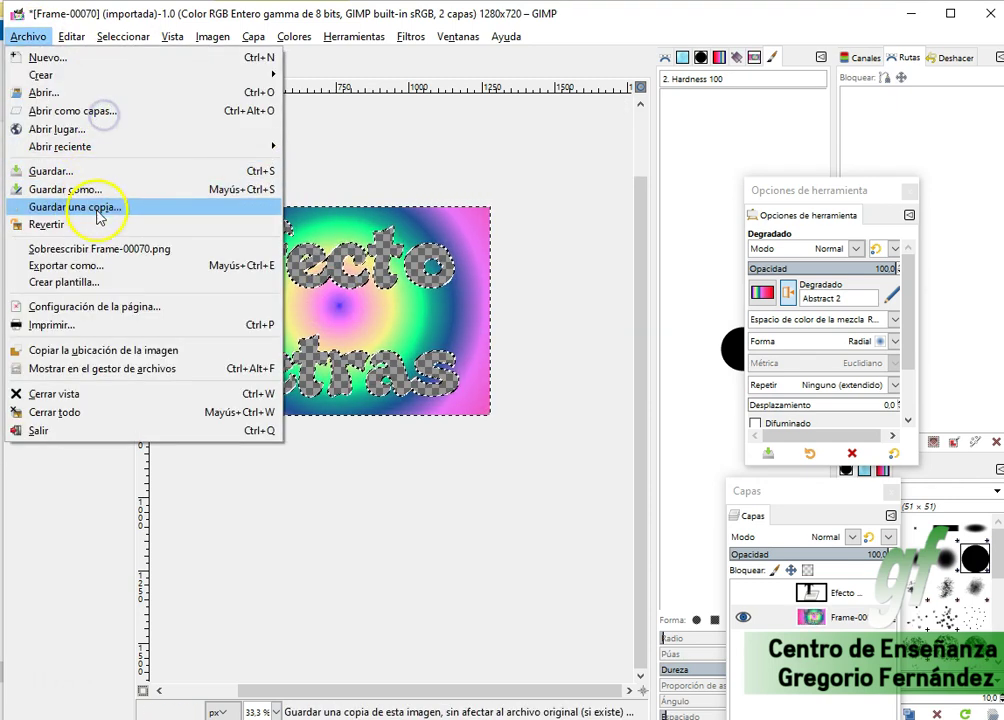
{"action": "left_click", "coordinate": [116, 266]}
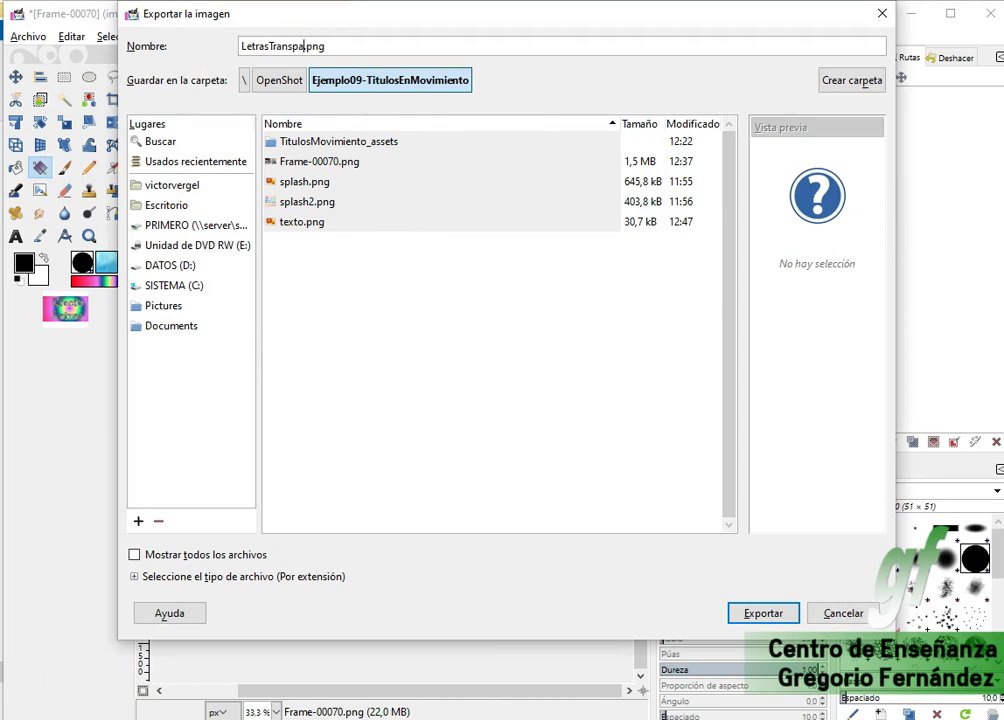
{"action": "key", "text": "Return"}
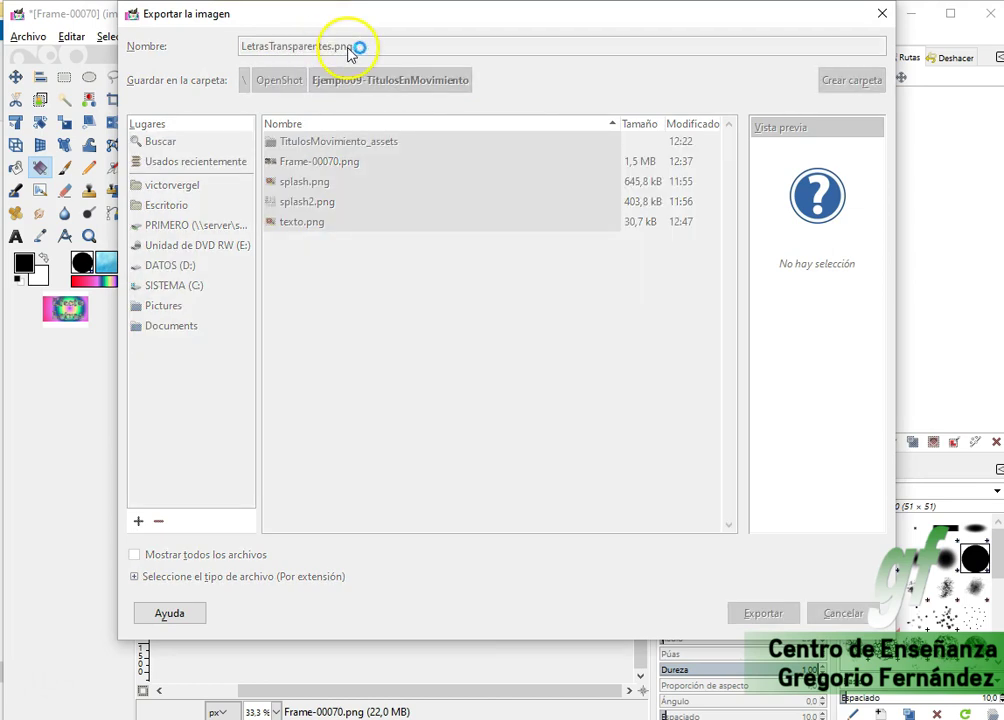
{"action": "left_click", "coordinate": [555, 593]}
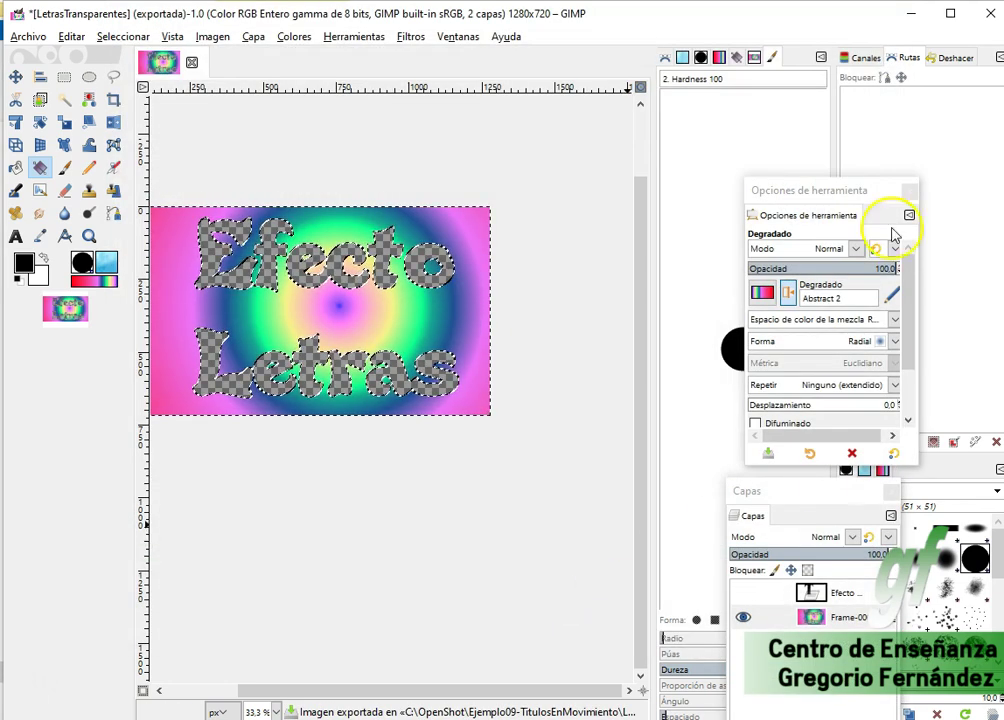
Minimize GIMP and import LetrasTransparentes.png from the Ejemplo09-TitulosEnMovimiento folder into the OpenShot project files.
{"action": "left_click", "coordinate": [908, 13]}
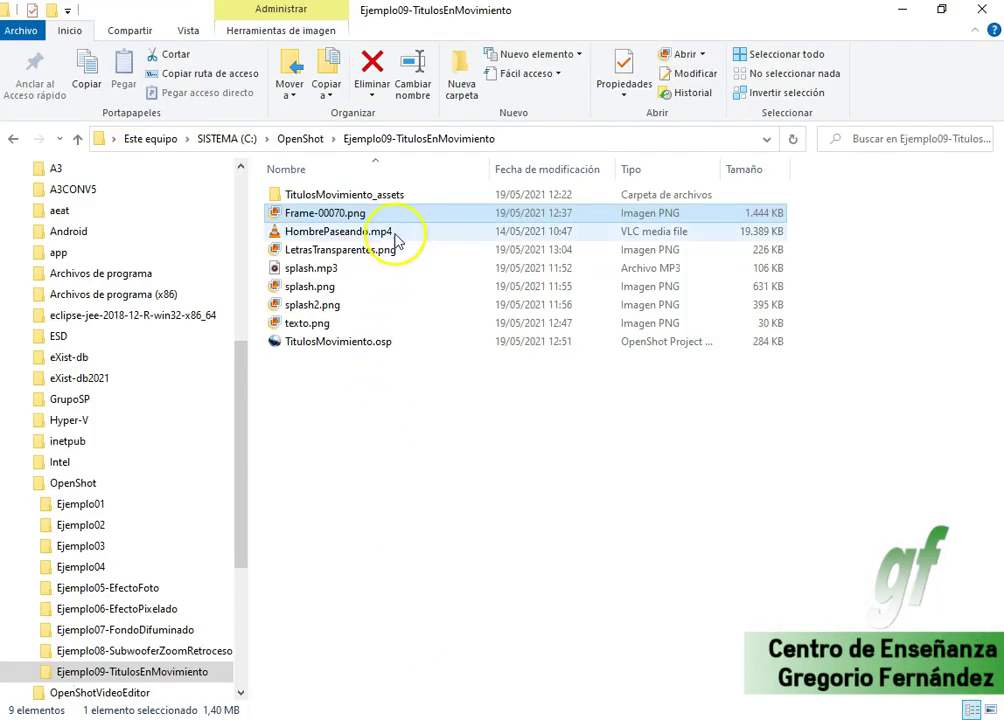
{"action": "left_click_drag", "start_coordinate": [340, 249], "coordinate": [534, 712]}
{"action": "left_click_drag", "start_coordinate": [409, 516], "coordinate": [432, 300]}
{"action": "key", "text": "alt+Tab"}
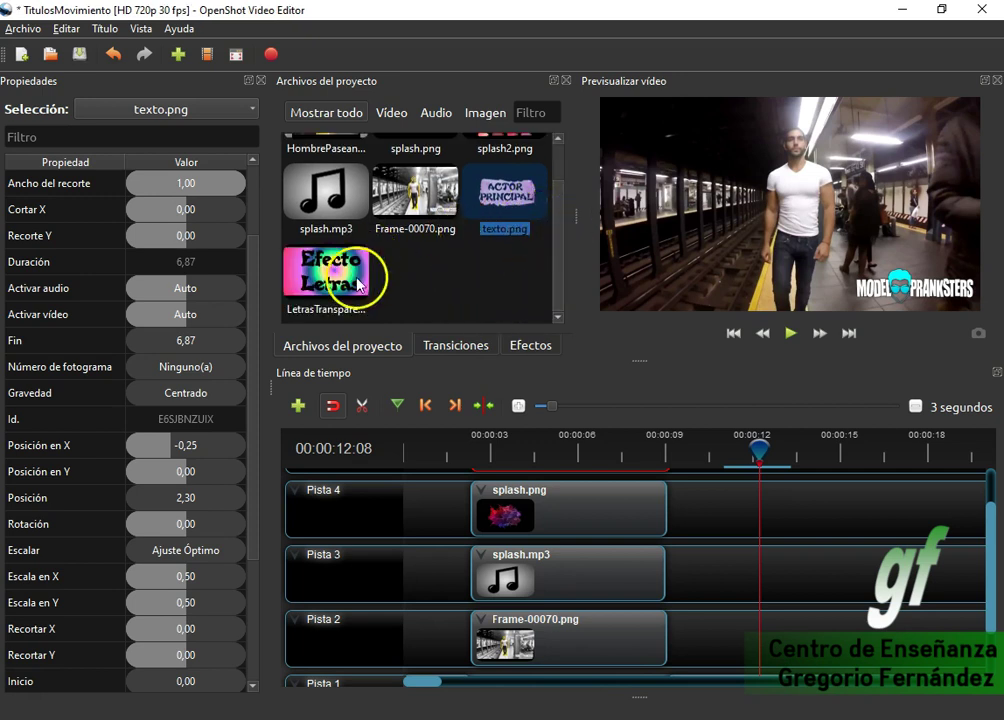
Place LetrasTransparentes.png on Pista 2 directly after Frame-00070.png and trim it to end with the HombrePaseando.mp4 clip below.
{"action": "left_click_drag", "start_coordinate": [345, 300], "coordinate": [990, 618]}
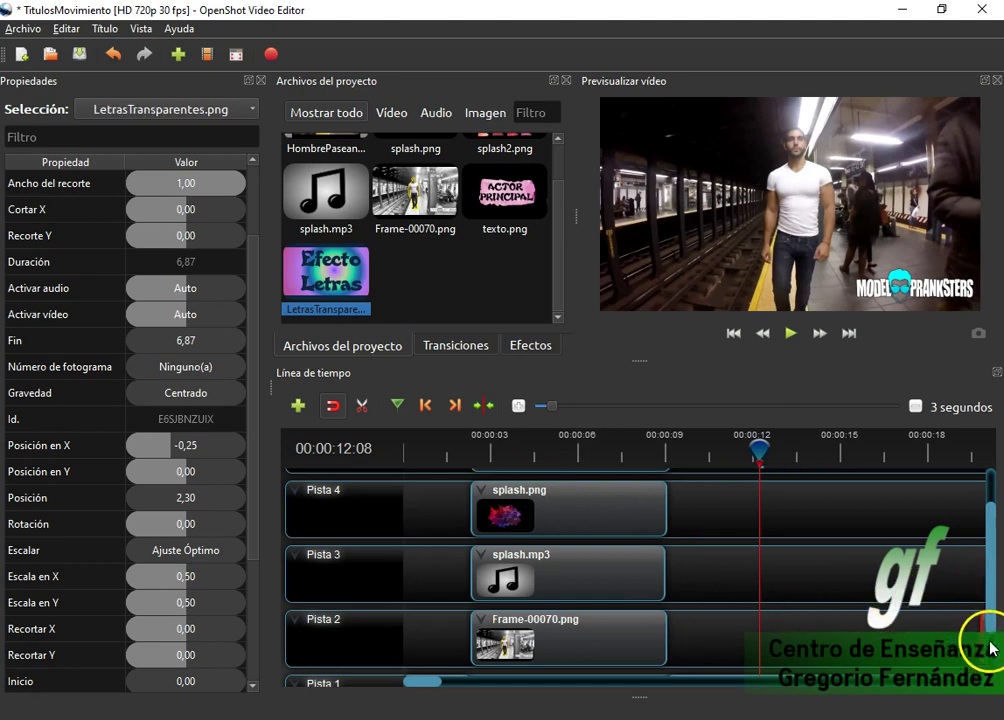
{"action": "scroll", "coordinate": [790, 660], "scroll_direction": "down", "scroll_amount": 1}
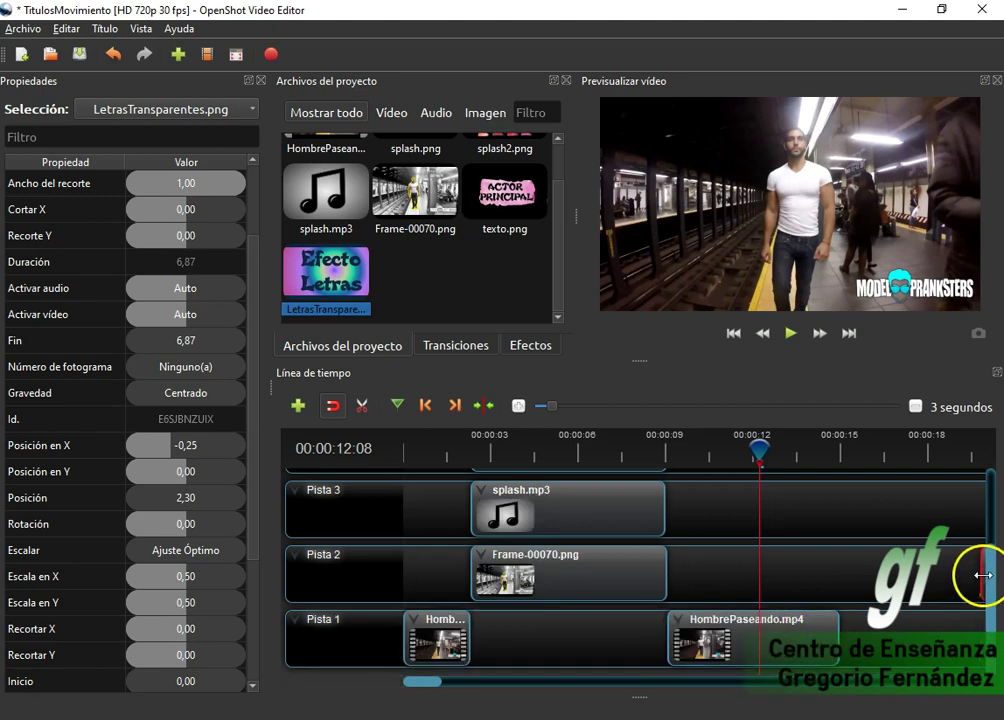
{"action": "left_click_drag", "start_coordinate": [984, 575], "coordinate": [661, 563]}
{"action": "left_click", "coordinate": [865, 578]}
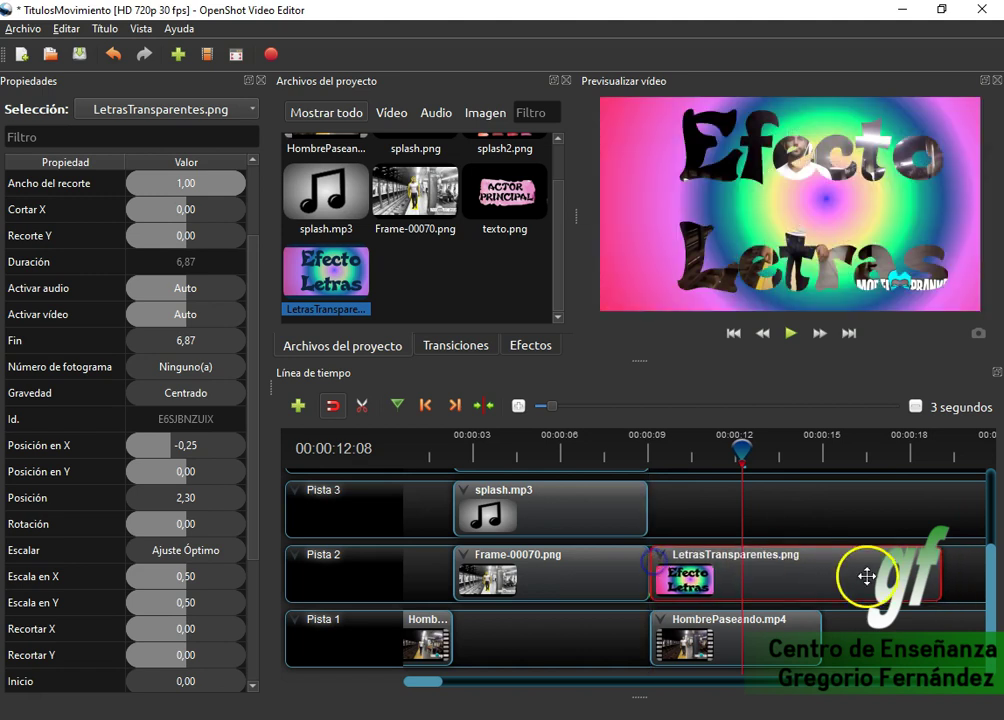
{"action": "left_click_drag", "start_coordinate": [907, 574], "coordinate": [810, 573]}
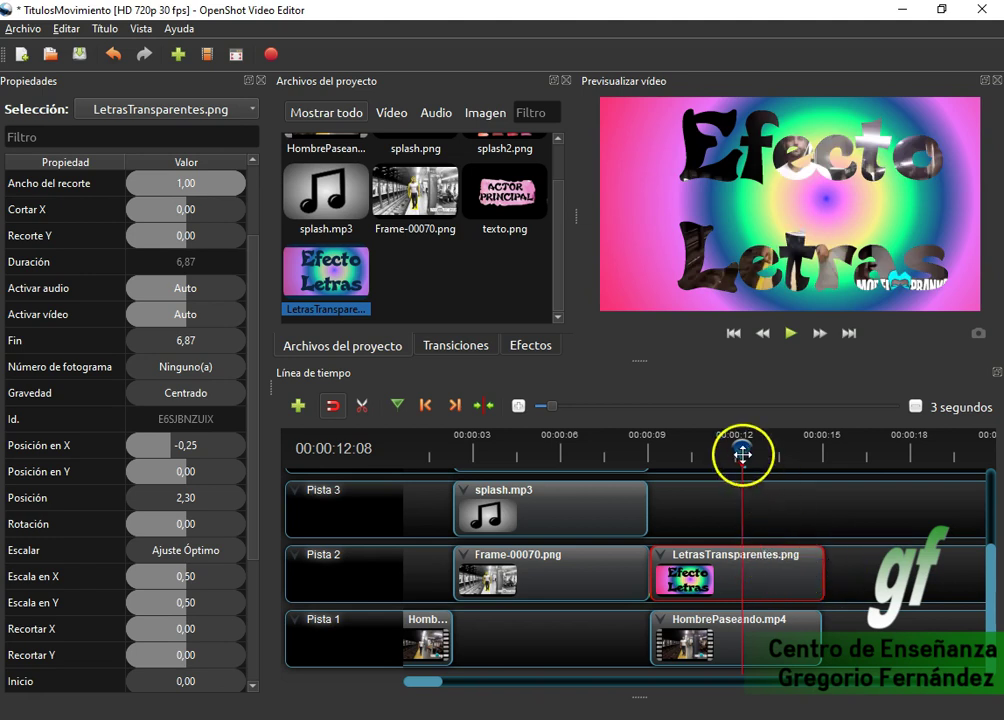
Select the LetrasTransparentes.png clip and set Escala en X and Escala en Y to 20 at its end, 00:00:15:03.
{"action": "left_click", "coordinate": [427, 410]}
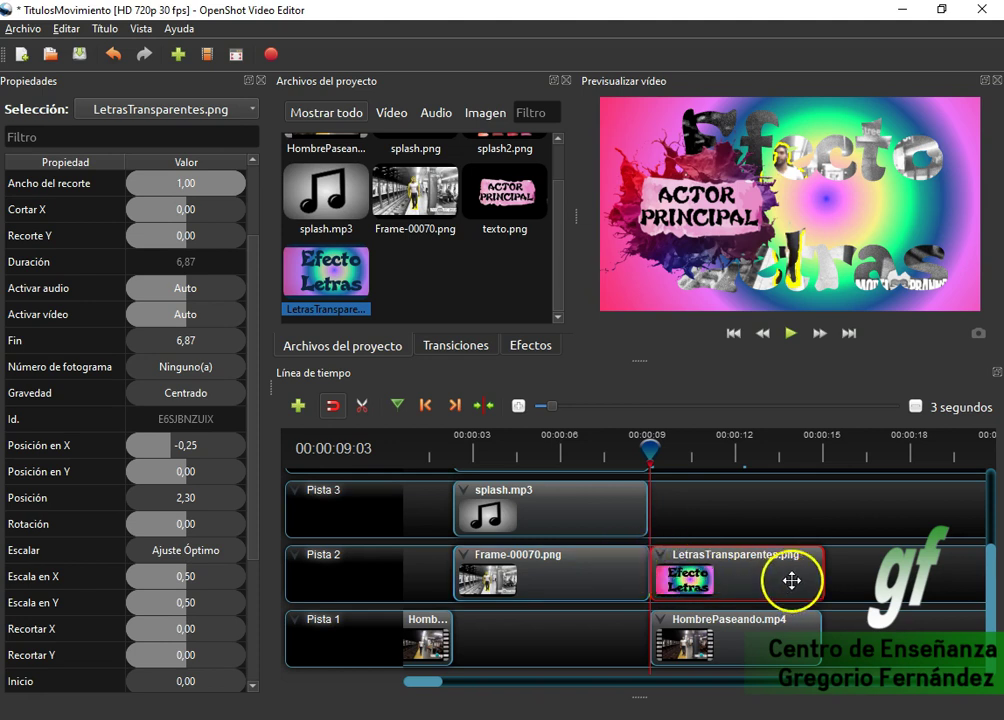
{"action": "left_click", "coordinate": [455, 405]}
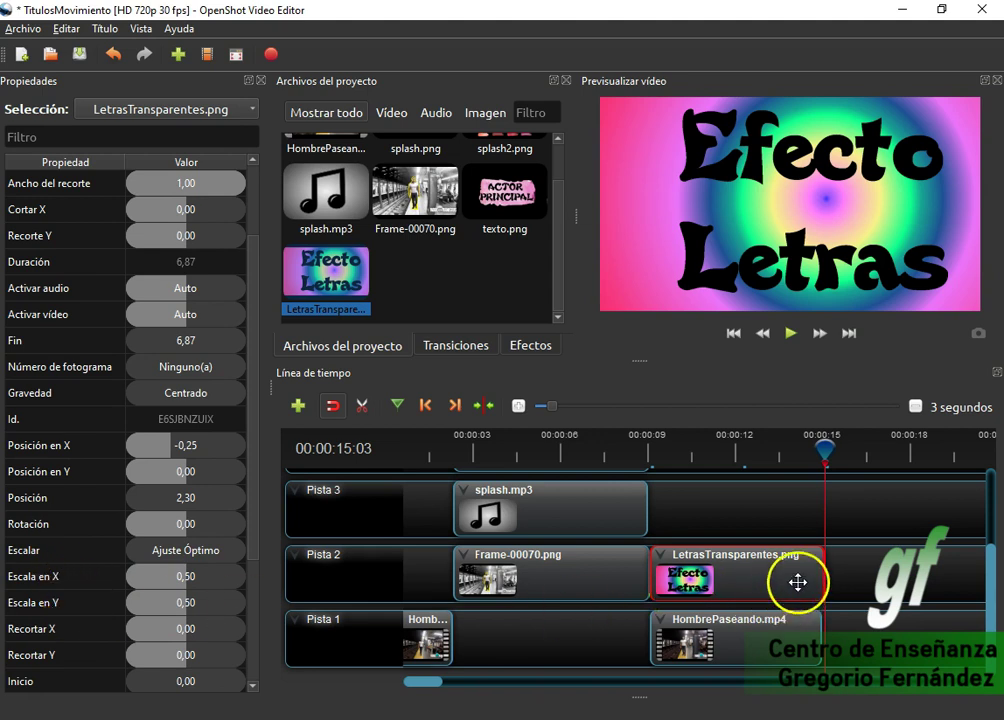
{"action": "left_click_drag", "start_coordinate": [826, 448], "coordinate": [801, 448]}
{"action": "left_click", "coordinate": [749, 579]}
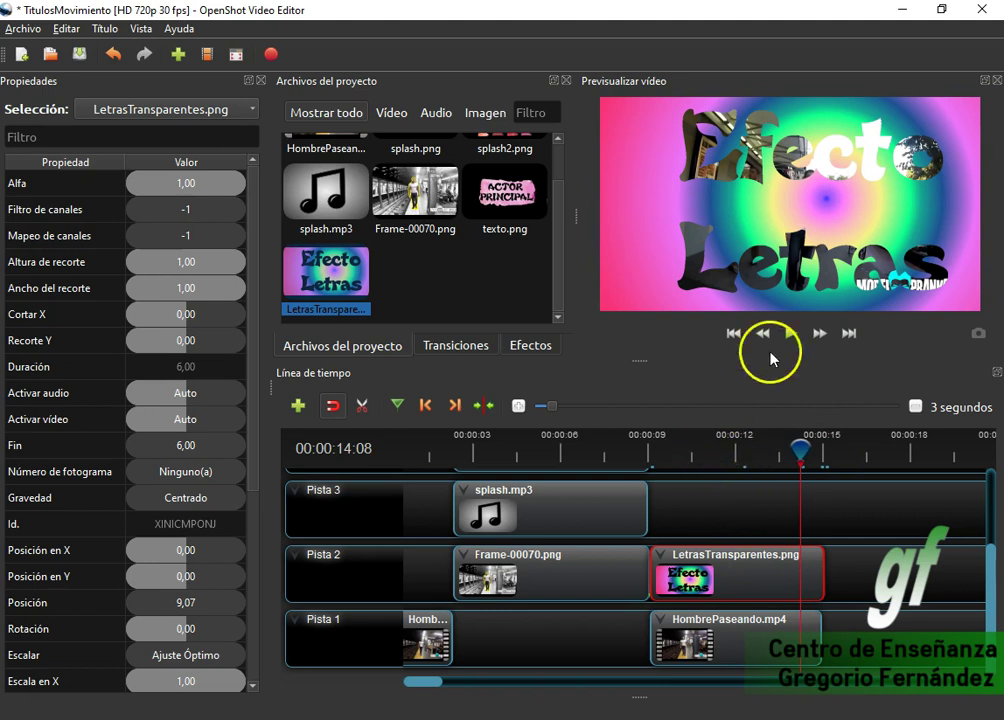
{"action": "left_click", "coordinate": [454, 406]}
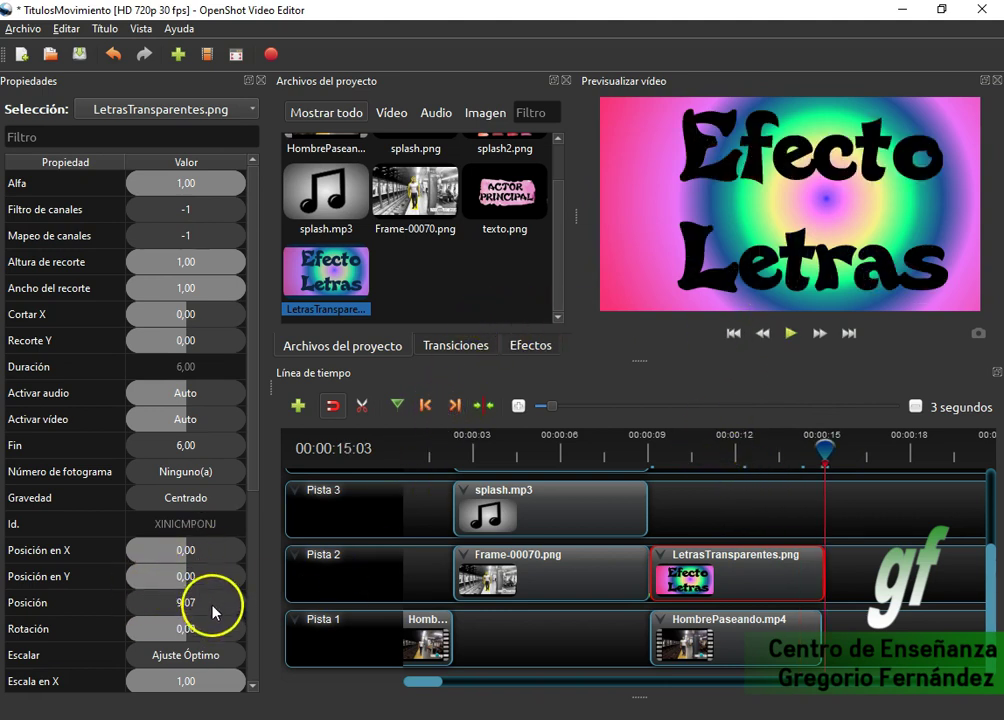
{"action": "scroll", "coordinate": [208, 602], "scroll_direction": "down", "scroll_amount": 2}
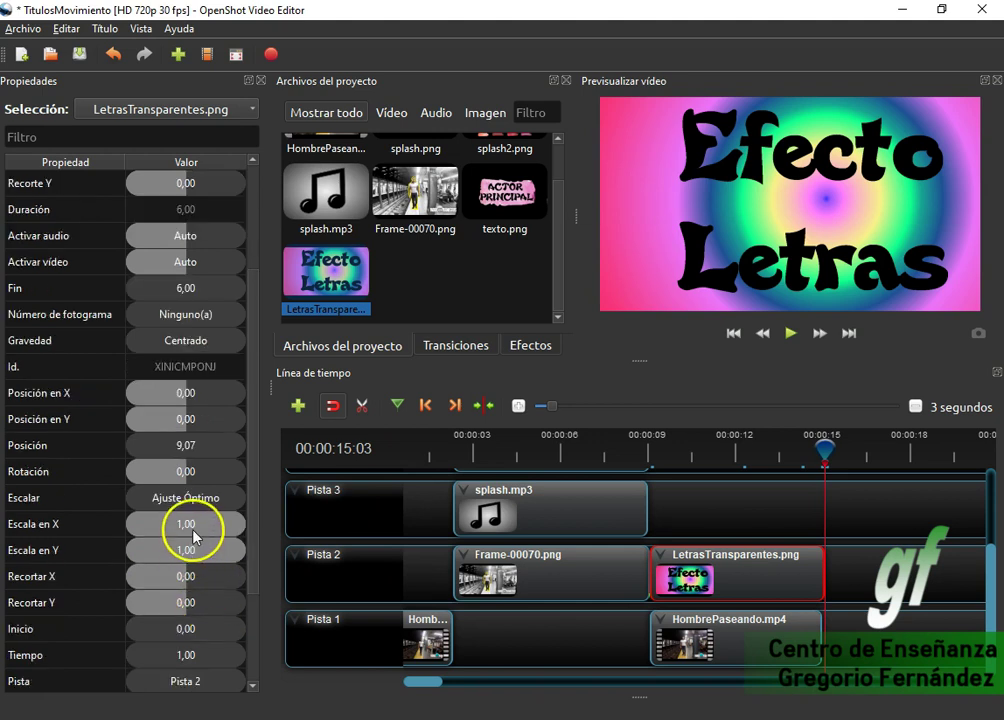
{"action": "left_click", "coordinate": [196, 528]}
{"action": "double_click", "coordinate": [196, 526]}
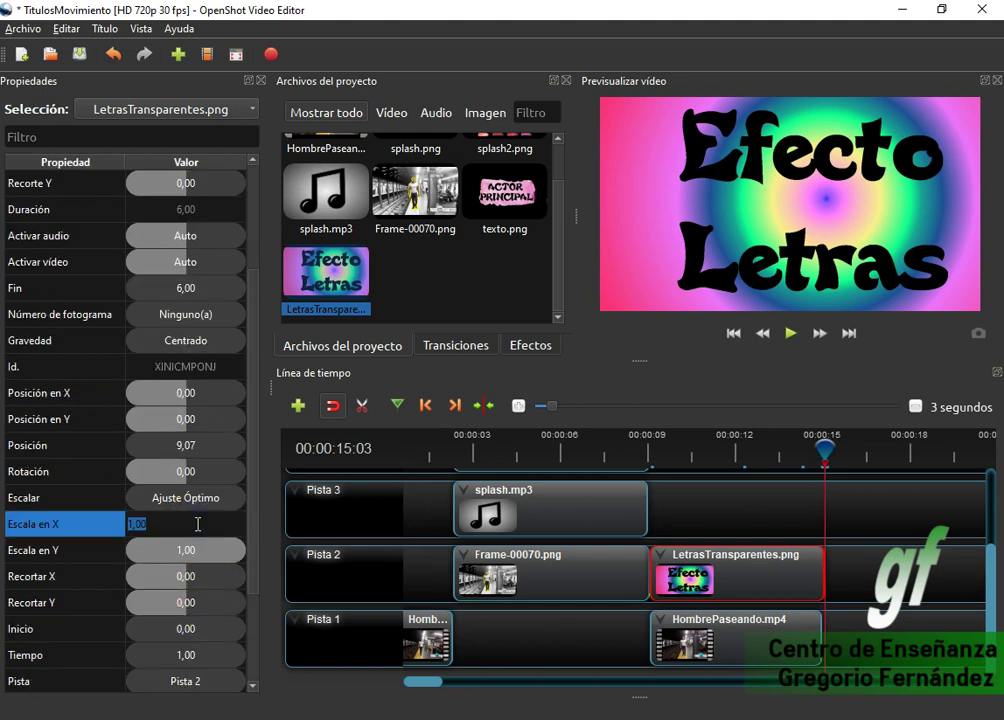
{"action": "key", "text": "Return"}
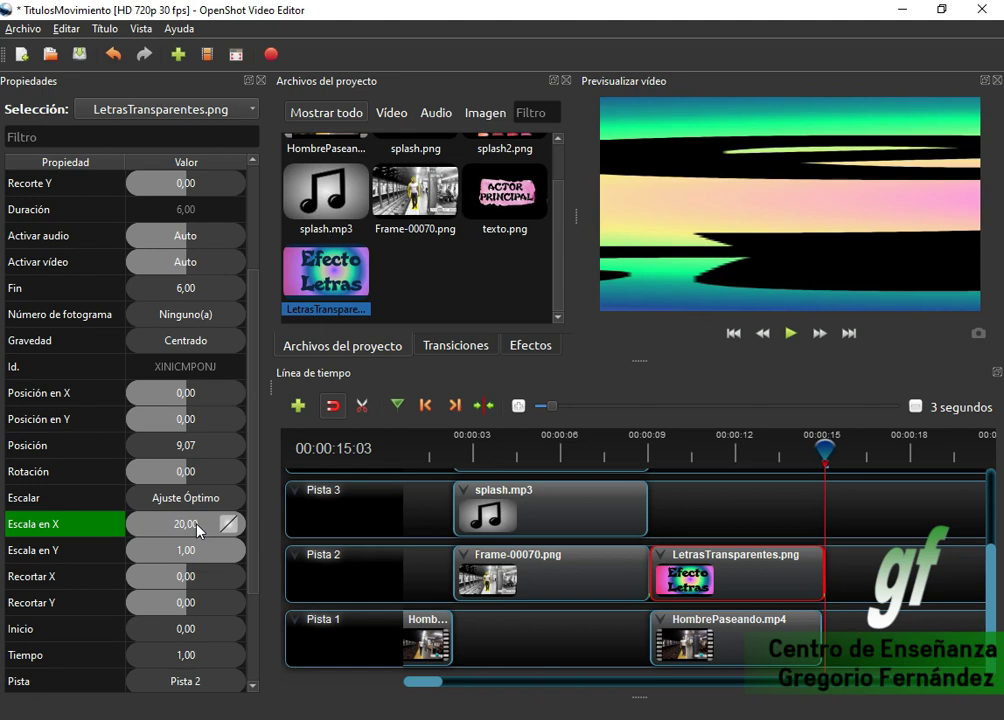
{"action": "double_click", "coordinate": [187, 551]}
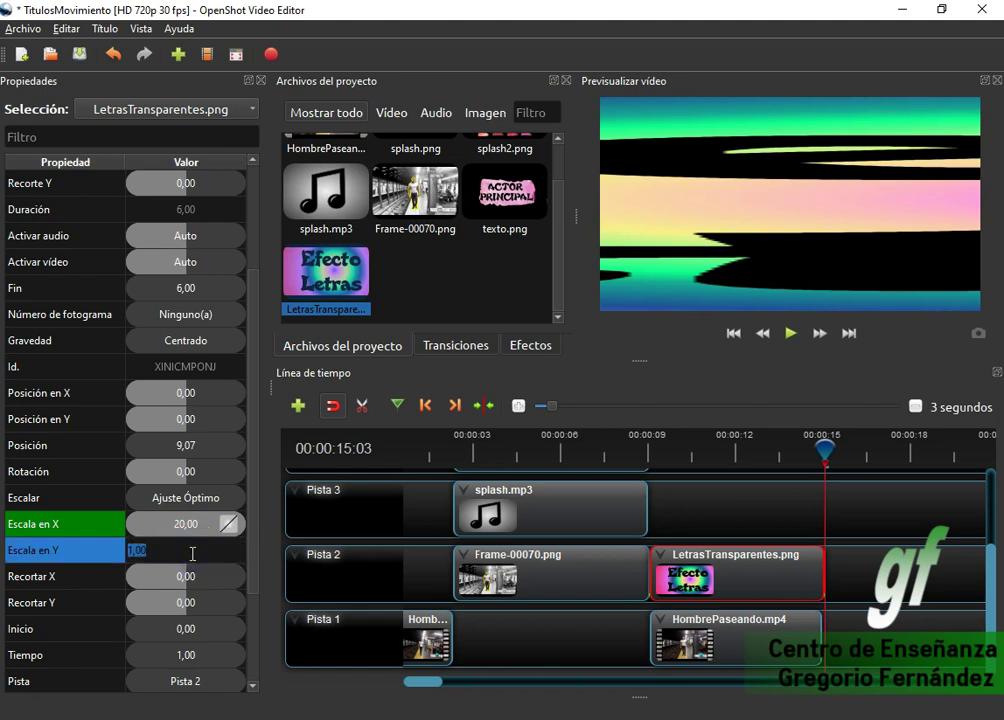
{"action": "key", "text": "Return"}
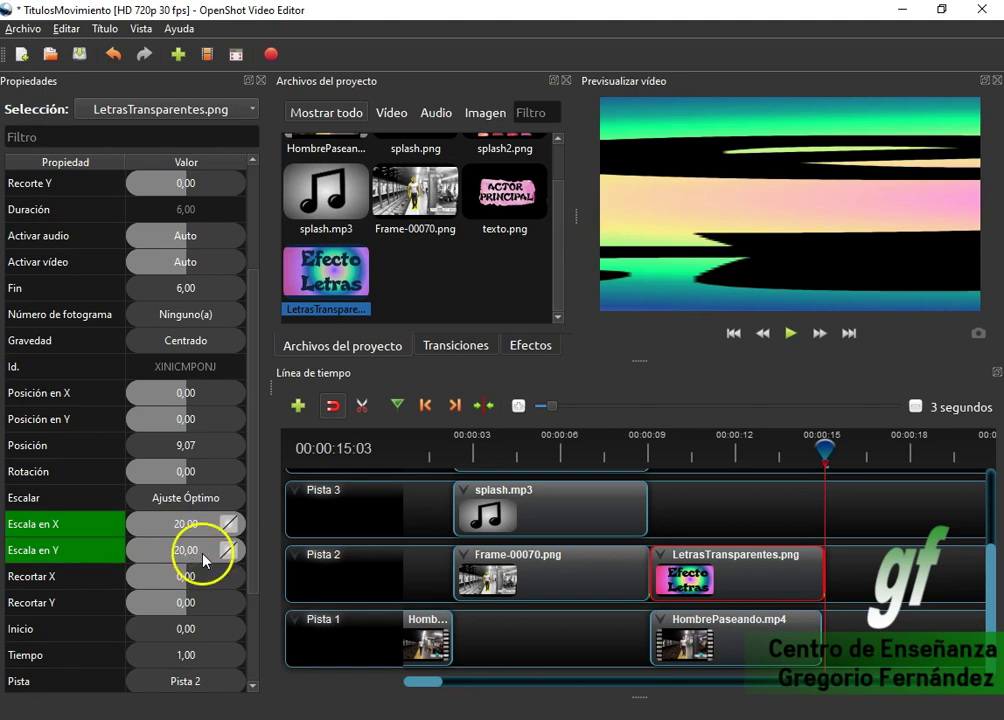
Play back the LetrasTransparentes.png zoom from just before the clip and stop near its end.
{"action": "left_click_drag", "start_coordinate": [822, 446], "coordinate": [625, 440]}
{"action": "left_click", "coordinate": [778, 340]}
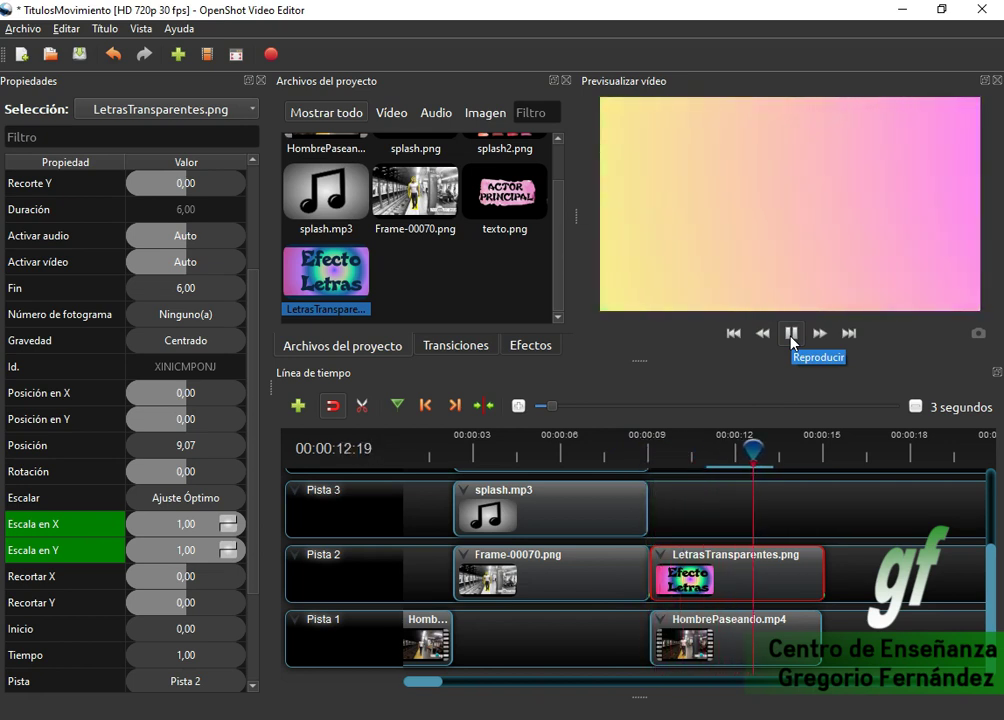
{"action": "left_click", "coordinate": [791, 334]}
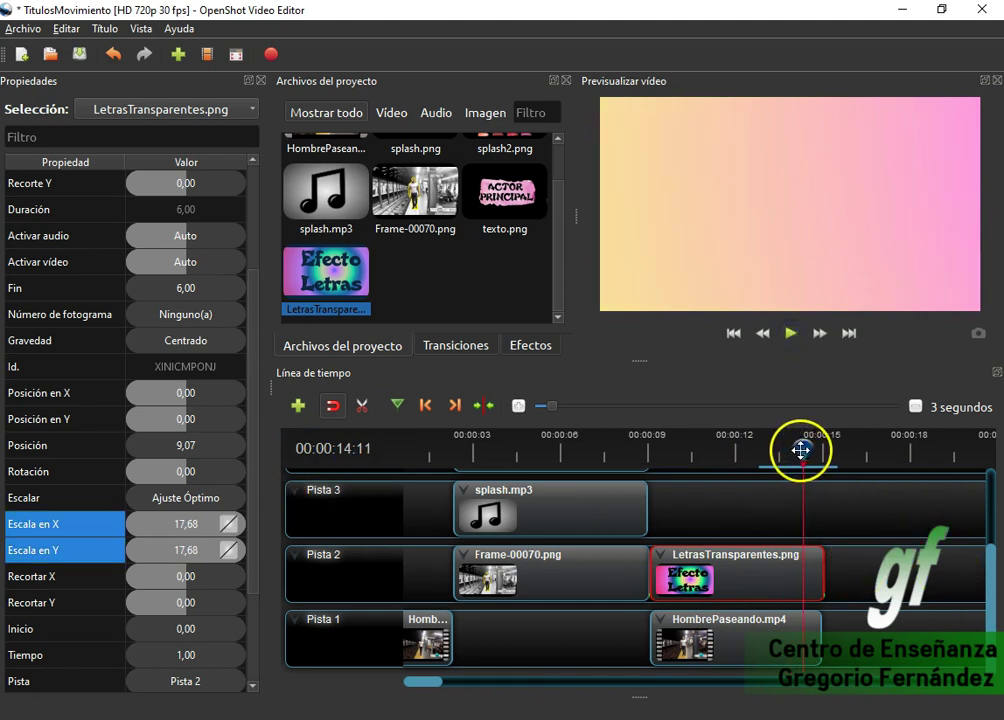
At the LetrasTransparentes.png clip's start, leave Posición en X at 0 and set Posición en Y to -0,20.
{"action": "left_click", "coordinate": [428, 406]}
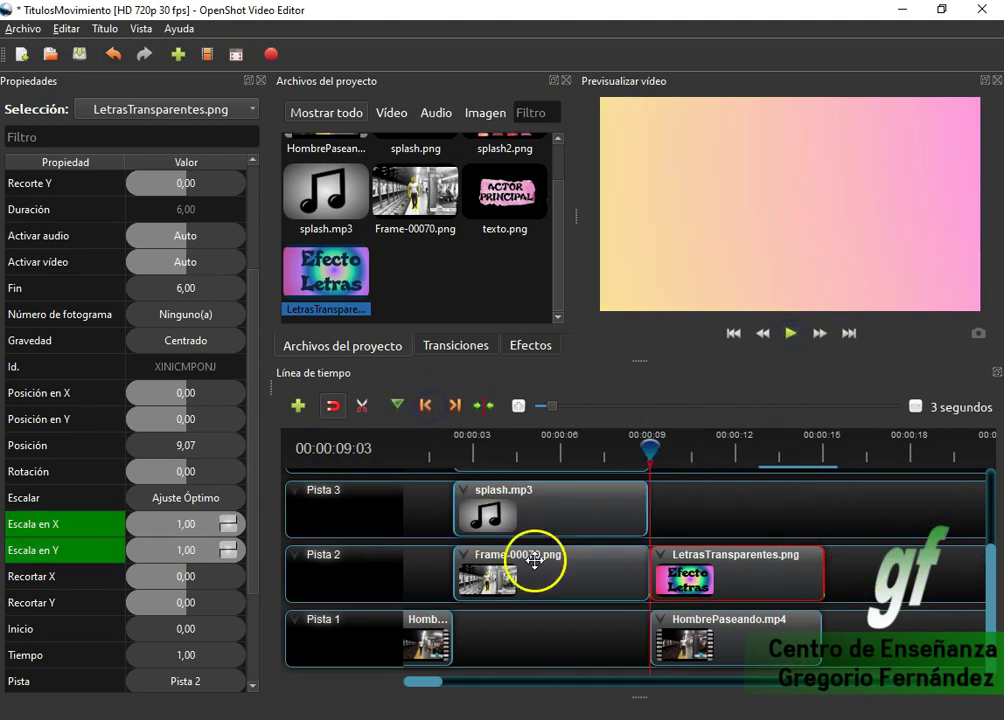
{"action": "double_click", "coordinate": [182, 398]}
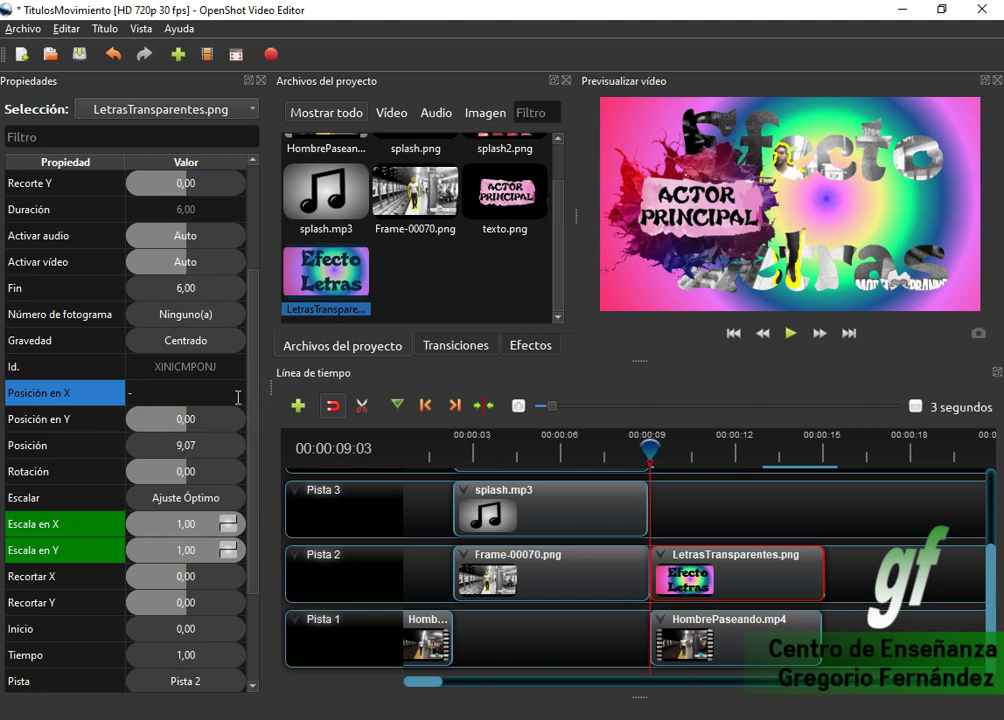
{"action": "key", "text": "Return"}
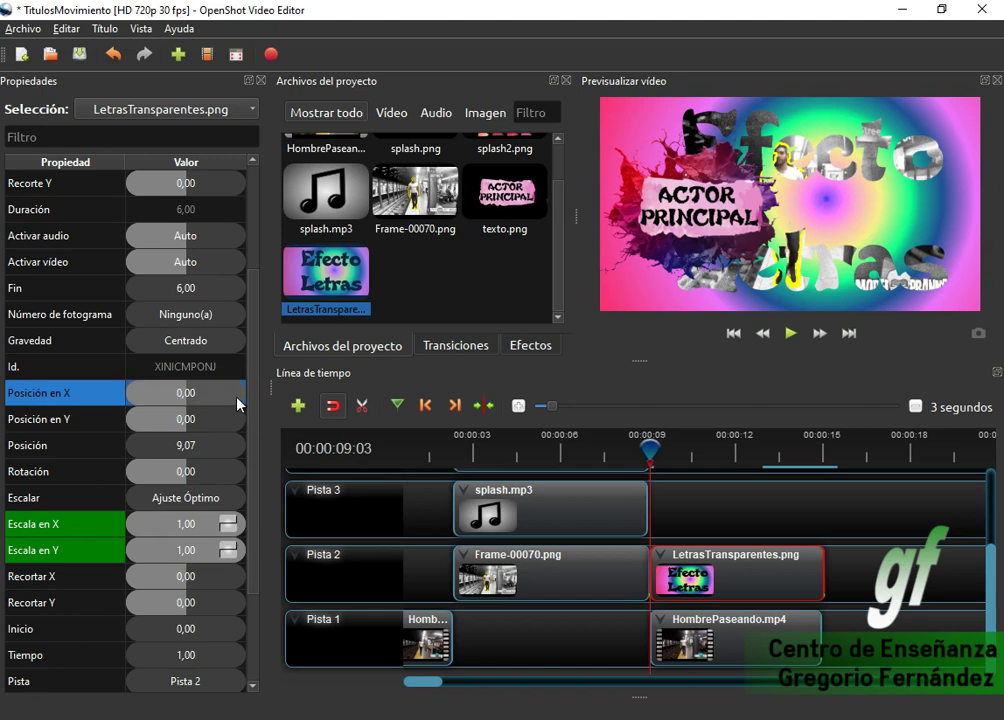
{"action": "double_click", "coordinate": [191, 425]}
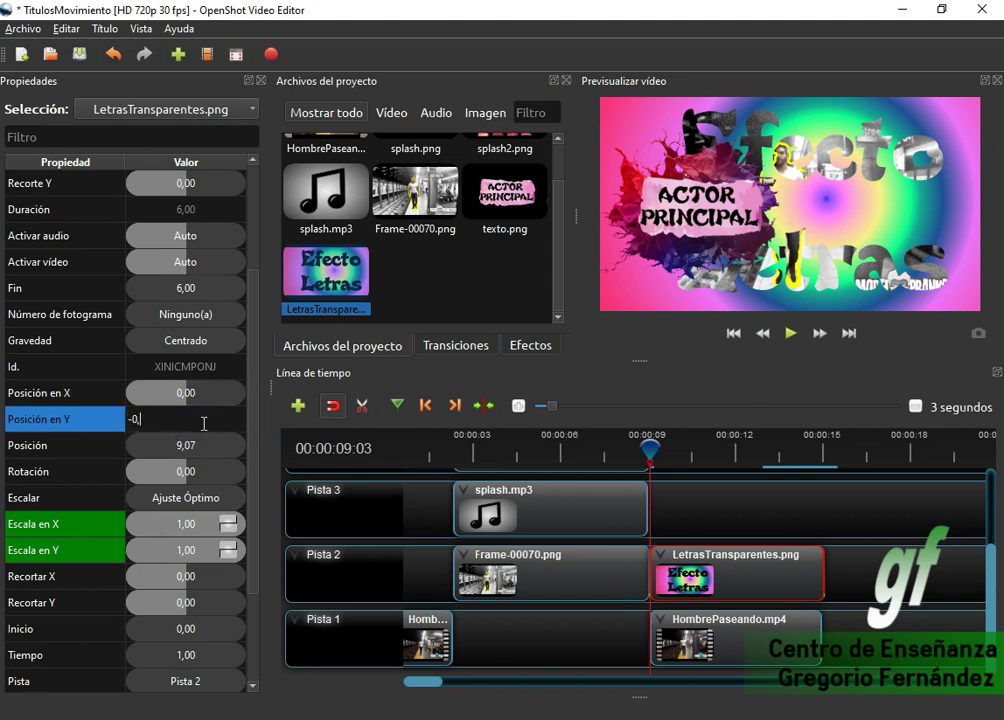
{"action": "key", "text": "Return"}
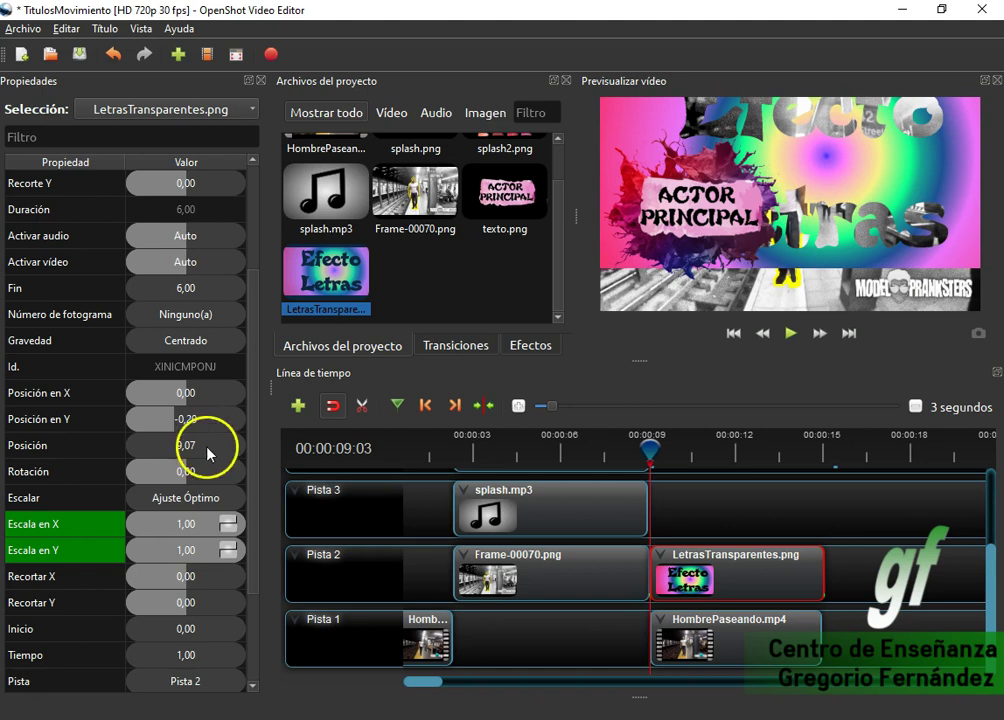
Try -3 as the LetrasTransparentes.png clip's Posición en Y, and replace it with -0,3.
{"action": "double_click", "coordinate": [202, 417]}
{"action": "type", "text": "-"}
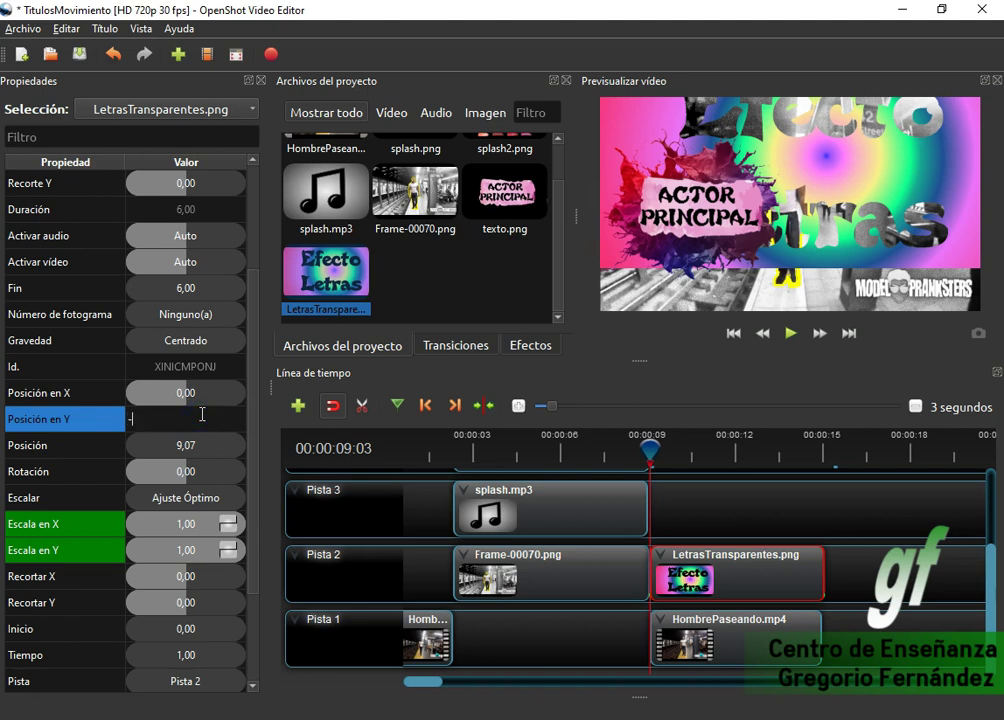
{"action": "type", "text": "3"}
{"action": "key", "text": "Return"}
{"action": "double_click", "coordinate": [202, 419]}
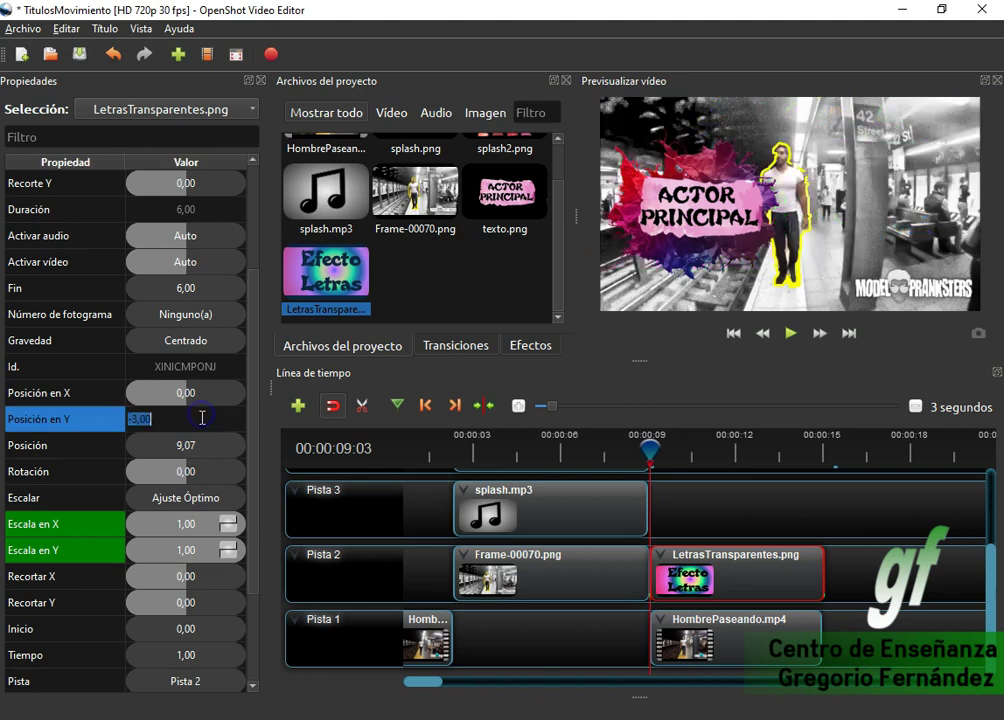
{"action": "type", "text": "-0,3"}
{"action": "key", "text": "Return"}
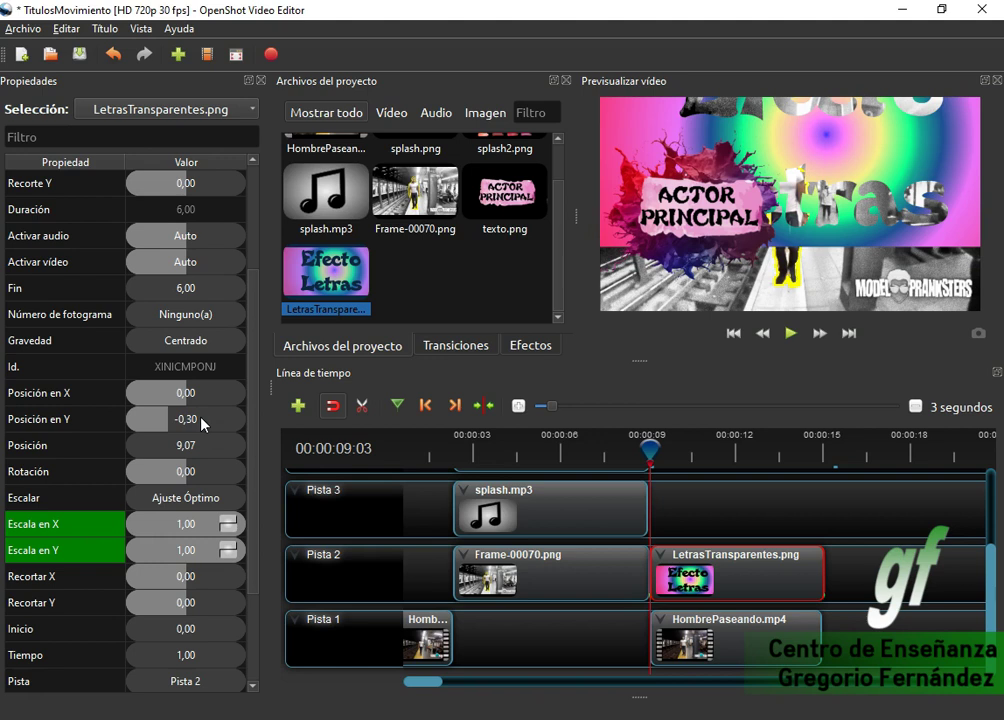
Play back the repositioned zoom, return to the clip's start at 00:00:09:03 and save the project.
{"action": "left_click", "coordinate": [790, 333]}
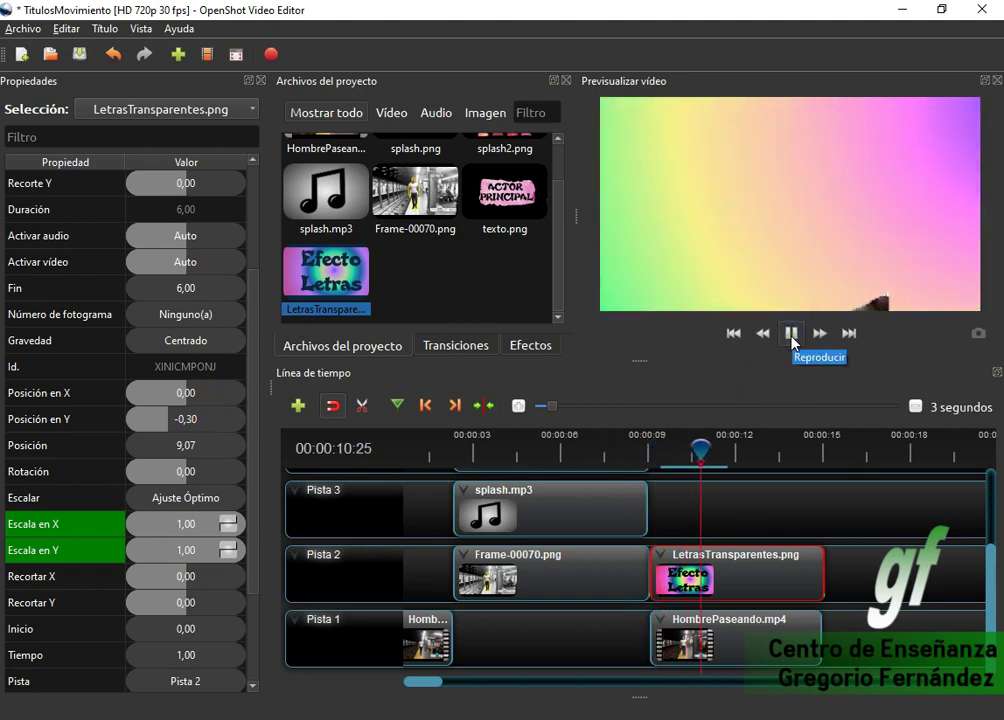
{"action": "left_click", "coordinate": [790, 333]}
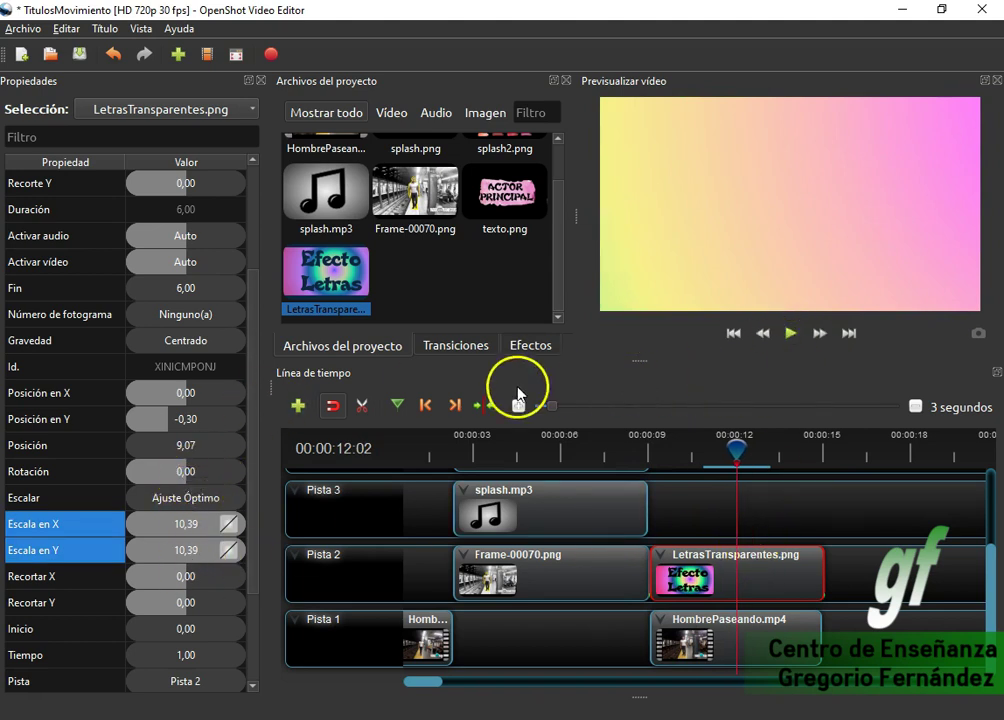
{"action": "left_click", "coordinate": [425, 405]}
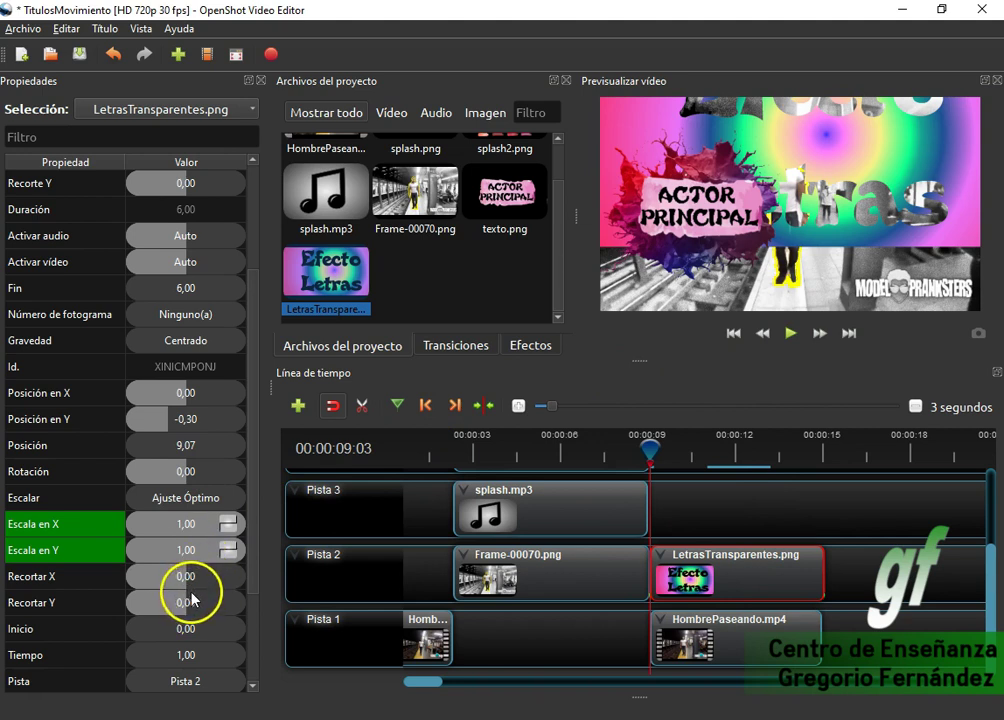
{"action": "key", "text": "ctrl+s"}
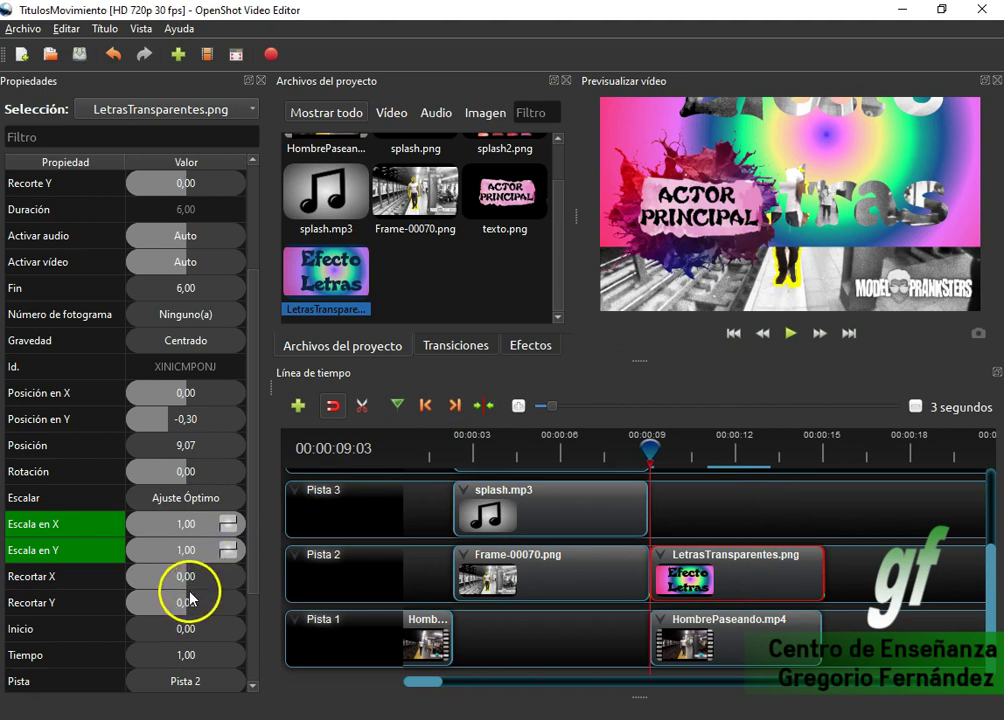
Set the LetrasTransparentes.png clip's Posición en Y to -0,5 at its start.
{"action": "double_click", "coordinate": [191, 422]}
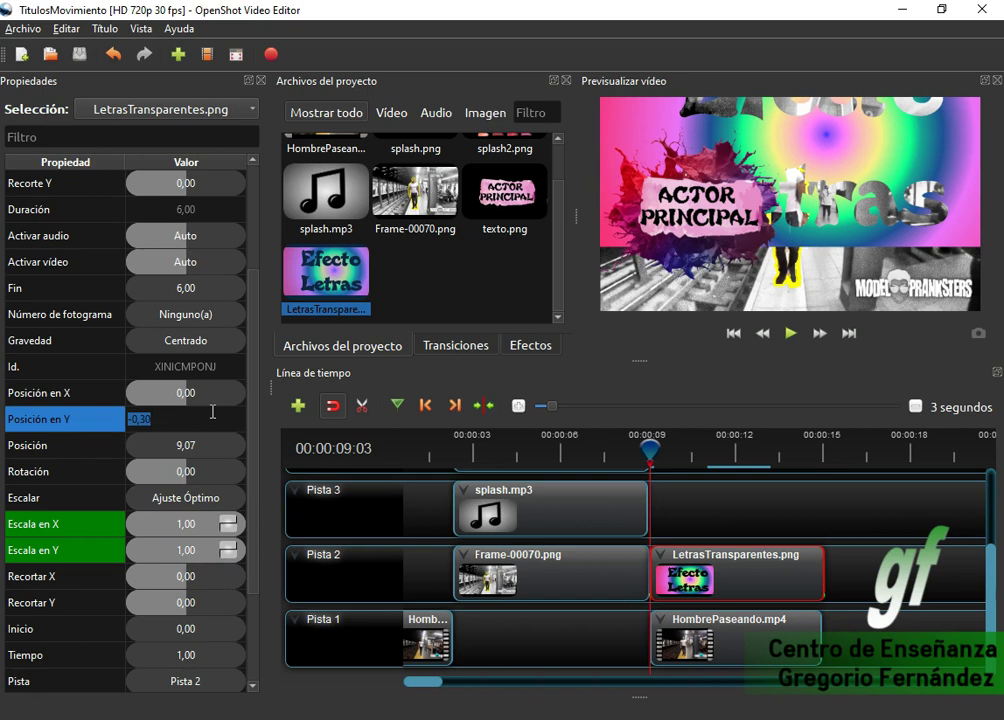
{"action": "type", "text": "-0,5"}
{"action": "key", "text": "Return"}
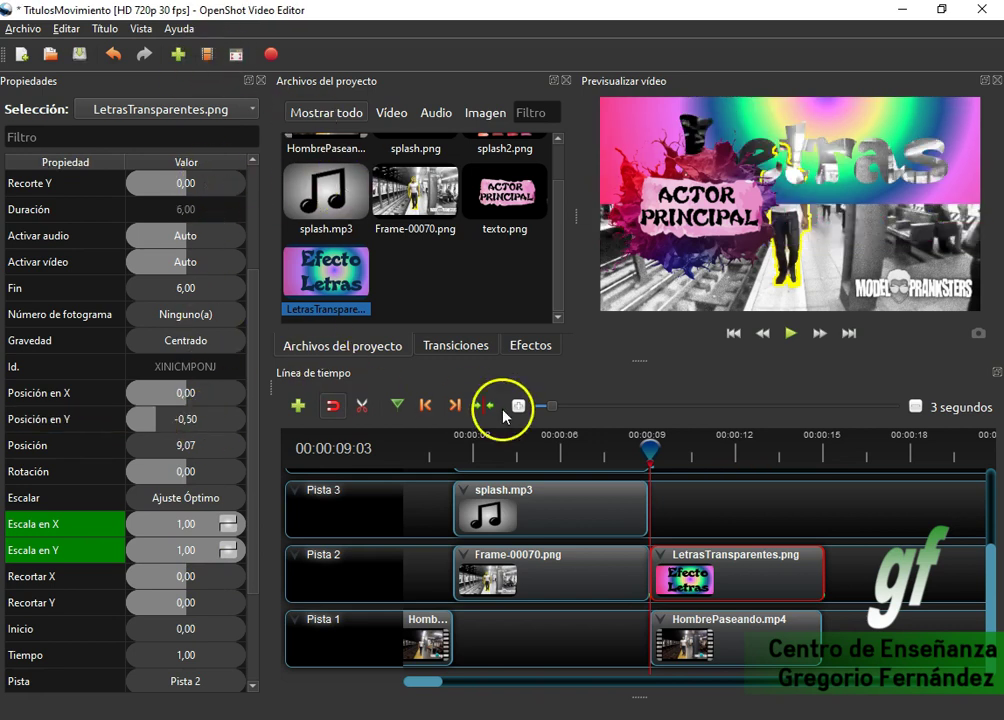
Play back the letters zoom from the LetrasTransparentes.png clip's start and return to 00:00:09:03.
{"action": "left_click", "coordinate": [791, 336]}
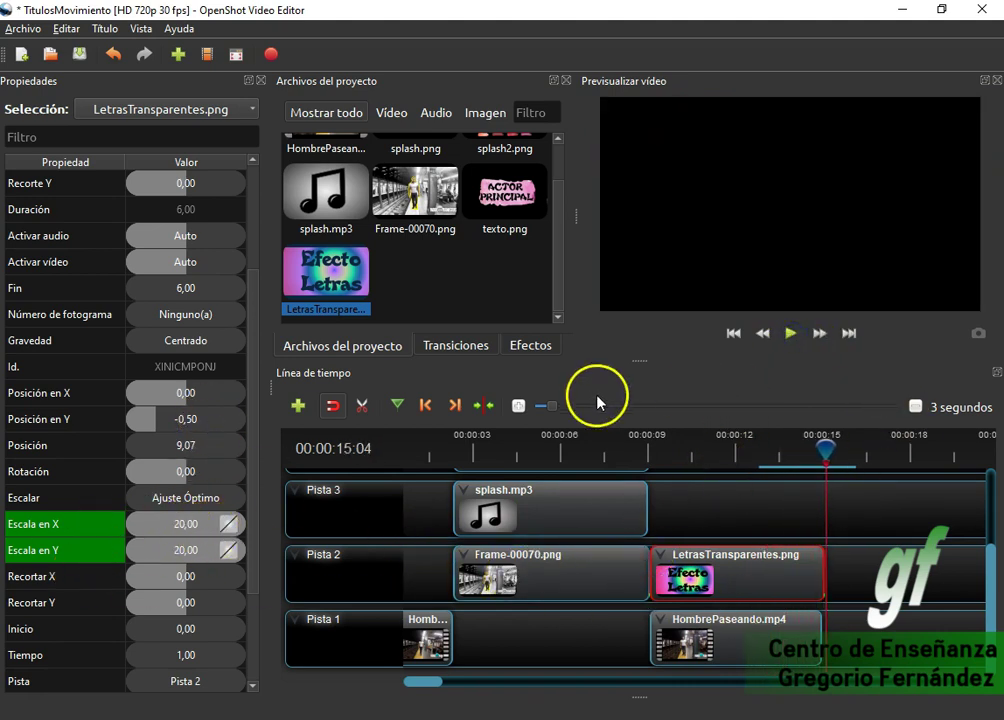
{"action": "left_click", "coordinate": [425, 405]}
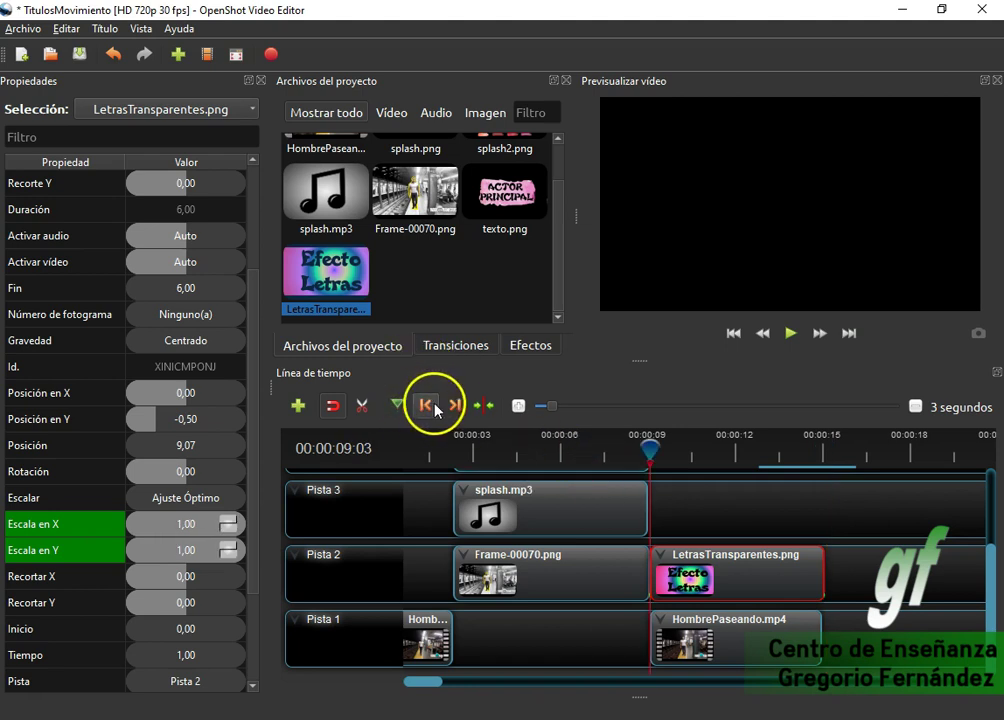
At the LetrasTransparentes.png clip's end, set Escala en X and Escala en Y to 10.
{"action": "left_click", "coordinate": [455, 405]}
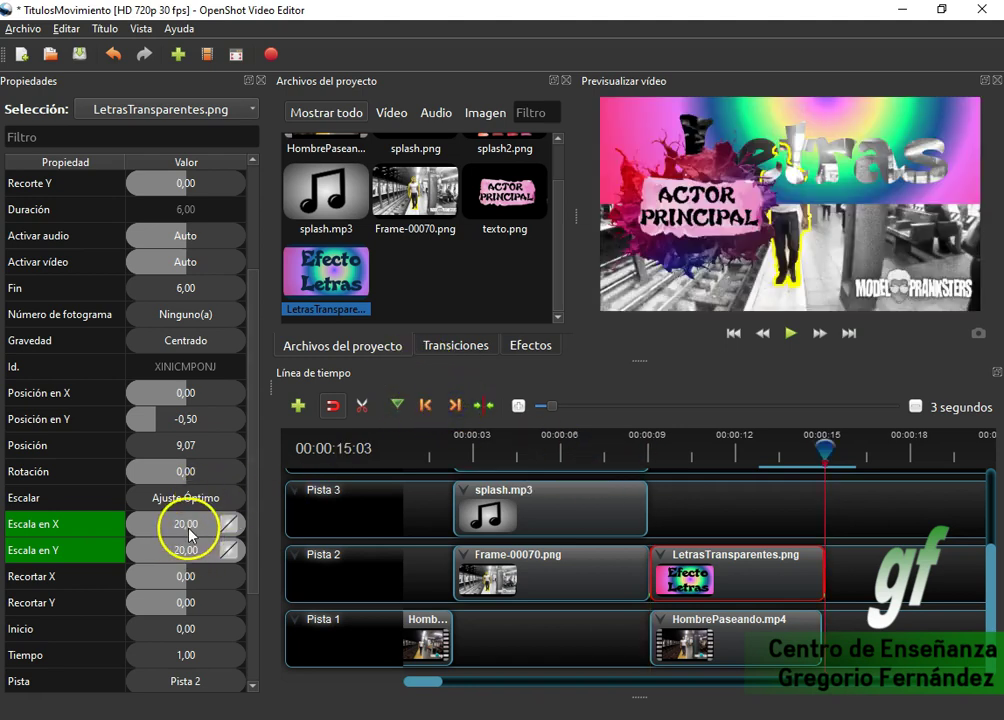
{"action": "double_click", "coordinate": [180, 524]}
{"action": "type", "text": "10"}
{"action": "key", "text": "Return"}
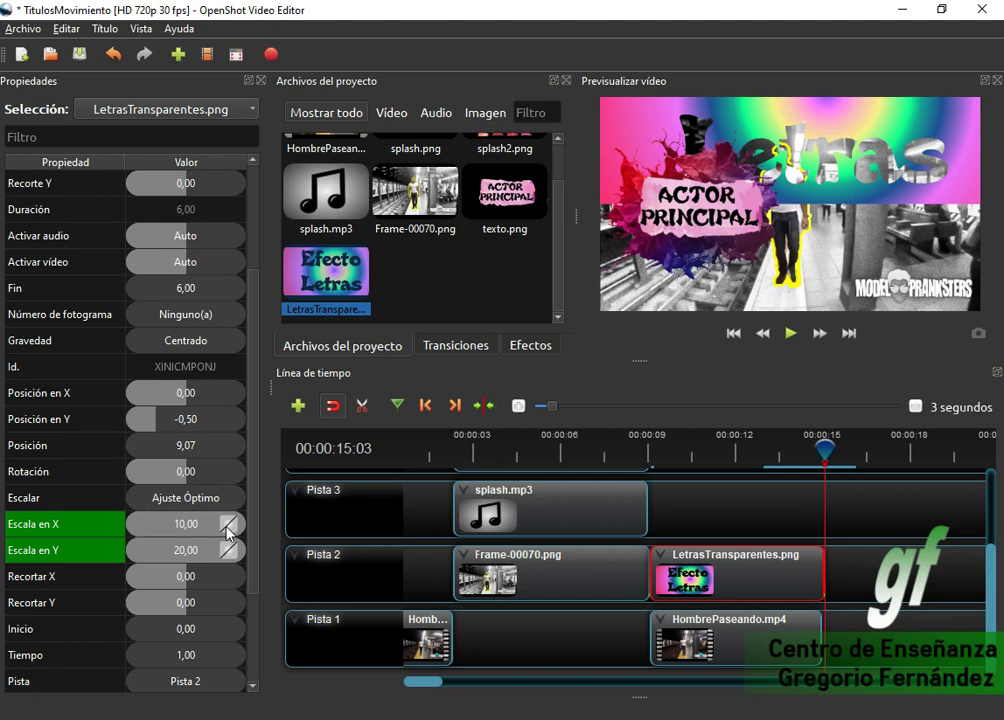
{"action": "double_click", "coordinate": [199, 549]}
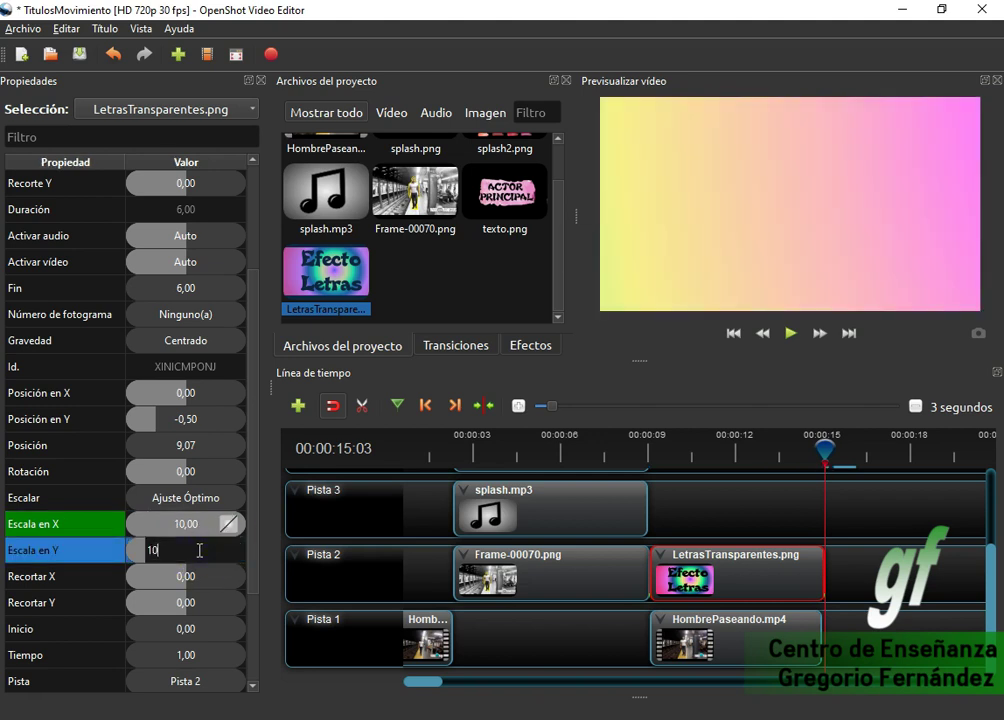
{"action": "type", "text": "10"}
{"action": "key", "text": "Return"}
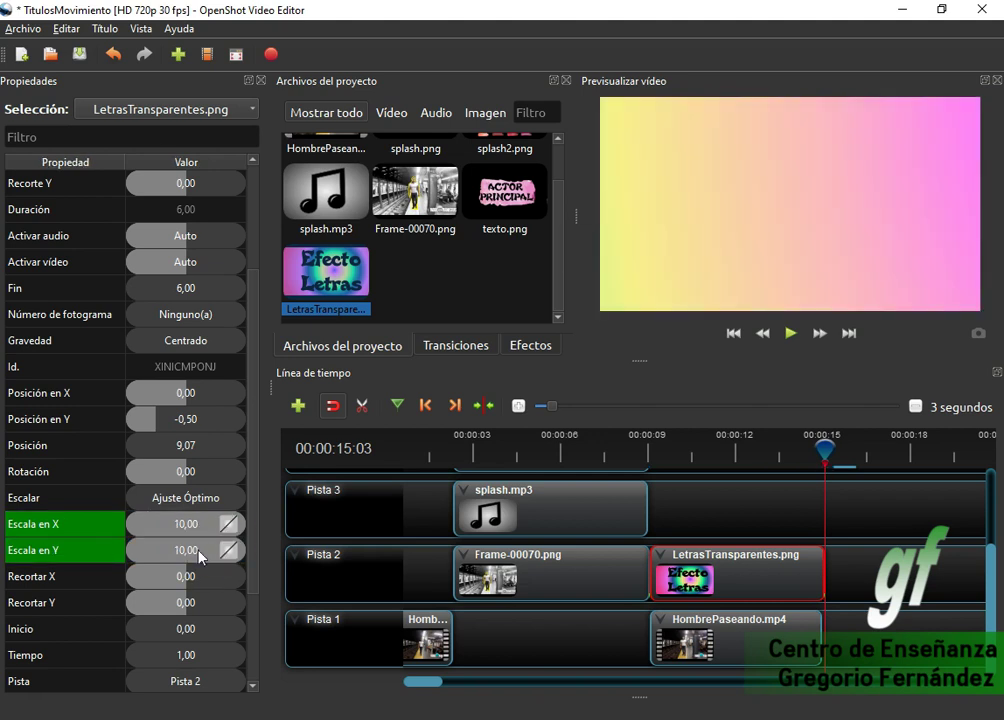
Play back the LetrasTransparentes.png zoom from 00:00:09:03 and pause it near the clip's end.
{"action": "left_click", "coordinate": [423, 408]}
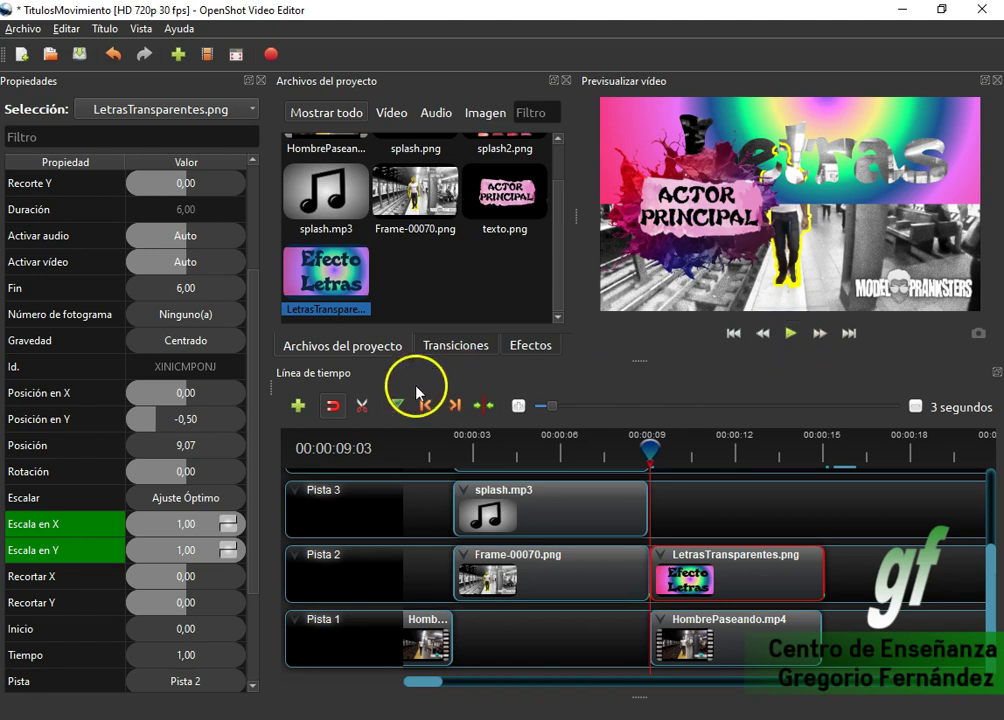
{"action": "left_click", "coordinate": [790, 334]}
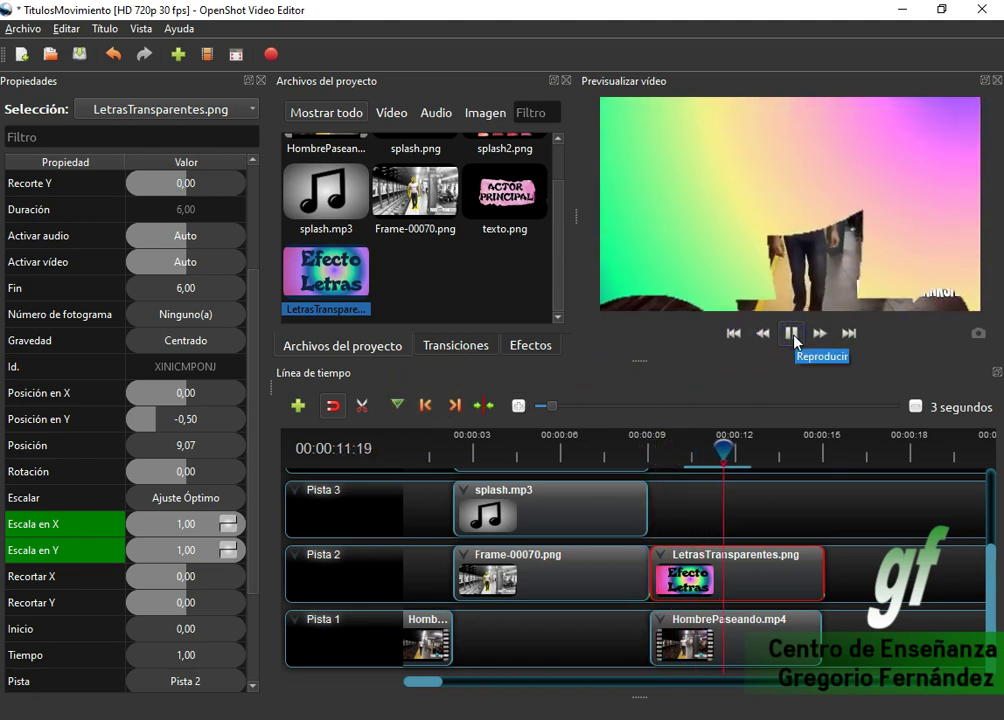
{"action": "left_click", "coordinate": [792, 336]}
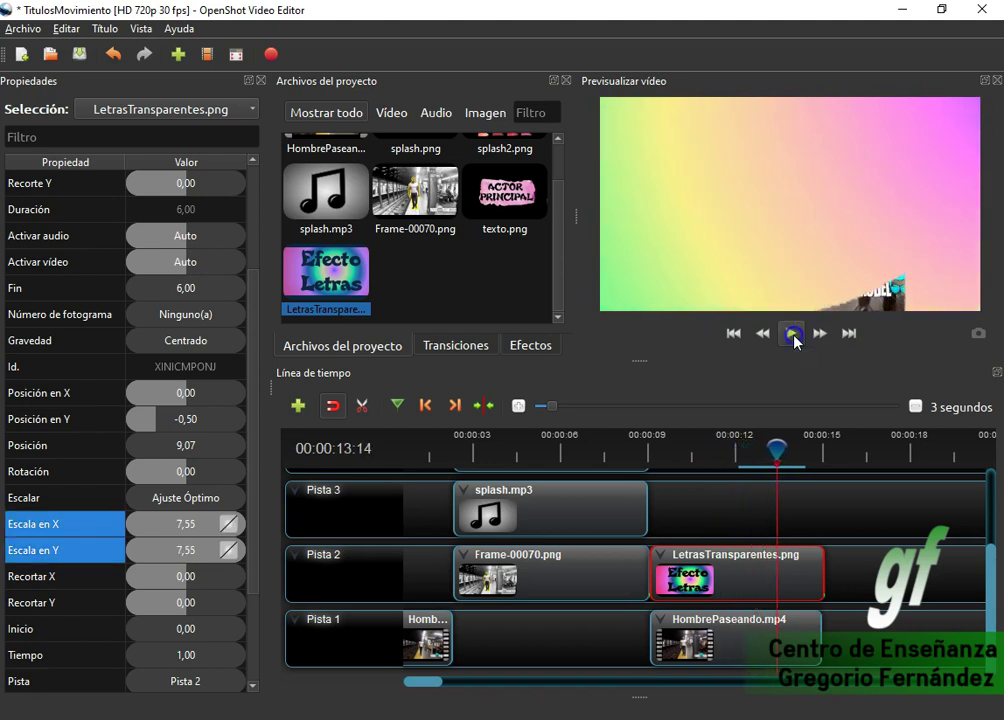
Reduce Escala en X and Escala en Y to 5 at the LetrasTransparentes.png clip's end.
{"action": "left_click", "coordinate": [451, 406]}
{"action": "double_click", "coordinate": [192, 525]}
{"action": "type", "text": "5"}
{"action": "key", "text": "Return"}
{"action": "double_click", "coordinate": [189, 553]}
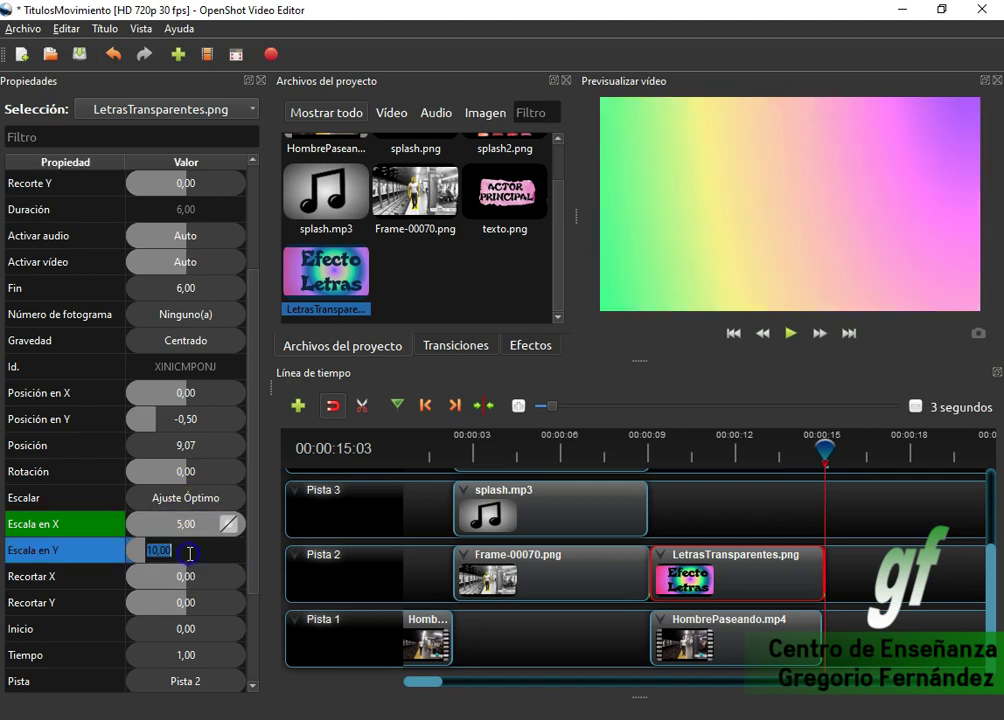
{"action": "type", "text": "5"}
{"action": "key", "text": "Return"}
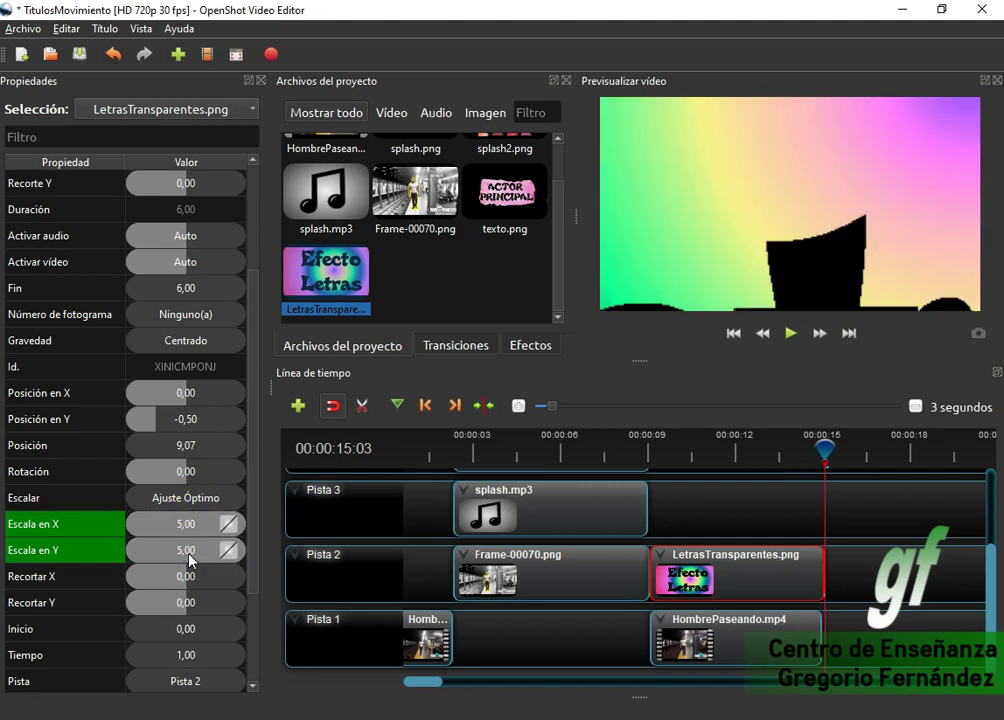
Set Escala en X and Escala en Y to 4 at the end of the LetrasTransparentes.png clip.
{"action": "double_click", "coordinate": [190, 525]}
{"action": "type", "text": "4"}
{"action": "key", "text": "Return"}
{"action": "double_click", "coordinate": [203, 553]}
{"action": "type", "text": "4"}
{"action": "key", "text": "Return"}
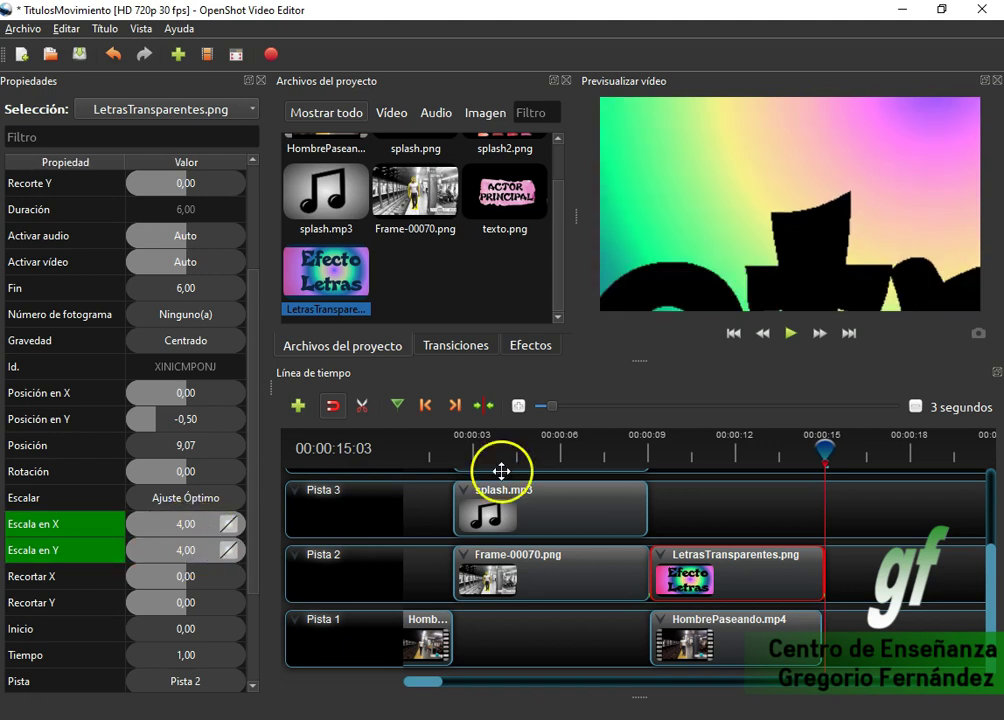
Play back the transition from about 00:00:07:14 through the end of the letters zoom.
{"action": "left_click_drag", "start_coordinate": [800, 452], "coordinate": [600, 452]}
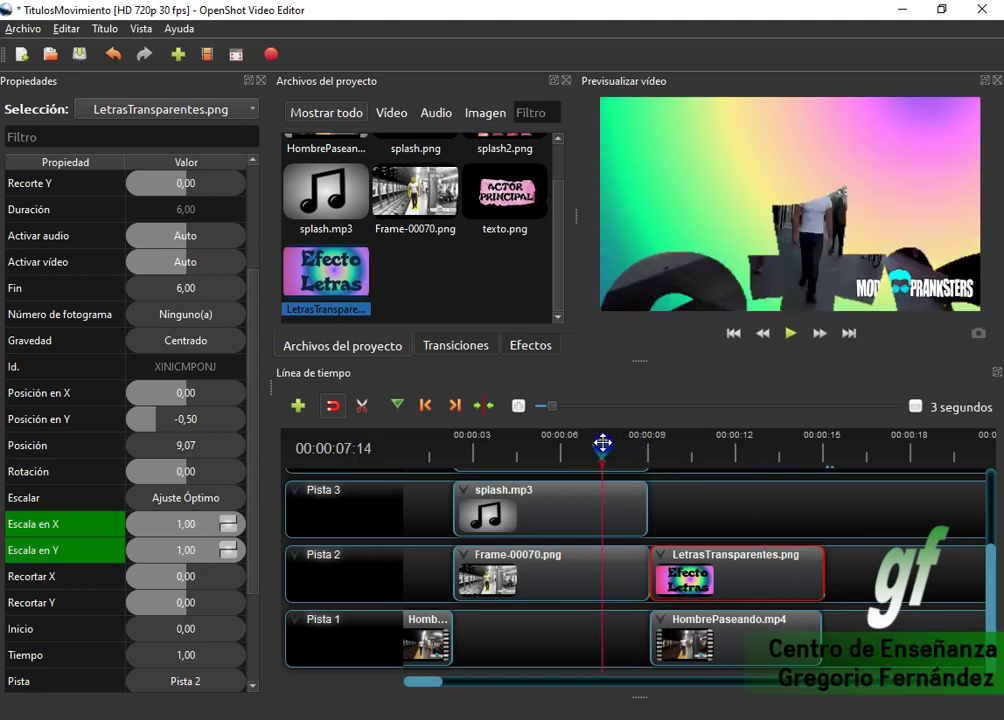
{"action": "left_click", "coordinate": [790, 333]}
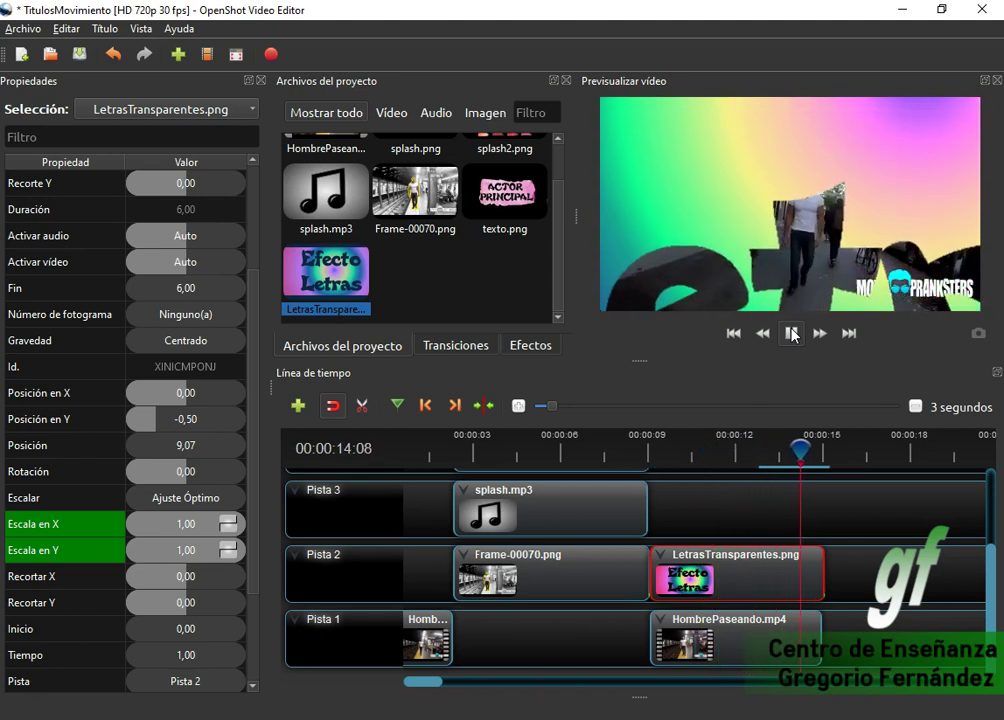
{"action": "left_click", "coordinate": [792, 335]}
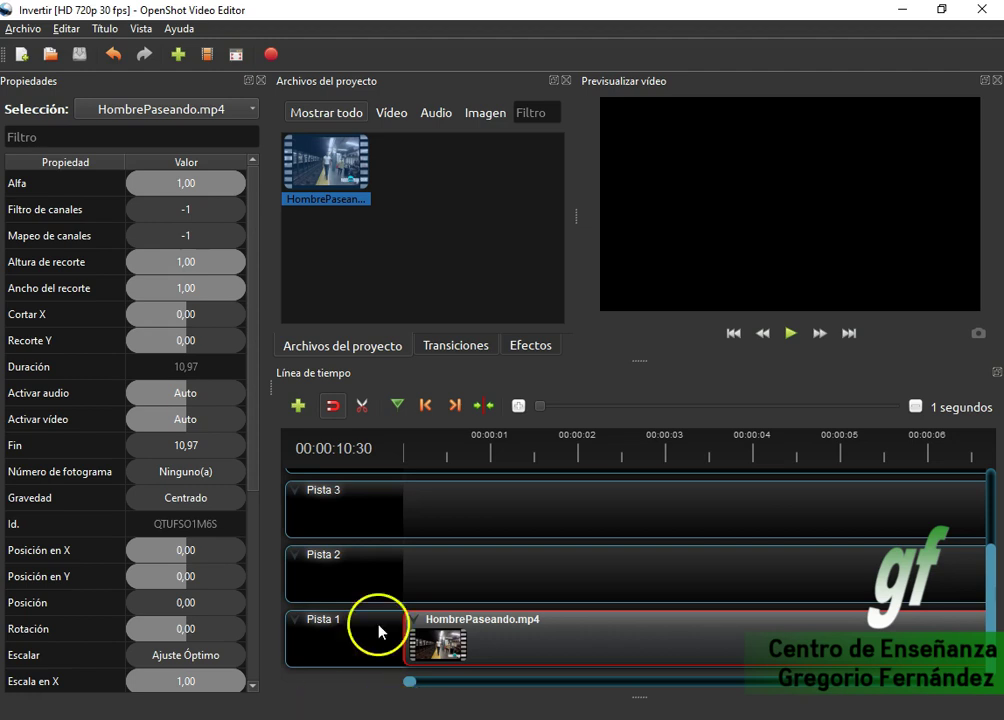
In the Invertir project, copy the HombrePaseando.mp4 clip on Pista 1 and paste it at the start of Pista 2.
{"action": "right_click", "coordinate": [531, 643]}
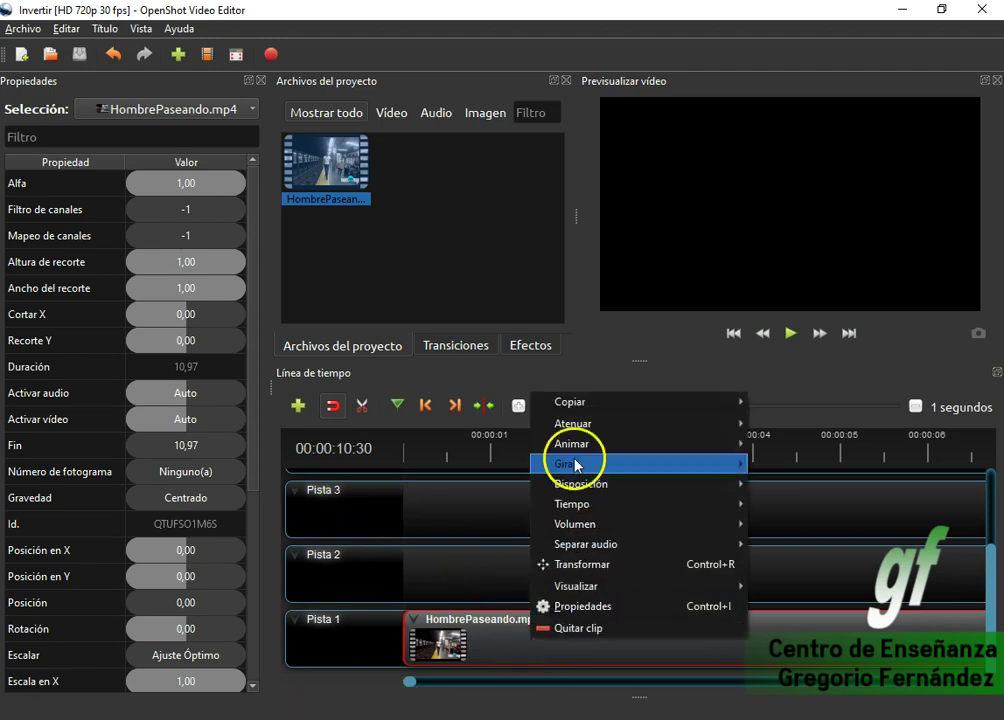
{"action": "left_click", "coordinate": [574, 401]}
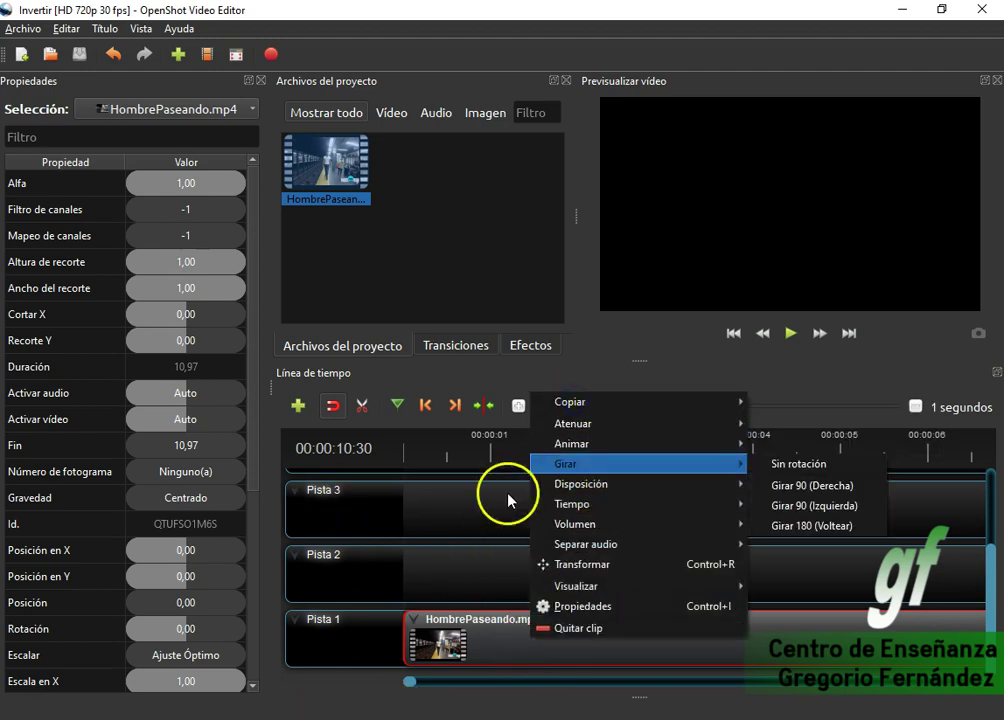
{"action": "left_click", "coordinate": [790, 402]}
{"action": "right_click", "coordinate": [459, 562]}
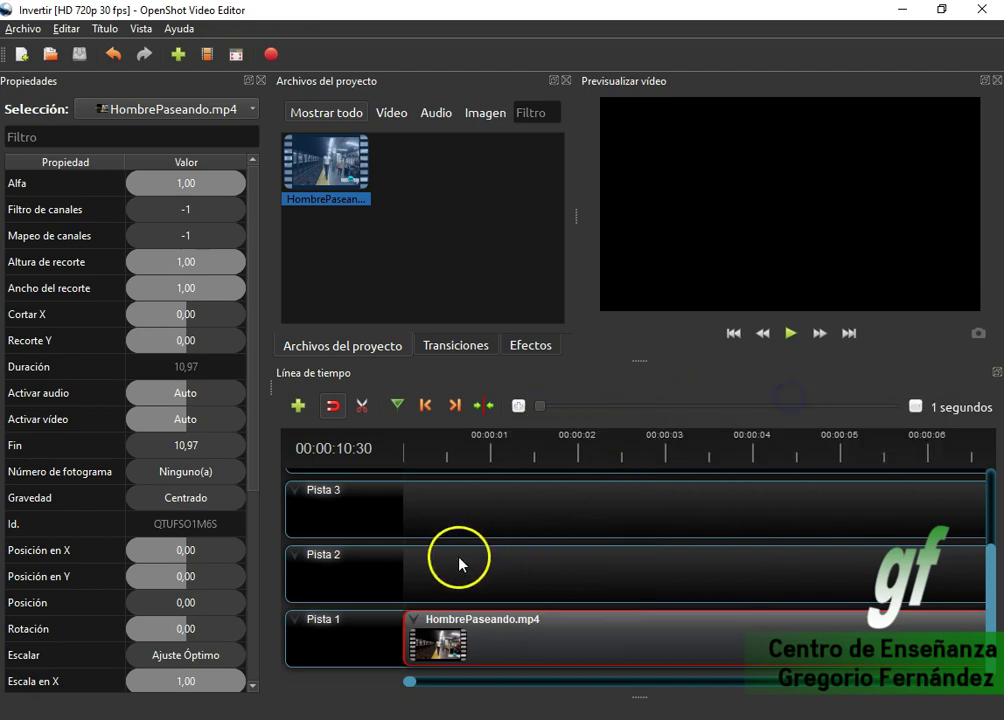
{"action": "left_click", "coordinate": [464, 563]}
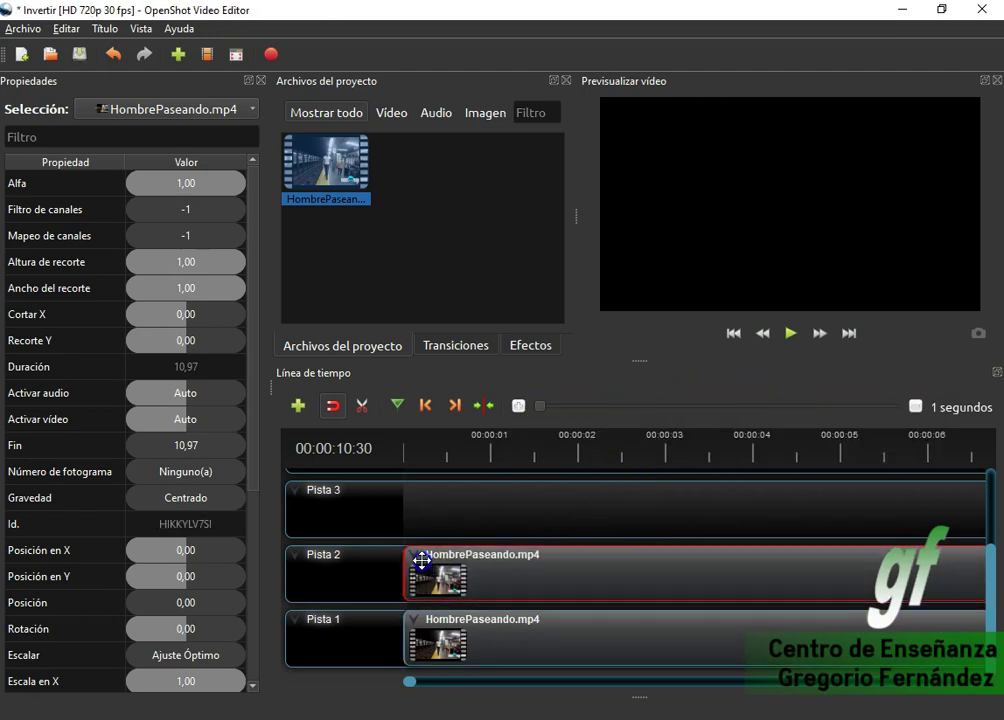
Scrub the stacked clips from the start to 00:00:02:25 and zoom the timeline out to 3 seconds.
{"action": "left_click", "coordinate": [511, 509]}
{"action": "left_click", "coordinate": [404, 455]}
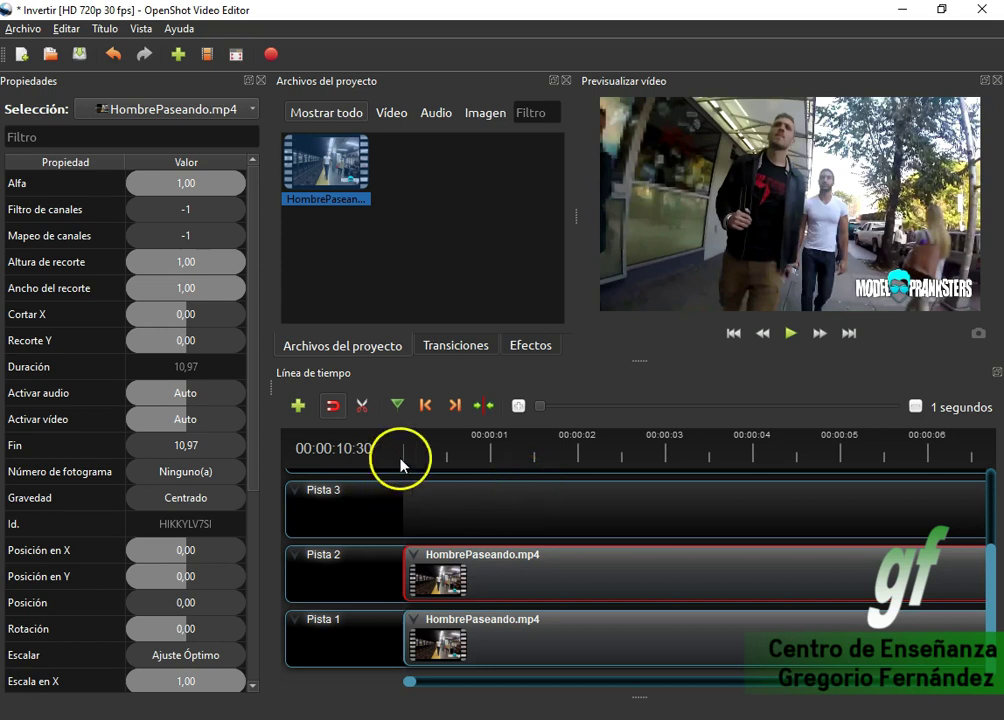
{"action": "left_click_drag", "start_coordinate": [407, 450], "coordinate": [648, 455]}
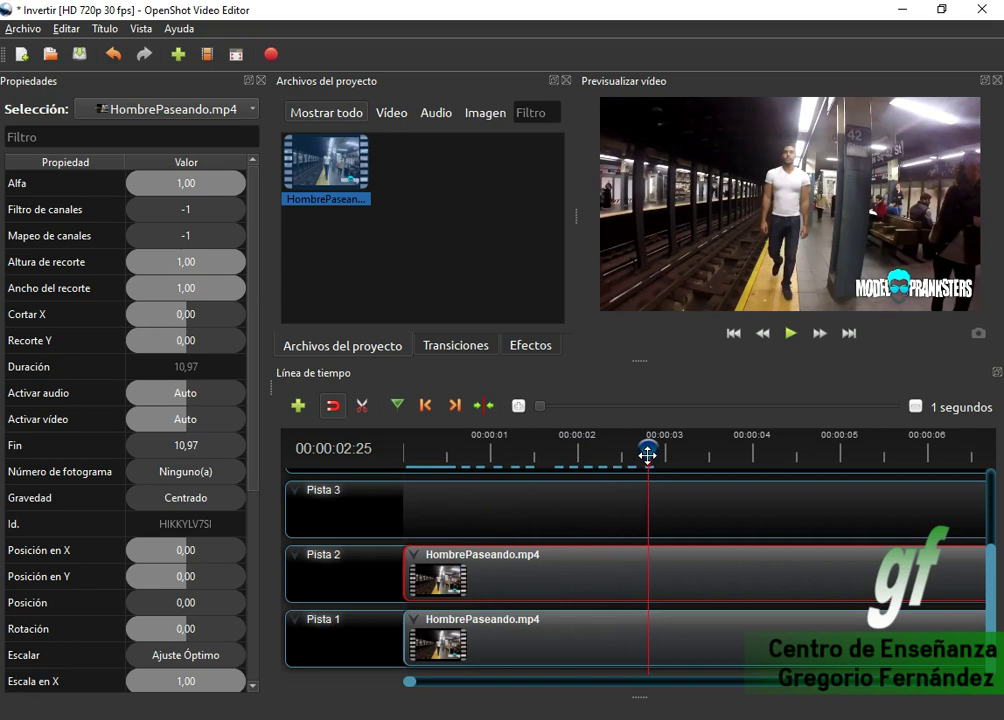
{"action": "scroll", "coordinate": [700, 567], "scroll_direction": "down", "scroll_amount": 2}
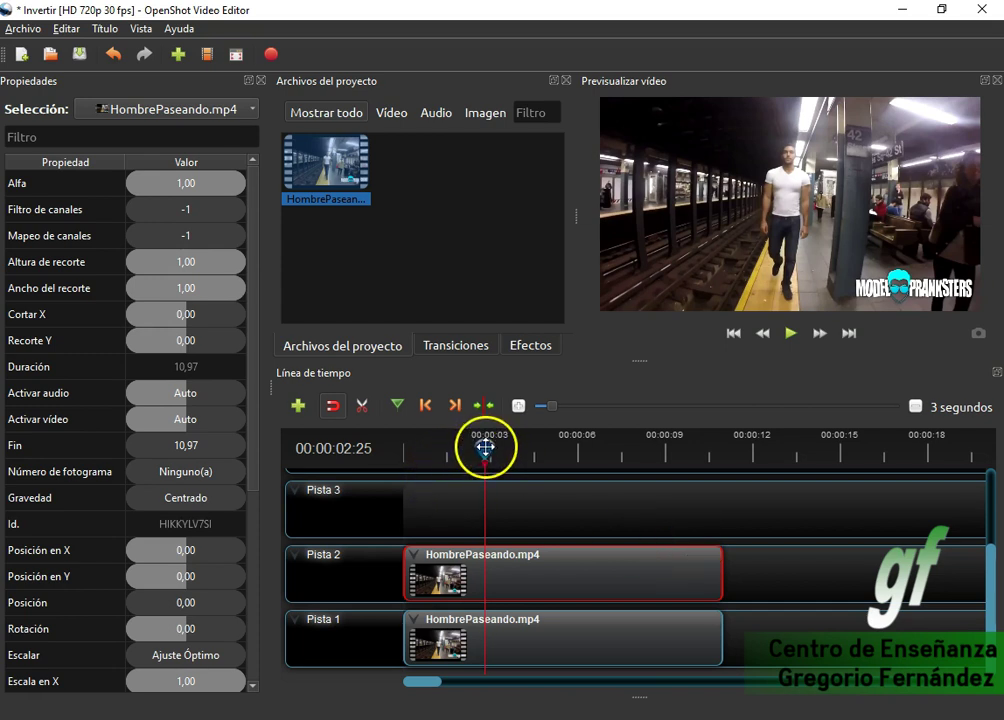
Return to the start of the timeline with the Pista 2 clip selected and save the project.
{"action": "left_click", "coordinate": [425, 405]}
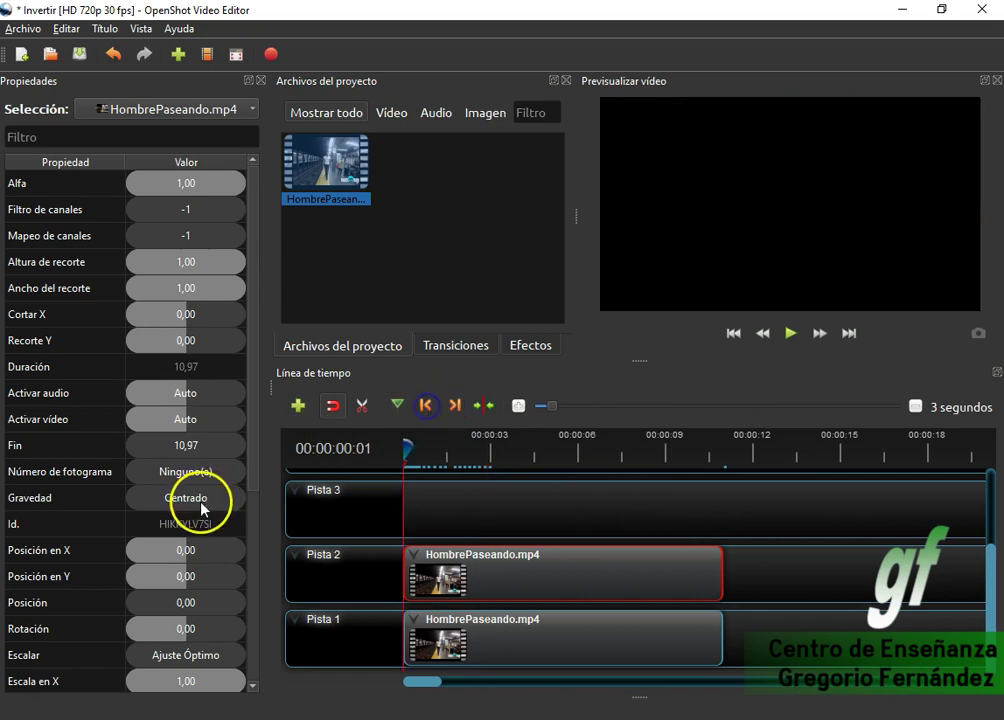
{"action": "left_click", "coordinate": [625, 569]}
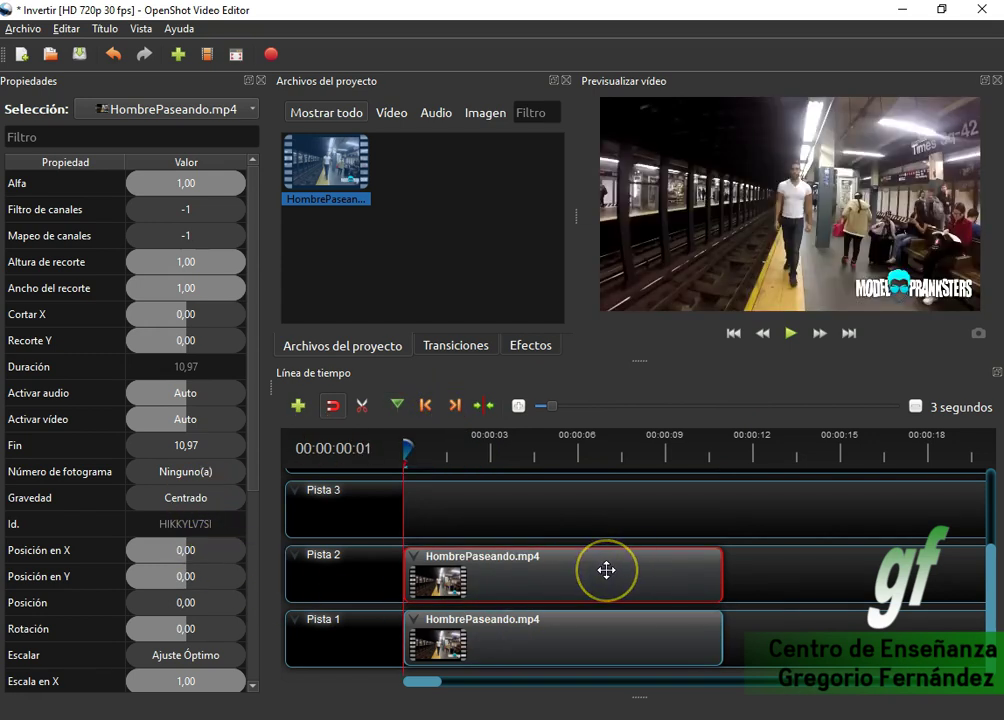
{"action": "key", "text": "ctrl+s"}
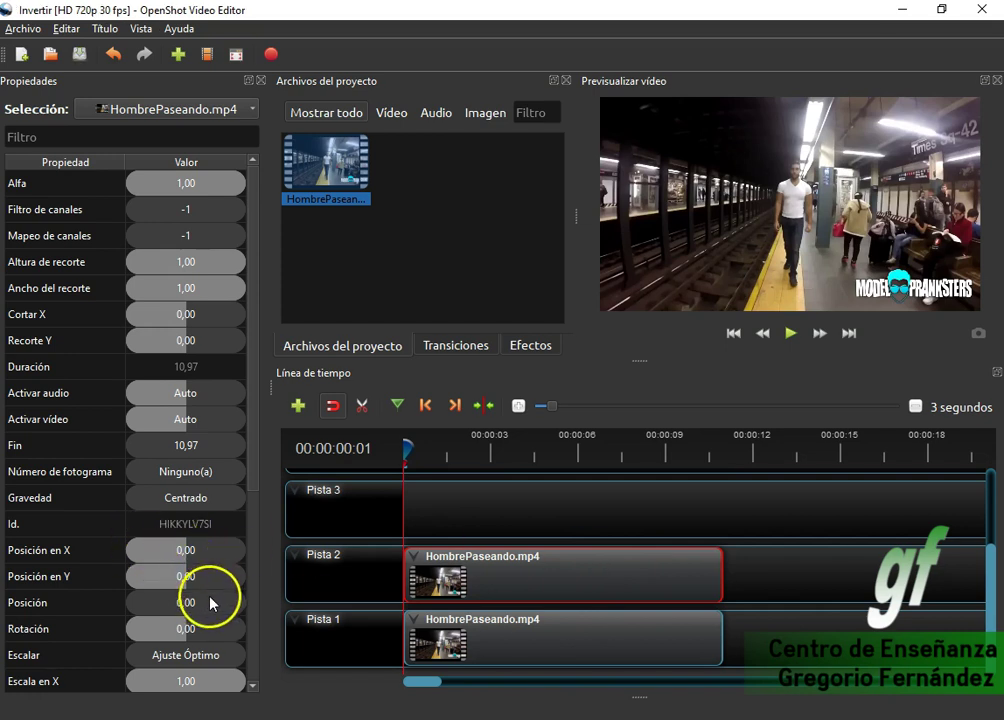
Mirror the Pista 2 HombrePaseando.mp4 clip horizontally by setting its Escala en X to -1.
{"action": "scroll", "coordinate": [251, 470], "scroll_direction": "down", "scroll_amount": 5}
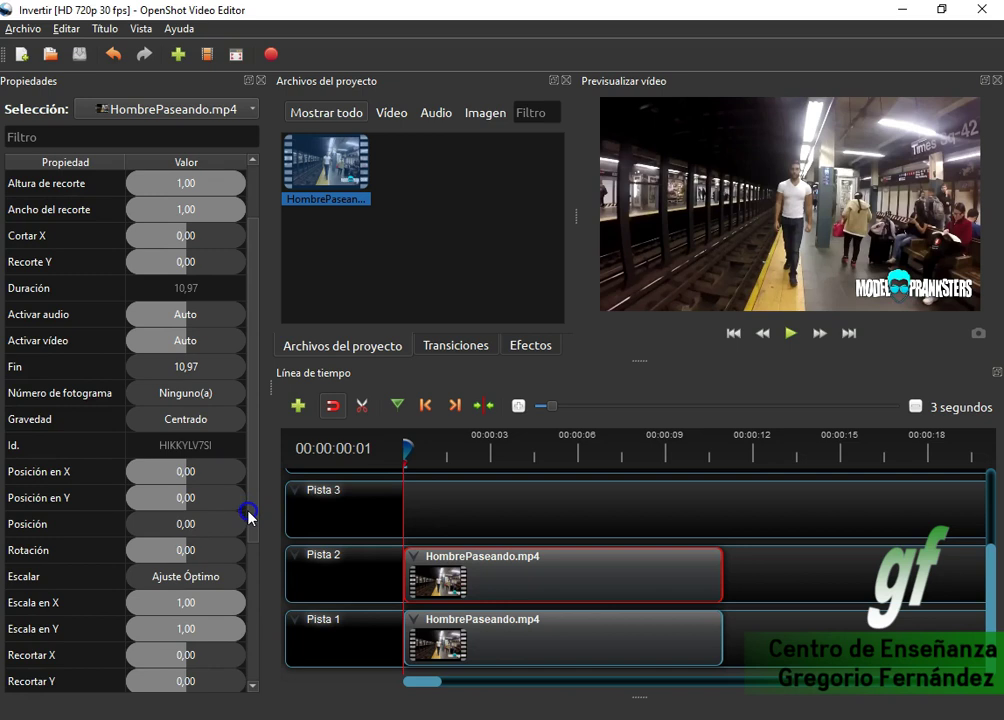
{"action": "scroll", "coordinate": [249, 548], "scroll_direction": "down", "scroll_amount": 1}
{"action": "scroll", "coordinate": [246, 570], "scroll_direction": "down", "scroll_amount": 1}
{"action": "left_click", "coordinate": [208, 497]}
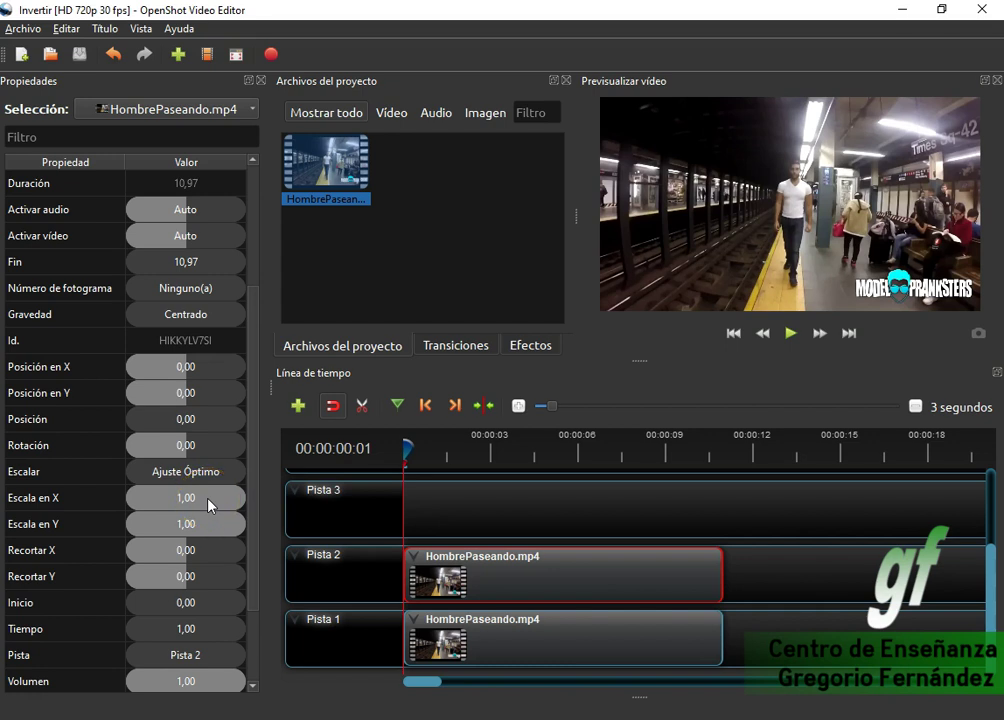
{"action": "double_click", "coordinate": [208, 498]}
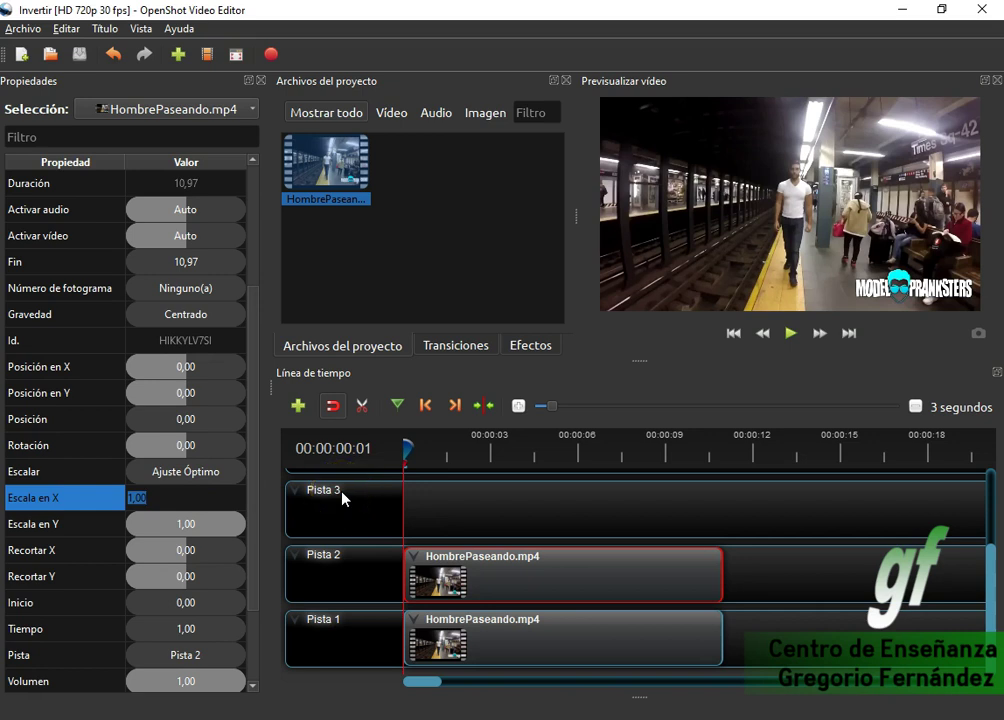
{"action": "type", "text": "-"}
{"action": "type", "text": "1"}
{"action": "key", "text": "Return"}
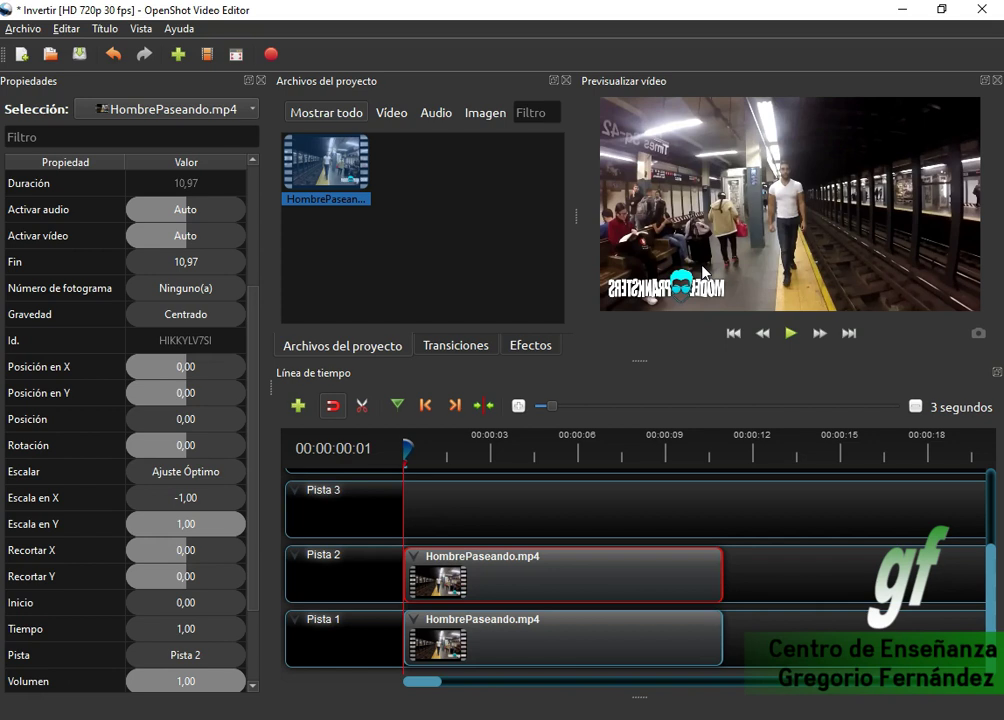
Play back the first seconds of the mirrored clip and return to the start of the timeline.
{"action": "left_click", "coordinate": [791, 336]}
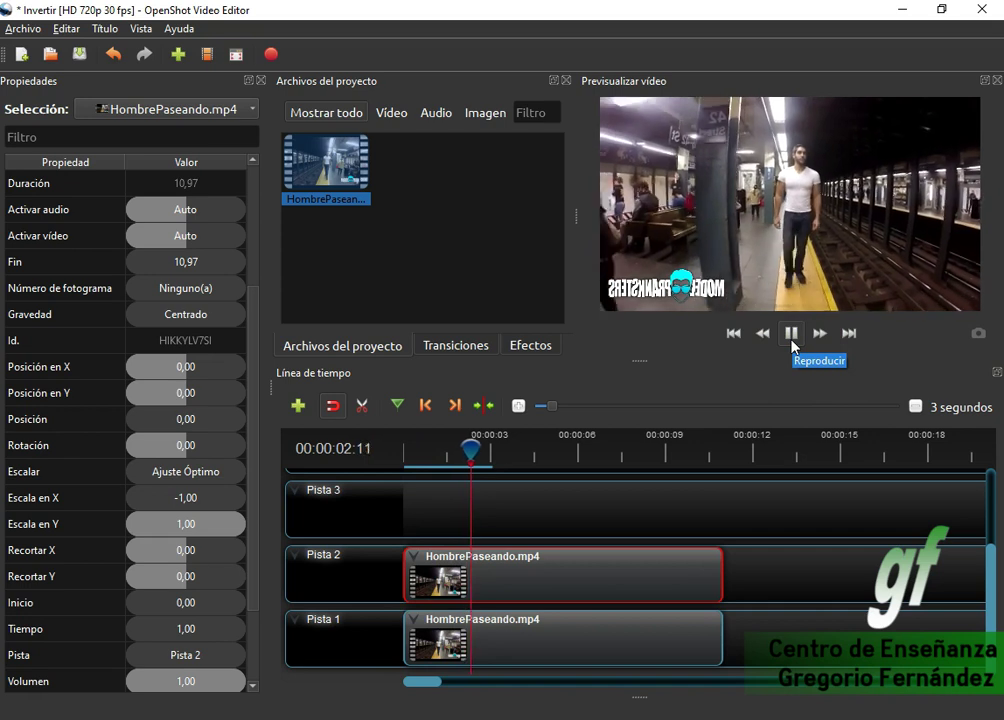
{"action": "left_click", "coordinate": [791, 334]}
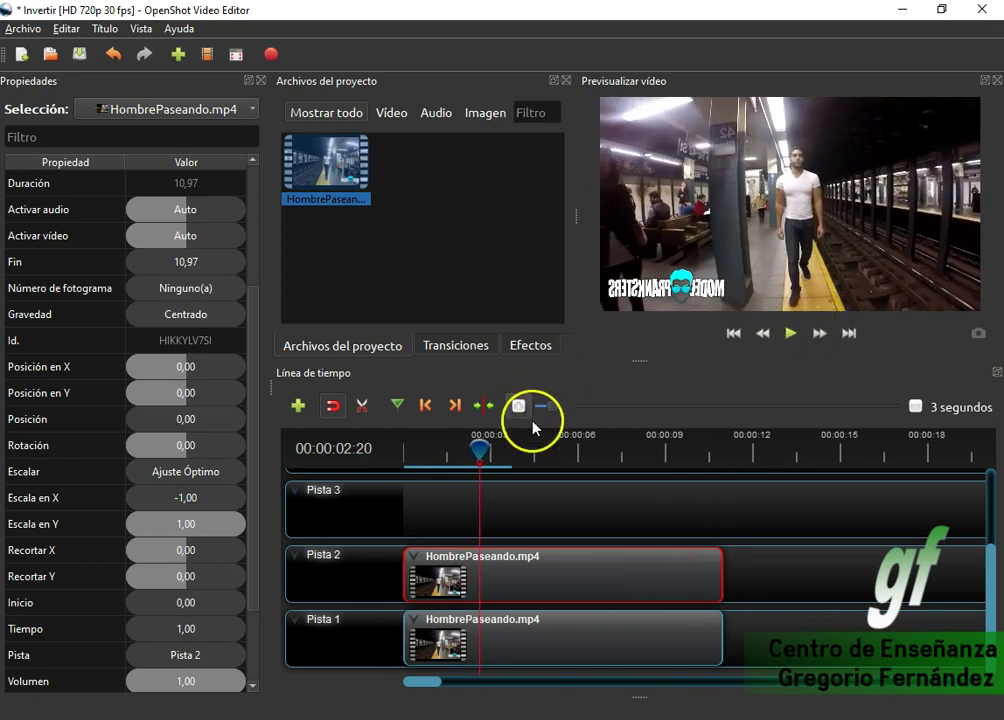
{"action": "left_click", "coordinate": [421, 405]}
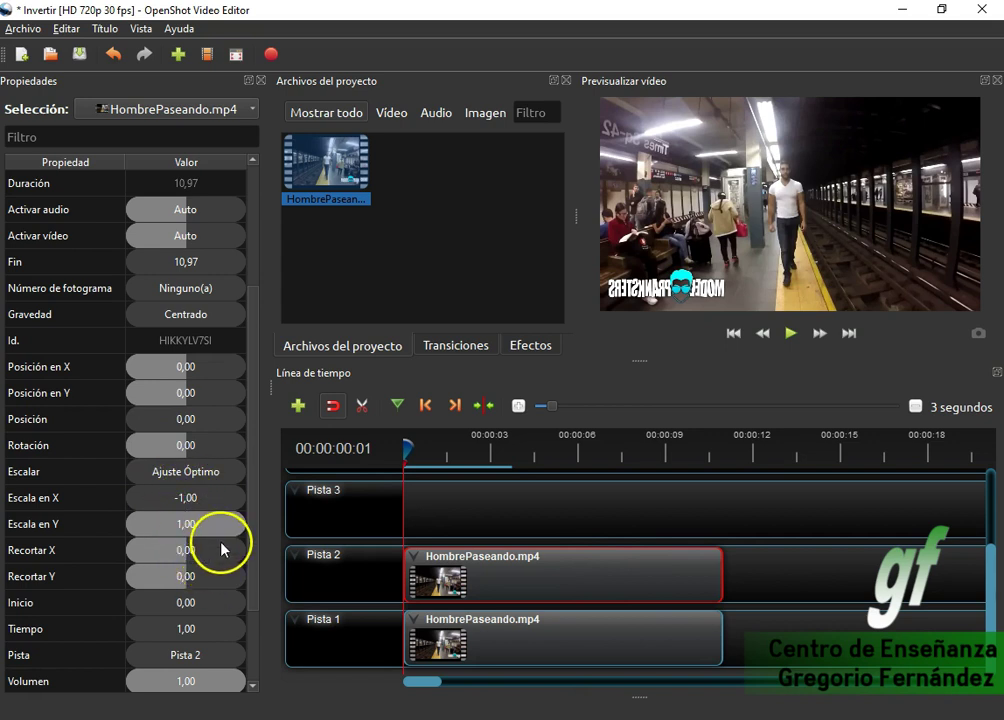
Try a Cortar X value of -0,5 on the mirrored Pista 2 clip and undo it.
{"action": "scroll", "coordinate": [252, 520], "scroll_direction": "down", "scroll_amount": 3}
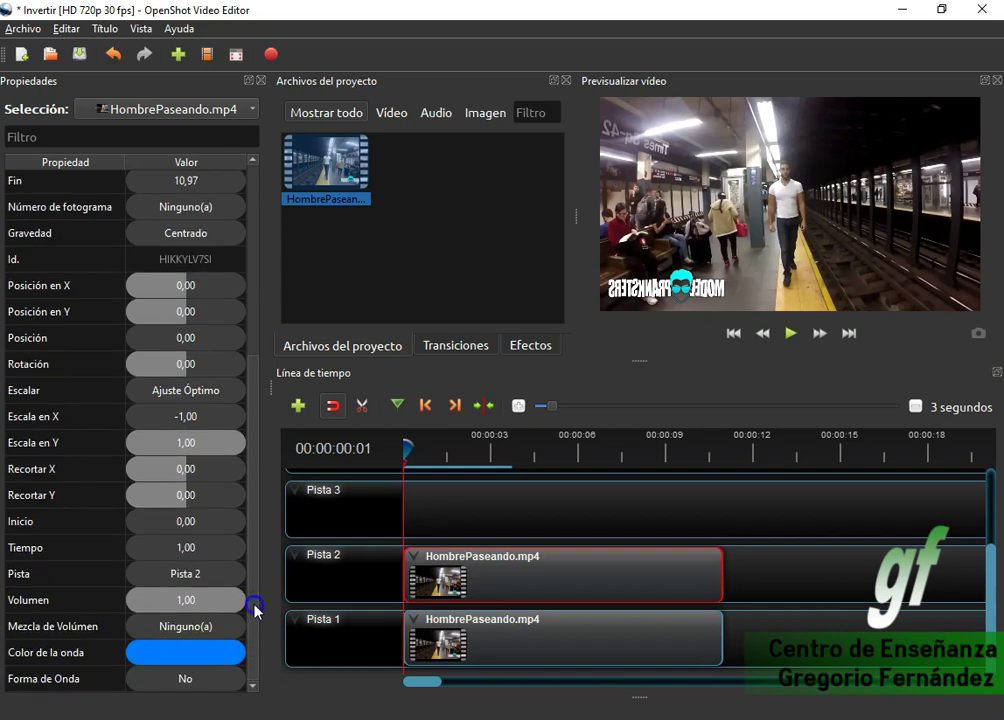
{"action": "scroll", "coordinate": [255, 527], "scroll_direction": "up", "scroll_amount": 1}
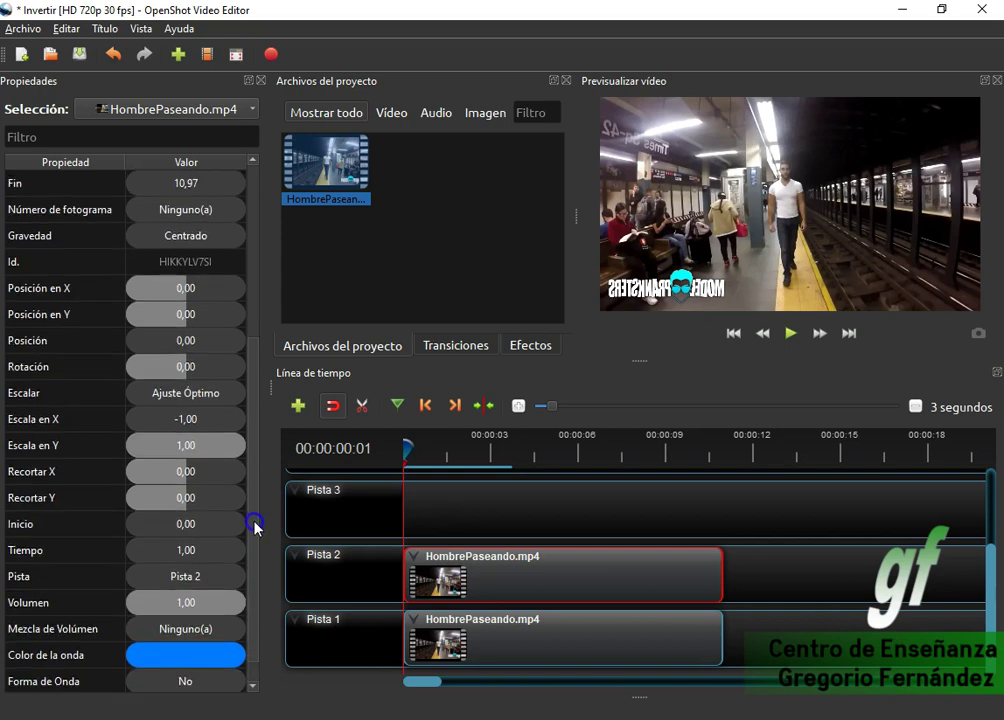
{"action": "scroll", "coordinate": [255, 527], "scroll_direction": "up", "scroll_amount": 5}
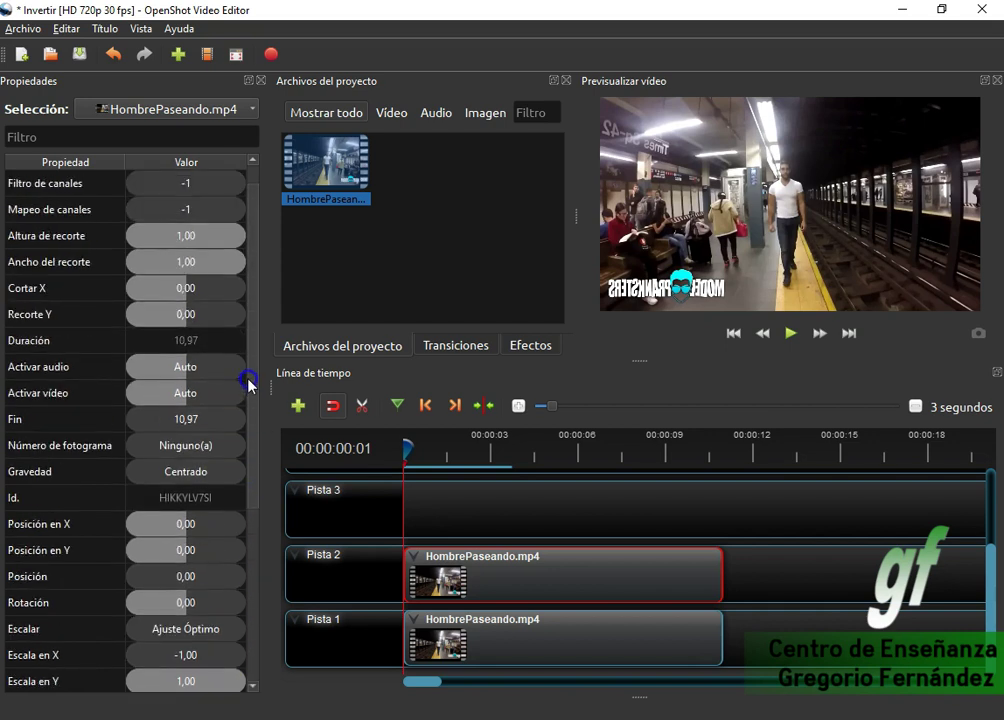
{"action": "scroll", "coordinate": [247, 340], "scroll_direction": "up", "scroll_amount": 1}
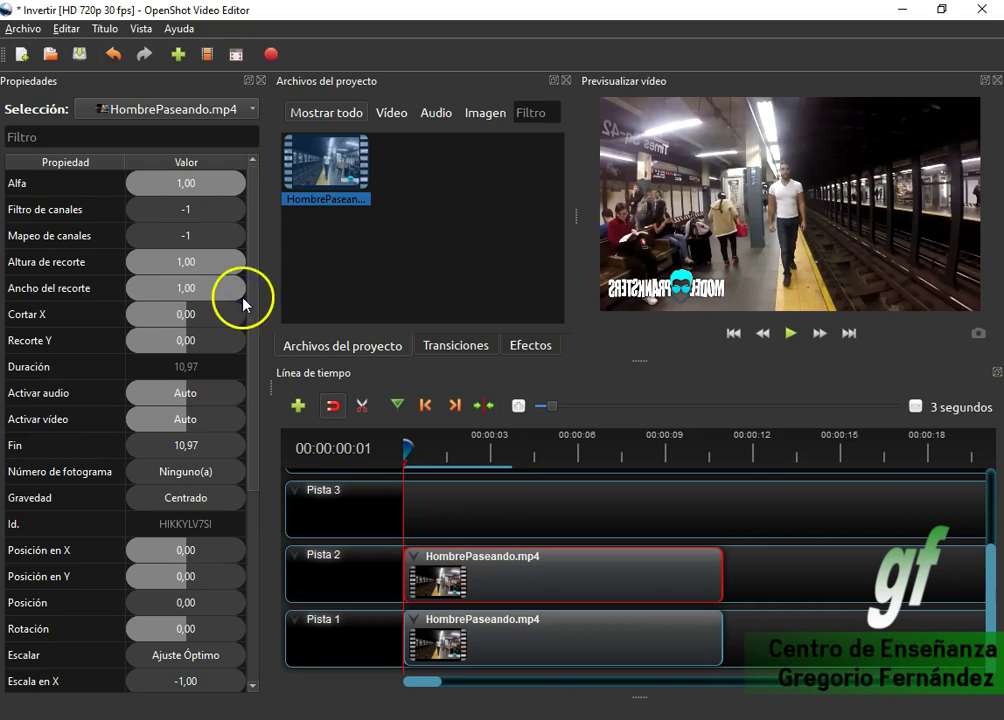
{"action": "double_click", "coordinate": [200, 313]}
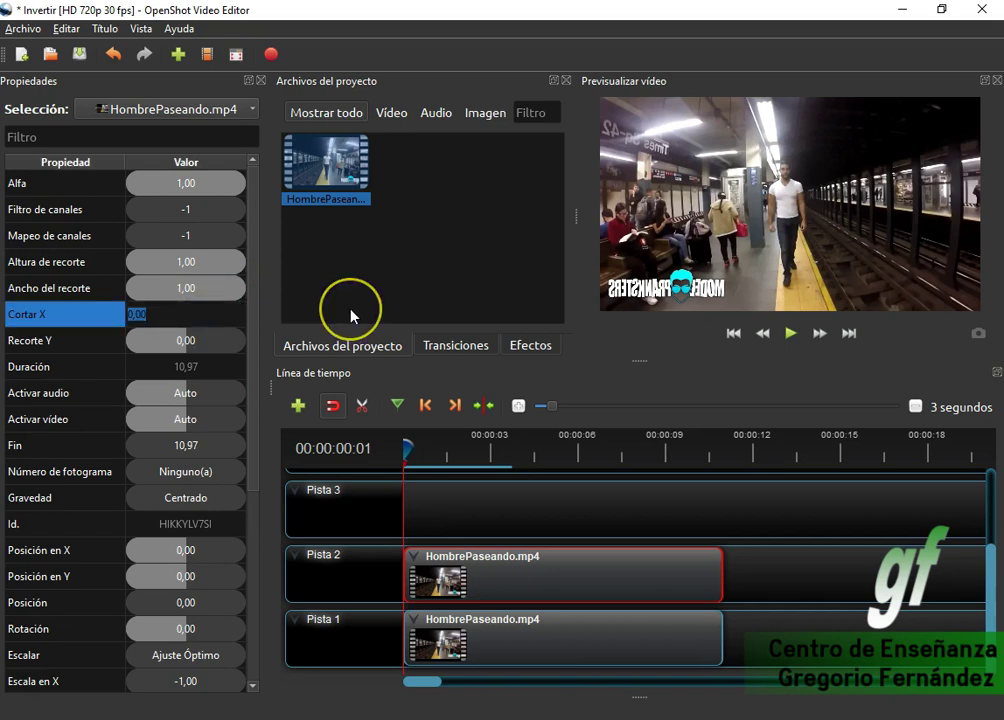
{"action": "type", "text": "-0,5"}
{"action": "key", "text": "Return"}
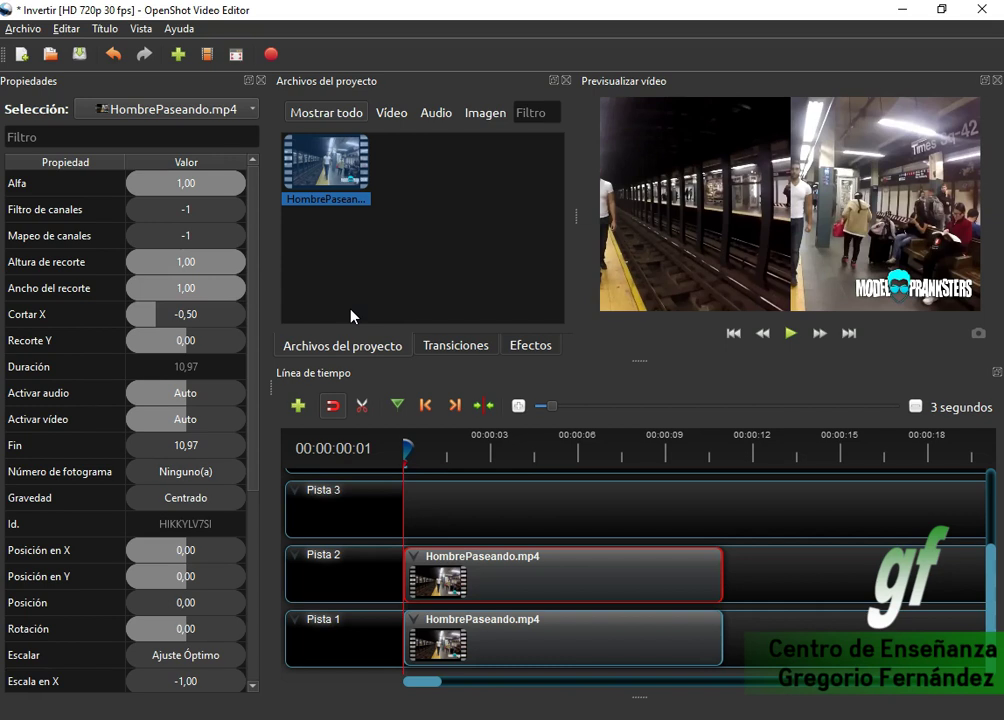
{"action": "key", "text": "ctrl+z"}
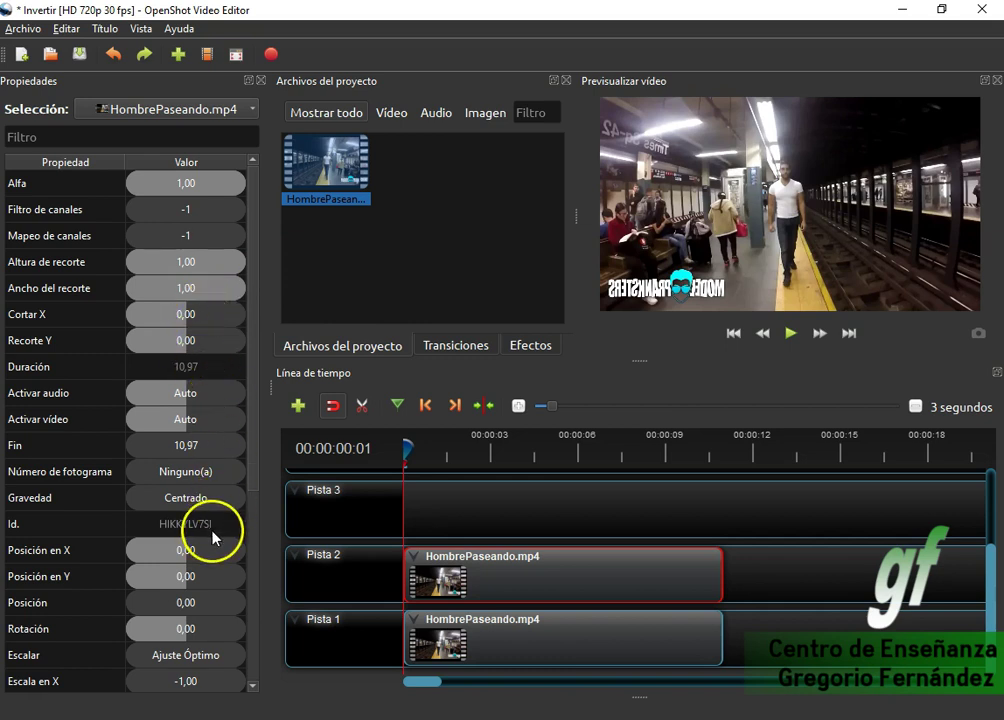
Try a Recortar X value of -0,5 on the Pista 2 clip and undo the resulting skew.
{"action": "scroll", "coordinate": [213, 539], "scroll_direction": "down", "scroll_amount": 3}
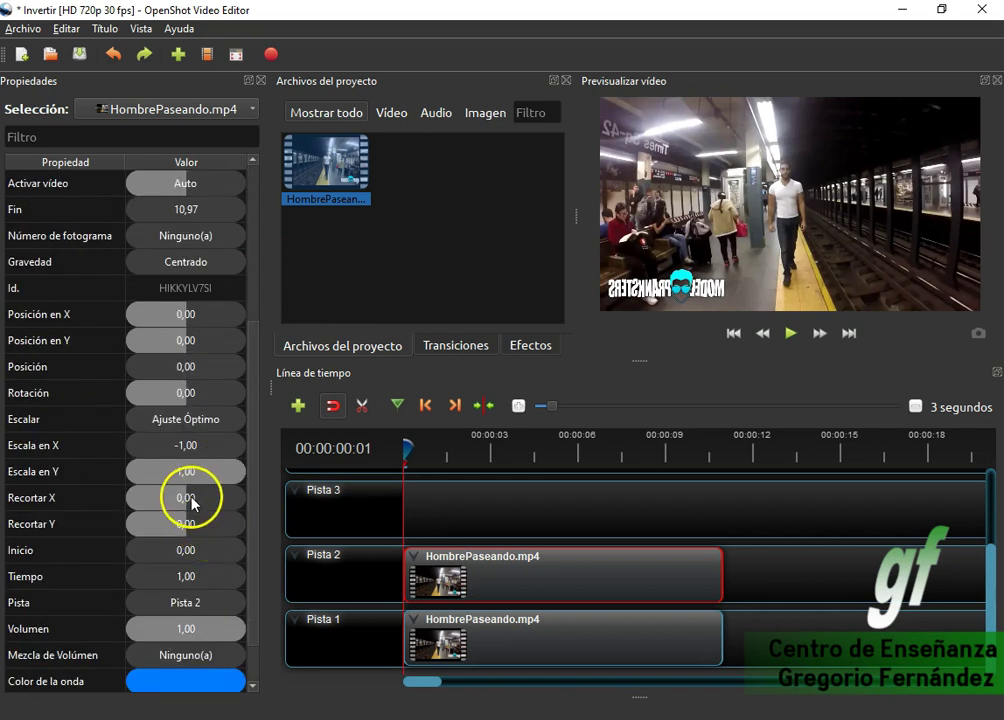
{"action": "left_click", "coordinate": [190, 500]}
{"action": "double_click", "coordinate": [190, 500]}
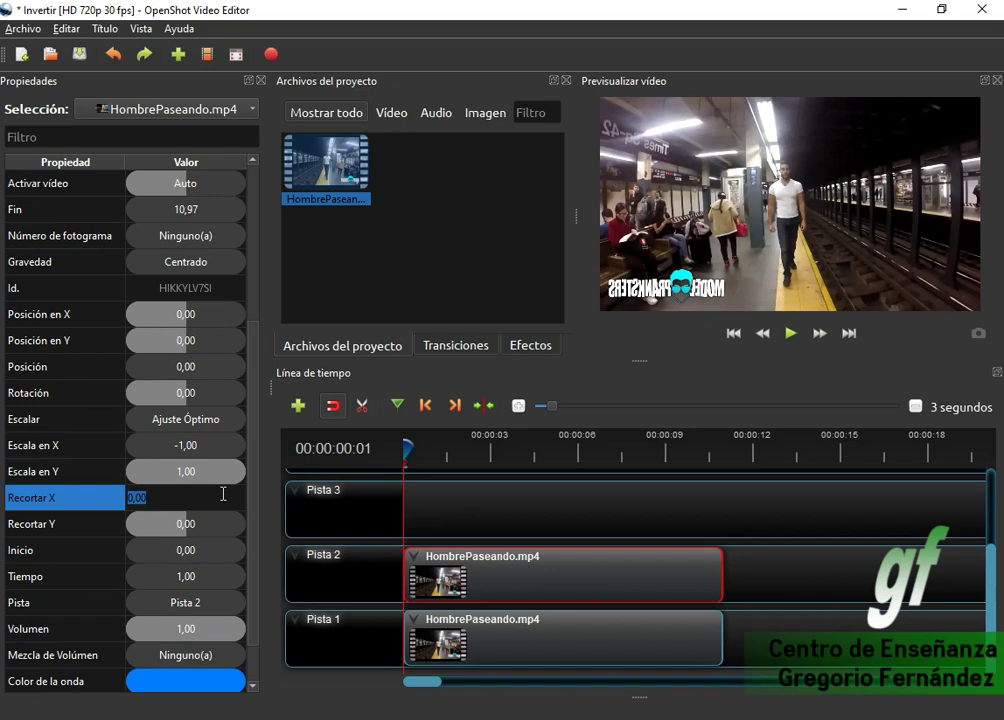
{"action": "type", "text": "-0,5"}
{"action": "key", "text": "Return"}
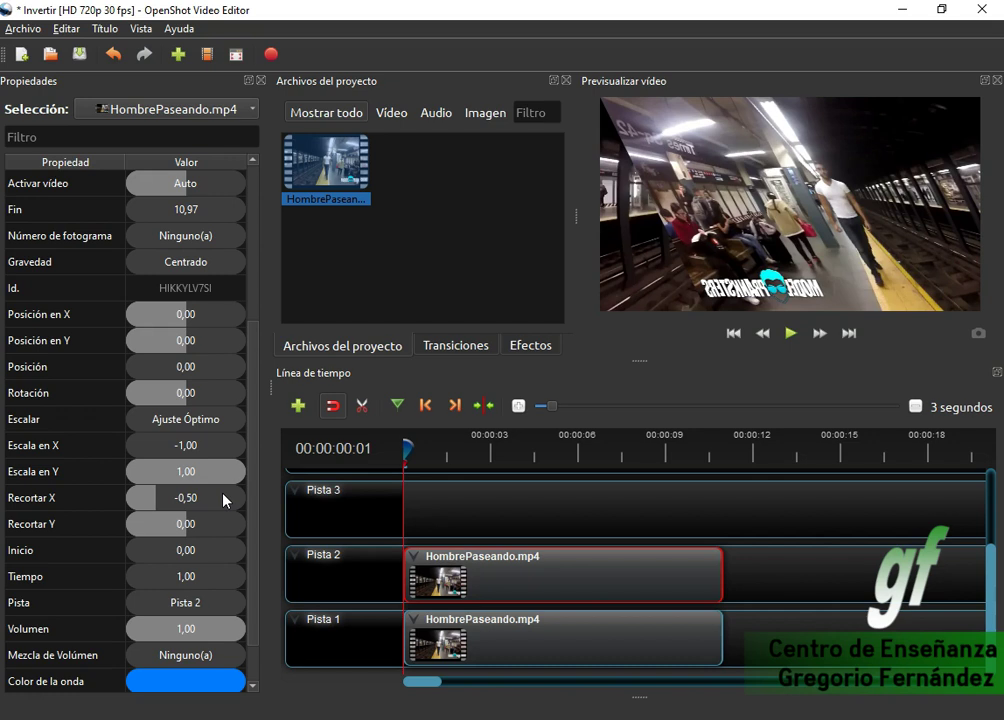
{"action": "key", "text": "ctrl+z"}
Crop the mirrored Pista 2 clip horizontally by setting its Cortar X to -0,5.
{"action": "left_click", "coordinate": [215, 548]}
{"action": "scroll", "coordinate": [215, 550], "scroll_direction": "down", "scroll_amount": 1}
{"action": "scroll", "coordinate": [215, 600], "scroll_direction": "up", "scroll_amount": 4}
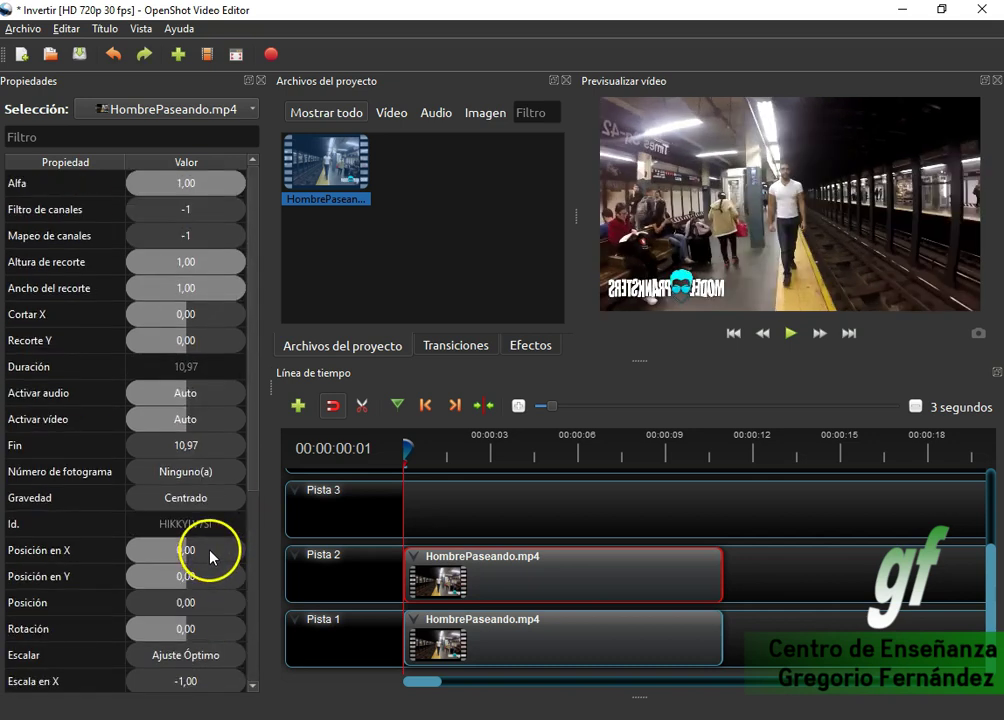
{"action": "double_click", "coordinate": [240, 314]}
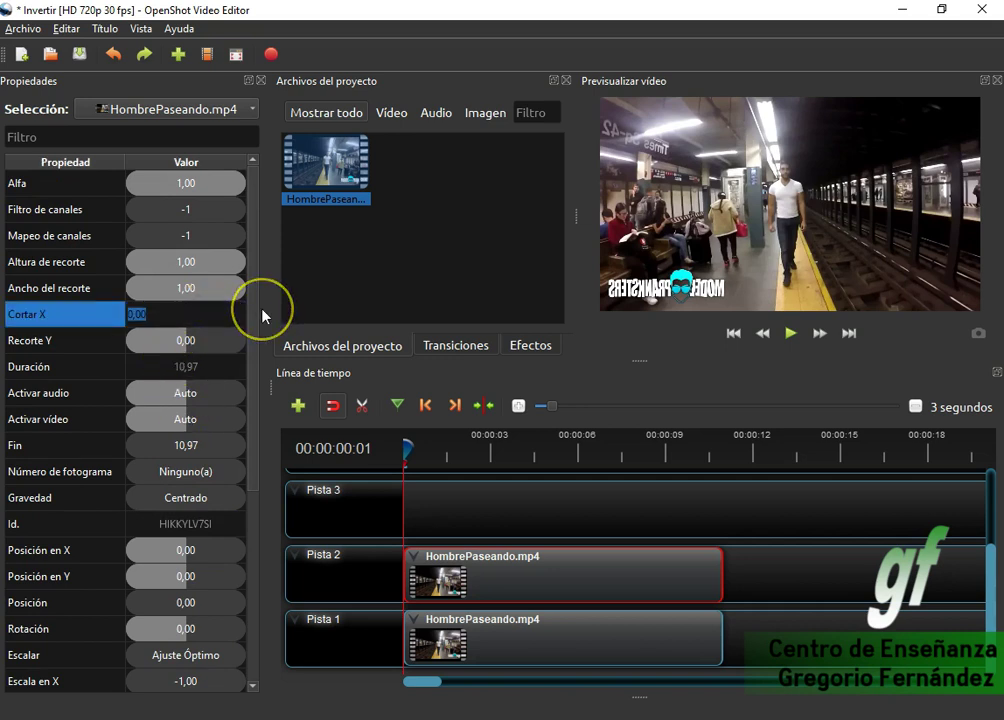
{"action": "type", "text": "-0,5"}
{"action": "key", "text": "Return"}
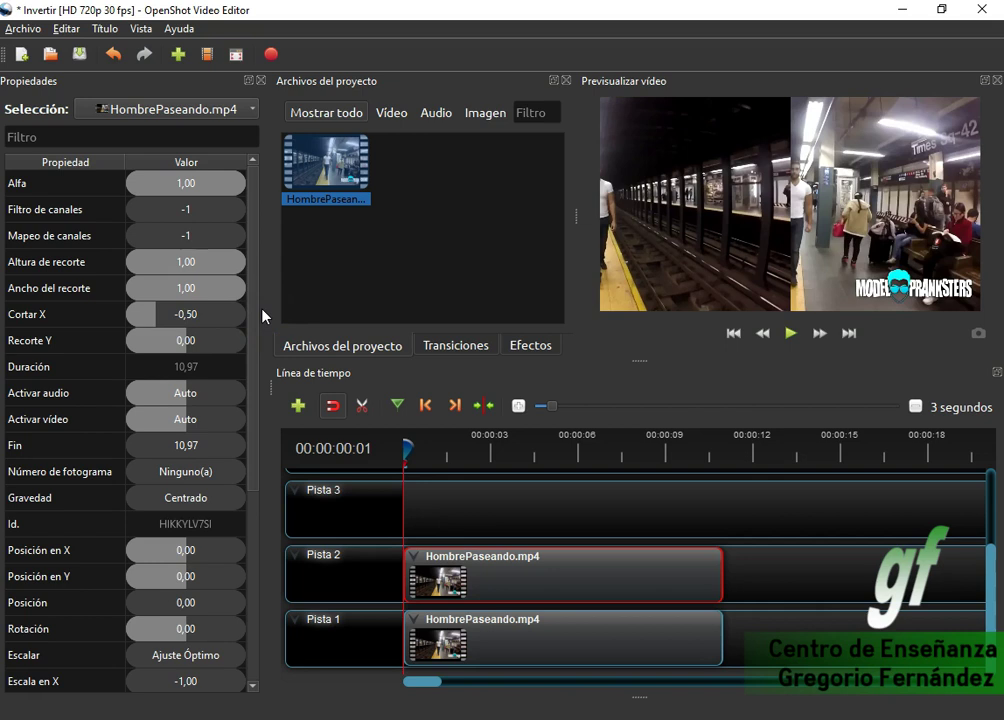
Shift the Pista 2 clip horizontally by setting its Posición en X to 0,5.
{"action": "left_click", "coordinate": [178, 550]}
{"action": "double_click", "coordinate": [178, 550]}
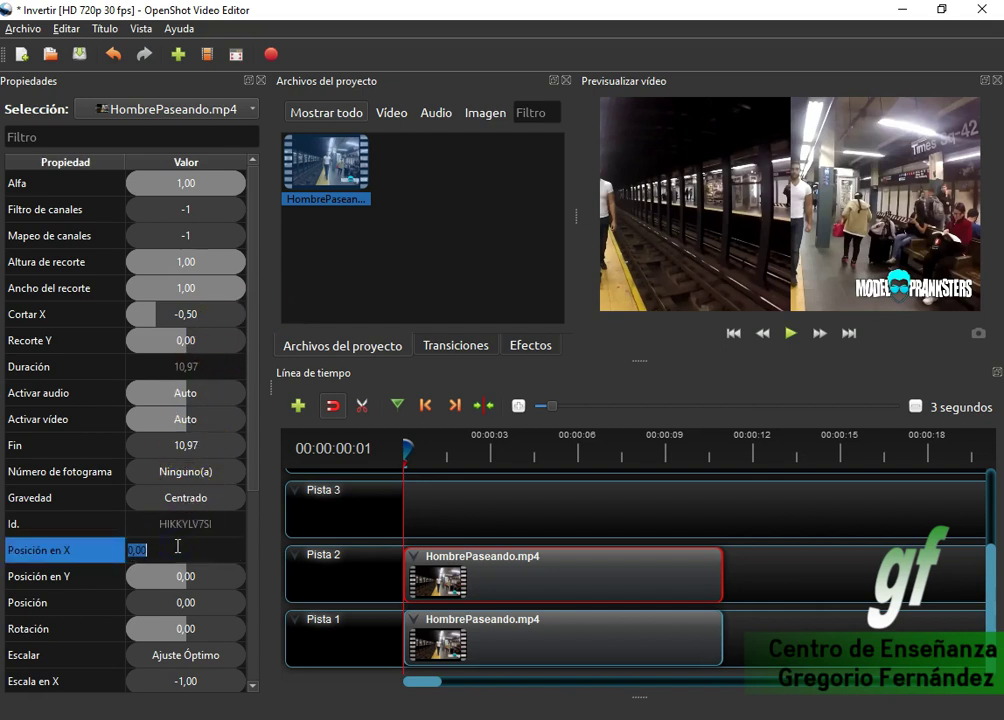
{"action": "type", "text": "0,5"}
{"action": "key", "text": "Return"}
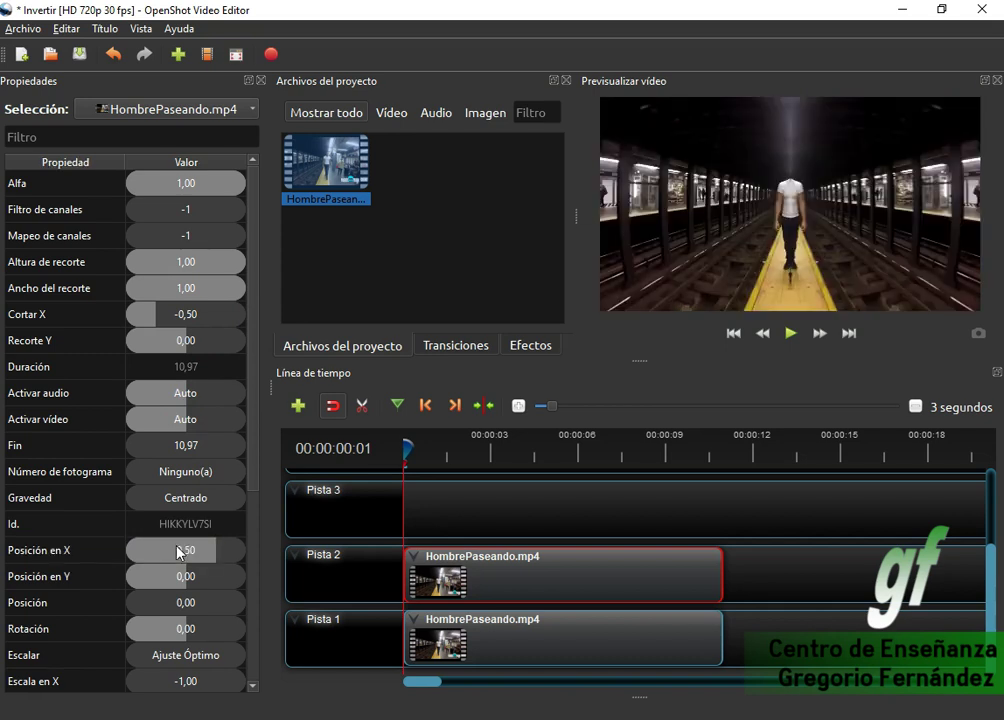
{"action": "left_click", "coordinate": [180, 549]}
Play the mirror effect through, return to the timeline start, and replay it, pausing shortly after ten seconds.
{"action": "left_click", "coordinate": [791, 334]}
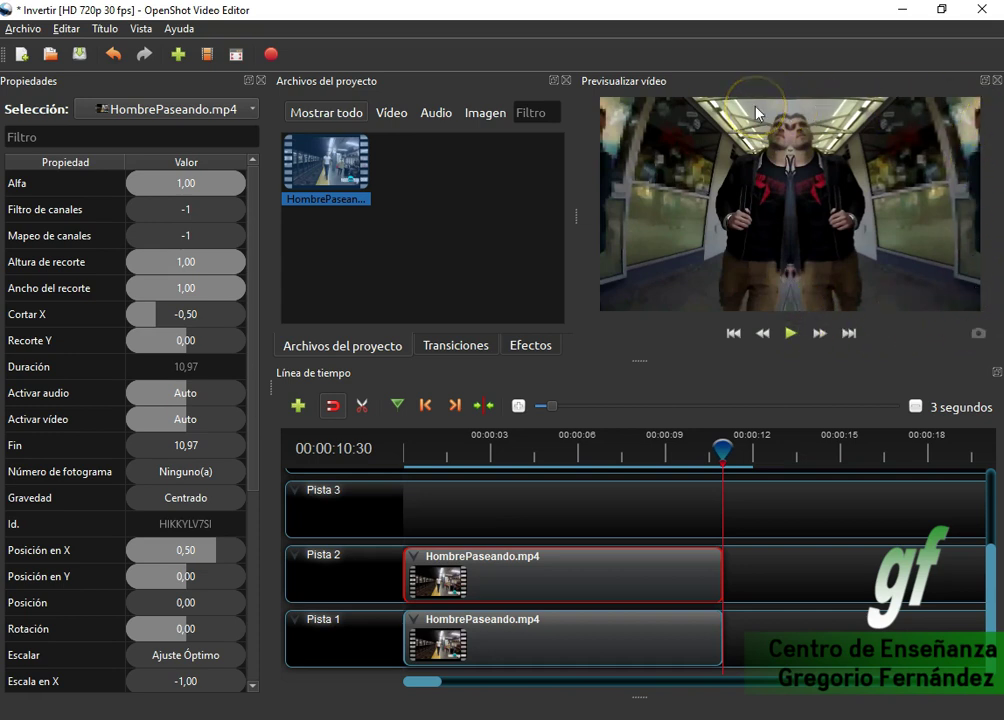
{"action": "left_click_drag", "start_coordinate": [724, 450], "coordinate": [288, 455]}
{"action": "left_click", "coordinate": [790, 333]}
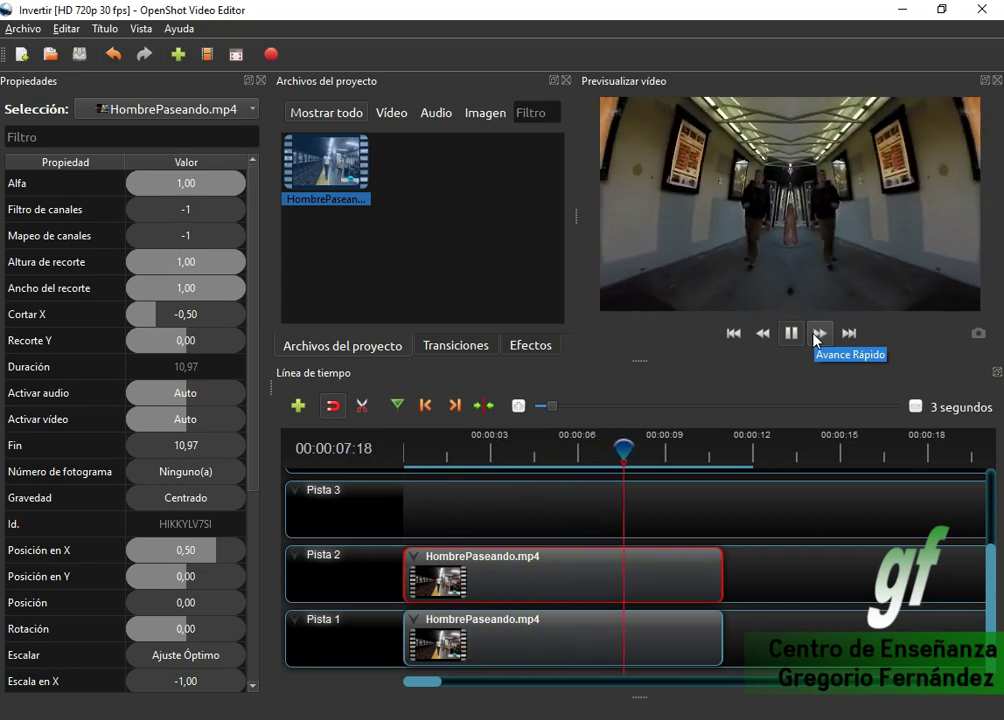
{"action": "left_click", "coordinate": [795, 338]}
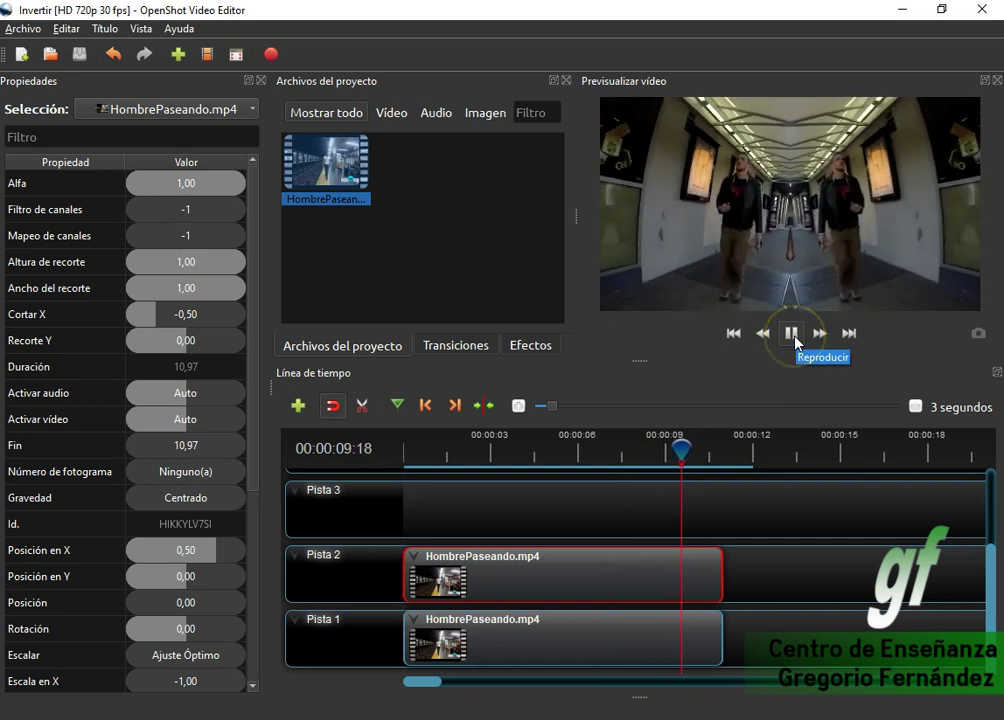
{"action": "left_click", "coordinate": [791, 333]}
{"action": "left_click", "coordinate": [327, 537]}
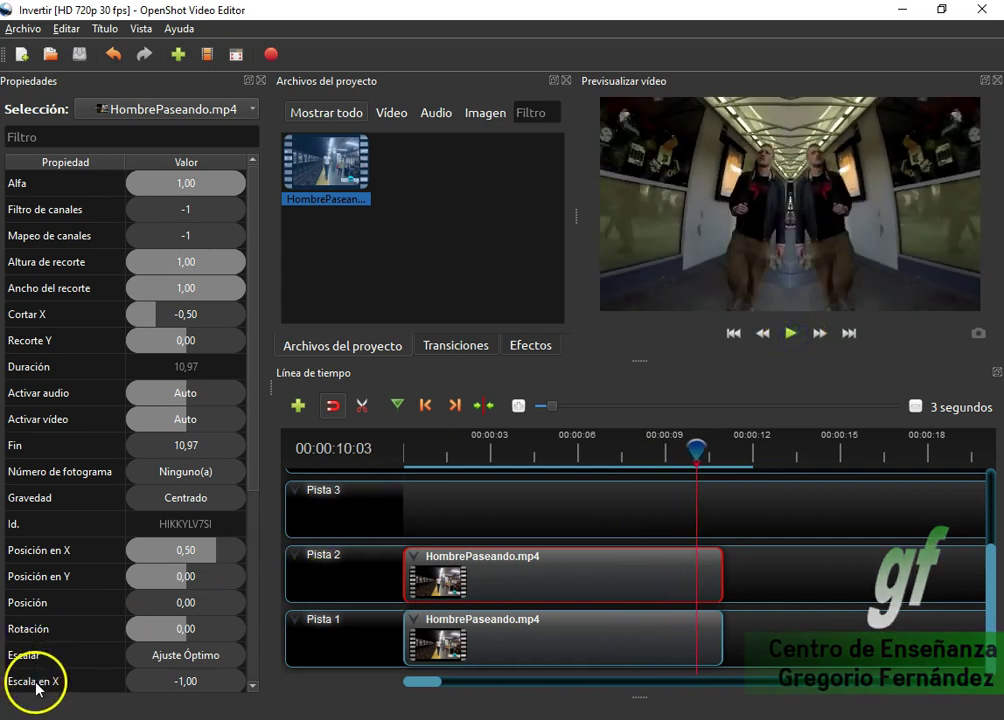